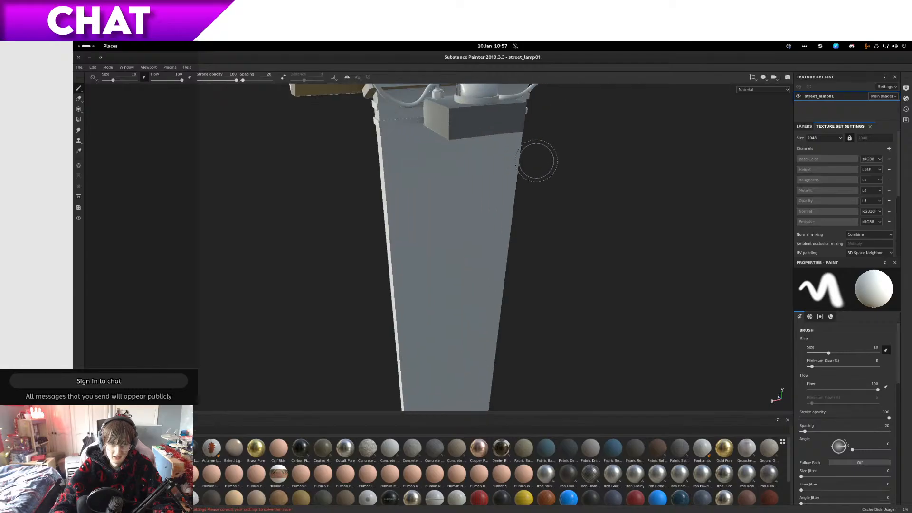
Step: Examine the untextured street lamp from all around: the lamp head, the post, and the cabinet and base
{"action": "mouse_move", "coordinate": [536, 159]}
{"action": "left_mouse_down", "text": "alt"}
{"action": "mouse_move", "coordinate": [588, 98]}
{"action": "mouse_move", "coordinate": [570, 247]}
{"action": "left_mouse_up", "text": "alt"}
{"action": "scroll", "coordinate": [528, 278], "scroll_direction": "up", "scroll_amount": 3}
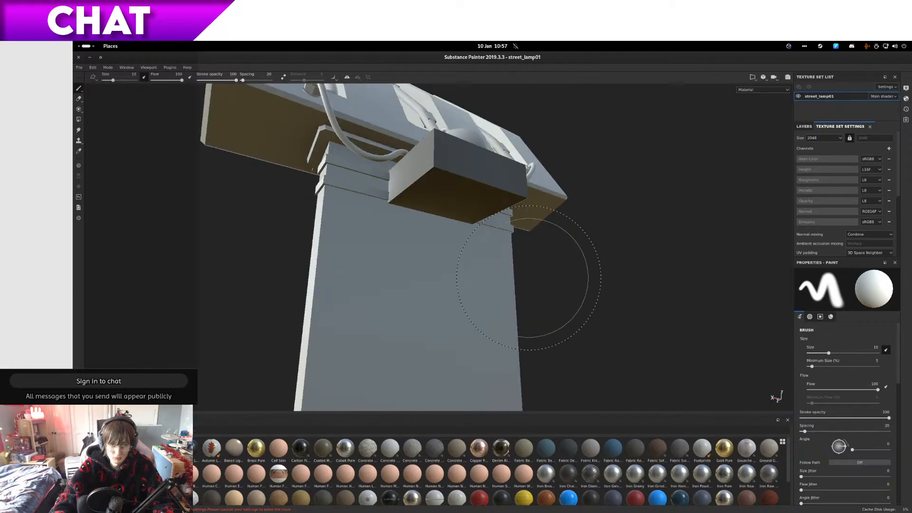
{"action": "mouse_move", "coordinate": [528, 278]}
{"action": "left_mouse_down", "text": "alt"}
{"action": "mouse_move", "coordinate": [592, 261]}
{"action": "mouse_move", "coordinate": [628, 270]}
{"action": "mouse_move", "coordinate": [607, 340]}
{"action": "mouse_move", "coordinate": [667, 352]}
{"action": "mouse_move", "coordinate": [623, 372]}
{"action": "mouse_move", "coordinate": [312, 366]}
{"action": "mouse_move", "coordinate": [497, 342]}
{"action": "mouse_move", "coordinate": [634, 342]}
{"action": "mouse_move", "coordinate": [635, 322]}
{"action": "mouse_move", "coordinate": [365, 355]}
{"action": "mouse_move", "coordinate": [407, 358]}
{"action": "mouse_move", "coordinate": [476, 269]}
{"action": "left_mouse_up", "text": "alt"}
{"action": "scroll", "coordinate": [648, 338], "scroll_direction": "up", "scroll_amount": 5}
{"action": "scroll", "coordinate": [664, 333], "scroll_direction": "down", "scroll_amount": 5}
{"action": "scroll", "coordinate": [475, 269], "scroll_direction": "down", "scroll_amount": 5}
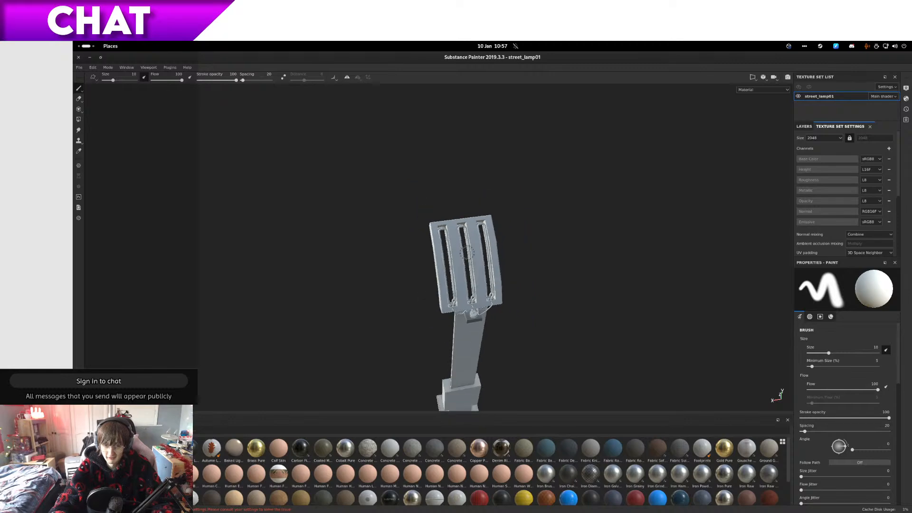
{"action": "scroll", "coordinate": [466, 254], "scroll_direction": "up", "scroll_amount": 5}
{"action": "left_click_drag", "start_coordinate": [467, 253], "coordinate": [451, 199], "text": "alt"}
{"action": "scroll", "coordinate": [603, 171], "scroll_direction": "down", "scroll_amount": 4}
{"action": "scroll", "coordinate": [688, 313], "scroll_direction": "up", "scroll_amount": 3}
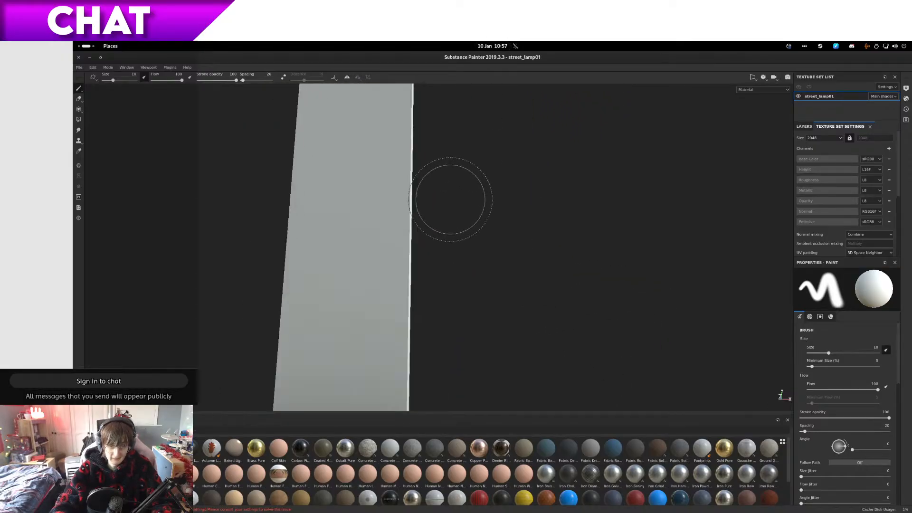
{"action": "left_click_drag", "start_coordinate": [462, 265], "coordinate": [456, 323], "text": "alt"}
{"action": "key", "text": "f"}
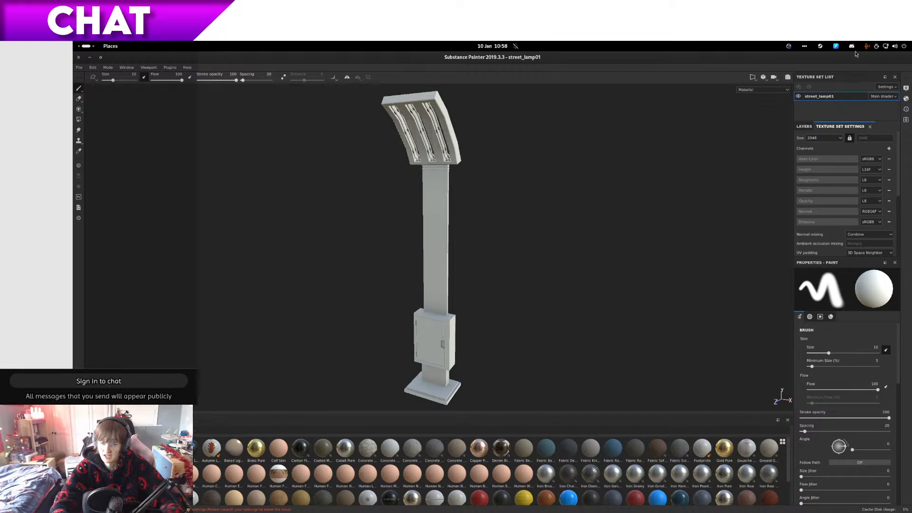
{"action": "scroll", "coordinate": [306, 228], "scroll_direction": "down", "scroll_amount": 1}
{"action": "scroll", "coordinate": [387, 308], "scroll_direction": "up", "scroll_amount": 1}
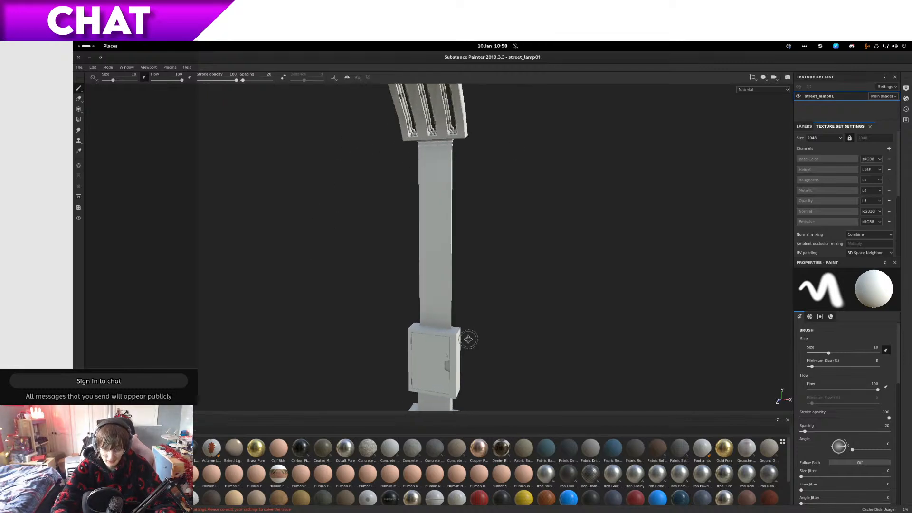
{"action": "middle_click_drag", "start_coordinate": [468, 335], "coordinate": [460, 228], "text": "alt"}
{"action": "scroll", "coordinate": [733, 96], "scroll_direction": "up", "scroll_amount": 2}
Step: Search the smart materials for steel and apply the Steel smart material to the whole lamp
{"action": "left_click", "coordinate": [804, 126]}
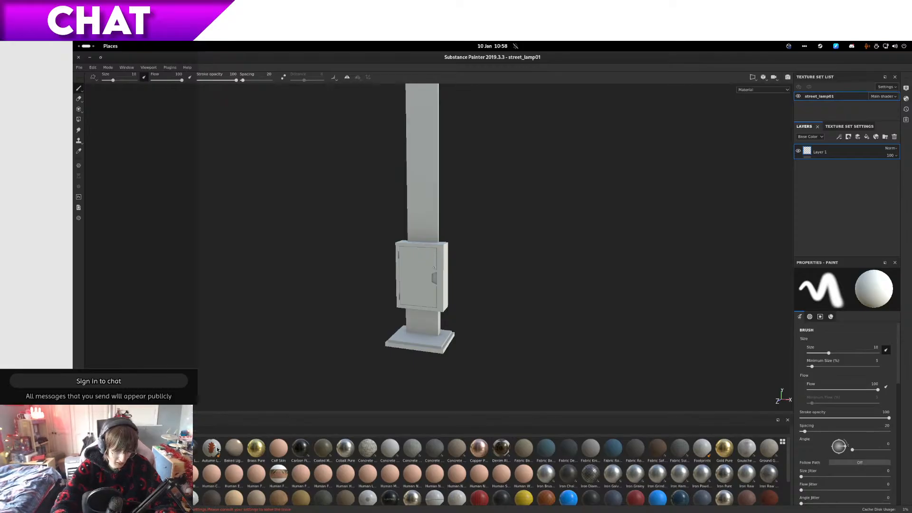
{"action": "left_click", "coordinate": [203, 434]}
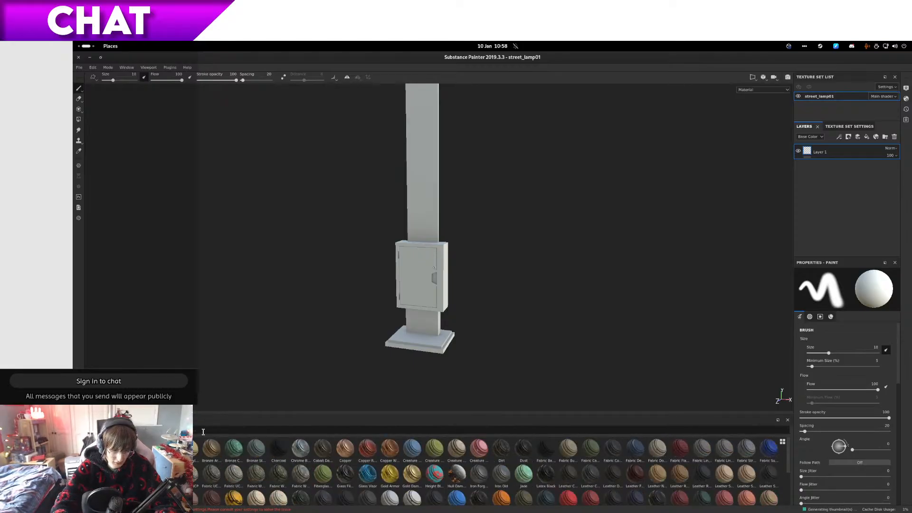
{"action": "type", "text": "steel"}
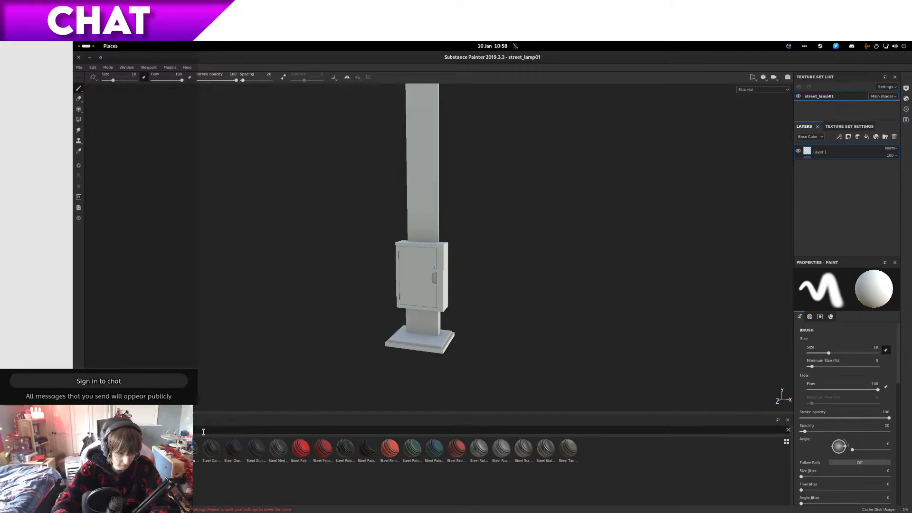
{"action": "type", "text": " rough"}
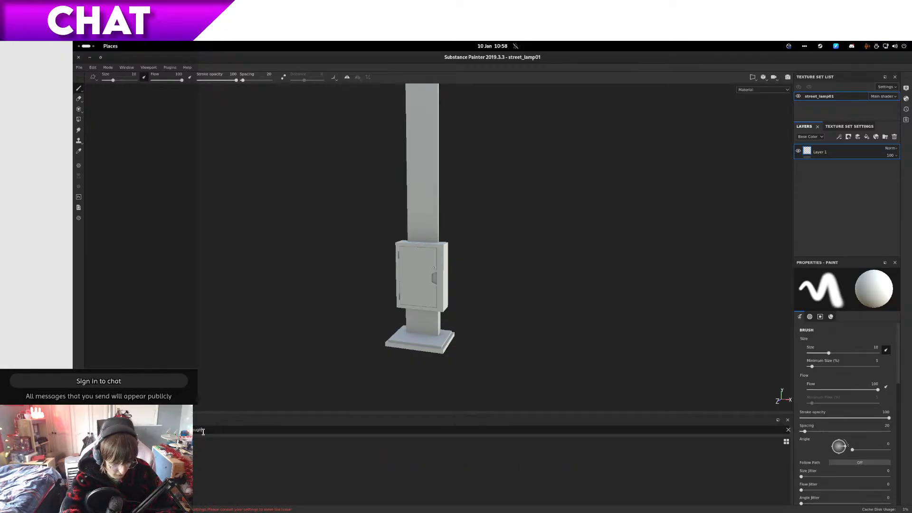
{"action": "key", "text": "BackSpace"}
{"action": "key", "text": "BackSpace"}
{"action": "key", "text": "BackSpace"}
{"action": "key", "text": "BackSpace"}
{"action": "key", "text": "BackSpace"}
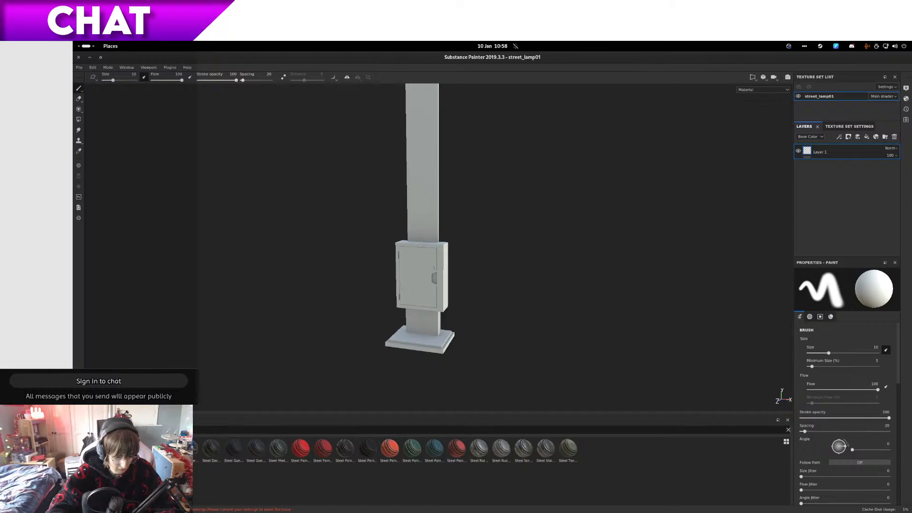
{"action": "left_click_drag", "start_coordinate": [345, 448], "coordinate": [429, 227]}
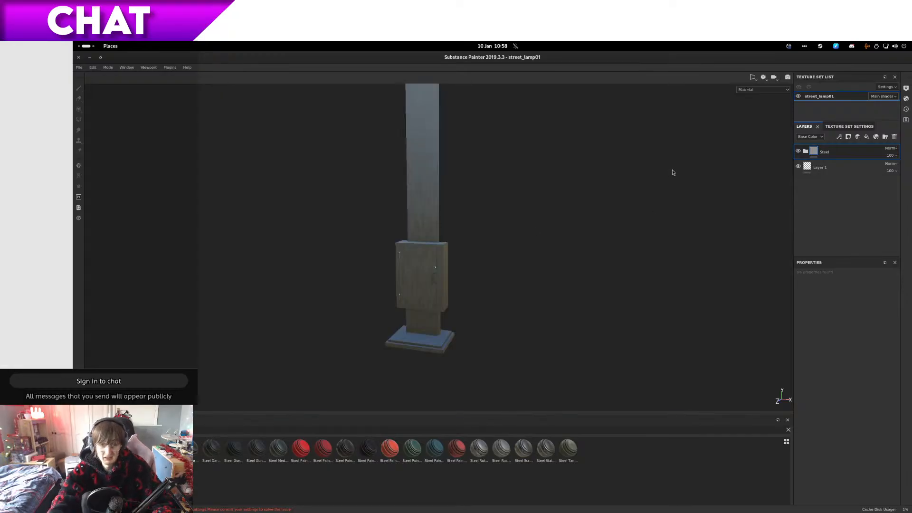
Step: Search the materials for plastic and apply Plastic Grainy over the cabinet door as a new fill layer
{"action": "mouse_move", "coordinate": [672, 172]}
{"action": "left_mouse_down", "text": "alt"}
{"action": "mouse_move", "coordinate": [495, 255]}
{"action": "mouse_move", "coordinate": [769, 228]}
{"action": "mouse_move", "coordinate": [593, 244]}
{"action": "mouse_move", "coordinate": [536, 232]}
{"action": "mouse_move", "coordinate": [547, 297]}
{"action": "left_mouse_up", "text": "alt"}
{"action": "left_click", "coordinate": [477, 307]}
{"action": "left_click_drag", "start_coordinate": [476, 308], "coordinate": [559, 240], "text": "alt"}
{"action": "scroll", "coordinate": [559, 240], "scroll_direction": "up", "scroll_amount": 5}
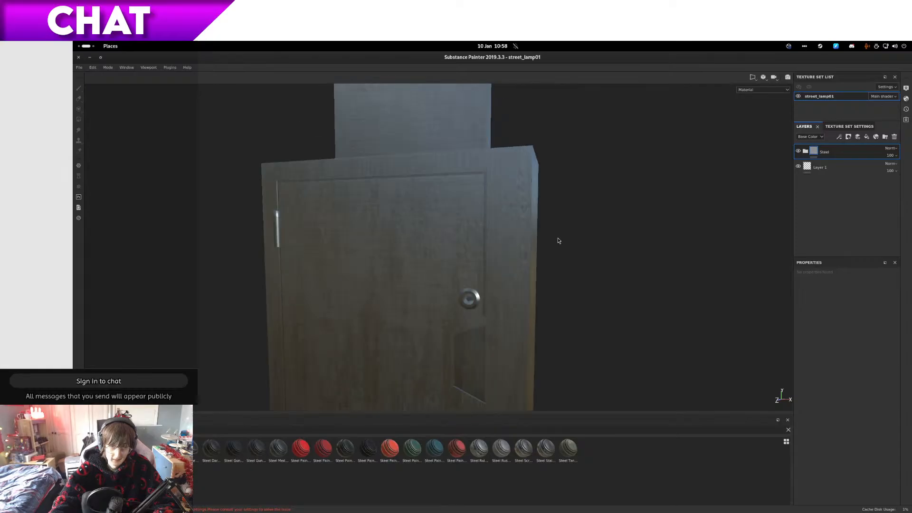
{"action": "middle_click_drag", "start_coordinate": [530, 272], "coordinate": [511, 88], "text": "alt"}
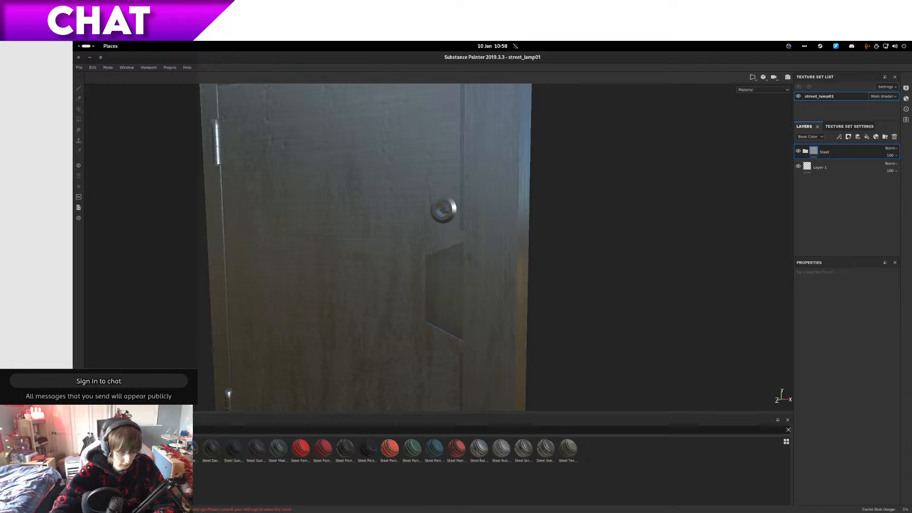
{"action": "left_click", "coordinate": [90, 468]}
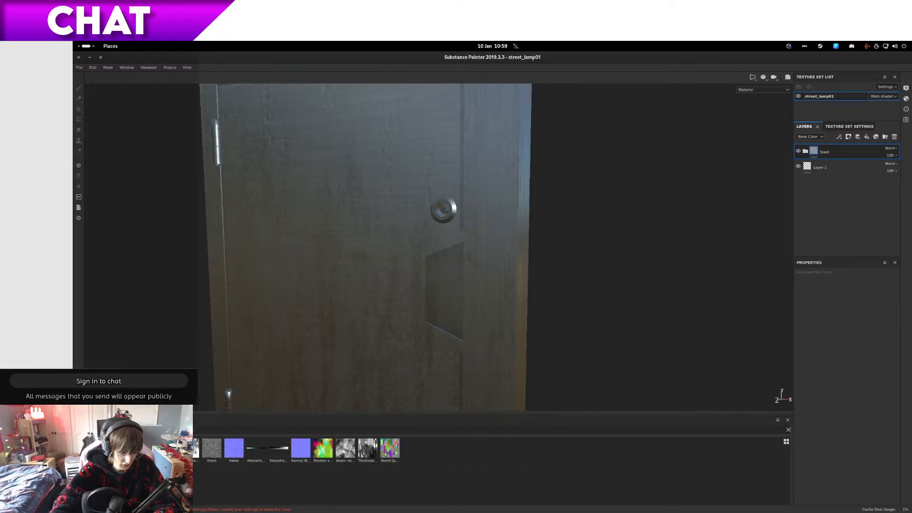
{"action": "left_click", "coordinate": [90, 490]}
{"action": "left_click", "coordinate": [219, 432]}
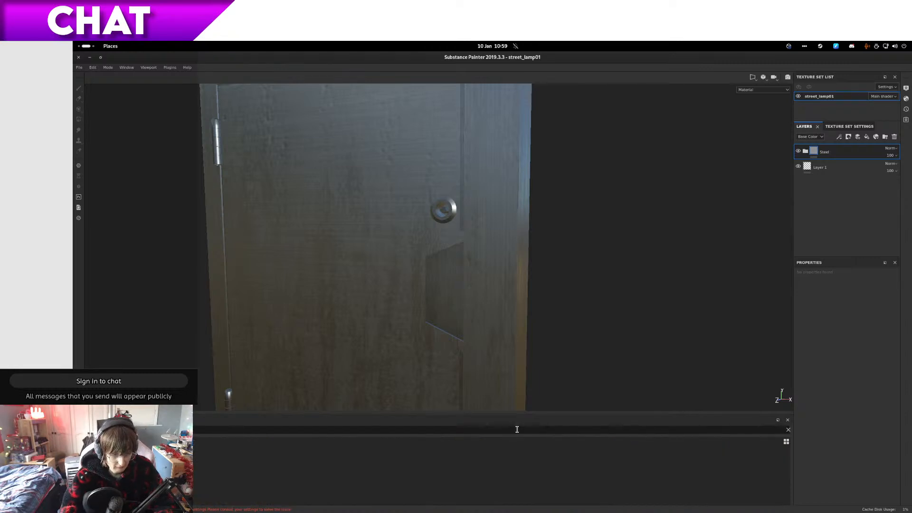
{"action": "type", "text": "plastic"}
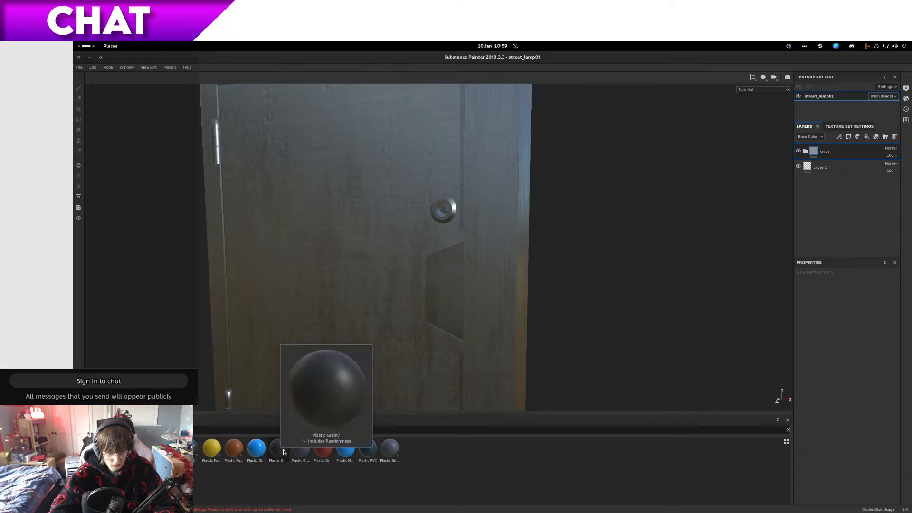
{"action": "left_click_drag", "start_coordinate": [285, 452], "coordinate": [447, 304]}
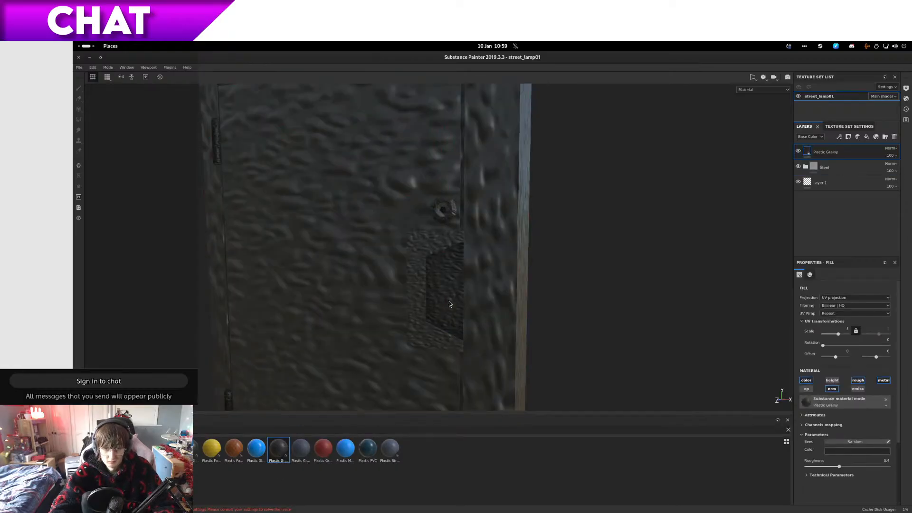
Step: Add a black mask to the Plastic Grainy layer and reveal it only on the door's handle recess with UV-island Polygon Fill
{"action": "scroll", "coordinate": [459, 296], "scroll_direction": "down", "scroll_amount": 3}
{"action": "scroll", "coordinate": [459, 295], "scroll_direction": "up", "scroll_amount": 5}
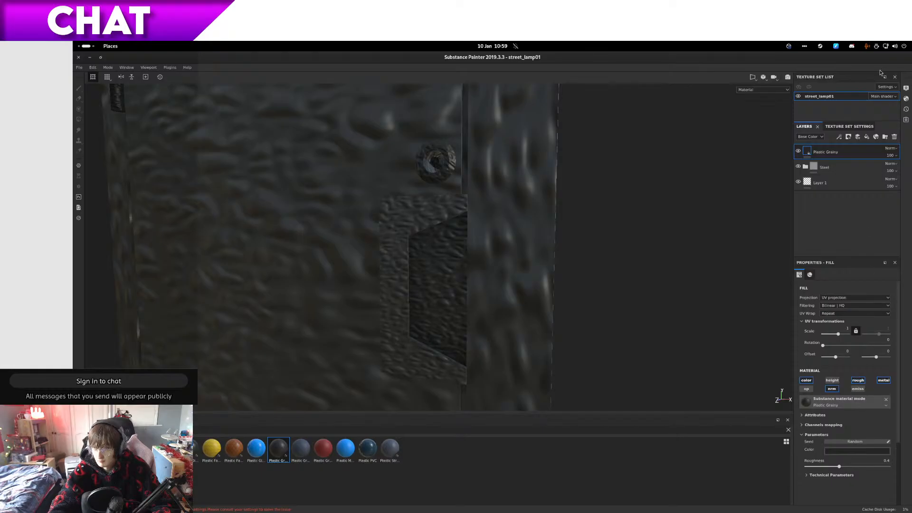
{"action": "right_click", "coordinate": [840, 148]}
{"action": "left_click", "coordinate": [850, 158]}
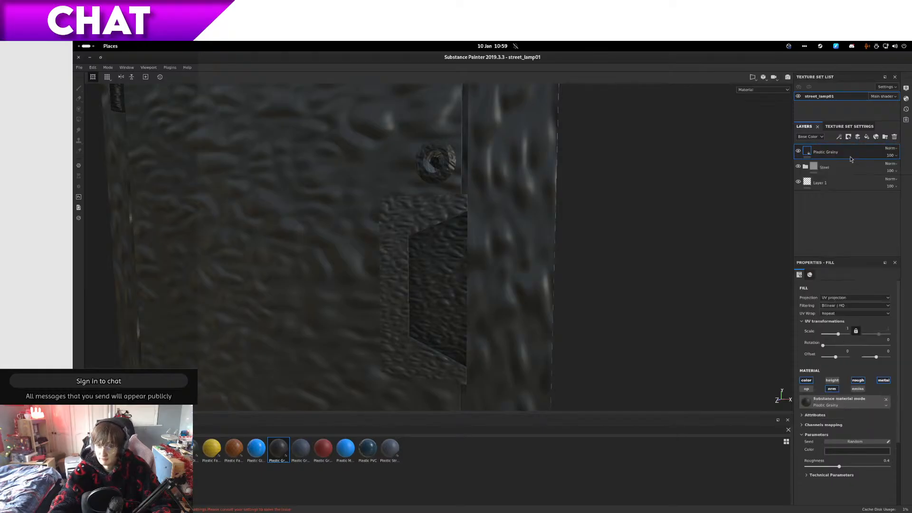
{"action": "left_click", "coordinate": [79, 119]}
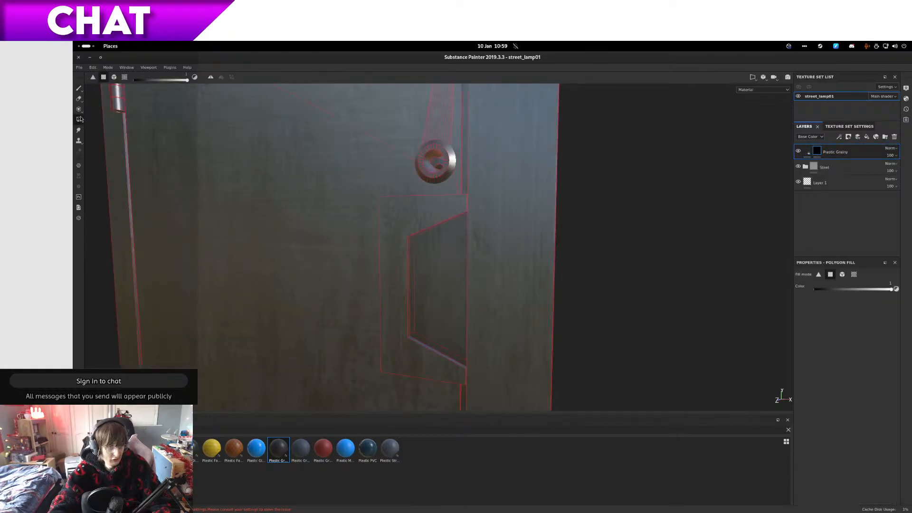
{"action": "left_click", "coordinate": [124, 77]}
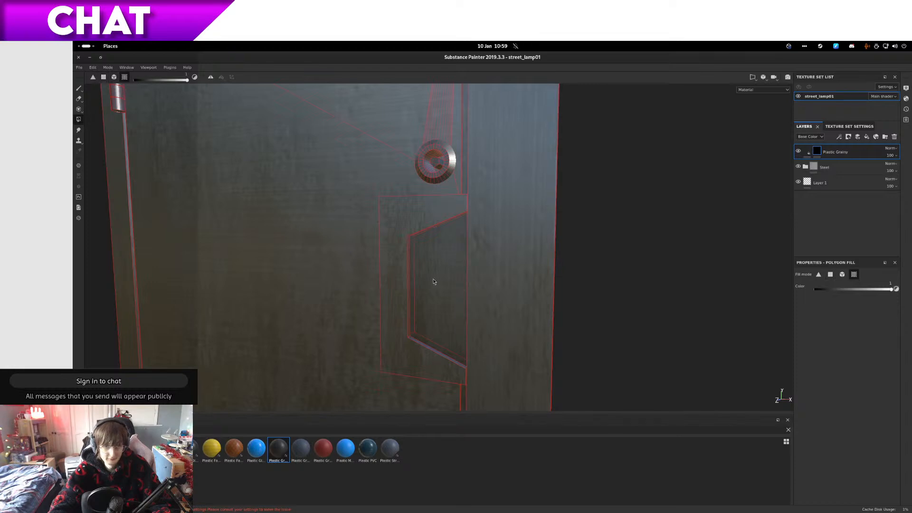
{"action": "left_click", "coordinate": [437, 283]}
{"action": "left_click", "coordinate": [402, 285]}
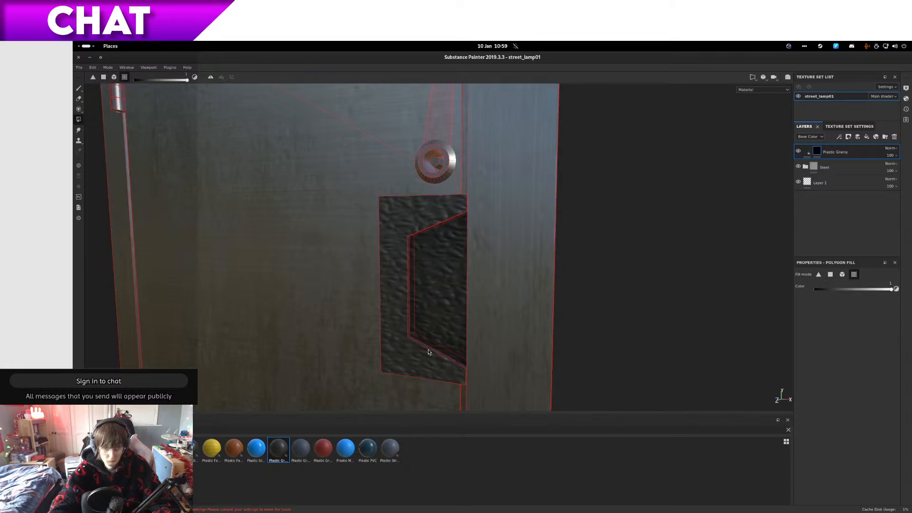
{"action": "mouse_move", "coordinate": [432, 343]}
{"action": "left_mouse_down", "text": "alt"}
{"action": "mouse_move", "coordinate": [248, 354]}
{"action": "mouse_move", "coordinate": [437, 345]}
{"action": "left_mouse_up", "text": "alt"}
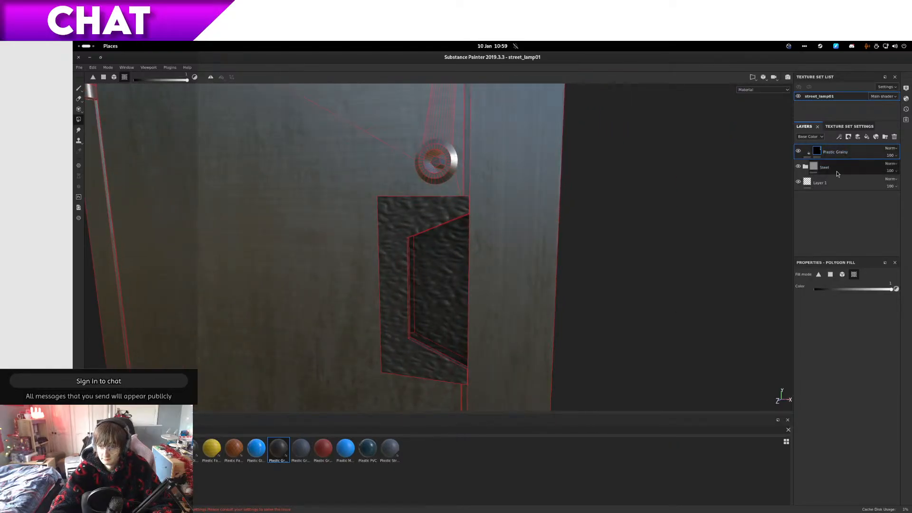
Step: Show the UV layout, select the Plastic Grainy layer's fill and set its UV rotation to 0
{"action": "key", "text": "F3"}
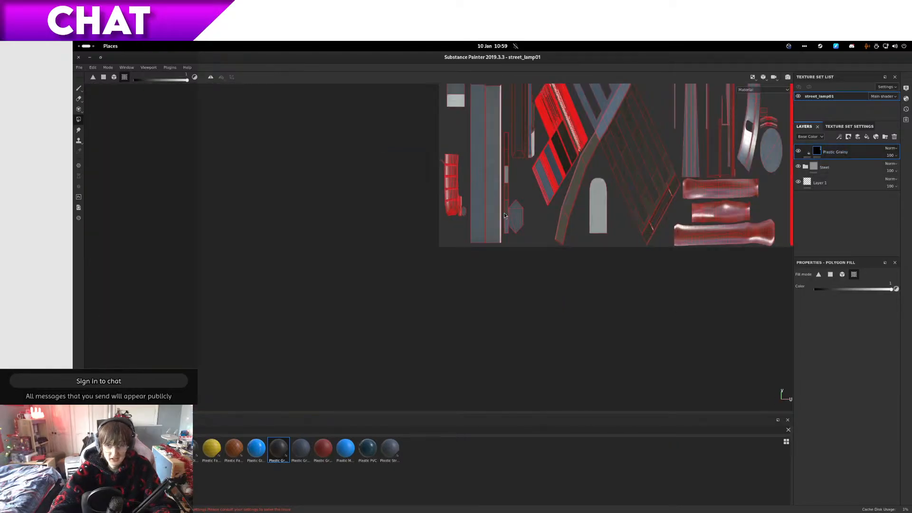
{"action": "left_click", "coordinate": [807, 151]}
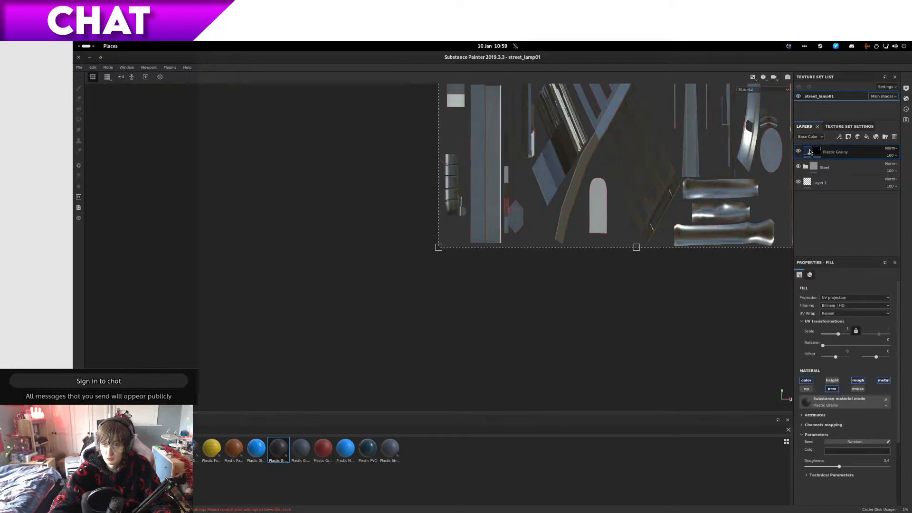
{"action": "left_click_drag", "start_coordinate": [499, 314], "coordinate": [486, 398]}
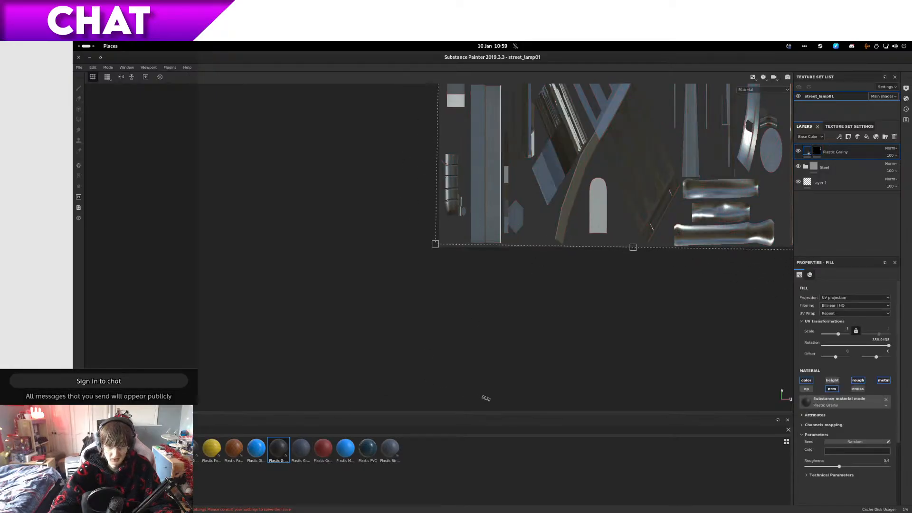
{"action": "middle_click_drag", "start_coordinate": [591, 323], "coordinate": [487, 400]}
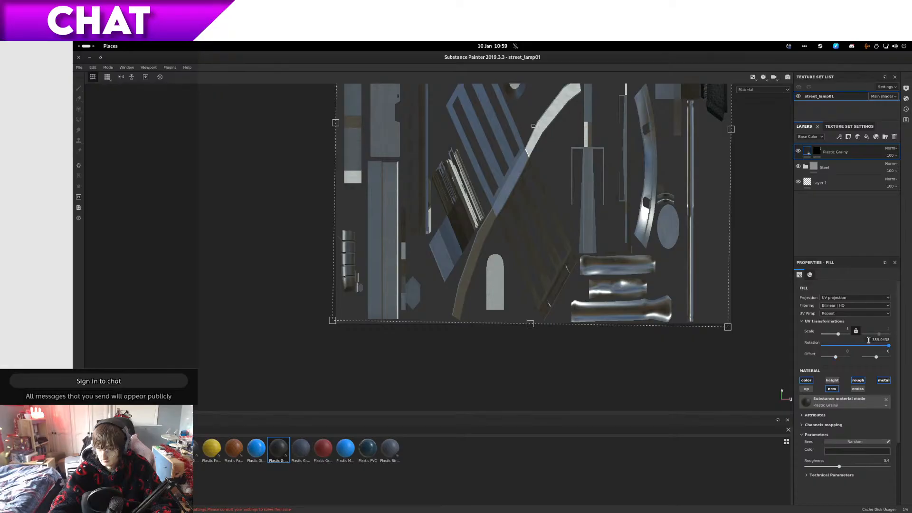
{"action": "type", "text": "0"}
{"action": "key", "text": "Return"}
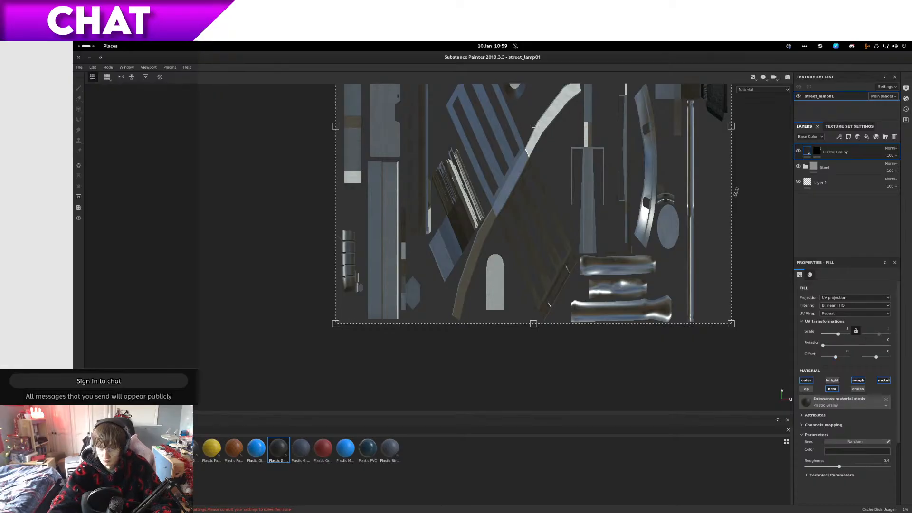
Step: Narrow the Plastic Grainy fill to a horizontal UV scale of about 1.84 and show the 3D and UV views side by side
{"action": "left_click_drag", "start_coordinate": [735, 129], "coordinate": [552, 164]}
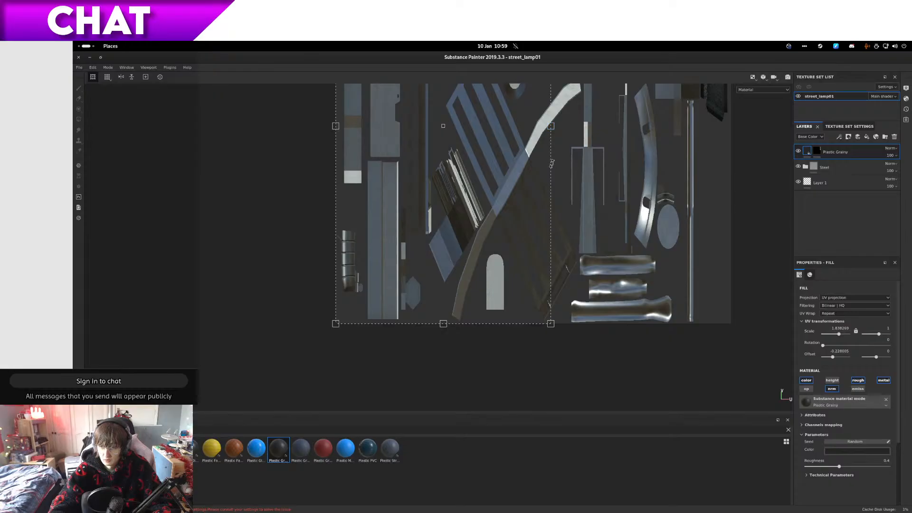
{"action": "key", "text": "F2"}
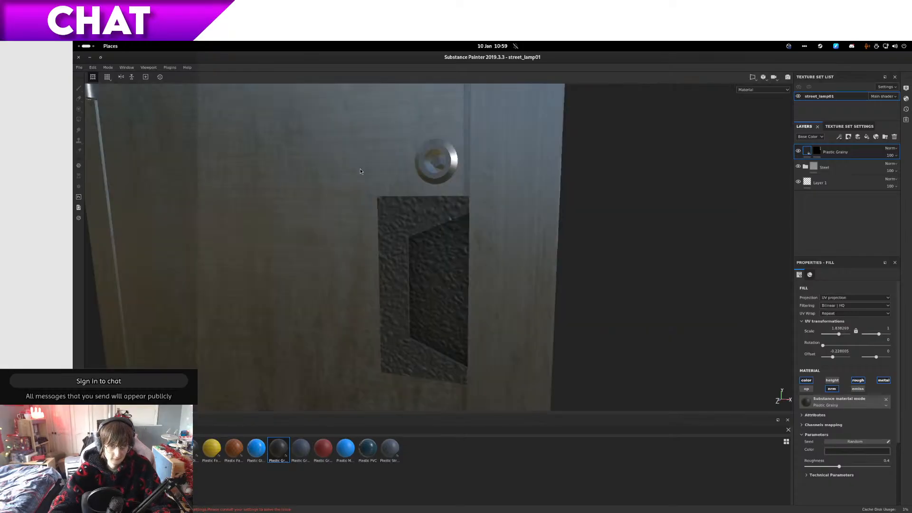
{"action": "key", "text": "F3"}
{"action": "key", "text": "F1"}
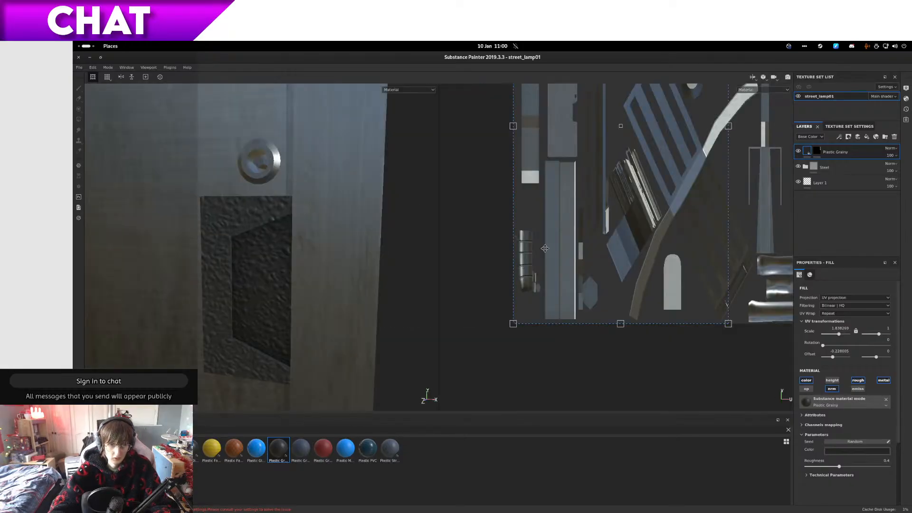
Step: Shrink and shift the Plastic Grainy pattern to a UV scale of about 4.84 by 2.63 for finer grain on the handle recess
{"action": "scroll", "coordinate": [521, 270], "scroll_direction": "up", "scroll_amount": 5}
{"action": "scroll", "coordinate": [521, 270], "scroll_direction": "down", "scroll_amount": 6}
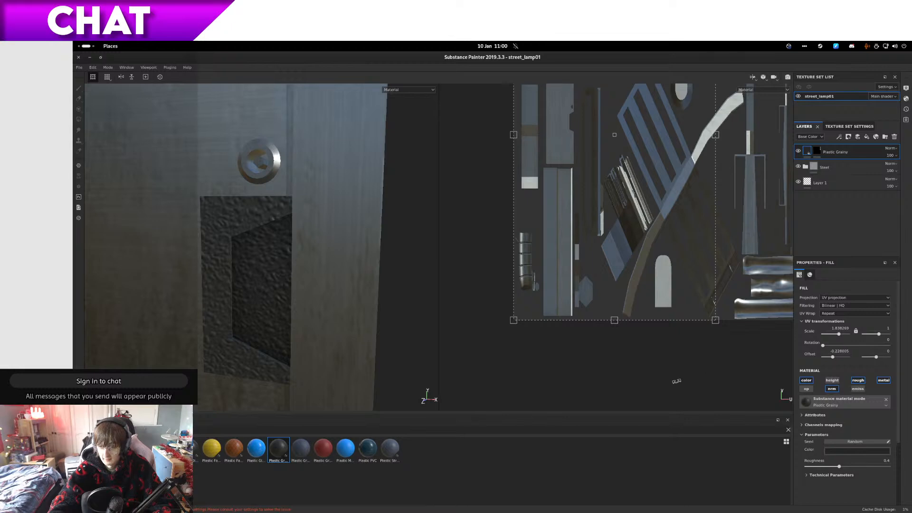
{"action": "left_click_drag", "start_coordinate": [882, 336], "coordinate": [878, 339]}
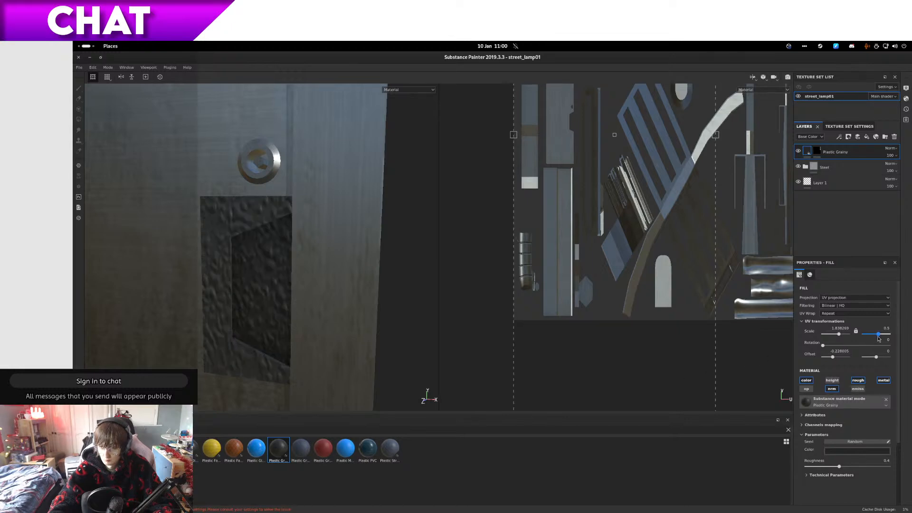
{"action": "key", "text": "ctrl+z"}
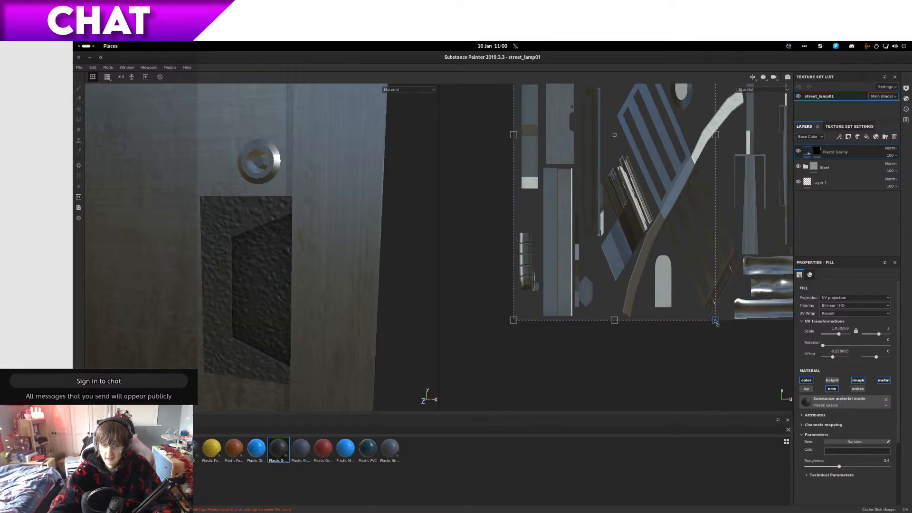
{"action": "left_click_drag", "start_coordinate": [716, 323], "coordinate": [640, 180]}
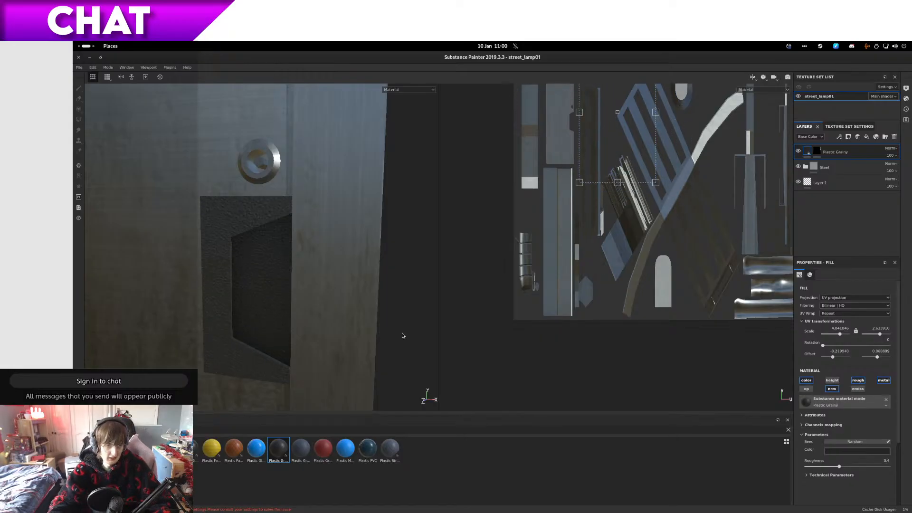
Step: Shrink the Plastic Grainy pattern further to a UV scale of about 10.7 by 5.93 over the handle recess
{"action": "scroll", "coordinate": [285, 279], "scroll_direction": "down", "scroll_amount": 3}
{"action": "left_click_drag", "start_coordinate": [335, 290], "coordinate": [314, 319], "text": "alt"}
{"action": "middle_click_drag", "start_coordinate": [678, 167], "coordinate": [644, 269], "text": "alt"}
{"action": "left_click_drag", "start_coordinate": [622, 282], "coordinate": [578, 205], "text": "shift"}
{"action": "scroll", "coordinate": [311, 270], "scroll_direction": "down", "scroll_amount": 1}
{"action": "left_click_drag", "start_coordinate": [311, 270], "coordinate": [257, 251], "text": "alt"}
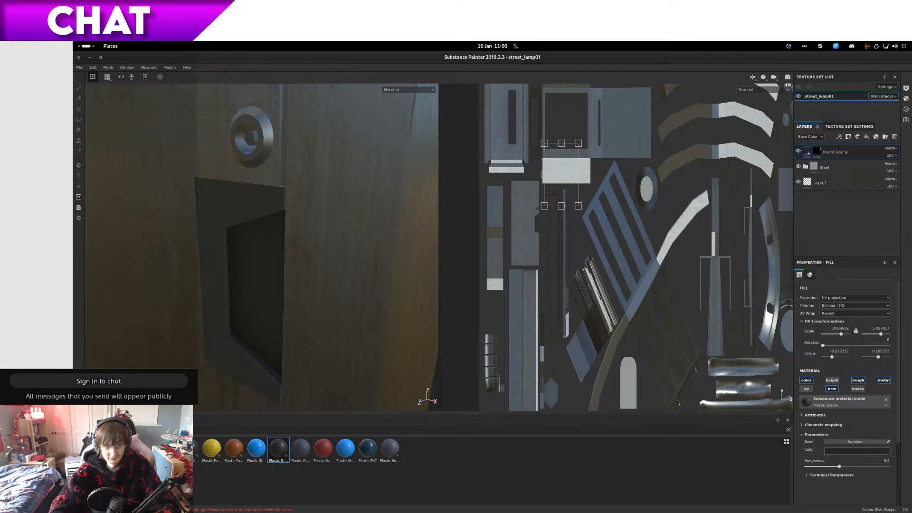
Step: Examine the Plastic Grainy texture on the cabinet's handle recess from a distance and close up
{"action": "scroll", "coordinate": [304, 279], "scroll_direction": "down", "scroll_amount": 3}
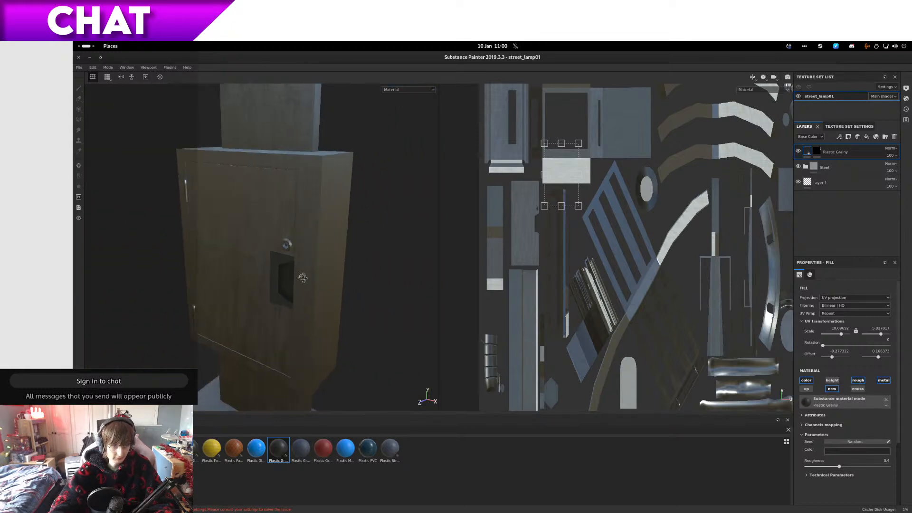
{"action": "left_click_drag", "start_coordinate": [301, 277], "coordinate": [387, 258], "text": "alt"}
{"action": "middle_click_drag", "start_coordinate": [386, 258], "coordinate": [391, 251], "text": "alt"}
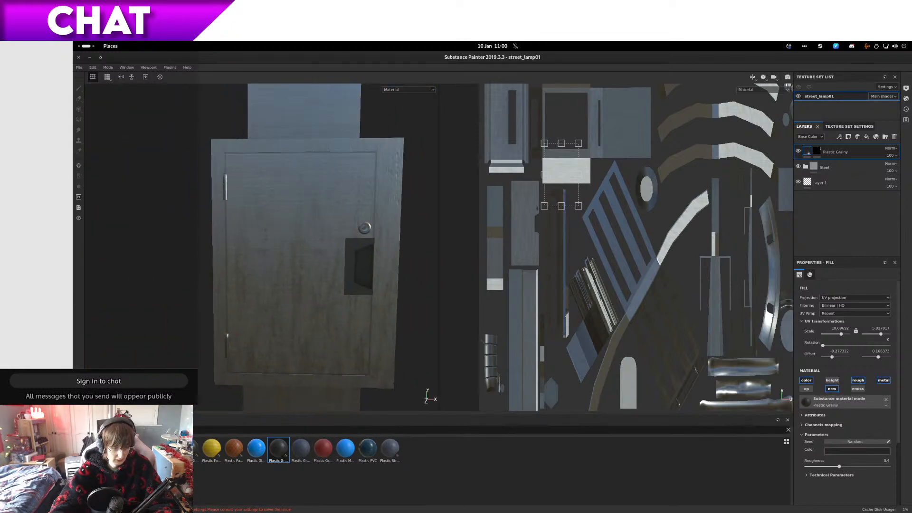
{"action": "left_click", "coordinate": [194, 424]}
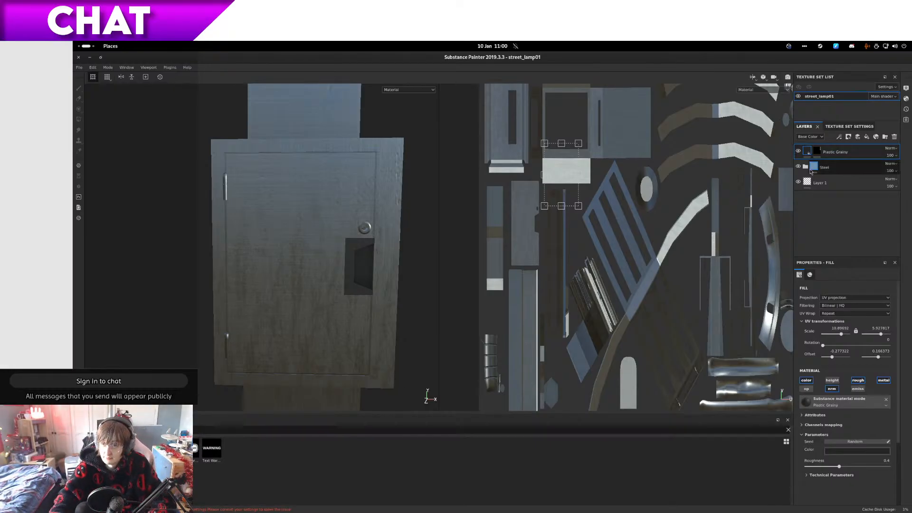
{"action": "left_click_drag", "start_coordinate": [403, 383], "coordinate": [281, 297], "text": "alt"}
{"action": "scroll", "coordinate": [265, 331], "scroll_direction": "up", "scroll_amount": 6}
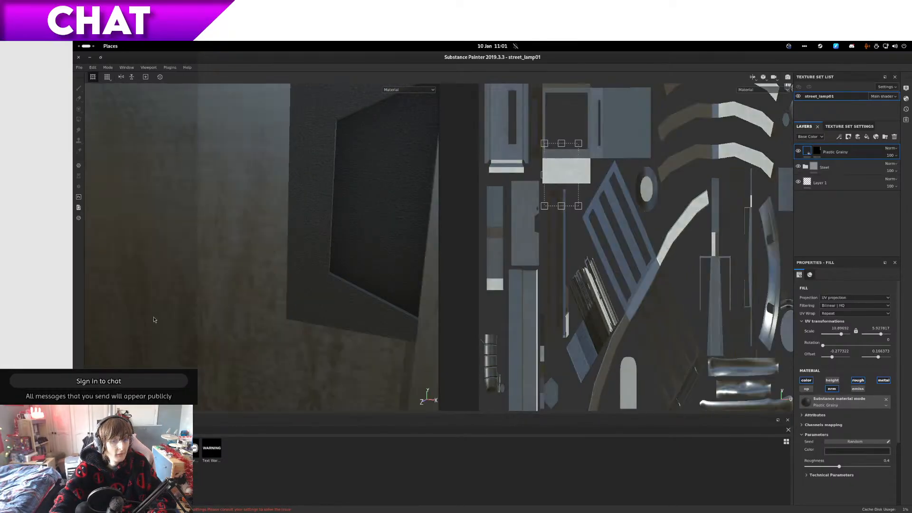
{"action": "scroll", "coordinate": [230, 207], "scroll_direction": "down", "scroll_amount": 5}
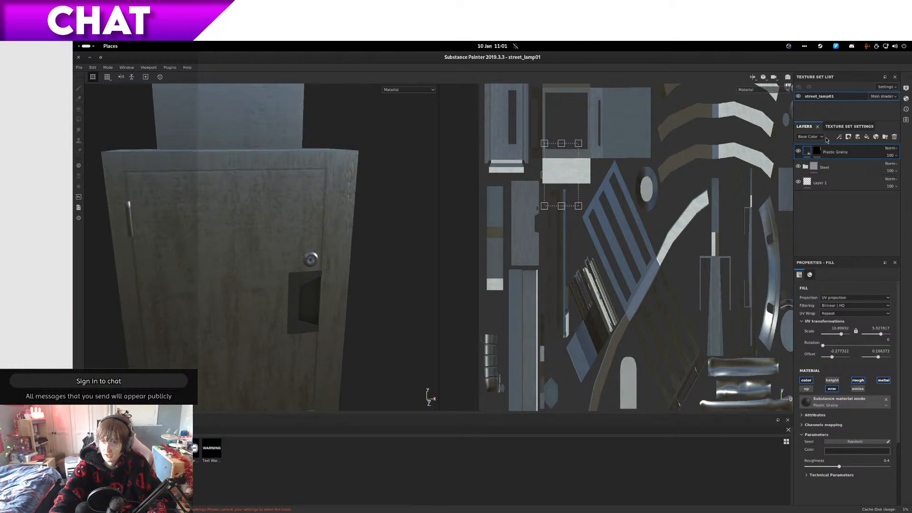
Step: Add a fill layer above Plastic Grainy with roughness 1 and a black base color
{"action": "left_click", "coordinate": [867, 137]}
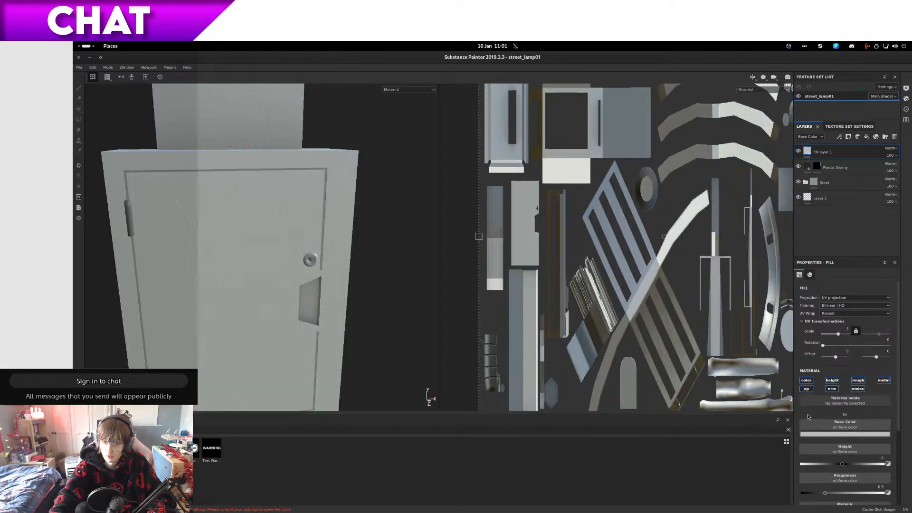
{"action": "left_click_drag", "start_coordinate": [871, 494], "coordinate": [898, 498]}
{"action": "scroll", "coordinate": [899, 497], "scroll_direction": "down", "scroll_amount": 3}
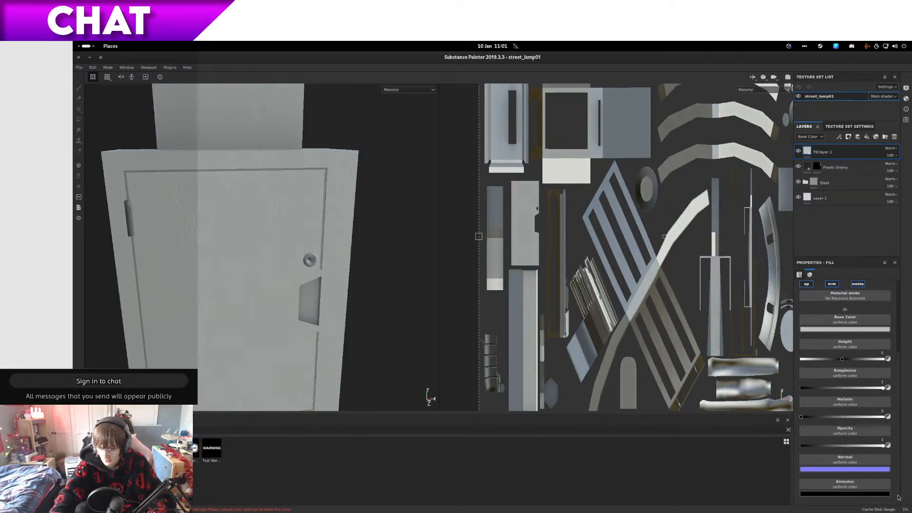
{"action": "scroll", "coordinate": [899, 498], "scroll_direction": "up", "scroll_amount": 3}
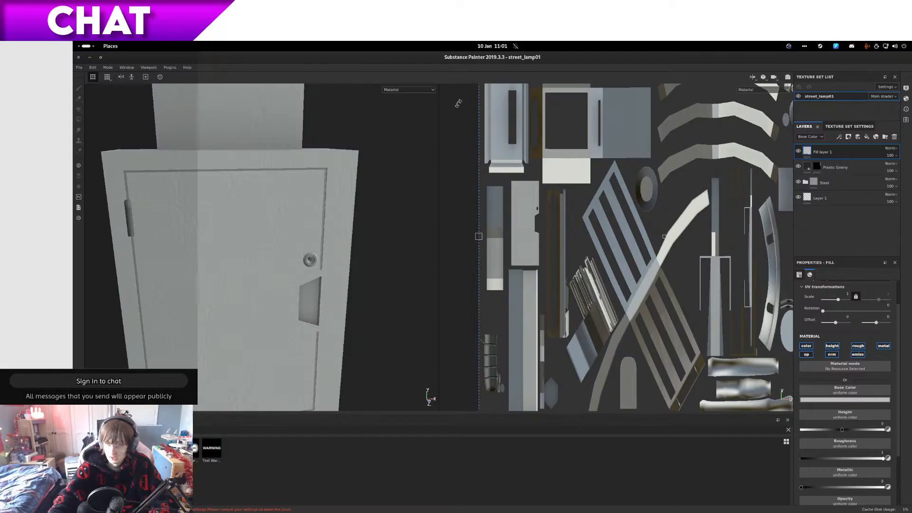
{"action": "left_click", "coordinate": [863, 401]}
{"action": "left_click_drag", "start_coordinate": [895, 446], "coordinate": [903, 471]}
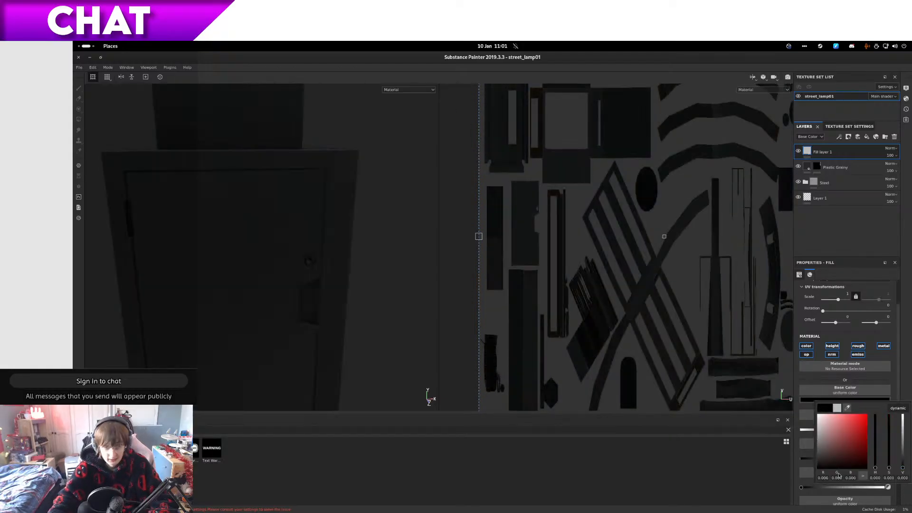
{"action": "scroll", "coordinate": [306, 255], "scroll_direction": "up", "scroll_amount": 3}
{"action": "left_click_drag", "start_coordinate": [311, 257], "coordinate": [376, 267], "text": "alt"}
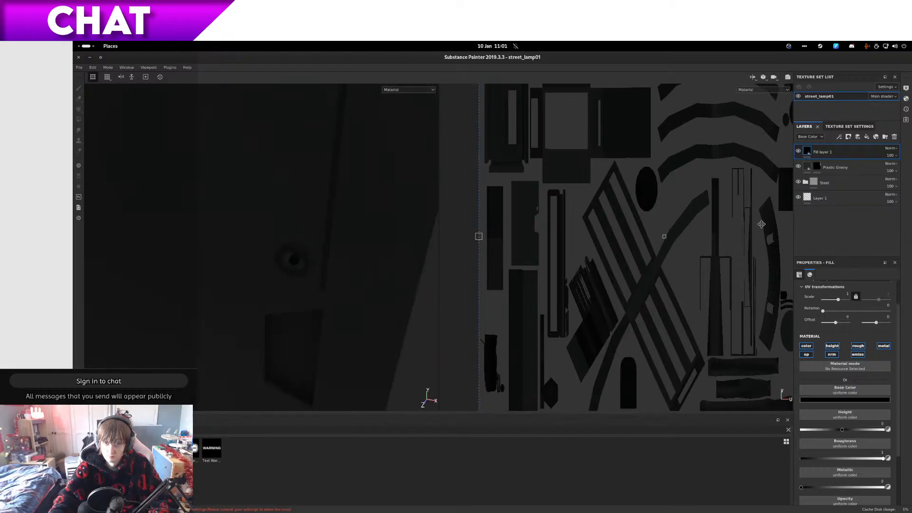
Step: Add a black mask to the new black fill layer and add a paint effect to that mask
{"action": "right_click", "coordinate": [837, 152]}
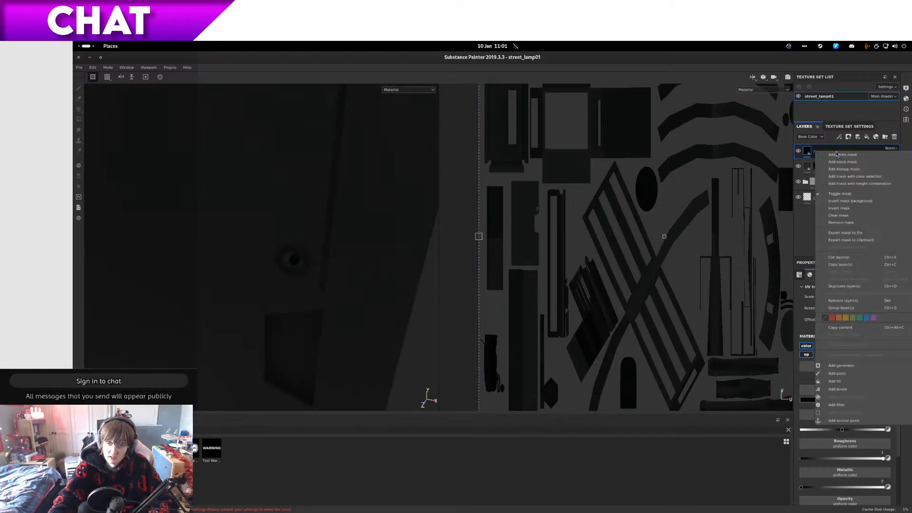
{"action": "left_click", "coordinate": [843, 162]}
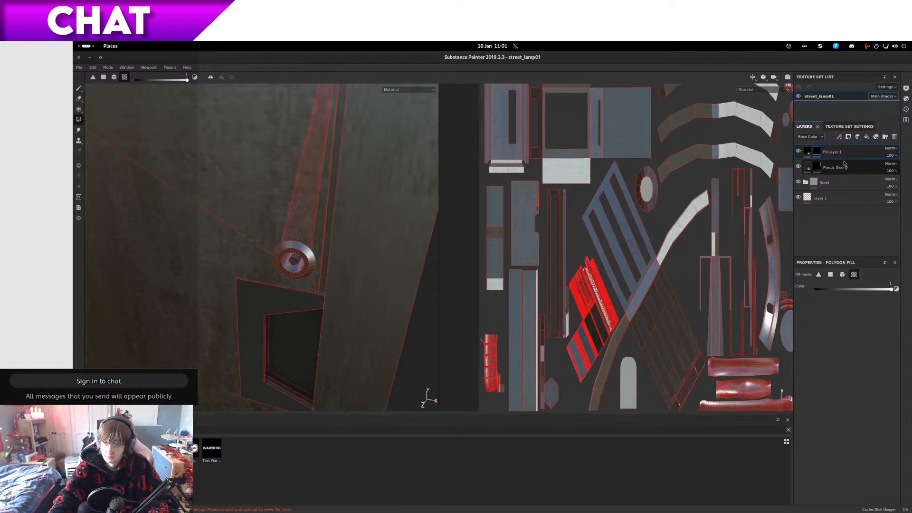
{"action": "right_click", "coordinate": [829, 152]}
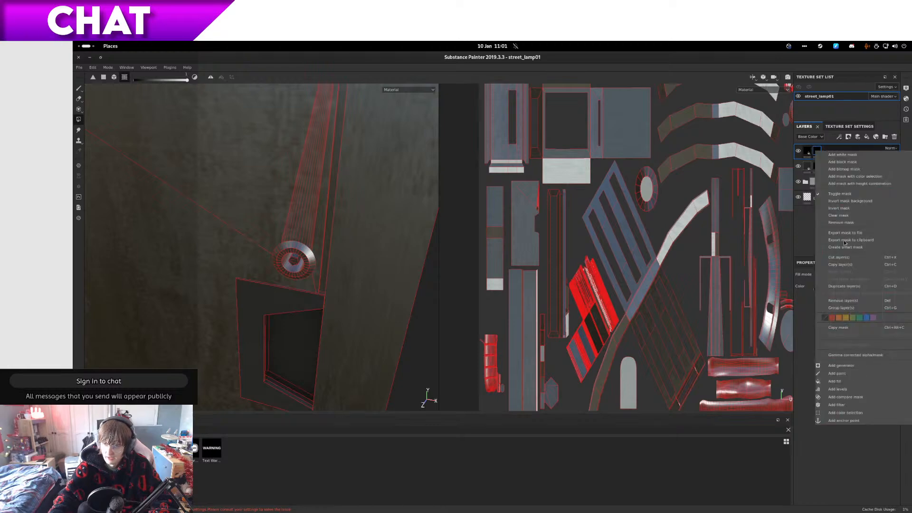
{"action": "left_click", "coordinate": [838, 374]}
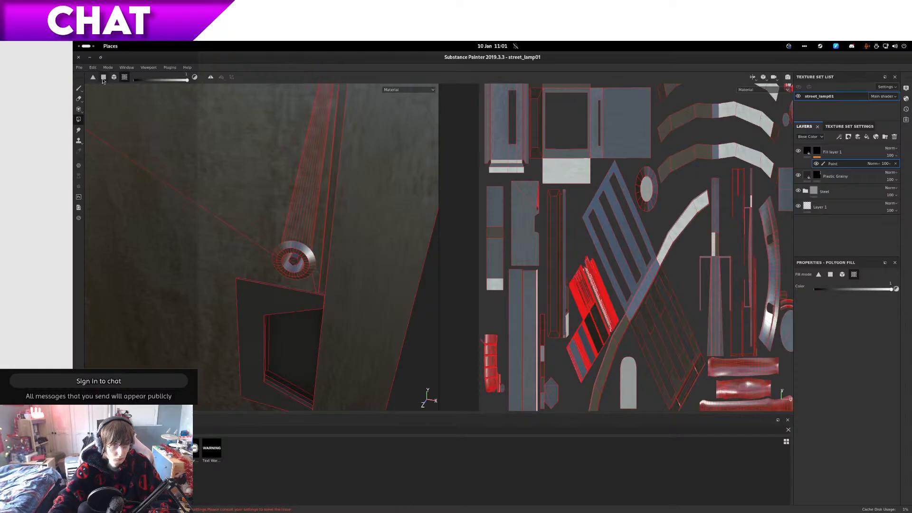
Step: Reveal the black fill in the narrow gap around the cabinet door with quad Polygon Fill
{"action": "left_click_drag", "start_coordinate": [326, 254], "coordinate": [363, 253], "text": "alt"}
{"action": "scroll", "coordinate": [193, 289], "scroll_direction": "down", "scroll_amount": 5}
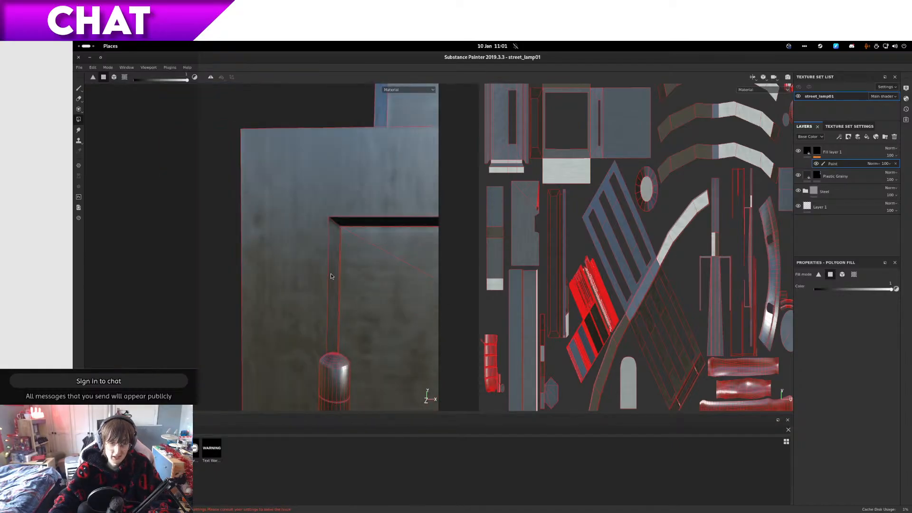
{"action": "left_click", "coordinate": [333, 276]}
{"action": "left_click_drag", "start_coordinate": [332, 289], "coordinate": [241, 198], "text": "alt"}
{"action": "left_click_drag", "start_coordinate": [235, 232], "coordinate": [277, 349], "text": "alt"}
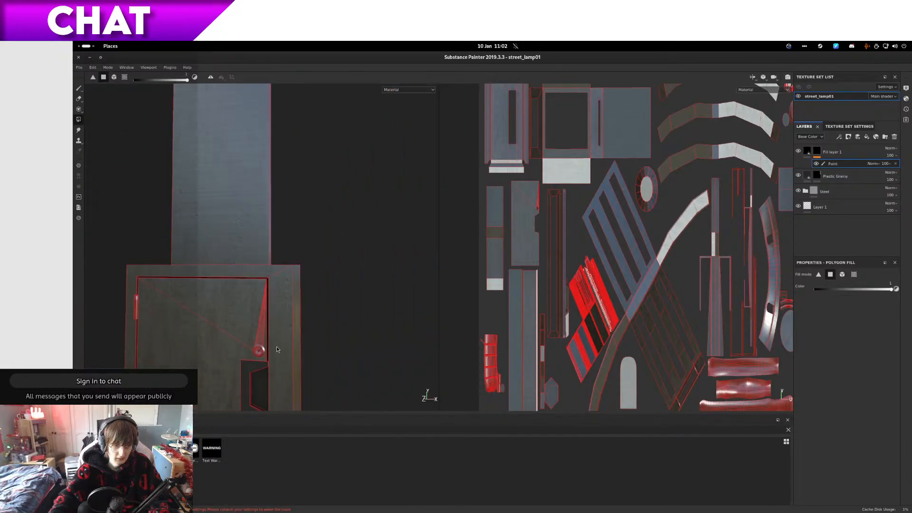
{"action": "mouse_move", "coordinate": [385, 321]}
{"action": "left_mouse_down", "text": "alt"}
{"action": "mouse_move", "coordinate": [342, 226]}
{"action": "mouse_move", "coordinate": [348, 196]}
{"action": "mouse_move", "coordinate": [400, 281]}
{"action": "mouse_move", "coordinate": [350, 263]}
{"action": "mouse_move", "coordinate": [295, 272]}
{"action": "mouse_move", "coordinate": [417, 312]}
{"action": "mouse_move", "coordinate": [393, 322]}
{"action": "mouse_move", "coordinate": [405, 331]}
{"action": "mouse_move", "coordinate": [385, 331]}
{"action": "left_mouse_up", "text": "alt"}
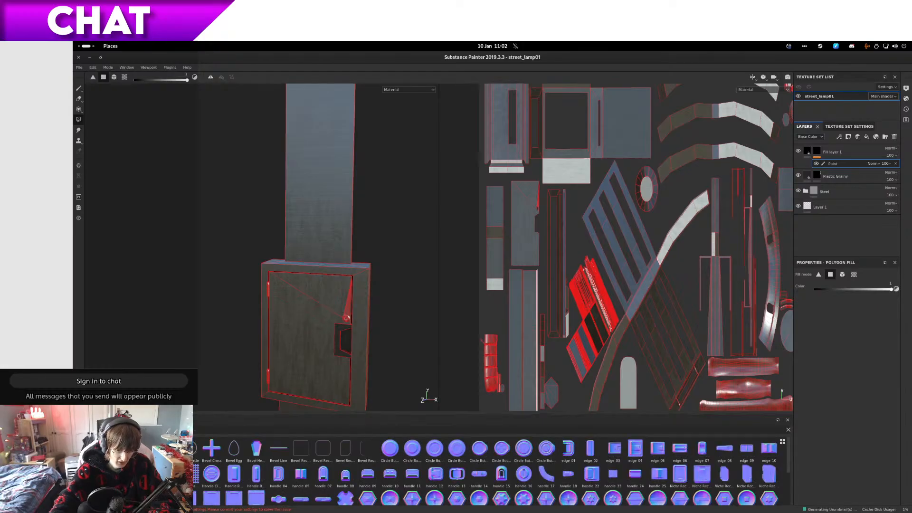
Step: Find Plastic PVC among the plastic materials, add it as a layer above Plastic Grainy and lower its opacity to about 0.14
{"action": "left_click", "coordinate": [97, 477]}
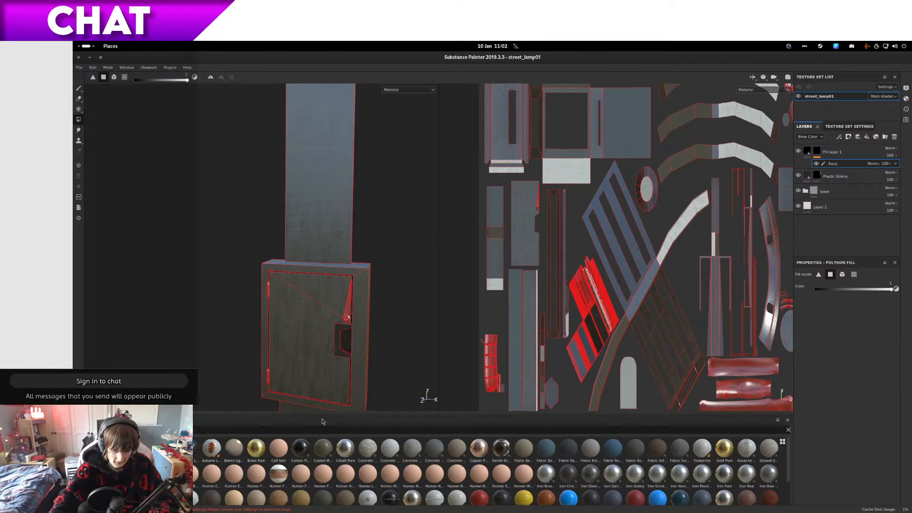
{"action": "type", "text": "plastic"}
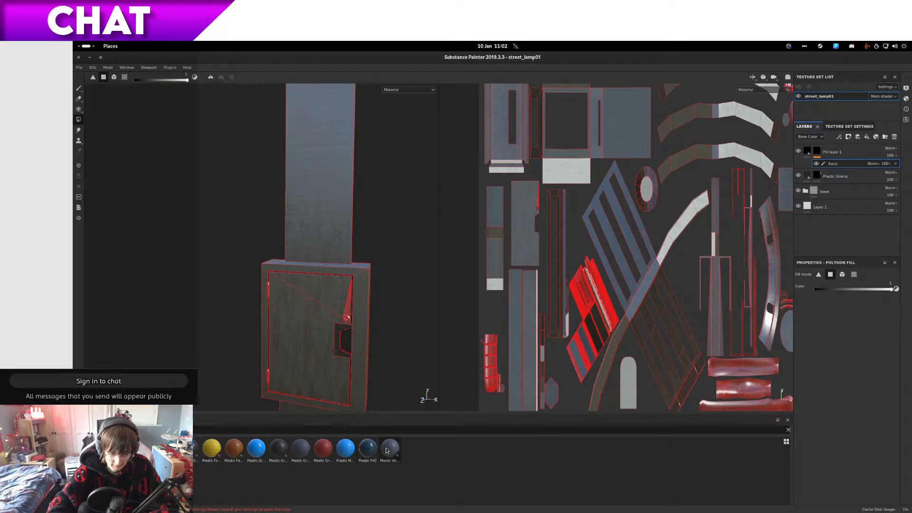
{"action": "mouse_move", "coordinate": [388, 451]}
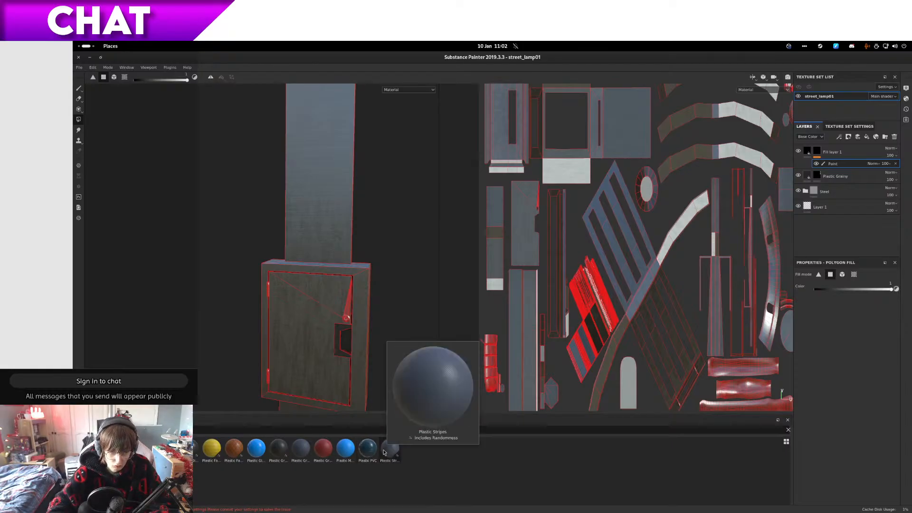
{"action": "left_click_drag", "start_coordinate": [379, 453], "coordinate": [844, 172]}
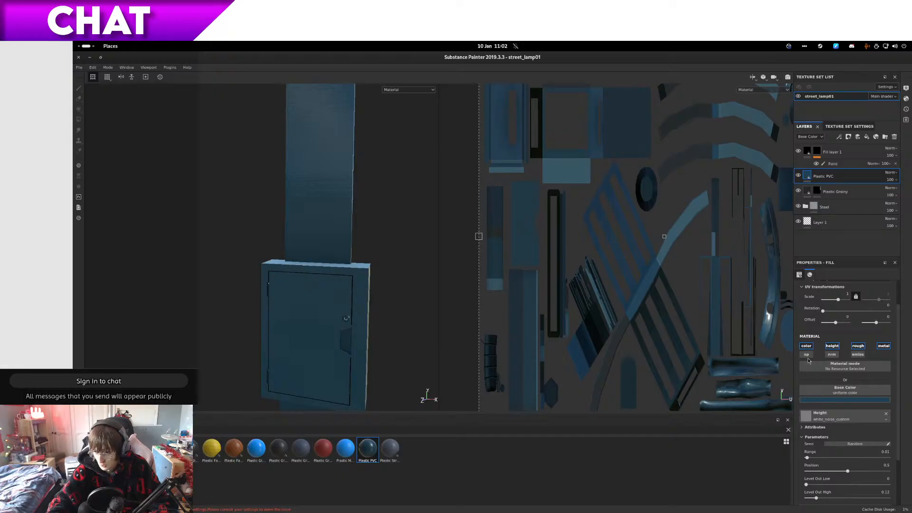
{"action": "scroll", "coordinate": [901, 413], "scroll_direction": "down", "scroll_amount": 3}
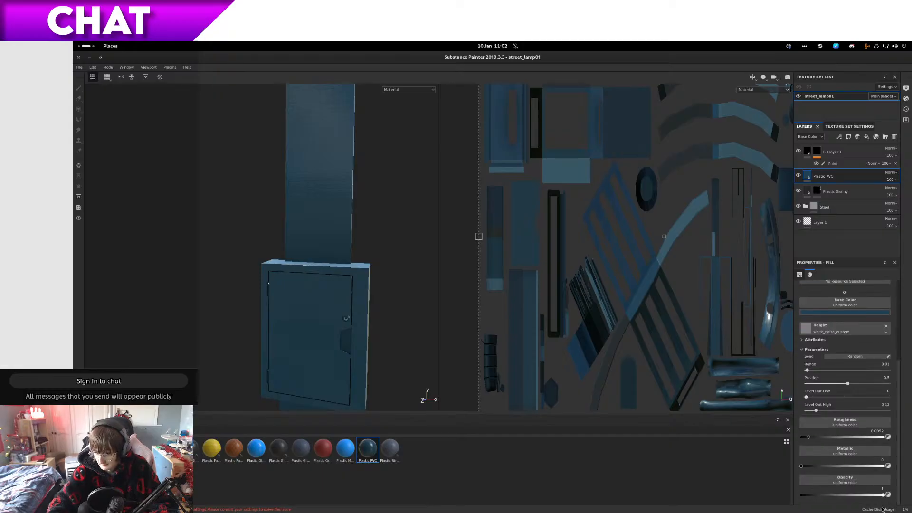
{"action": "left_click_drag", "start_coordinate": [854, 501], "coordinate": [816, 511]}
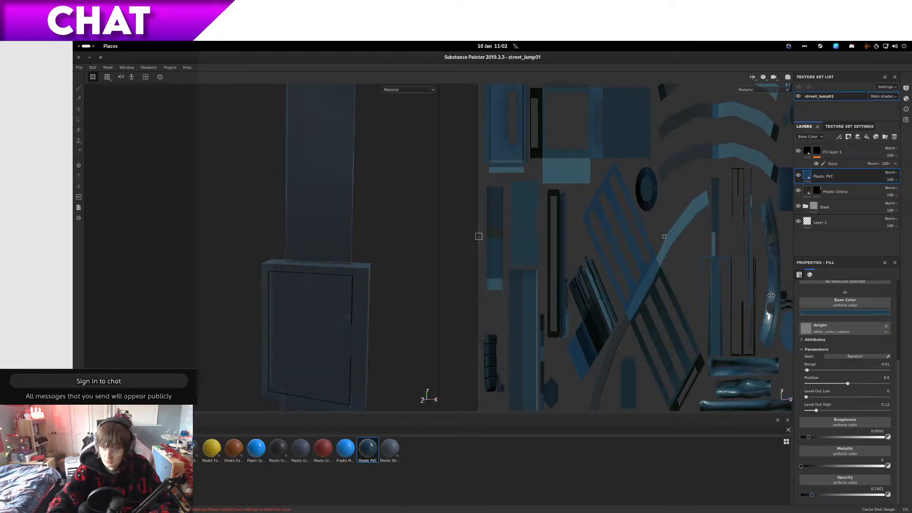
Step: Show only the 3D view and examine the Plastic PVC material on the lamp's curved, slotted head from several angles
{"action": "scroll", "coordinate": [312, 273], "scroll_direction": "down", "scroll_amount": 4}
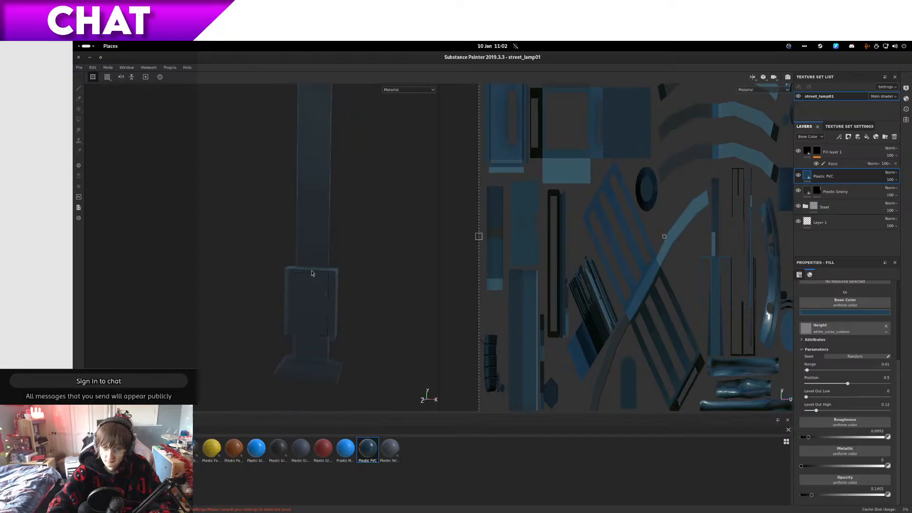
{"action": "left_click_drag", "start_coordinate": [313, 273], "coordinate": [313, 293], "text": "alt"}
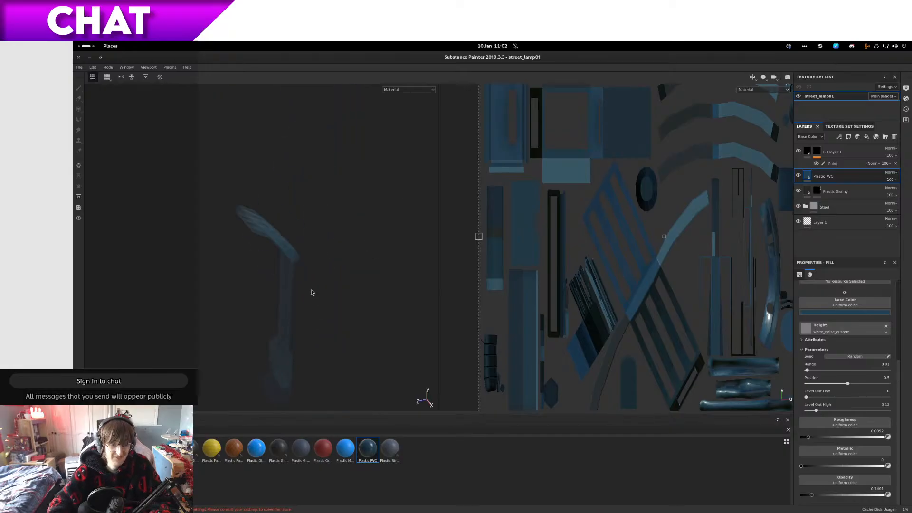
{"action": "scroll", "coordinate": [313, 291], "scroll_direction": "up", "scroll_amount": 3}
{"action": "key", "text": "F2"}
{"action": "left_click_drag", "start_coordinate": [448, 270], "coordinate": [497, 353], "text": "alt"}
{"action": "middle_click_drag", "start_coordinate": [498, 353], "coordinate": [489, 283], "text": "alt"}
{"action": "scroll", "coordinate": [489, 284], "scroll_direction": "down", "scroll_amount": 2}
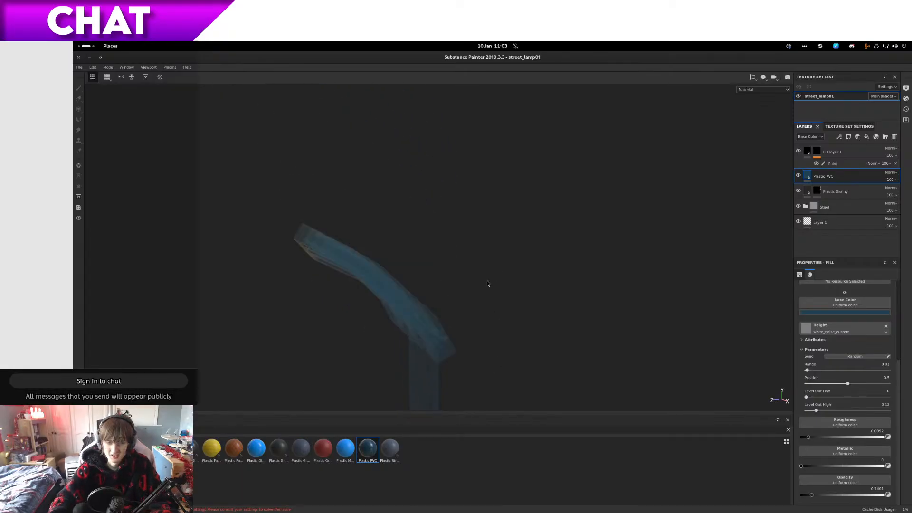
{"action": "scroll", "coordinate": [490, 283], "scroll_direction": "up", "scroll_amount": 5}
{"action": "left_click_drag", "start_coordinate": [515, 285], "coordinate": [529, 362], "text": "alt"}
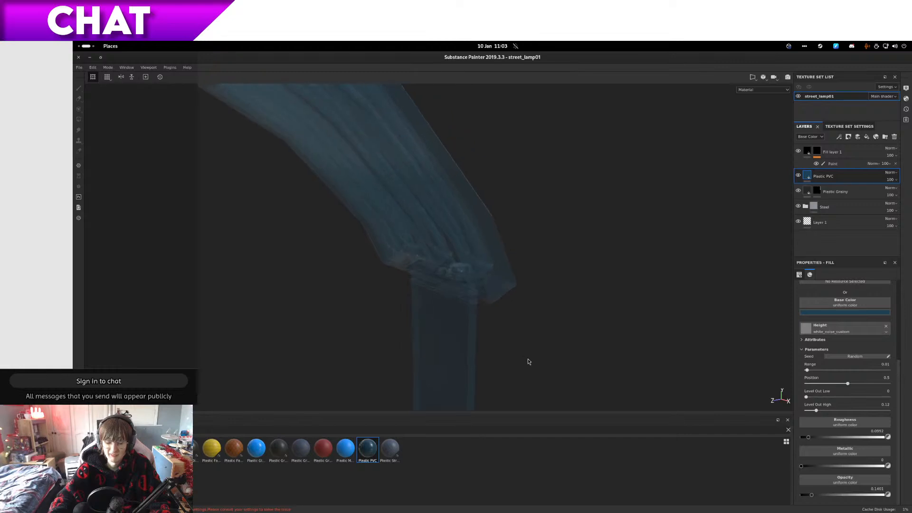
{"action": "middle_click_drag", "start_coordinate": [506, 351], "coordinate": [538, 369], "text": "alt"}
{"action": "scroll", "coordinate": [537, 369], "scroll_direction": "up", "scroll_amount": 3}
{"action": "left_click_drag", "start_coordinate": [539, 369], "coordinate": [302, 388], "text": "alt"}
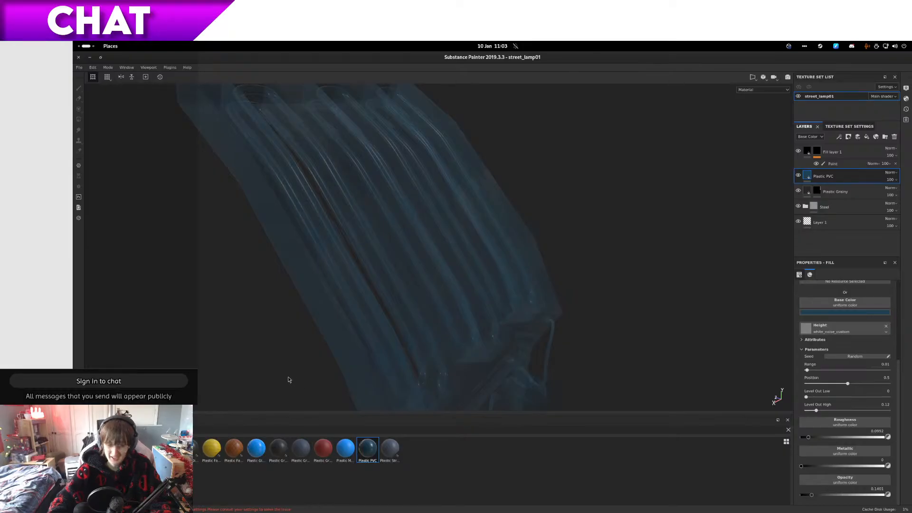
{"action": "scroll", "coordinate": [289, 380], "scroll_direction": "down", "scroll_amount": 5}
{"action": "scroll", "coordinate": [289, 381], "scroll_direction": "up", "scroll_amount": 4}
{"action": "scroll", "coordinate": [338, 387], "scroll_direction": "down", "scroll_amount": 4}
{"action": "middle_click_drag", "start_coordinate": [611, 373], "coordinate": [553, 240], "text": "alt"}
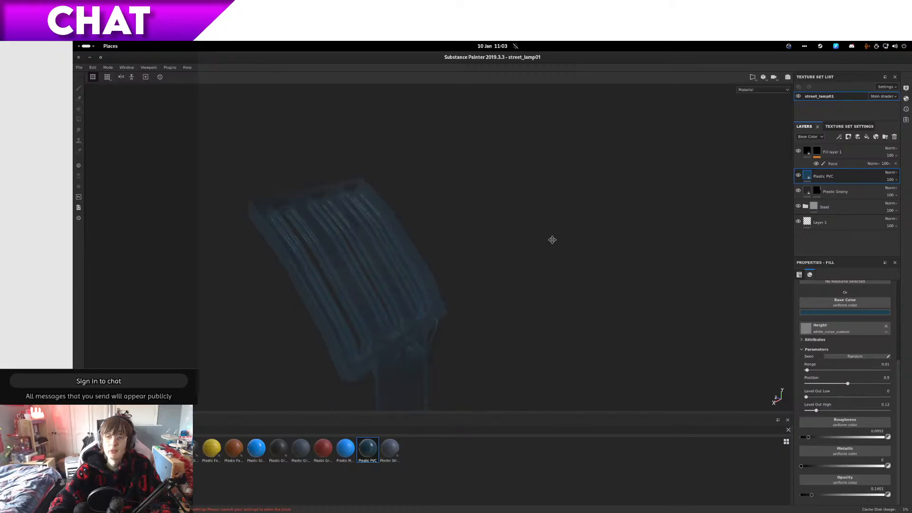
{"action": "left_click_drag", "start_coordinate": [553, 240], "coordinate": [430, 290], "text": "alt"}
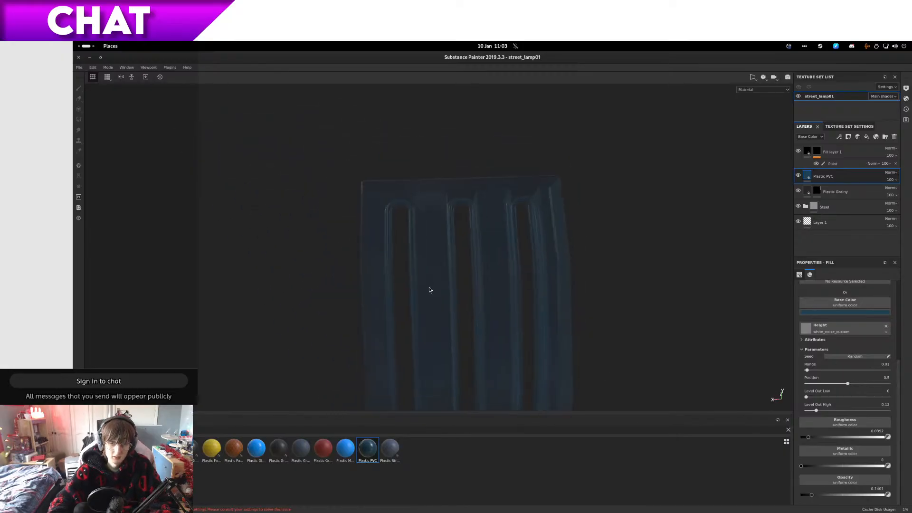
{"action": "scroll", "coordinate": [430, 290], "scroll_direction": "up", "scroll_amount": 3}
{"action": "left_click_drag", "start_coordinate": [372, 301], "coordinate": [719, 214], "text": "alt"}
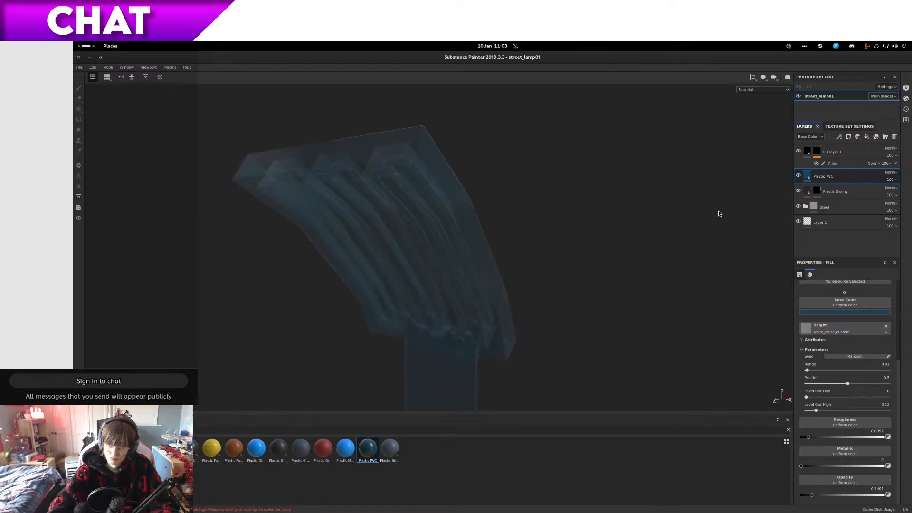
Step: Add a black mask to the Plastic PVC layer
{"action": "right_click", "coordinate": [839, 176]}
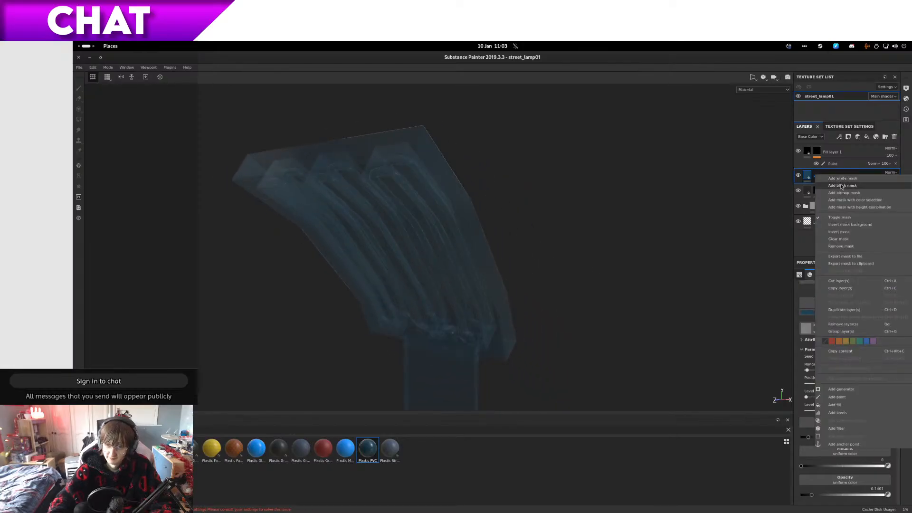
{"action": "left_click", "coordinate": [842, 187]}
{"action": "middle_click_drag", "start_coordinate": [466, 385], "coordinate": [375, 323], "text": "alt"}
{"action": "scroll", "coordinate": [424, 328], "scroll_direction": "down", "scroll_amount": 1}
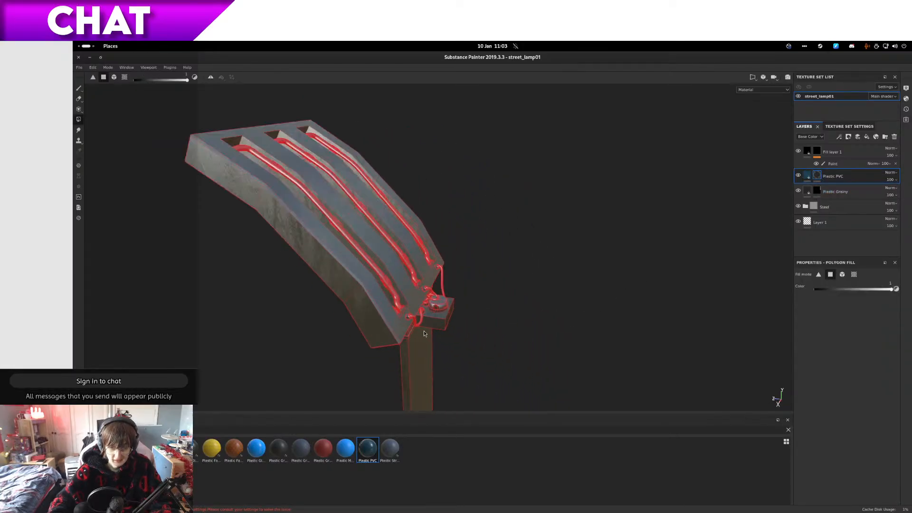
{"action": "scroll", "coordinate": [430, 316], "scroll_direction": "up", "scroll_amount": 9}
{"action": "scroll", "coordinate": [455, 245], "scroll_direction": "up", "scroll_amount": 5}
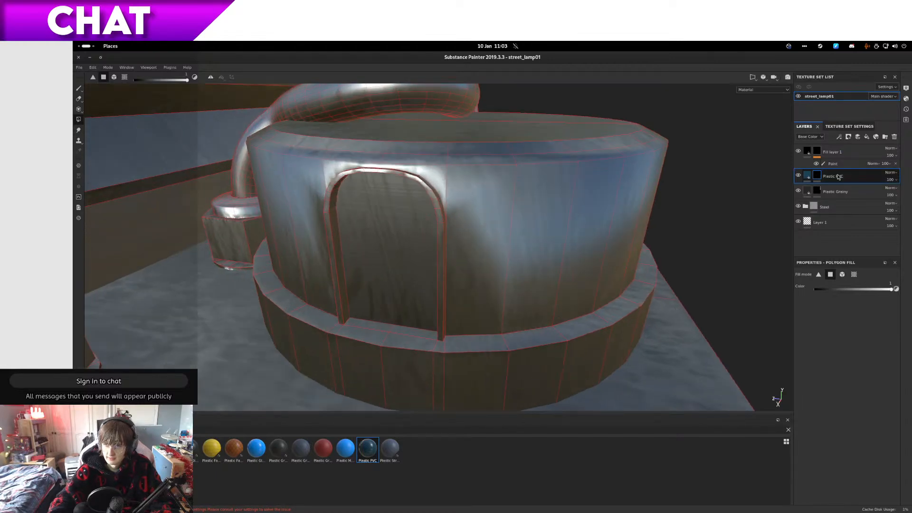
Step: Reveal the Plastic PVC layer on the arched panel of the rounded housing through the layer's mask
{"action": "right_click", "coordinate": [819, 173]}
{"action": "left_click", "coordinate": [811, 482]}
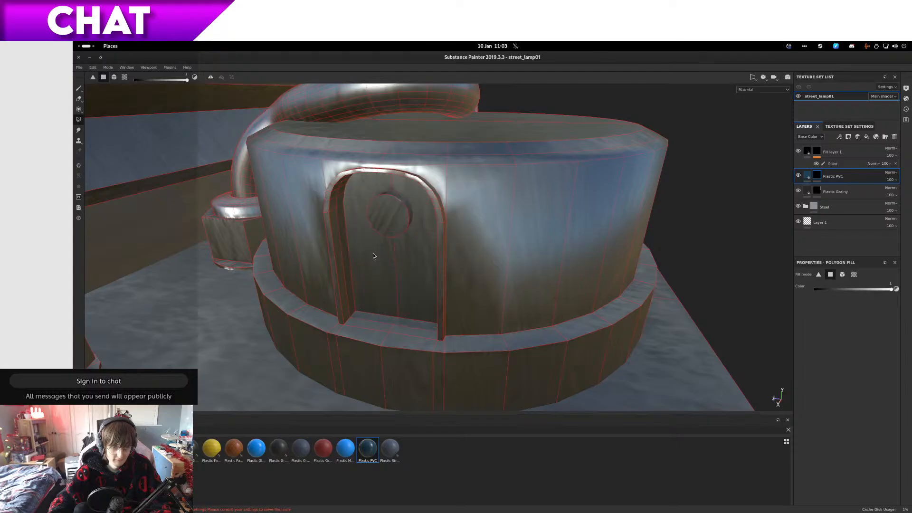
{"action": "left_click_drag", "start_coordinate": [372, 257], "coordinate": [426, 235], "text": "alt"}
{"action": "left_click", "coordinate": [430, 229]}
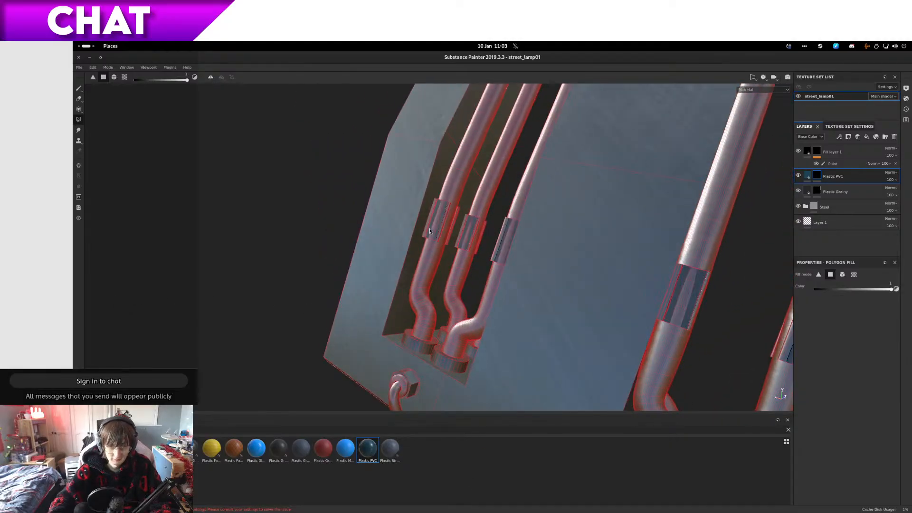
{"action": "key", "text": "ctrl+z"}
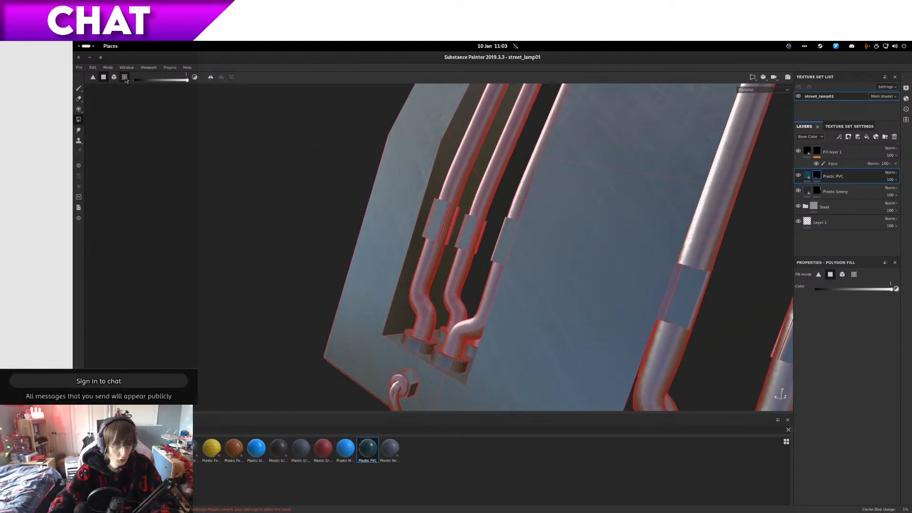
Step: Reveal Plastic PVC on the pipe sleeves with Polygon Fill in UV chunk mode and check their transparency
{"action": "left_click_drag", "start_coordinate": [441, 223], "coordinate": [746, 274], "text": "alt"}
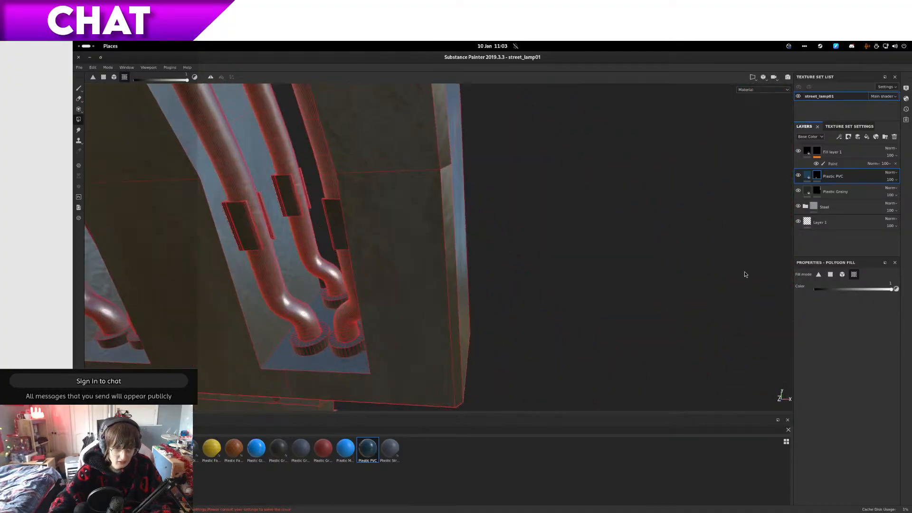
{"action": "left_click_drag", "start_coordinate": [306, 265], "coordinate": [523, 266], "text": "alt"}
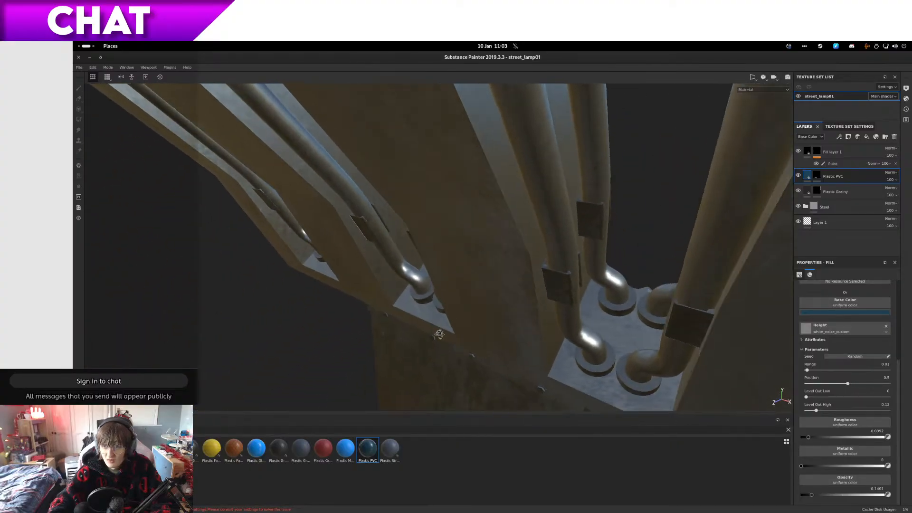
{"action": "left_click_drag", "start_coordinate": [569, 308], "coordinate": [599, 211], "text": "alt"}
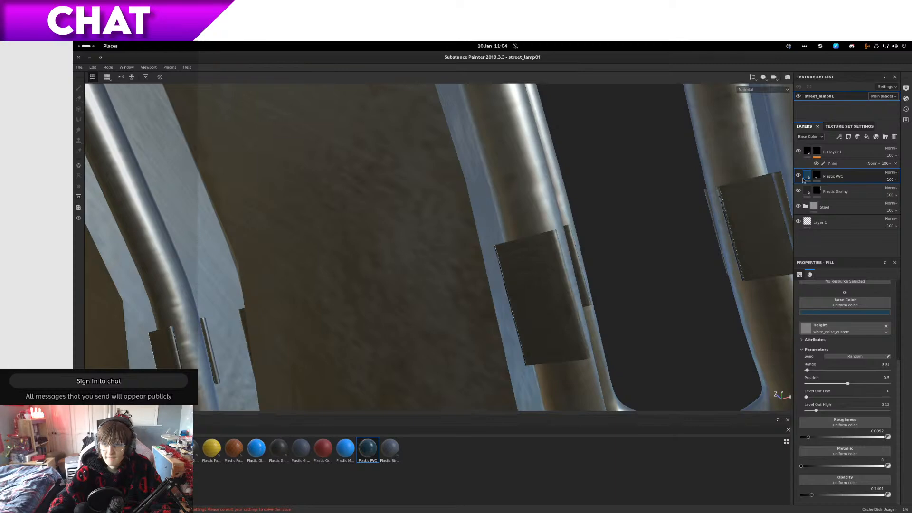
{"action": "left_click_drag", "start_coordinate": [774, 192], "coordinate": [146, 279], "text": "alt"}
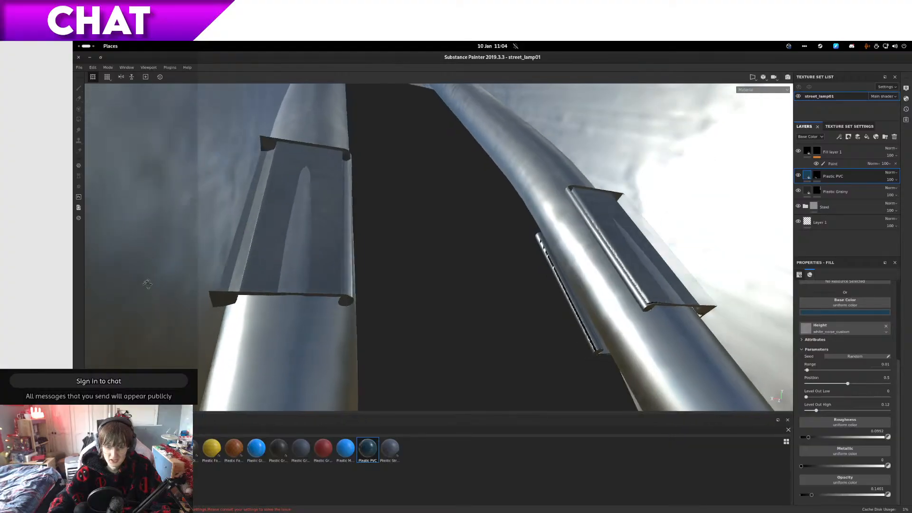
Step: Fill the complete pipe sleeves, including their edges, in the Plastic PVC mask with Polygon Fill in mesh mode
{"action": "key", "text": "4"}
{"action": "left_click_drag", "start_coordinate": [577, 341], "coordinate": [633, 369], "text": "alt"}
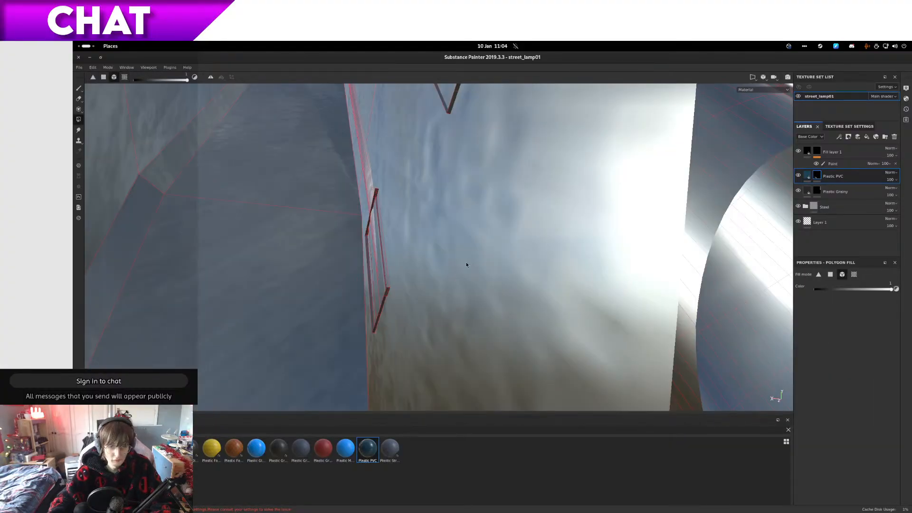
{"action": "left_click_drag", "start_coordinate": [467, 265], "coordinate": [561, 327], "text": "alt"}
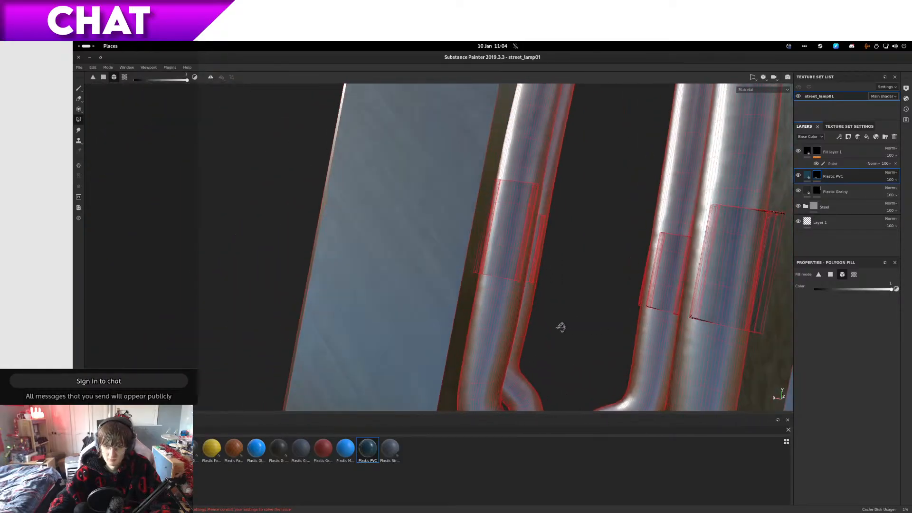
Step: Set the opacity of the Plastic PVC fill to about 0.33 while checking the sleeves on the lamp's pipes
{"action": "left_click", "coordinate": [807, 176]}
{"action": "left_click_drag", "start_coordinate": [575, 266], "coordinate": [86, 193], "text": "alt"}
{"action": "left_click_drag", "start_coordinate": [421, 265], "coordinate": [611, 249], "text": "alt"}
{"action": "mouse_move", "coordinate": [460, 313]}
{"action": "left_mouse_down", "text": "alt"}
{"action": "mouse_move", "coordinate": [410, 328]}
{"action": "mouse_move", "coordinate": [469, 306]}
{"action": "left_mouse_up", "text": "alt"}
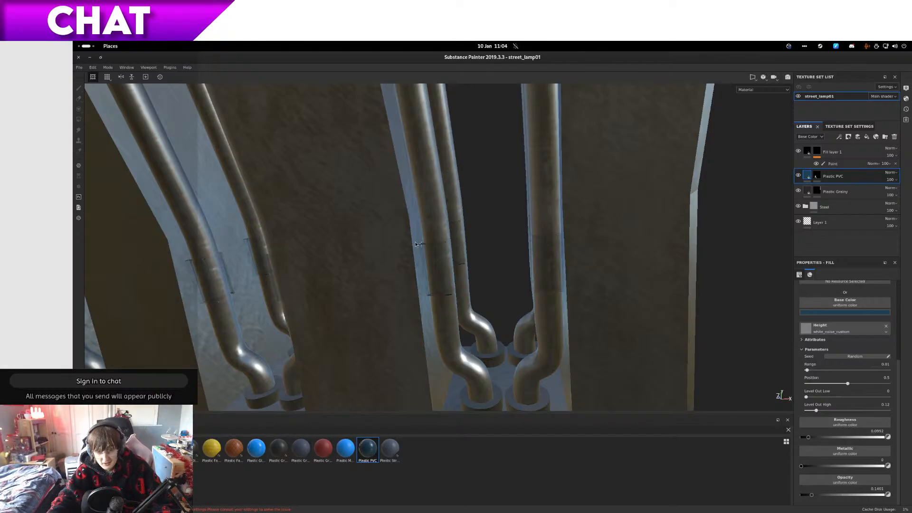
{"action": "left_click_drag", "start_coordinate": [416, 244], "coordinate": [533, 243], "text": "alt"}
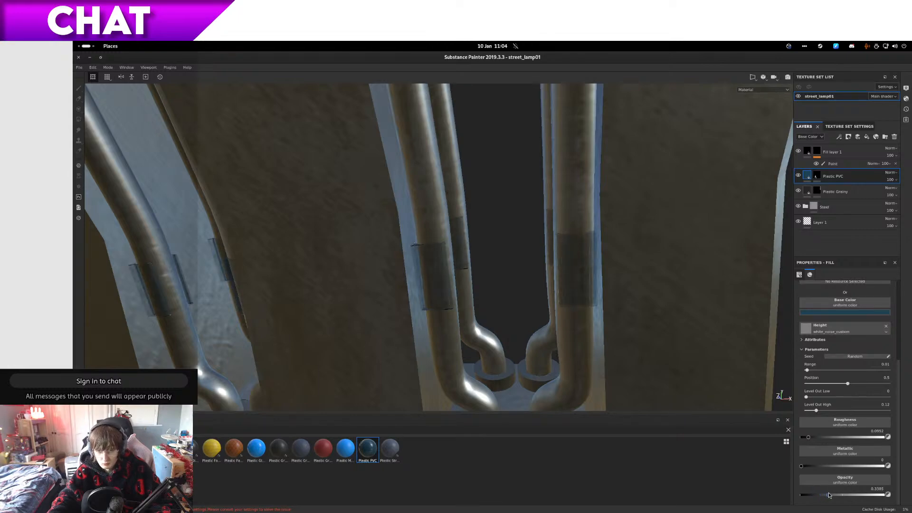
{"action": "left_click_drag", "start_coordinate": [439, 342], "coordinate": [546, 311], "text": "alt"}
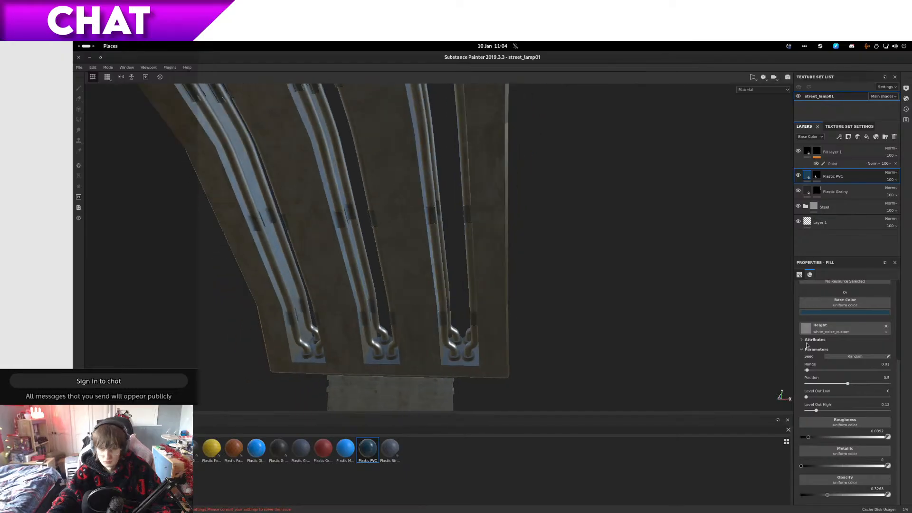
Step: Change the Plastic PVC base color to a desaturated yellowish grey with a hue of about 0.16 and value of about 0.33
{"action": "left_click", "coordinate": [840, 313]}
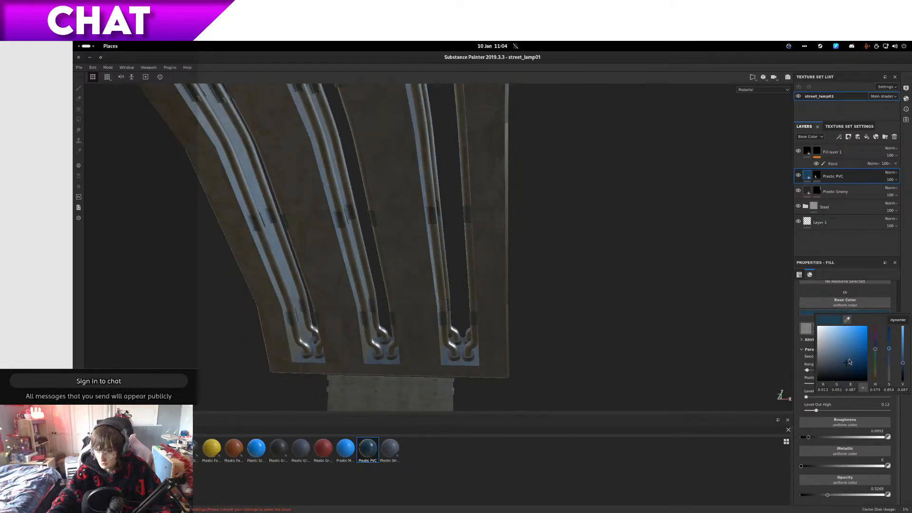
{"action": "left_click_drag", "start_coordinate": [859, 361], "coordinate": [876, 375]}
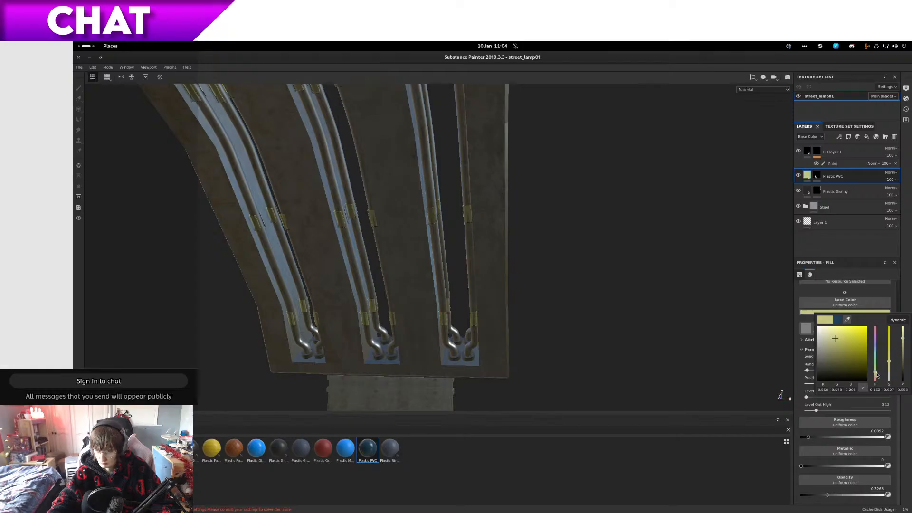
{"action": "left_click_drag", "start_coordinate": [848, 338], "coordinate": [814, 343]}
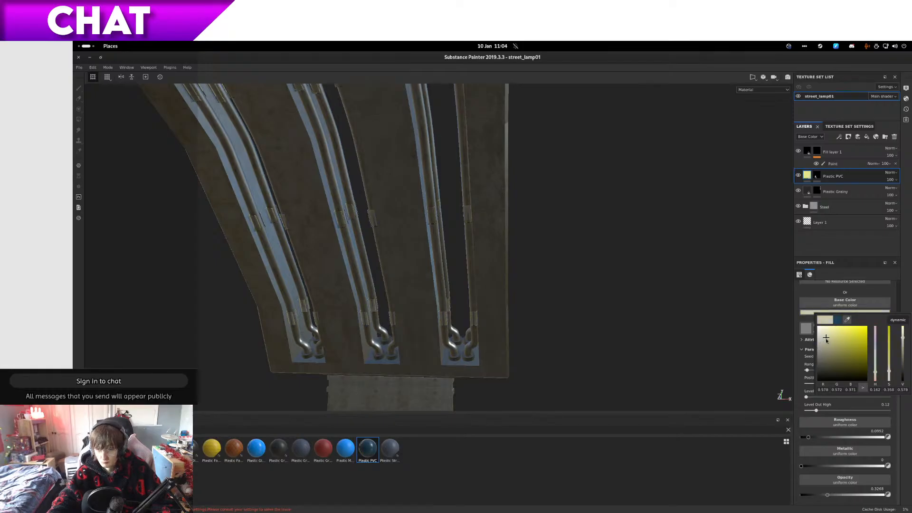
{"action": "left_click_drag", "start_coordinate": [824, 341], "coordinate": [824, 349]}
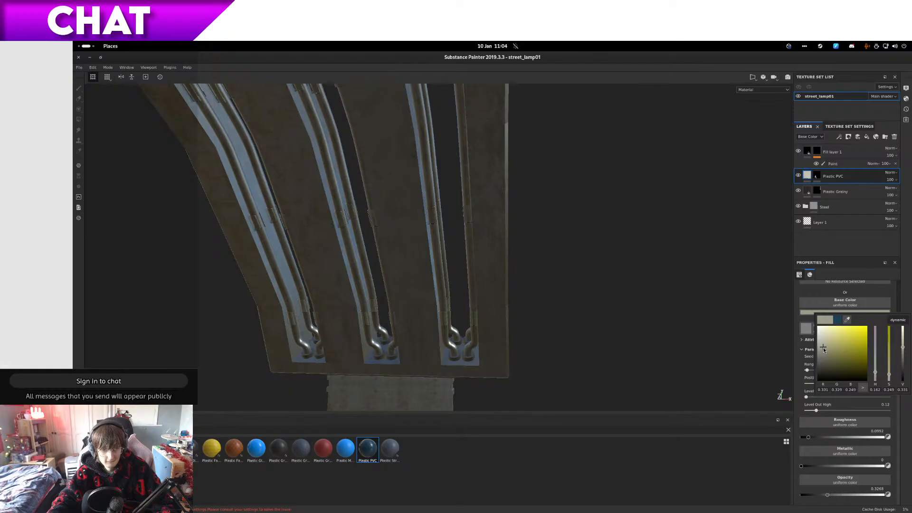
{"action": "left_click_drag", "start_coordinate": [554, 323], "coordinate": [646, 327], "text": "alt"}
Step: Unlock the texture set's size ratio and set the second dimension to 4096, keeping the first at 2048
{"action": "left_click", "coordinate": [839, 127]}
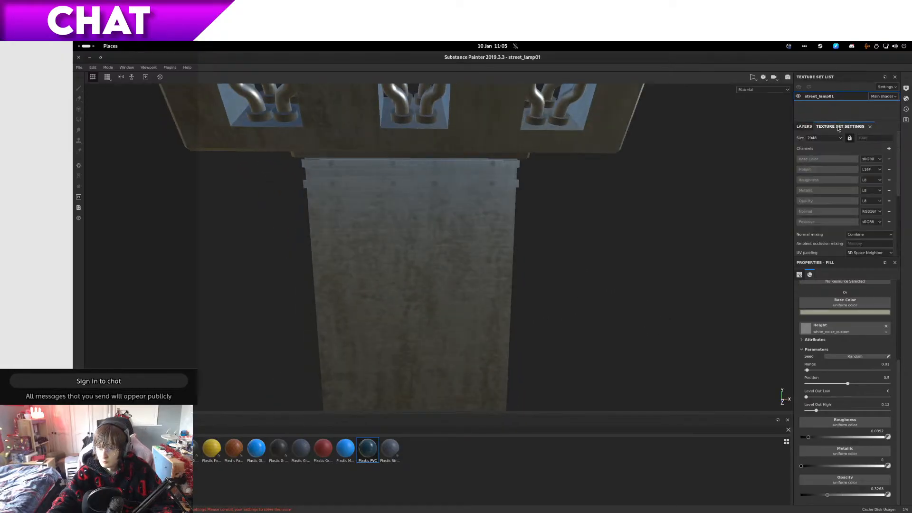
{"action": "left_click", "coordinate": [873, 138]}
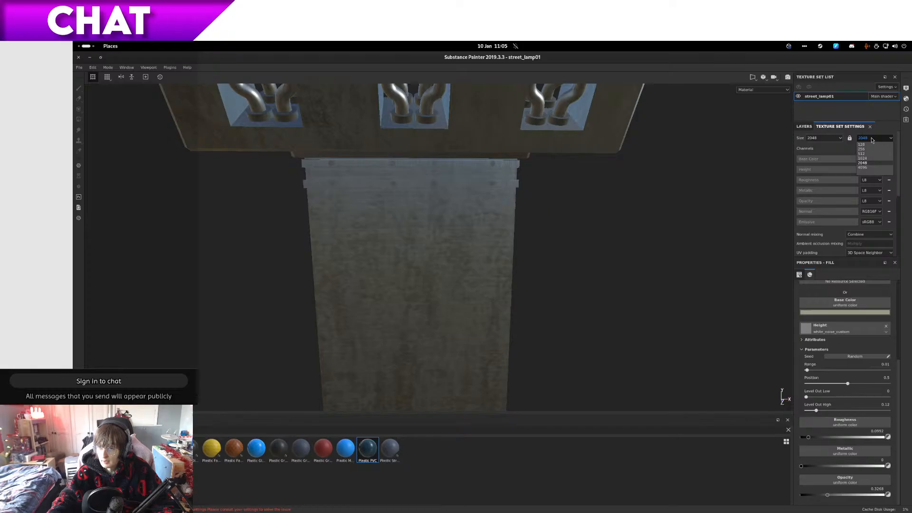
{"action": "left_click", "coordinate": [864, 169]}
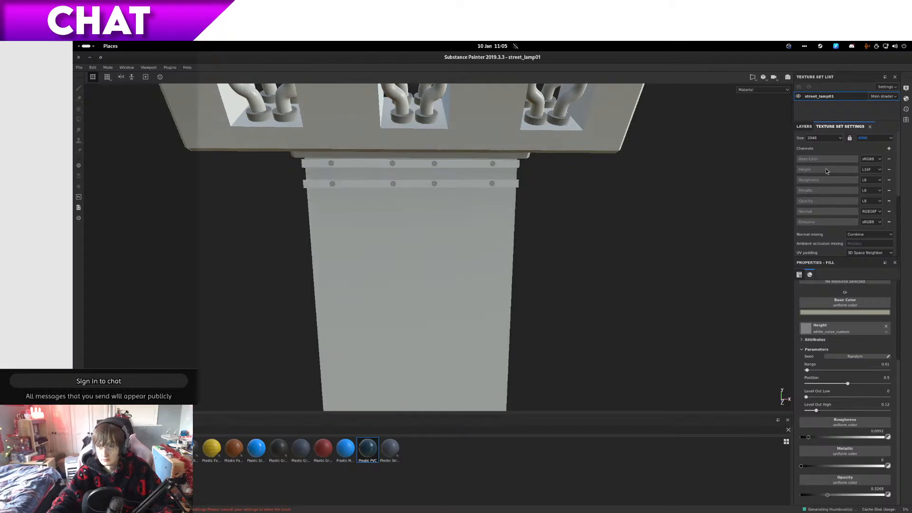
{"action": "left_click", "coordinate": [850, 138]}
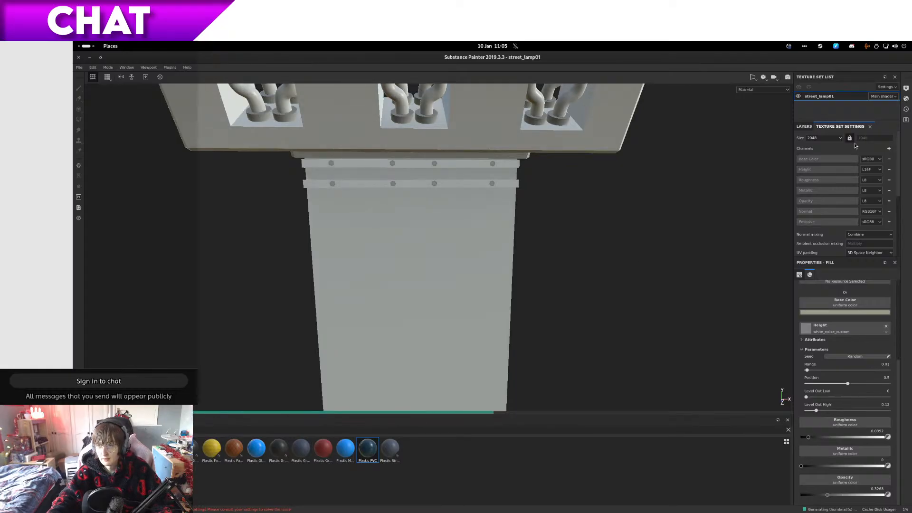
{"action": "left_click", "coordinate": [851, 139]}
{"action": "left_click", "coordinate": [870, 138]}
{"action": "left_click", "coordinate": [870, 168]}
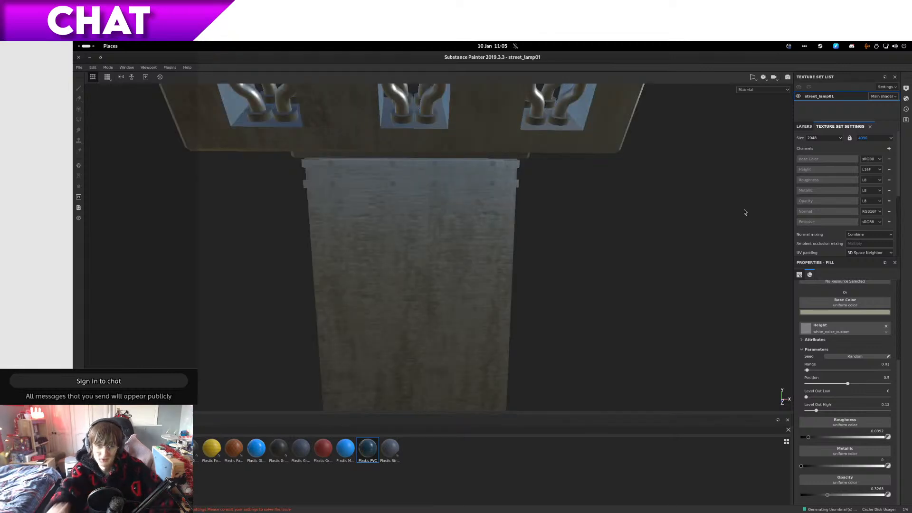
Step: Examine the texture detail on the lamp post, cabinet door, lock and handle recess at the new resolution
{"action": "left_click_drag", "start_coordinate": [612, 322], "coordinate": [548, 320], "text": "alt"}
{"action": "middle_click_drag", "start_coordinate": [552, 336], "coordinate": [592, 157], "text": "alt"}
{"action": "middle_click_drag", "start_coordinate": [559, 402], "coordinate": [494, 65], "text": "alt"}
{"action": "scroll", "coordinate": [477, 139], "scroll_direction": "down", "scroll_amount": 4}
{"action": "scroll", "coordinate": [477, 138], "scroll_direction": "up", "scroll_amount": 8}
{"action": "left_click_drag", "start_coordinate": [477, 138], "coordinate": [524, 174], "text": "alt"}
{"action": "middle_click_drag", "start_coordinate": [525, 174], "coordinate": [627, 280], "text": "alt"}
{"action": "left_click_drag", "start_coordinate": [626, 285], "coordinate": [540, 280], "text": "alt"}
{"action": "left_click_drag", "start_coordinate": [440, 304], "coordinate": [589, 309], "text": "alt"}
Step: Select the Plastic Grainy fill, show the 3D and 2D views side by side and widen its UV projection box
{"action": "left_click", "coordinate": [808, 127]}
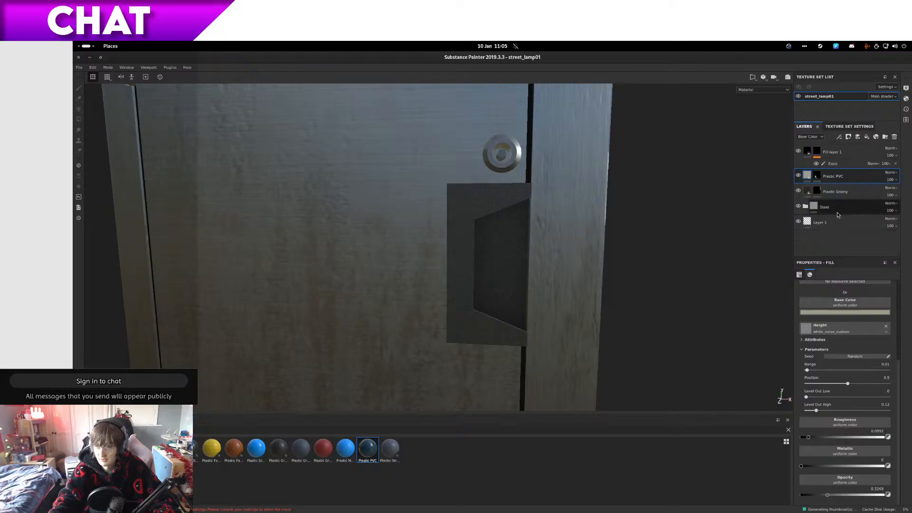
{"action": "left_click", "coordinate": [839, 214]}
{"action": "mouse_move", "coordinate": [544, 265]}
{"action": "left_mouse_down", "text": "alt"}
{"action": "mouse_move", "coordinate": [364, 286]}
{"action": "mouse_move", "coordinate": [434, 276]}
{"action": "mouse_move", "coordinate": [585, 285]}
{"action": "mouse_move", "coordinate": [531, 274]}
{"action": "left_mouse_up", "text": "alt"}
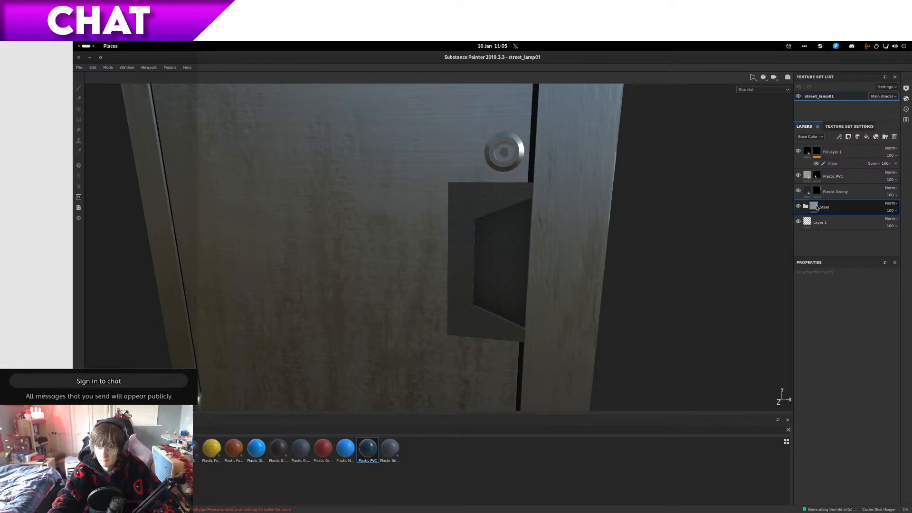
{"action": "left_click", "coordinate": [853, 196]}
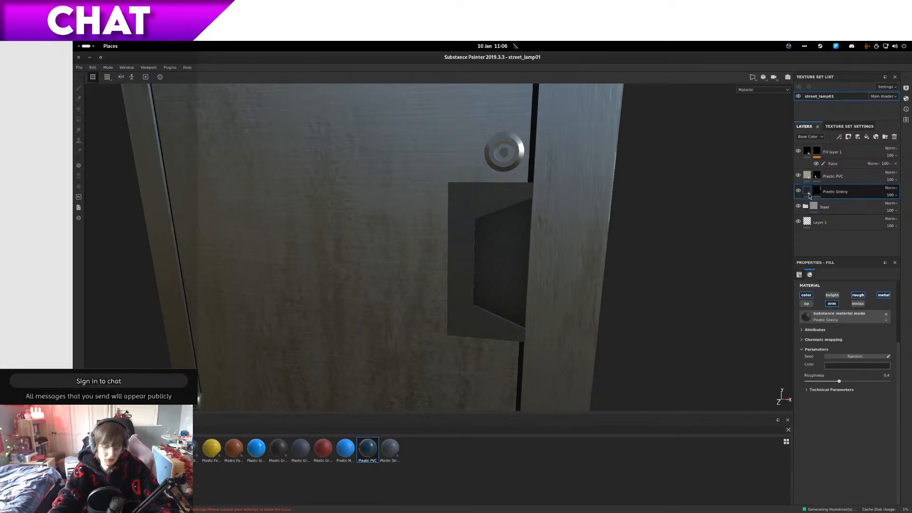
{"action": "key", "text": "F1"}
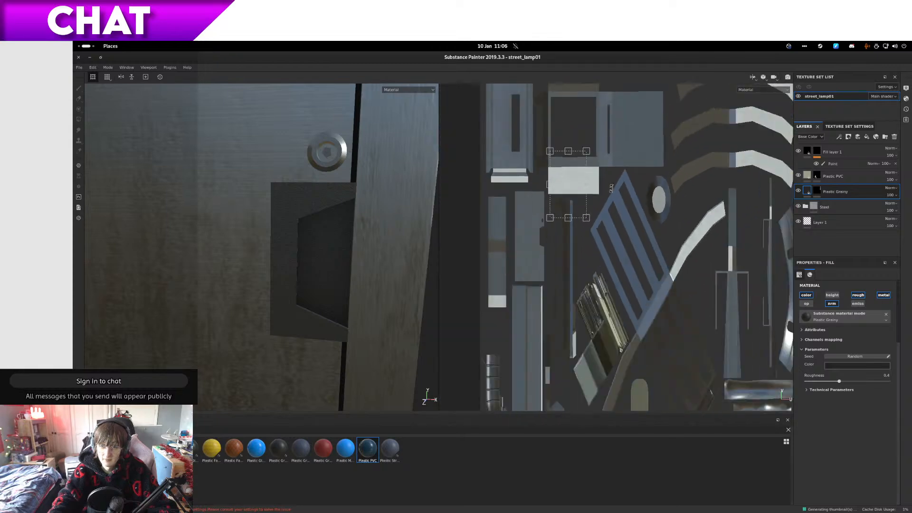
{"action": "scroll", "coordinate": [578, 146], "scroll_direction": "down", "scroll_amount": 5}
{"action": "scroll", "coordinate": [613, 214], "scroll_direction": "up", "scroll_amount": 6}
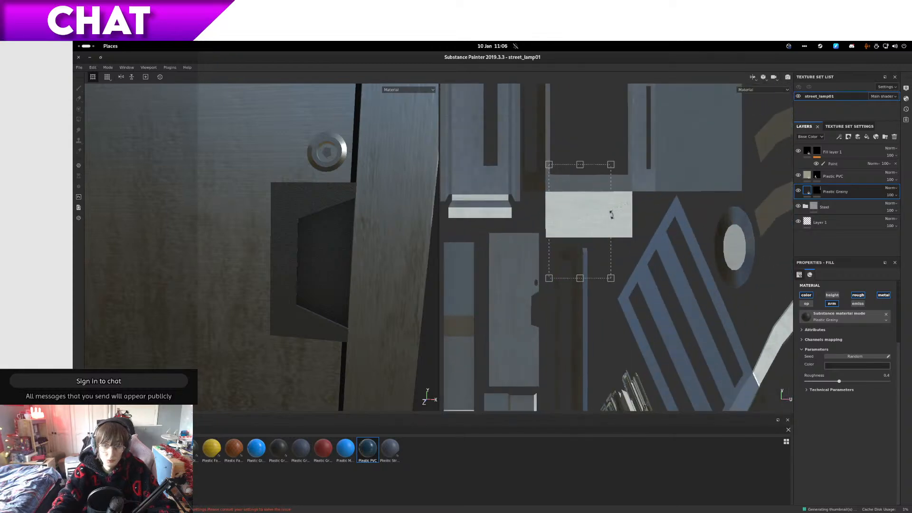
{"action": "left_click_drag", "start_coordinate": [611, 221], "coordinate": [671, 220]}
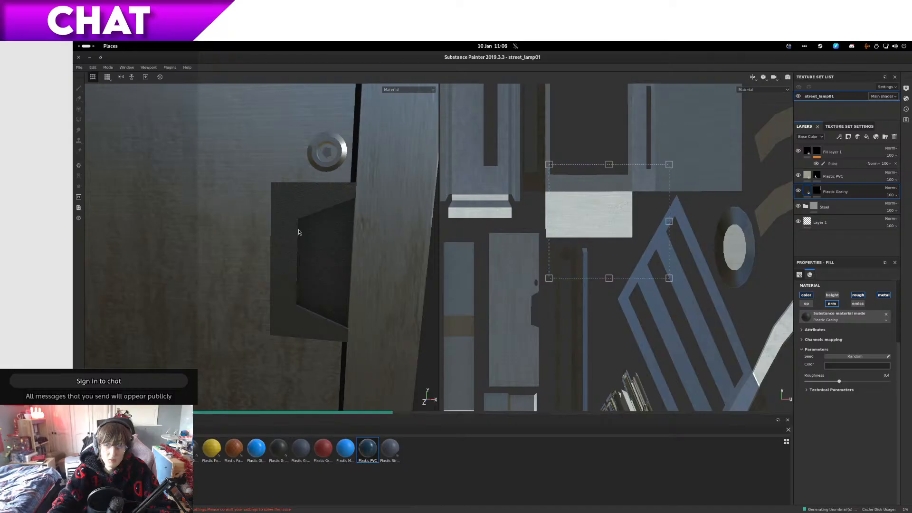
Step: Check the grain on the handle recess and narrow the Plastic Grainy projection box to about half its height
{"action": "scroll", "coordinate": [236, 233], "scroll_direction": "down", "scroll_amount": 3}
{"action": "scroll", "coordinate": [285, 220], "scroll_direction": "up", "scroll_amount": 5}
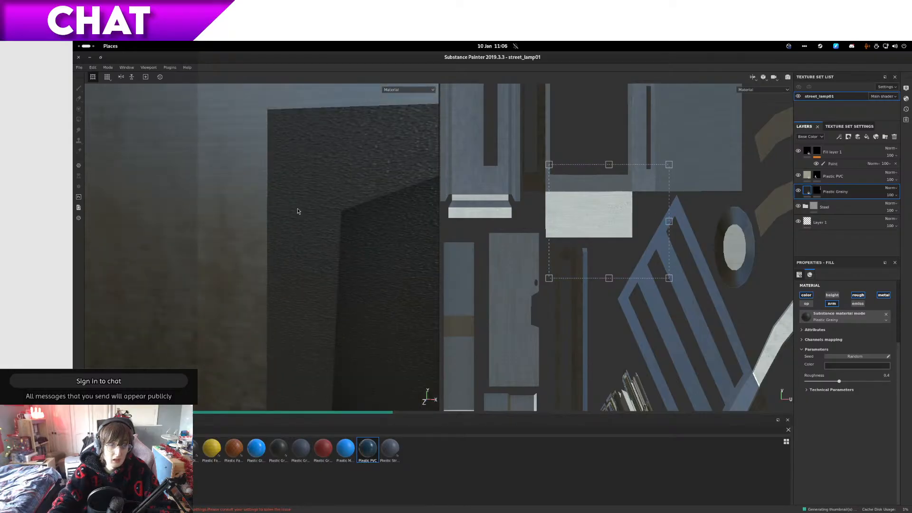
{"action": "scroll", "coordinate": [298, 211], "scroll_direction": "down", "scroll_amount": 2}
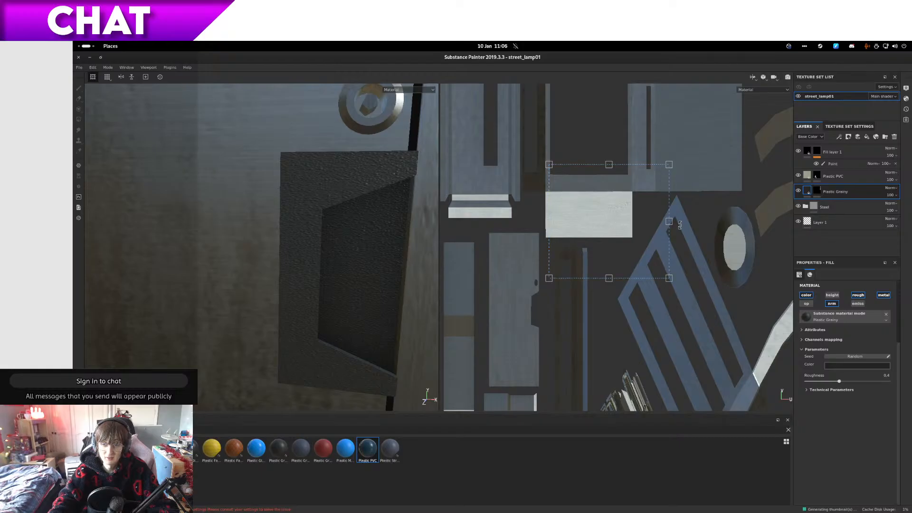
{"action": "mouse_move", "coordinate": [669, 223]}
{"action": "left_mouse_down"}
{"action": "mouse_move", "coordinate": [626, 226]}
{"action": "mouse_move", "coordinate": [727, 217]}
{"action": "mouse_move", "coordinate": [651, 220]}
{"action": "left_mouse_up"}
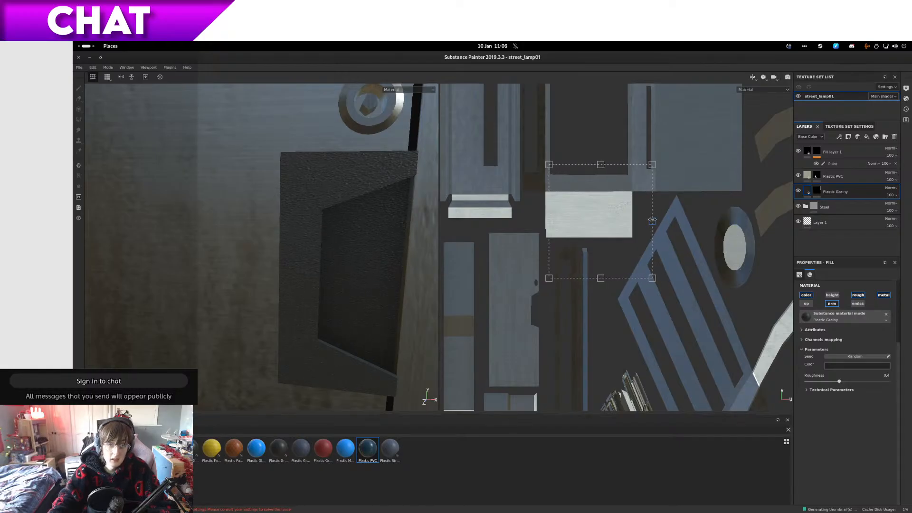
{"action": "left_click_drag", "start_coordinate": [652, 220], "coordinate": [606, 221]}
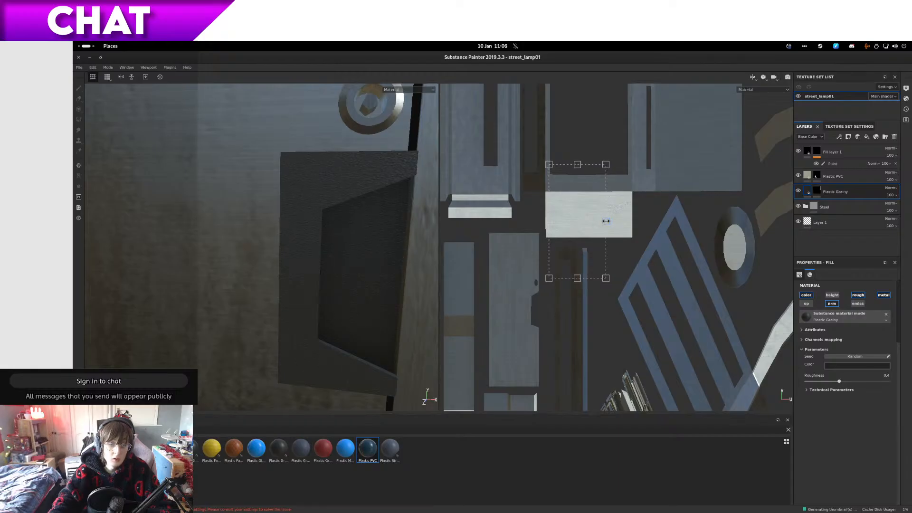
{"action": "scroll", "coordinate": [601, 246], "scroll_direction": "down", "scroll_amount": 4}
{"action": "scroll", "coordinate": [359, 271], "scroll_direction": "down", "scroll_amount": 9}
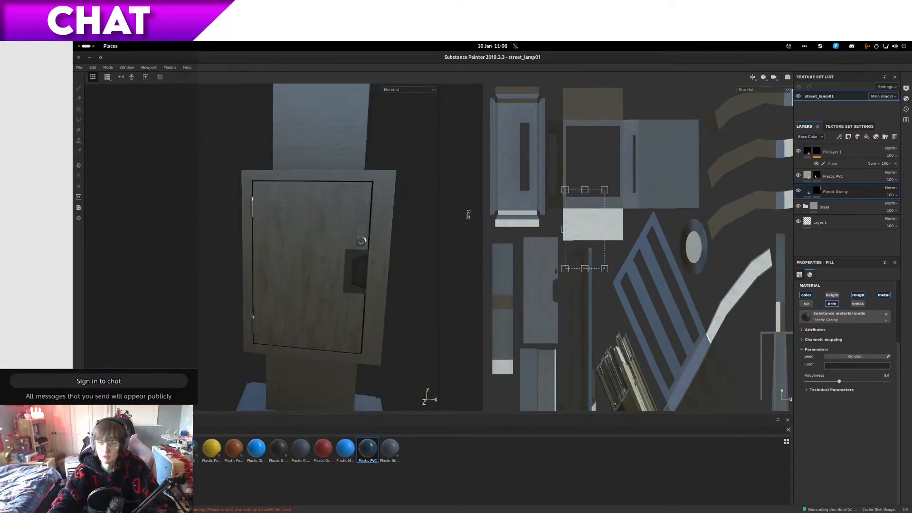
Step: Select the Steel layer and show only the 3D view of the cabinet door
{"action": "left_click", "coordinate": [865, 221]}
{"action": "left_click", "coordinate": [859, 207]}
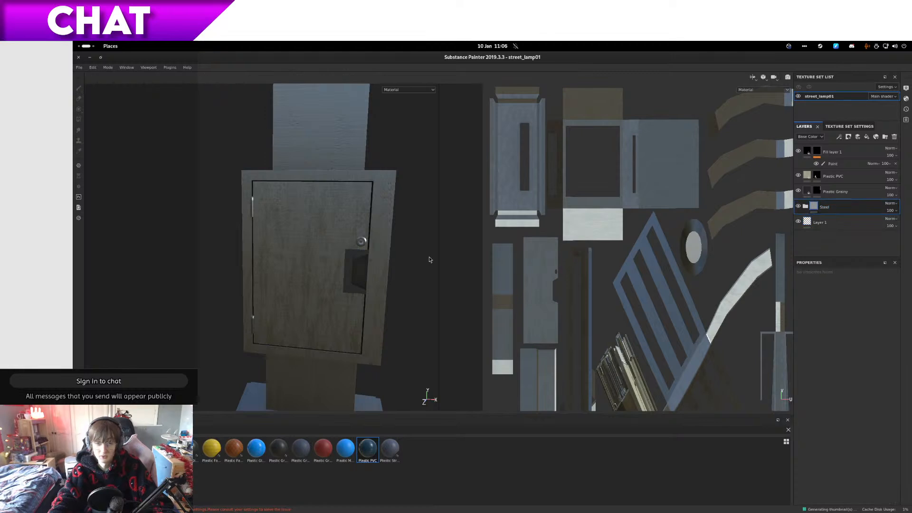
{"action": "key", "text": "F3"}
{"action": "key", "text": "F1"}
{"action": "key", "text": "F2"}
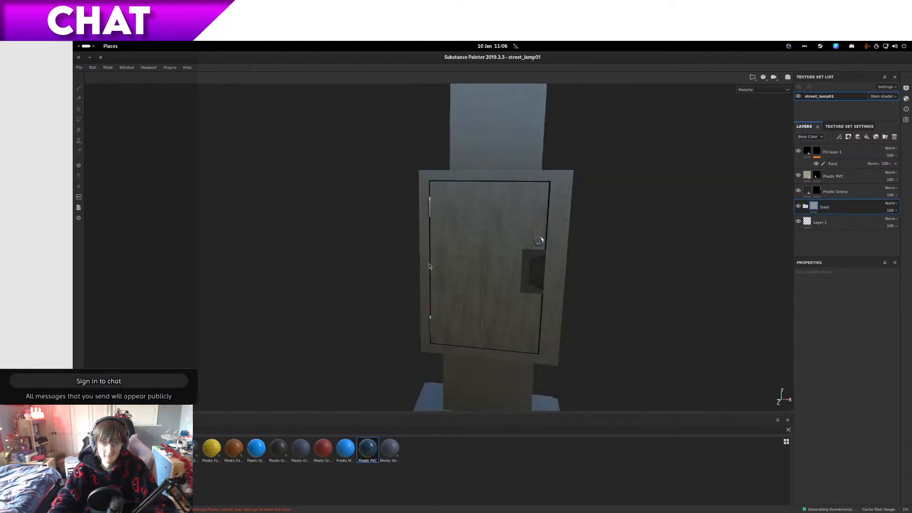
{"action": "left_click_drag", "start_coordinate": [615, 297], "coordinate": [606, 231], "text": "alt"}
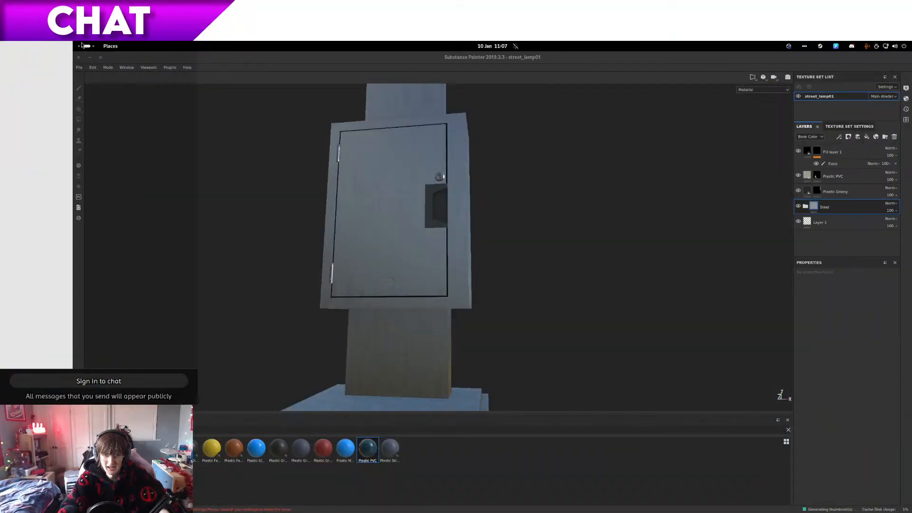
Step: Delete the Steel layer from the street lamp's layer stack
{"action": "key", "text": "super"}
{"action": "left_click", "coordinate": [326, 109]}
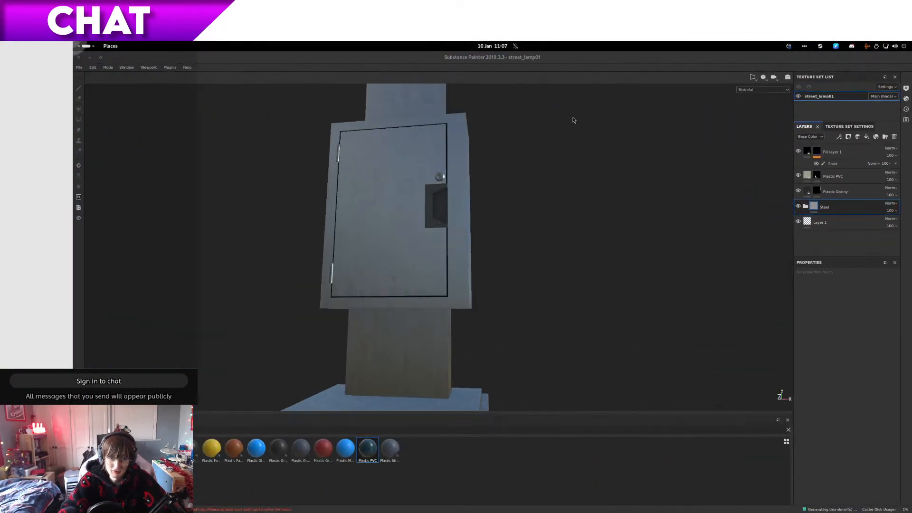
{"action": "mouse_move", "coordinate": [560, 219]}
{"action": "left_mouse_down", "text": "alt"}
{"action": "mouse_move", "coordinate": [526, 279]}
{"action": "mouse_move", "coordinate": [588, 335]}
{"action": "mouse_move", "coordinate": [753, 247]}
{"action": "mouse_move", "coordinate": [487, 253]}
{"action": "mouse_move", "coordinate": [607, 266]}
{"action": "mouse_move", "coordinate": [668, 287]}
{"action": "mouse_move", "coordinate": [634, 261]}
{"action": "mouse_move", "coordinate": [610, 281]}
{"action": "left_mouse_up", "text": "alt"}
{"action": "scroll", "coordinate": [662, 297], "scroll_direction": "up", "scroll_amount": 5}
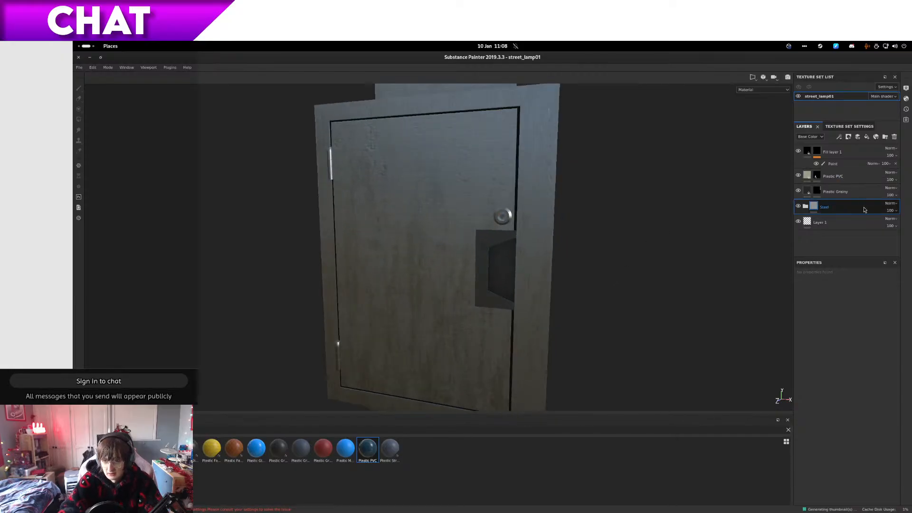
{"action": "key", "text": "Delete"}
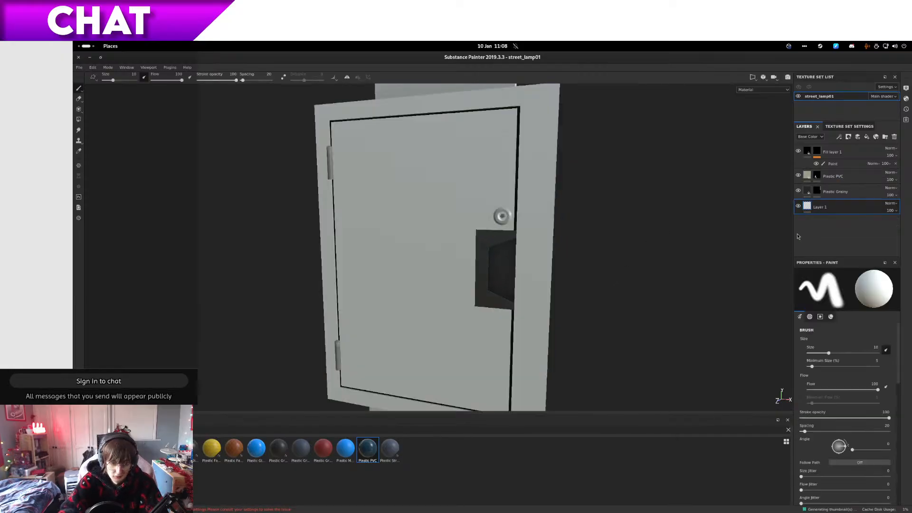
Step: Search the shelf for "steel" and add the Steel smart material directly above Layer 1
{"action": "scroll", "coordinate": [245, 451], "scroll_direction": "up", "scroll_amount": 5}
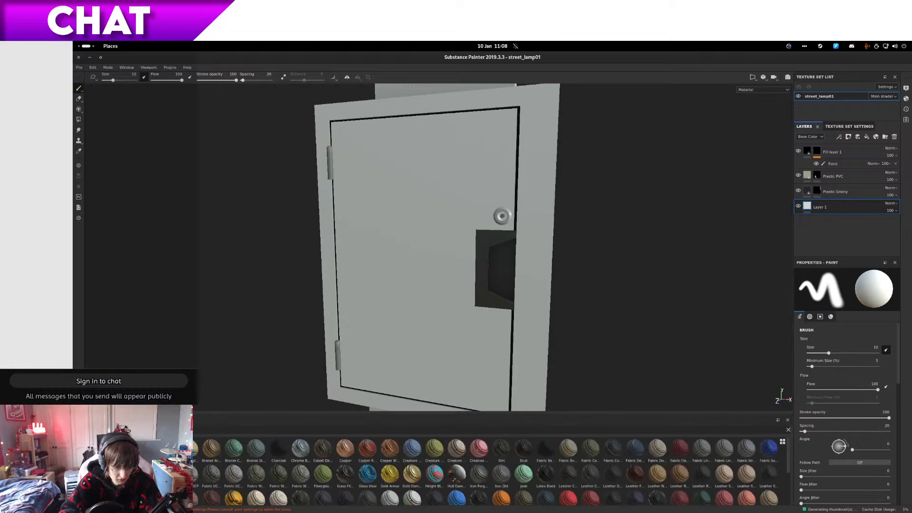
{"action": "left_click", "coordinate": [245, 430]}
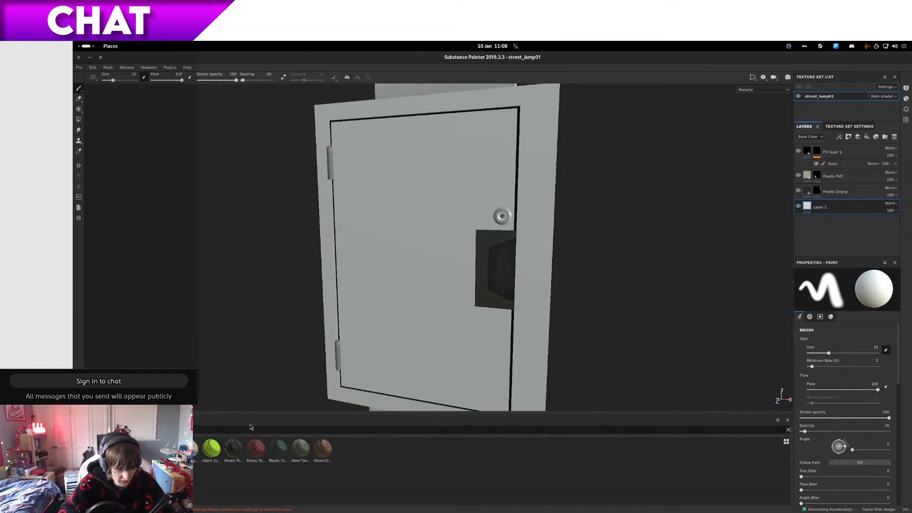
{"action": "type", "text": "steel"}
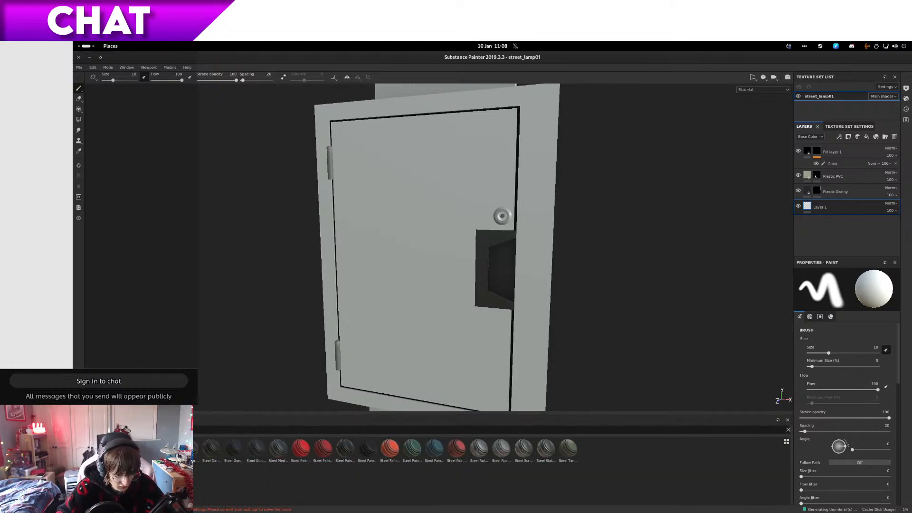
{"action": "left_click_drag", "start_coordinate": [546, 448], "coordinate": [885, 203]}
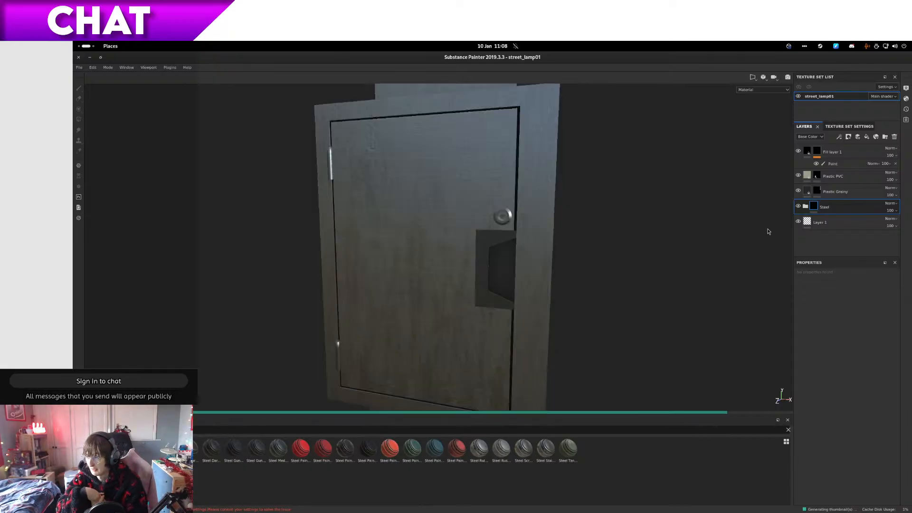
Step: Examine the new steel surface on the post, the lamp head with its pipes and the cabinet door
{"action": "left_click_drag", "start_coordinate": [387, 85], "coordinate": [473, 417], "text": "alt"}
{"action": "scroll", "coordinate": [641, 207], "scroll_direction": "down", "scroll_amount": 5}
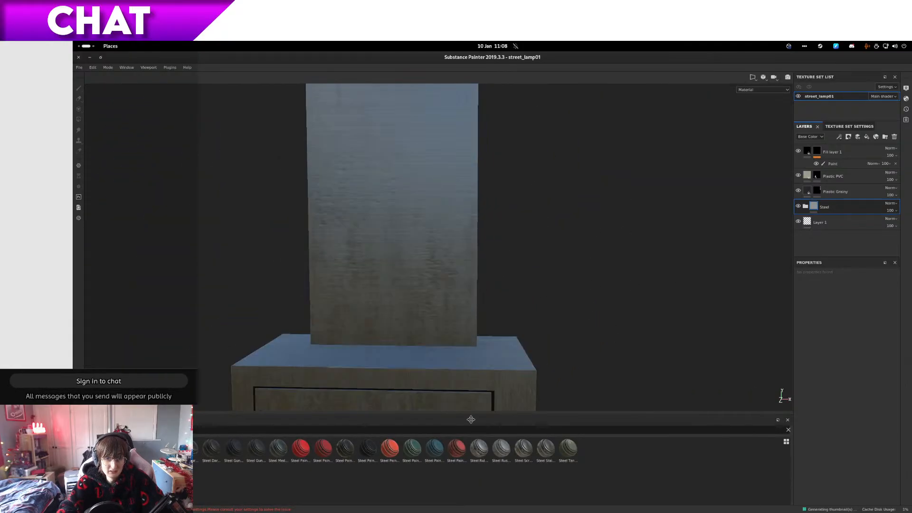
{"action": "scroll", "coordinate": [497, 407], "scroll_direction": "up", "scroll_amount": 5}
{"action": "scroll", "coordinate": [441, 335], "scroll_direction": "down", "scroll_amount": 3}
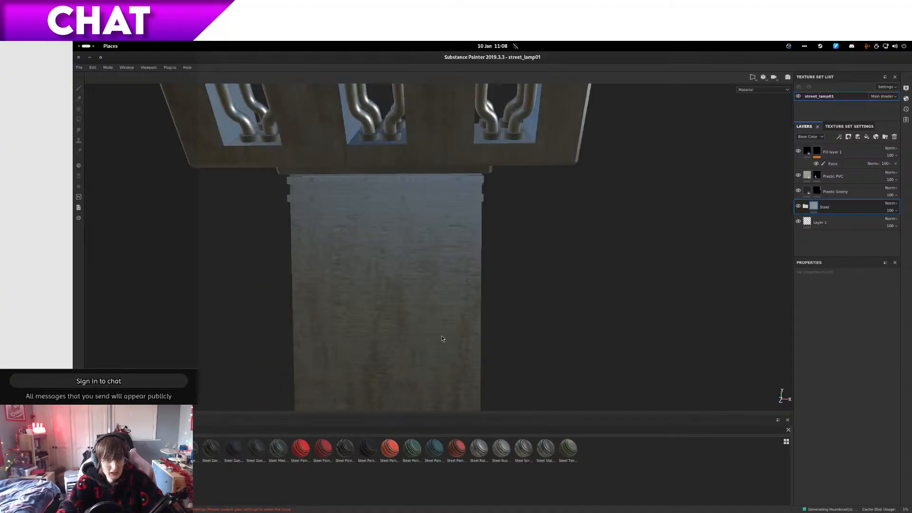
{"action": "left_click_drag", "start_coordinate": [441, 336], "coordinate": [684, 247], "text": "alt"}
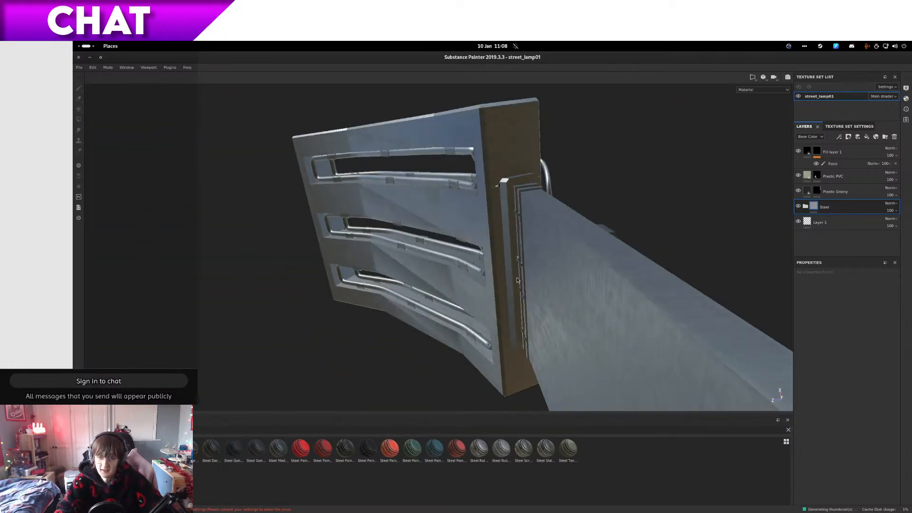
{"action": "middle_click_drag", "start_coordinate": [684, 247], "coordinate": [585, 53], "text": "alt"}
{"action": "scroll", "coordinate": [567, 152], "scroll_direction": "down", "scroll_amount": 4}
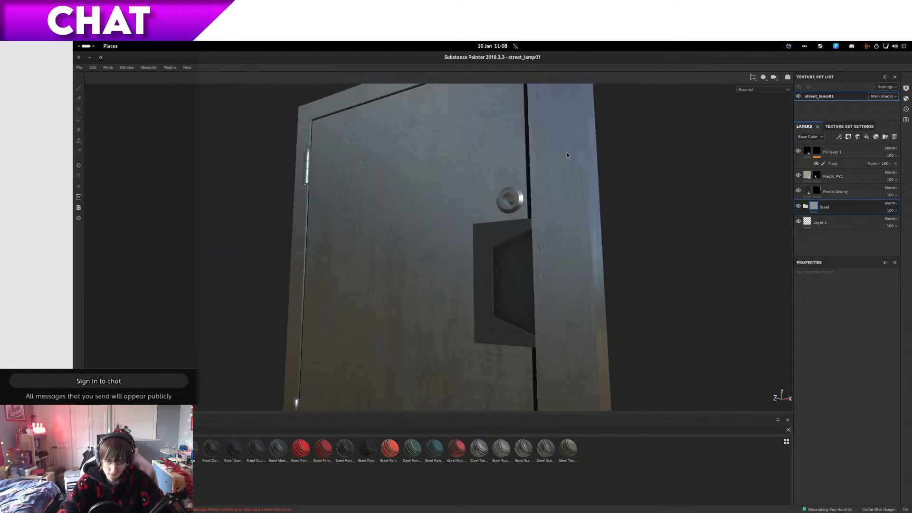
{"action": "left_click_drag", "start_coordinate": [568, 152], "coordinate": [574, 164], "text": "alt"}
Step: Switch to the Files window and open the bookmarked misc folder on the Elements drive
{"action": "key", "text": "ctrl+alt+Left"}
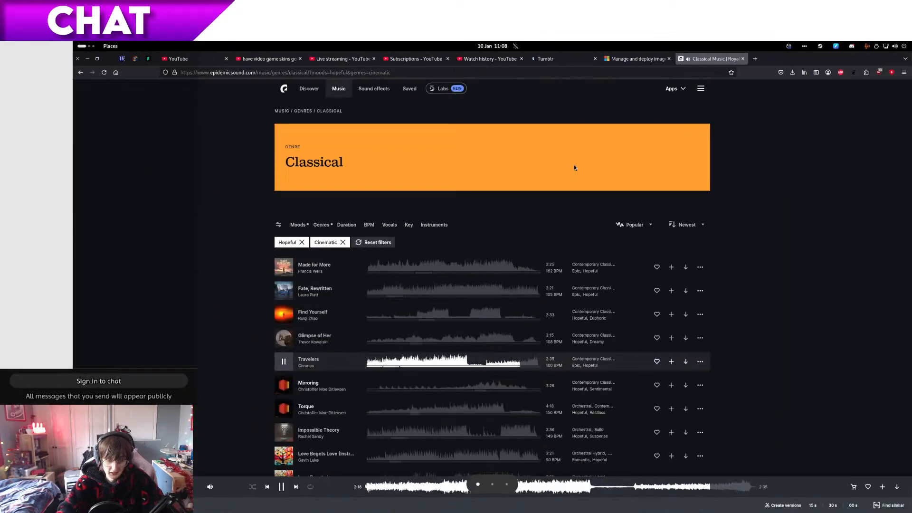
{"action": "key", "text": "super"}
{"action": "left_click", "coordinate": [401, 441]}
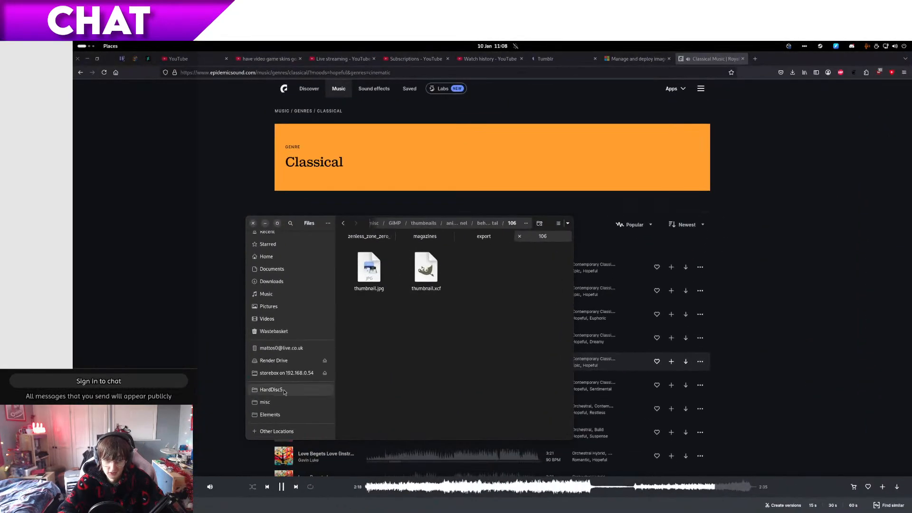
{"action": "left_click", "coordinate": [286, 403]}
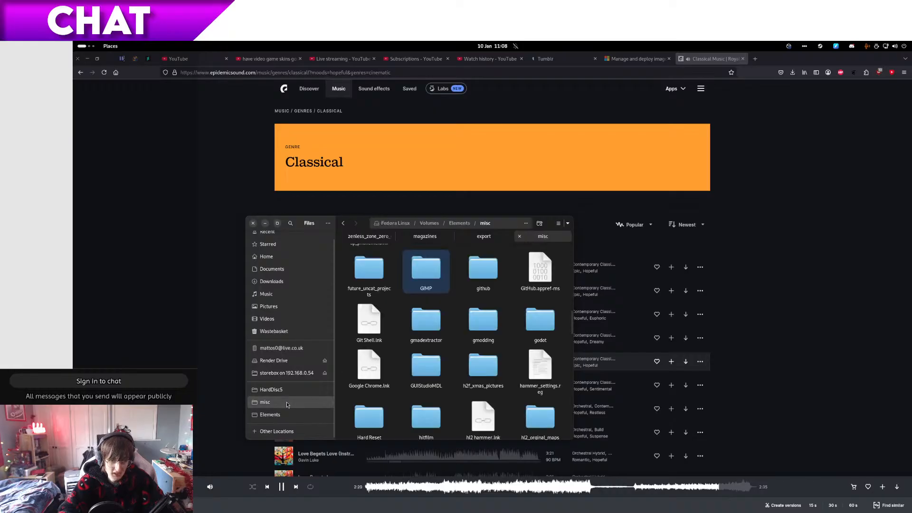
Step: Go to the folder path /Volumes/Elements/misc/Inkscape/misc/texture_assets/
{"action": "left_click", "coordinate": [504, 223]}
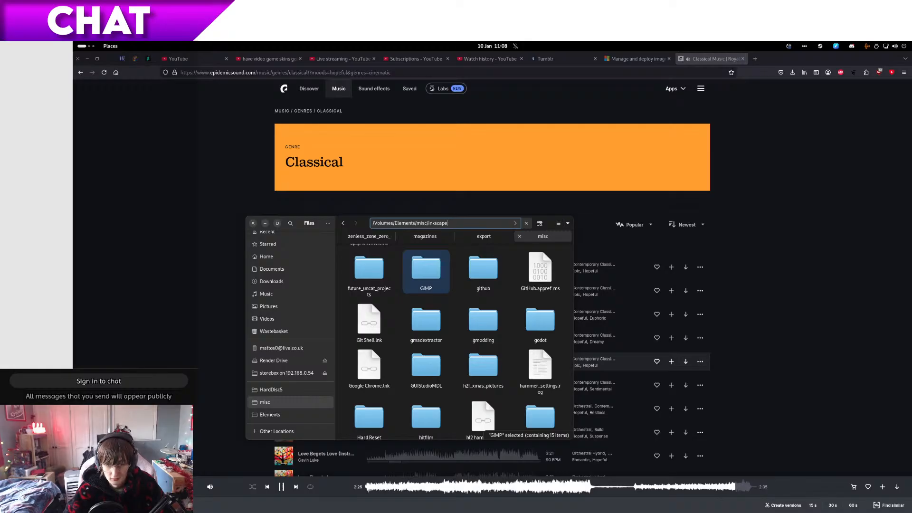
{"action": "key", "text": "BackSpace"}
{"action": "key", "text": "BackSpace"}
{"action": "key", "text": "BackSpace"}
{"action": "key", "text": "BackSpace"}
{"action": "key", "text": "BackSpace"}
{"action": "key", "text": "BackSpace"}
{"action": "key", "text": "BackSpace"}
{"action": "type", "text": "I"}
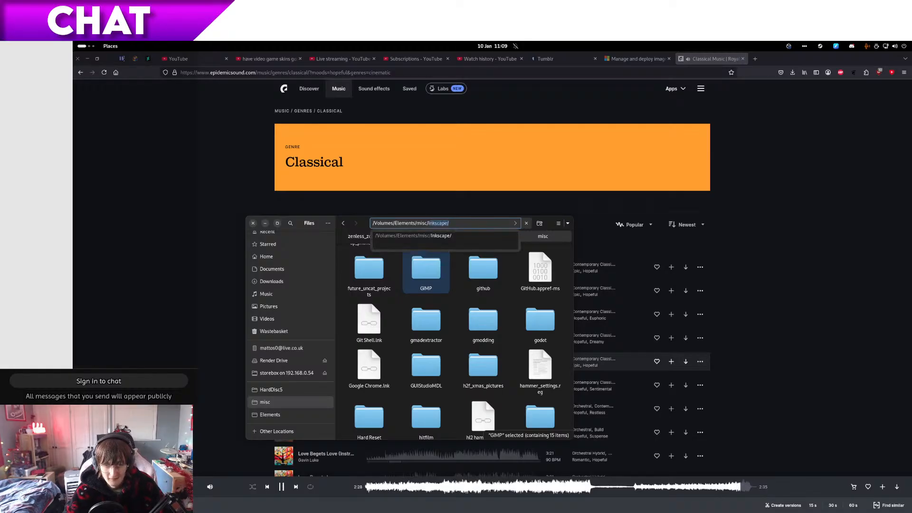
{"action": "key", "text": "Tab"}
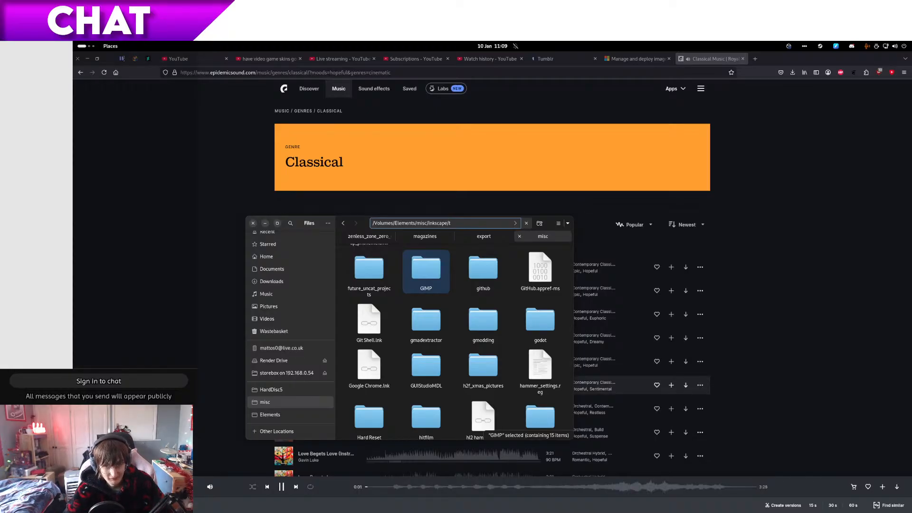
{"action": "type", "text": "misc/"}
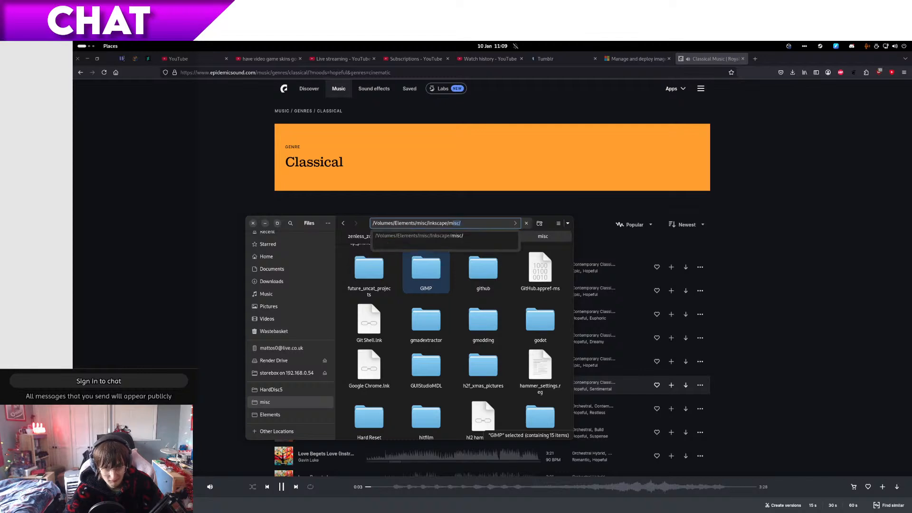
{"action": "type", "text": "texture_assets/"}
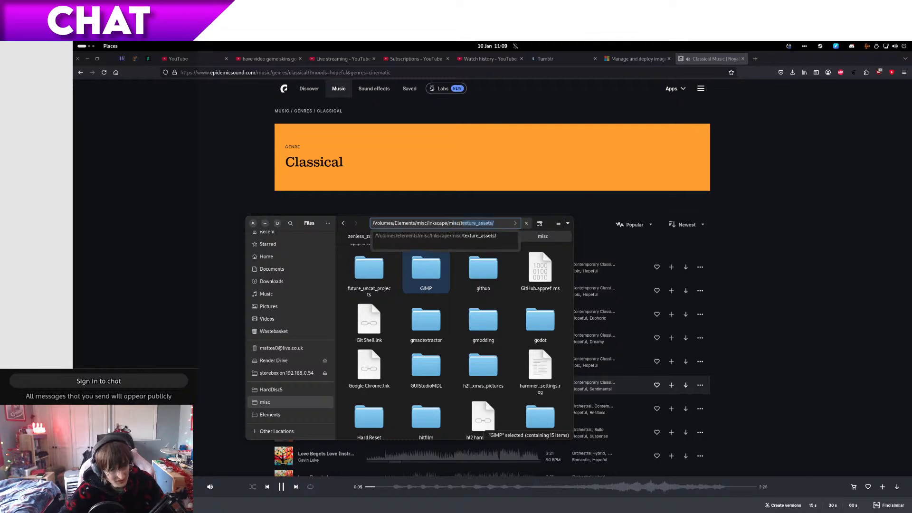
{"action": "key", "text": "Tab"}
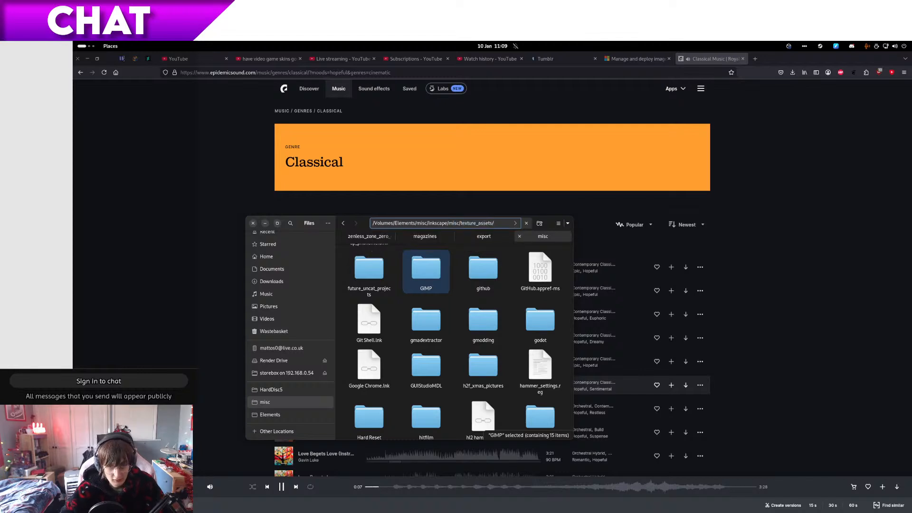
{"action": "key", "text": "Return"}
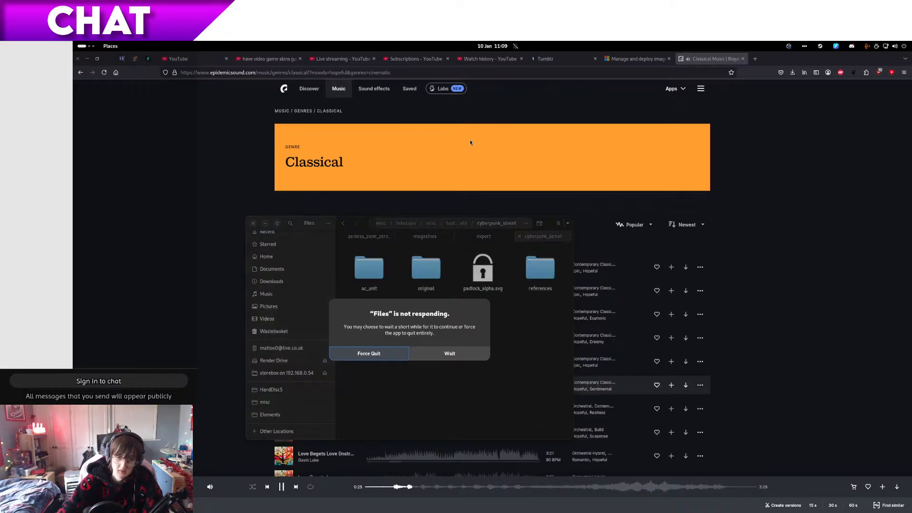
Step: Keep waiting for Files to respond and preview scrolling_flying_vehicles.svg in the cyberpunk_street folder
{"action": "left_click", "coordinate": [470, 359]}
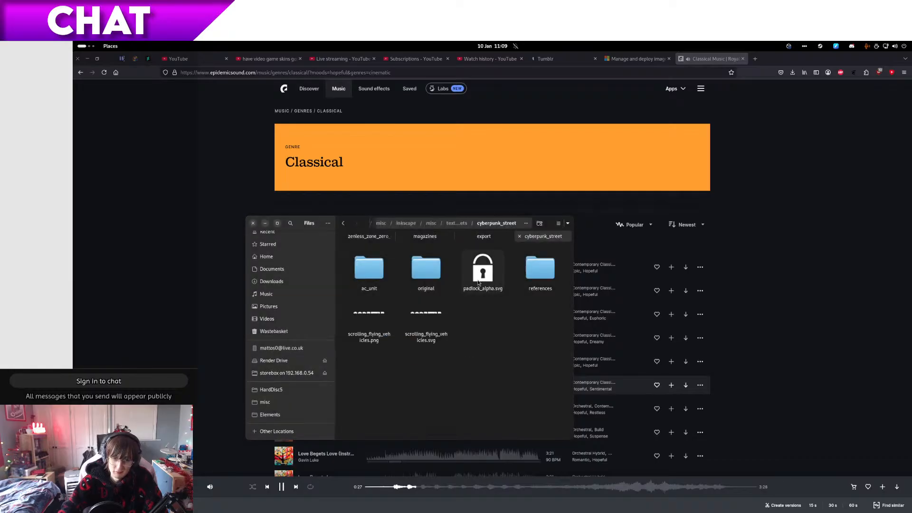
{"action": "left_click", "coordinate": [432, 318]}
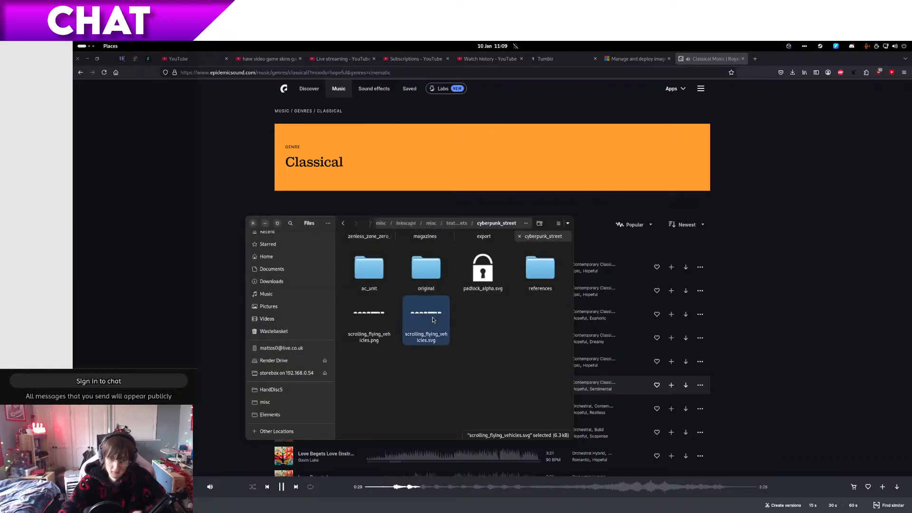
{"action": "key", "text": "space"}
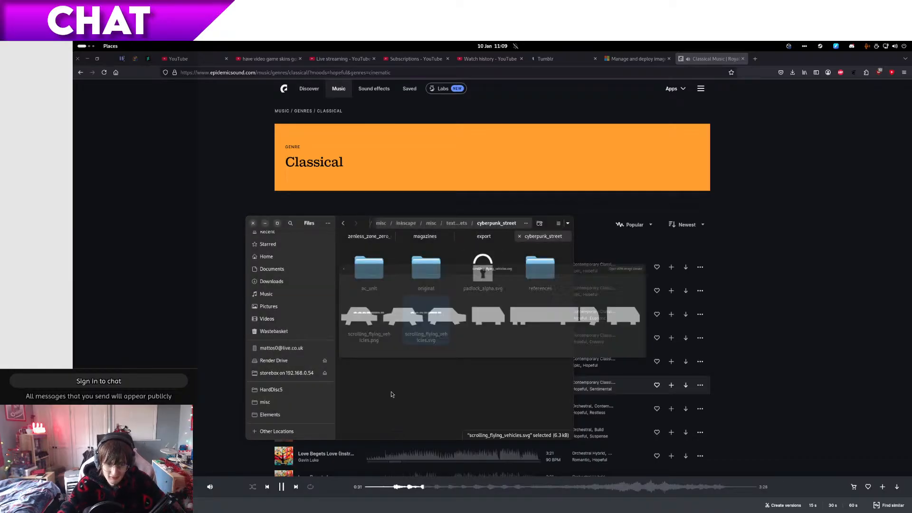
{"action": "key", "text": "space"}
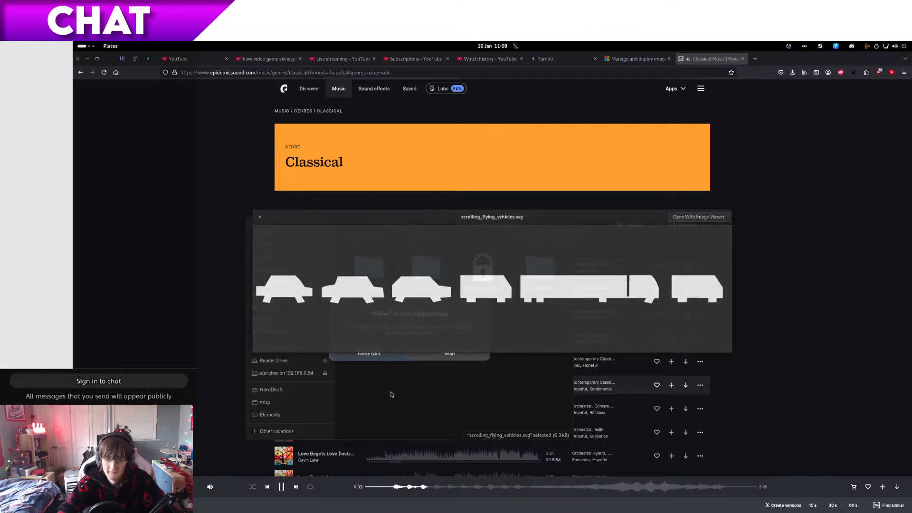
Step: Open the electric_hazard_sign folder within texture_assets/decals and copy electric_hazard_sign.png
{"action": "key", "text": "alt+Left"}
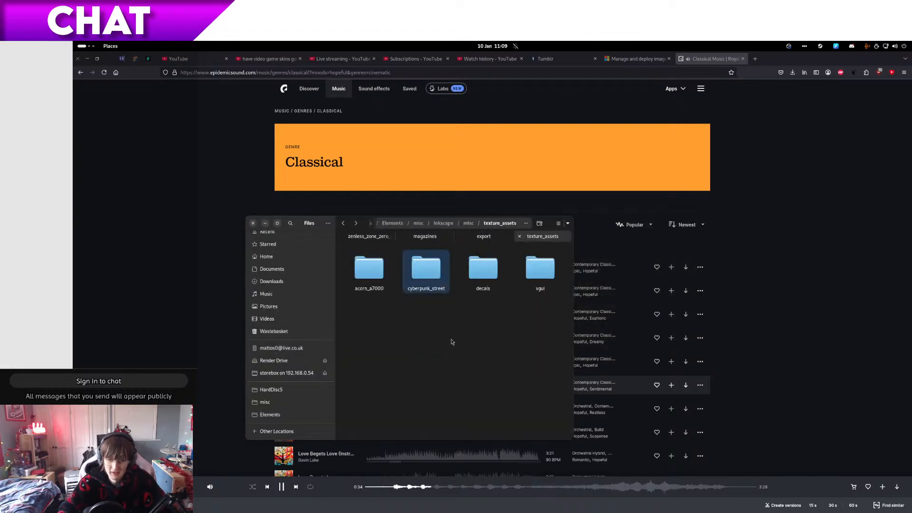
{"action": "double_click", "coordinate": [483, 280]}
{"action": "double_click", "coordinate": [368, 269]}
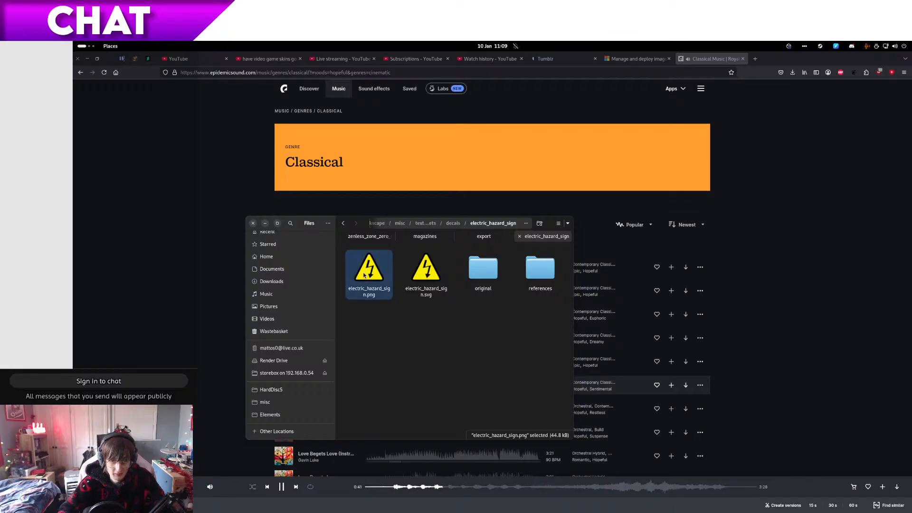
Step: Browse HardDisc6 from misc through the Substance Painter blender_models and cyberpunk folders to the street_lamp01 project folder
{"action": "left_click", "coordinate": [499, 239]}
{"action": "key", "text": "alt+Left"}
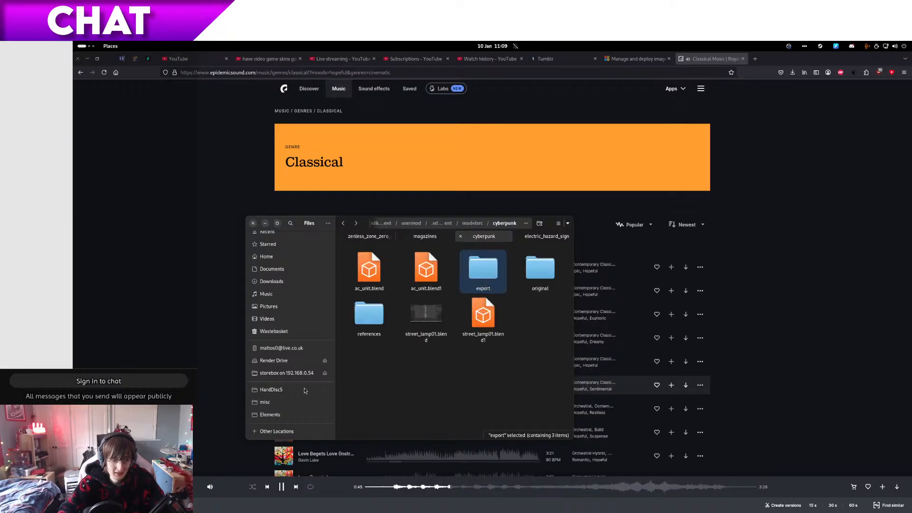
{"action": "left_click", "coordinate": [285, 391]}
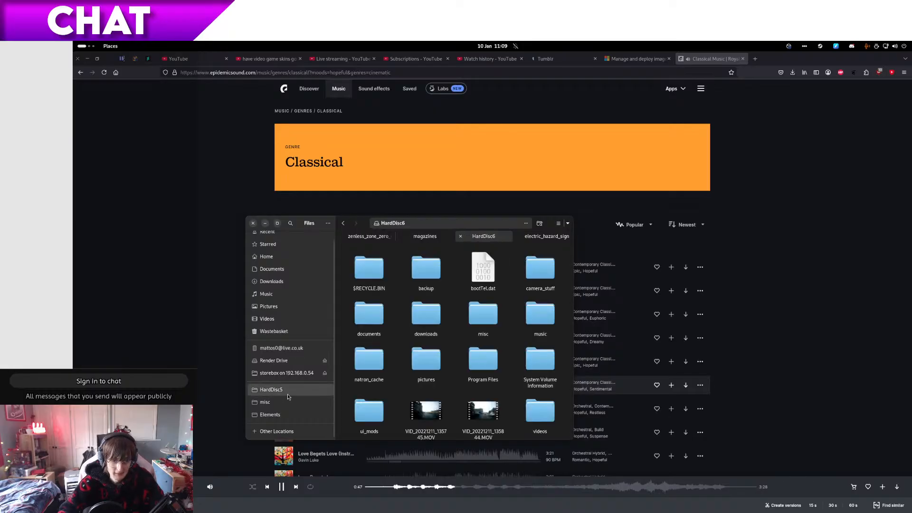
{"action": "double_click", "coordinate": [486, 328]}
{"action": "double_click", "coordinate": [368, 270]}
{"action": "double_click", "coordinate": [369, 270]}
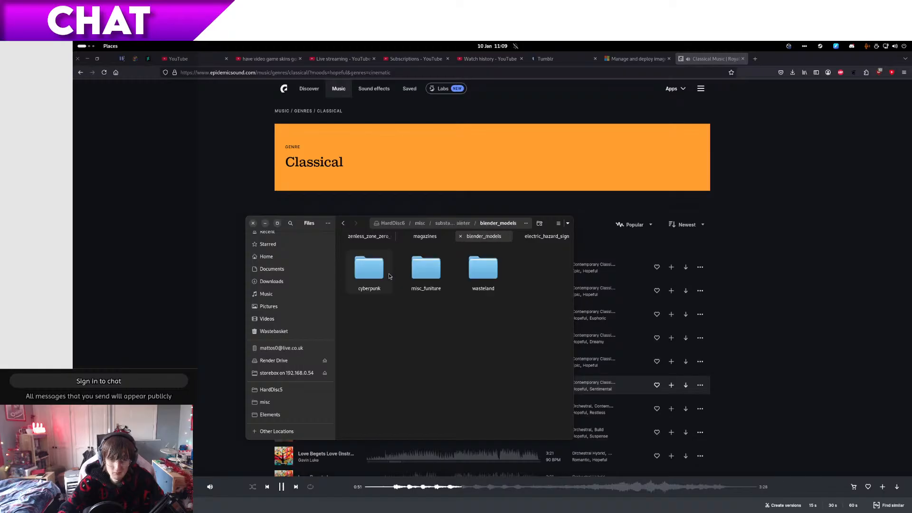
{"action": "double_click", "coordinate": [369, 270]}
{"action": "double_click", "coordinate": [369, 270]}
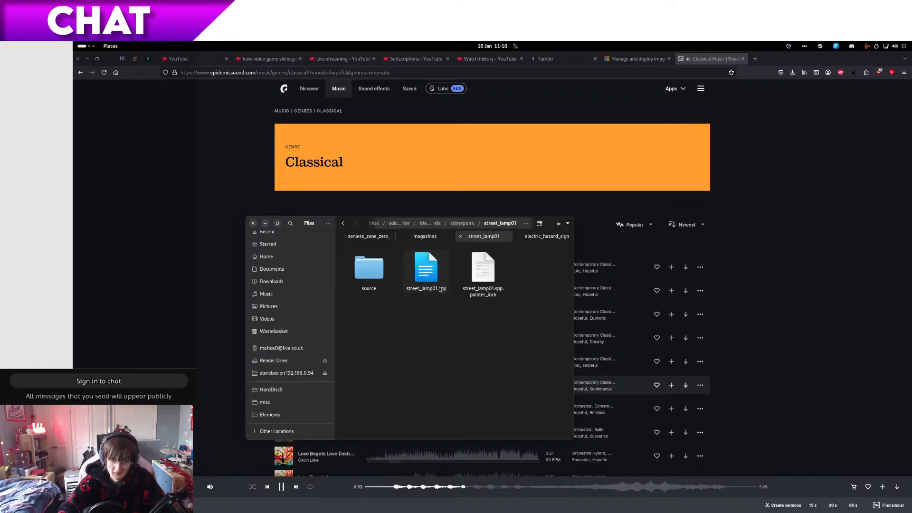
Step: Create a folder named assets in street_lamp01 and paste electric_hazard_sign.png into it
{"action": "right_click", "coordinate": [450, 314]}
{"action": "left_click", "coordinate": [455, 318]}
{"action": "type", "text": "asse"}
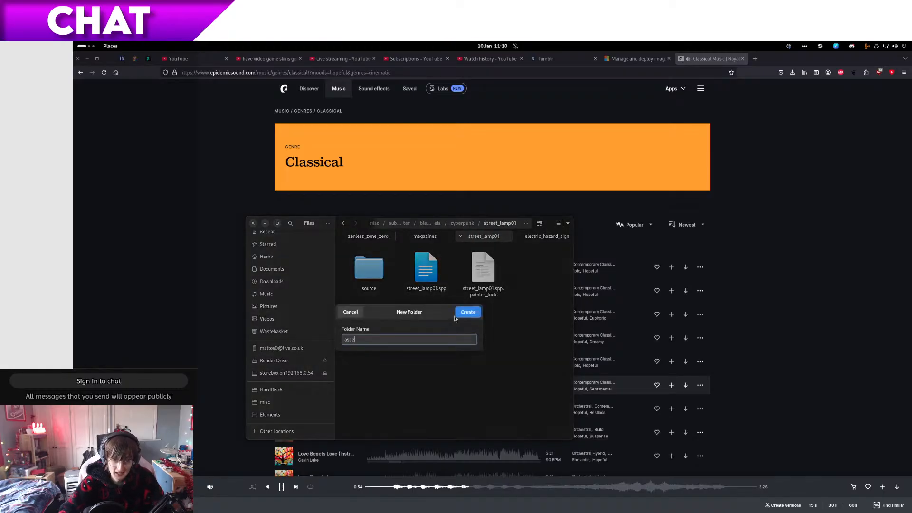
{"action": "type", "text": "ts"}
{"action": "key", "text": "Return"}
{"action": "key", "text": "Return"}
{"action": "key", "text": "ctrl+v"}
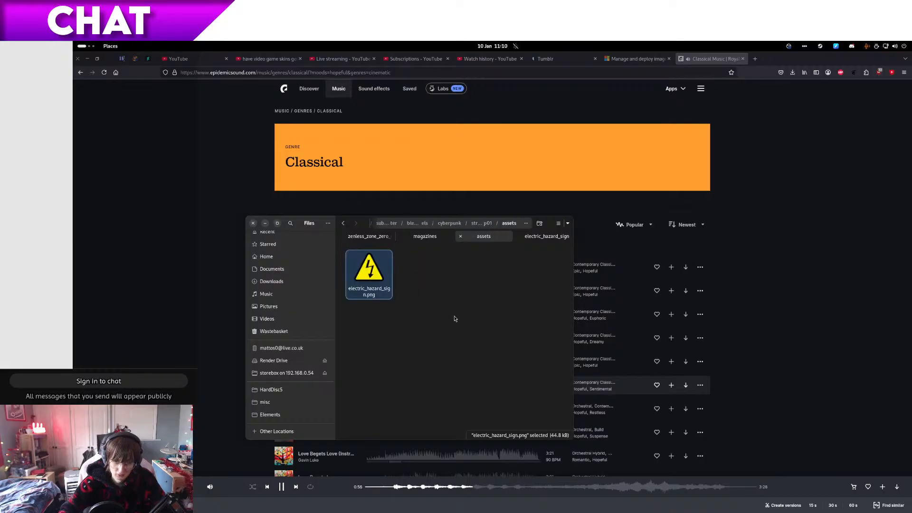
Step: Switch to Substance Painter and open the file picker for adding resources to the resource import
{"action": "left_click", "coordinate": [534, 265]}
{"action": "key", "text": "ctrl+alt+Right"}
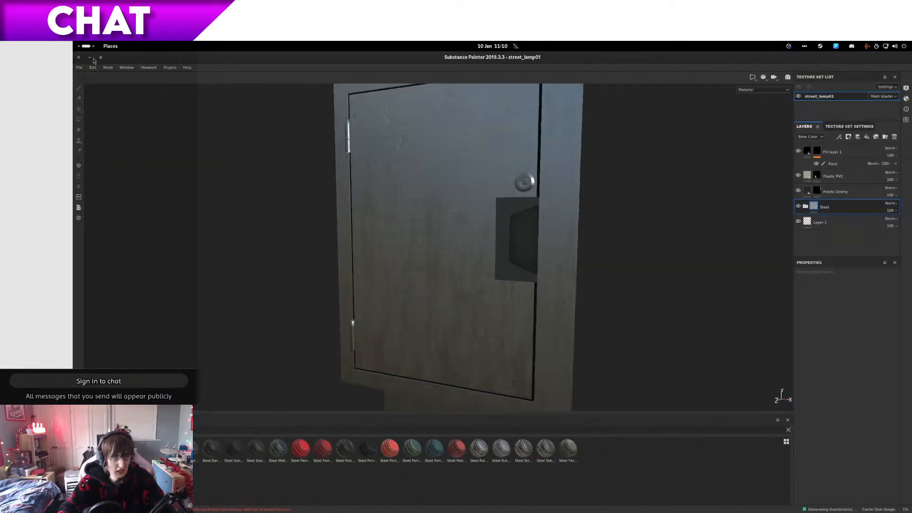
{"action": "left_click", "coordinate": [79, 67]}
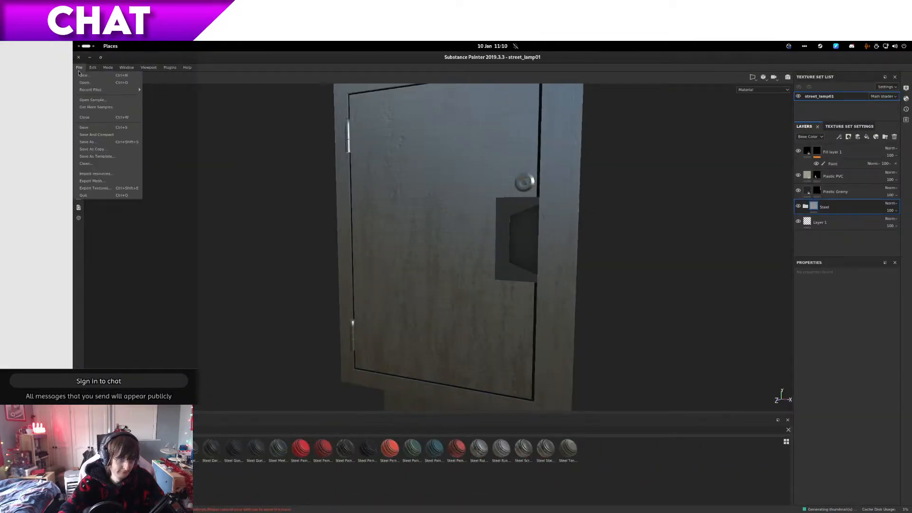
{"action": "left_click", "coordinate": [129, 174]}
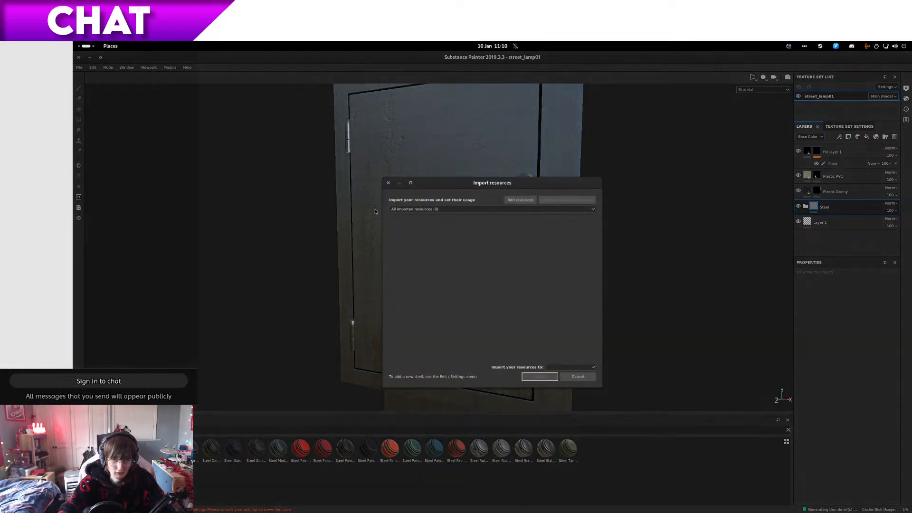
{"action": "left_click", "coordinate": [520, 200]}
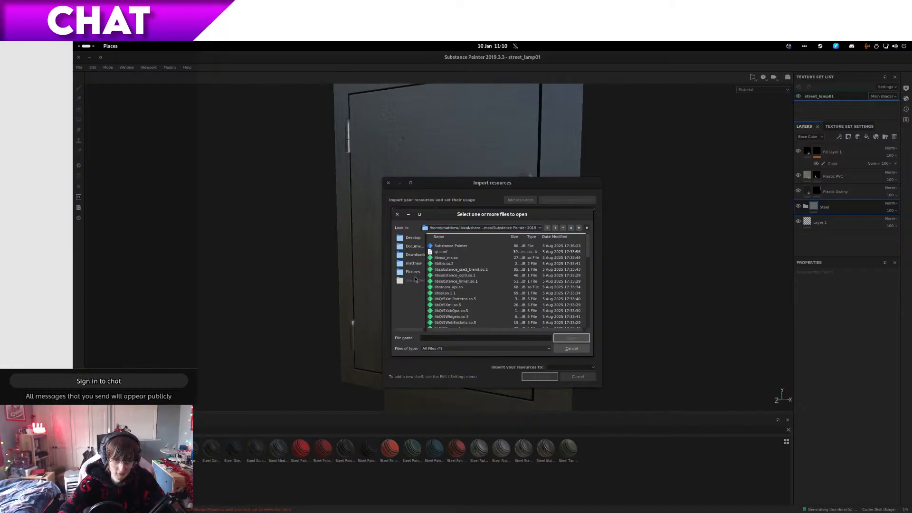
Step: Browse from the root directory through run and media to the misc folder on HardDisc6
{"action": "left_click", "coordinate": [534, 228]}
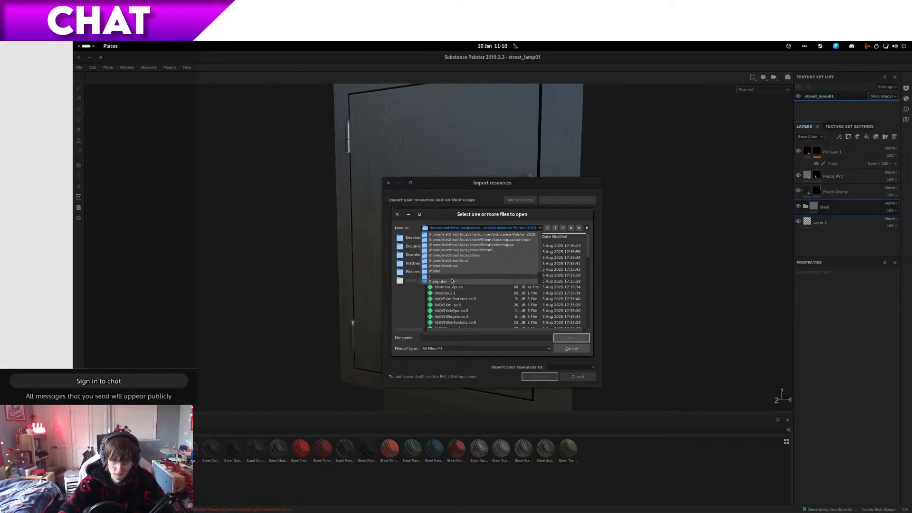
{"action": "left_click", "coordinate": [432, 276]}
{"action": "left_click", "coordinate": [443, 305]}
{"action": "left_click", "coordinate": [449, 278]}
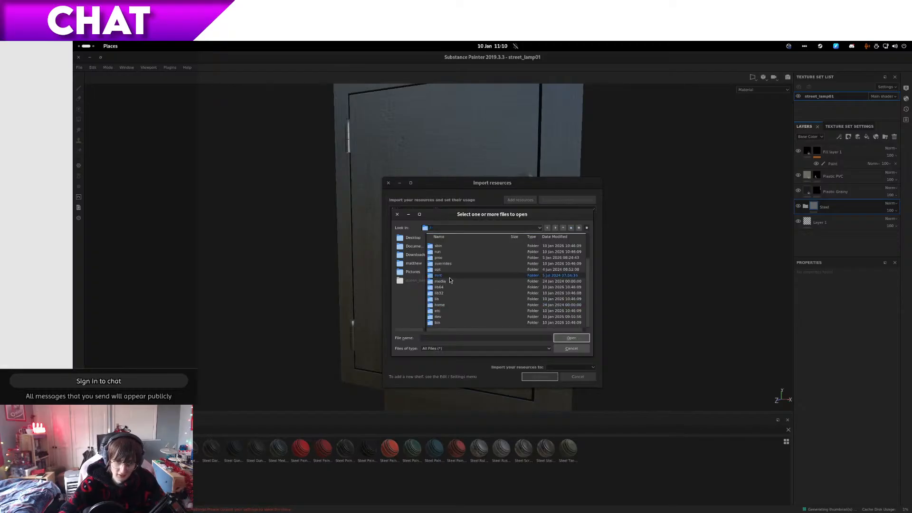
{"action": "scroll", "coordinate": [439, 307], "scroll_direction": "up", "scroll_amount": 2}
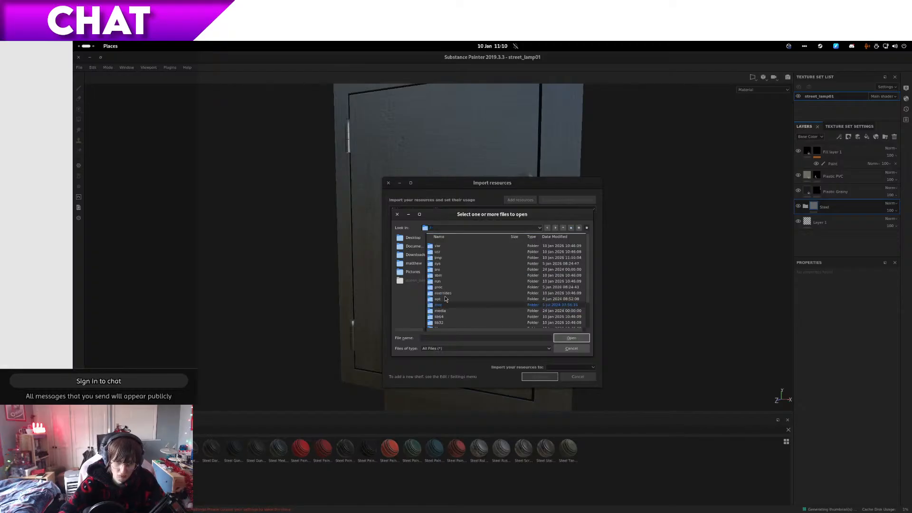
{"action": "double_click", "coordinate": [449, 283]}
{"action": "left_click", "coordinate": [452, 272]}
{"action": "double_click", "coordinate": [452, 272]}
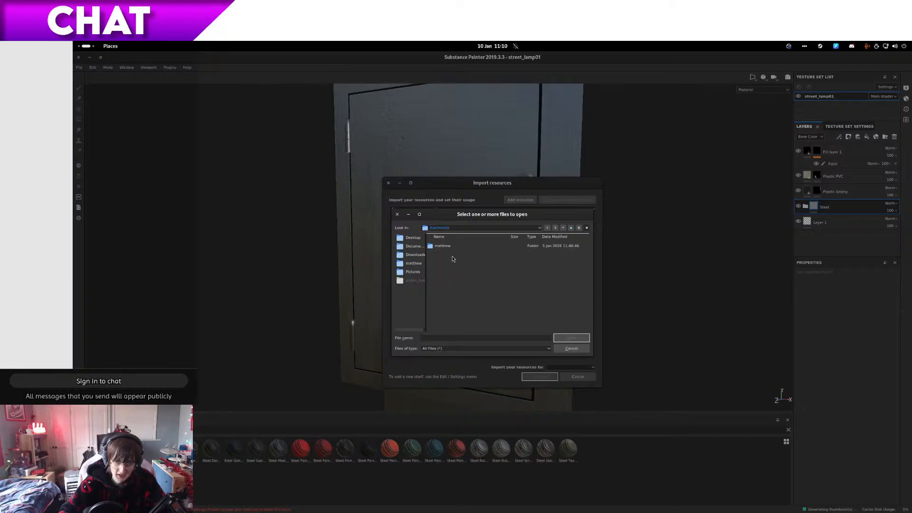
{"action": "double_click", "coordinate": [457, 247]}
{"action": "double_click", "coordinate": [457, 253]}
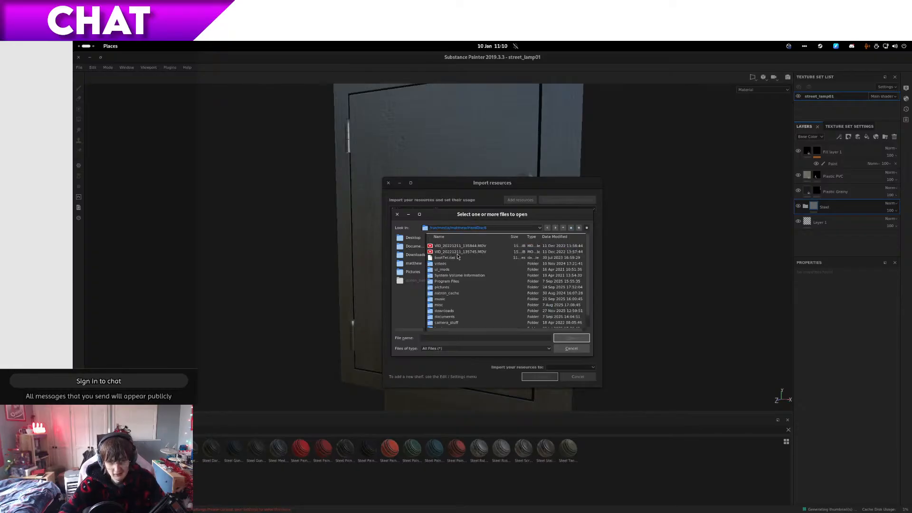
{"action": "double_click", "coordinate": [445, 304]}
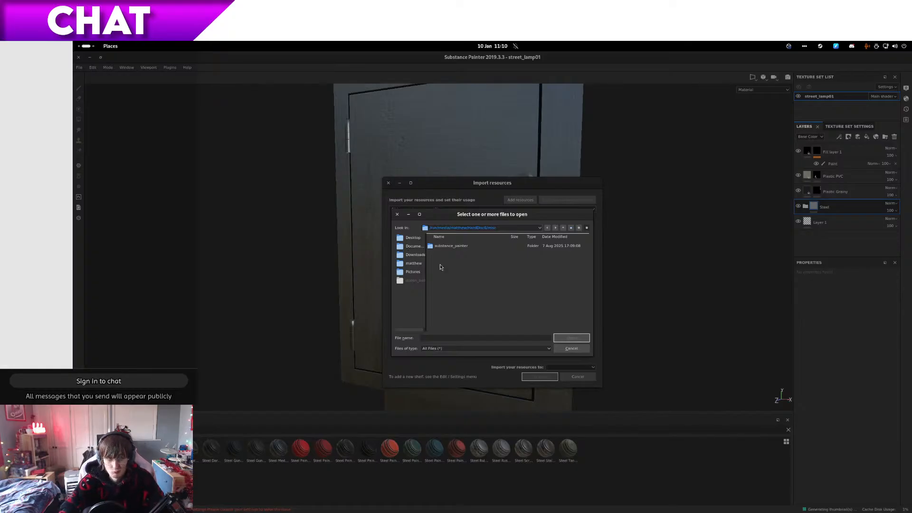
Step: Browse through substance_painter, blender_models, cyberpunk and street_lamp01 to the assets folder and add electric_hazard_sign.png to the import list
{"action": "double_click", "coordinate": [455, 246]}
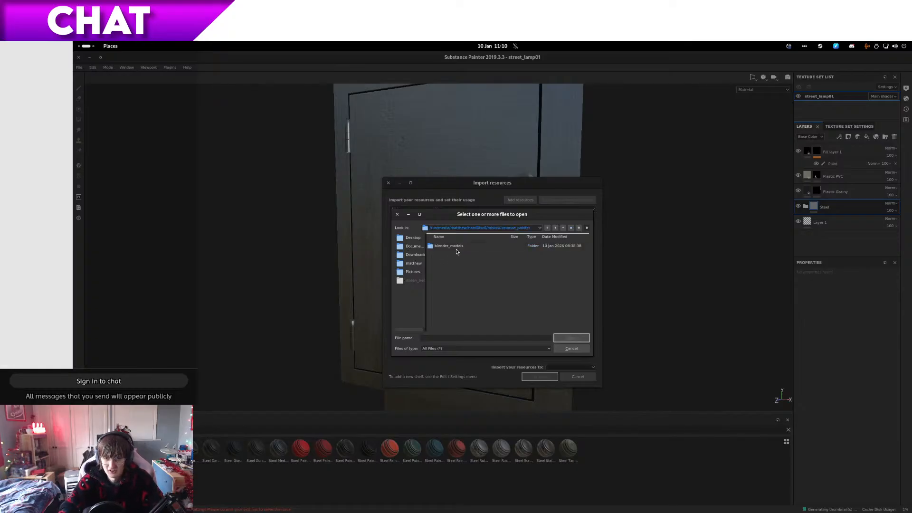
{"action": "double_click", "coordinate": [455, 246]}
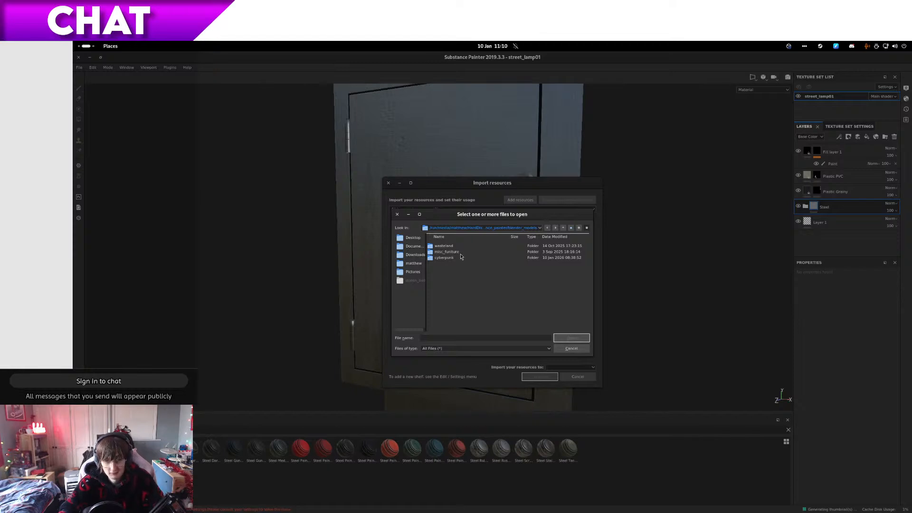
{"action": "double_click", "coordinate": [460, 256]}
{"action": "double_click", "coordinate": [454, 246]}
{"action": "double_click", "coordinate": [455, 263]}
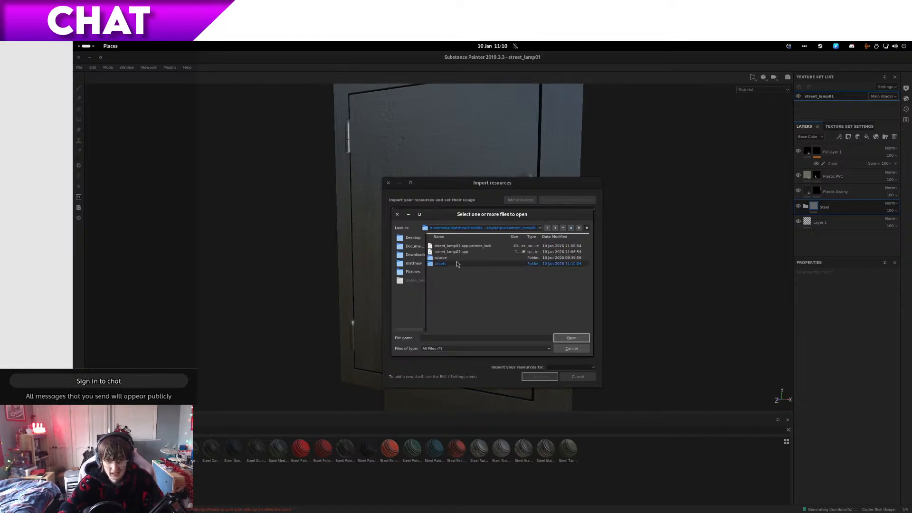
{"action": "double_click", "coordinate": [455, 247]}
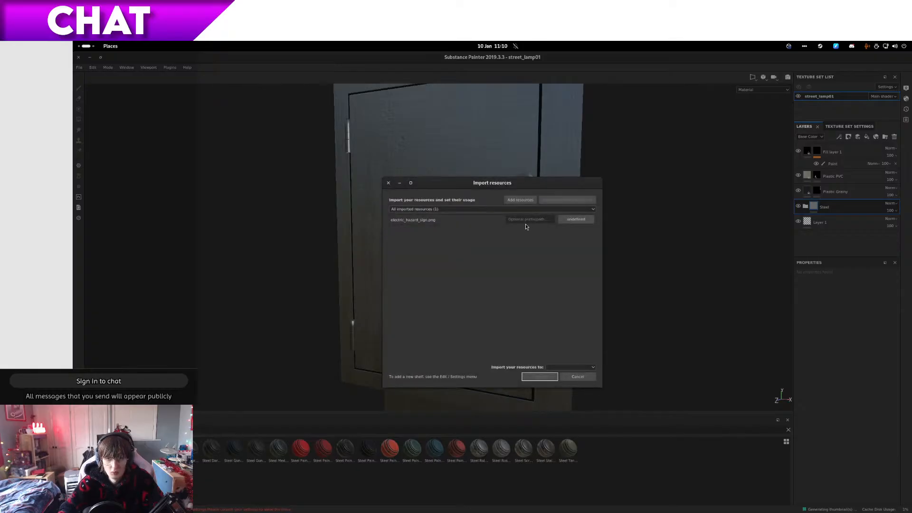
Step: Set the usage of electric_hazard_sign.png to alpha and import it into the street_lamp01 project
{"action": "left_click", "coordinate": [571, 221]}
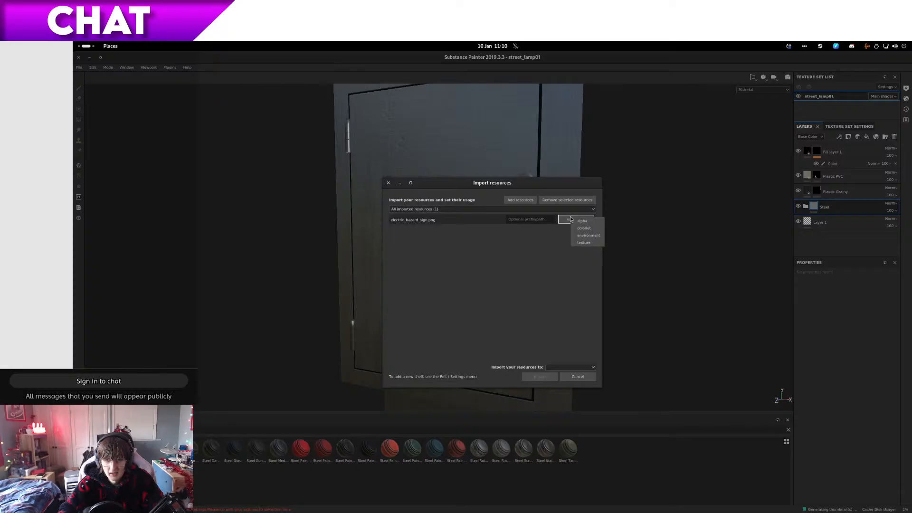
{"action": "left_click", "coordinate": [582, 243]}
{"action": "left_click", "coordinate": [576, 220]}
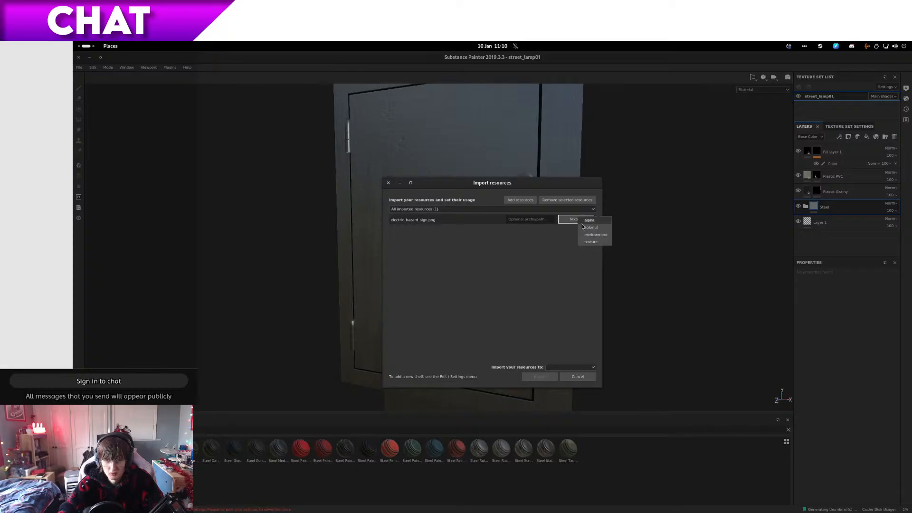
{"action": "left_click", "coordinate": [589, 222]}
{"action": "left_click", "coordinate": [513, 219]}
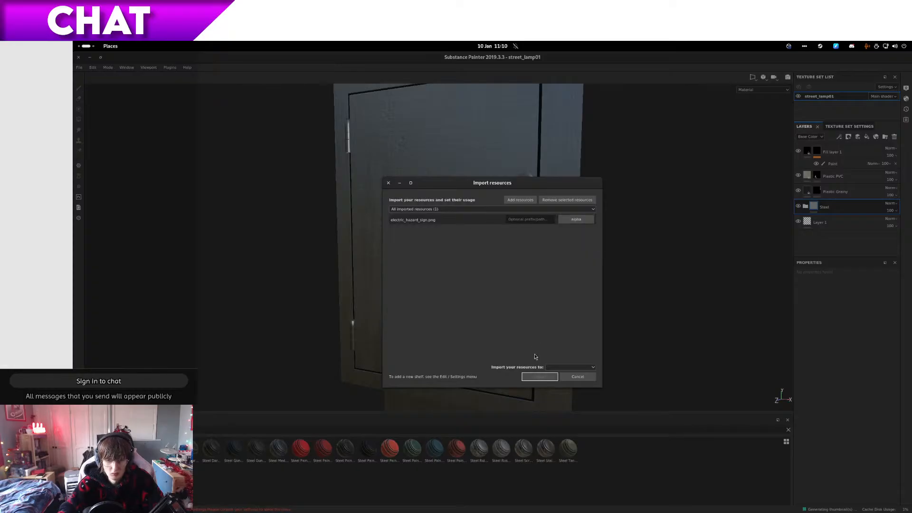
{"action": "left_click", "coordinate": [556, 367]}
{"action": "left_click", "coordinate": [559, 378]}
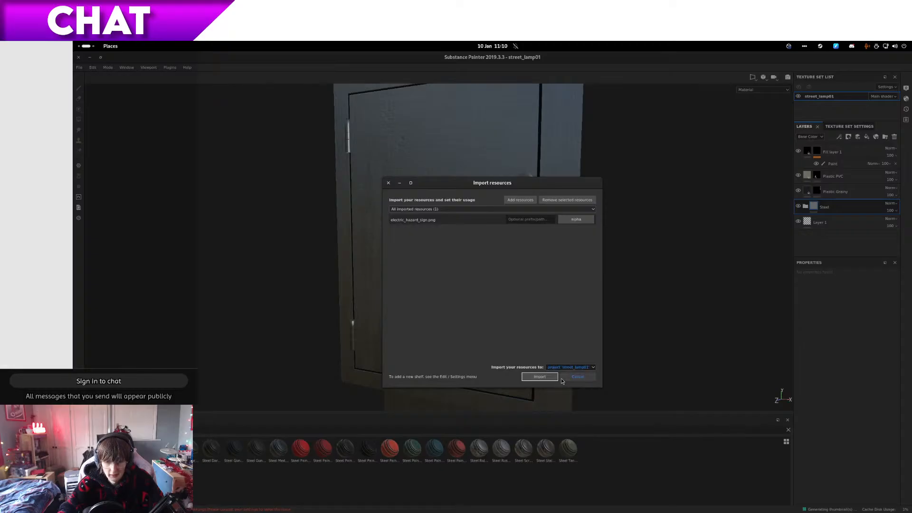
{"action": "left_click", "coordinate": [543, 381]}
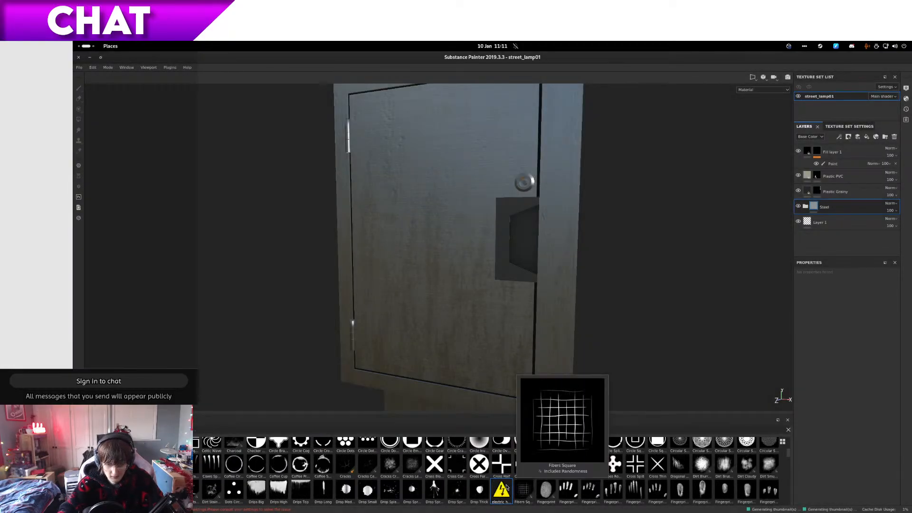
Step: Examine the imported electric_hazard_sign alpha and its resource details in the shelf
{"action": "mouse_move", "coordinate": [506, 487]}
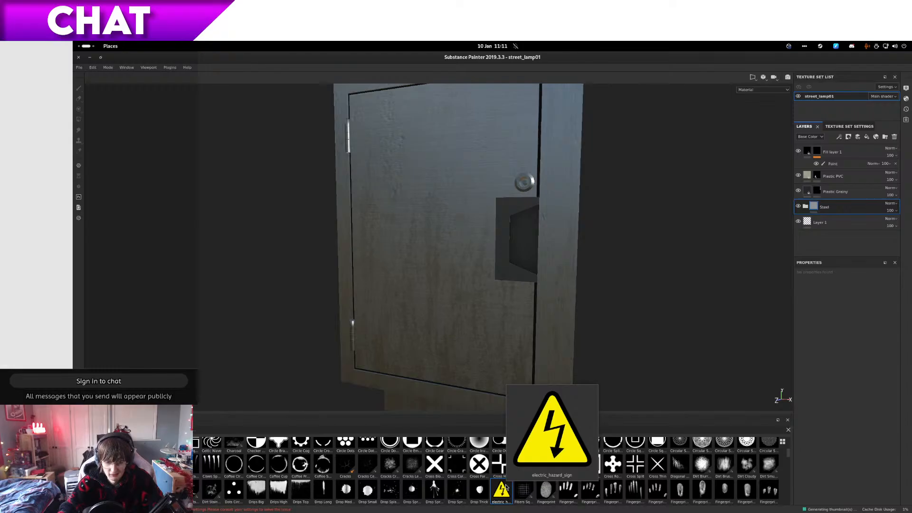
{"action": "right_click", "coordinate": [506, 487]}
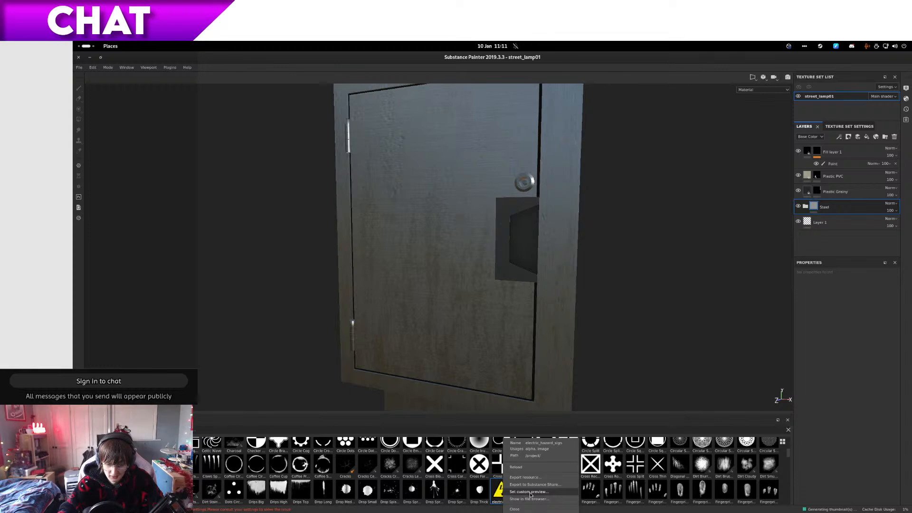
{"action": "left_click", "coordinate": [495, 493]}
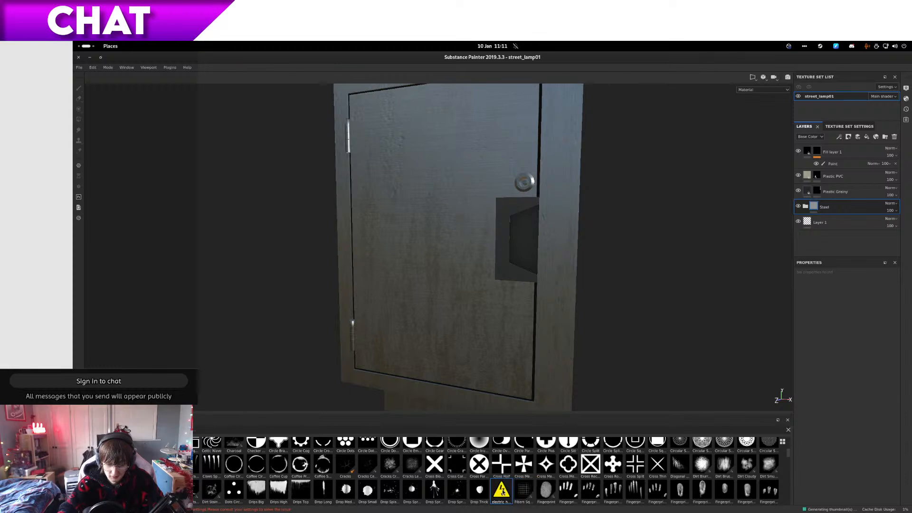
{"action": "mouse_move", "coordinate": [503, 492]}
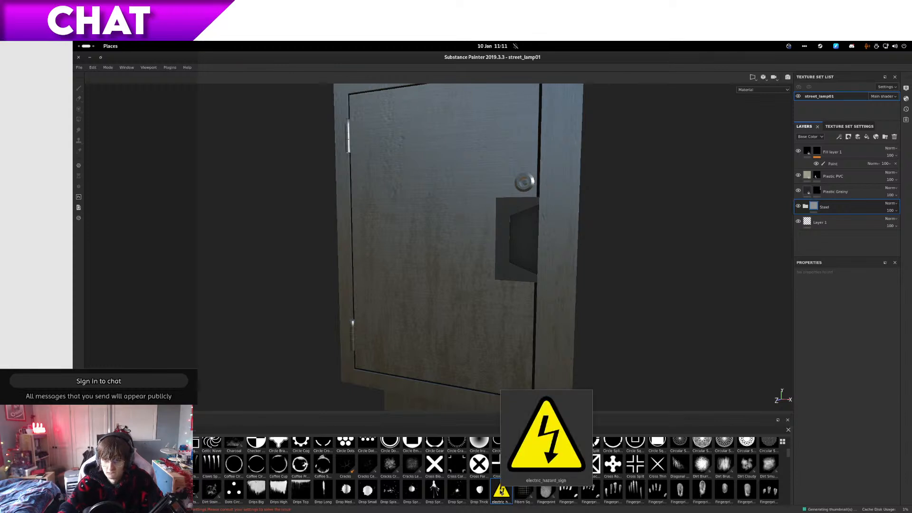
{"action": "mouse_move", "coordinate": [502, 492]}
{"action": "left_mouse_down"}
{"action": "mouse_move", "coordinate": [808, 271]}
{"action": "mouse_move", "coordinate": [811, 238]}
{"action": "mouse_move", "coordinate": [759, 474]}
{"action": "mouse_move", "coordinate": [499, 493]}
{"action": "left_mouse_up"}
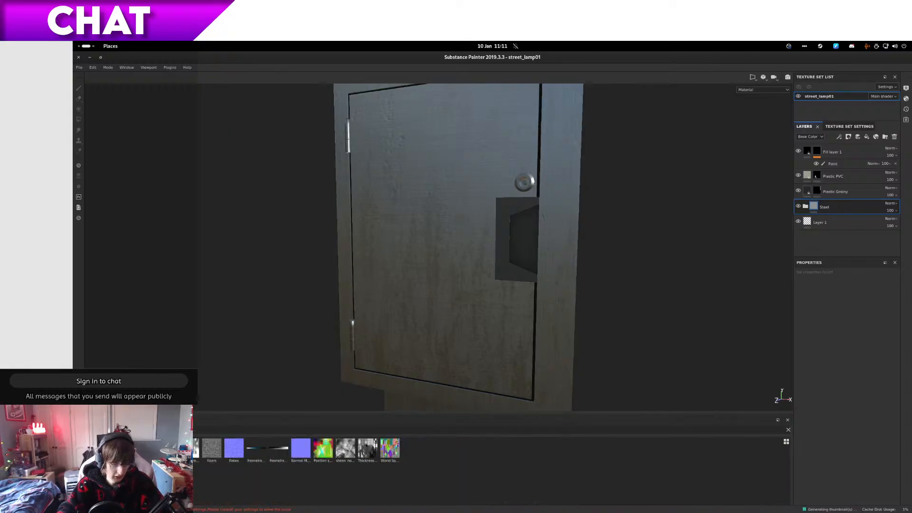
{"action": "scroll", "coordinate": [505, 447], "scroll_direction": "down", "scroll_amount": 10}
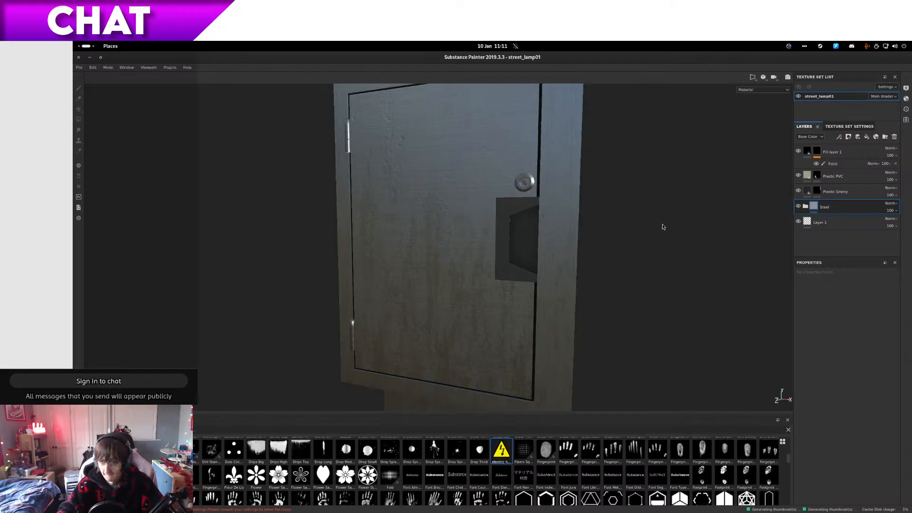
Step: Add a fill layer above the Steel group and try to apply the electric_hazard_sign image from the shelf to its base color
{"action": "right_click", "coordinate": [856, 248]}
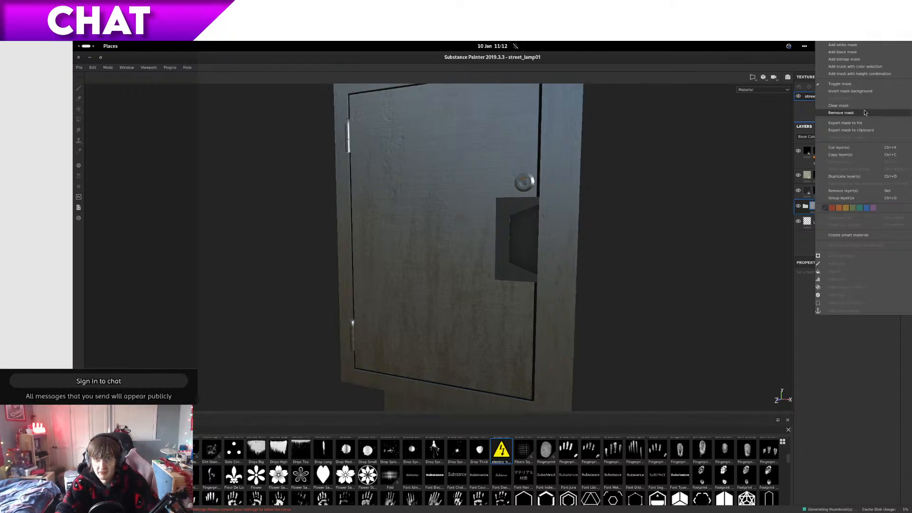
{"action": "left_click", "coordinate": [791, 59]}
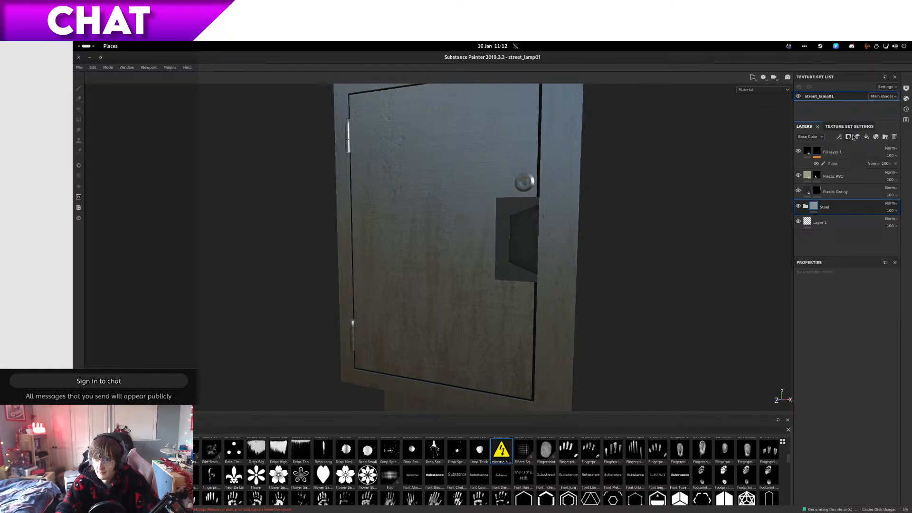
{"action": "left_click", "coordinate": [867, 137]}
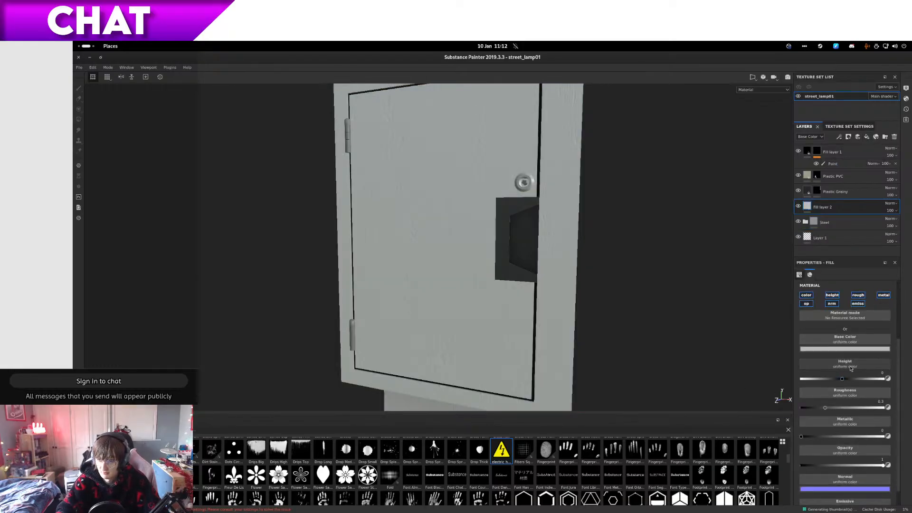
{"action": "mouse_move", "coordinate": [506, 460]}
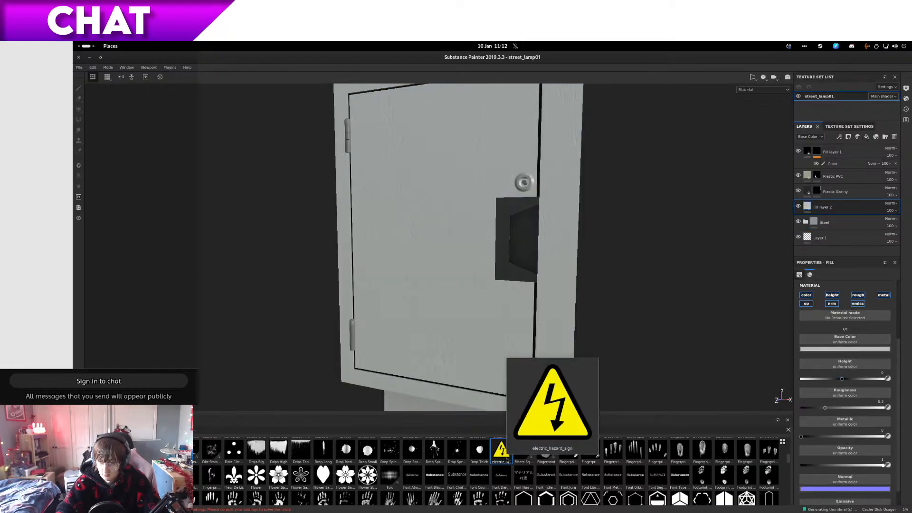
{"action": "left_click_drag", "start_coordinate": [507, 460], "coordinate": [869, 350]}
{"action": "left_click", "coordinate": [870, 349]}
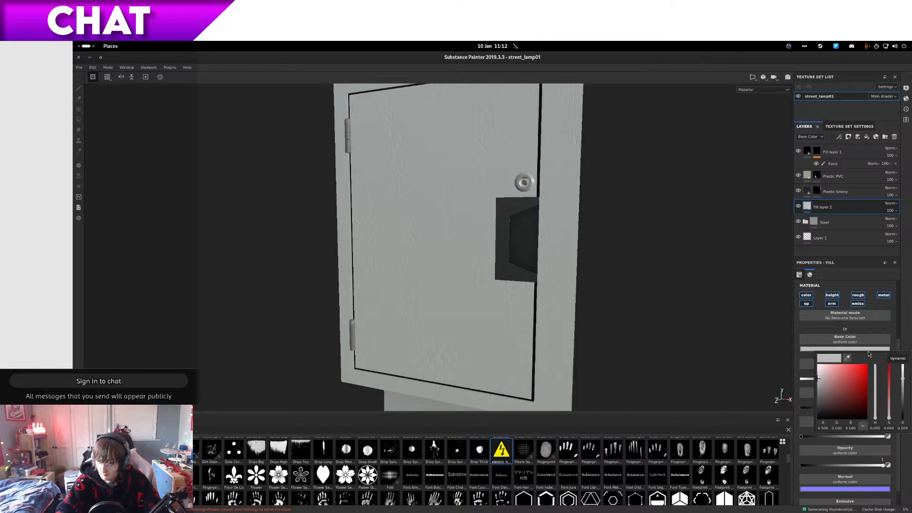
{"action": "left_click", "coordinate": [870, 351]}
Step: Search the base color resources for "elec" and assign electric_hazard_sign as the new fill layer's base color
{"action": "left_click", "coordinate": [868, 347]}
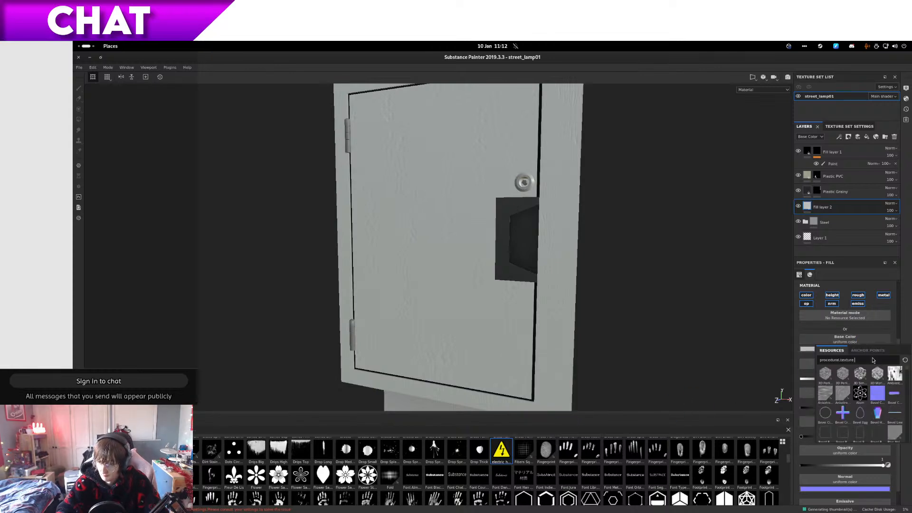
{"action": "key", "text": "BackSpace"}
{"action": "key", "text": "BackSpace"}
{"action": "key", "text": "BackSpace"}
{"action": "key", "text": "BackSpace"}
{"action": "key", "text": "BackSpace"}
{"action": "key", "text": "BackSpace"}
{"action": "key", "text": "BackSpace"}
{"action": "key", "text": "BackSpace"}
{"action": "key", "text": "BackSpace"}
{"action": "key", "text": "BackSpace"}
{"action": "key", "text": "BackSpace"}
{"action": "key", "text": "BackSpace"}
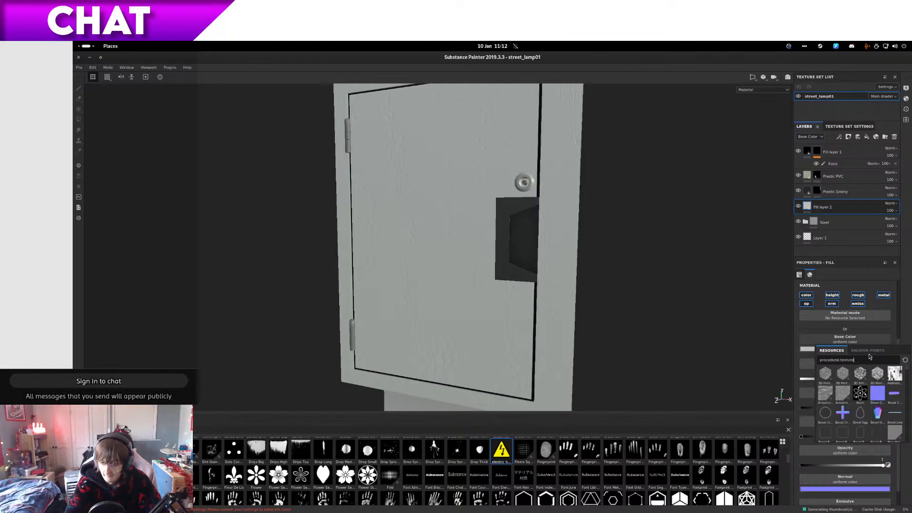
{"action": "key", "text": "BackSpace"}
{"action": "key", "text": "BackSpace"}
{"action": "key", "text": "BackSpace"}
{"action": "key", "text": "BackSpace"}
{"action": "key", "text": "BackSpace"}
{"action": "key", "text": "BackSpace"}
{"action": "type", "text": "elec"}
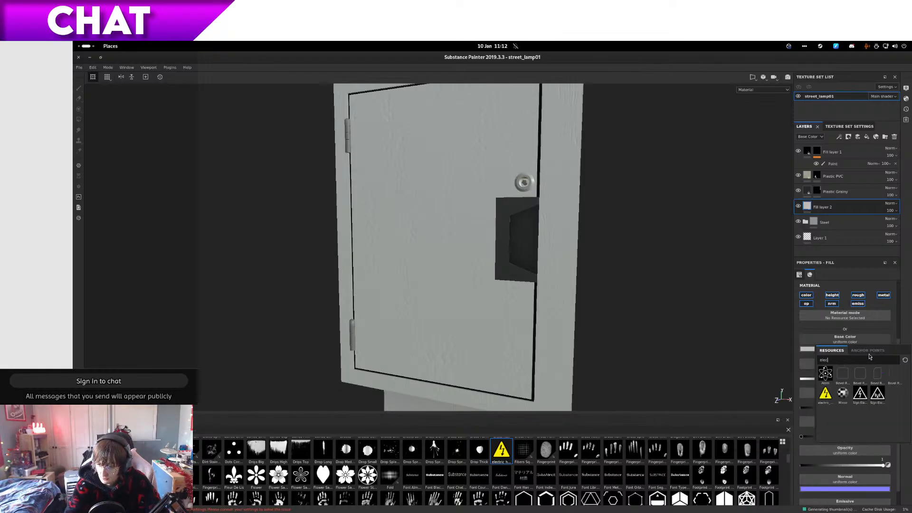
{"action": "left_click", "coordinate": [827, 393]}
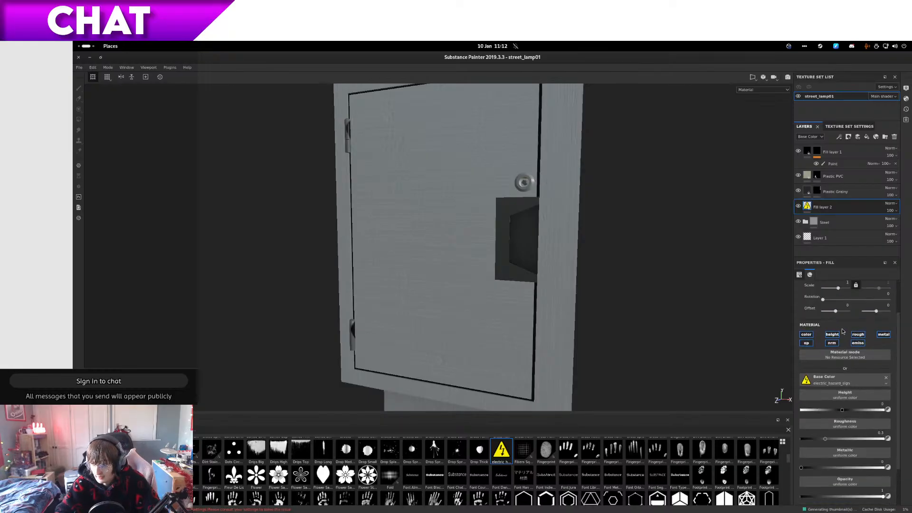
{"action": "scroll", "coordinate": [872, 380], "scroll_direction": "up", "scroll_amount": 2}
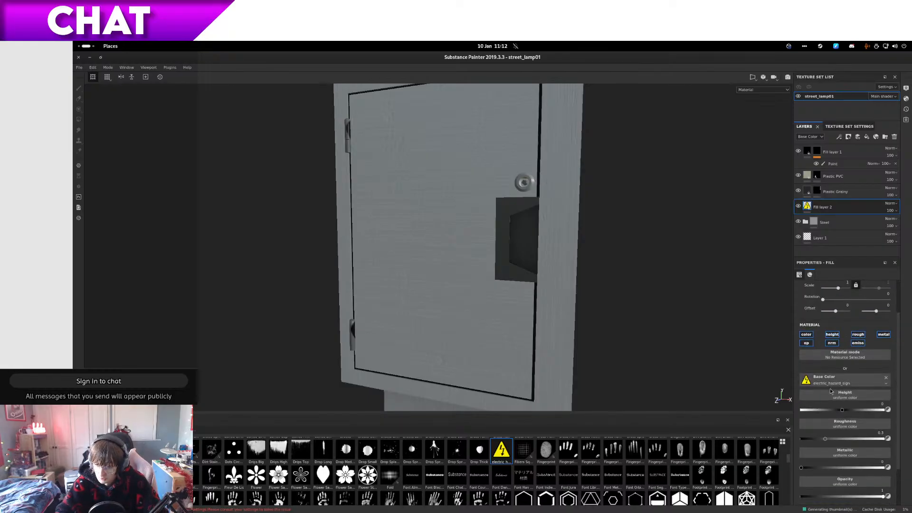
Step: Set the hazard sign fill layer to tri-planar projection with Bilinear | HQ filtering
{"action": "scroll", "coordinate": [898, 308], "scroll_direction": "up", "scroll_amount": 2}
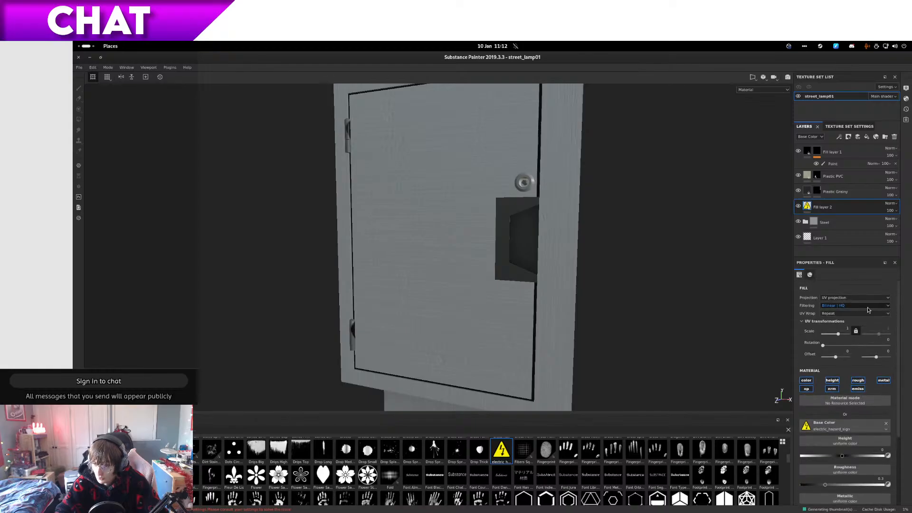
{"action": "left_click", "coordinate": [858, 298]}
{"action": "left_click", "coordinate": [858, 300]}
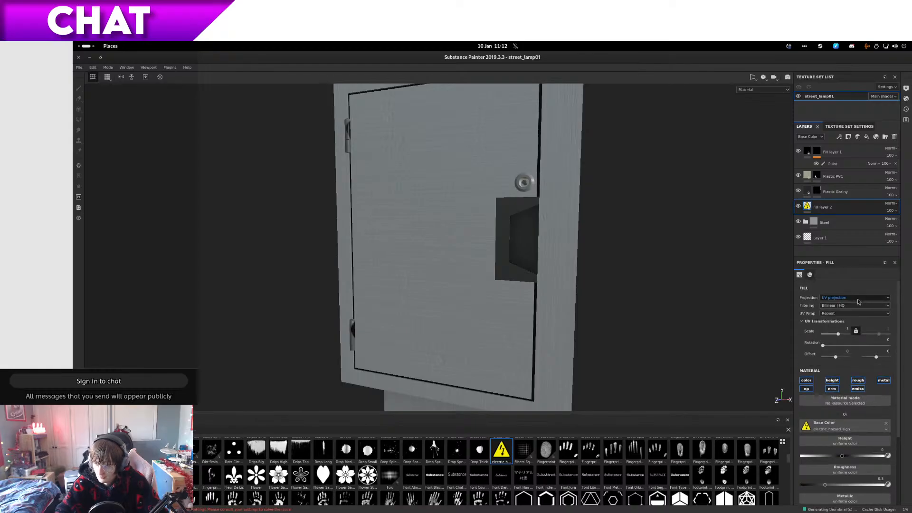
{"action": "left_click", "coordinate": [859, 299]}
{"action": "left_click", "coordinate": [850, 310]}
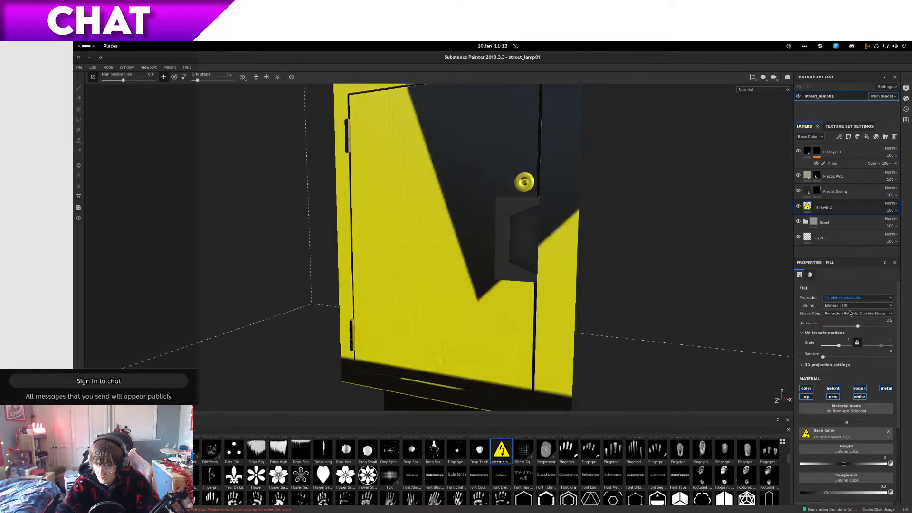
{"action": "left_click", "coordinate": [851, 306]}
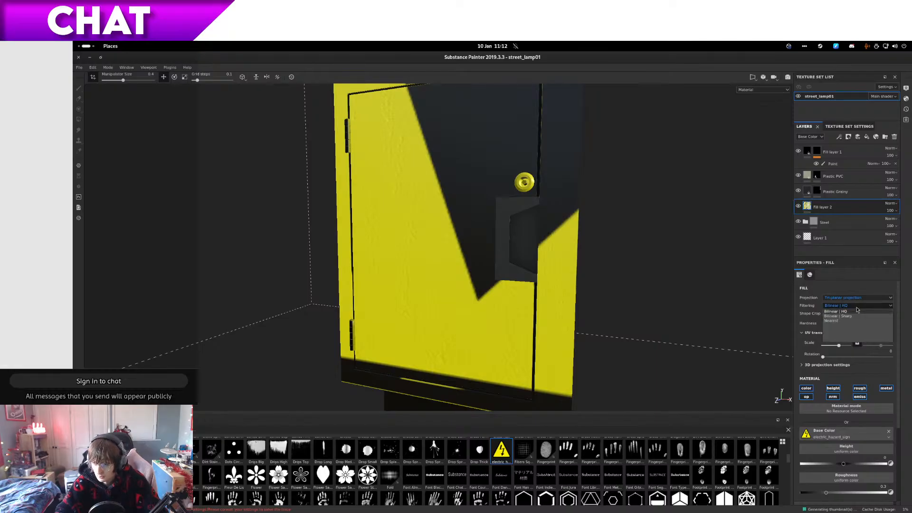
{"action": "left_click", "coordinate": [851, 312]}
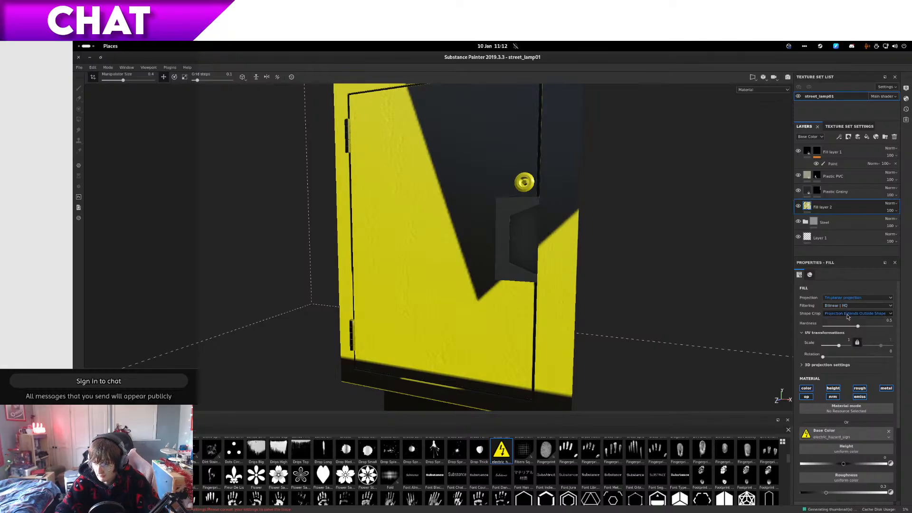
Step: Expand the fill's 3D projection settings and set the hardness to 1, keeping the shape crop at Projection Extends Outside Shape
{"action": "left_click", "coordinate": [839, 366]}
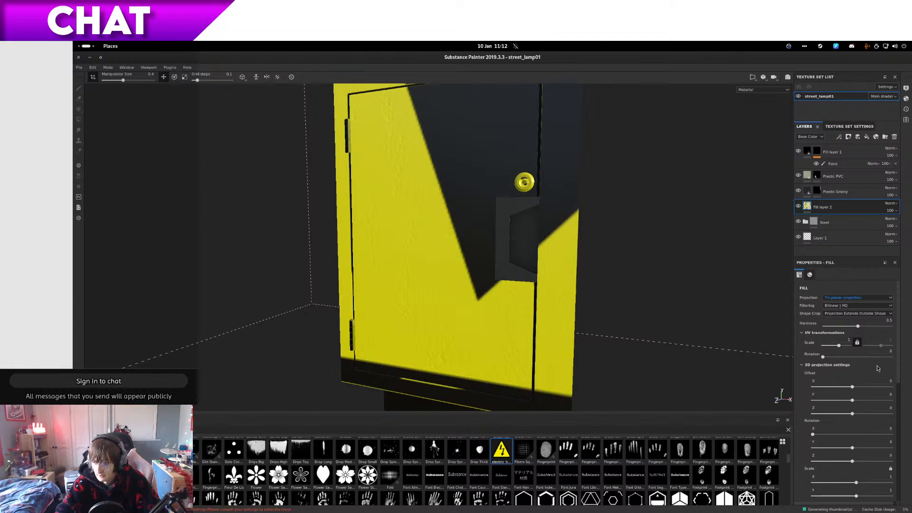
{"action": "left_click", "coordinate": [871, 307]}
{"action": "left_click", "coordinate": [871, 311]}
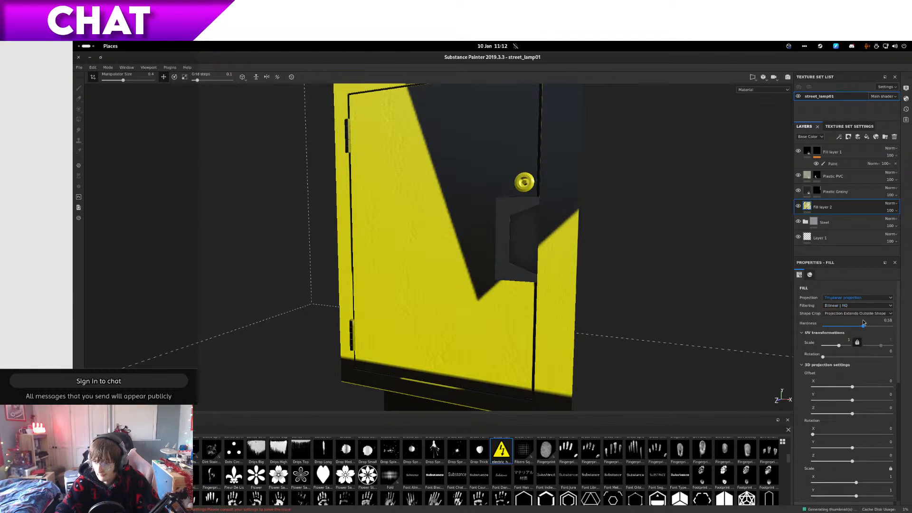
{"action": "left_click", "coordinate": [873, 314]}
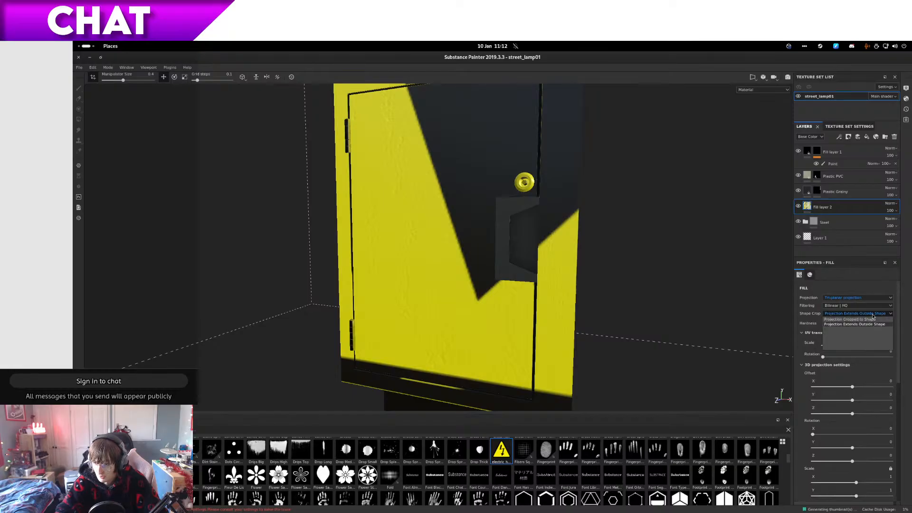
{"action": "left_click", "coordinate": [877, 324]}
{"action": "scroll", "coordinate": [516, 288], "scroll_direction": "up", "scroll_amount": 5}
{"action": "scroll", "coordinate": [563, 291], "scroll_direction": "down", "scroll_amount": 7}
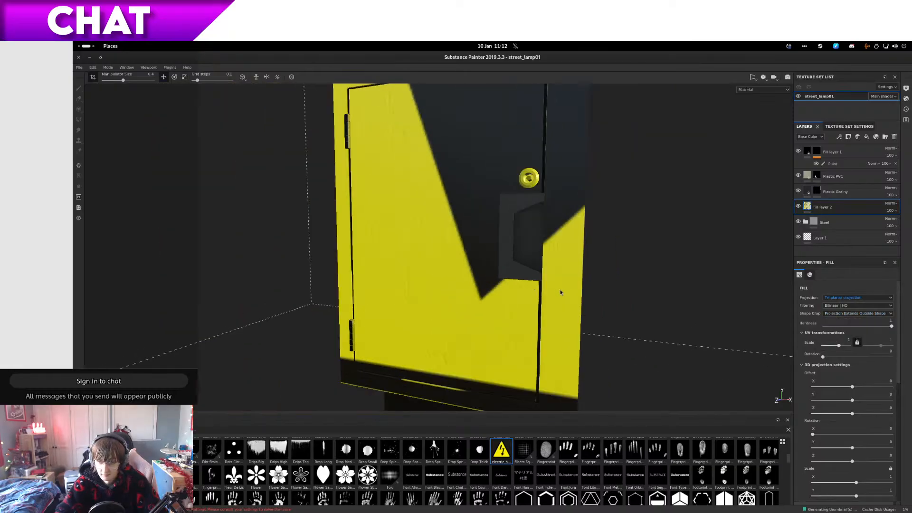
Step: Try several UV scales for the hazard sign projection and set the scale to about 35.15
{"action": "left_click_drag", "start_coordinate": [842, 351], "coordinate": [832, 350]}
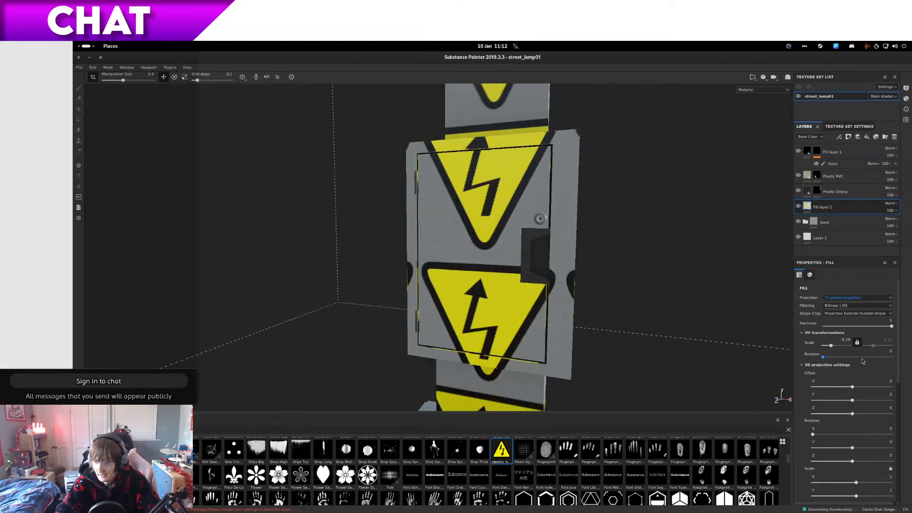
{"action": "scroll", "coordinate": [899, 357], "scroll_direction": "down", "scroll_amount": 5}
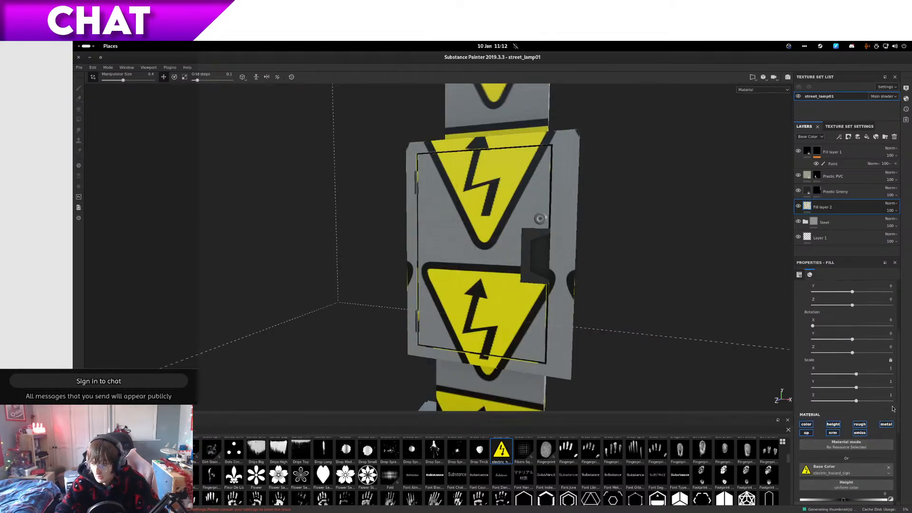
{"action": "scroll", "coordinate": [888, 405], "scroll_direction": "up", "scroll_amount": 5}
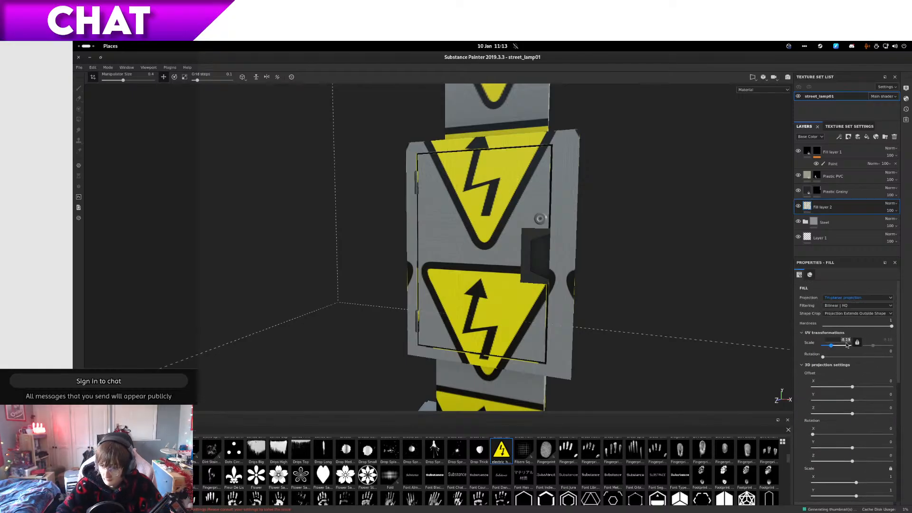
{"action": "key", "text": "Return"}
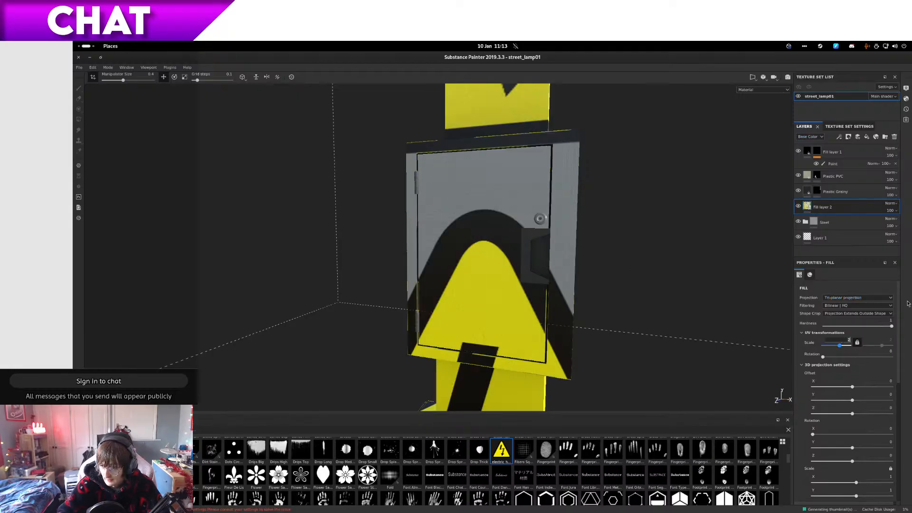
{"action": "key", "text": "Return"}
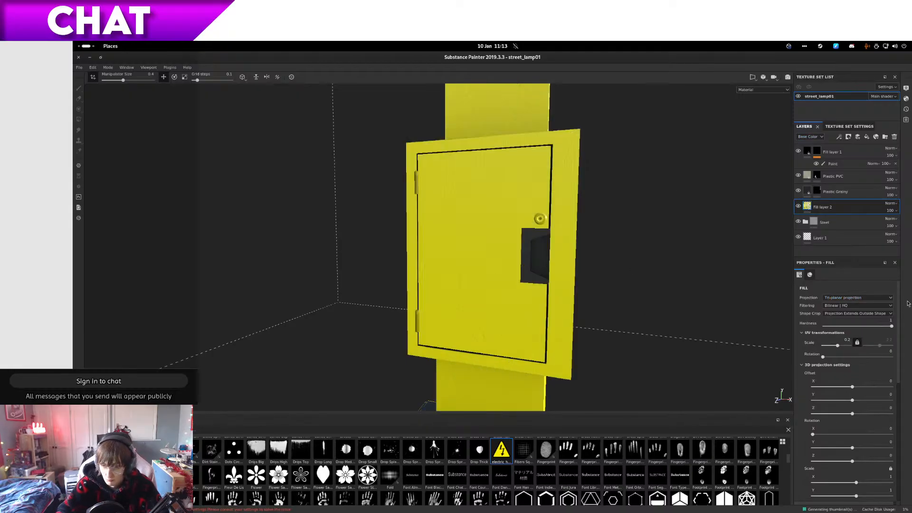
{"action": "left_click", "coordinate": [836, 346]}
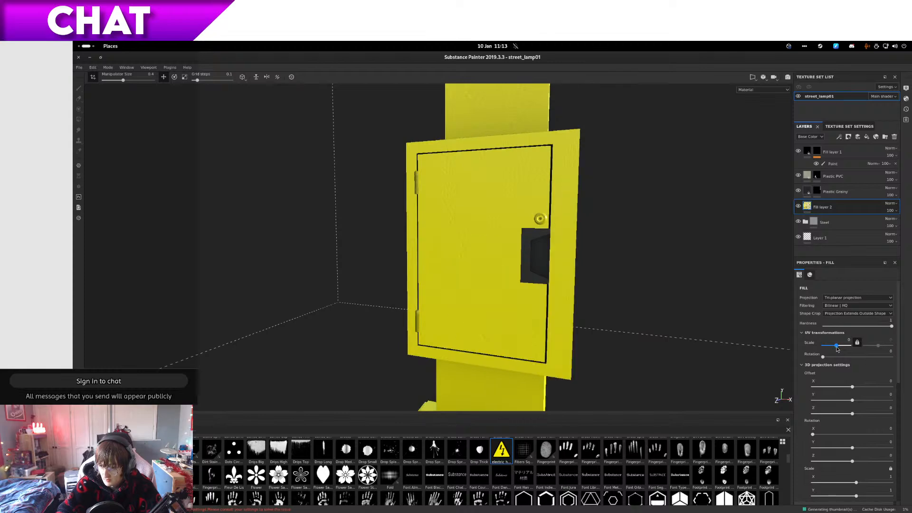
{"action": "left_click_drag", "start_coordinate": [837, 349], "coordinate": [846, 351]}
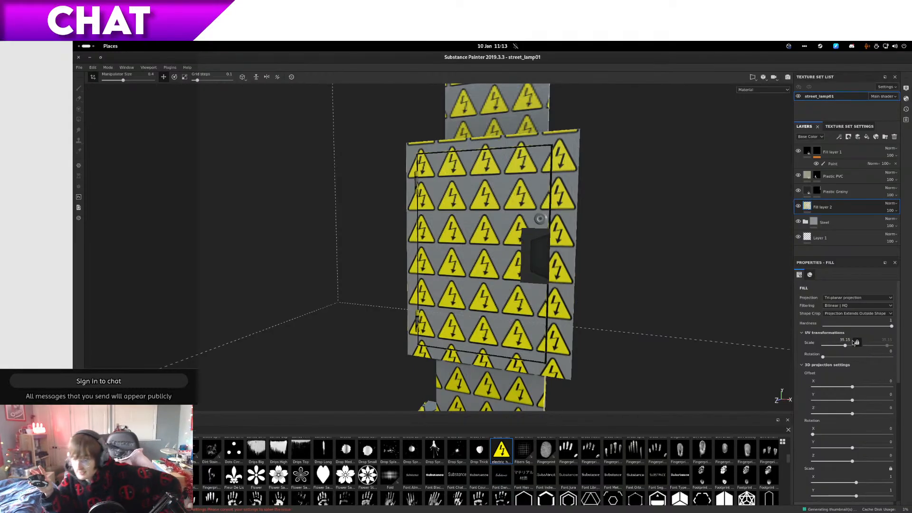
{"action": "left_click", "coordinate": [881, 314]}
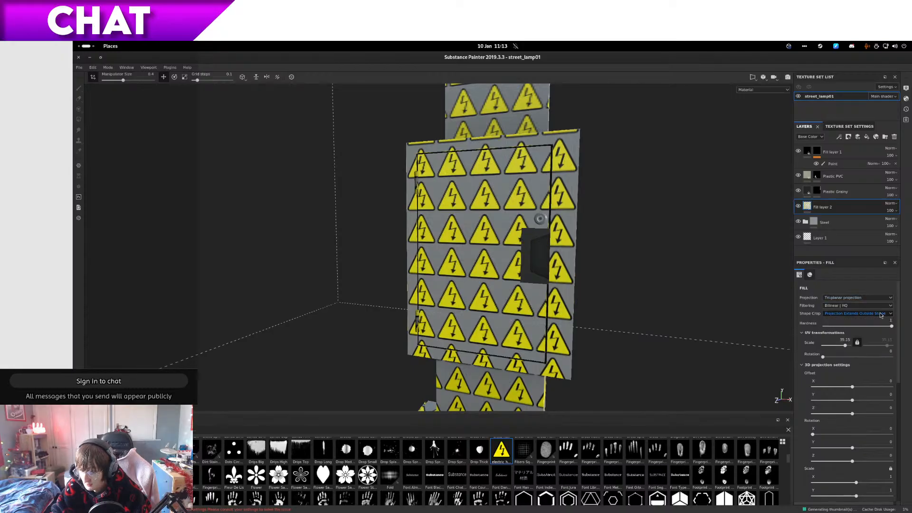
{"action": "left_click", "coordinate": [881, 316]}
{"action": "left_click", "coordinate": [844, 365]}
{"action": "left_click", "coordinate": [844, 365]}
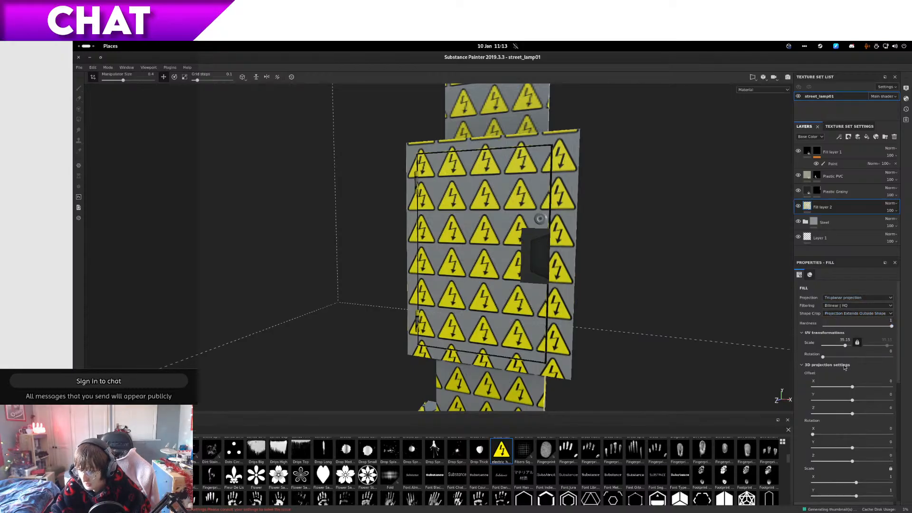
{"action": "left_click", "coordinate": [869, 315]}
{"action": "left_click", "coordinate": [868, 316]}
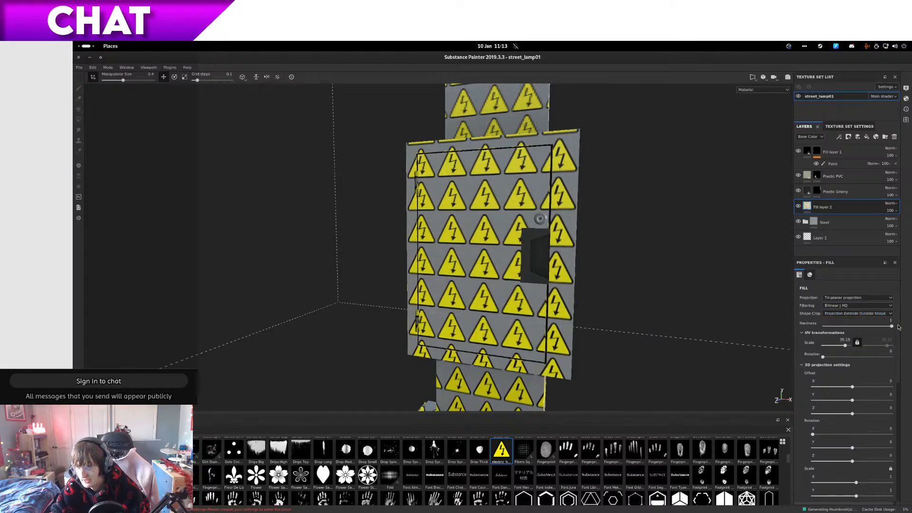
Step: Raise the hazard sign fill layer's roughness to about 0.72
{"action": "scroll", "coordinate": [897, 351], "scroll_direction": "down", "scroll_amount": 3}
{"action": "scroll", "coordinate": [897, 351], "scroll_direction": "down", "scroll_amount": 10}
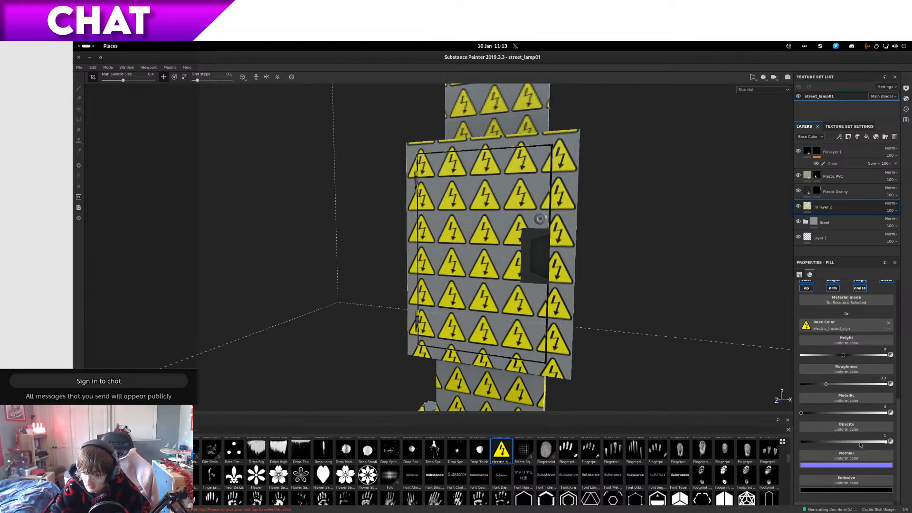
{"action": "left_click_drag", "start_coordinate": [829, 386], "coordinate": [863, 389]}
Step: Move the tri-planar projection from the pole down to the door, at an offset of about -0.62 in Y and -0.04 in Z
{"action": "scroll", "coordinate": [482, 255], "scroll_direction": "down", "scroll_amount": 8}
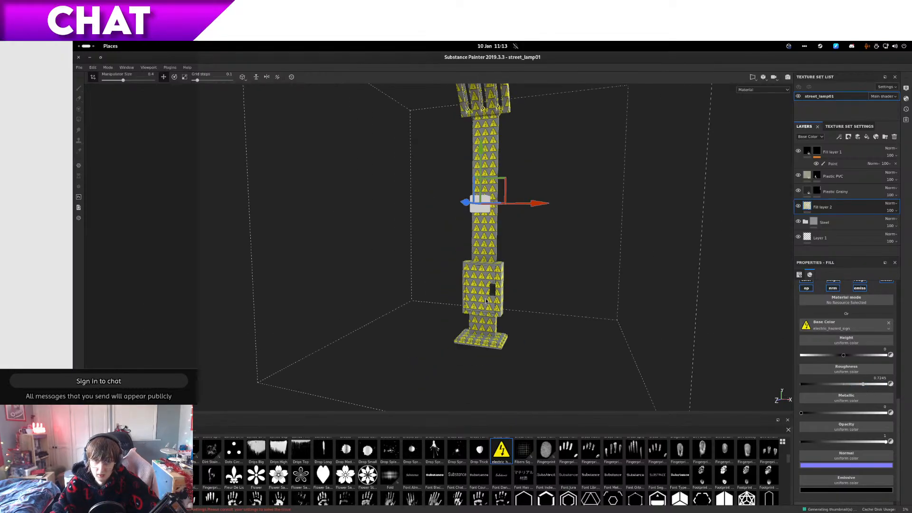
{"action": "left_click_drag", "start_coordinate": [483, 179], "coordinate": [484, 239]}
{"action": "scroll", "coordinate": [495, 282], "scroll_direction": "down", "scroll_amount": 1}
{"action": "scroll", "coordinate": [495, 282], "scroll_direction": "up", "scroll_amount": 10}
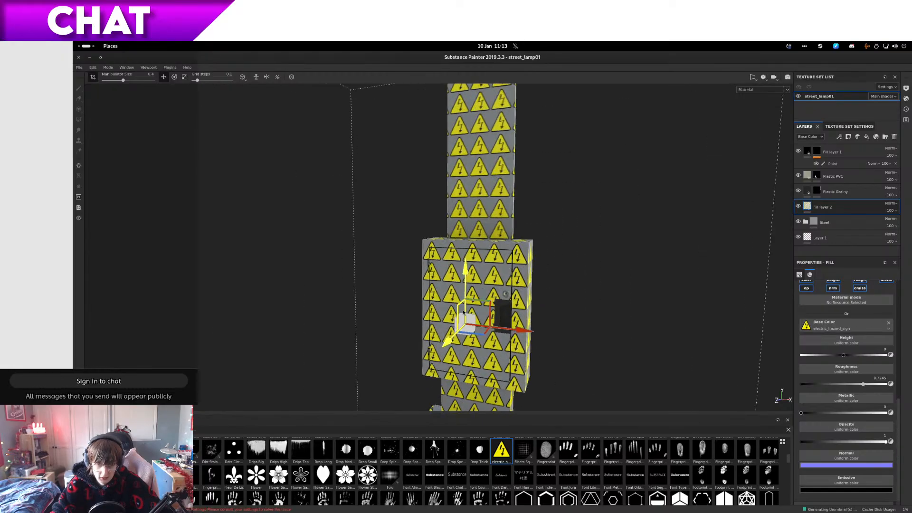
{"action": "scroll", "coordinate": [470, 311], "scroll_direction": "up", "scroll_amount": 5}
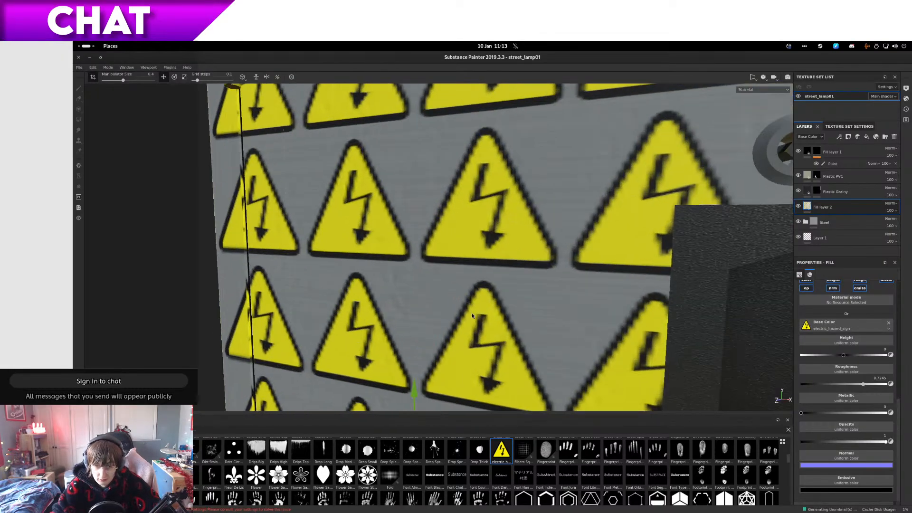
{"action": "scroll", "coordinate": [470, 311], "scroll_direction": "down", "scroll_amount": 3}
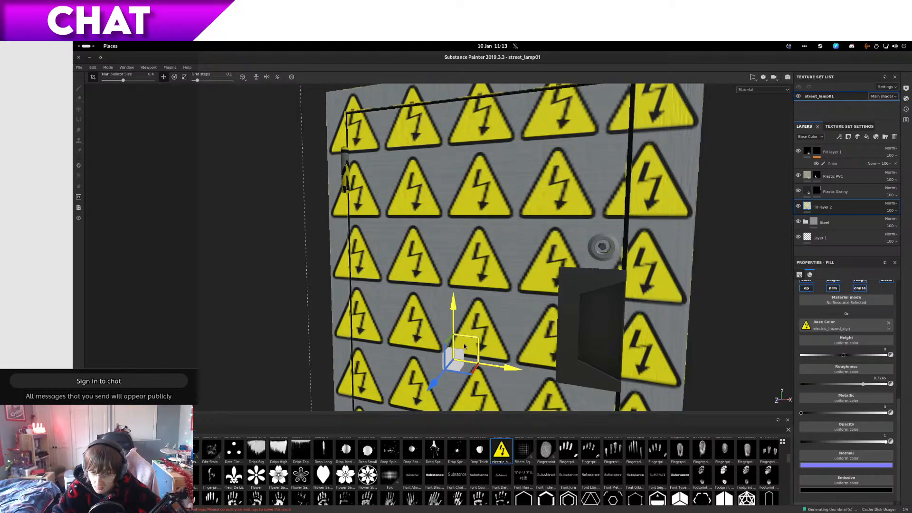
{"action": "left_click_drag", "start_coordinate": [494, 269], "coordinate": [375, 356], "text": "alt"}
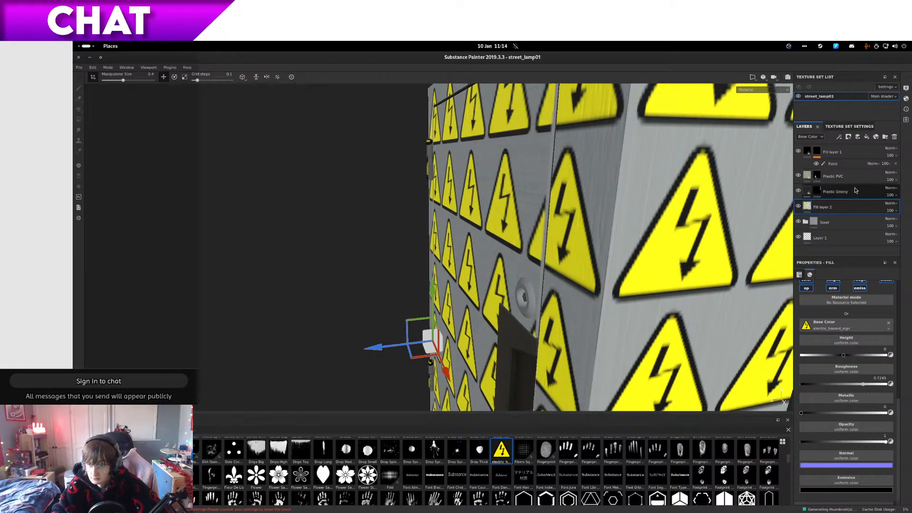
{"action": "right_click", "coordinate": [838, 209]}
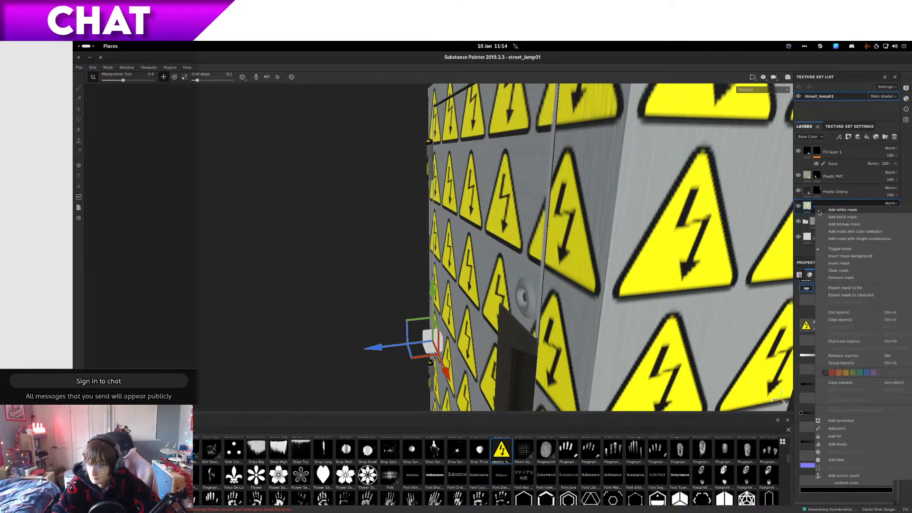
{"action": "left_click", "coordinate": [838, 211]}
{"action": "key", "text": "ctrl+z"}
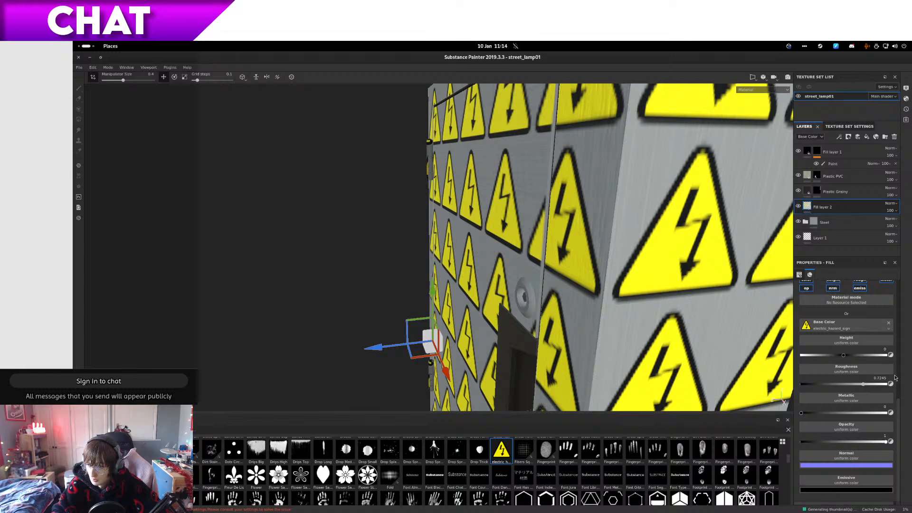
Step: Disable the emissive, normal and opacity channels of the hazard sign fill layer, leaving color, height, roughness and metallic enabled
{"action": "scroll", "coordinate": [865, 378], "scroll_direction": "up", "scroll_amount": 3}
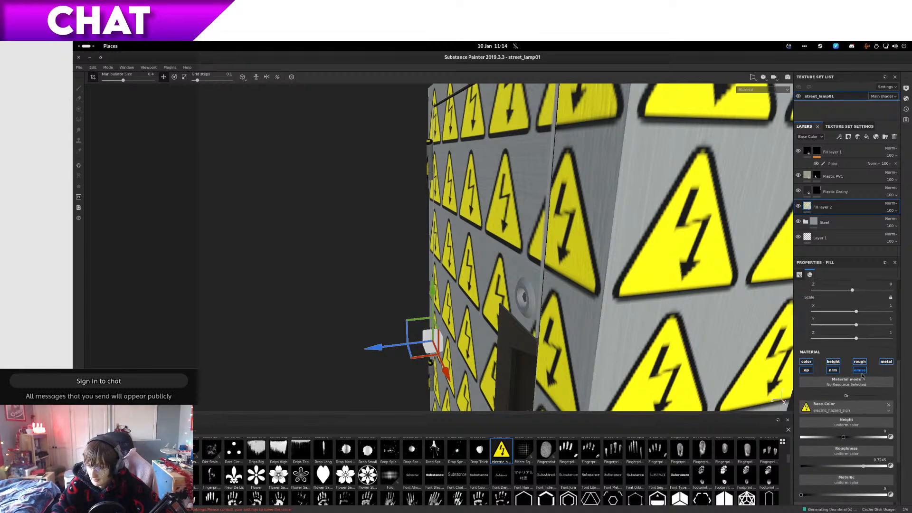
{"action": "left_click", "coordinate": [860, 371]}
{"action": "left_click", "coordinate": [833, 371]}
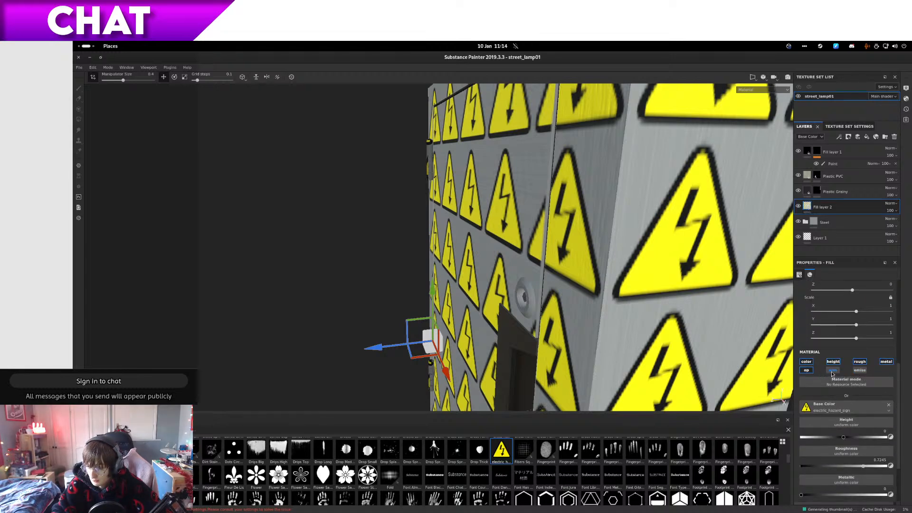
{"action": "left_click", "coordinate": [883, 362]}
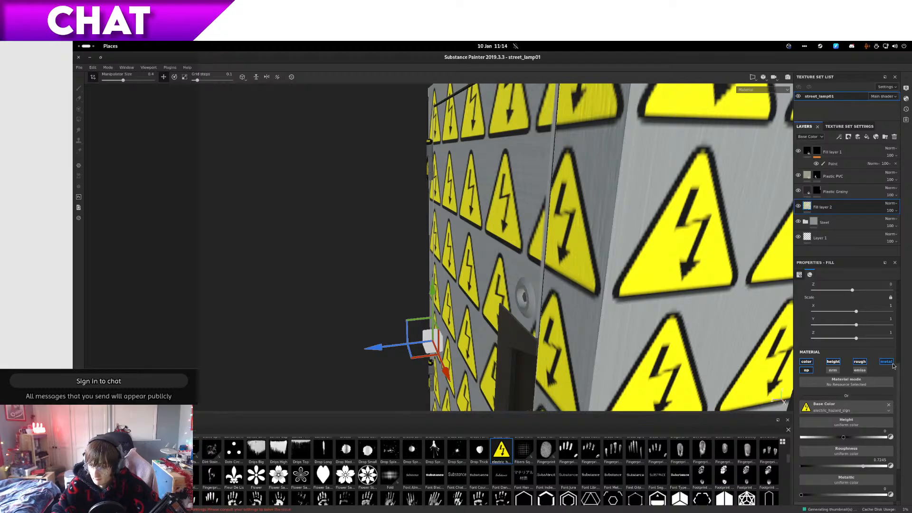
{"action": "left_click", "coordinate": [834, 363]}
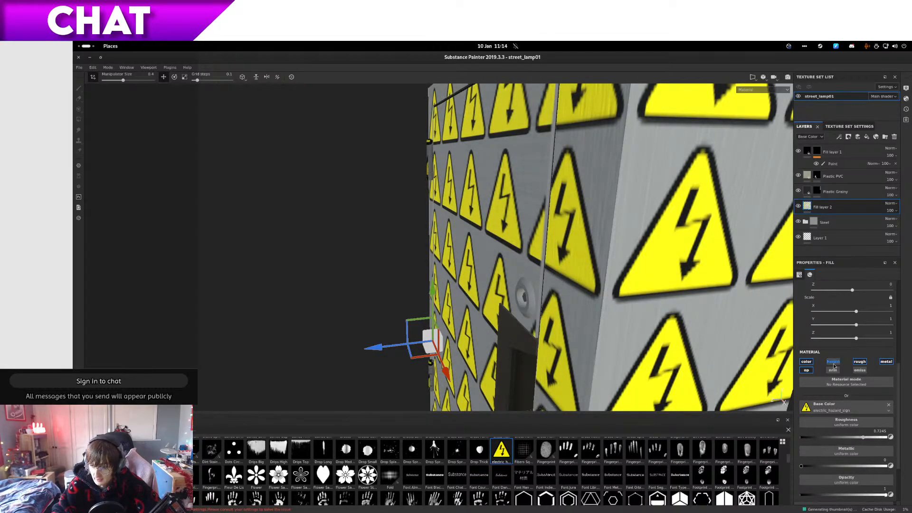
{"action": "left_click", "coordinate": [834, 362]}
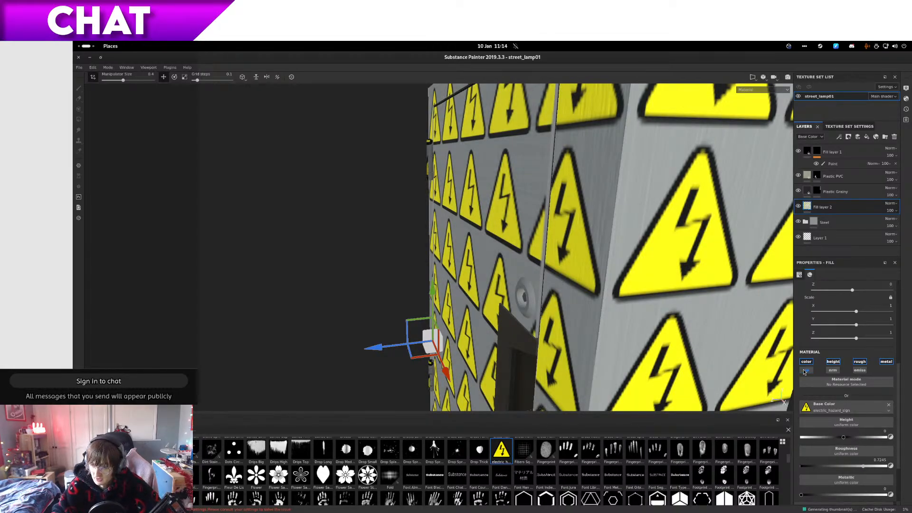
Step: Keep the fill's UV rotation at 0 and collapse its 3D projection settings
{"action": "scroll", "coordinate": [898, 392], "scroll_direction": "up", "scroll_amount": 5}
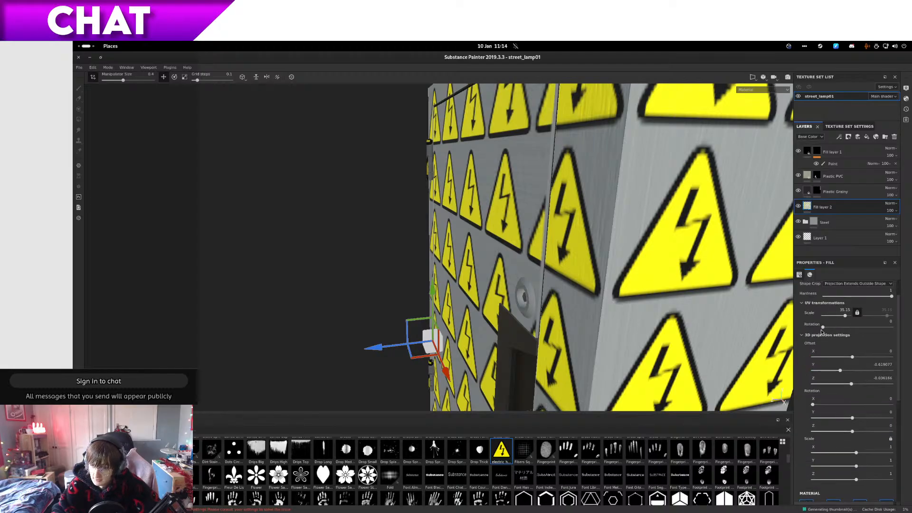
{"action": "mouse_move", "coordinate": [824, 327]}
{"action": "left_mouse_down"}
{"action": "mouse_move", "coordinate": [835, 327]}
{"action": "mouse_move", "coordinate": [823, 327]}
{"action": "left_mouse_up"}
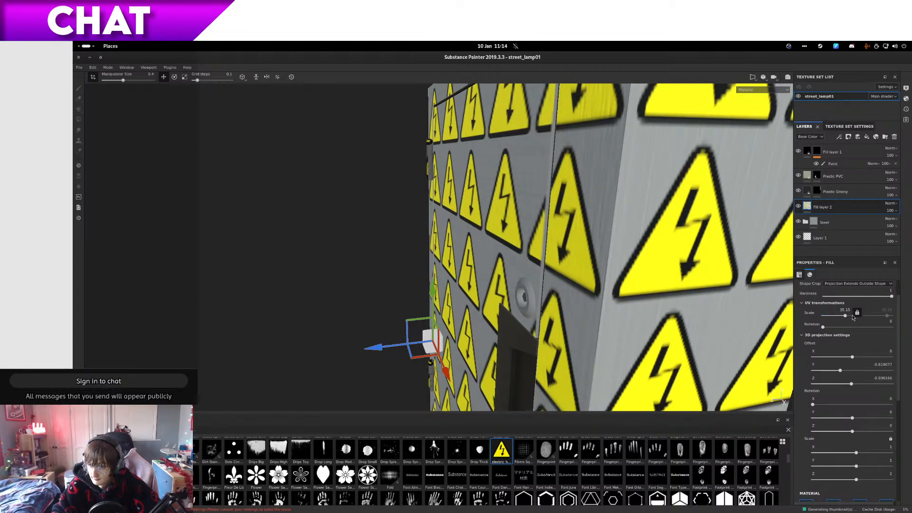
{"action": "left_click", "coordinate": [803, 336]}
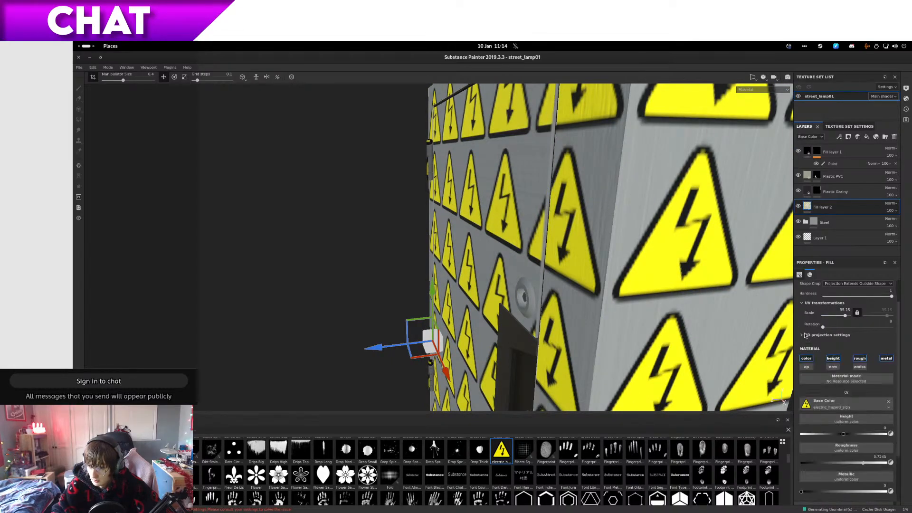
Step: Try UV projection with UV wrap set to None on the hazard sign fill layer
{"action": "scroll", "coordinate": [805, 335], "scroll_direction": "up", "scroll_amount": 2}
{"action": "left_click", "coordinate": [848, 298]}
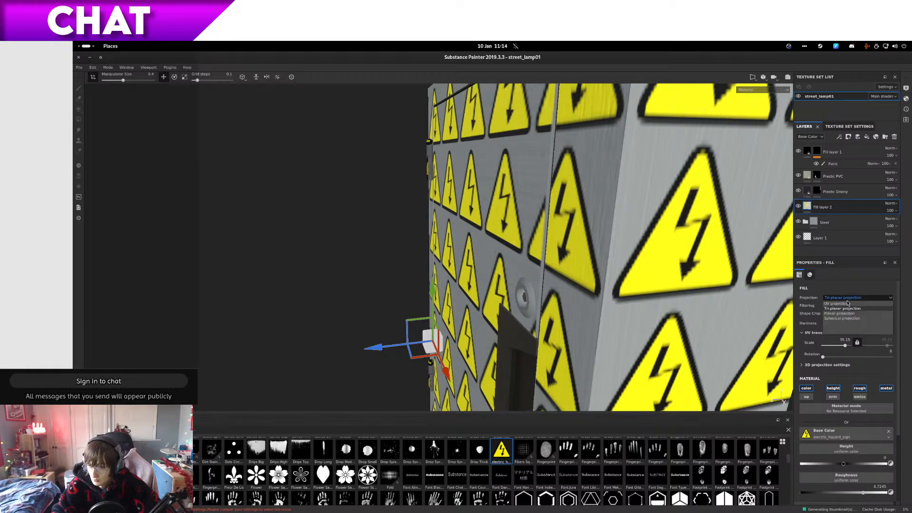
{"action": "left_click", "coordinate": [849, 304]}
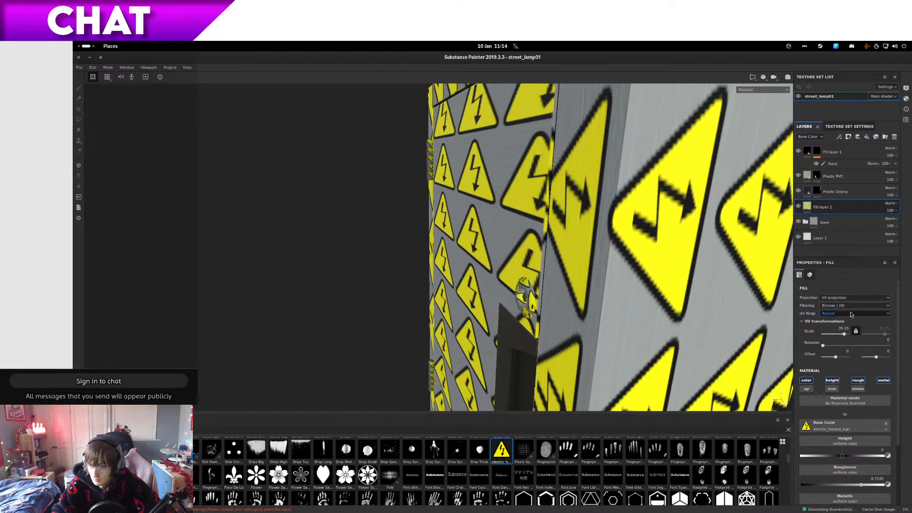
{"action": "left_click", "coordinate": [848, 314]}
{"action": "left_click", "coordinate": [849, 320]}
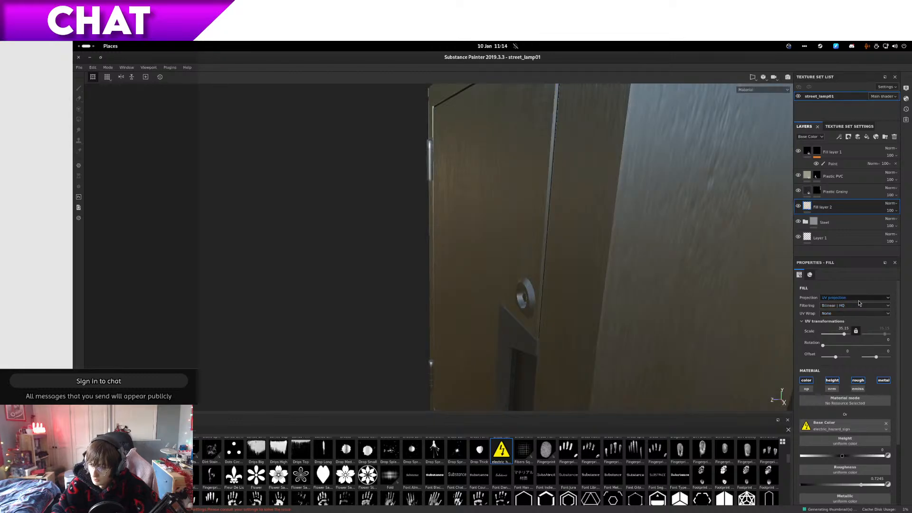
Step: Switch the hazard sign fill to planar projection and enable its opacity channel
{"action": "left_click", "coordinate": [859, 298]}
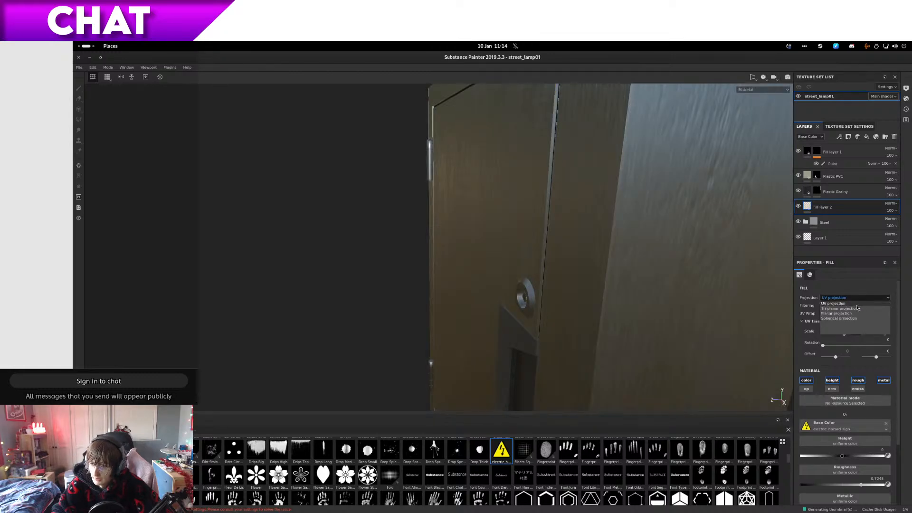
{"action": "left_click", "coordinate": [851, 314]}
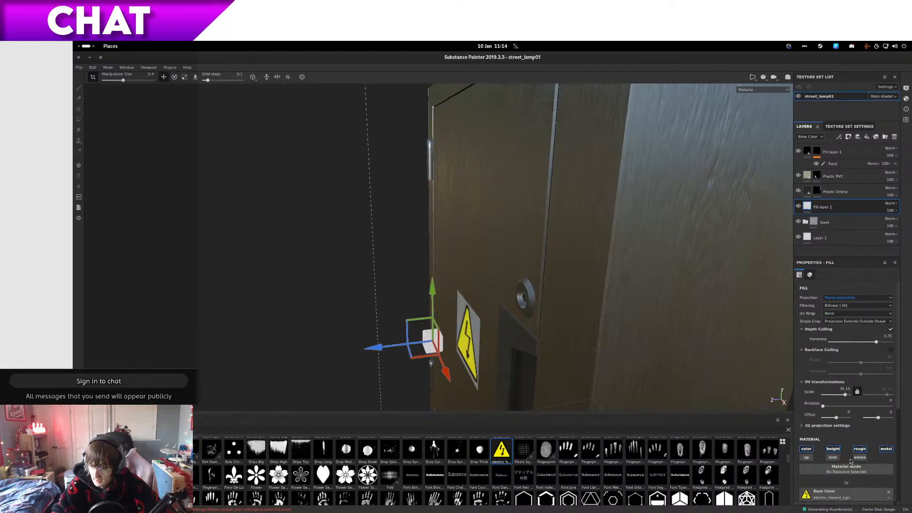
{"action": "left_click", "coordinate": [807, 458]}
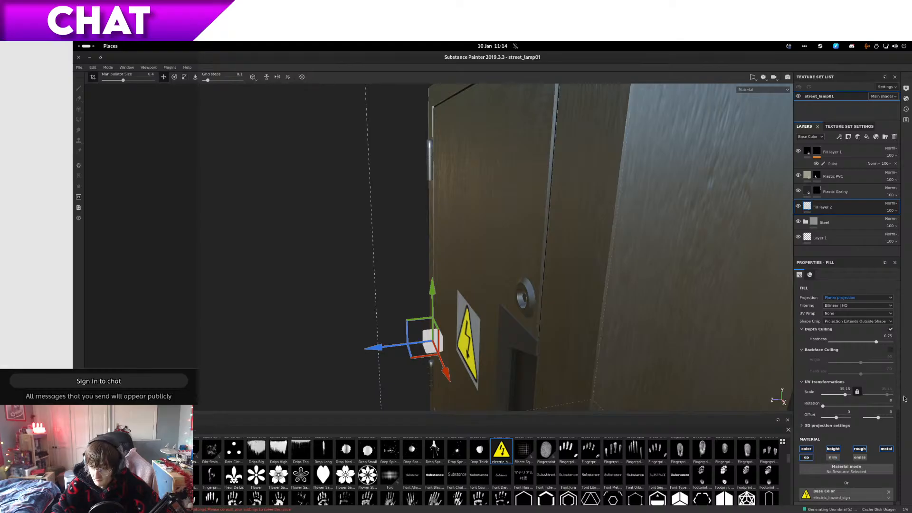
Step: Move the planar projection so the hazard sign sits on the upper part of the door
{"action": "left_click_drag", "start_coordinate": [368, 352], "coordinate": [506, 290]}
{"action": "left_click_drag", "start_coordinate": [452, 285], "coordinate": [454, 128]}
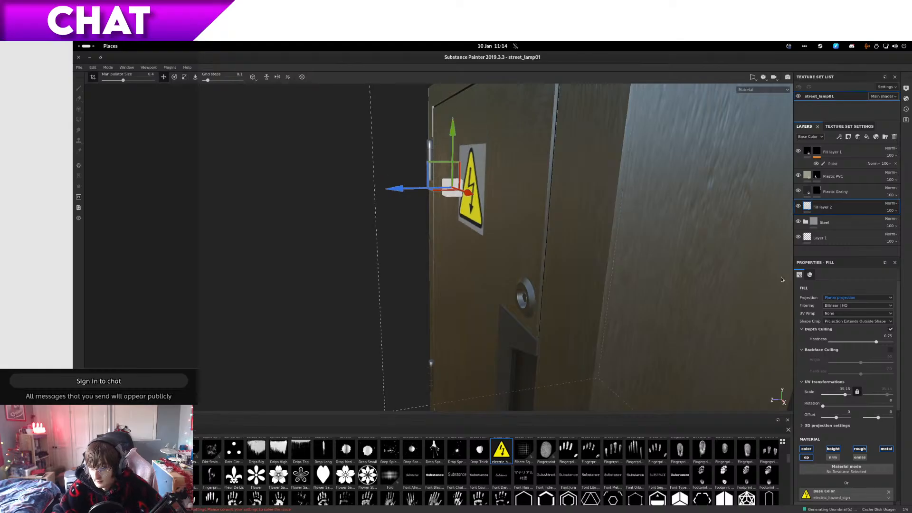
Step: Try tri-planar projection on the hazard sign fill again and return it to planar projection
{"action": "left_click", "coordinate": [839, 298]}
{"action": "left_click", "coordinate": [843, 308]}
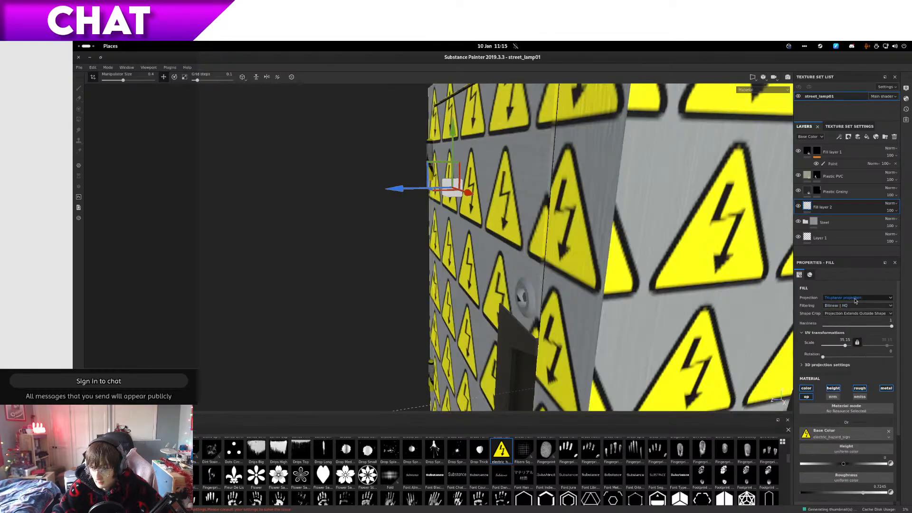
{"action": "left_click", "coordinate": [851, 298]}
{"action": "left_click", "coordinate": [855, 315]}
Step: Enlarge the hazard sign with a UV scale of about 16.52 and move it to the door's centre-left, beside the recessed handle
{"action": "left_click_drag", "start_coordinate": [494, 214], "coordinate": [525, 215], "text": "alt"}
{"action": "scroll", "coordinate": [525, 214], "scroll_direction": "up", "scroll_amount": 3}
{"action": "scroll", "coordinate": [525, 214], "scroll_direction": "down", "scroll_amount": 5}
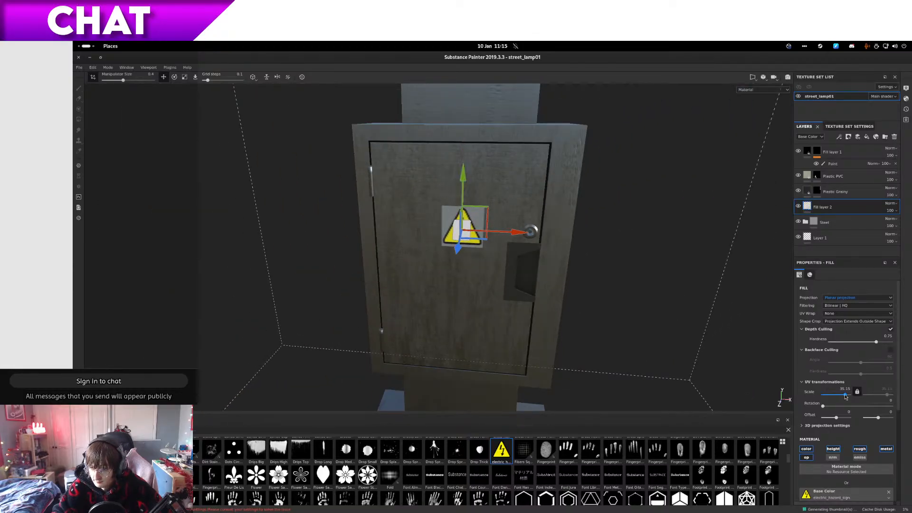
{"action": "left_click_drag", "start_coordinate": [845, 395], "coordinate": [844, 399]}
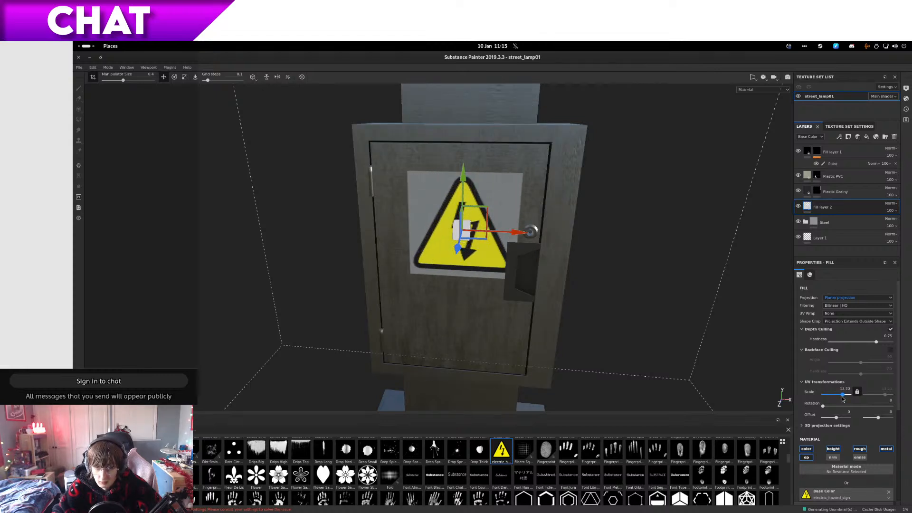
{"action": "left_click_drag", "start_coordinate": [526, 236], "coordinate": [511, 236]}
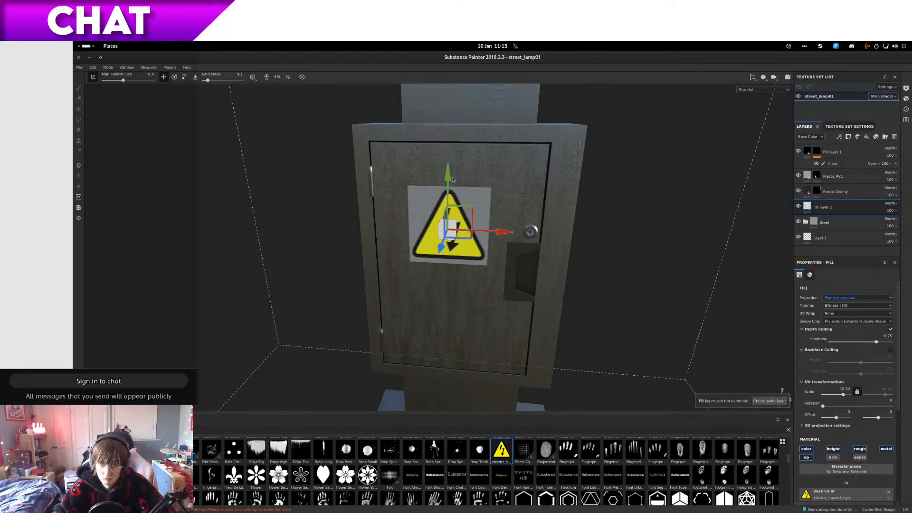
{"action": "mouse_move", "coordinate": [453, 180]}
{"action": "left_mouse_down"}
{"action": "mouse_move", "coordinate": [454, 194]}
{"action": "mouse_move", "coordinate": [455, 159]}
{"action": "mouse_move", "coordinate": [451, 227]}
{"action": "left_mouse_up"}
{"action": "mouse_move", "coordinate": [503, 278]}
{"action": "left_mouse_down"}
{"action": "mouse_move", "coordinate": [492, 277]}
{"action": "mouse_move", "coordinate": [505, 275]}
{"action": "left_mouse_up"}
Step: Check the options of the electric_hazard_sign asset in the shelf and reload the resource
{"action": "right_click", "coordinate": [500, 451]}
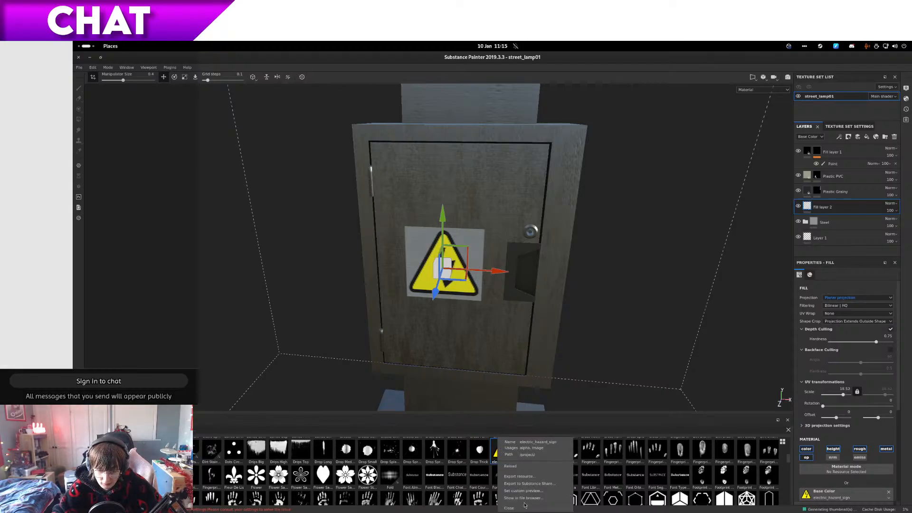
{"action": "left_click", "coordinate": [494, 472]}
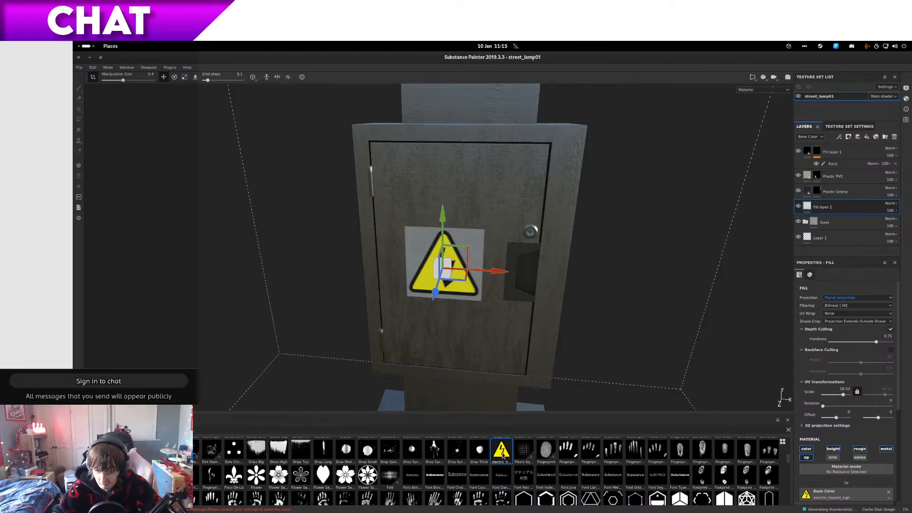
{"action": "right_click", "coordinate": [511, 457]}
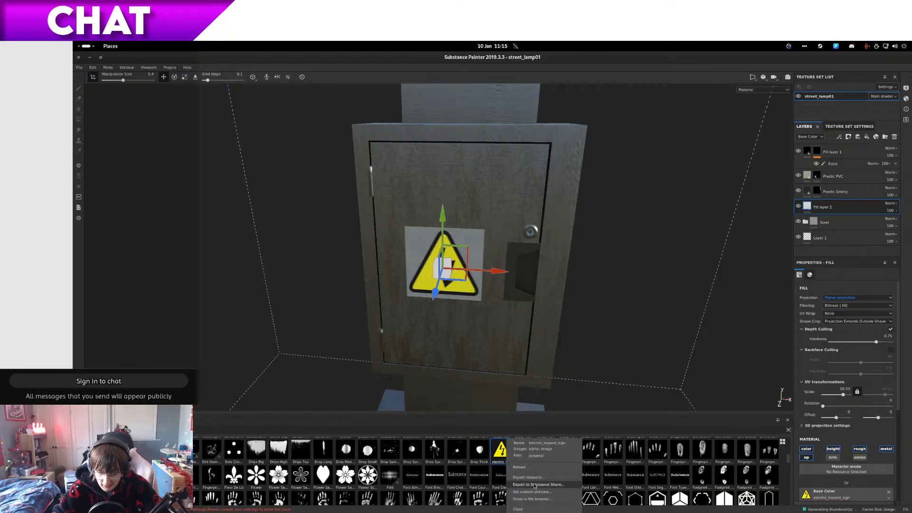
{"action": "left_click", "coordinate": [498, 464]}
{"action": "right_click", "coordinate": [498, 462]}
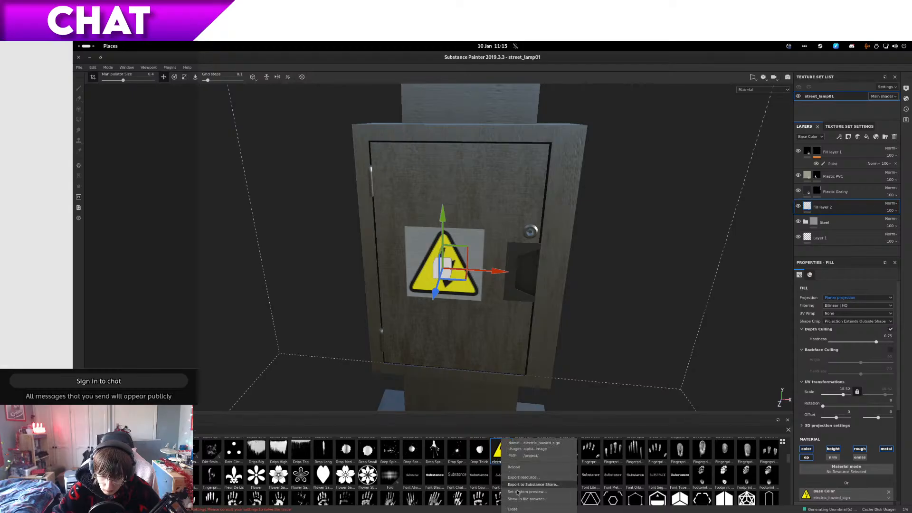
{"action": "left_click", "coordinate": [497, 457]}
{"action": "right_click", "coordinate": [497, 458]}
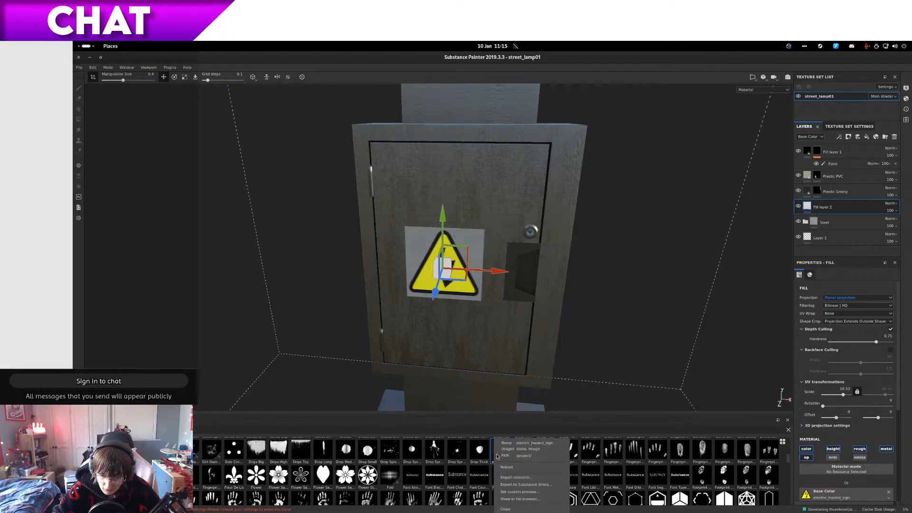
{"action": "left_click", "coordinate": [520, 467]}
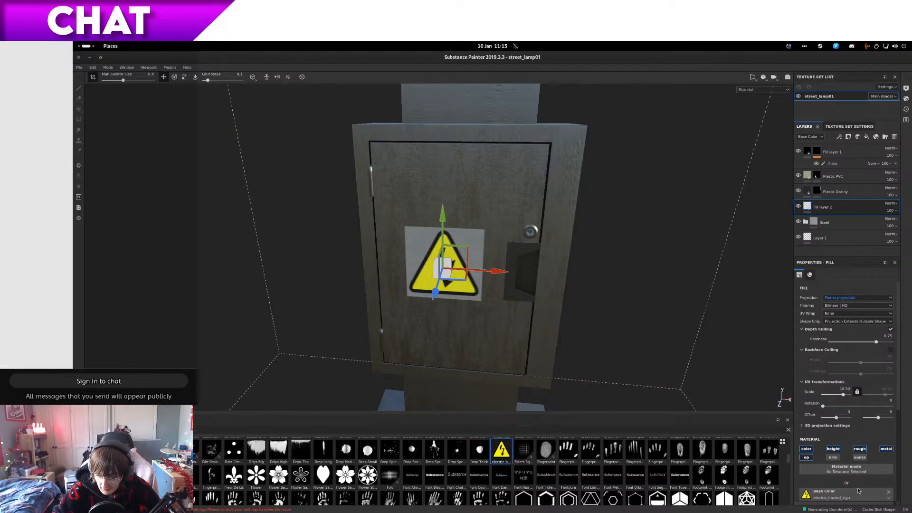
Step: Limit the shelf to the project's own resources and look through the hazard sign asset's options
{"action": "right_click", "coordinate": [497, 447]}
{"action": "left_click", "coordinate": [492, 449]}
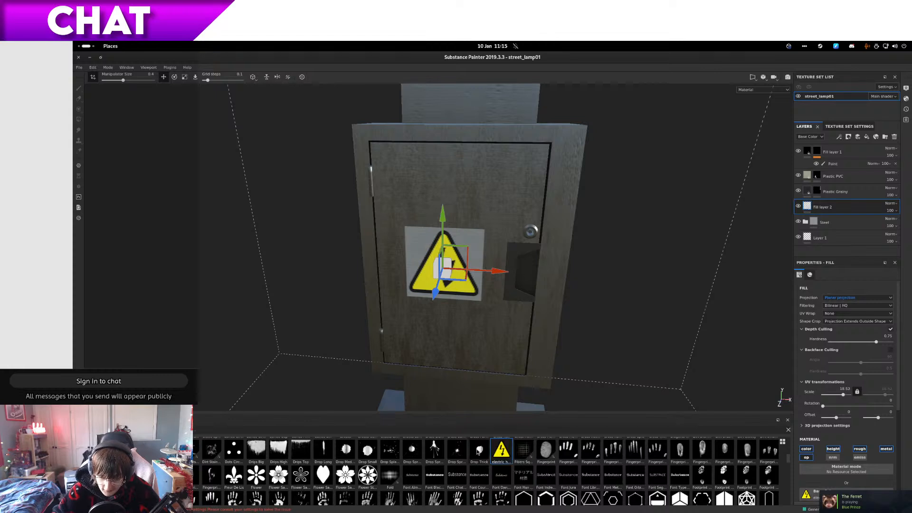
{"action": "right_click", "coordinate": [497, 450]}
{"action": "left_click", "coordinate": [497, 450]}
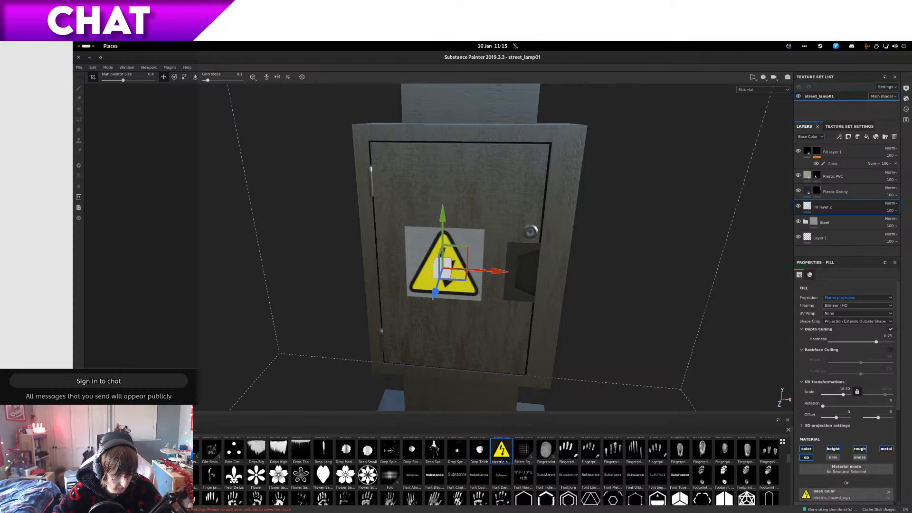
{"action": "left_click", "coordinate": [181, 456]}
{"action": "left_click", "coordinate": [180, 471]}
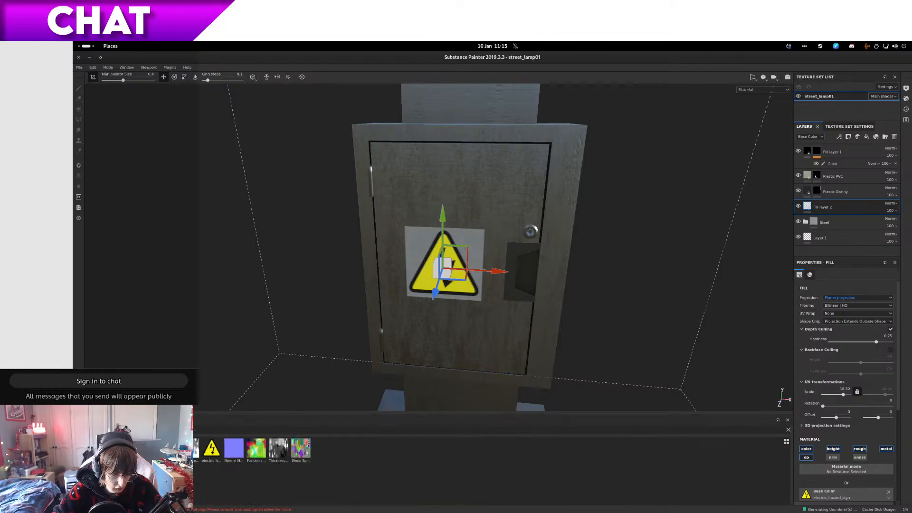
{"action": "right_click", "coordinate": [219, 458]}
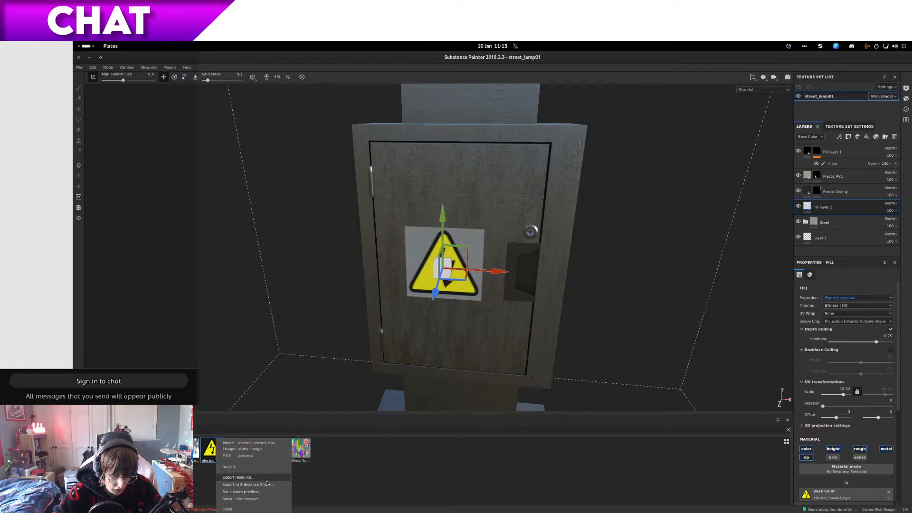
{"action": "left_click", "coordinate": [318, 488]}
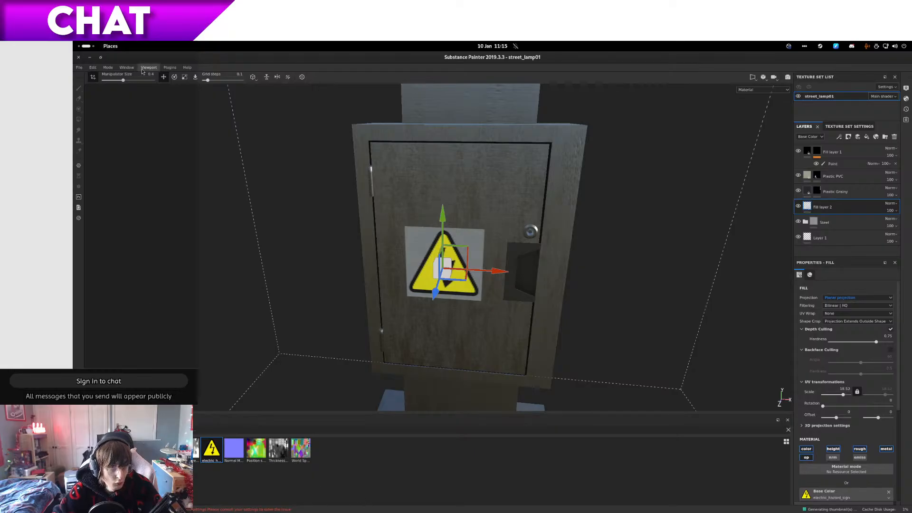
Step: Begin a new resource import and add electric_hazard_sign.png to it
{"action": "left_click", "coordinate": [108, 67]}
{"action": "mouse_move", "coordinate": [79, 67]}
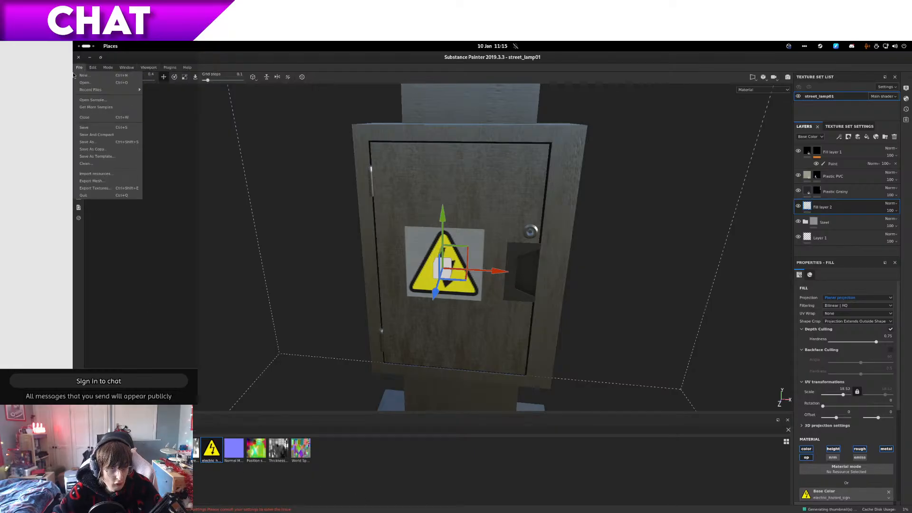
{"action": "left_click", "coordinate": [95, 174]}
{"action": "left_click", "coordinate": [523, 200]}
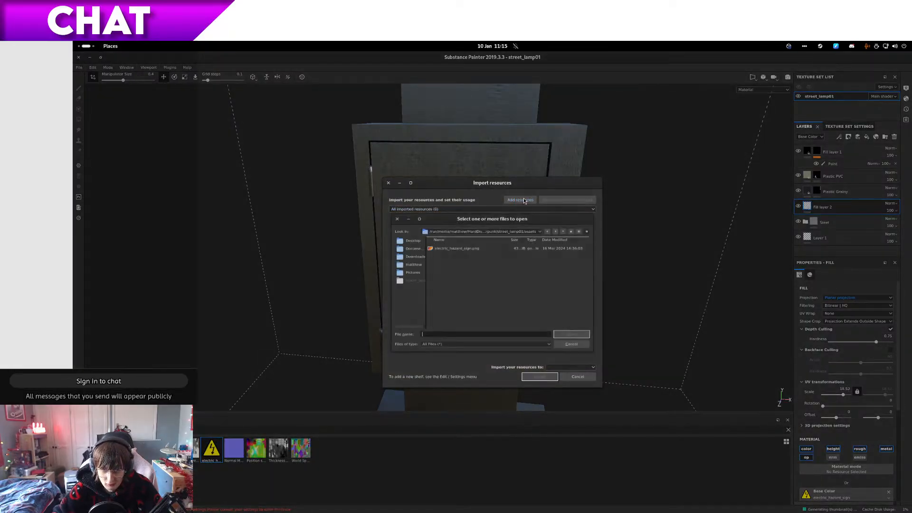
{"action": "double_click", "coordinate": [449, 249]}
Step: Set the hazard sign's usage to texture and import it into the street_lamp01 project
{"action": "left_click", "coordinate": [573, 219]}
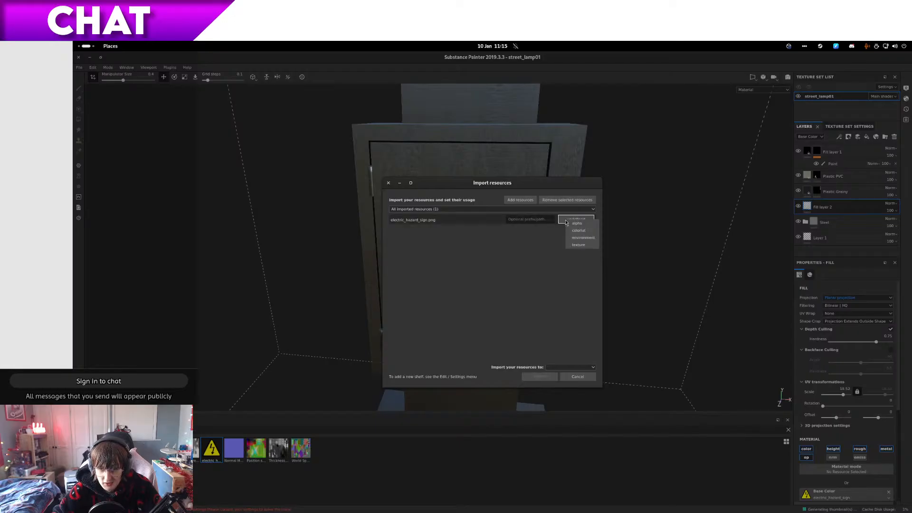
{"action": "left_click", "coordinate": [587, 247]}
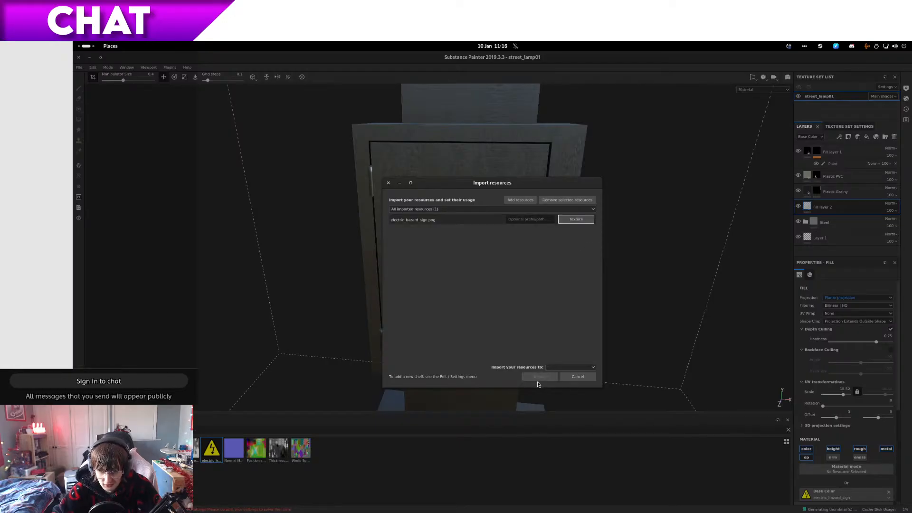
{"action": "left_click", "coordinate": [477, 240]}
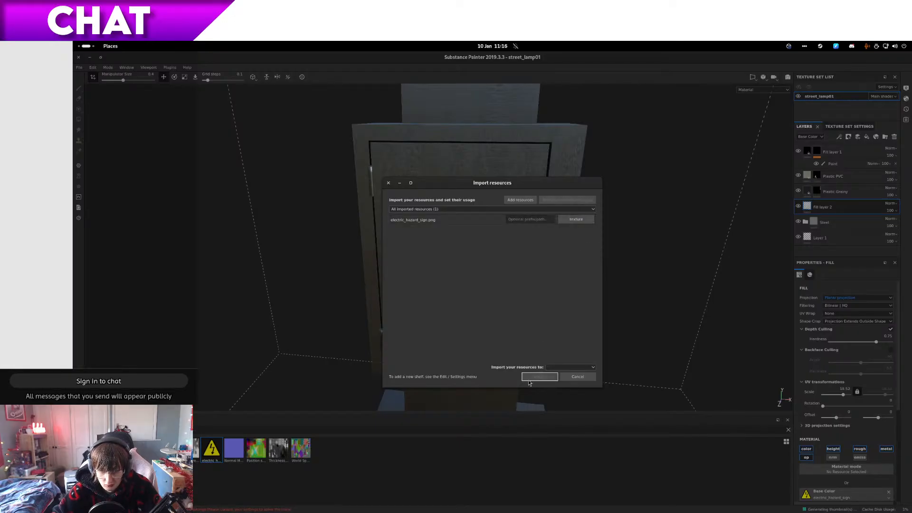
{"action": "left_click", "coordinate": [570, 368]}
{"action": "left_click", "coordinate": [566, 383]}
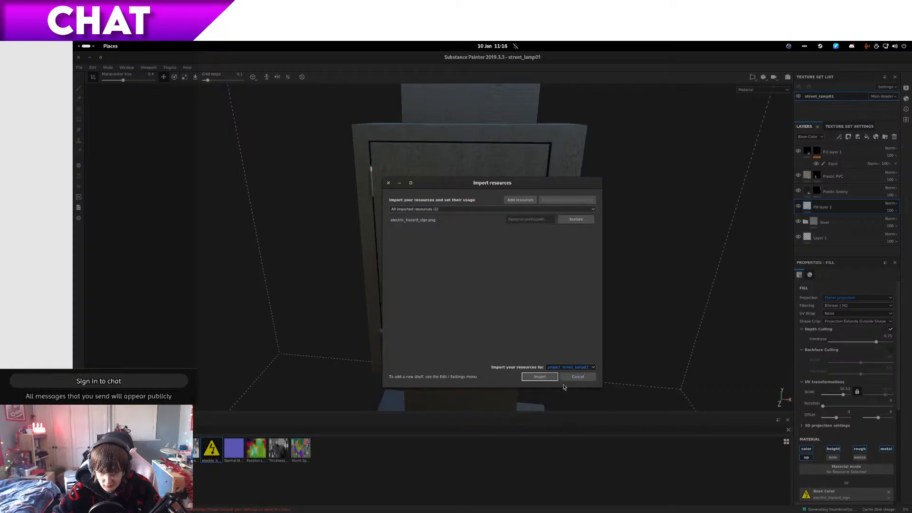
{"action": "left_click", "coordinate": [541, 378]}
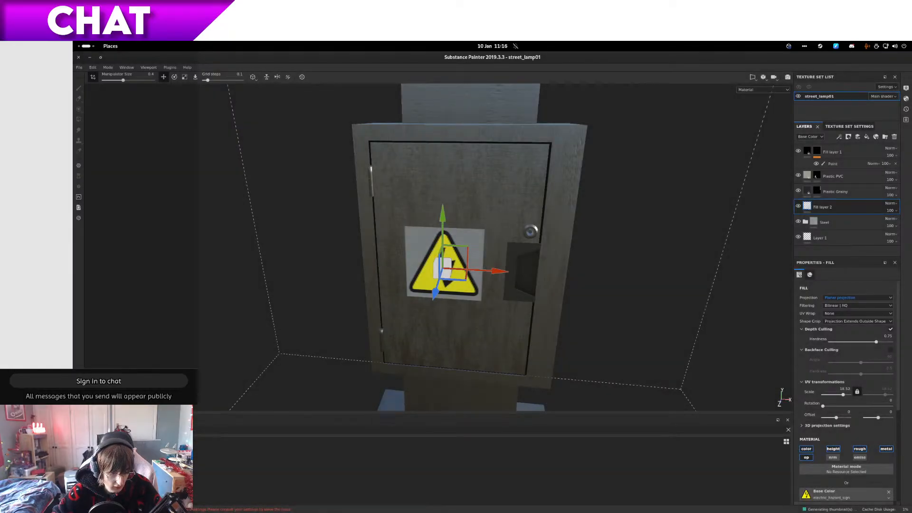
Step: Assign the imported electric_hazard_sign texture to the fill layer's base color
{"action": "left_click_drag", "start_coordinate": [166, 463], "coordinate": [830, 497]}
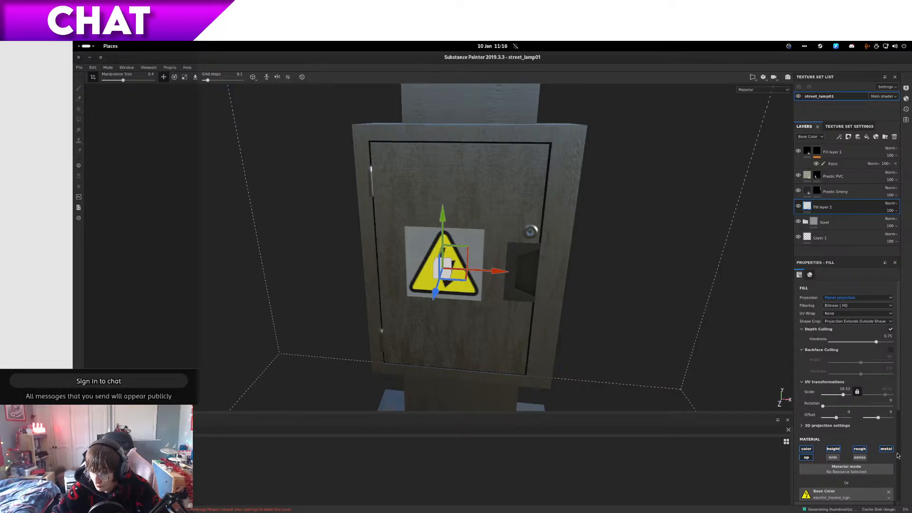
Step: Try electric_hazard_sign as the fill's opacity map and remove it from the opacity channel
{"action": "scroll", "coordinate": [898, 456], "scroll_direction": "down", "scroll_amount": 3}
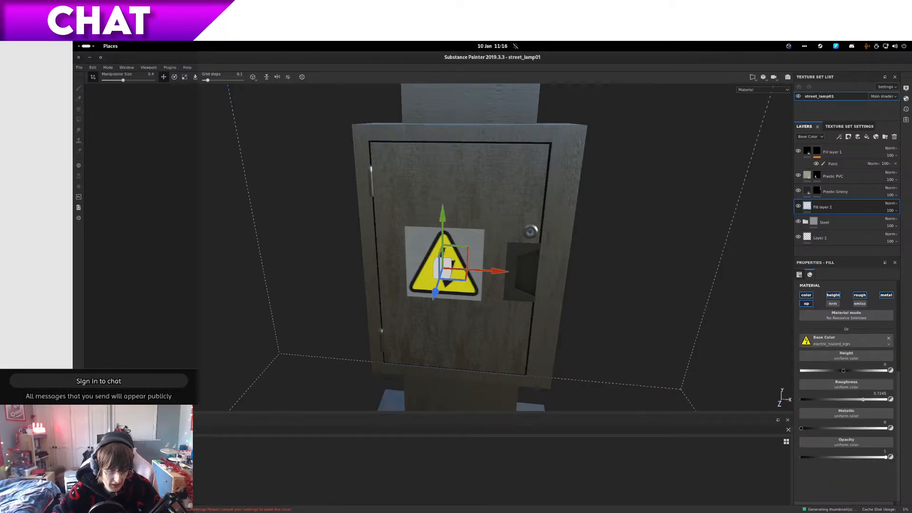
{"action": "left_click_drag", "start_coordinate": [763, 413], "coordinate": [826, 445]}
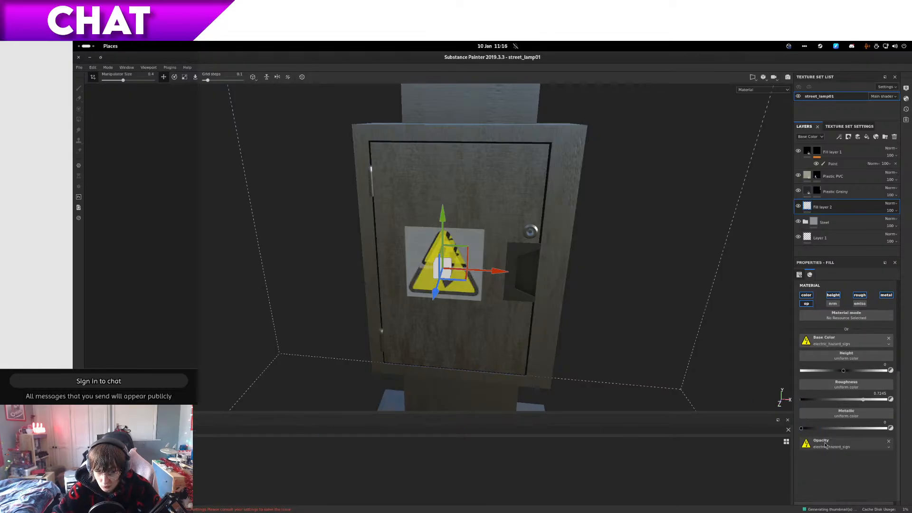
{"action": "left_click", "coordinate": [889, 441]}
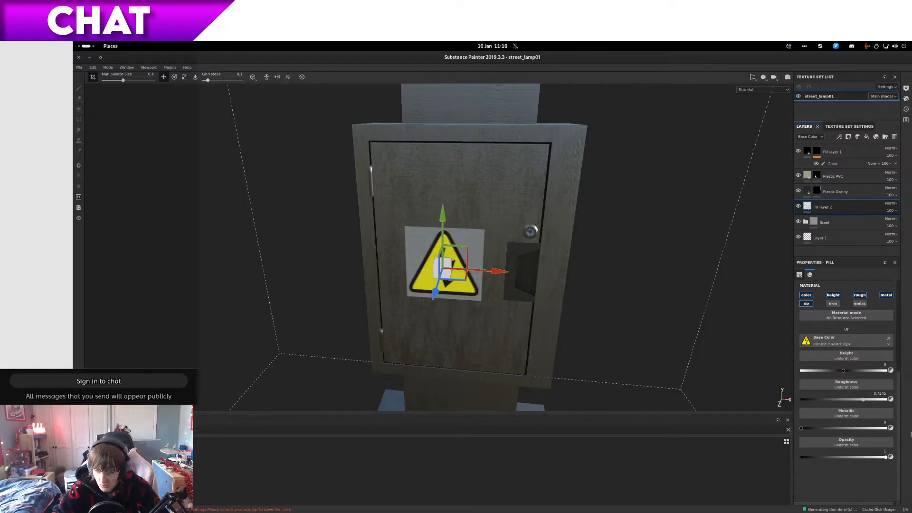
{"action": "scroll", "coordinate": [901, 340], "scroll_direction": "up", "scroll_amount": 3}
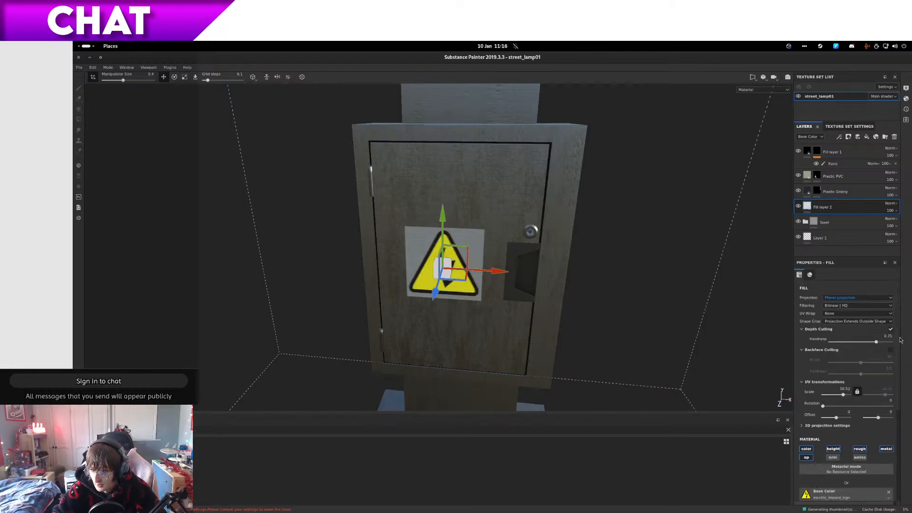
{"action": "scroll", "coordinate": [899, 335], "scroll_direction": "down", "scroll_amount": 1}
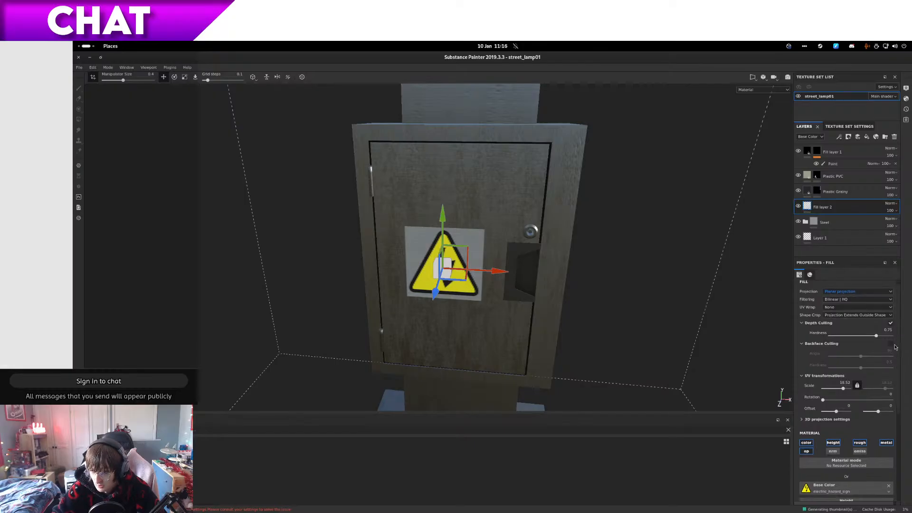
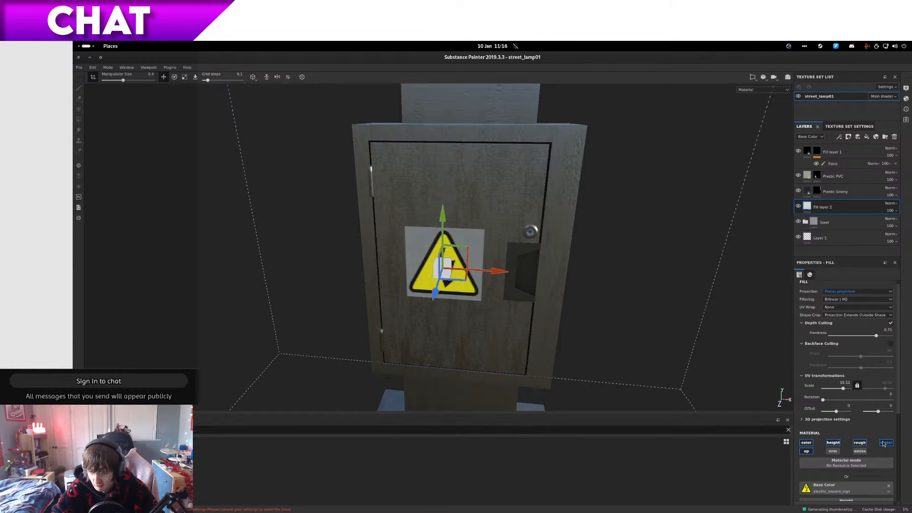
Step: Reselect the electric_hazard_sign resource for the fill layer's base color and open its color space options
{"action": "left_click", "coordinate": [886, 443]}
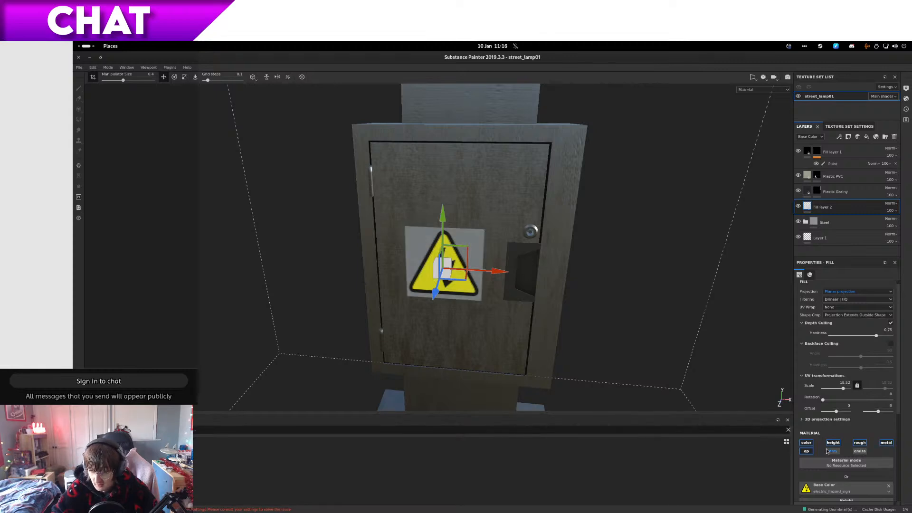
{"action": "left_click", "coordinate": [809, 444]}
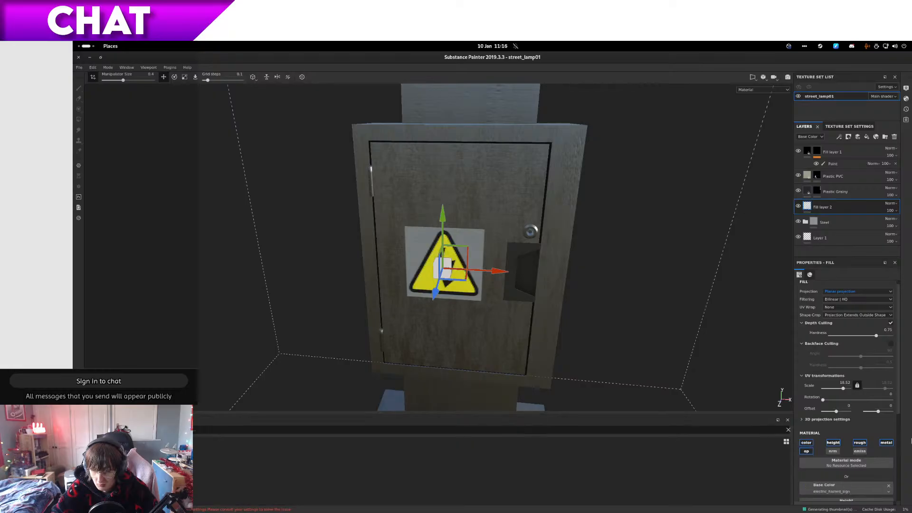
{"action": "scroll", "coordinate": [901, 446], "scroll_direction": "down", "scroll_amount": 3}
{"action": "left_click_drag", "start_coordinate": [901, 455], "coordinate": [900, 454]}
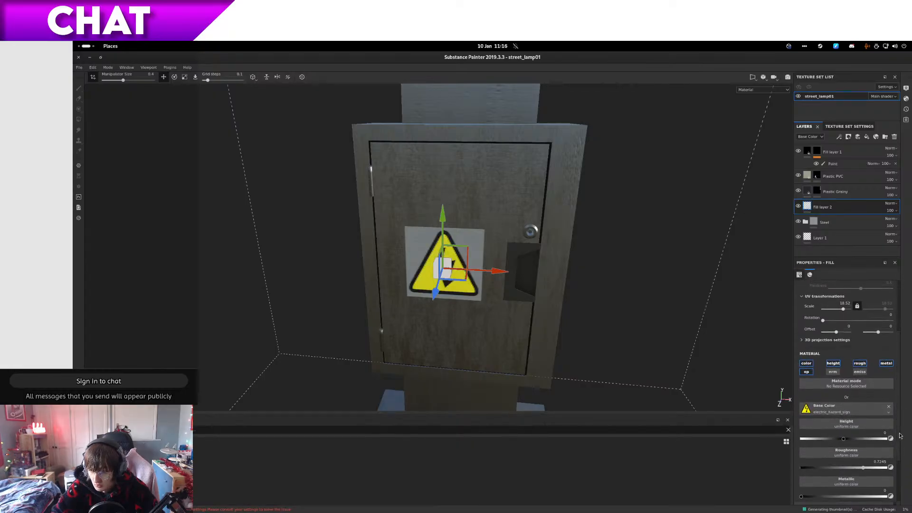
{"action": "left_click", "coordinate": [891, 417]}
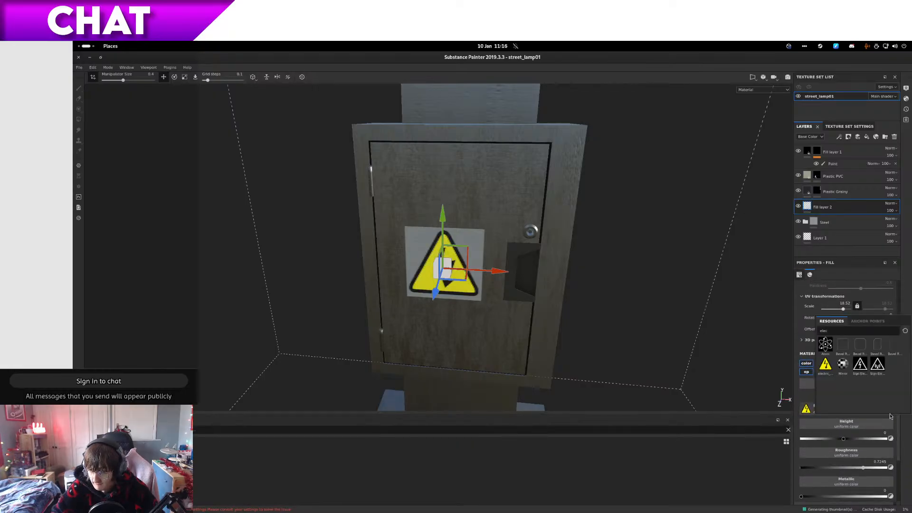
{"action": "left_click", "coordinate": [827, 365]}
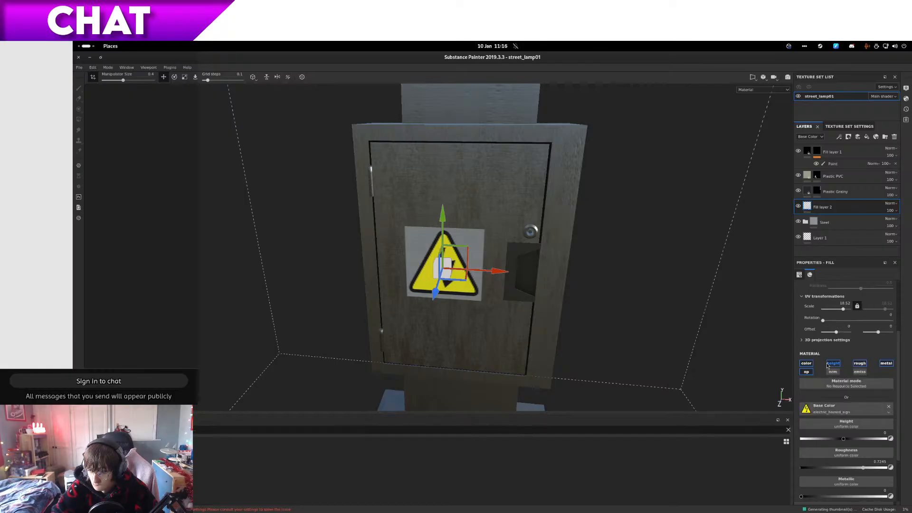
{"action": "left_click", "coordinate": [889, 413]}
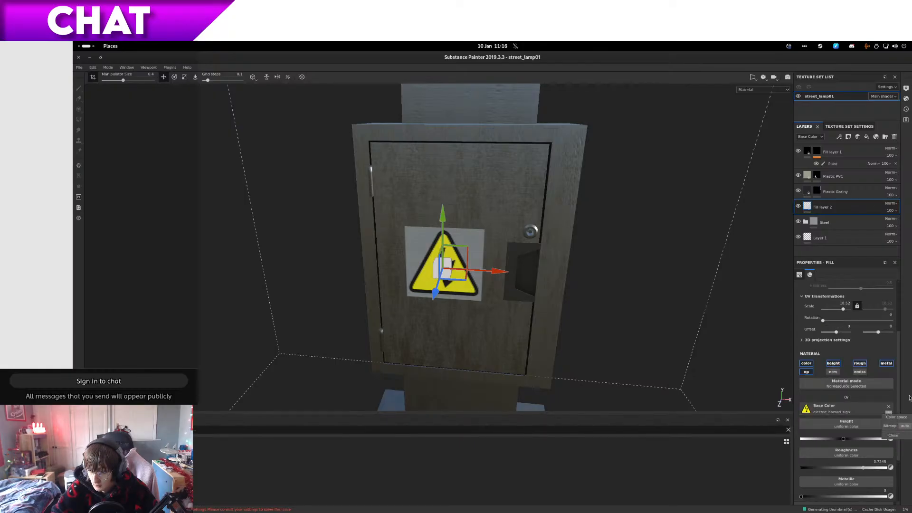
{"action": "left_click", "coordinate": [895, 436]}
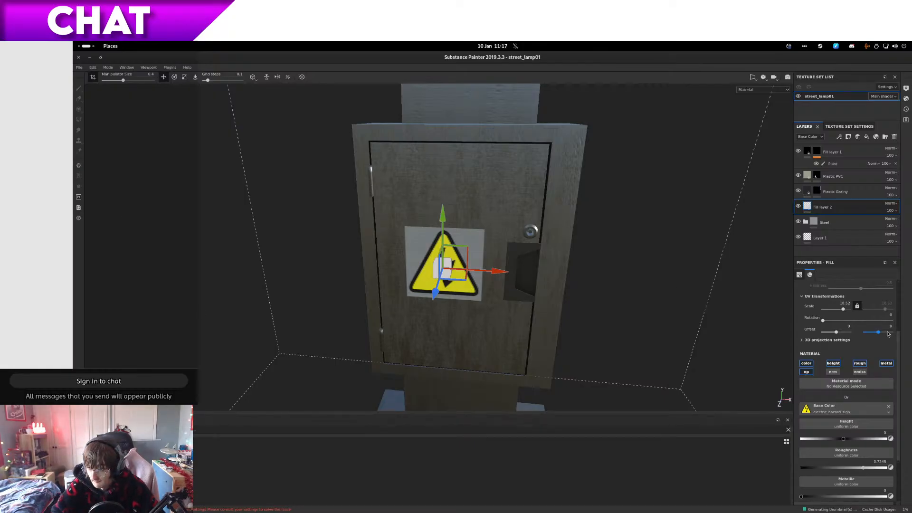
Step: Set the hazard sign fill's roughness to about 0.21 and check its gloss up close on the door
{"action": "scroll", "coordinate": [902, 337], "scroll_direction": "up", "scroll_amount": 1}
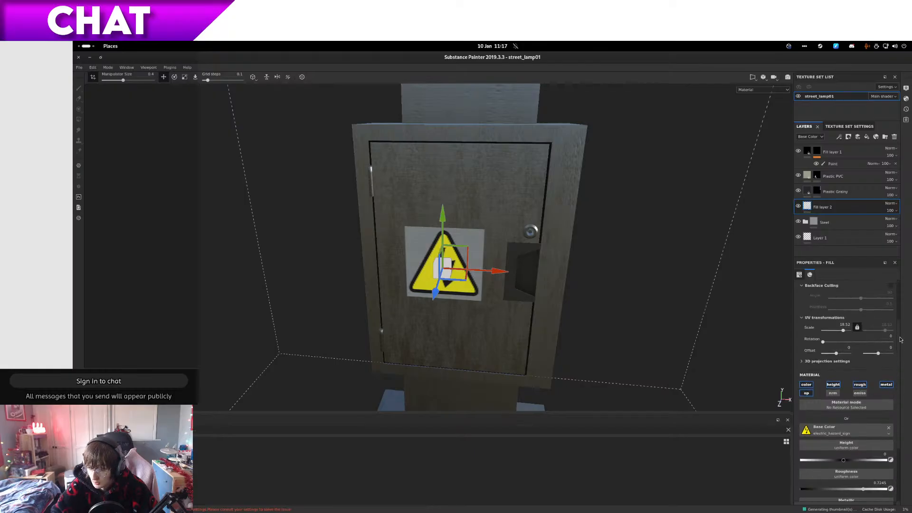
{"action": "scroll", "coordinate": [898, 357], "scroll_direction": "down", "scroll_amount": 3}
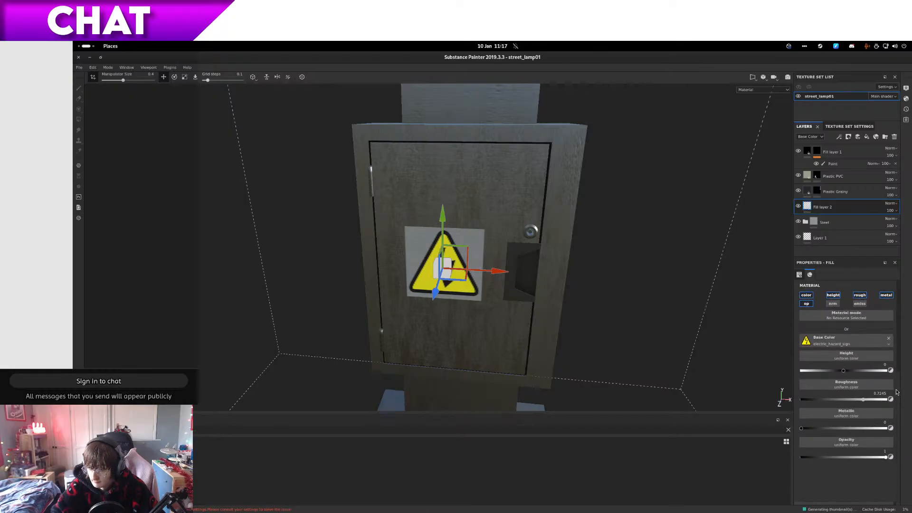
{"action": "left_click_drag", "start_coordinate": [866, 401], "coordinate": [826, 410]}
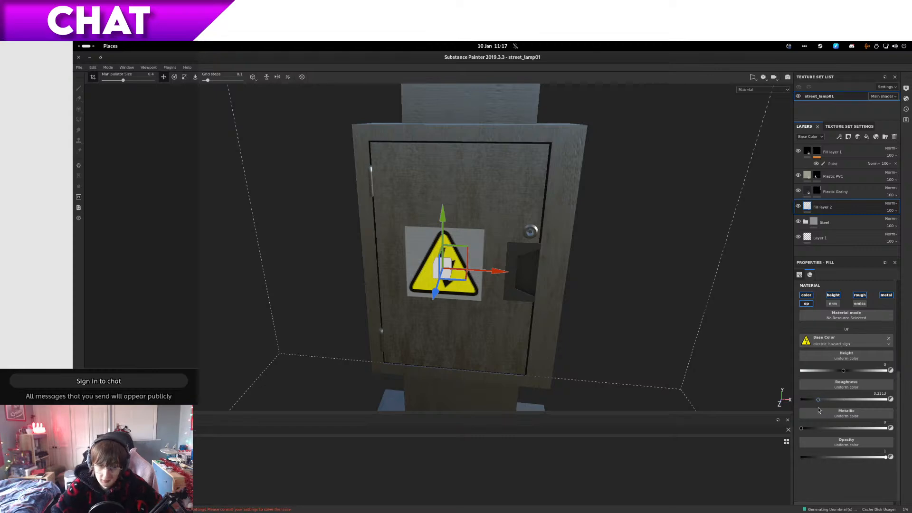
{"action": "scroll", "coordinate": [523, 238], "scroll_direction": "down", "scroll_amount": 1}
{"action": "scroll", "coordinate": [524, 238], "scroll_direction": "up", "scroll_amount": 6}
{"action": "left_click_drag", "start_coordinate": [499, 243], "coordinate": [529, 278], "text": "alt"}
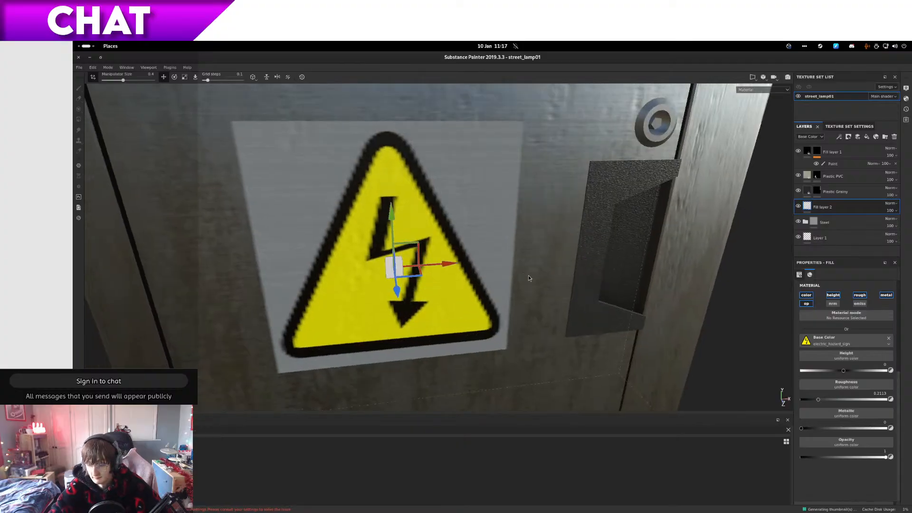
{"action": "scroll", "coordinate": [529, 278], "scroll_direction": "down", "scroll_amount": 5}
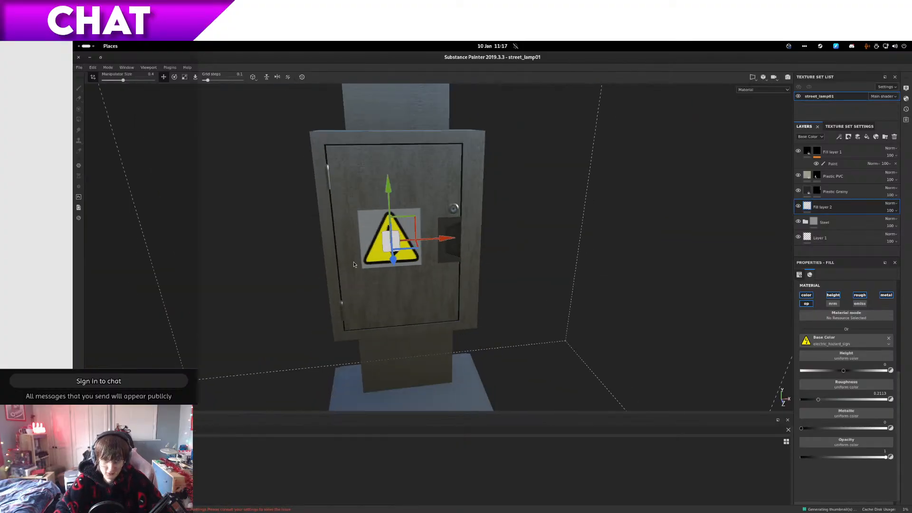
Step: Try a Y scale of 1.3 in the 3D projection settings and reset it to 1
{"action": "left_click_drag", "start_coordinate": [354, 265], "coordinate": [589, 288], "text": "alt"}
{"action": "scroll", "coordinate": [839, 353], "scroll_direction": "up", "scroll_amount": 5}
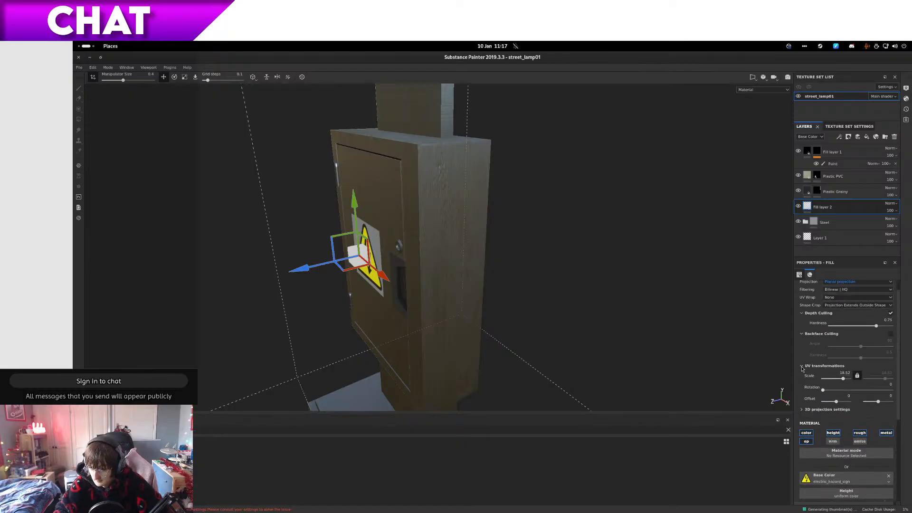
{"action": "left_click", "coordinate": [803, 410]}
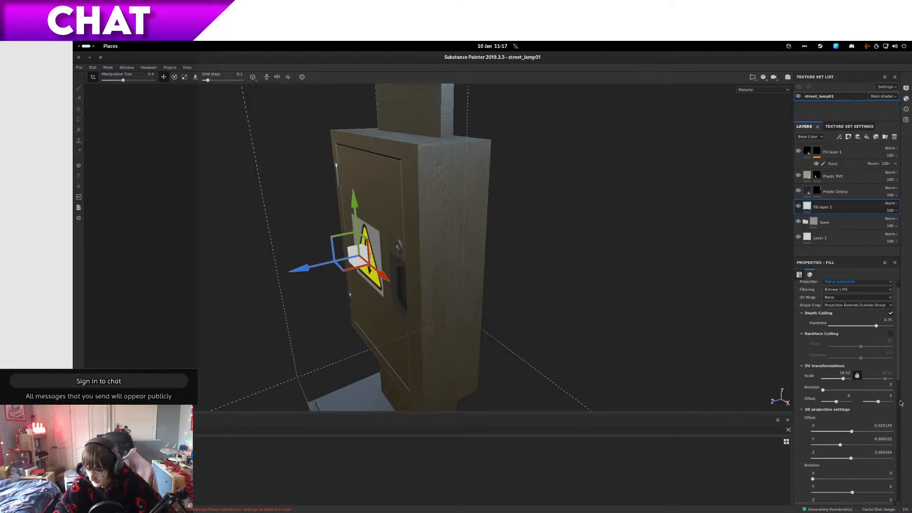
{"action": "scroll", "coordinate": [901, 403], "scroll_direction": "down", "scroll_amount": 5}
{"action": "left_click_drag", "start_coordinate": [856, 397], "coordinate": [858, 399]}
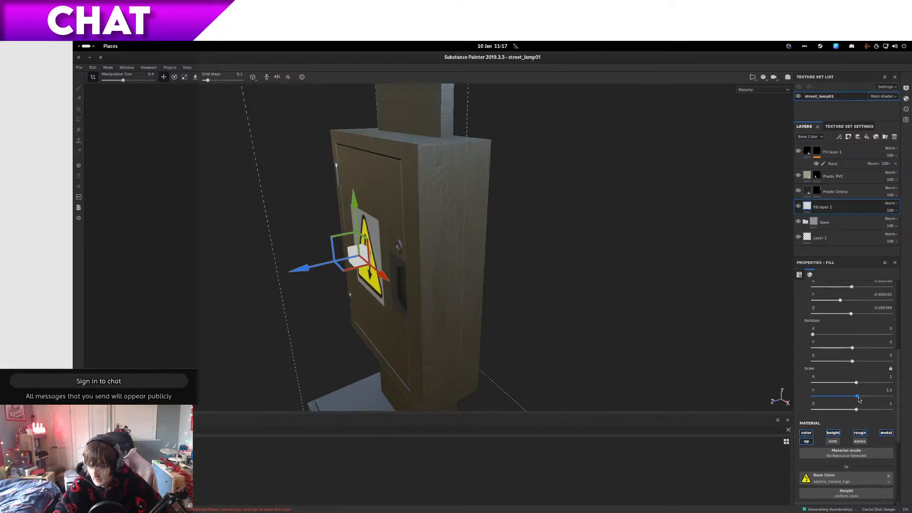
{"action": "left_click", "coordinate": [891, 391]}
{"action": "type", "text": "1"}
{"action": "key", "text": "Return"}
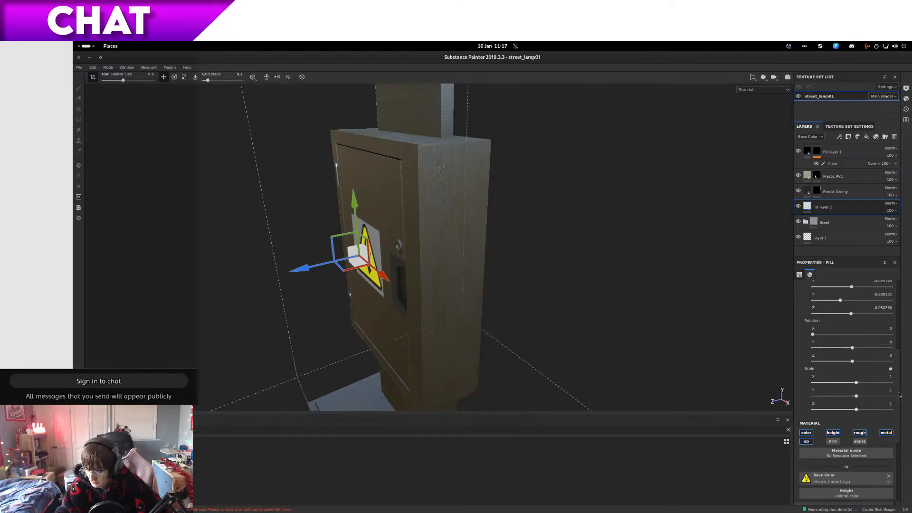
Step: Set the sign projection's Z scale to 0.13 and shift the projection inward along Z to an offset of about 0.005
{"action": "left_click_drag", "start_coordinate": [861, 413], "coordinate": [854, 418]}
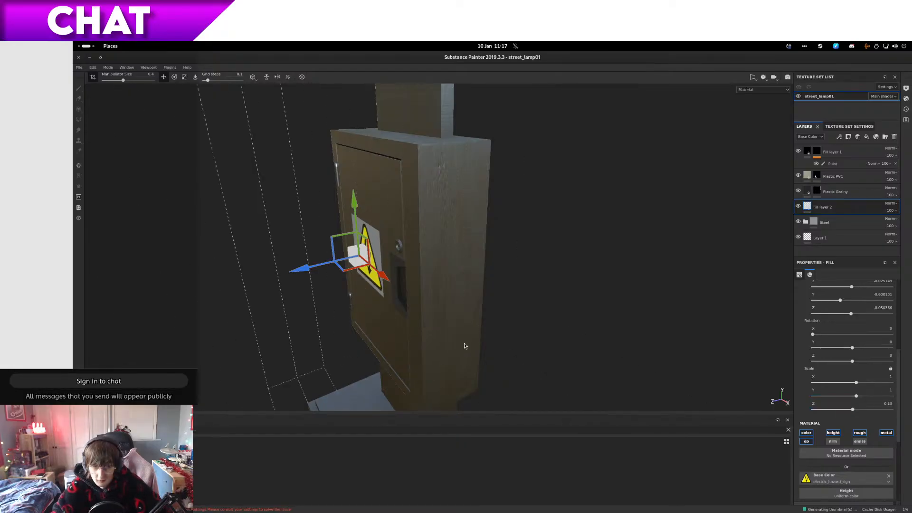
{"action": "left_click_drag", "start_coordinate": [330, 286], "coordinate": [196, 290], "text": "alt"}
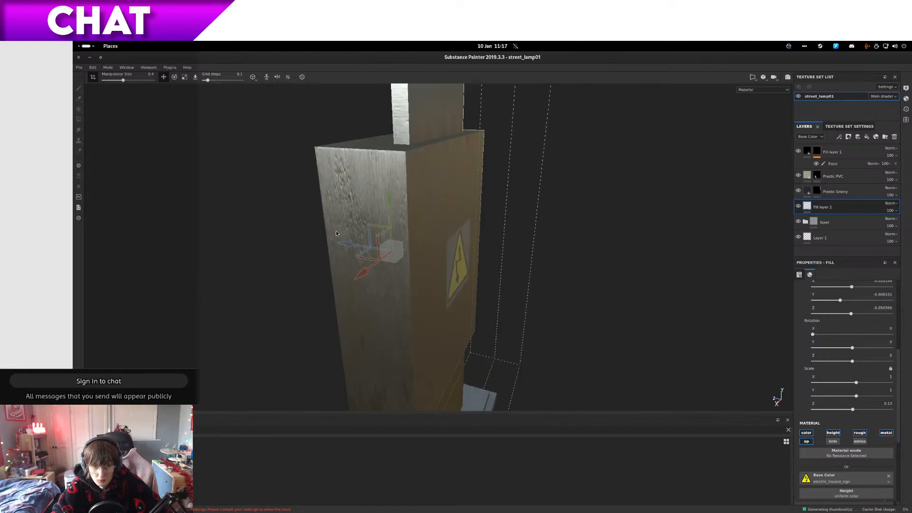
{"action": "left_click_drag", "start_coordinate": [349, 244], "coordinate": [699, 234]}
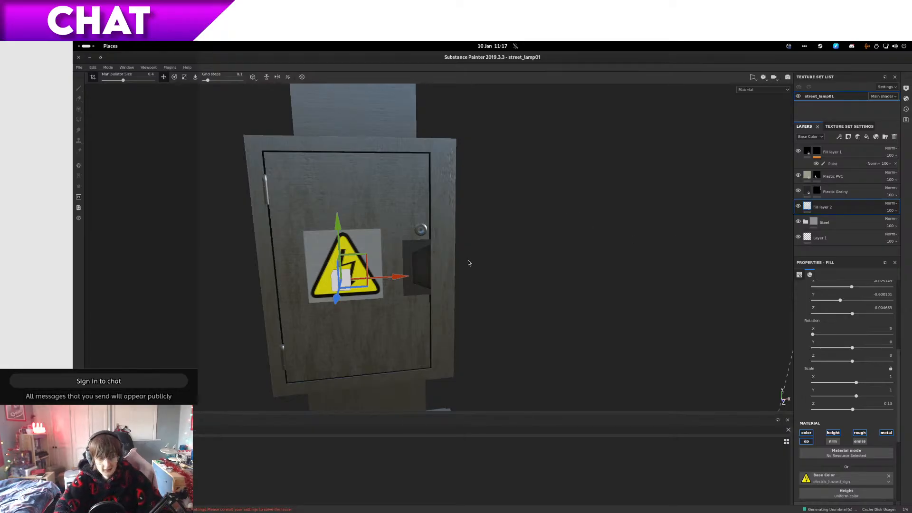
{"action": "left_click_drag", "start_coordinate": [469, 261], "coordinate": [481, 297], "text": "alt"}
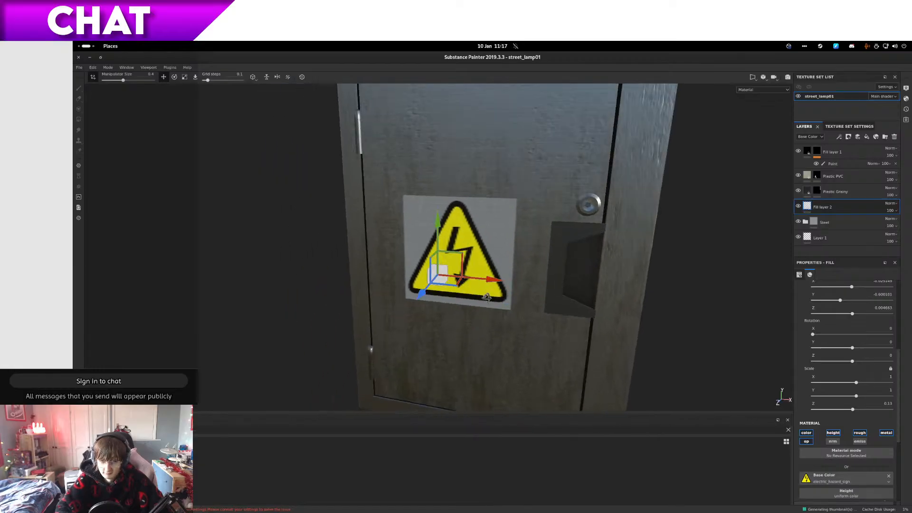
Step: Remove the electric_hazard_sign texture from Fill layer 2's base color
{"action": "scroll", "coordinate": [899, 430], "scroll_direction": "down", "scroll_amount": 4}
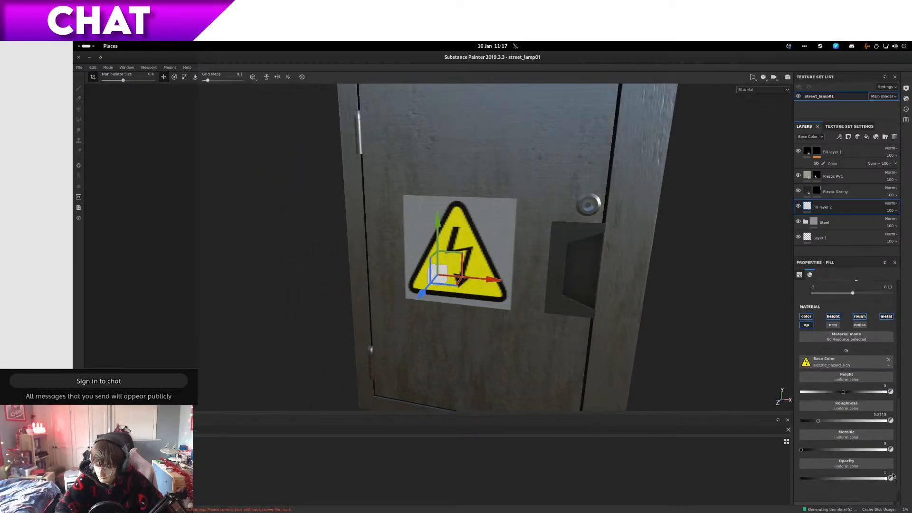
{"action": "scroll", "coordinate": [895, 465], "scroll_direction": "up", "scroll_amount": 2}
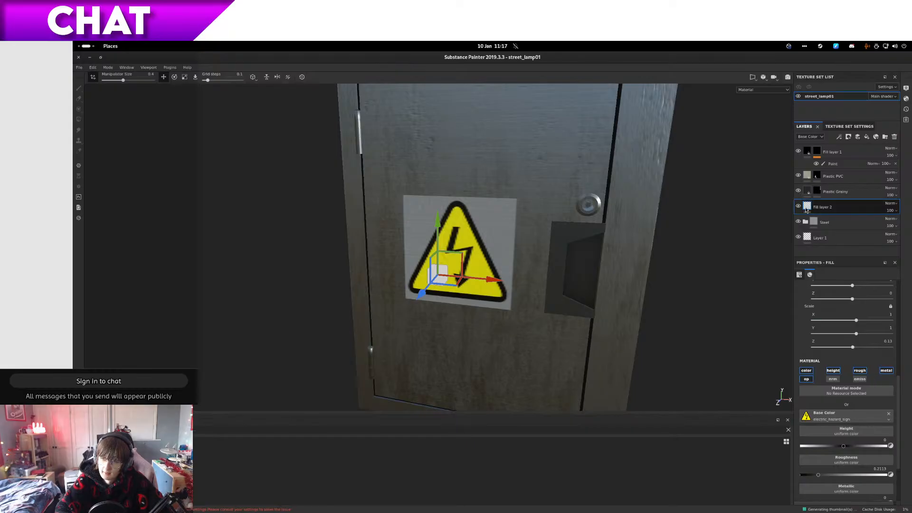
{"action": "mouse_move", "coordinate": [806, 210]}
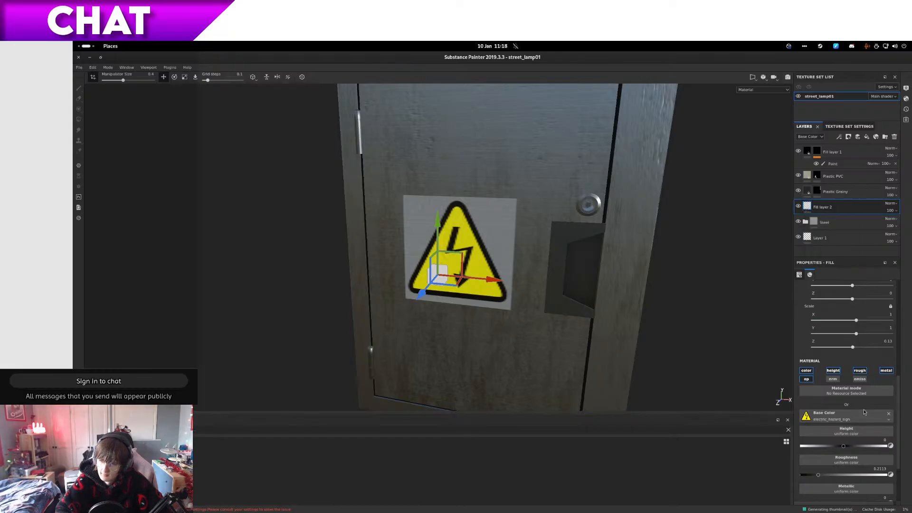
{"action": "left_click", "coordinate": [888, 415]}
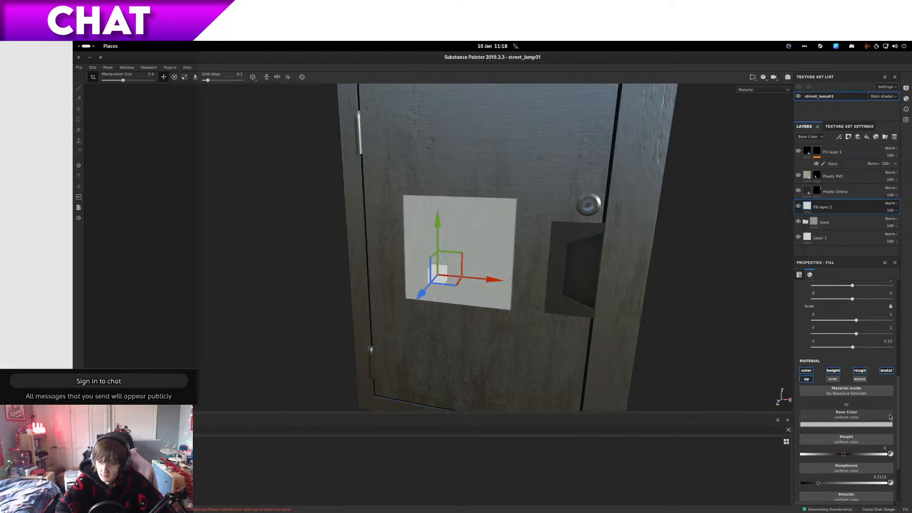
{"action": "left_click", "coordinate": [888, 424]}
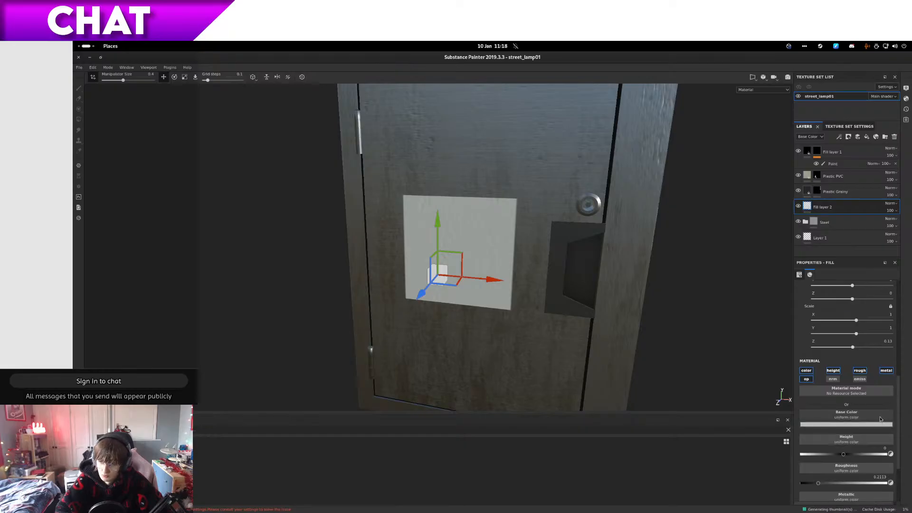
Step: Try the Sign Electrical resource as the fill's base color, remove it, and reopen the resource picker
{"action": "left_click", "coordinate": [855, 417]}
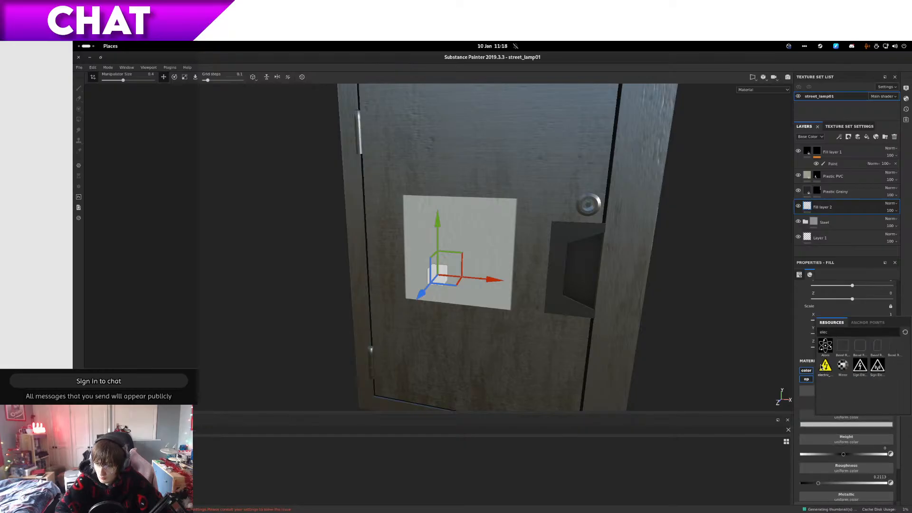
{"action": "left_click", "coordinate": [860, 366]}
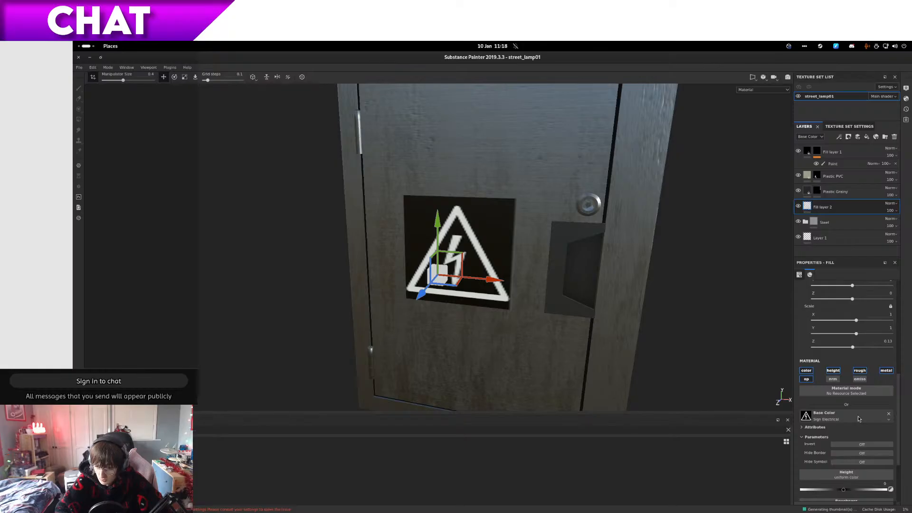
{"action": "left_click", "coordinate": [889, 414]}
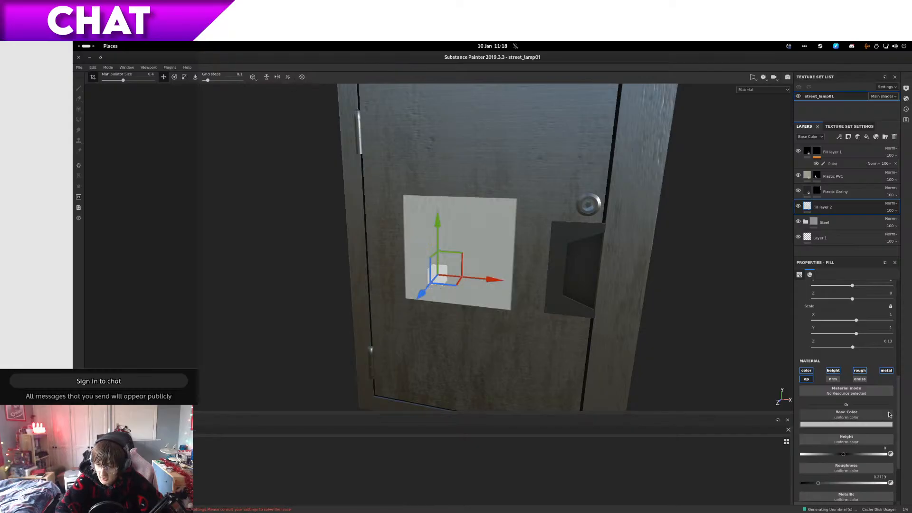
{"action": "left_click", "coordinate": [836, 418]}
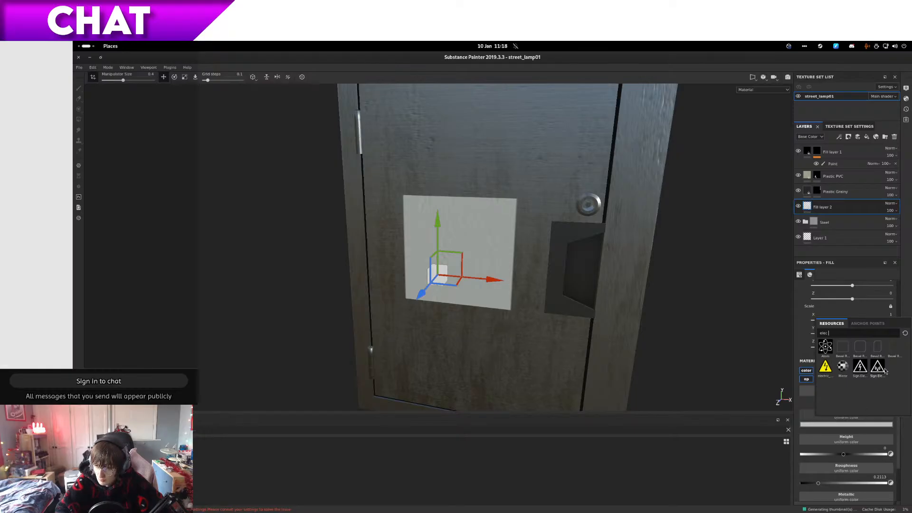
{"action": "mouse_move", "coordinate": [885, 371]}
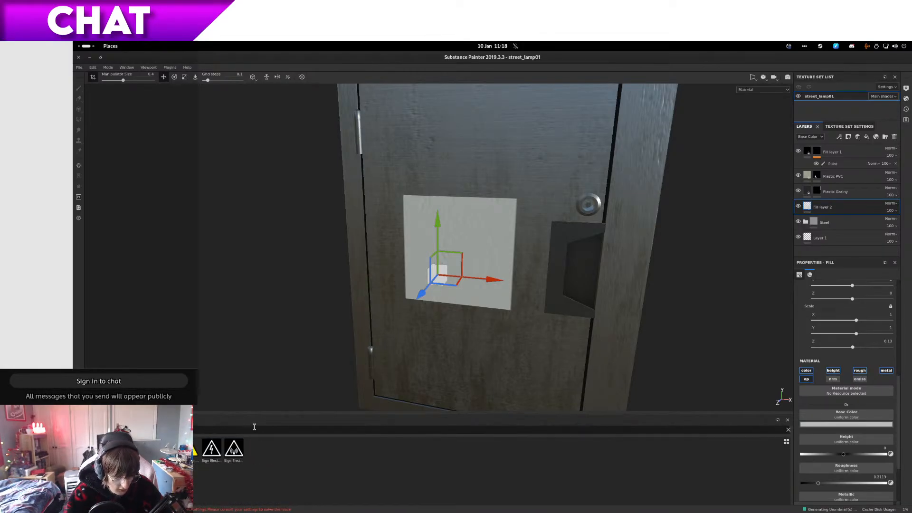
Step: Assign the yellow electric_hazard_sign texture to Fill layer 2's base color
{"action": "left_click", "coordinate": [216, 457]}
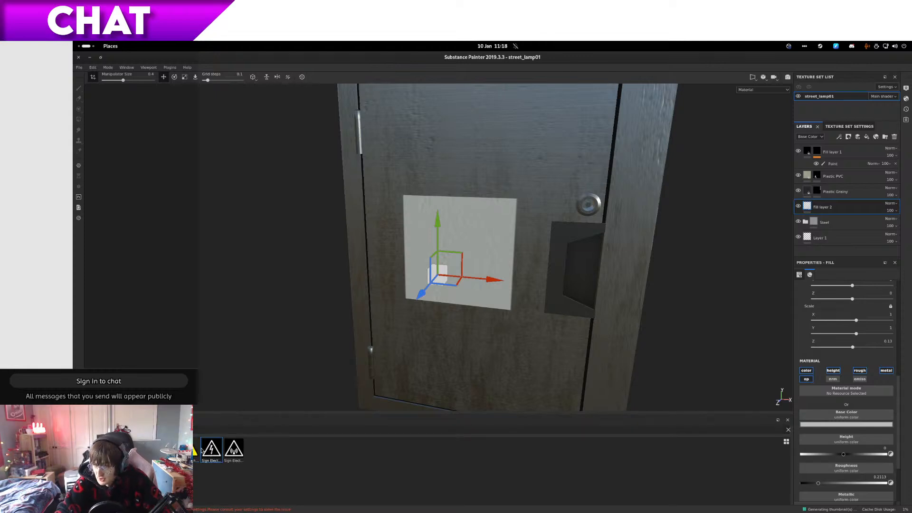
{"action": "left_click", "coordinate": [193, 459]}
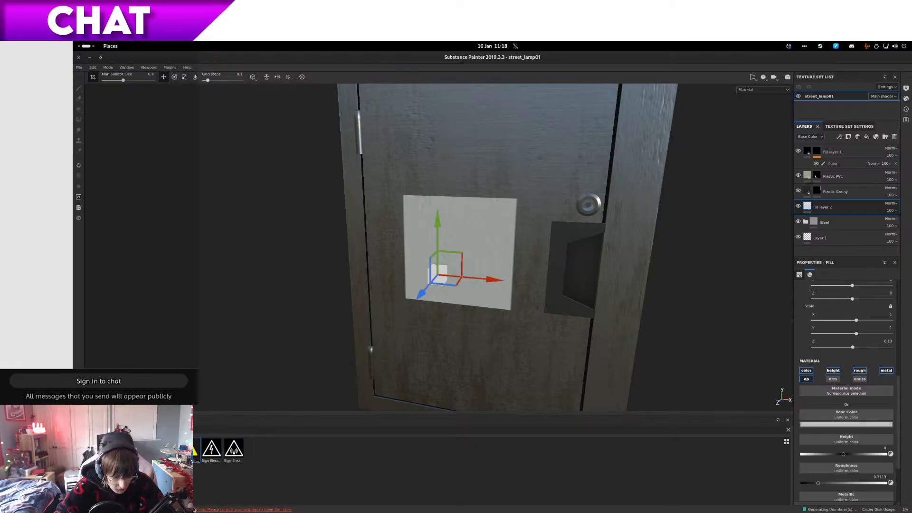
{"action": "mouse_move", "coordinate": [193, 459]}
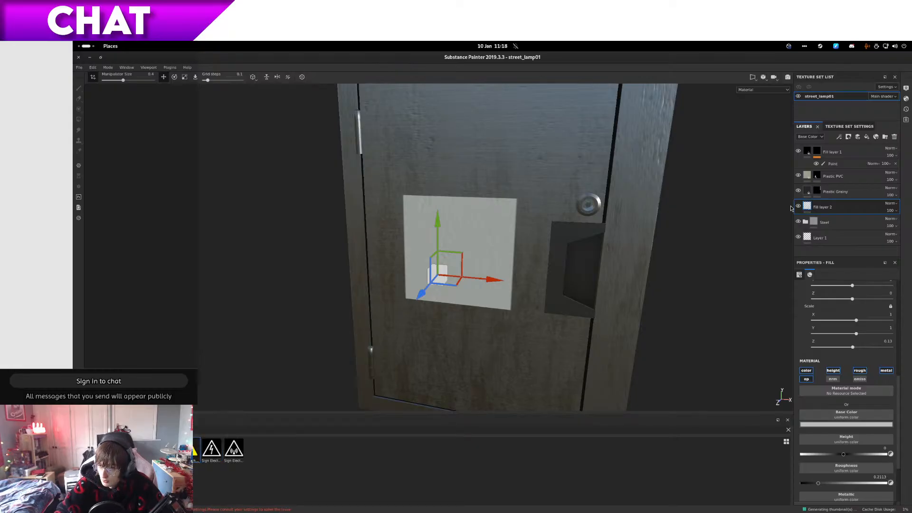
{"action": "right_click", "coordinate": [809, 210]}
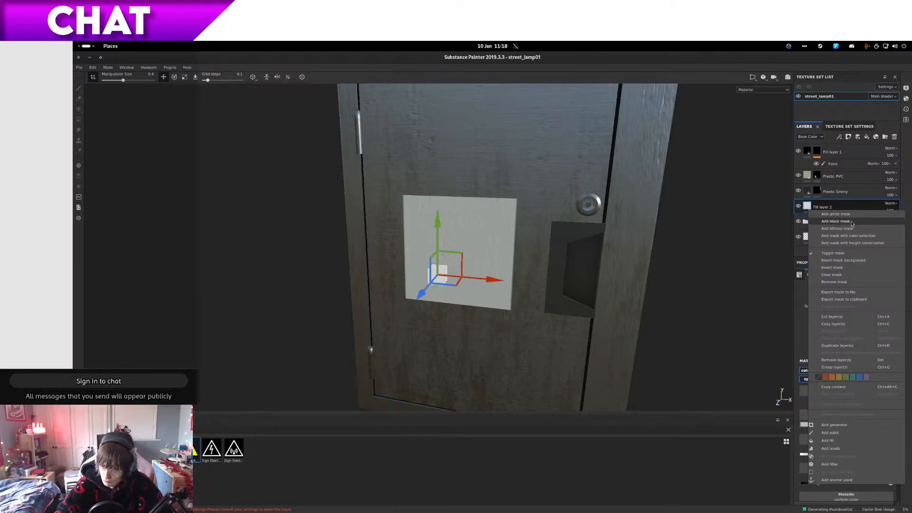
{"action": "left_click", "coordinate": [353, 489]}
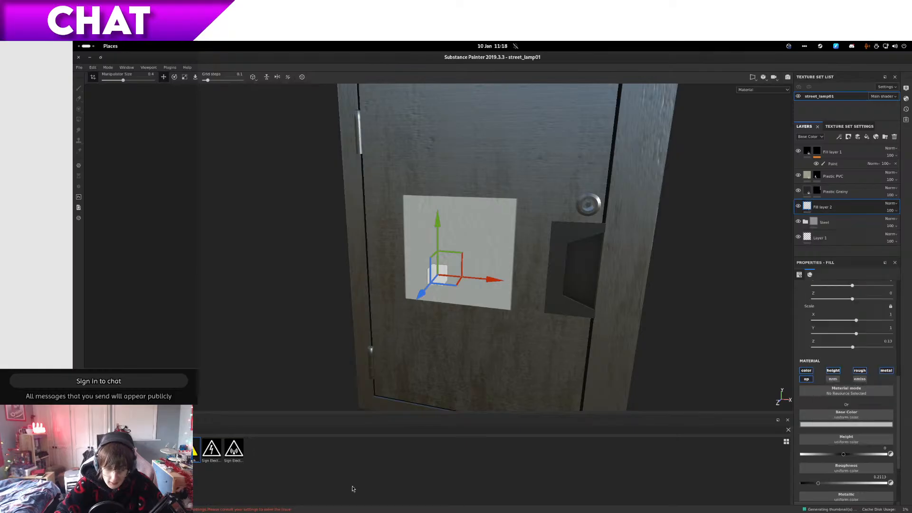
{"action": "left_click_drag", "start_coordinate": [194, 451], "coordinate": [889, 415]}
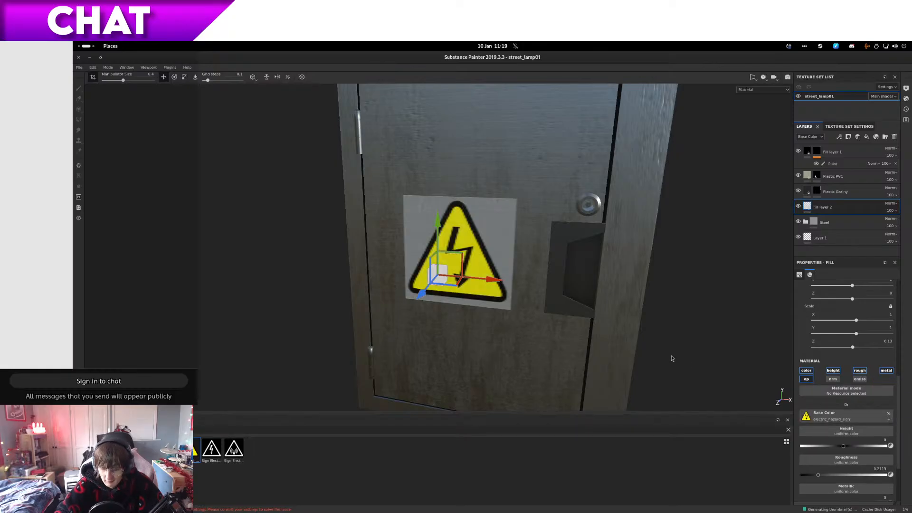
Step: Try an opacity of 0 on Fill layer 2's material, toggle the layer's visibility, and restore the opacity to 1
{"action": "left_click", "coordinate": [880, 388]}
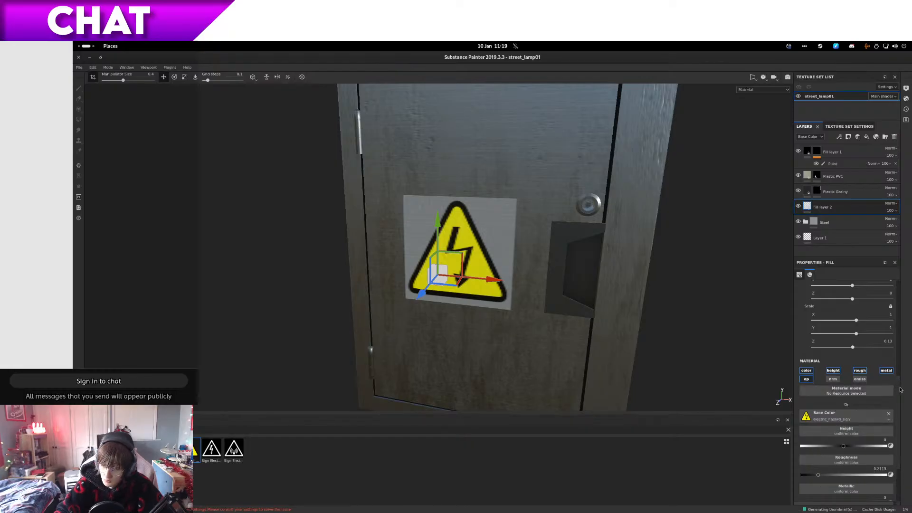
{"action": "left_click_drag", "start_coordinate": [903, 395], "coordinate": [765, 460]}
{"action": "left_click_drag", "start_coordinate": [885, 457], "coordinate": [586, 468]}
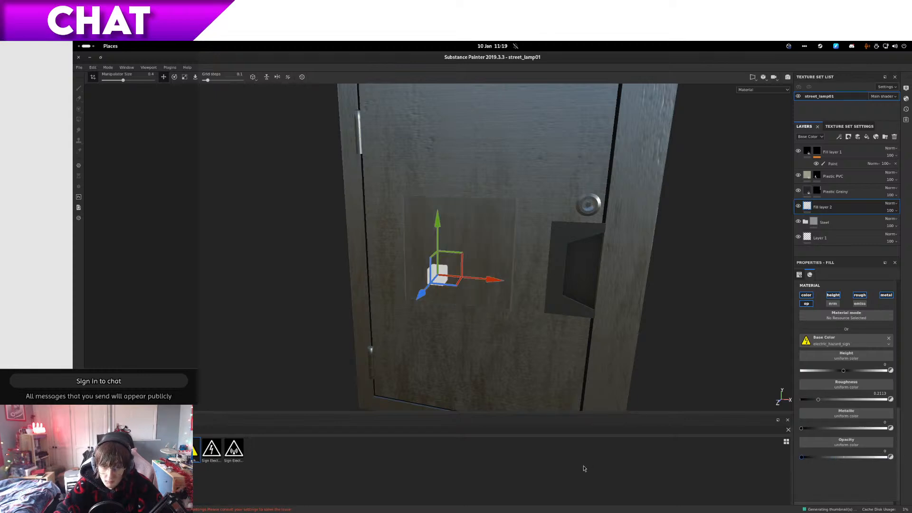
{"action": "left_click", "coordinate": [799, 207]}
{"action": "left_click", "coordinate": [798, 206]}
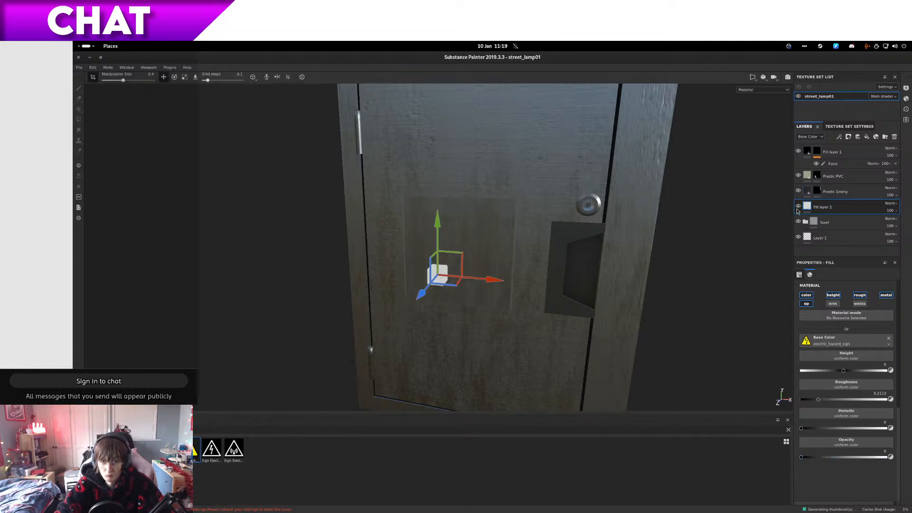
{"action": "left_click", "coordinate": [887, 457]}
{"action": "scroll", "coordinate": [887, 332], "scroll_direction": "up", "scroll_amount": 5}
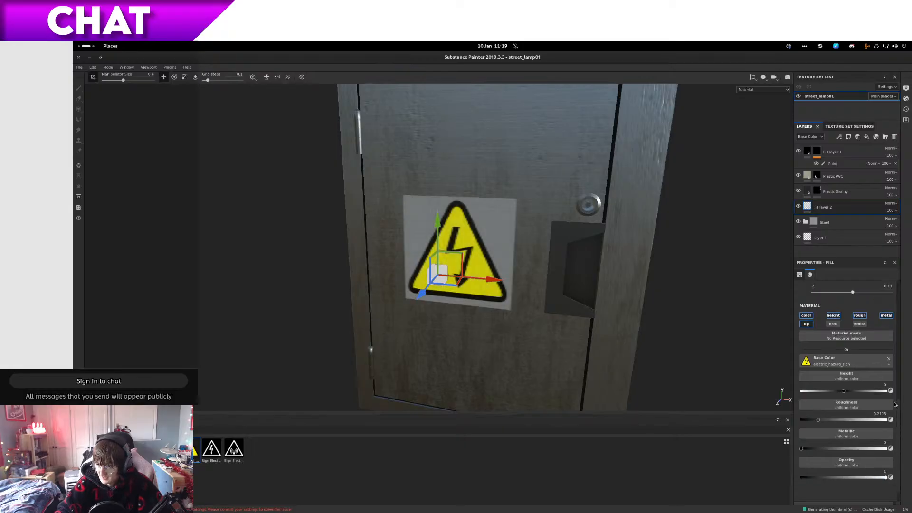
Step: Try Nearest and Bilinear | Sharp filtering on the sign projection and return it to Bilinear | HQ
{"action": "scroll", "coordinate": [887, 314], "scroll_direction": "up", "scroll_amount": 1}
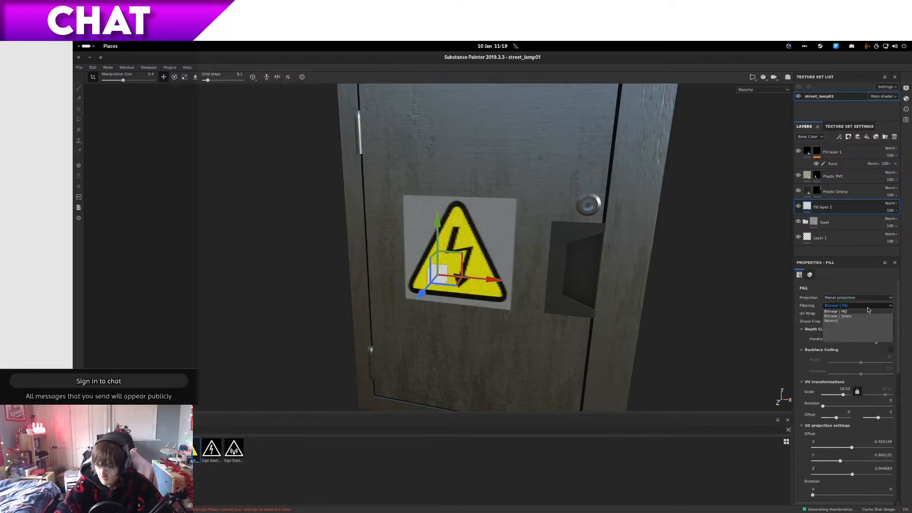
{"action": "left_click", "coordinate": [869, 299]}
{"action": "left_click", "coordinate": [869, 314]}
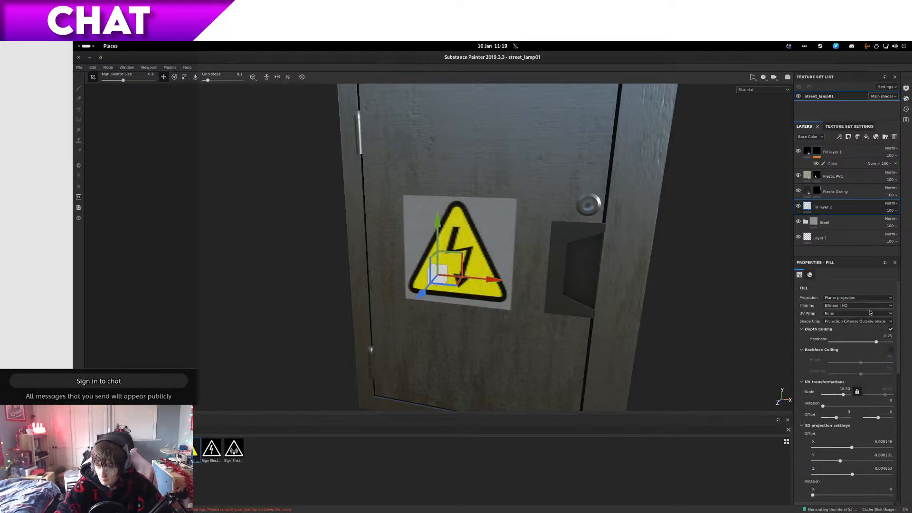
{"action": "left_click", "coordinate": [869, 305]}
{"action": "left_click", "coordinate": [866, 324]}
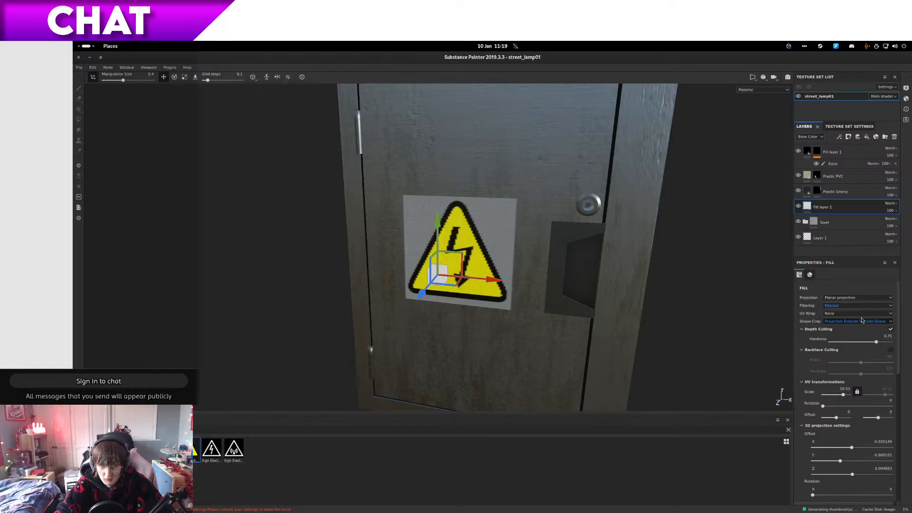
{"action": "left_click", "coordinate": [861, 305]}
{"action": "left_click", "coordinate": [860, 316]}
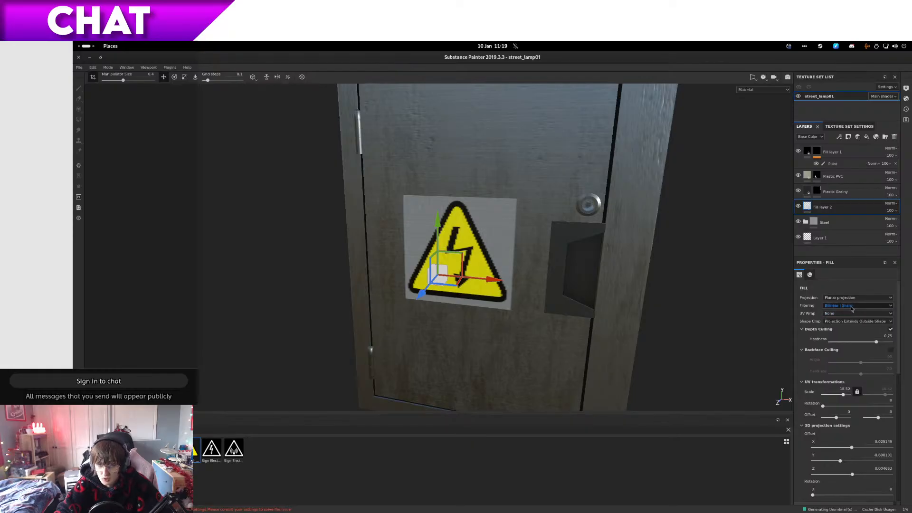
{"action": "left_click", "coordinate": [860, 306]}
{"action": "left_click", "coordinate": [860, 314]}
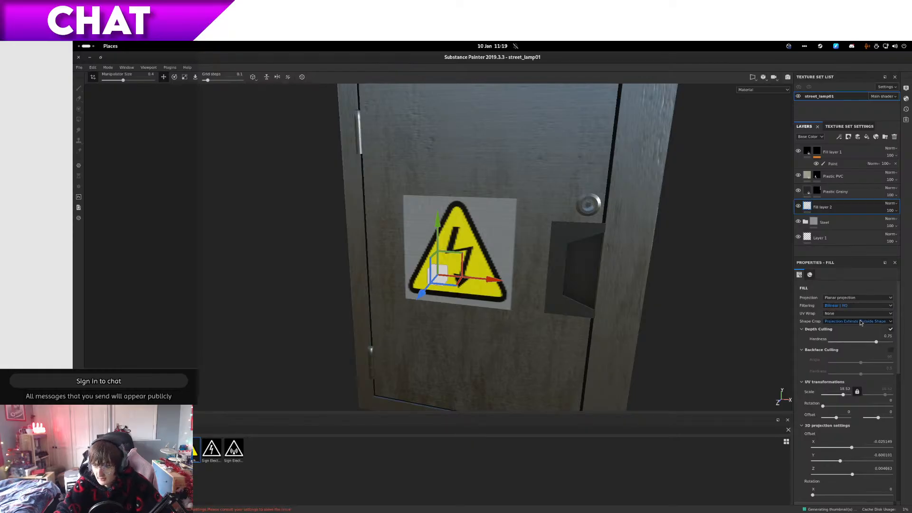
Step: Try the Projection Cropped to Shape crop mode and restore Projection Extends Outside Shape
{"action": "left_click", "coordinate": [861, 323]}
{"action": "left_click", "coordinate": [851, 327]}
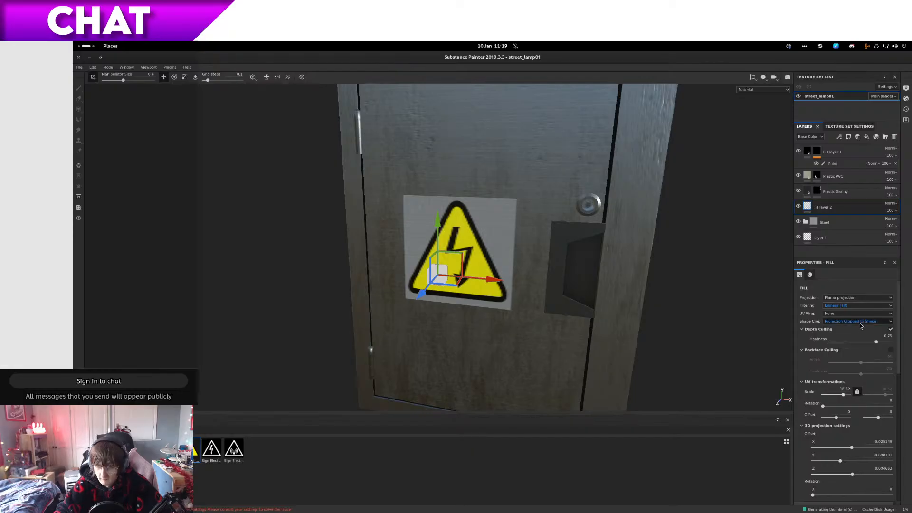
{"action": "left_click", "coordinate": [861, 323]}
{"action": "left_click", "coordinate": [861, 333]}
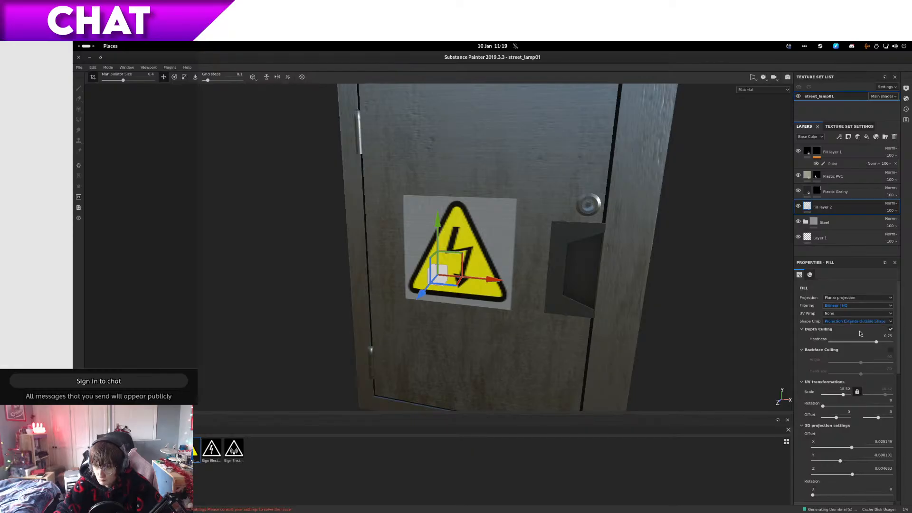
Step: Toggle the projection's depth culling off and on, and try enabling backface culling before disabling it again
{"action": "left_click", "coordinate": [892, 330]}
{"action": "left_click", "coordinate": [891, 331]}
{"action": "left_click", "coordinate": [892, 351]}
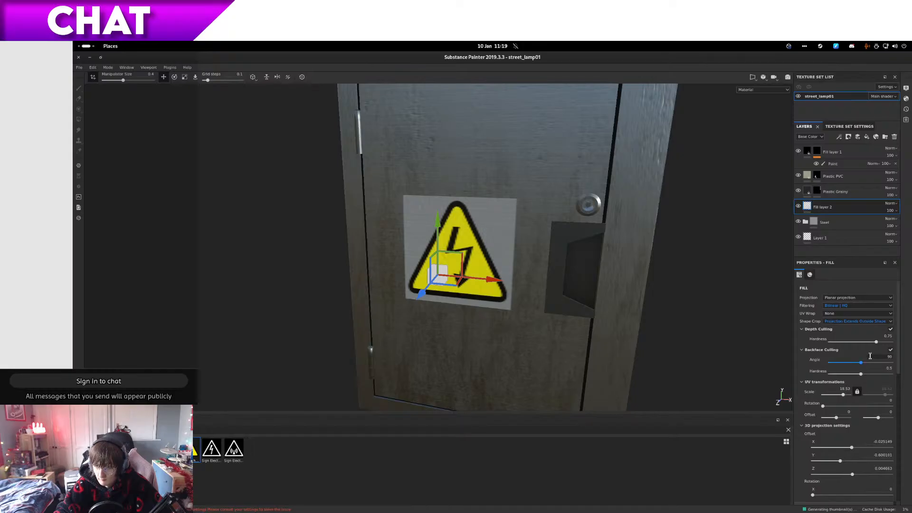
{"action": "left_click", "coordinate": [892, 351]}
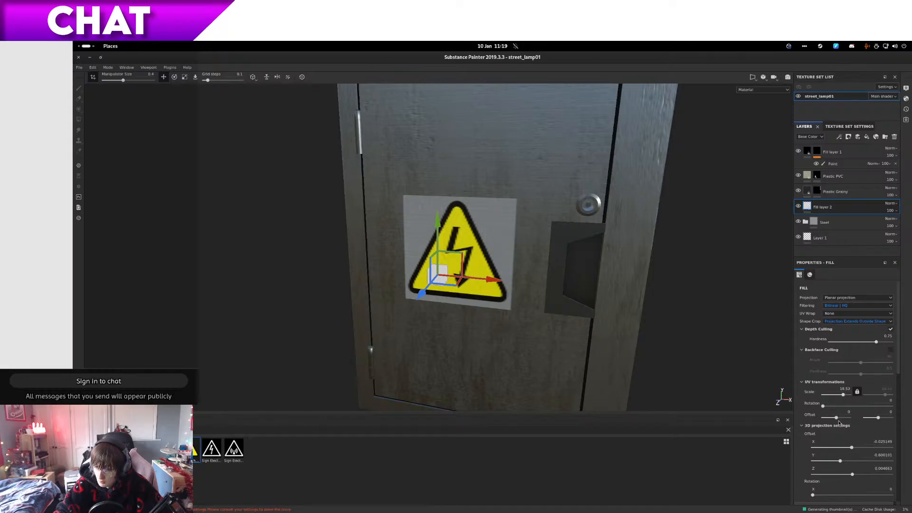
Step: Try a first UV offset value of 1 for the sign and reset it to 0
{"action": "left_click_drag", "start_coordinate": [837, 418], "coordinate": [838, 420]}
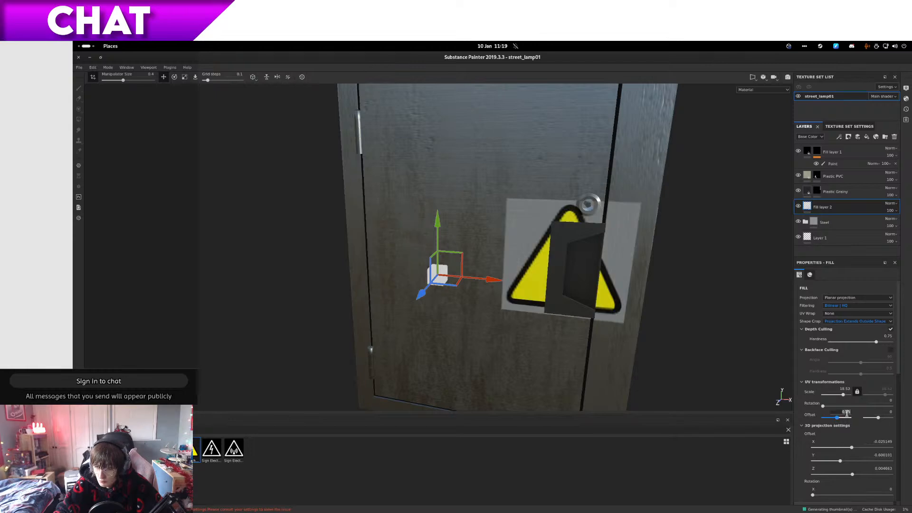
{"action": "type", "text": "1"}
{"action": "key", "text": "Return"}
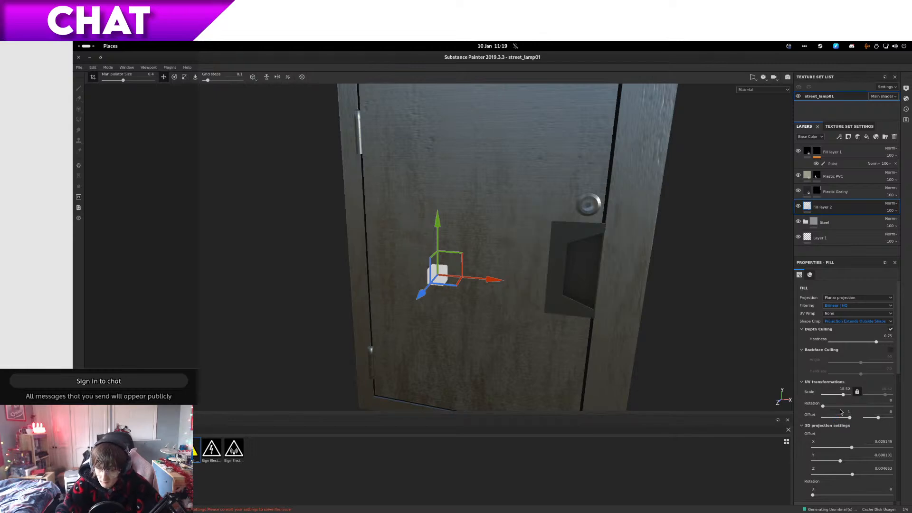
{"action": "left_click", "coordinate": [841, 412]}
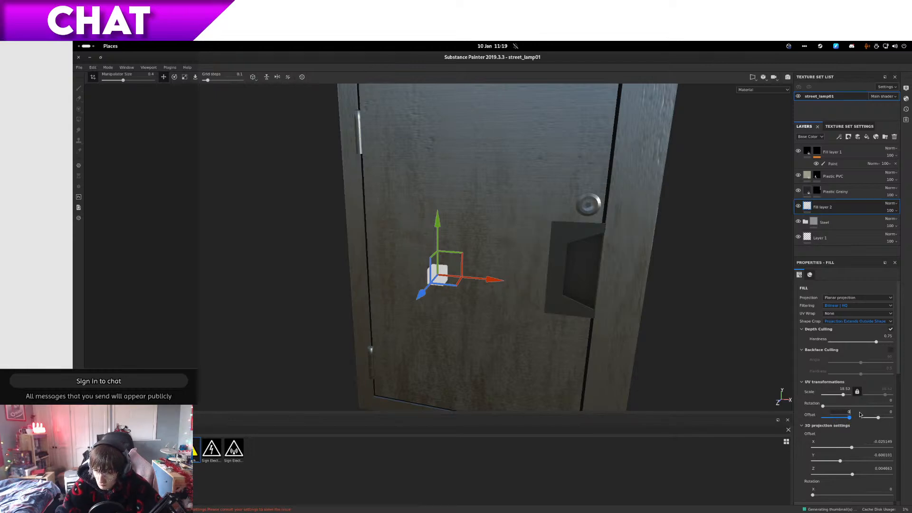
{"action": "type", "text": "0"}
{"action": "key", "text": "Return"}
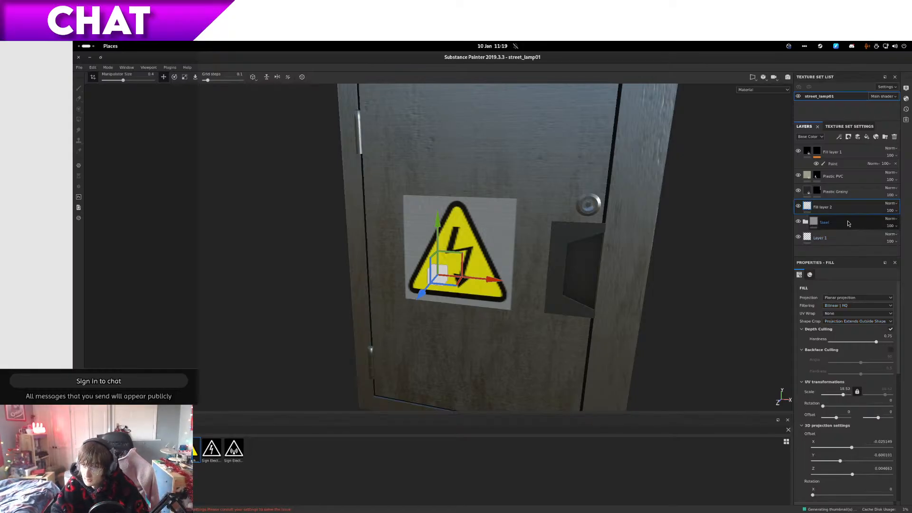
Step: Add a white mask to Fill layer 2 and paint it with grayscale 0 over the sign's upper-right corner
{"action": "right_click", "coordinate": [816, 212]}
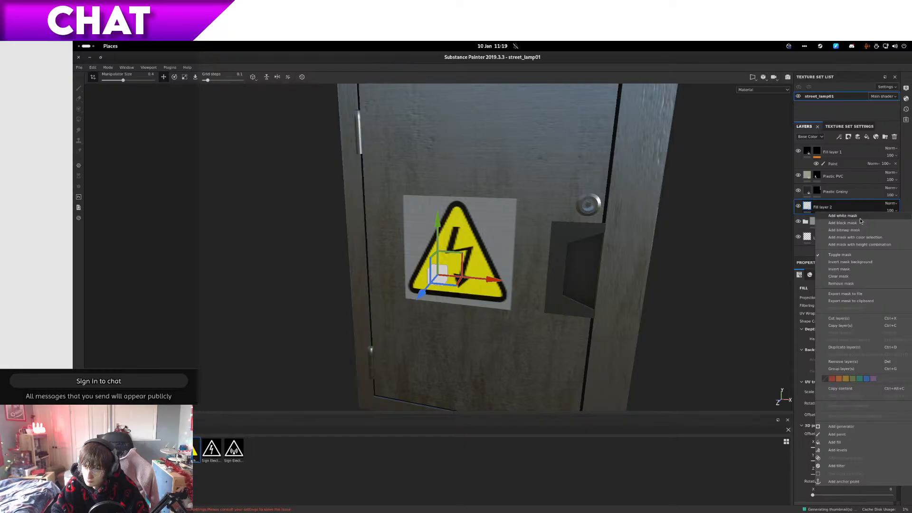
{"action": "left_click", "coordinate": [860, 218]}
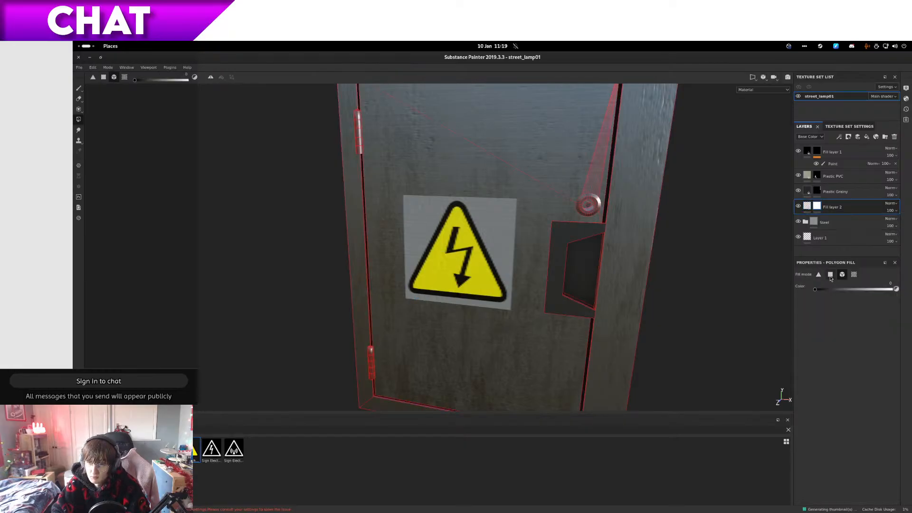
{"action": "left_click", "coordinate": [79, 88]}
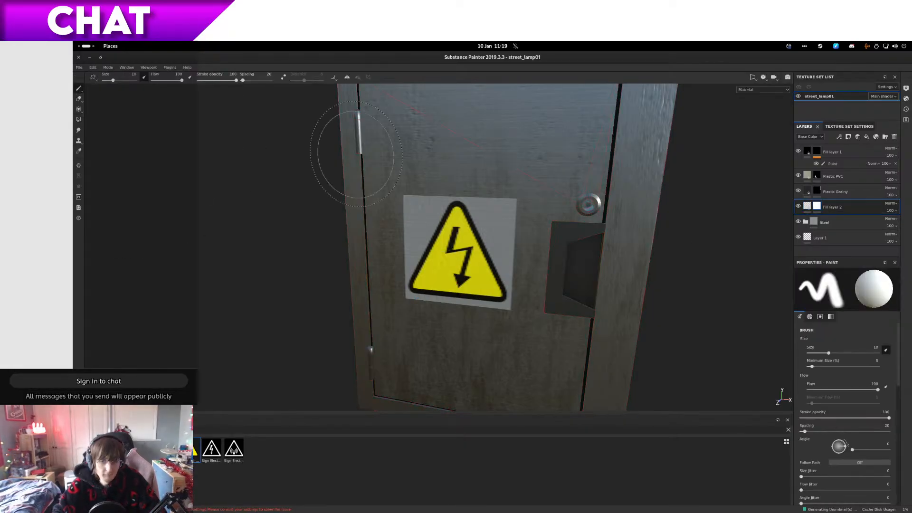
{"action": "left_click", "coordinate": [900, 455]}
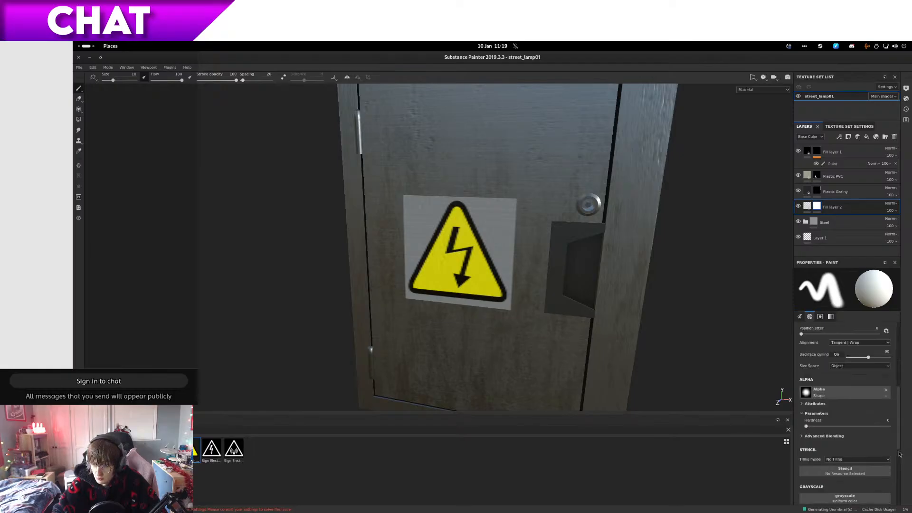
{"action": "left_click", "coordinate": [831, 317]}
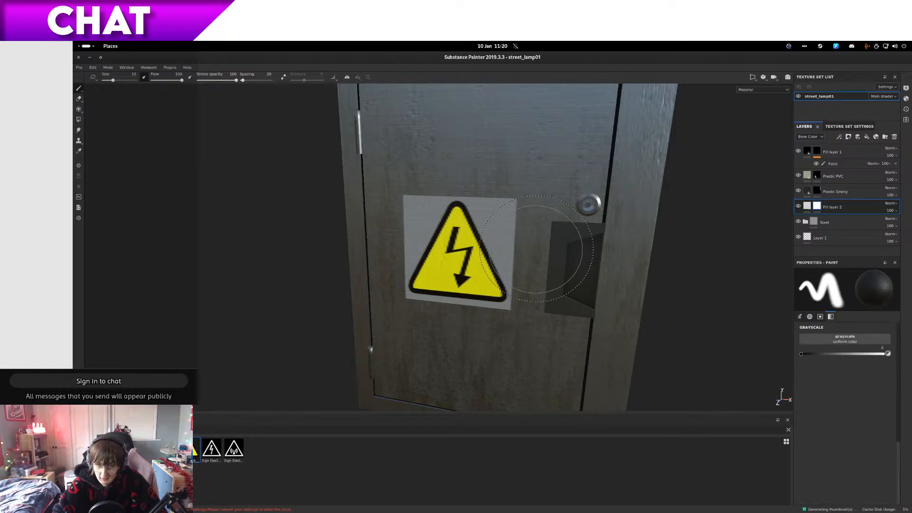
{"action": "left_click_drag", "start_coordinate": [558, 252], "coordinate": [504, 177], "text": "alt"}
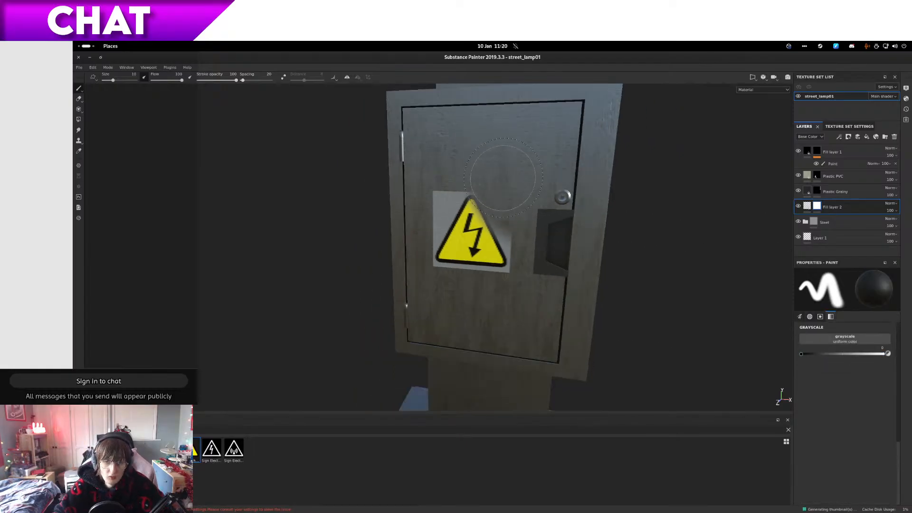
{"action": "scroll", "coordinate": [504, 177], "scroll_direction": "up", "scroll_amount": 5}
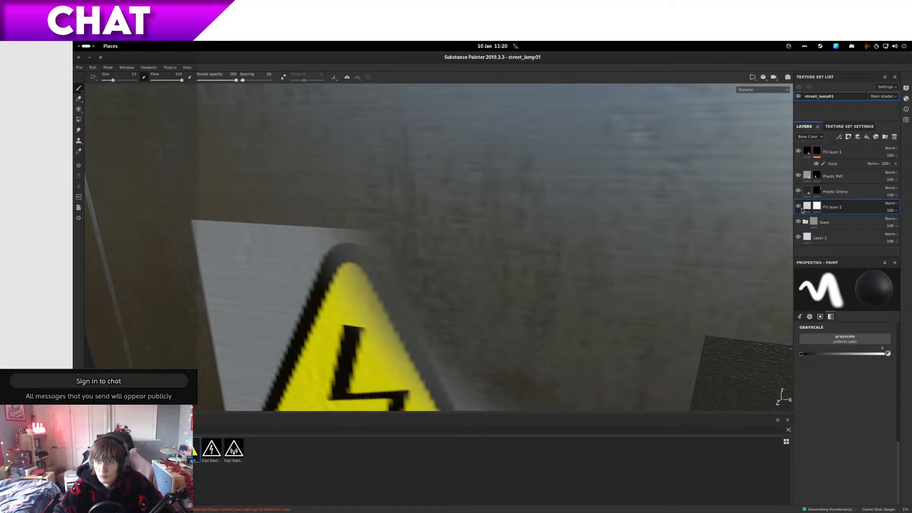
Step: Toggle Fill layer 2's visibility to check the painted mask, and remove the mask from the layer
{"action": "left_click", "coordinate": [800, 208]}
{"action": "left_click", "coordinate": [800, 208]}
{"action": "left_click", "coordinate": [799, 207]}
{"action": "left_click", "coordinate": [799, 207]}
{"action": "scroll", "coordinate": [632, 274], "scroll_direction": "down", "scroll_amount": 2}
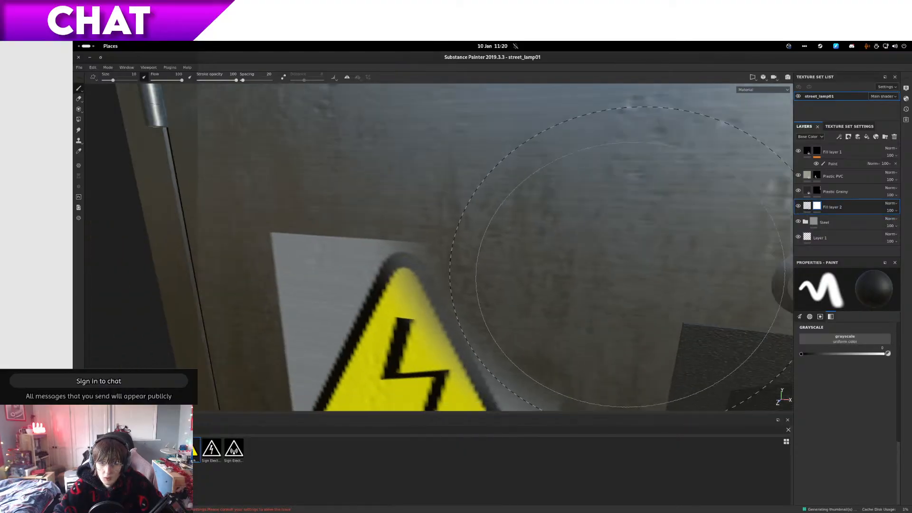
{"action": "scroll", "coordinate": [632, 275], "scroll_direction": "down", "scroll_amount": 3}
{"action": "mouse_move", "coordinate": [636, 291]}
{"action": "left_mouse_down", "text": "alt"}
{"action": "mouse_move", "coordinate": [514, 253]}
{"action": "mouse_move", "coordinate": [480, 209]}
{"action": "mouse_move", "coordinate": [602, 280]}
{"action": "mouse_move", "coordinate": [619, 301]}
{"action": "mouse_move", "coordinate": [740, 318]}
{"action": "mouse_move", "coordinate": [661, 272]}
{"action": "mouse_move", "coordinate": [712, 238]}
{"action": "left_mouse_up", "text": "alt"}
{"action": "right_click", "coordinate": [818, 209]}
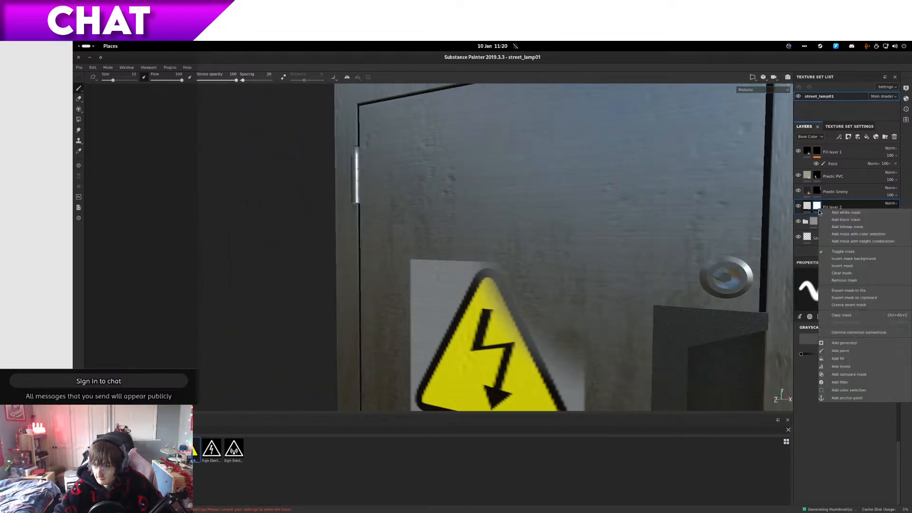
{"action": "left_click", "coordinate": [858, 280]}
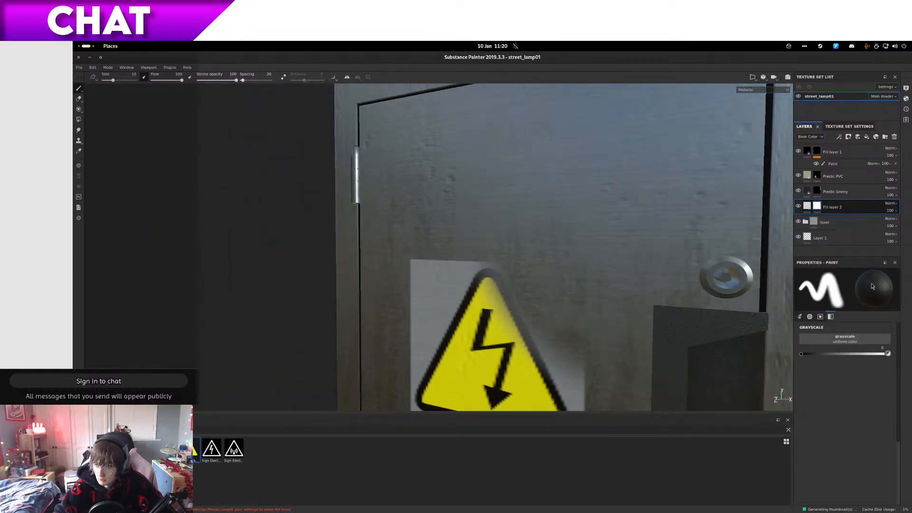
Step: Add a fresh white mask to Fill layer 2
{"action": "right_click", "coordinate": [816, 207]}
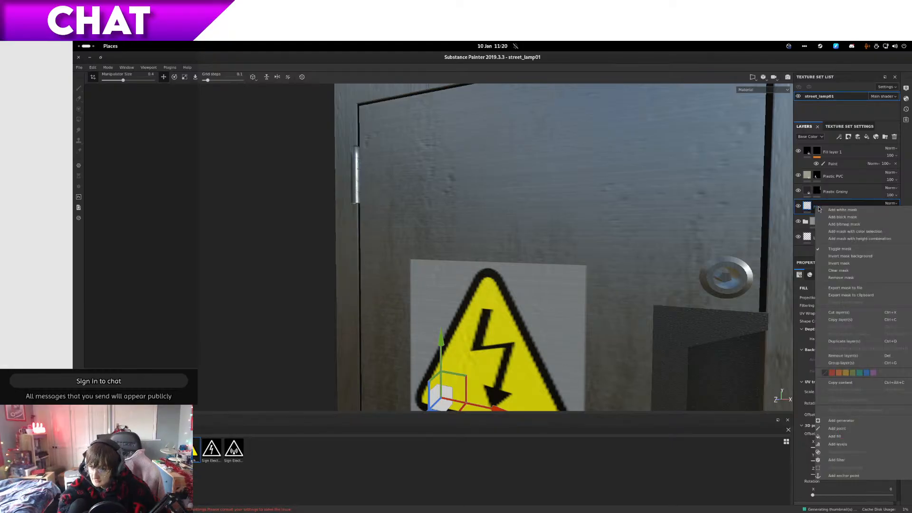
{"action": "left_click", "coordinate": [843, 217]}
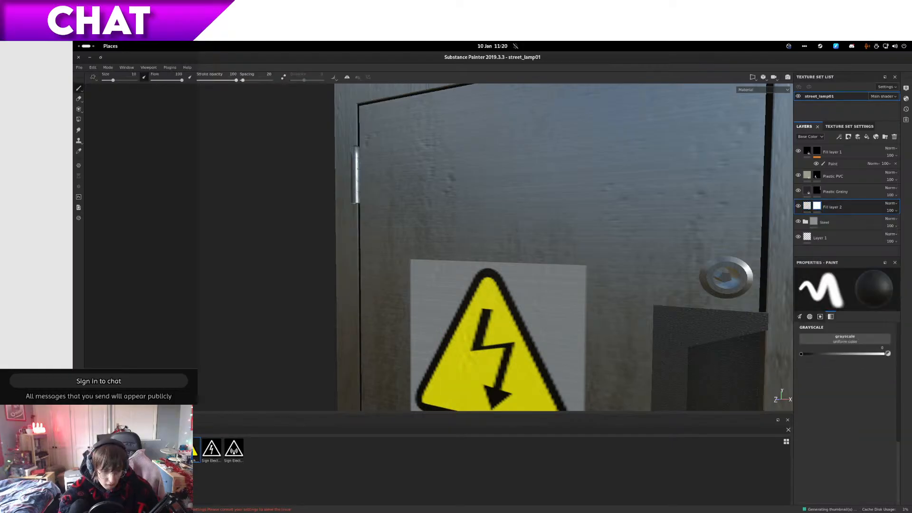
Step: Try painting the mask with electric_hazard_sign as the brush's grayscale, undo the stroke, and clear the grayscale texture
{"action": "left_click_drag", "start_coordinate": [195, 449], "coordinate": [839, 344]}
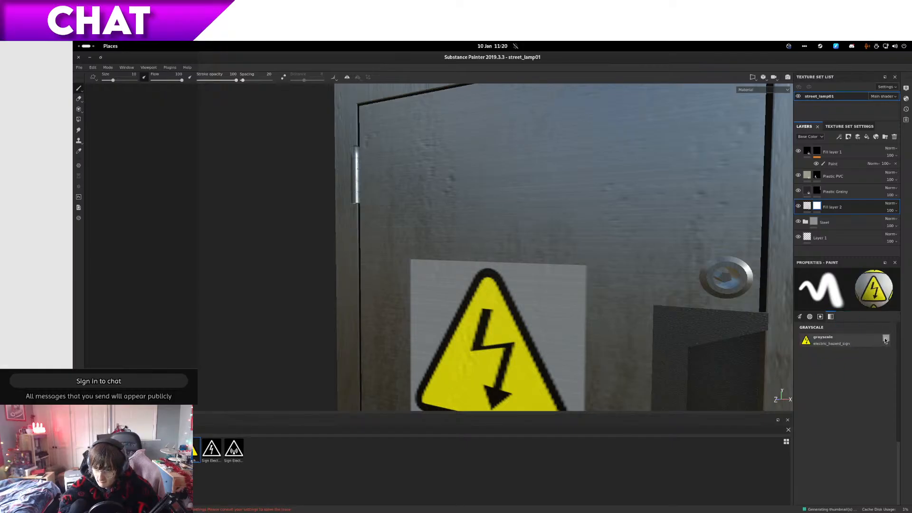
{"action": "left_click", "coordinate": [494, 353]}
{"action": "mouse_move", "coordinate": [495, 352]}
{"action": "left_mouse_down"}
{"action": "mouse_move", "coordinate": [603, 323]}
{"action": "mouse_move", "coordinate": [625, 285]}
{"action": "left_mouse_up"}
{"action": "key", "text": "ctrl+z"}
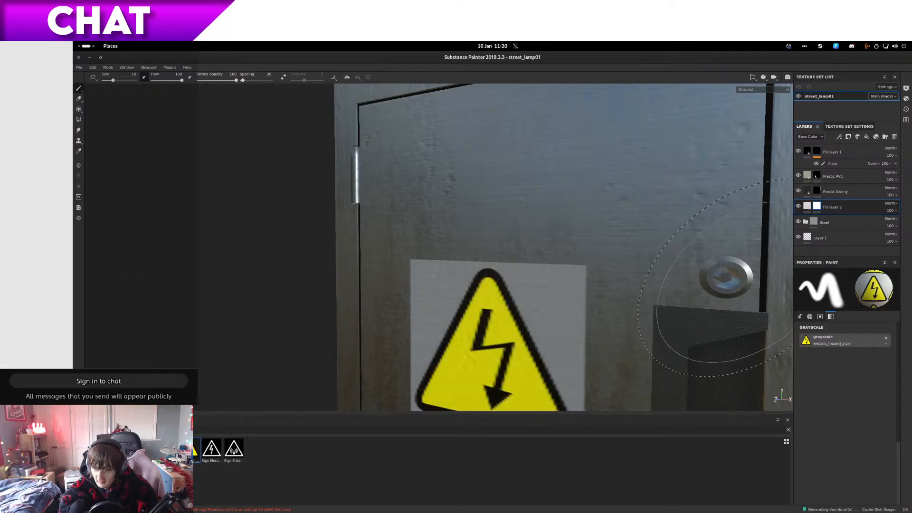
{"action": "left_click", "coordinate": [886, 341]}
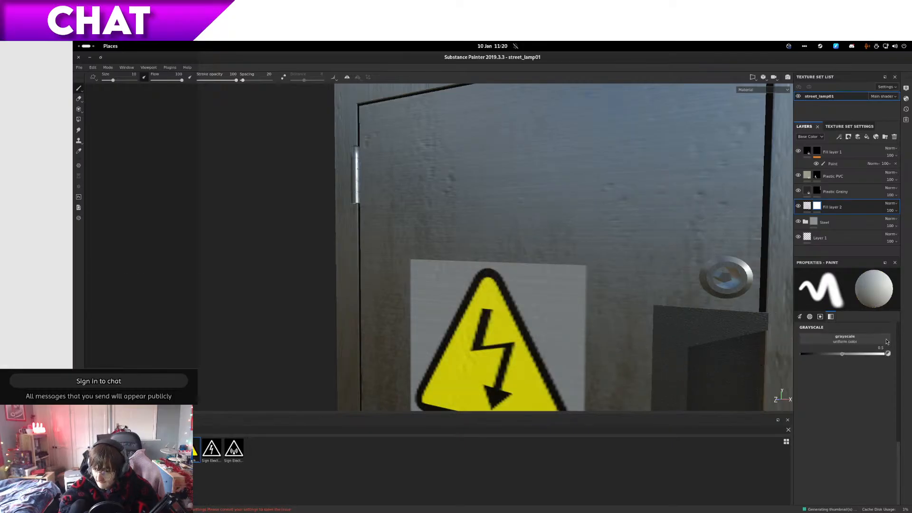
Step: Add a fill effect to Fill layer 2's mask and assign the electric_hazard_sign image as its grayscale
{"action": "right_click", "coordinate": [817, 206]}
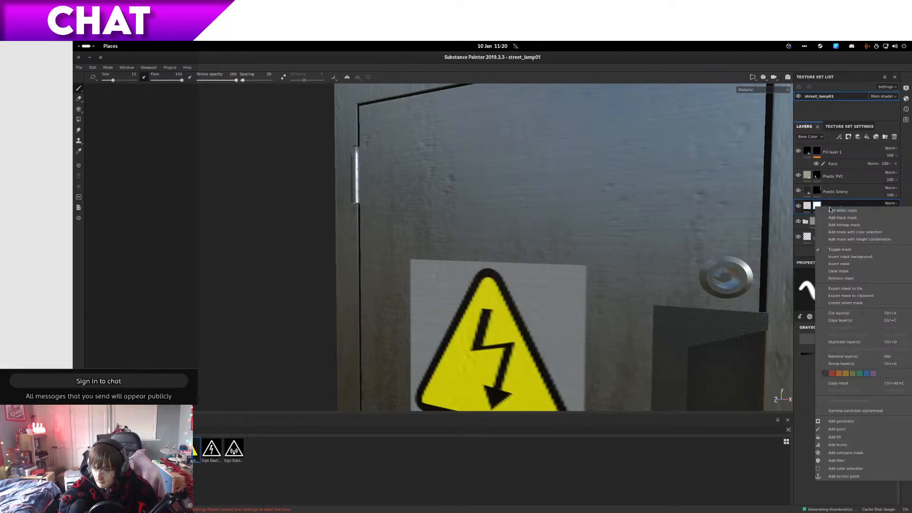
{"action": "left_click", "coordinate": [856, 437]}
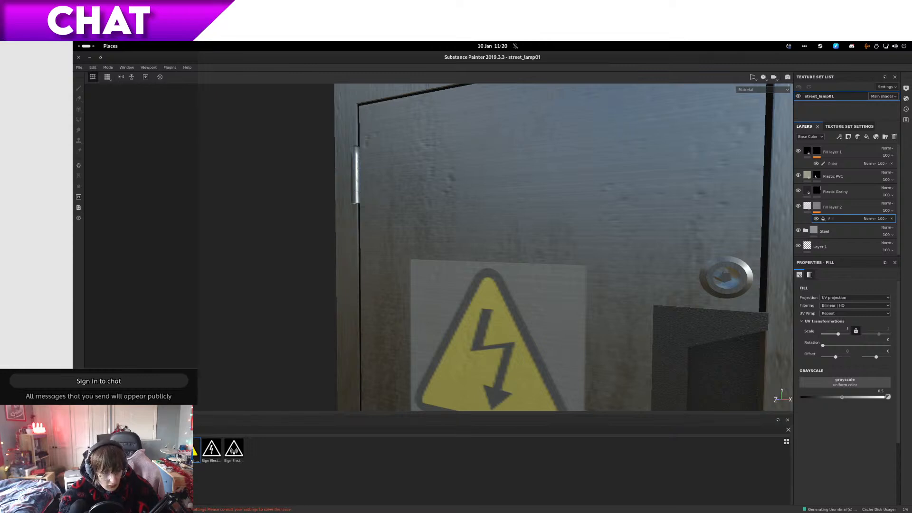
{"action": "left_click_drag", "start_coordinate": [195, 449], "coordinate": [842, 388]}
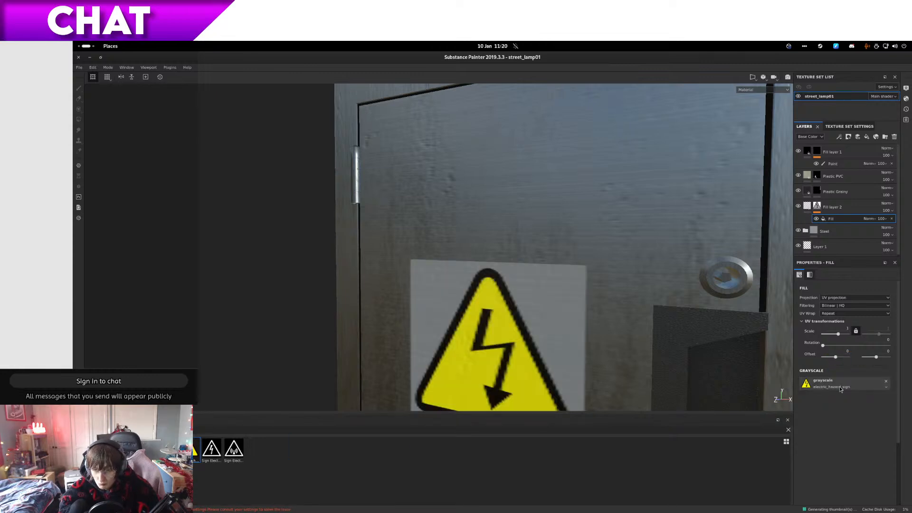
Step: Clear the image from the mask fill's grayscale and test uniform values of 0 and 1
{"action": "left_click", "coordinate": [886, 381]}
{"action": "left_click", "coordinate": [815, 398]}
{"action": "left_click_drag", "start_coordinate": [814, 399], "coordinate": [724, 411]}
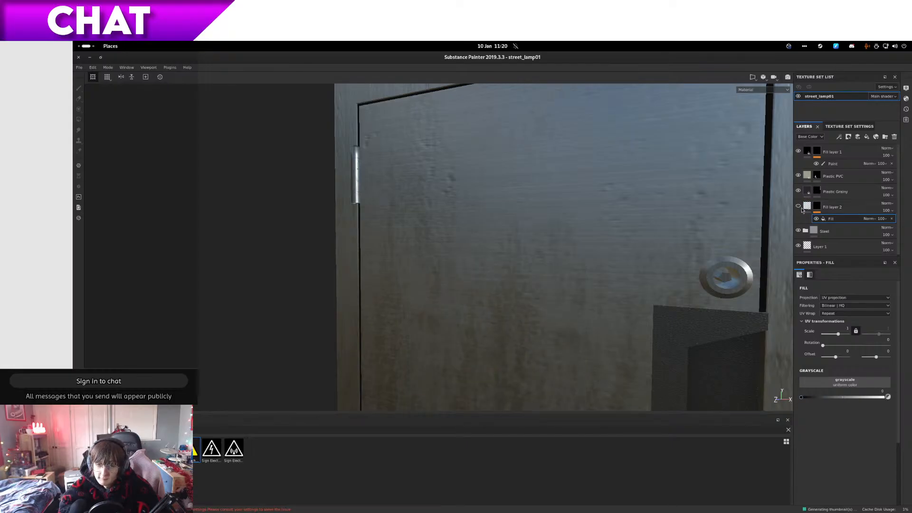
{"action": "left_click_drag", "start_coordinate": [414, 333], "coordinate": [611, 339], "text": "alt"}
{"action": "left_click_drag", "start_coordinate": [854, 398], "coordinate": [893, 405]}
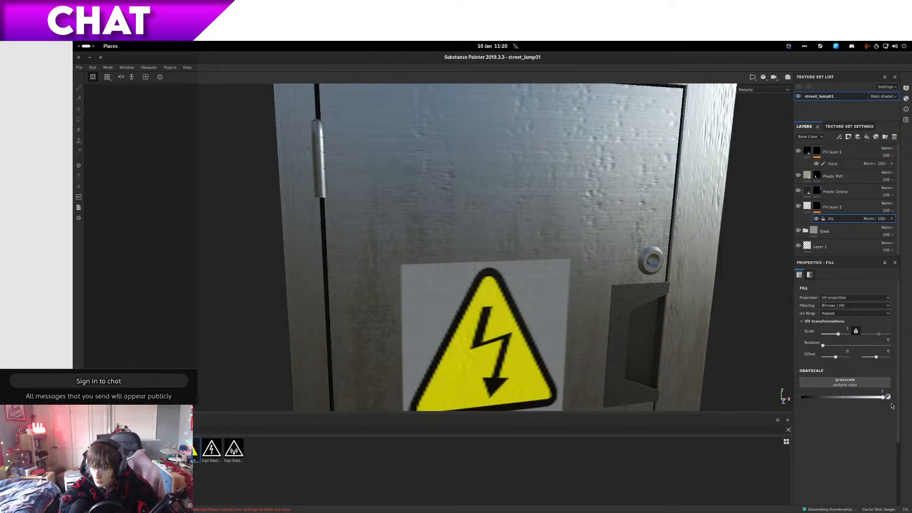
Step: Assign Sign Electrical as the mask fill's grayscale and turn its Invert parameter on
{"action": "left_click_drag", "start_coordinate": [213, 453], "coordinate": [823, 385]}
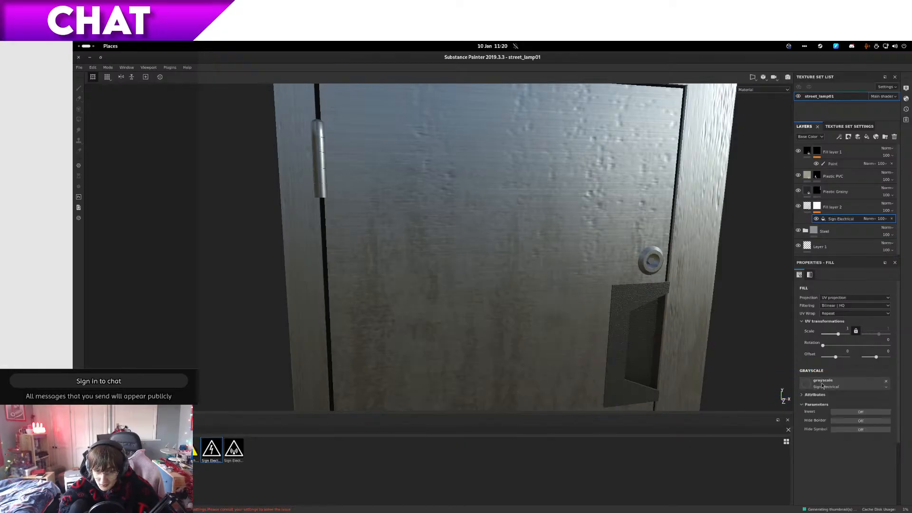
{"action": "left_click", "coordinate": [846, 412]}
{"action": "left_click", "coordinate": [846, 412]}
{"action": "left_click", "coordinate": [846, 413]}
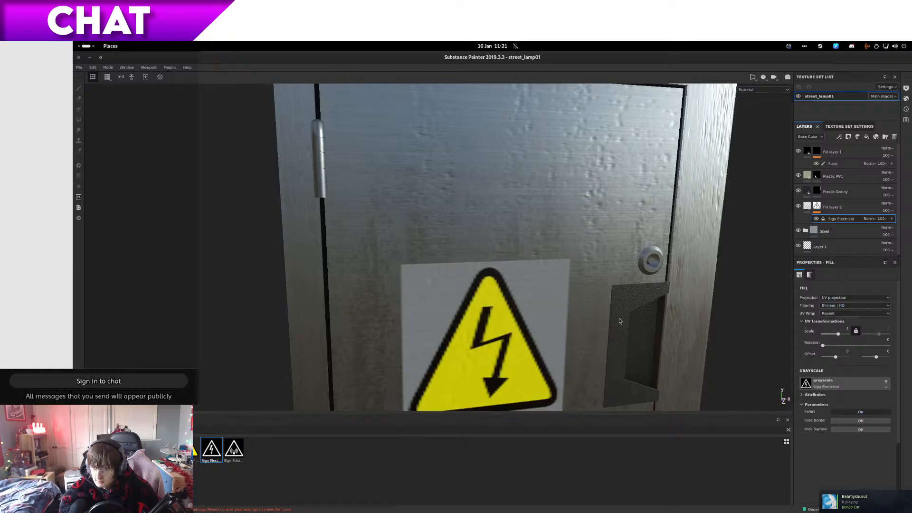
Step: Compare the Sign Electrical mask fill on the door with Invert on and off, leaving Invert off
{"action": "left_click_drag", "start_coordinate": [472, 317], "coordinate": [691, 370], "text": "alt"}
{"action": "scroll", "coordinate": [690, 370], "scroll_direction": "up", "scroll_amount": 3}
{"action": "left_click", "coordinate": [882, 412]}
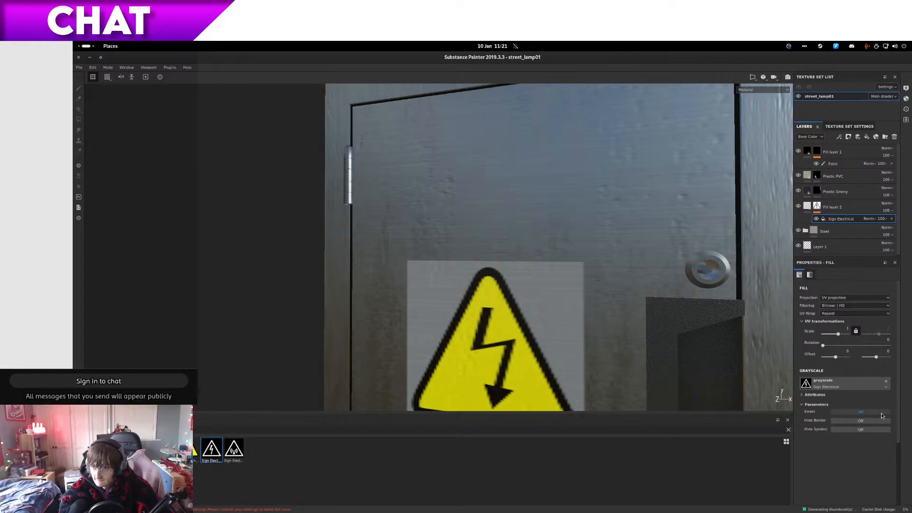
{"action": "left_click", "coordinate": [882, 412]}
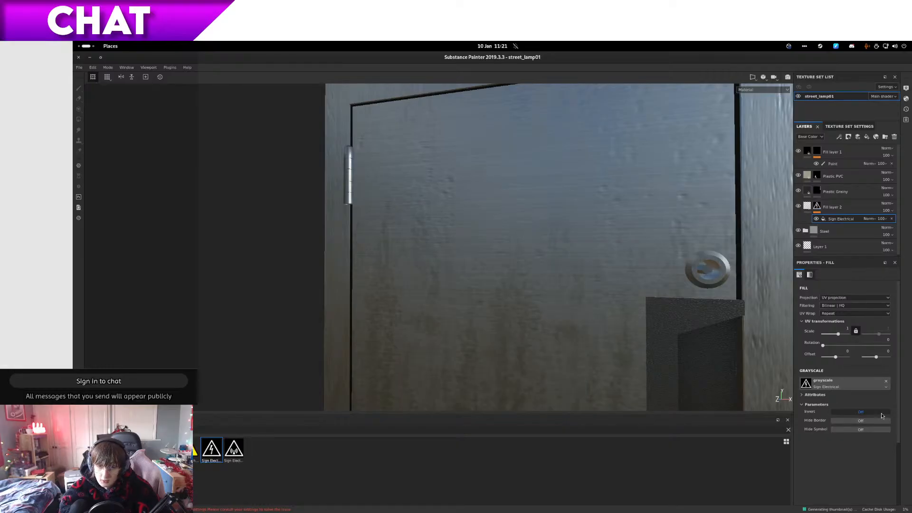
{"action": "left_click", "coordinate": [882, 412]}
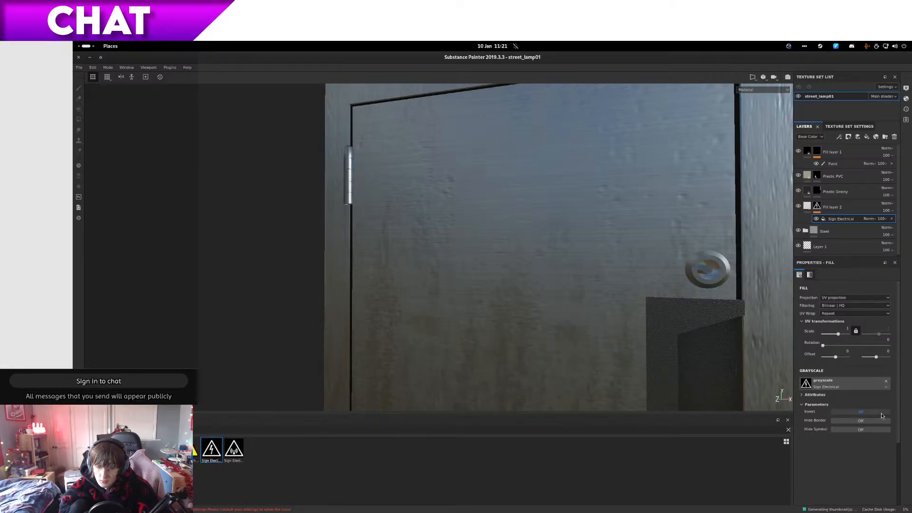
{"action": "left_click", "coordinate": [882, 413]}
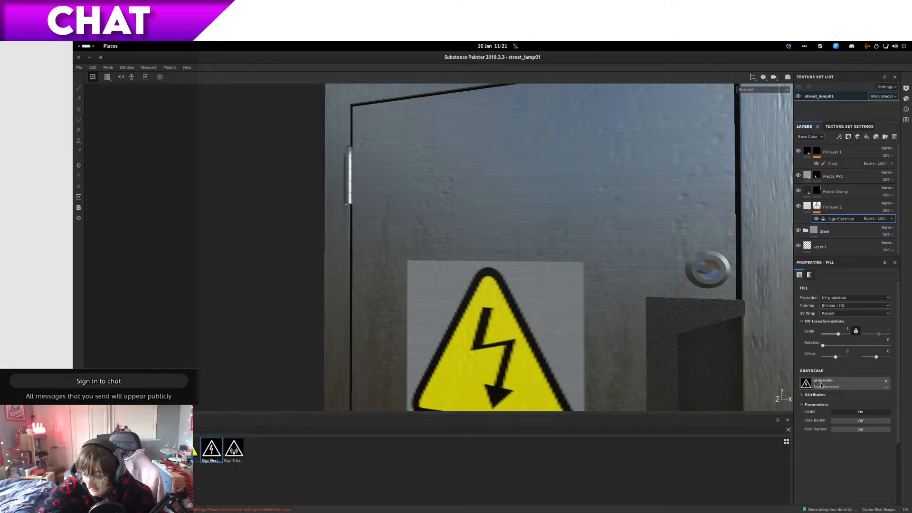
{"action": "left_click", "coordinate": [860, 411]}
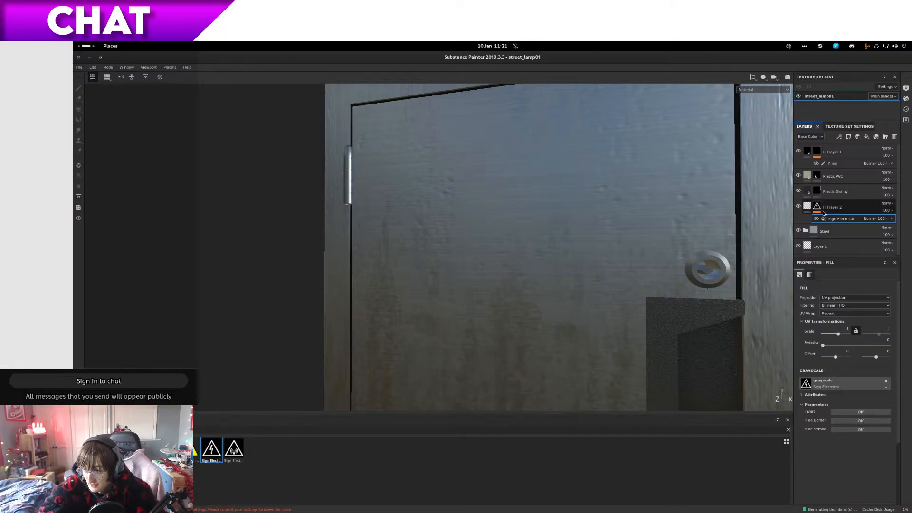
Step: Disable Fill layer 2's mask and set the layer's shape crop to Projection Cropped to Shape
{"action": "right_click", "coordinate": [819, 211]}
{"action": "left_click", "coordinate": [845, 253]}
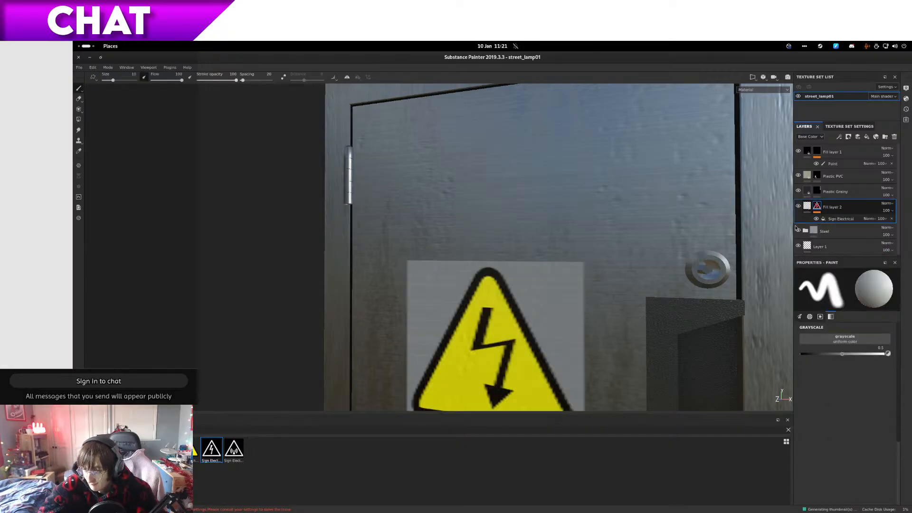
{"action": "left_click", "coordinate": [807, 209]}
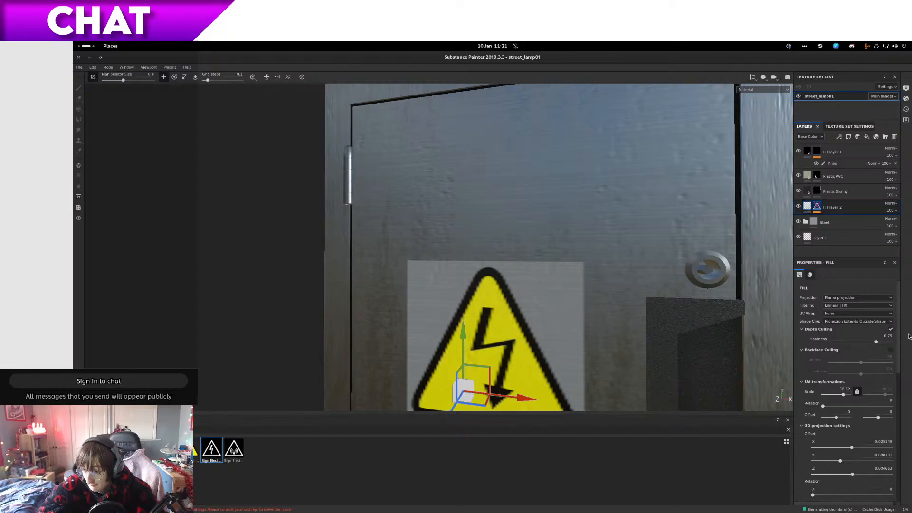
{"action": "left_click", "coordinate": [874, 321]}
{"action": "left_click", "coordinate": [880, 330]}
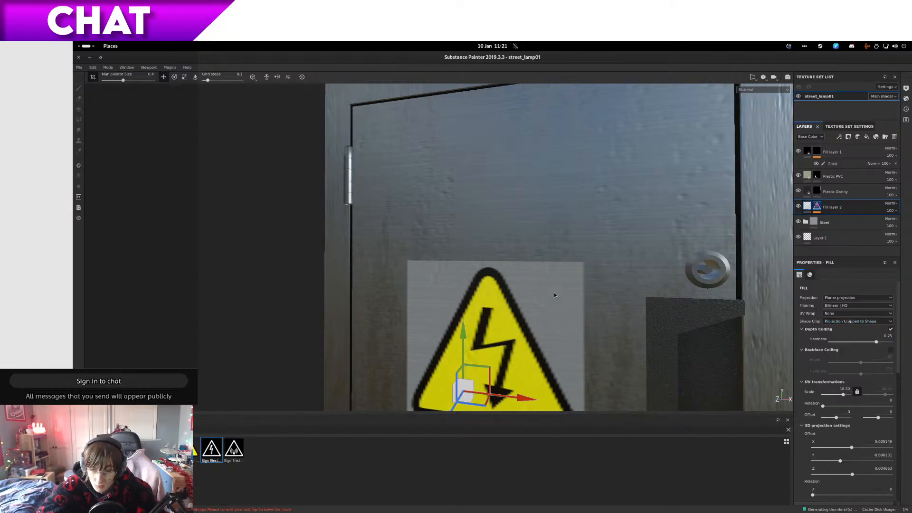
Step: Try a uniform black base color on Fill layer 2 and reassign the electric_hazard_sign image to it
{"action": "scroll", "coordinate": [899, 350], "scroll_direction": "down", "scroll_amount": 1}
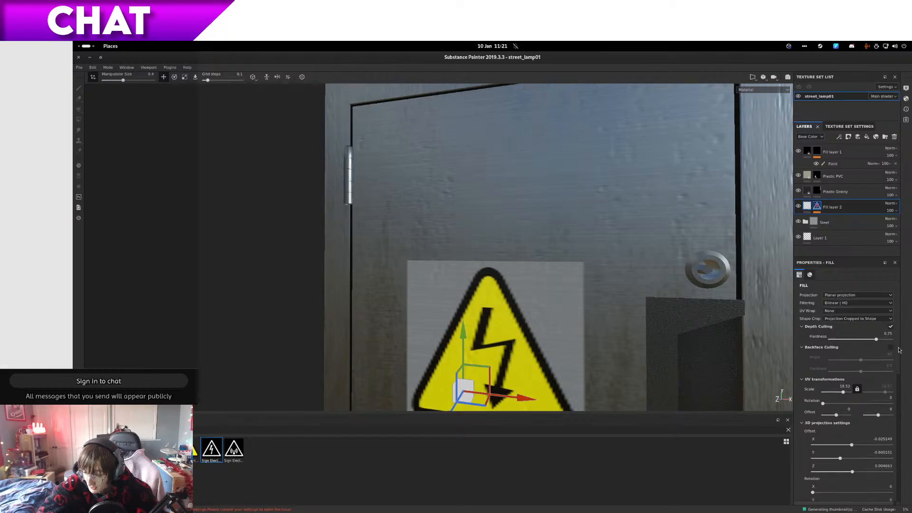
{"action": "left_click_drag", "start_coordinate": [899, 350], "coordinate": [909, 492]}
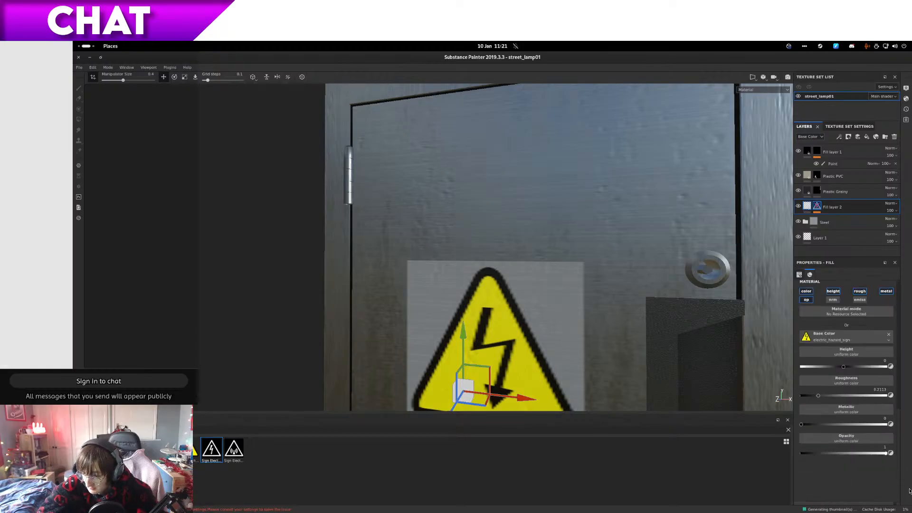
{"action": "scroll", "coordinate": [898, 451], "scroll_direction": "up", "scroll_amount": 3}
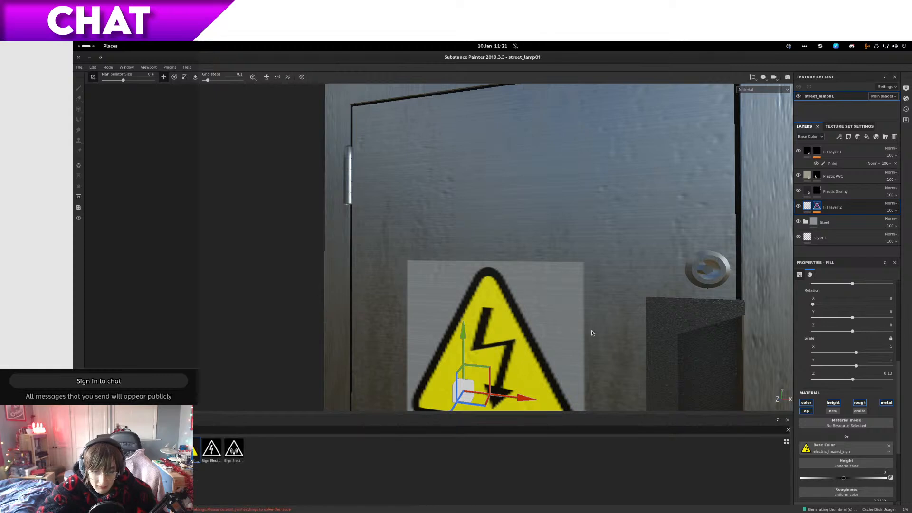
{"action": "scroll", "coordinate": [891, 444], "scroll_direction": "down", "scroll_amount": 3}
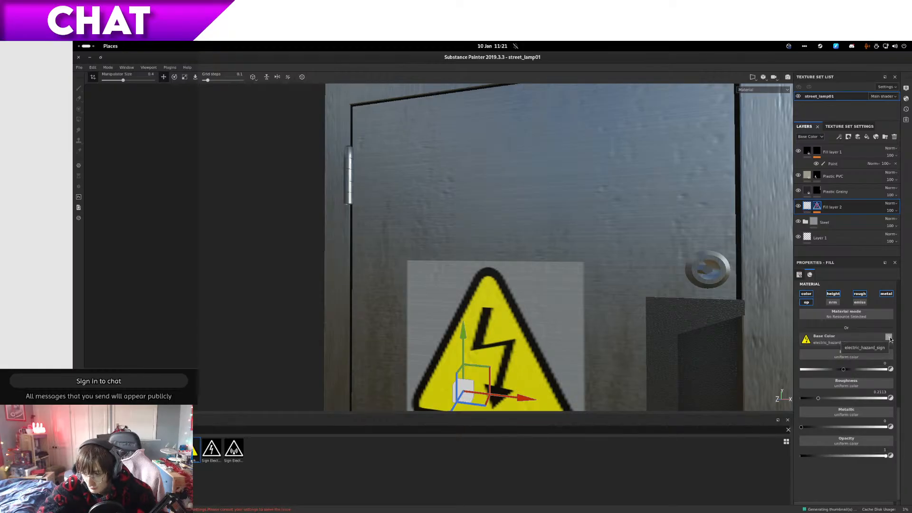
{"action": "left_click", "coordinate": [890, 338]}
{"action": "left_click", "coordinate": [864, 351]}
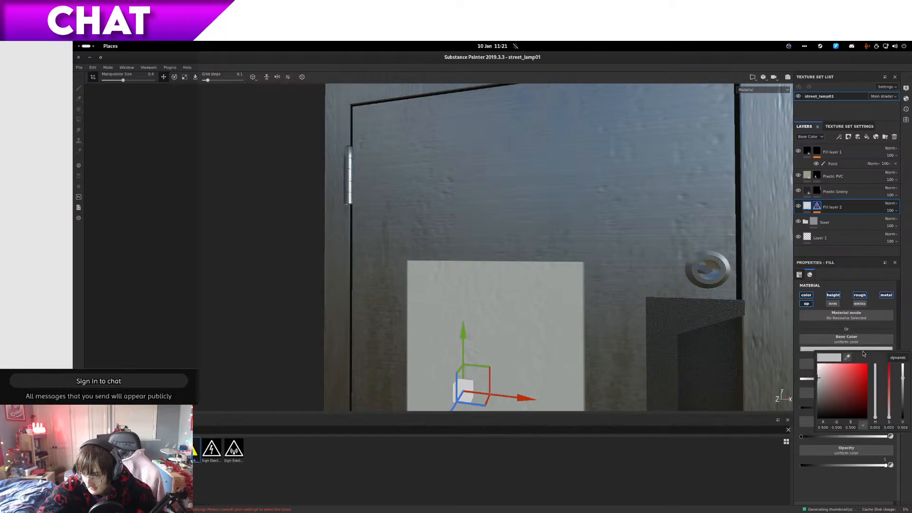
{"action": "left_click_drag", "start_coordinate": [898, 379], "coordinate": [902, 418]}
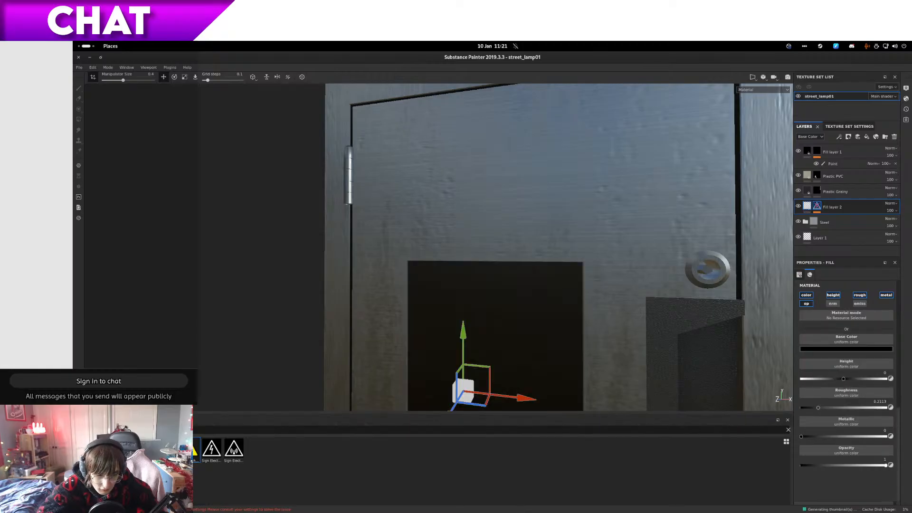
{"action": "left_click_drag", "start_coordinate": [195, 449], "coordinate": [826, 335]}
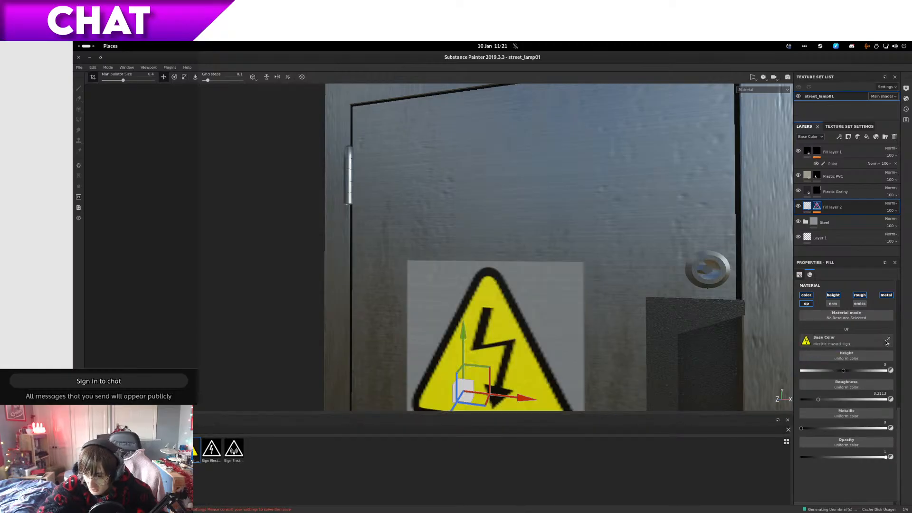
Step: Clear the image from Fill layer 2's base color and remove the layer's mask
{"action": "left_click", "coordinate": [889, 338]}
{"action": "right_click", "coordinate": [822, 209]}
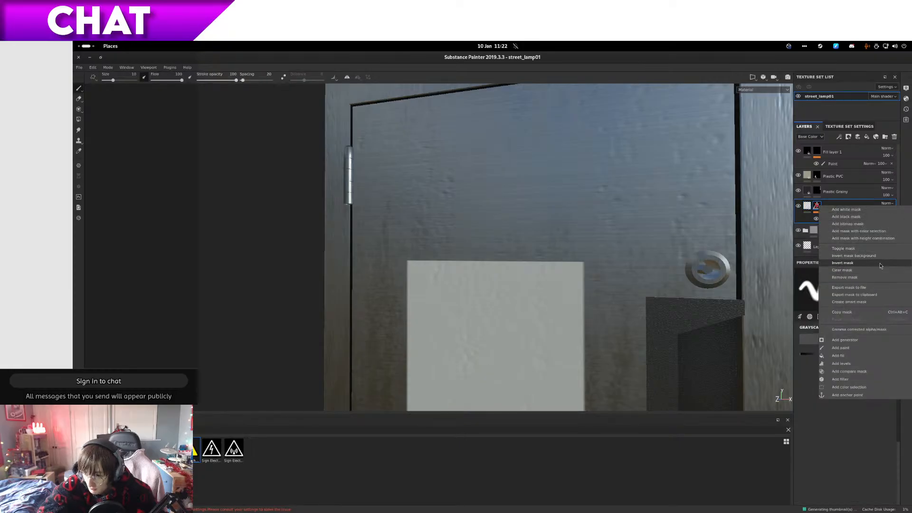
{"action": "left_click", "coordinate": [879, 278]}
Step: Add a black mask to Fill layer 2
{"action": "right_click", "coordinate": [818, 209]}
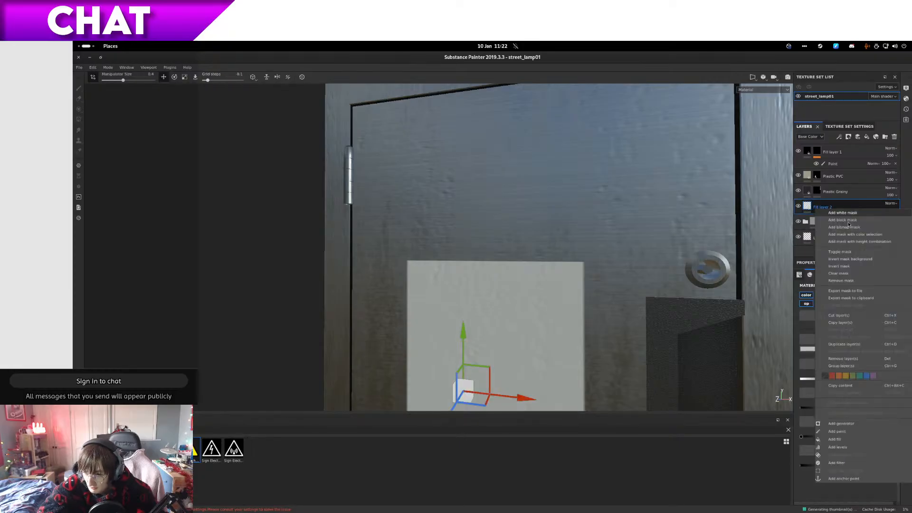
{"action": "key", "text": "Escape"}
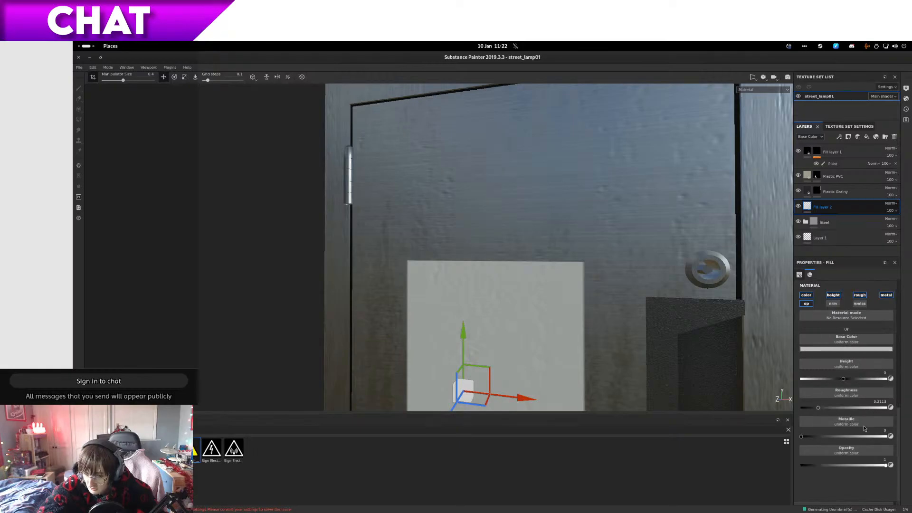
{"action": "right_click", "coordinate": [836, 215]}
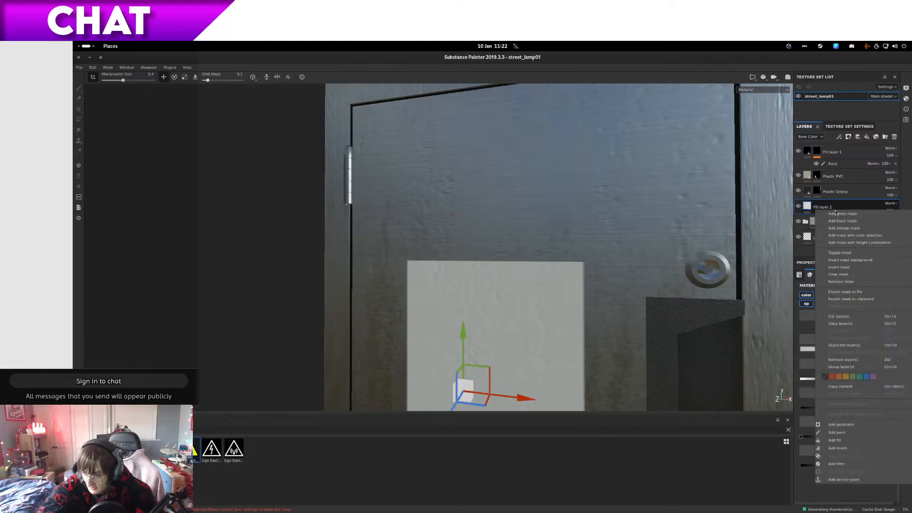
{"action": "left_click", "coordinate": [860, 222]}
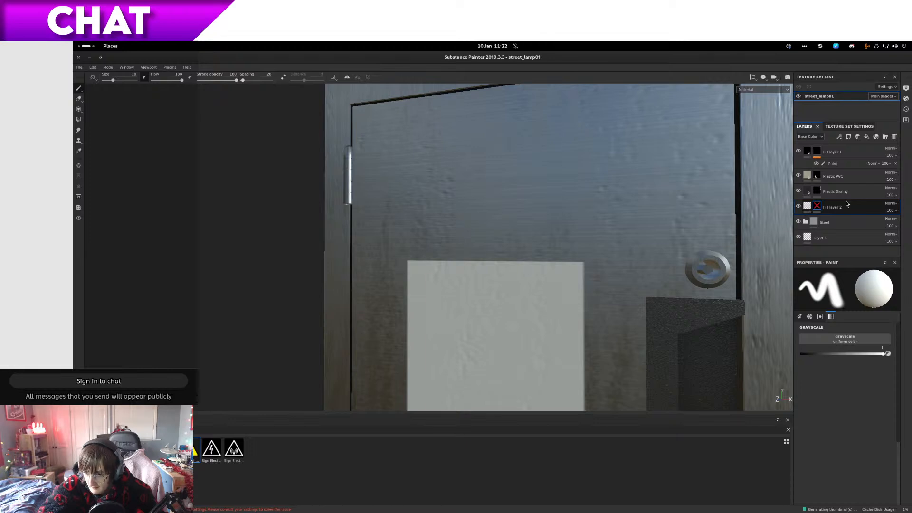
Step: Add a fill effect to the new mask with the electric_hazard_sign image as its grayscale
{"action": "right_click", "coordinate": [873, 205]}
{"action": "key", "text": "Escape"}
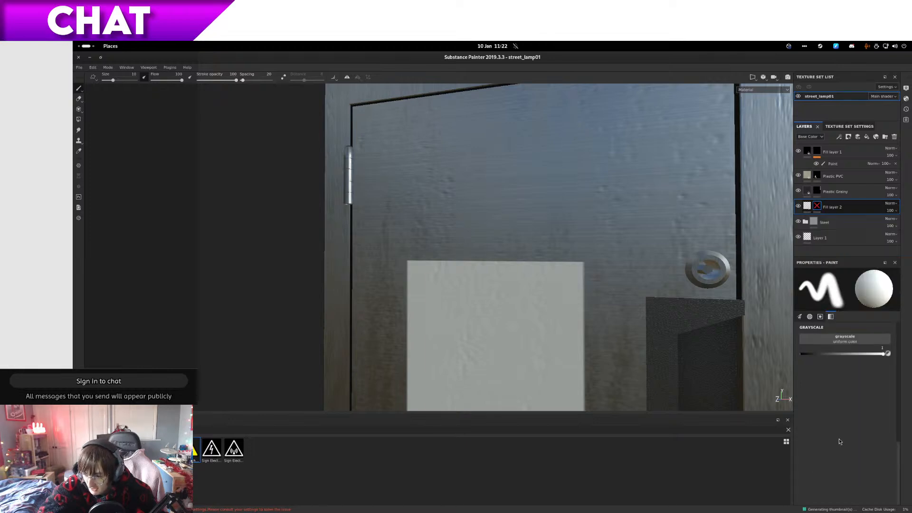
{"action": "left_click_drag", "start_coordinate": [195, 449], "coordinate": [860, 302]}
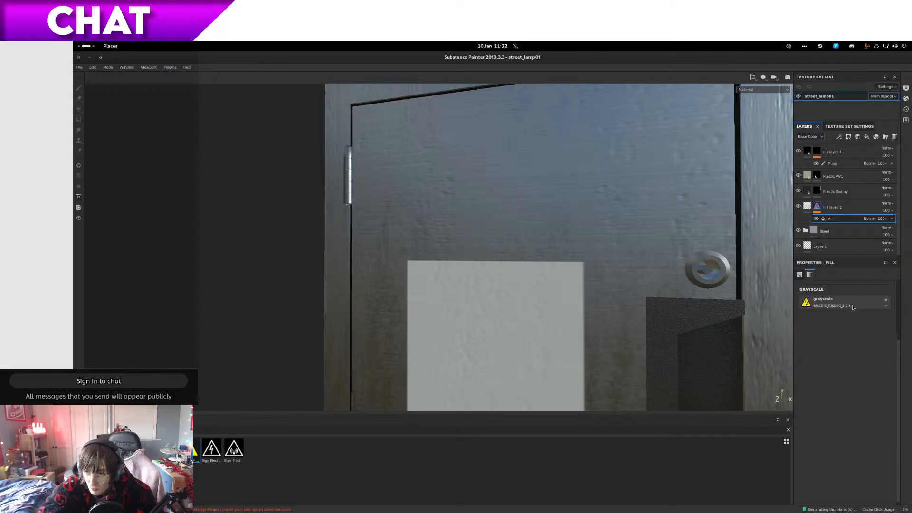
Step: Enable Fill layer 2's mask and select the mask's fill effect
{"action": "right_click", "coordinate": [870, 203]}
{"action": "left_click", "coordinate": [865, 243]}
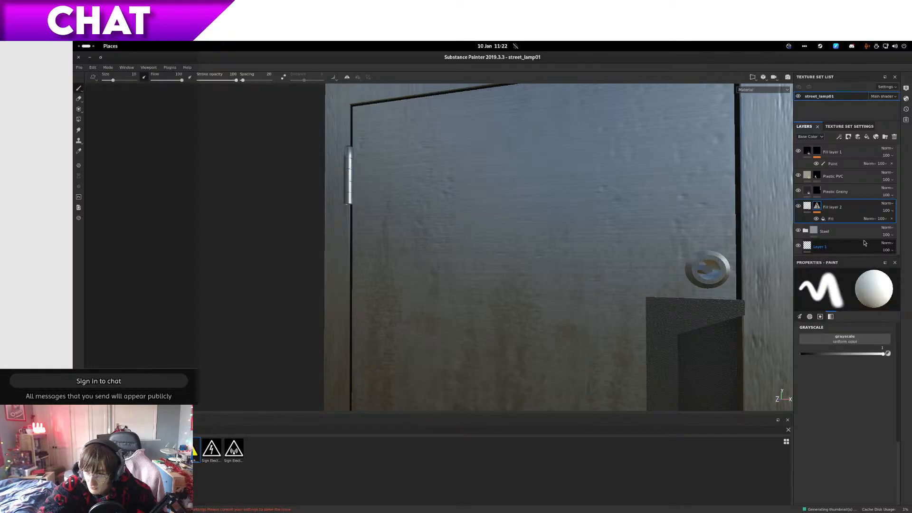
{"action": "left_click", "coordinate": [845, 210]}
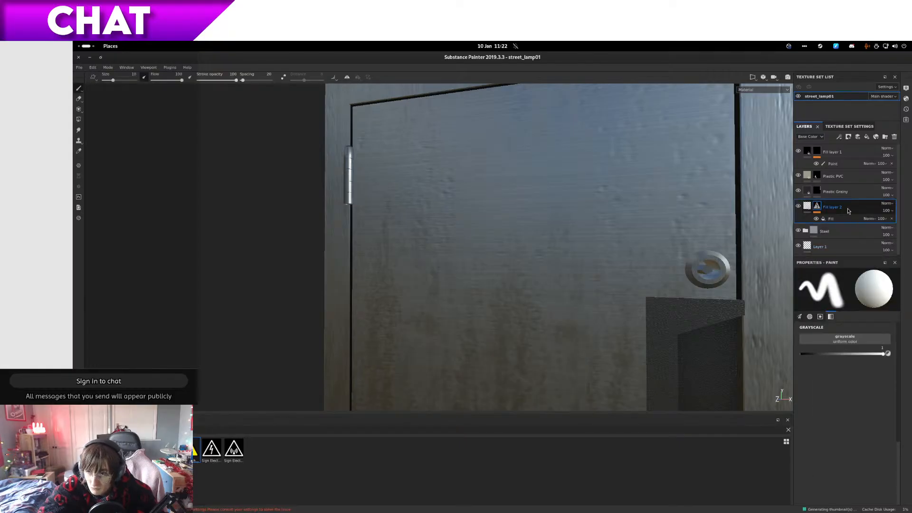
{"action": "left_click", "coordinate": [846, 219]}
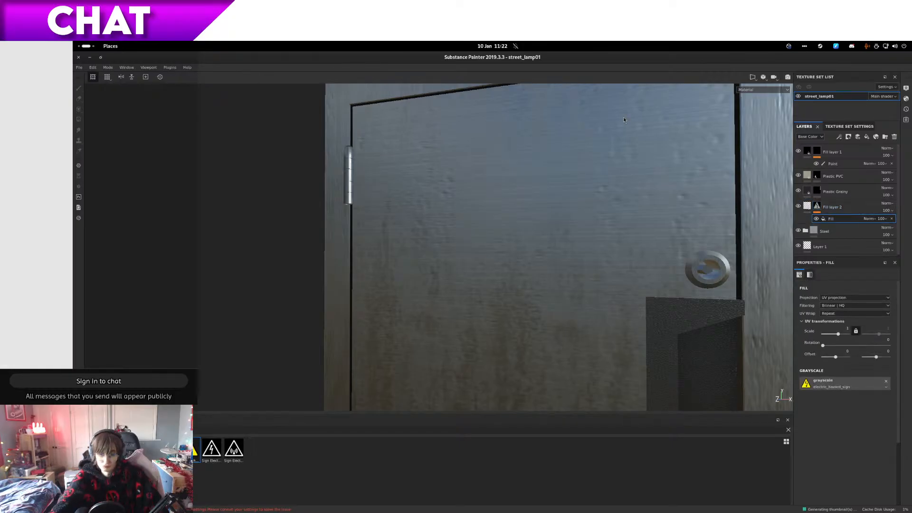
Step: Try inverting Fill layer 2's mask, check the decal on the door, and undo the inversion
{"action": "right_click", "coordinate": [832, 208]}
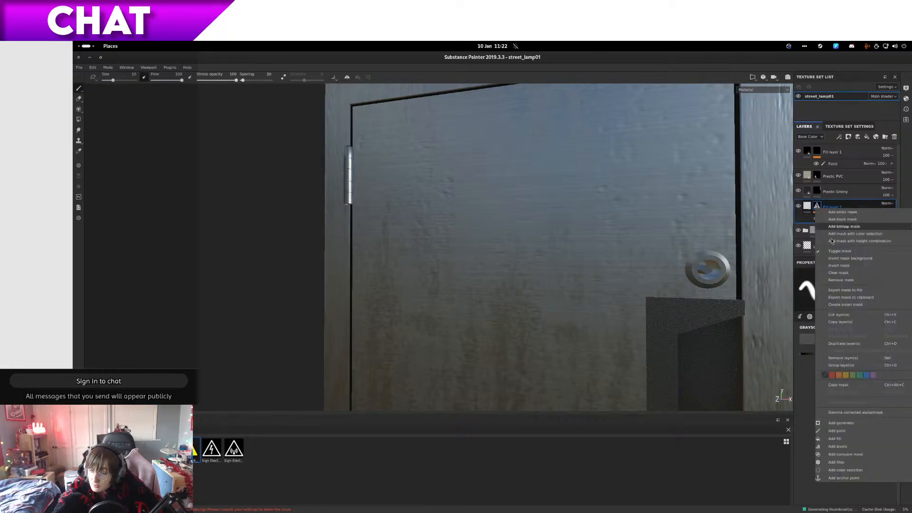
{"action": "left_click", "coordinate": [862, 266]}
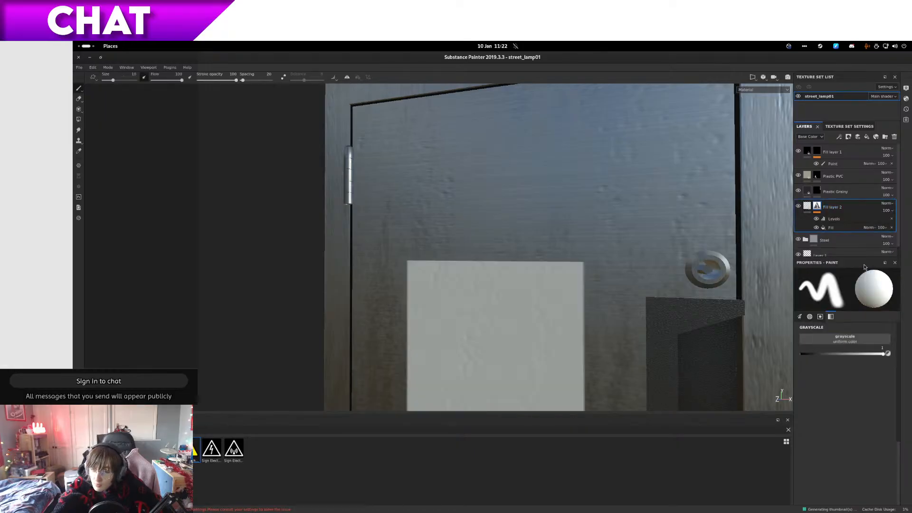
{"action": "left_click_drag", "start_coordinate": [463, 280], "coordinate": [496, 320], "text": "alt"}
{"action": "key", "text": "ctrl+z"}
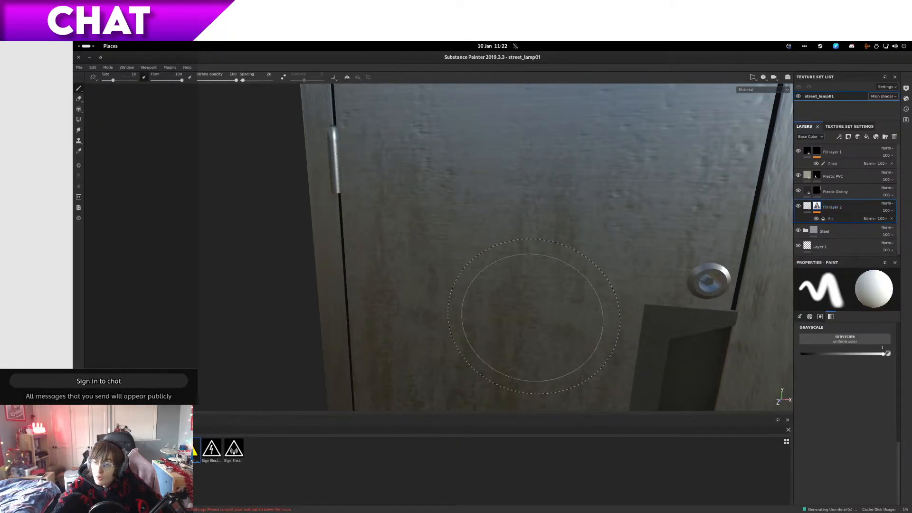
Step: Assign the electric_hazard_sign image as the base color of Fill layer 2's material
{"action": "left_click", "coordinate": [837, 219]}
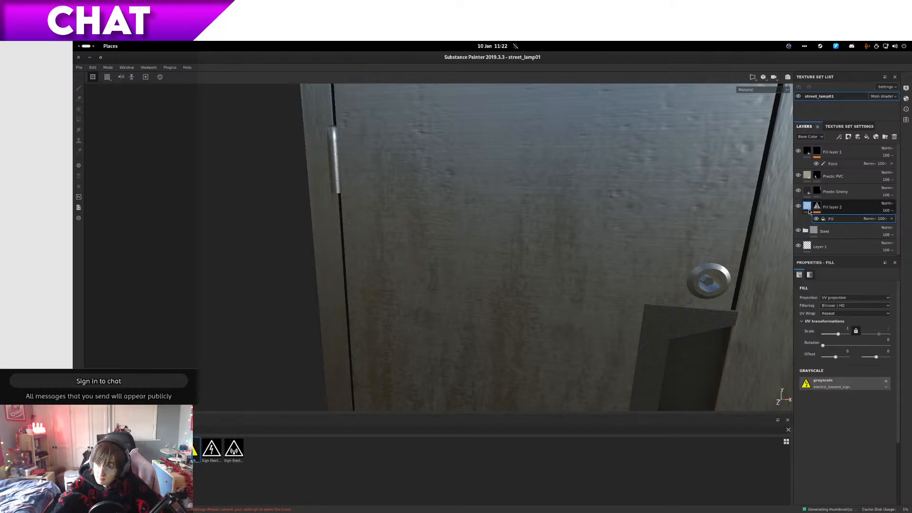
{"action": "mouse_move", "coordinate": [810, 212]}
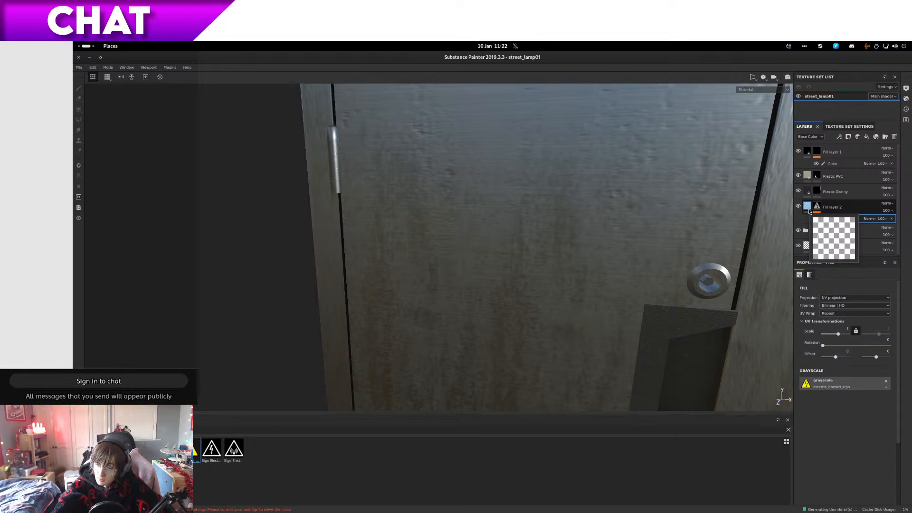
{"action": "left_click", "coordinate": [809, 211]}
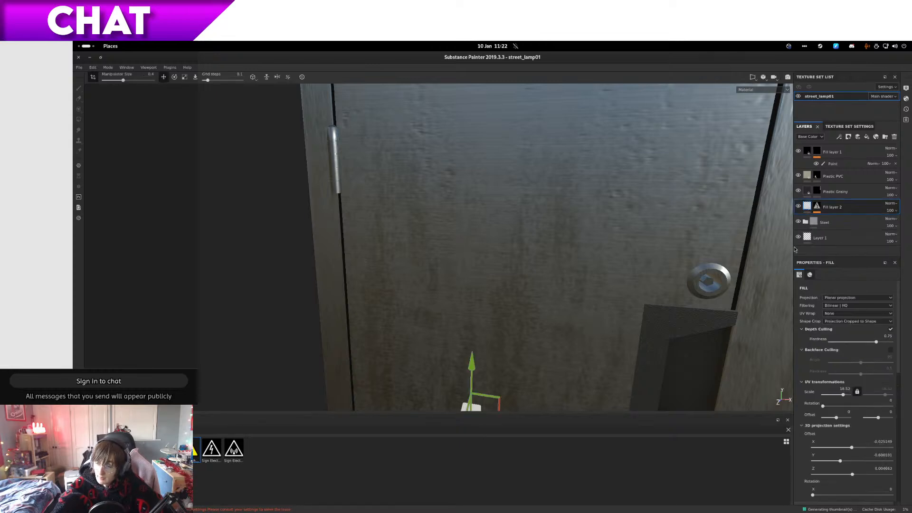
{"action": "left_click_drag", "start_coordinate": [899, 356], "coordinate": [905, 475]}
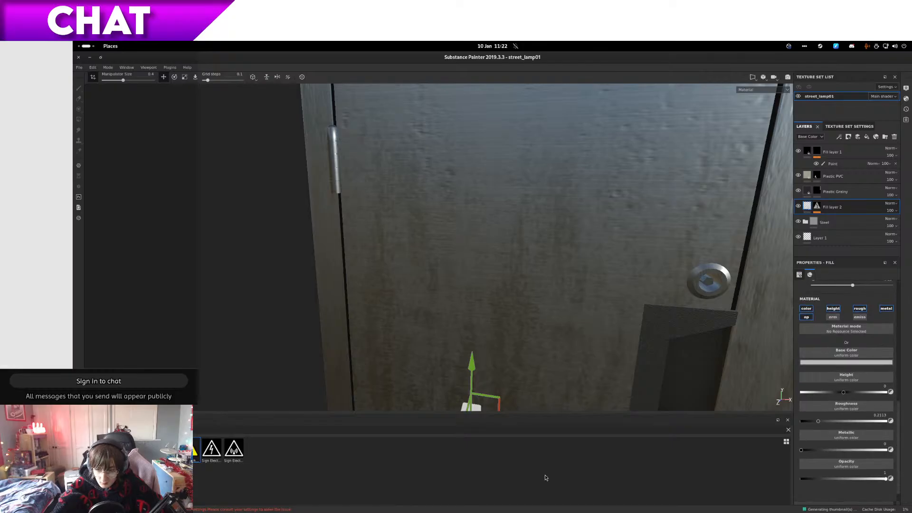
{"action": "left_click_drag", "start_coordinate": [197, 449], "coordinate": [834, 362]}
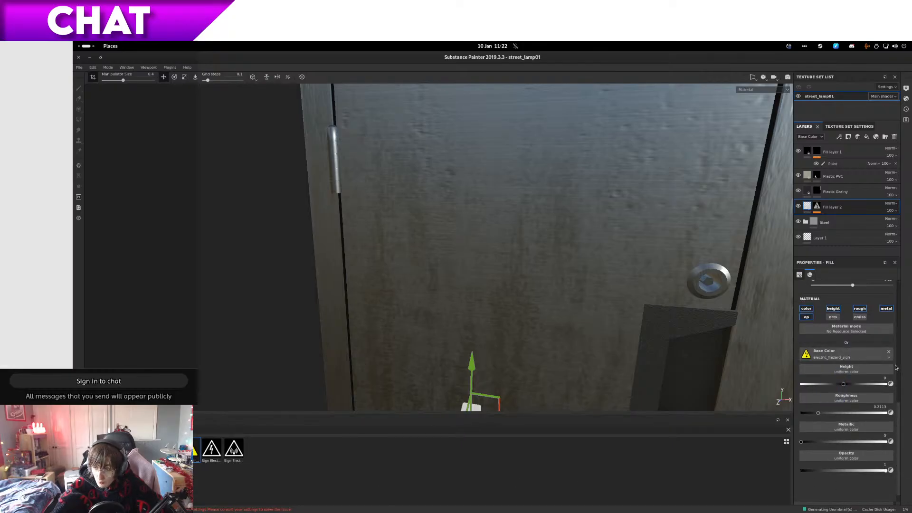
Step: Disable Fill layer 2's mask and hide the fill effect inside it
{"action": "right_click", "coordinate": [822, 206]}
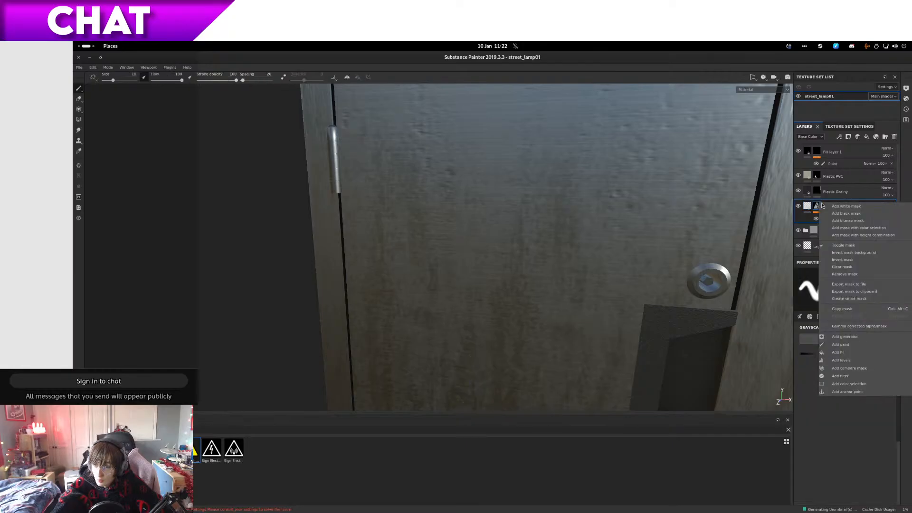
{"action": "left_click", "coordinate": [873, 246]}
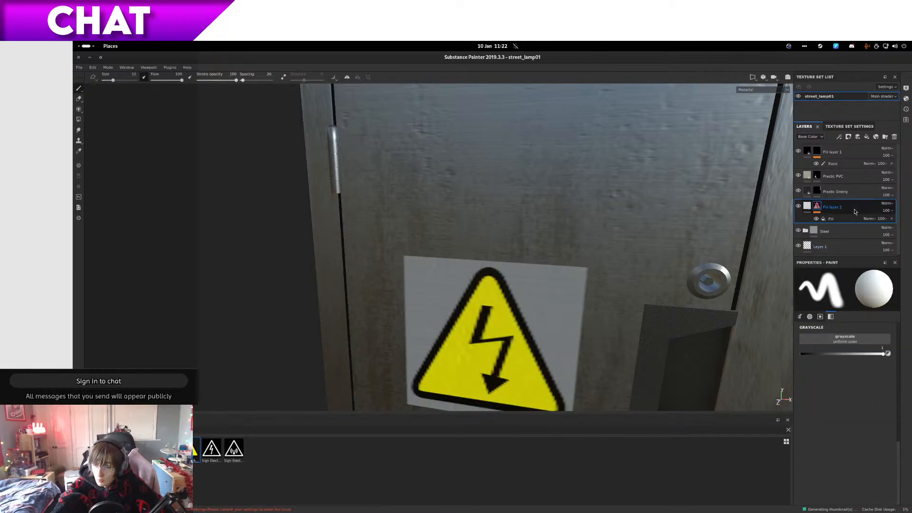
{"action": "right_click", "coordinate": [856, 211]}
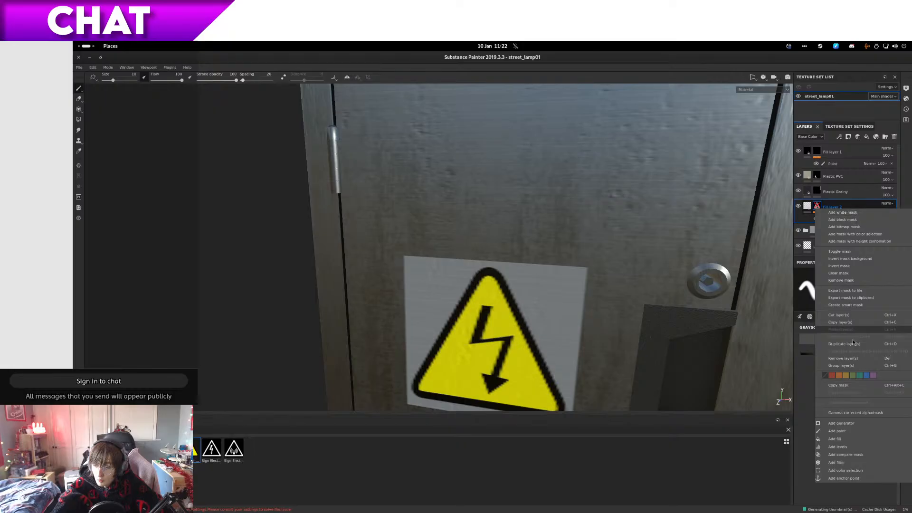
{"action": "left_click", "coordinate": [838, 430]}
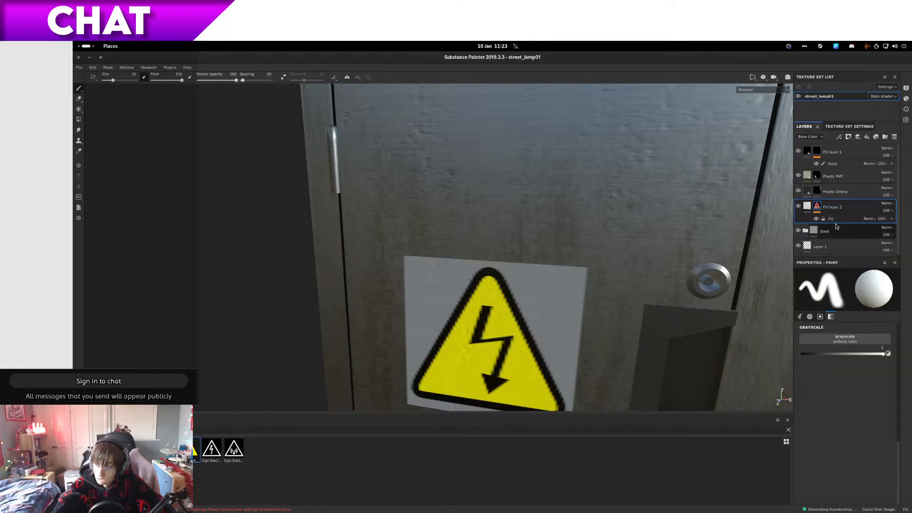
{"action": "left_click", "coordinate": [817, 218]}
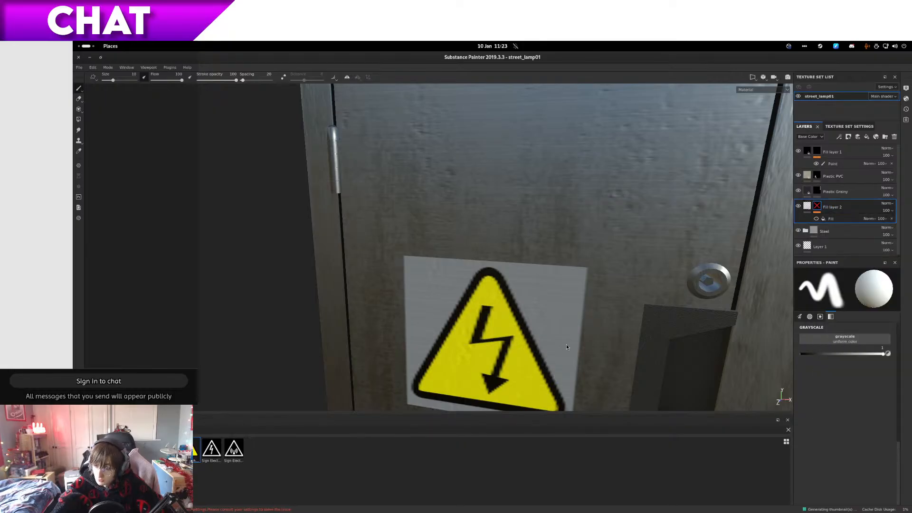
Step: Set Fill layer 2's roughness to about 0.58 and height to about 0.04, and check the decal on the door
{"action": "left_click_drag", "start_coordinate": [536, 347], "coordinate": [709, 270], "text": "alt"}
{"action": "scroll", "coordinate": [602, 313], "scroll_direction": "up", "scroll_amount": 3}
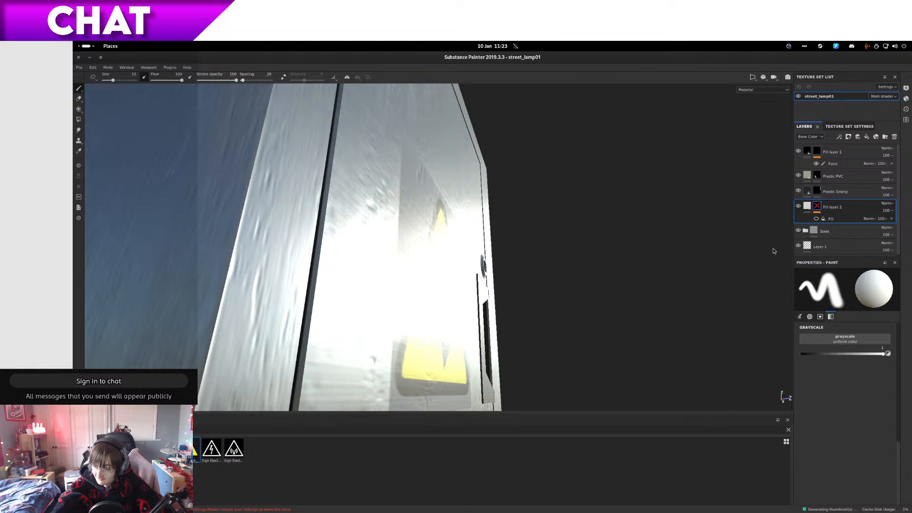
{"action": "left_click", "coordinate": [803, 211]}
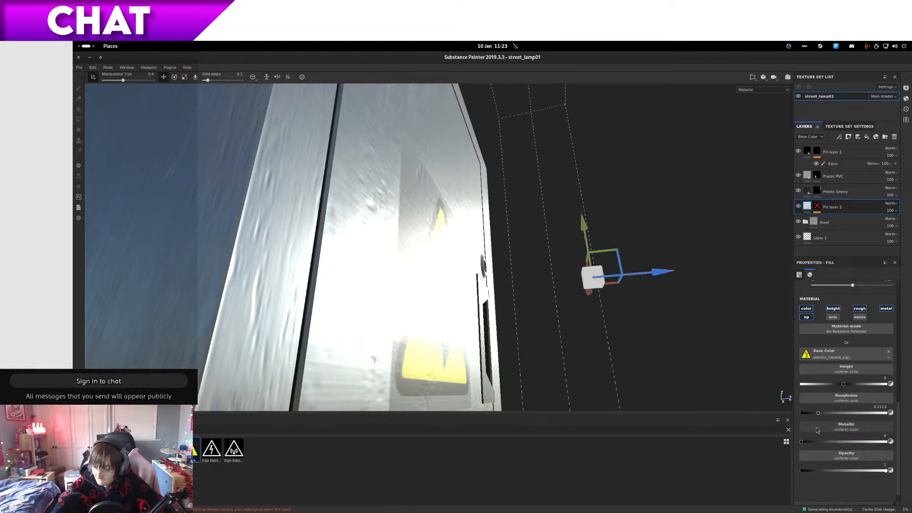
{"action": "left_click_drag", "start_coordinate": [819, 414], "coordinate": [850, 422]}
{"action": "left_click_drag", "start_coordinate": [849, 391], "coordinate": [845, 391]}
{"action": "left_click_drag", "start_coordinate": [633, 358], "coordinate": [439, 341], "text": "alt"}
{"action": "scroll", "coordinate": [478, 355], "scroll_direction": "down", "scroll_amount": 6}
{"action": "scroll", "coordinate": [450, 338], "scroll_direction": "up", "scroll_amount": 5}
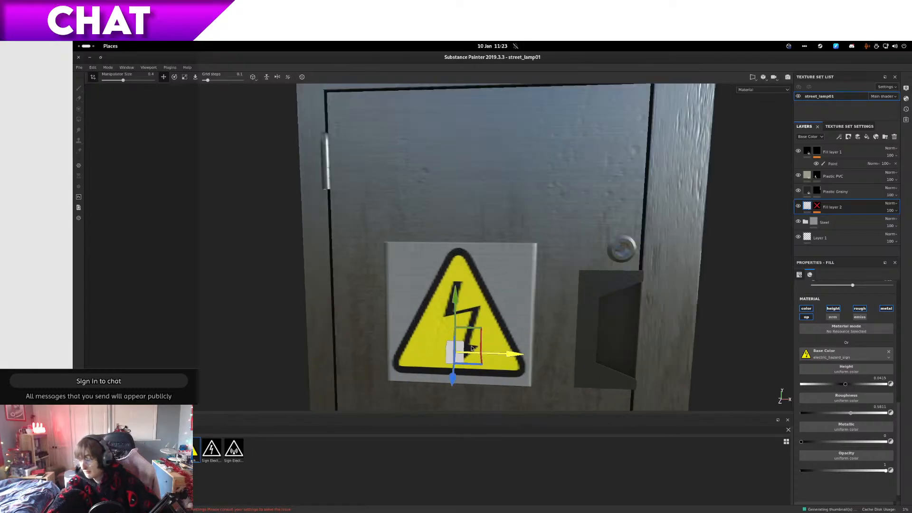
{"action": "left_click_drag", "start_coordinate": [544, 269], "coordinate": [527, 275], "text": "alt"}
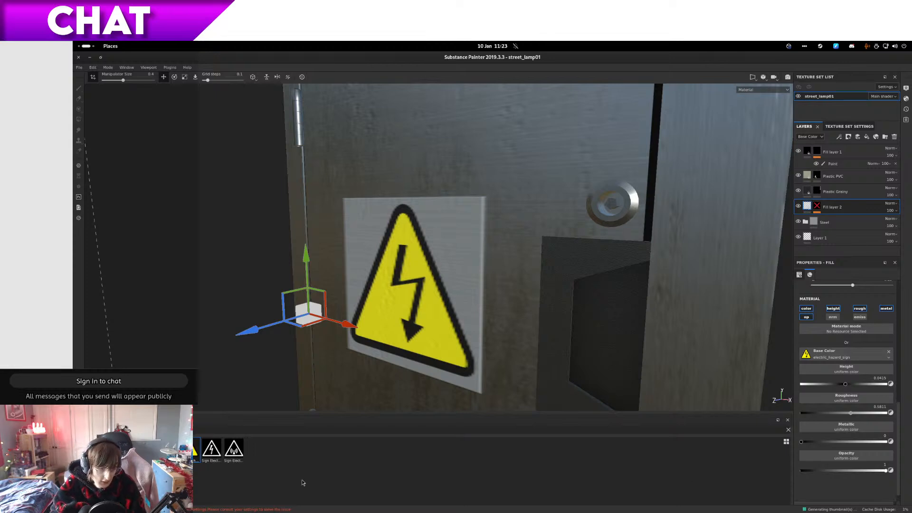
Step: Try adding a fill layer and a paint layer above Fill layer 2, undoing each one
{"action": "right_click", "coordinate": [194, 450]}
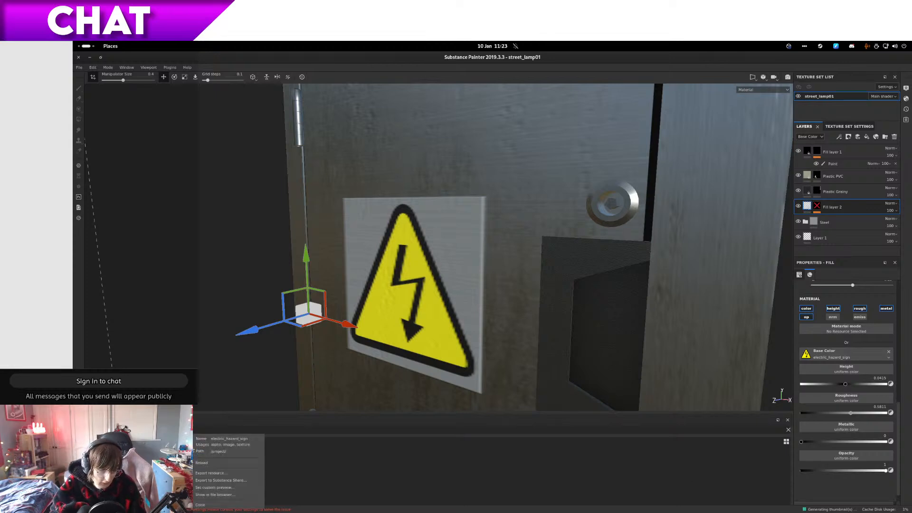
{"action": "left_click", "coordinate": [192, 450]}
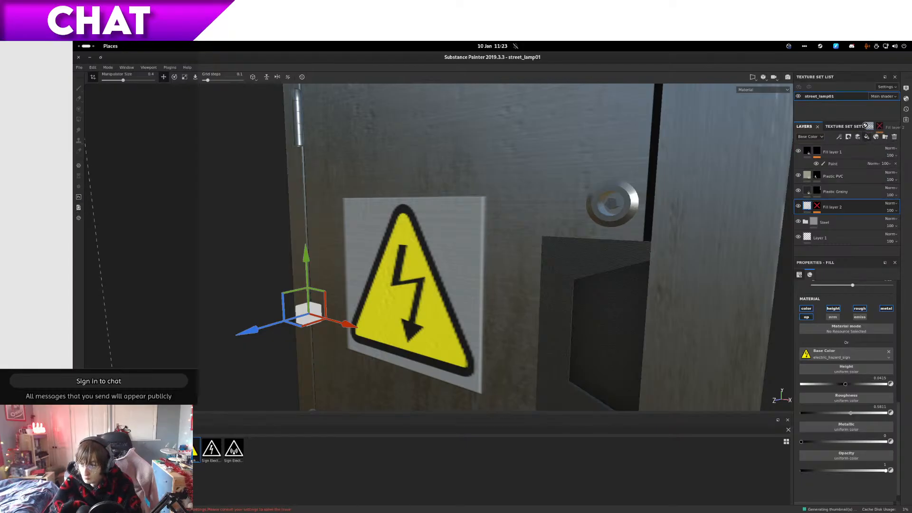
{"action": "left_click", "coordinate": [869, 138]}
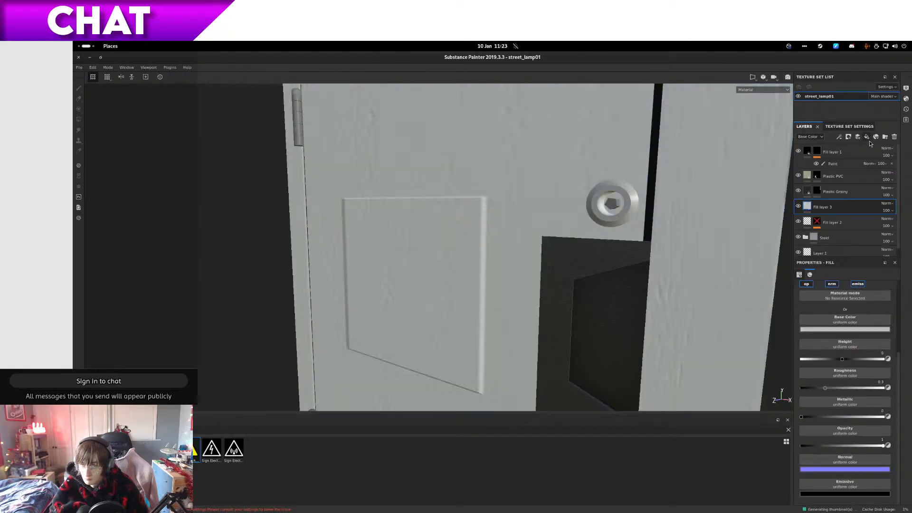
{"action": "key", "text": "ctrl+z"}
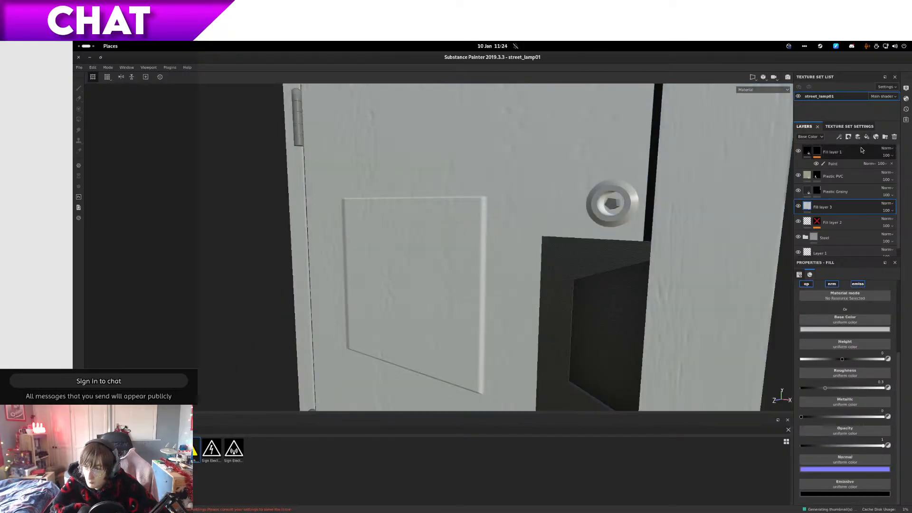
{"action": "left_click", "coordinate": [858, 137]}
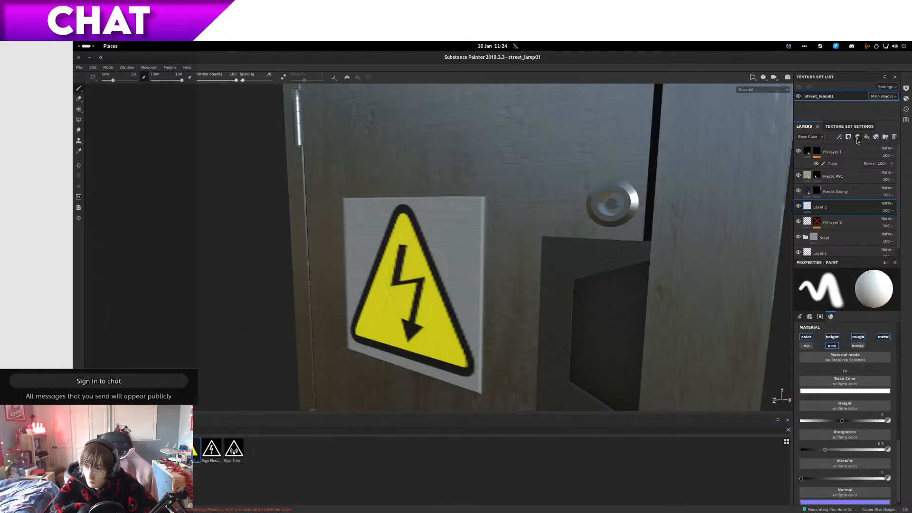
{"action": "key", "text": "ctrl+z"}
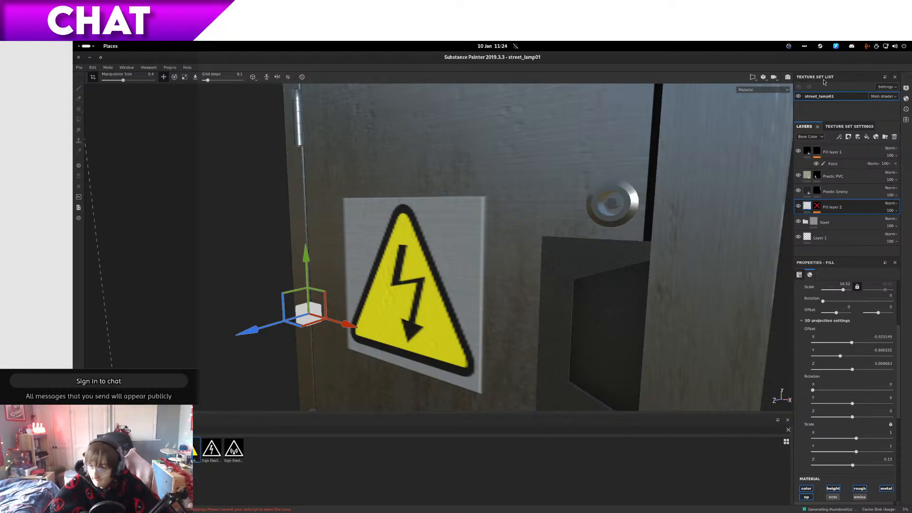
Step: View the layer stack's Opacity channel, and return it to Base Color
{"action": "left_click", "coordinate": [803, 138]}
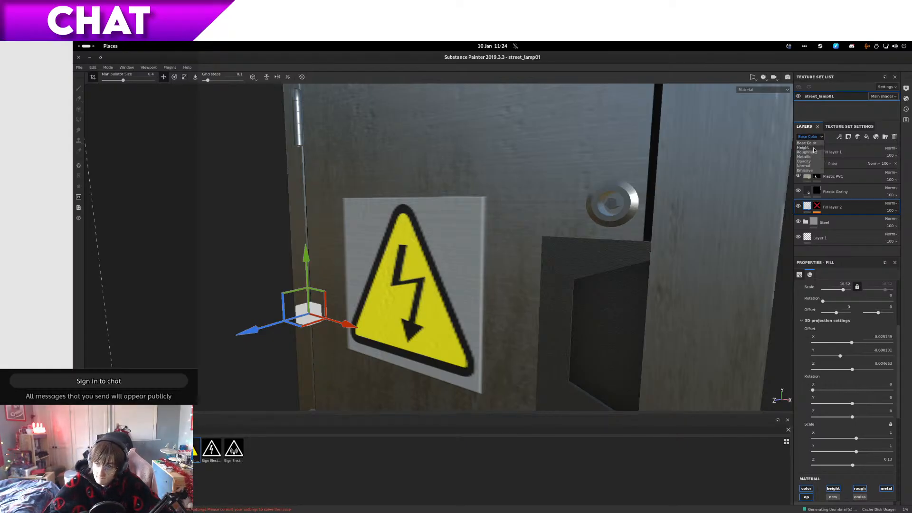
{"action": "left_click", "coordinate": [816, 161]}
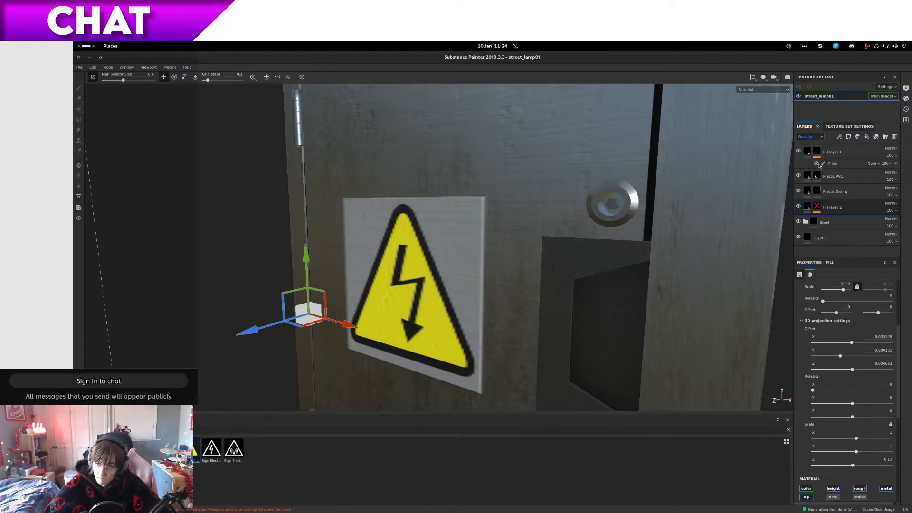
{"action": "left_click", "coordinate": [818, 139]}
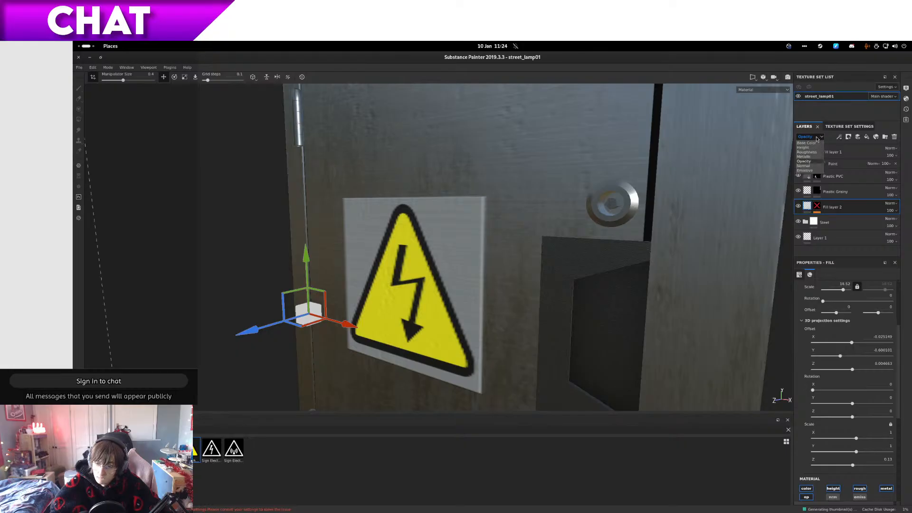
{"action": "left_click", "coordinate": [809, 144]}
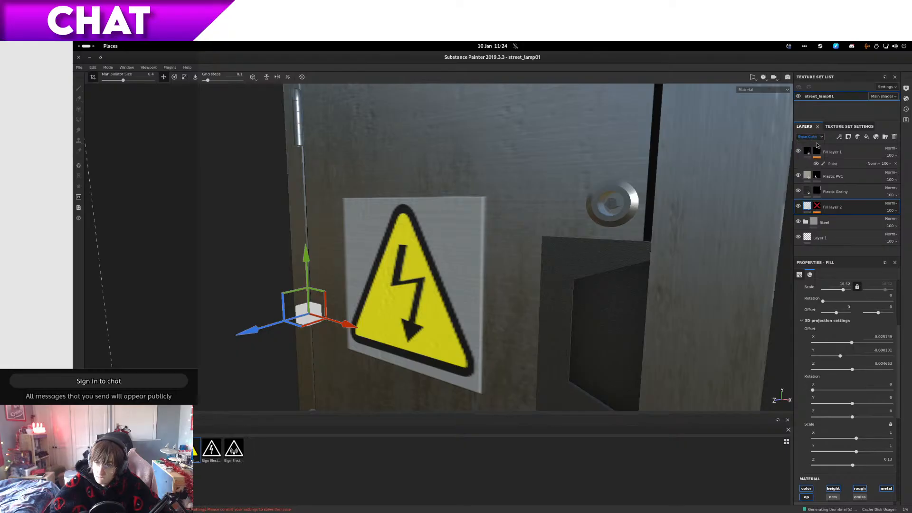
Step: Examine the decal on the door in the Base Color, Height, Roughness and Metallic single-channel views
{"action": "left_click", "coordinate": [747, 91]}
{"action": "left_click", "coordinate": [761, 109]}
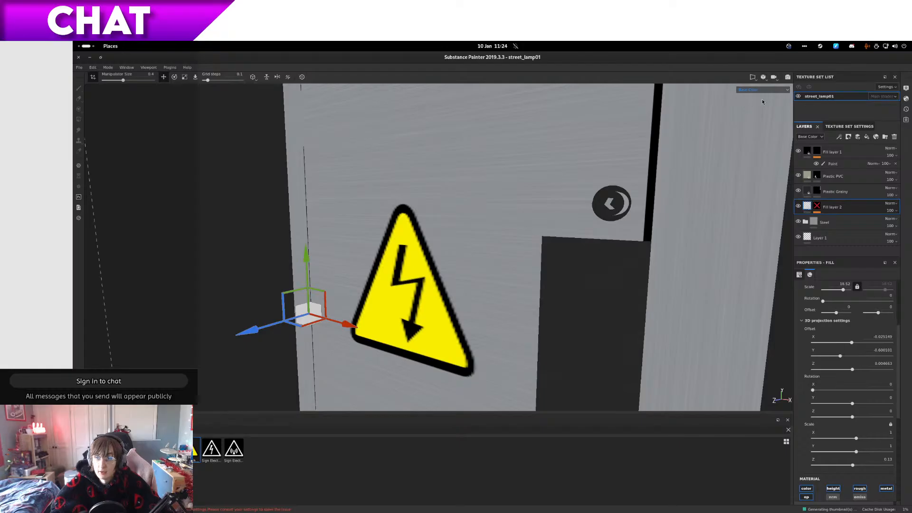
{"action": "left_click", "coordinate": [760, 91]}
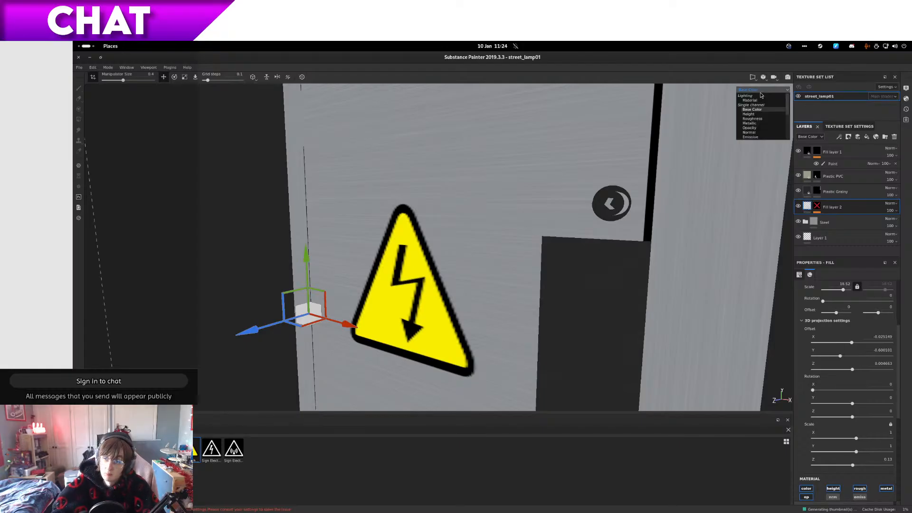
{"action": "key", "text": "Down"}
{"action": "key", "text": "Return"}
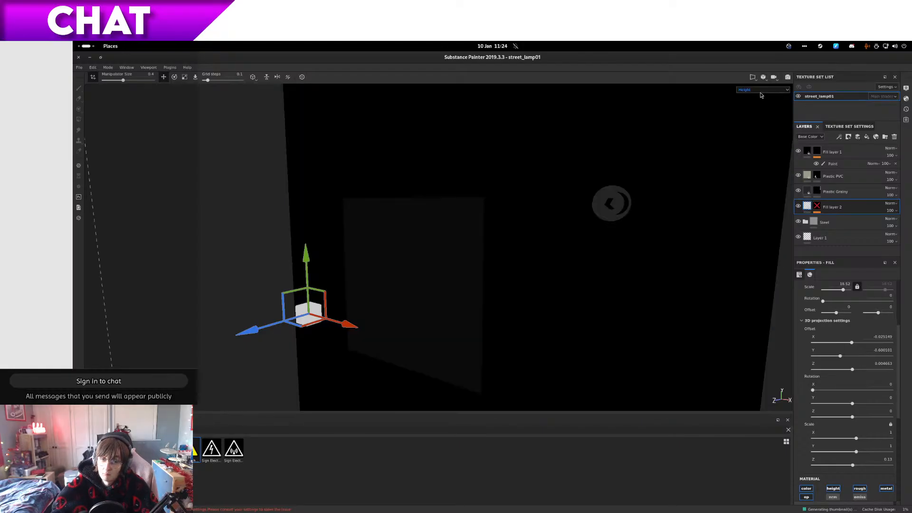
{"action": "left_click", "coordinate": [764, 90]}
{"action": "key", "text": "Down"}
{"action": "key", "text": "Return"}
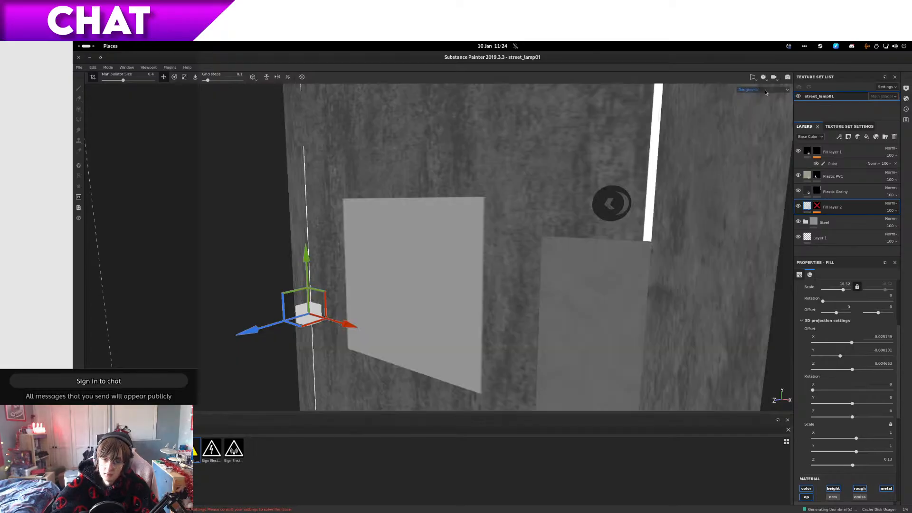
{"action": "left_click", "coordinate": [765, 90]}
{"action": "key", "text": "Down"}
{"action": "key", "text": "Return"}
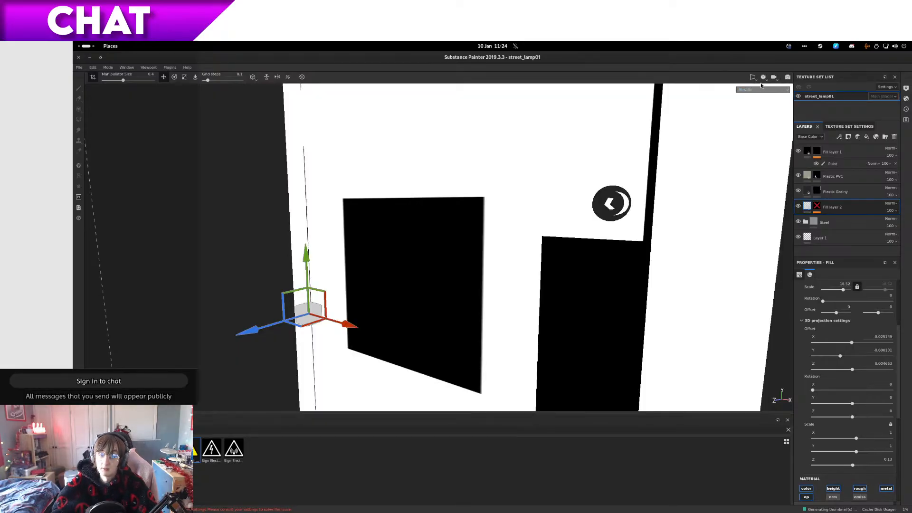
Step: Try the electric_hazard_sign image as Fill layer 2's roughness input and remove it
{"action": "left_click_drag", "start_coordinate": [911, 421], "coordinate": [910, 482]}
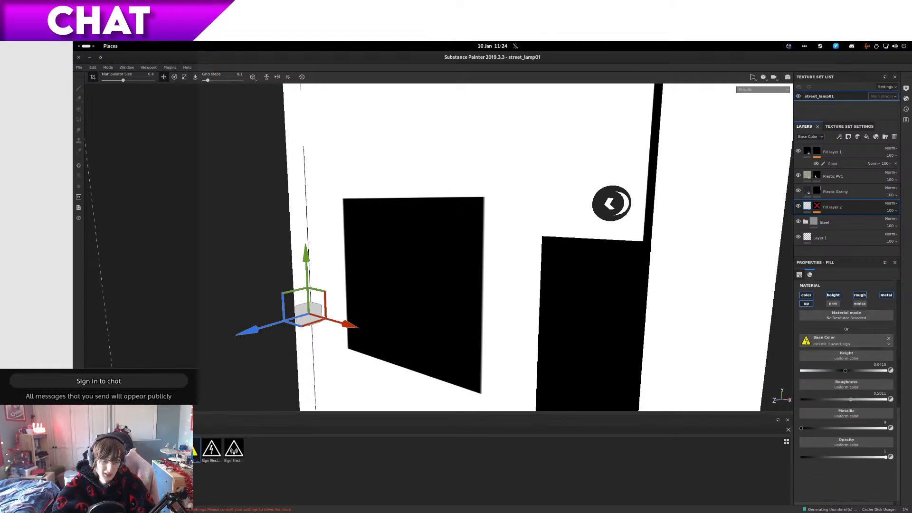
{"action": "left_click_drag", "start_coordinate": [550, 396], "coordinate": [843, 389]}
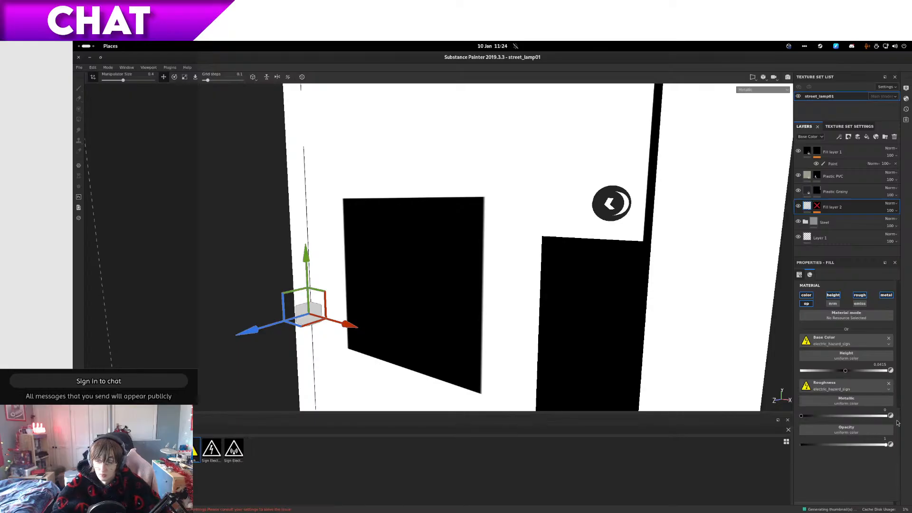
{"action": "left_click", "coordinate": [889, 383]}
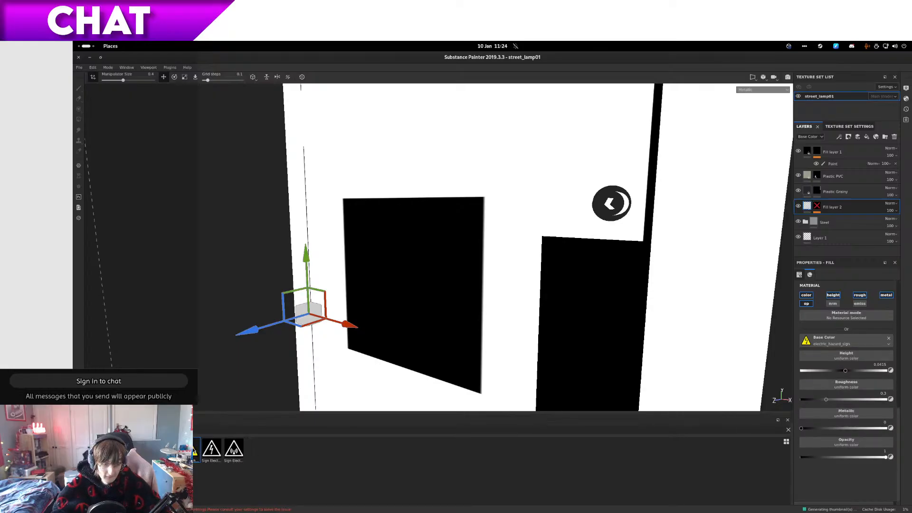
Step: Assign the electric_hazard_sign image to Fill layer 2's metallic channel and show the model in Material view
{"action": "left_click_drag", "start_coordinate": [195, 450], "coordinate": [830, 415]}
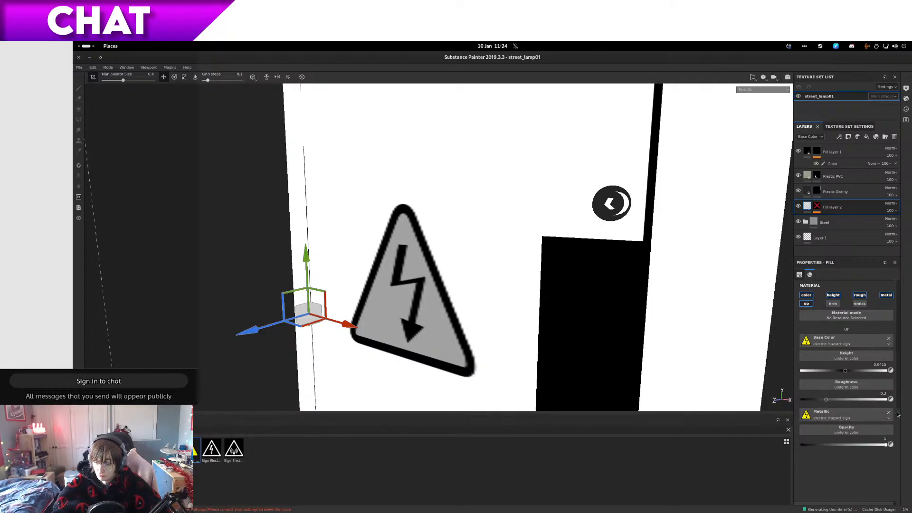
{"action": "left_click", "coordinate": [781, 91]}
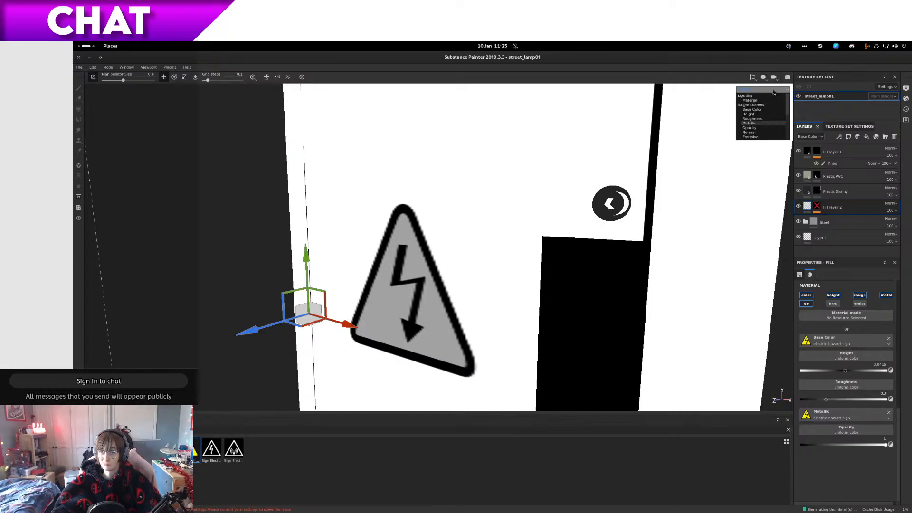
{"action": "left_click", "coordinate": [770, 100]}
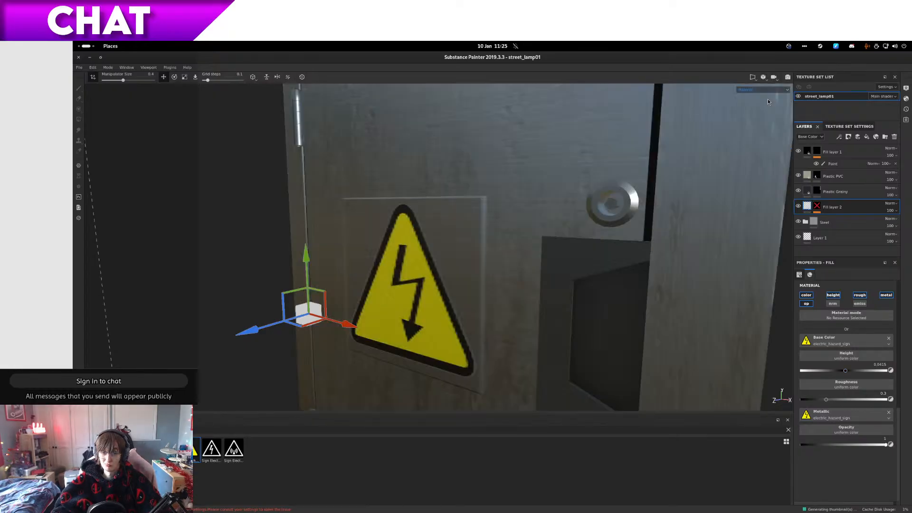
Step: Remove the image from Fill layer 2's metallic channel and turn off its metallic, roughness and height channels
{"action": "left_click", "coordinate": [891, 414]}
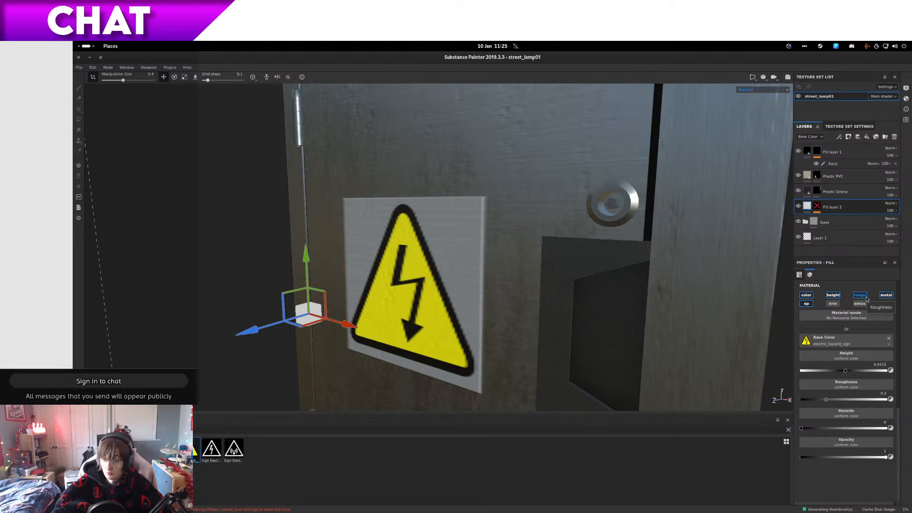
{"action": "left_click", "coordinate": [887, 295]}
{"action": "left_click", "coordinate": [861, 295]}
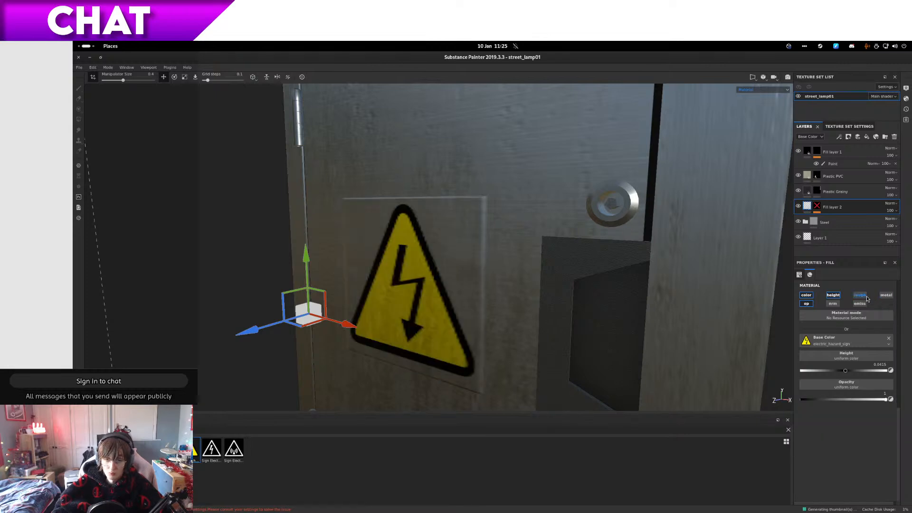
{"action": "left_click", "coordinate": [835, 298]}
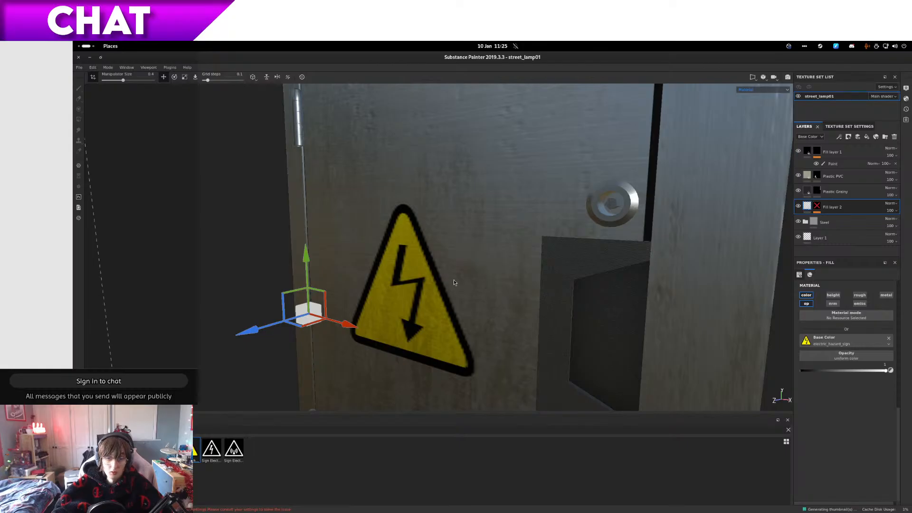
Step: Compare the decal with Fill layer 2's roughness channel on and off, leave it off, and inspect the sign from several angles
{"action": "left_click", "coordinate": [862, 297]}
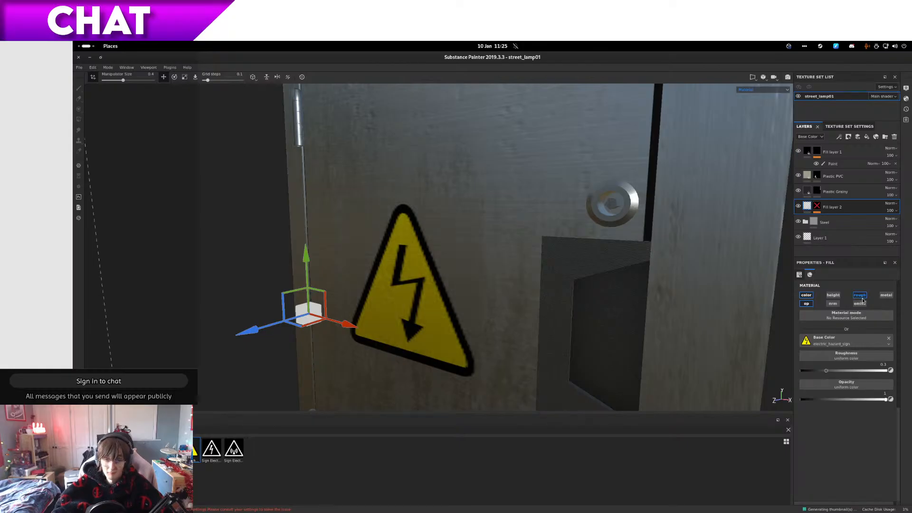
{"action": "left_click", "coordinate": [862, 297]}
{"action": "left_click", "coordinate": [862, 297]}
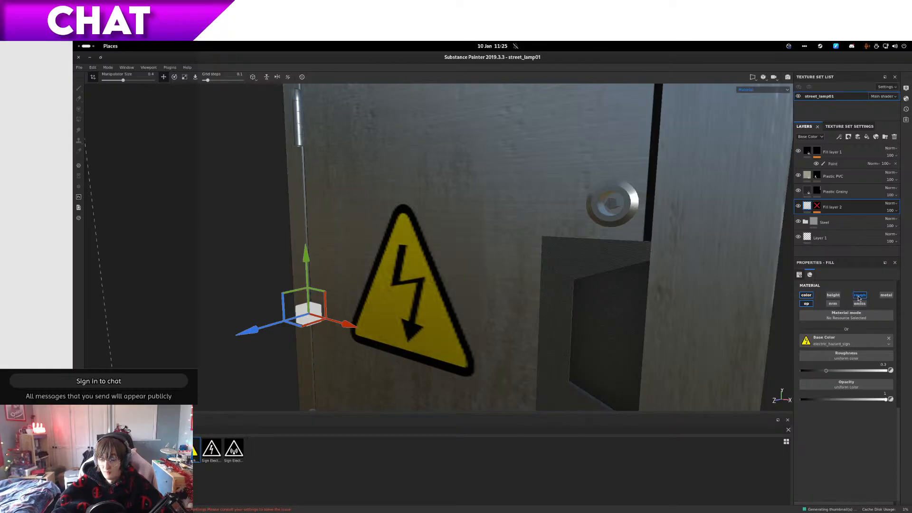
{"action": "left_click", "coordinate": [859, 298]}
{"action": "left_click_drag", "start_coordinate": [566, 301], "coordinate": [475, 313], "text": "alt"}
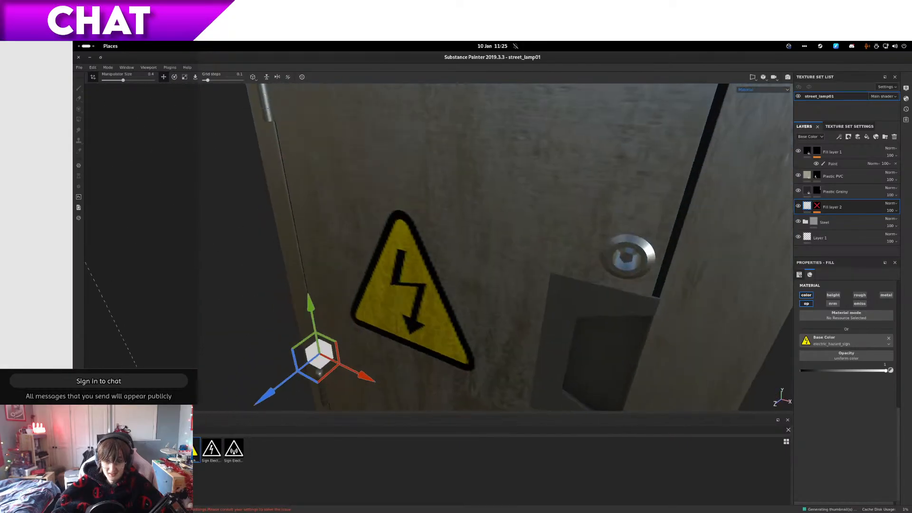
{"action": "left_click_drag", "start_coordinate": [414, 218], "coordinate": [532, 181], "text": "alt"}
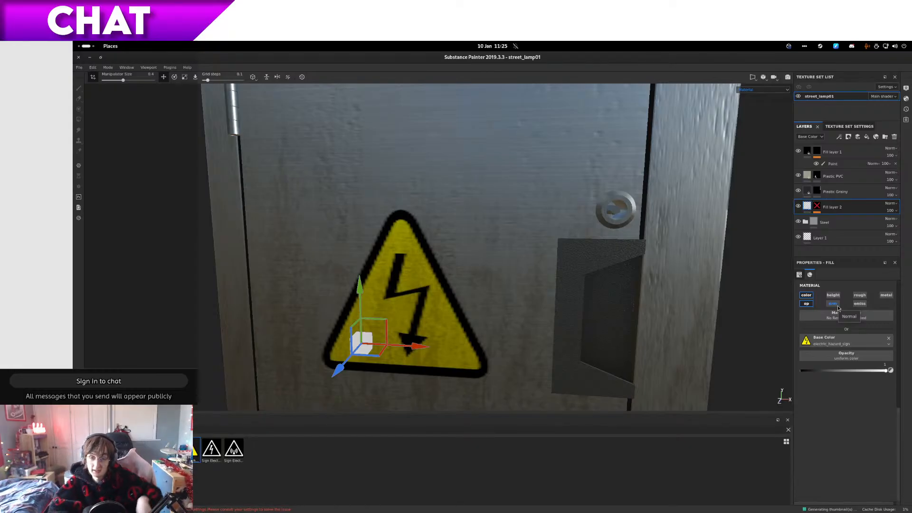
{"action": "left_click_drag", "start_coordinate": [492, 159], "coordinate": [557, 248], "text": "alt"}
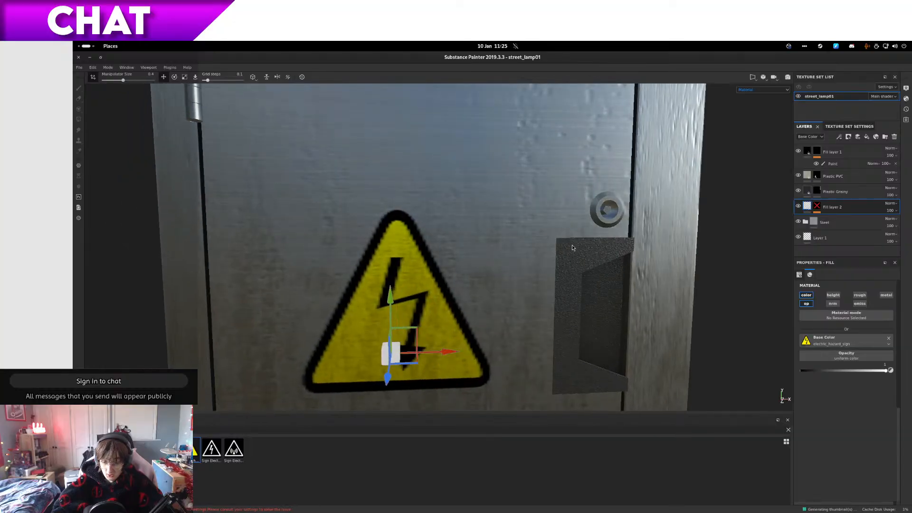
Step: Re-enable Fill layer 2's mask and add a Levels effect to it
{"action": "right_click", "coordinate": [818, 207]}
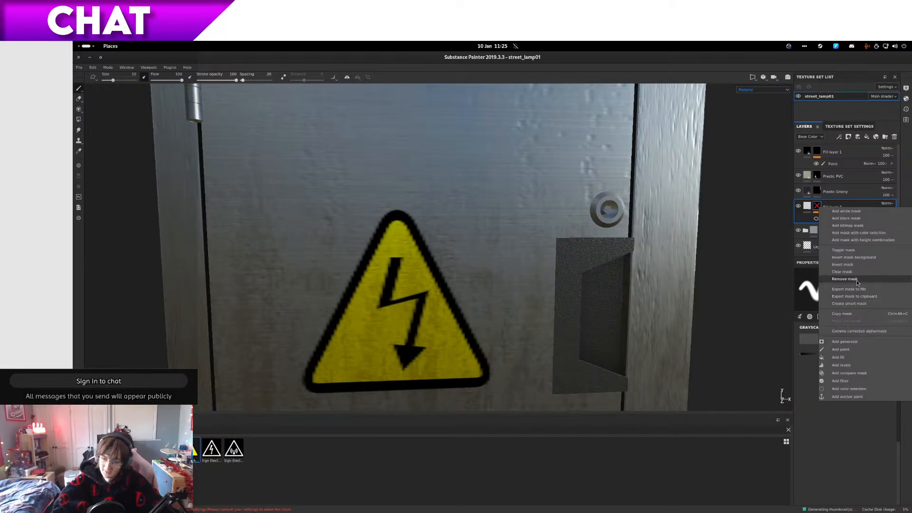
{"action": "left_click", "coordinate": [850, 252]}
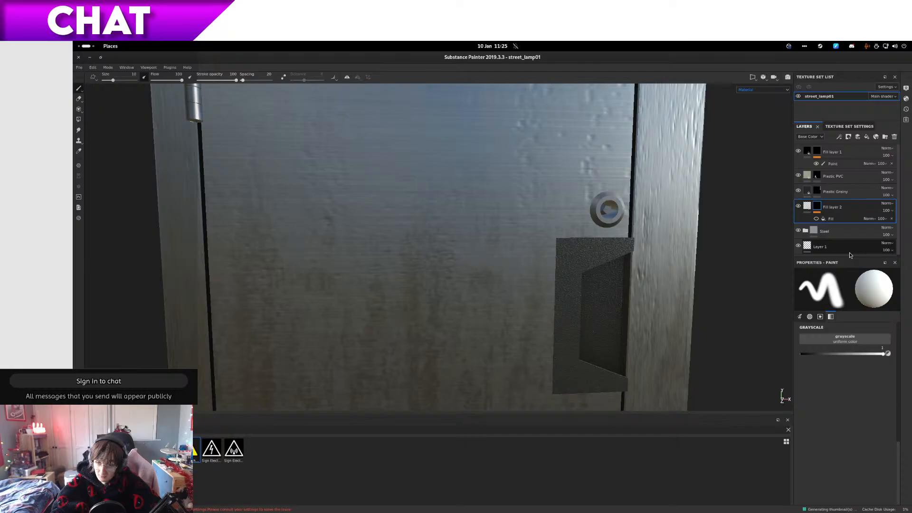
{"action": "right_click", "coordinate": [820, 210]}
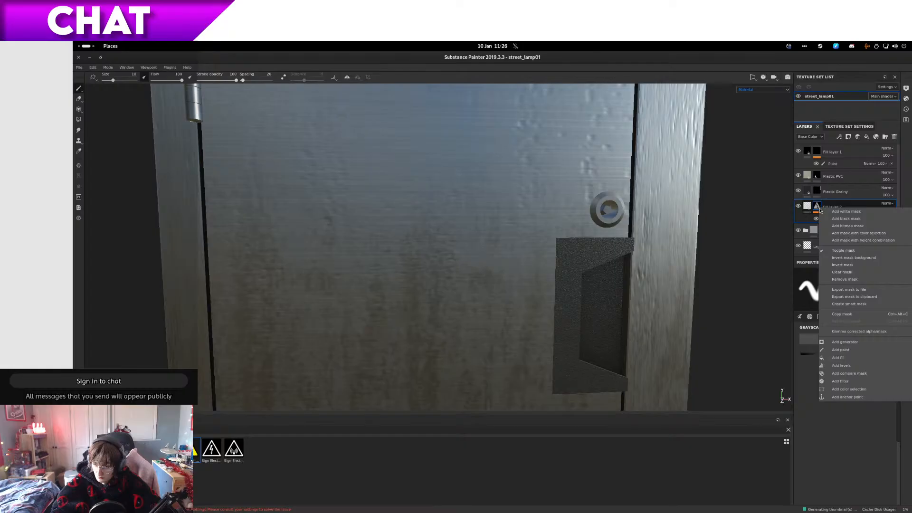
{"action": "left_click", "coordinate": [852, 369]}
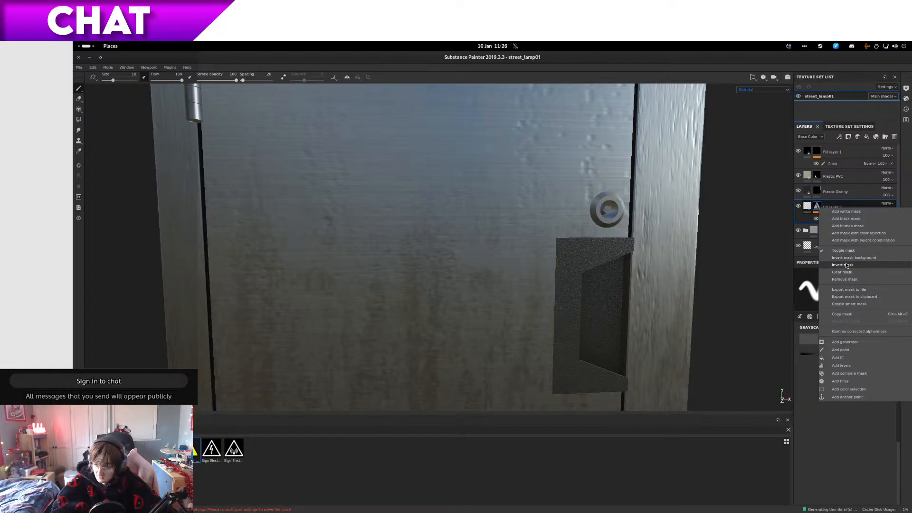
Step: Turn Fill layer 2's height channel back on
{"action": "left_click_drag", "start_coordinate": [563, 304], "coordinate": [472, 305], "text": "alt"}
{"action": "left_click", "coordinate": [818, 211]}
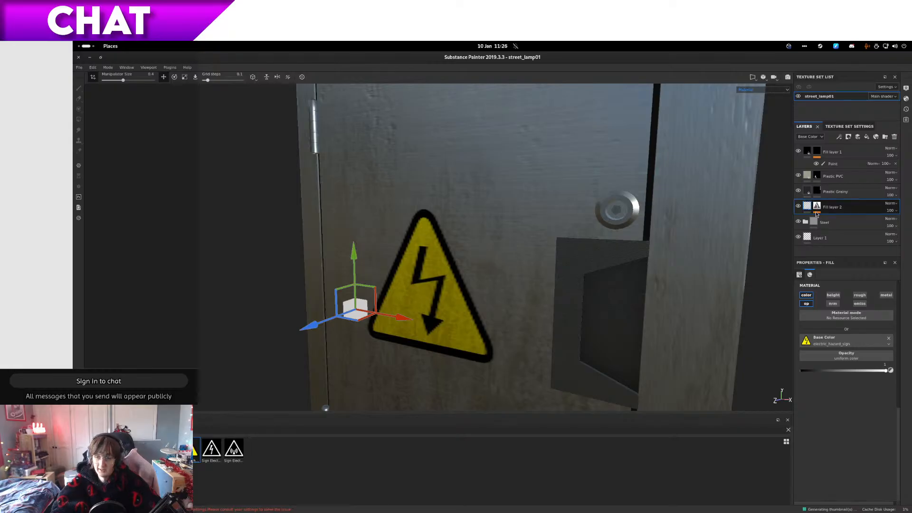
{"action": "mouse_move", "coordinate": [811, 228]}
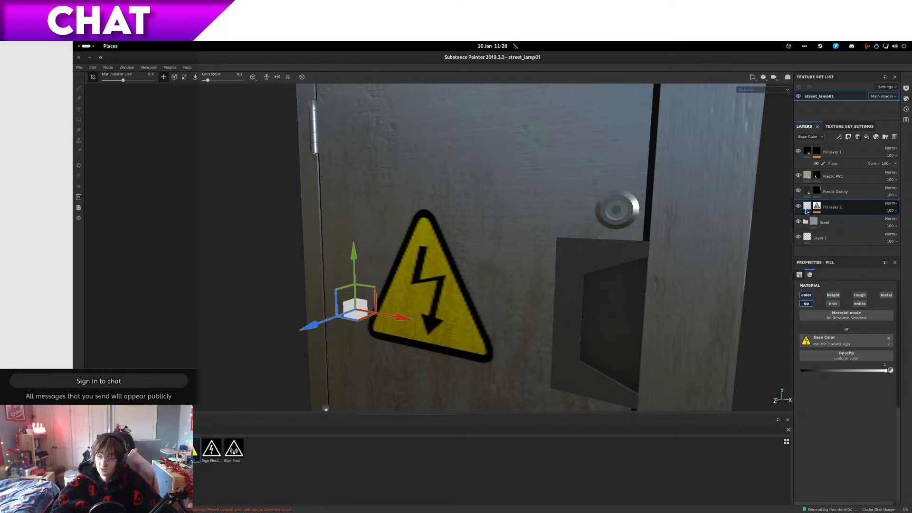
{"action": "left_click", "coordinate": [837, 295]}
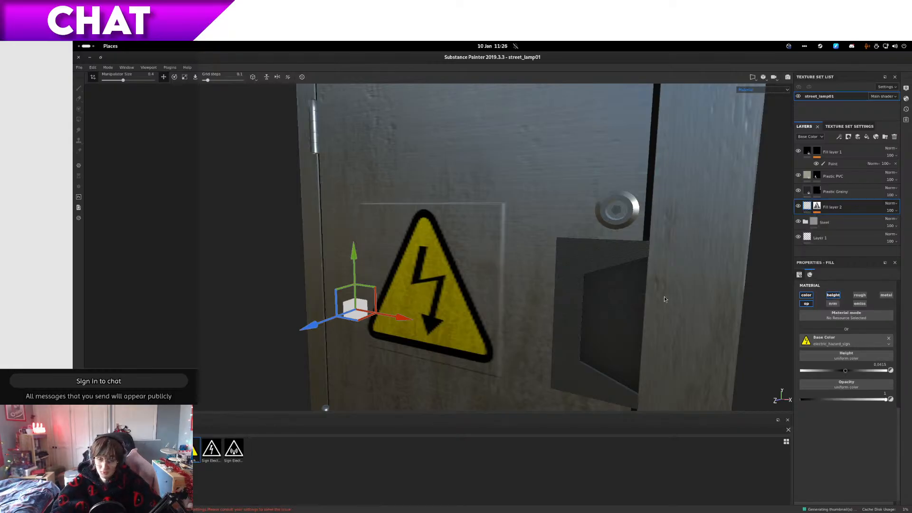
{"action": "left_click_drag", "start_coordinate": [664, 299], "coordinate": [544, 309], "text": "alt"}
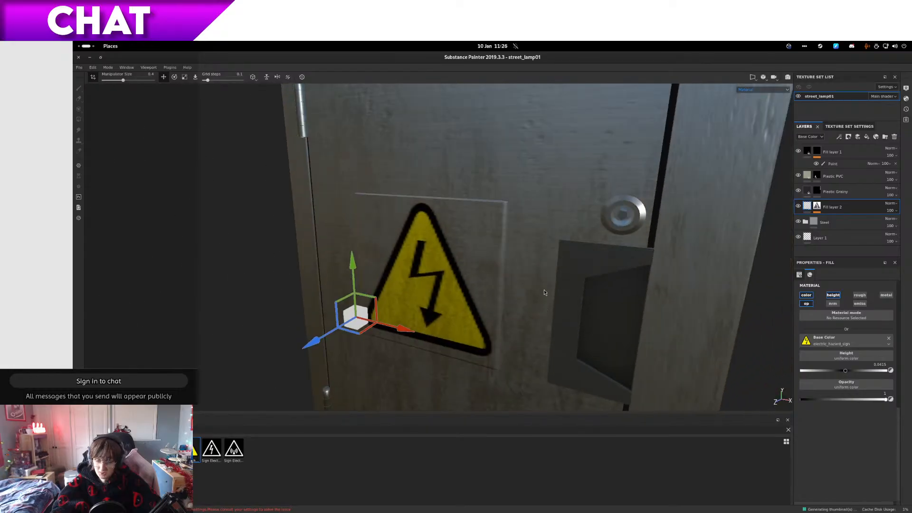
Step: Check the settings of the Levels and Fill effects in Fill layer 2's mask
{"action": "left_click", "coordinate": [818, 205]}
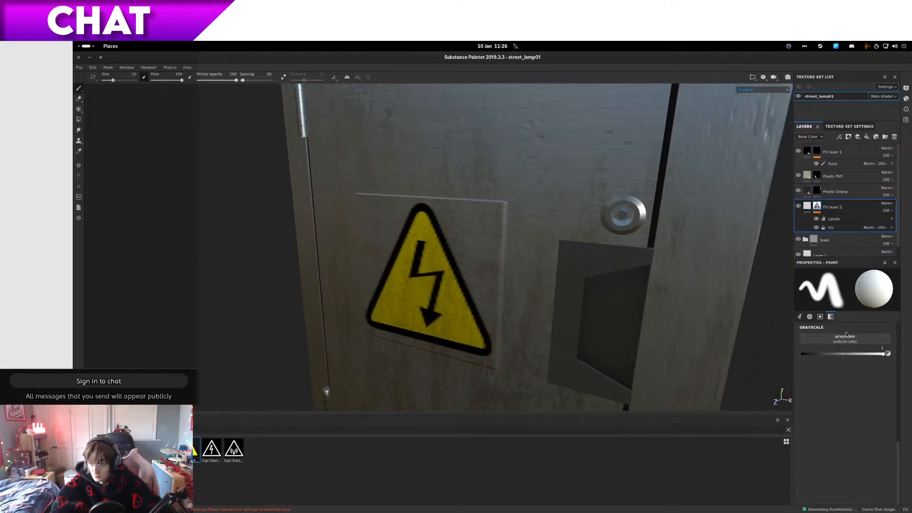
{"action": "left_click", "coordinate": [838, 221]}
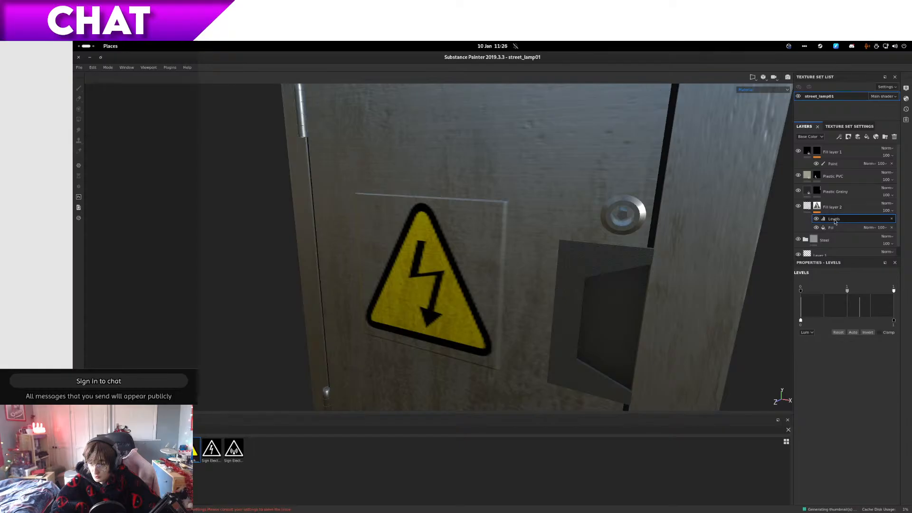
{"action": "left_click", "coordinate": [835, 228]}
{"action": "left_click", "coordinate": [817, 206]}
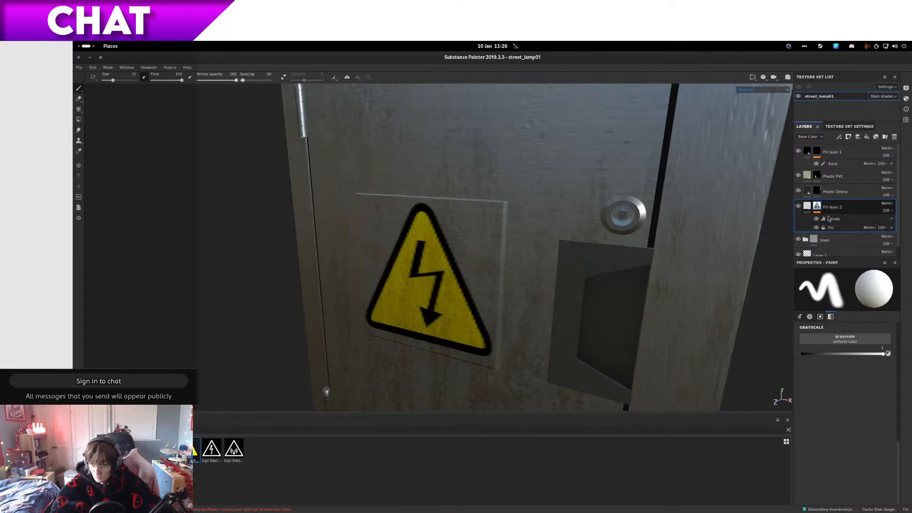
{"action": "left_click", "coordinate": [835, 229]}
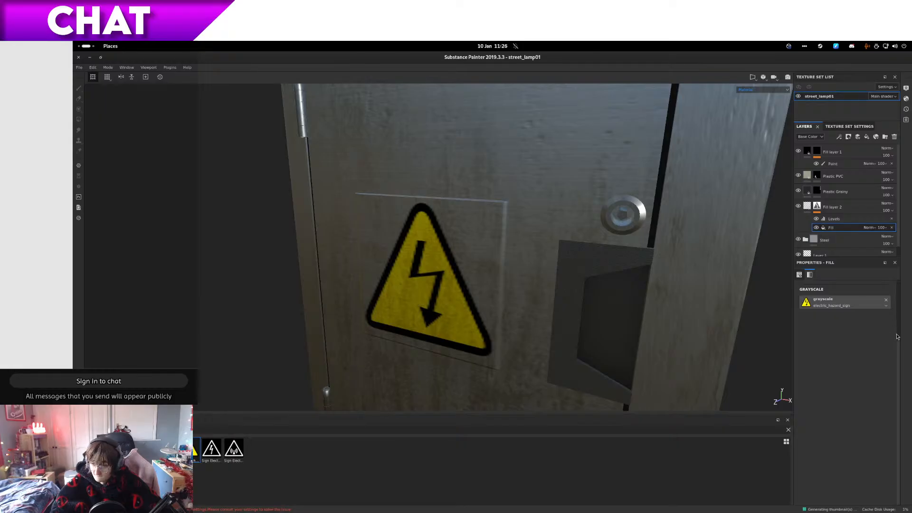
Step: Try different UV scales on the mask's Fill effect, including 0 and 128, and set the scale back to 1
{"action": "left_click_drag", "start_coordinate": [838, 334], "coordinate": [828, 341]}
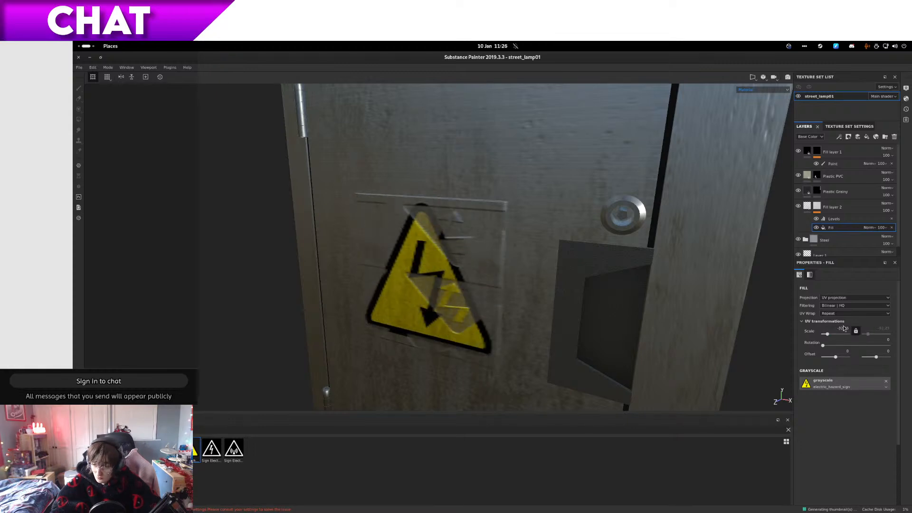
{"action": "left_click", "coordinate": [845, 334]}
{"action": "left_click", "coordinate": [846, 328]}
{"action": "type", "text": "0"}
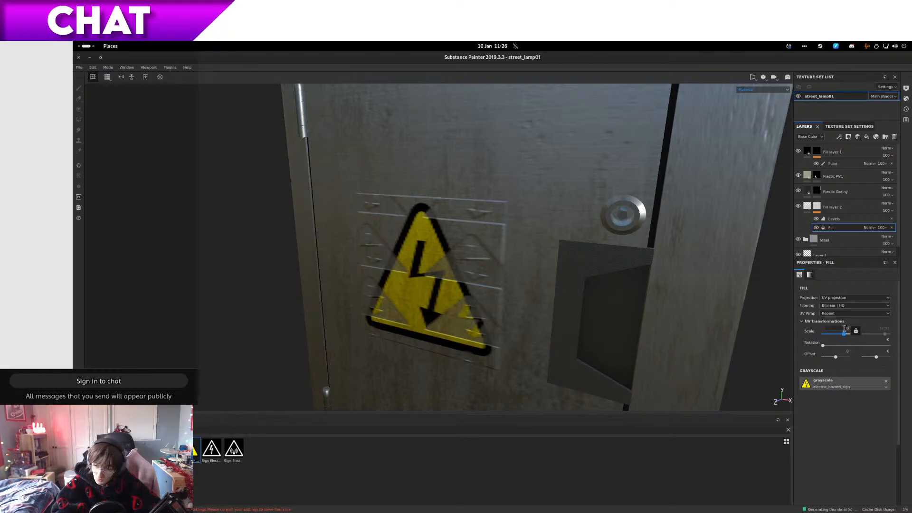
{"action": "key", "text": "Return"}
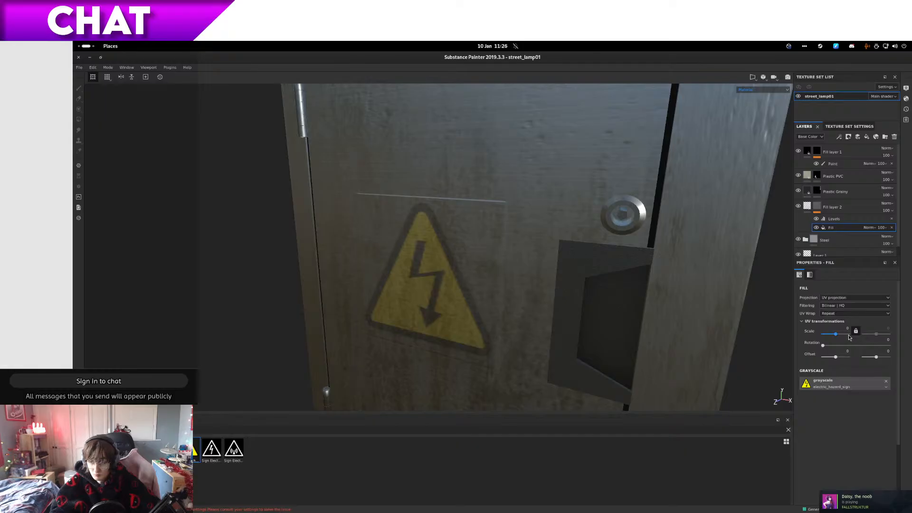
{"action": "left_click", "coordinate": [849, 336]}
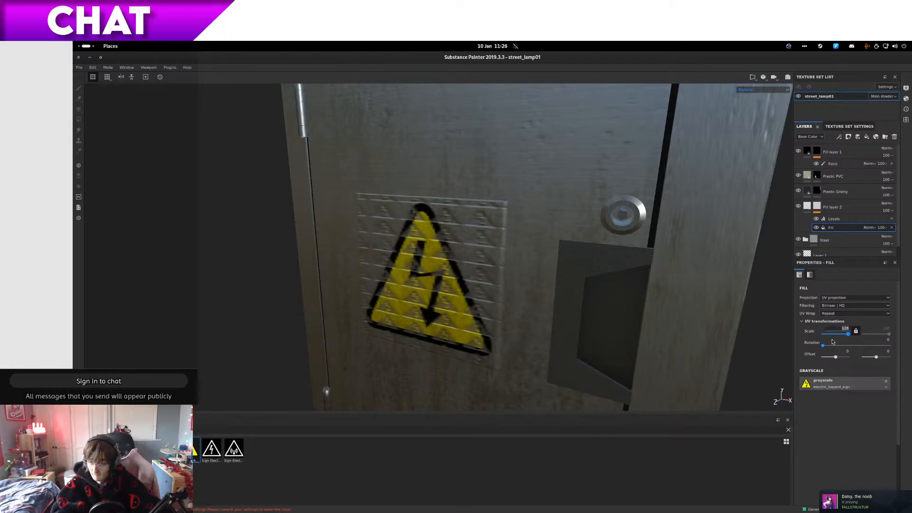
{"action": "type", "text": "1"}
{"action": "key", "text": "Return"}
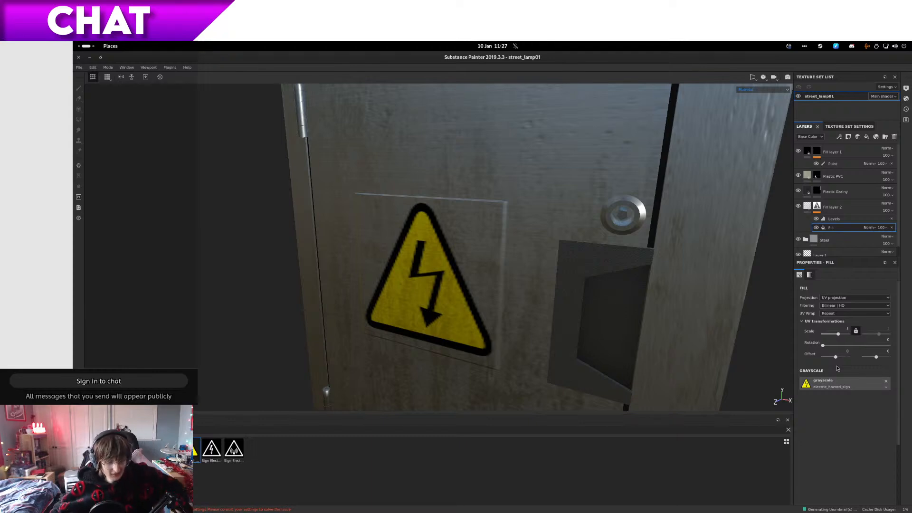
Step: Show the 2D UV layout, try moving the mask's fill projection up from its original place, and undo the move
{"action": "key", "text": "F3"}
{"action": "scroll", "coordinate": [388, 302], "scroll_direction": "down", "scroll_amount": 4}
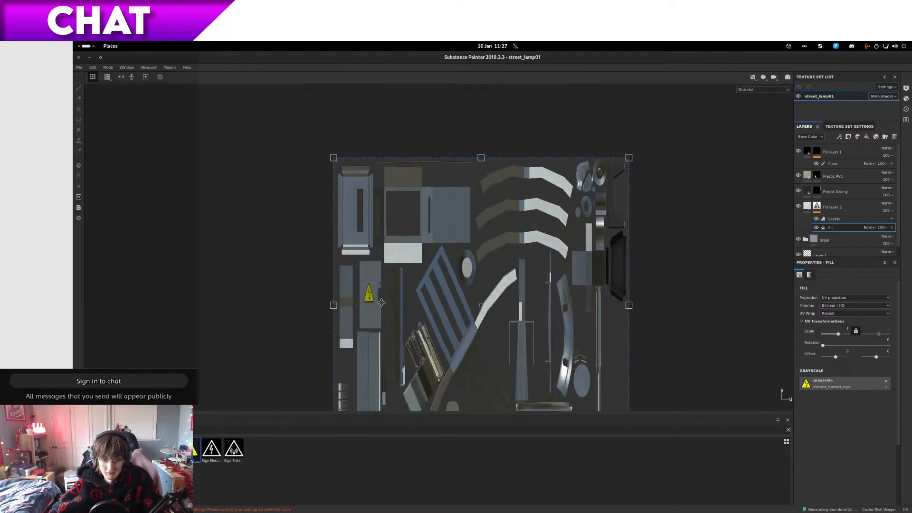
{"action": "scroll", "coordinate": [366, 300], "scroll_direction": "up", "scroll_amount": 12}
{"action": "scroll", "coordinate": [406, 250], "scroll_direction": "up", "scroll_amount": 1}
{"action": "scroll", "coordinate": [409, 248], "scroll_direction": "up", "scroll_amount": 4}
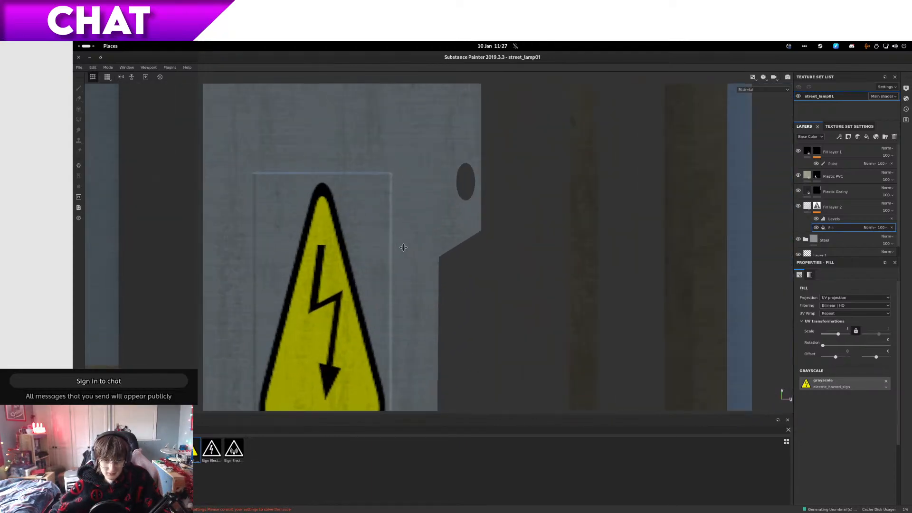
{"action": "scroll", "coordinate": [465, 297], "scroll_direction": "down", "scroll_amount": 8}
{"action": "scroll", "coordinate": [489, 323], "scroll_direction": "down", "scroll_amount": 4}
{"action": "left_click_drag", "start_coordinate": [592, 328], "coordinate": [525, 224]}
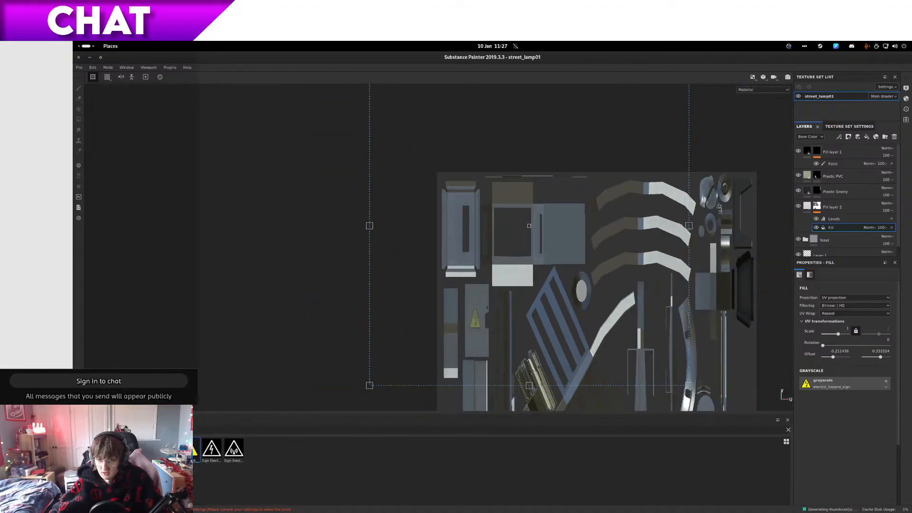
{"action": "key", "text": "ctrl+z"}
{"action": "scroll", "coordinate": [524, 291], "scroll_direction": "down", "scroll_amount": 4}
{"action": "scroll", "coordinate": [523, 296], "scroll_direction": "up", "scroll_amount": 5}
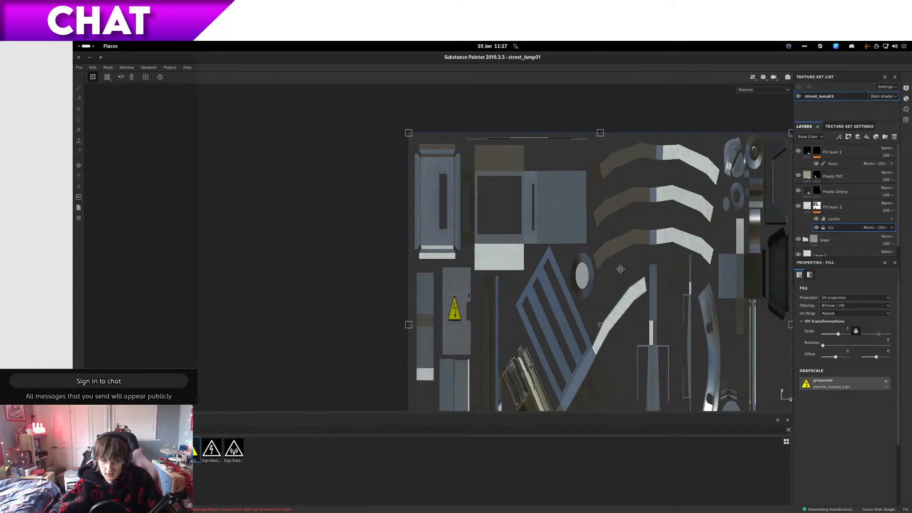
Step: Select Fill layer 2's mask and examine the UV layout around the hazard sign in the 2D view
{"action": "left_click", "coordinate": [817, 206]}
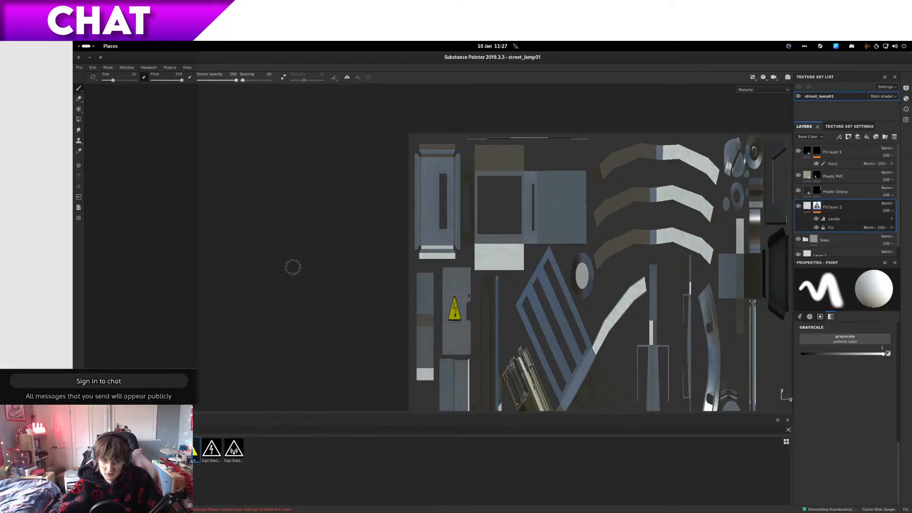
{"action": "middle_click_drag", "start_coordinate": [515, 275], "coordinate": [318, 204], "text": "alt"}
{"action": "middle_click_drag", "start_coordinate": [520, 401], "coordinate": [509, 280], "text": "alt"}
{"action": "scroll", "coordinate": [511, 277], "scroll_direction": "down", "scroll_amount": 3}
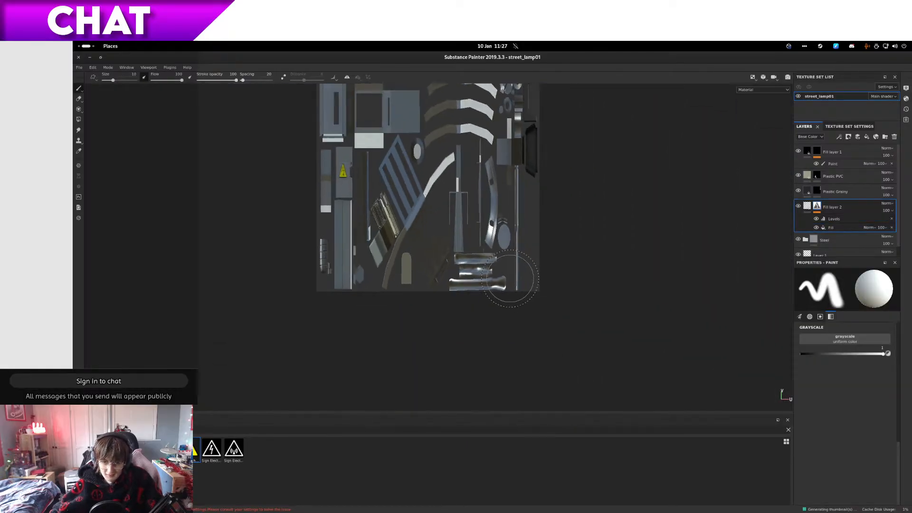
{"action": "scroll", "coordinate": [511, 278], "scroll_direction": "up", "scroll_amount": 5}
{"action": "middle_click_drag", "start_coordinate": [452, 218], "coordinate": [493, 371], "text": "alt"}
{"action": "middle_click_drag", "start_coordinate": [207, 122], "coordinate": [422, 195], "text": "alt"}
{"action": "scroll", "coordinate": [420, 226], "scroll_direction": "down", "scroll_amount": 1}
{"action": "scroll", "coordinate": [419, 226], "scroll_direction": "up", "scroll_amount": 4}
{"action": "scroll", "coordinate": [418, 231], "scroll_direction": "down", "scroll_amount": 4}
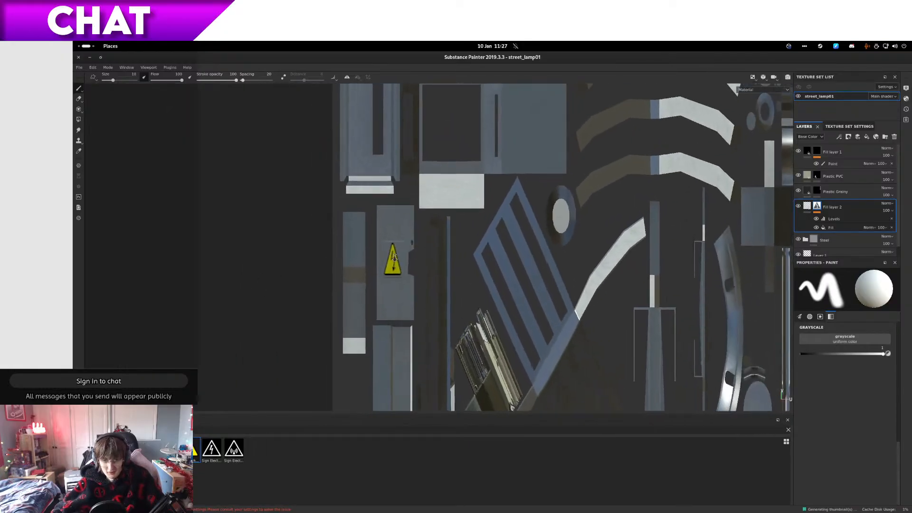
{"action": "scroll", "coordinate": [428, 245], "scroll_direction": "up", "scroll_amount": 2}
Step: Return to the 3D-only view and inspect the edges around the hazard sign on the door
{"action": "key", "text": "F1"}
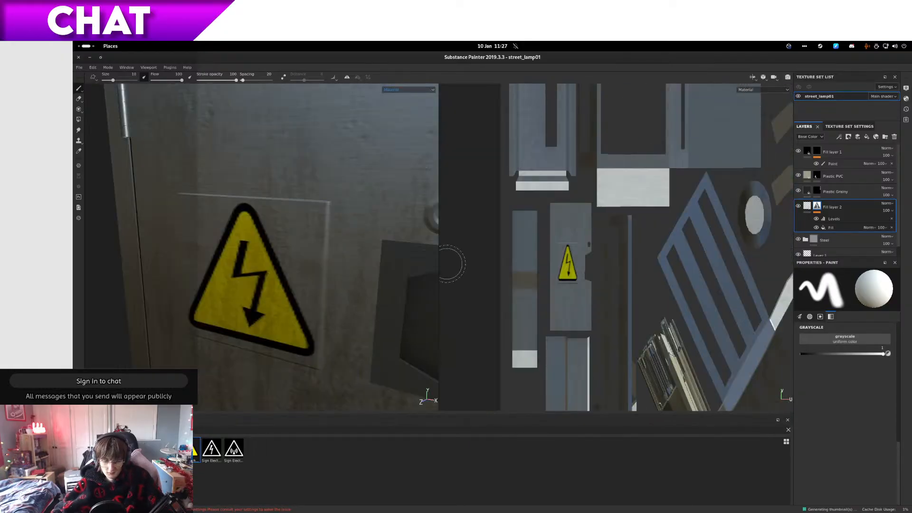
{"action": "key", "text": "F3"}
{"action": "key", "text": "F2"}
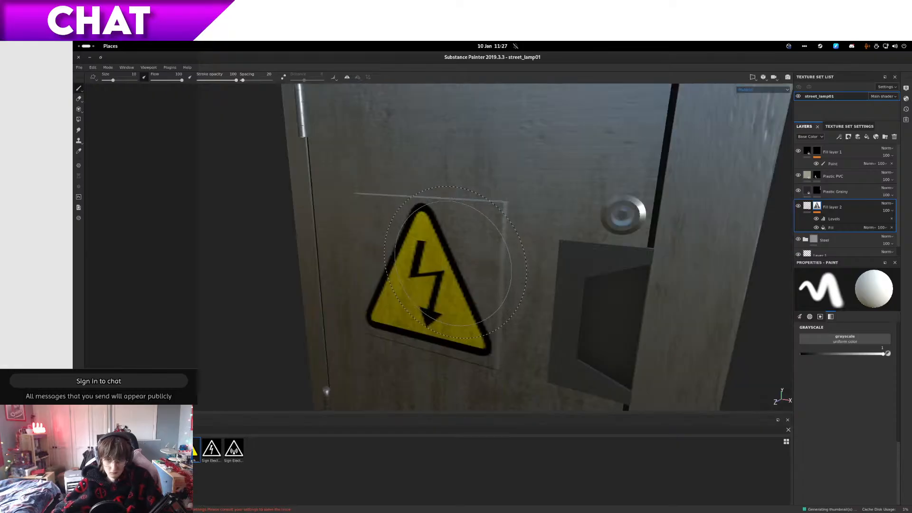
{"action": "scroll", "coordinate": [460, 262], "scroll_direction": "down", "scroll_amount": 2}
{"action": "scroll", "coordinate": [459, 261], "scroll_direction": "up", "scroll_amount": 4}
{"action": "left_click_drag", "start_coordinate": [461, 261], "coordinate": [475, 263], "text": "alt"}
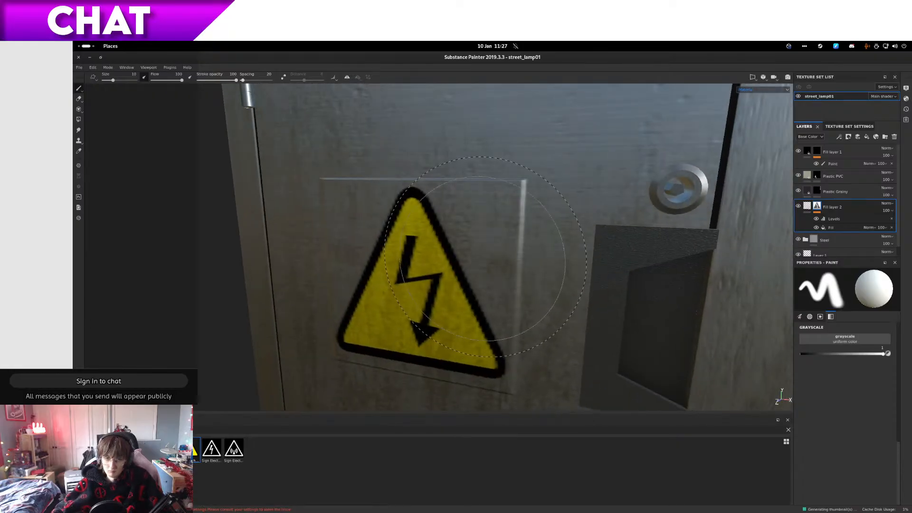
Step: Enlarge the hazard sign decal by setting Fill layer 2's UV scale to about 11.66, and shift it slightly right and down on the door
{"action": "scroll", "coordinate": [485, 263], "scroll_direction": "down", "scroll_amount": 3}
{"action": "scroll", "coordinate": [485, 262], "scroll_direction": "down", "scroll_amount": 3}
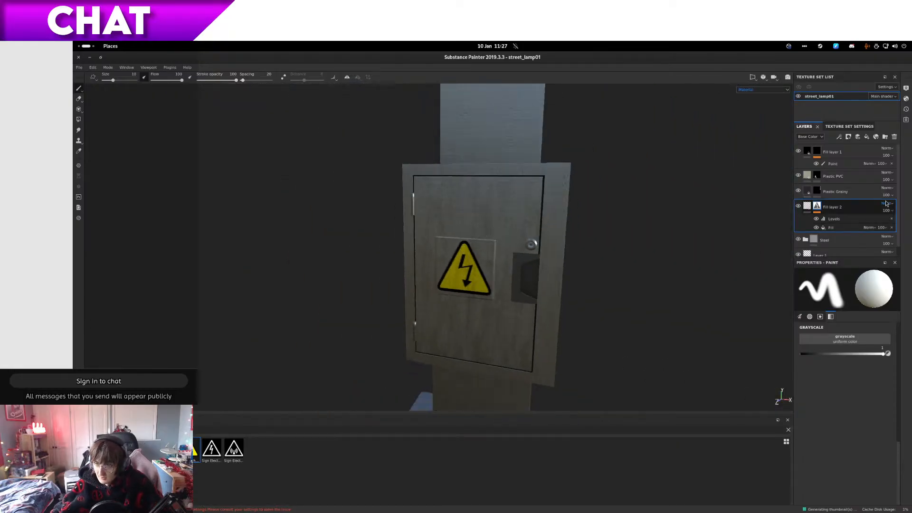
{"action": "left_click", "coordinate": [813, 209]}
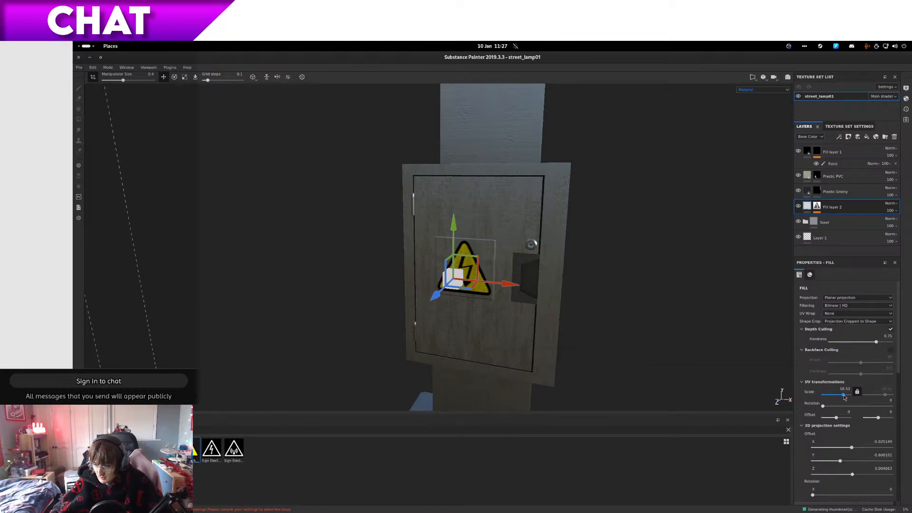
{"action": "left_click_drag", "start_coordinate": [844, 397], "coordinate": [843, 400]}
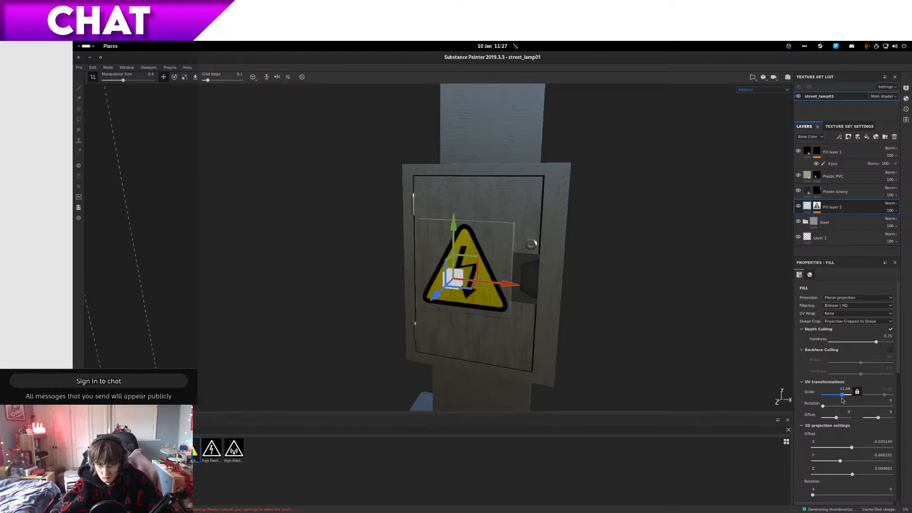
{"action": "left_click_drag", "start_coordinate": [504, 286], "coordinate": [506, 290]}
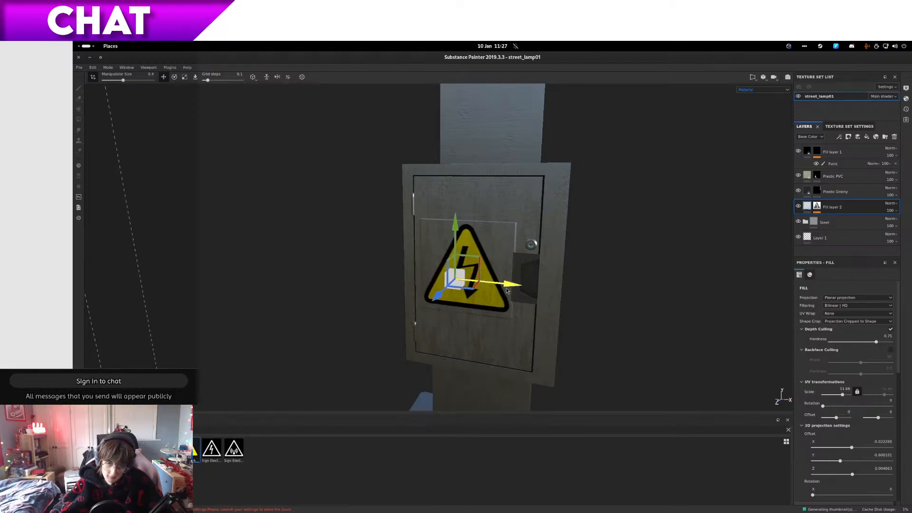
{"action": "mouse_move", "coordinate": [455, 236]}
{"action": "left_mouse_down"}
{"action": "mouse_move", "coordinate": [448, 289]}
{"action": "mouse_move", "coordinate": [466, 189]}
{"action": "mouse_move", "coordinate": [474, 191]}
{"action": "mouse_move", "coordinate": [470, 232]}
{"action": "left_mouse_up"}
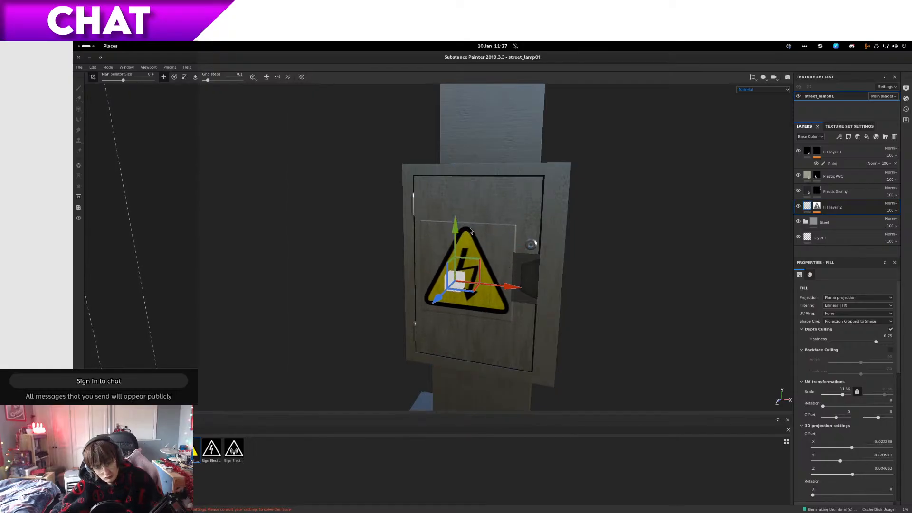
{"action": "scroll", "coordinate": [461, 256], "scroll_direction": "down", "scroll_amount": 2}
{"action": "scroll", "coordinate": [451, 286], "scroll_direction": "up", "scroll_amount": 3}
{"action": "scroll", "coordinate": [451, 285], "scroll_direction": "up", "scroll_amount": 3}
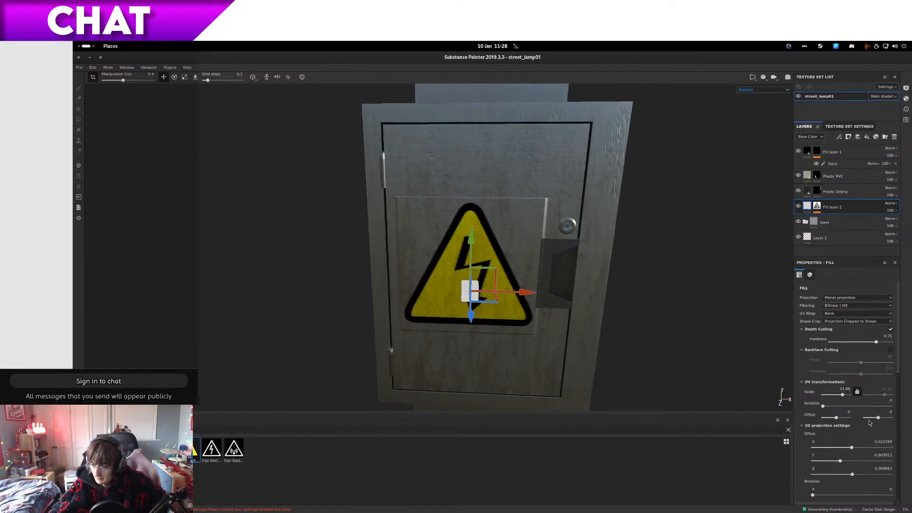
Step: Turn off the height channel and turn on the roughness channel in Fill layer 2's material
{"action": "mouse_move", "coordinate": [641, 300]}
{"action": "left_mouse_down", "text": "alt"}
{"action": "mouse_move", "coordinate": [175, 310]}
{"action": "mouse_move", "coordinate": [643, 290]}
{"action": "left_mouse_up", "text": "alt"}
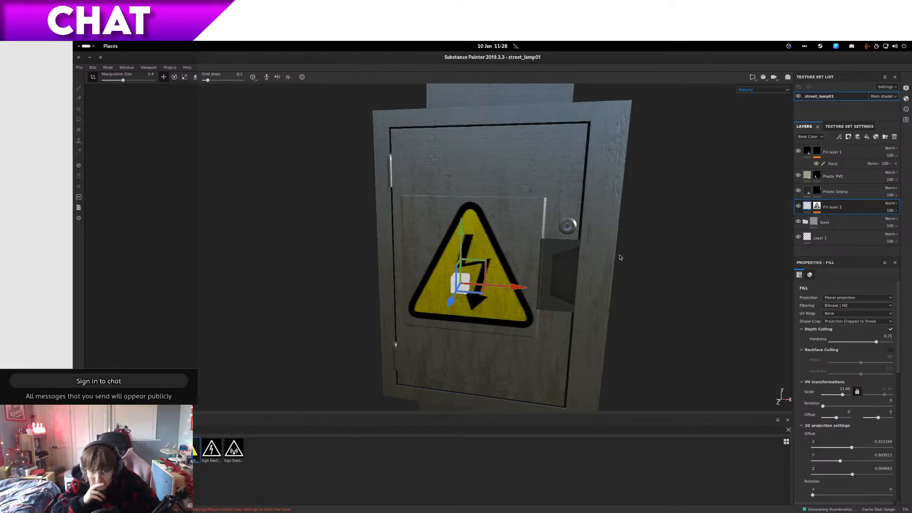
{"action": "scroll", "coordinate": [619, 248], "scroll_direction": "up", "scroll_amount": 2}
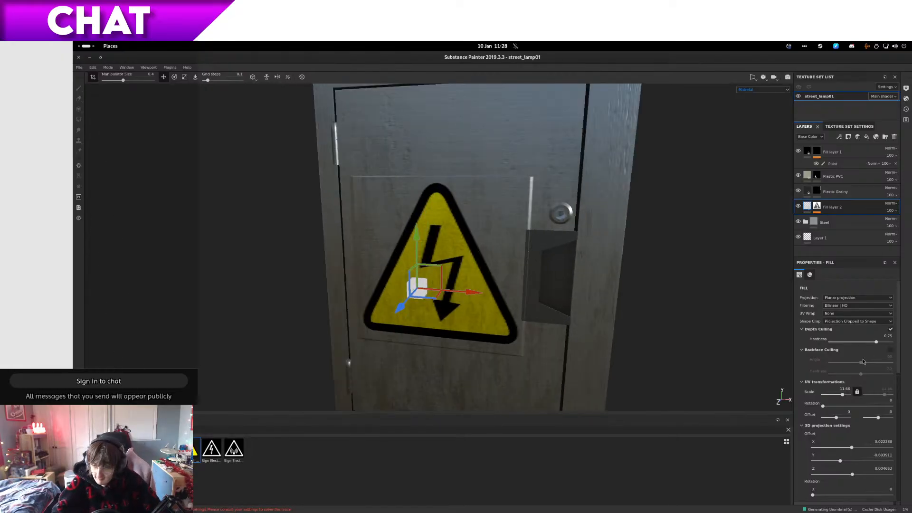
{"action": "scroll", "coordinate": [892, 357], "scroll_direction": "down", "scroll_amount": 5}
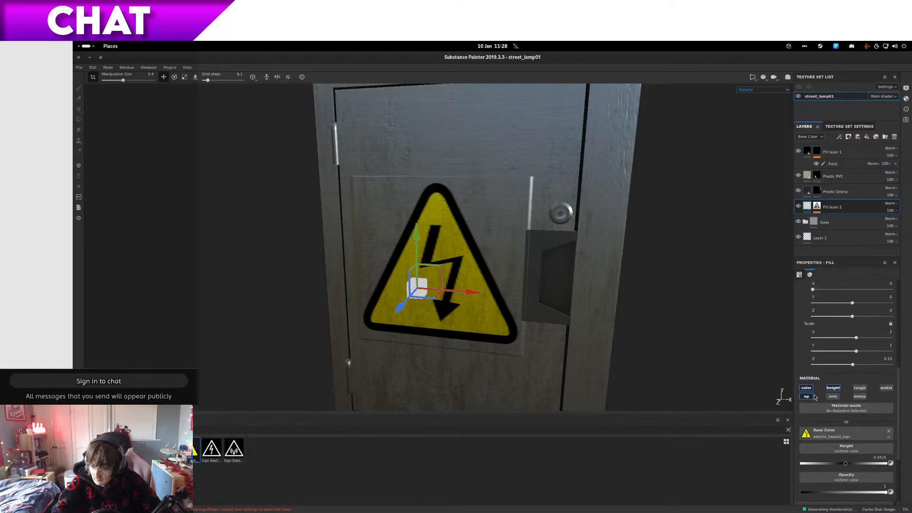
{"action": "left_click", "coordinate": [835, 389]}
{"action": "left_click", "coordinate": [863, 389]}
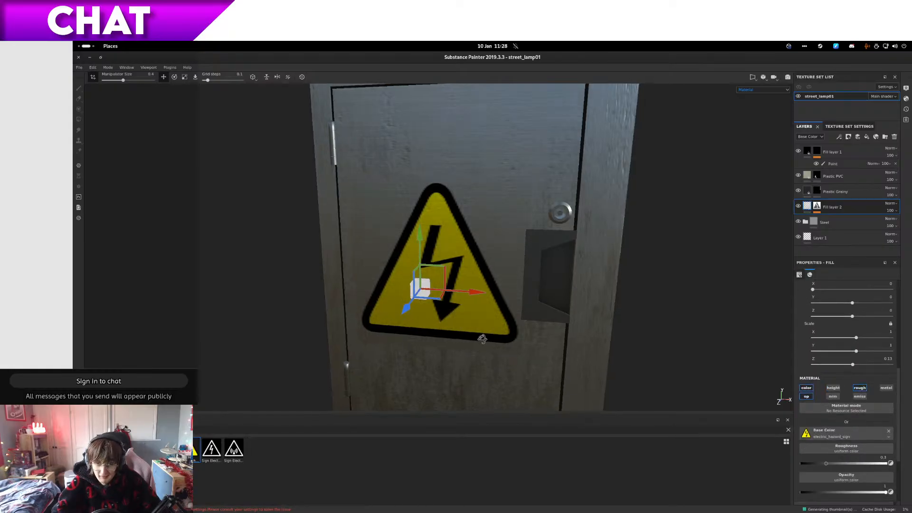
{"action": "left_click_drag", "start_coordinate": [483, 336], "coordinate": [702, 307], "text": "alt"}
{"action": "scroll", "coordinate": [466, 309], "scroll_direction": "up", "scroll_amount": 5}
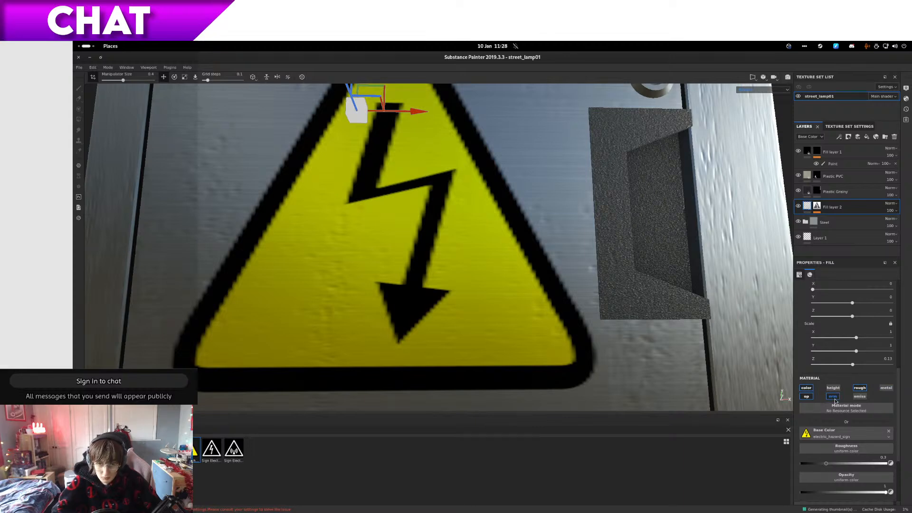
Step: Enable the normal channel and re-enable the height channel in Fill layer 2's material, checking the decal up close
{"action": "scroll", "coordinate": [498, 315], "scroll_direction": "down", "scroll_amount": 6}
{"action": "scroll", "coordinate": [501, 315], "scroll_direction": "up", "scroll_amount": 5}
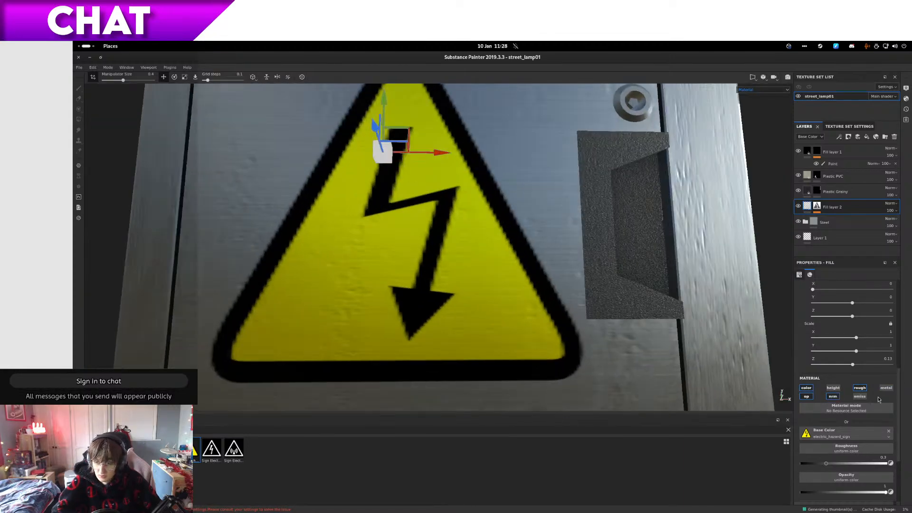
{"action": "mouse_move", "coordinate": [485, 332]}
{"action": "left_mouse_down", "text": "alt"}
{"action": "mouse_move", "coordinate": [658, 332]}
{"action": "mouse_move", "coordinate": [650, 286]}
{"action": "mouse_move", "coordinate": [700, 366]}
{"action": "mouse_move", "coordinate": [715, 369]}
{"action": "mouse_move", "coordinate": [480, 371]}
{"action": "mouse_move", "coordinate": [469, 331]}
{"action": "left_mouse_up", "text": "alt"}
{"action": "scroll", "coordinate": [468, 331], "scroll_direction": "down", "scroll_amount": 5}
{"action": "left_click", "coordinate": [834, 388]}
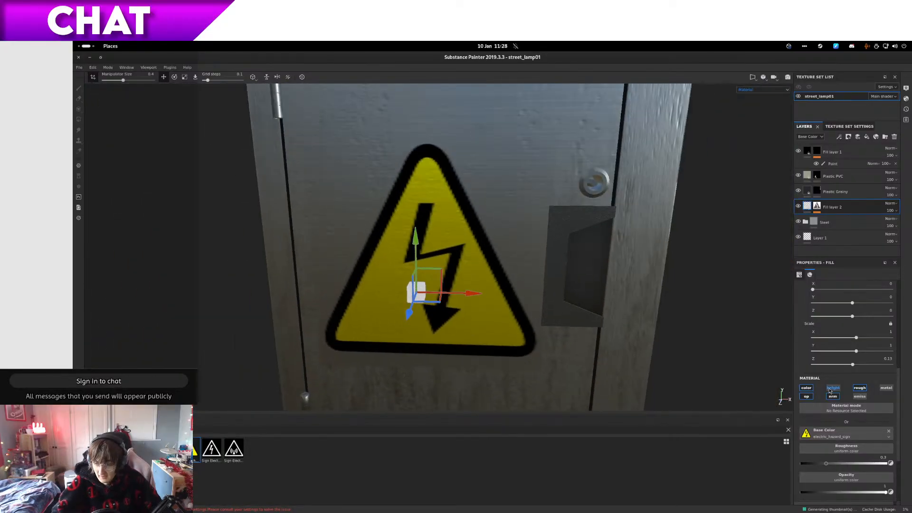
{"action": "scroll", "coordinate": [393, 297], "scroll_direction": "up", "scroll_amount": 7}
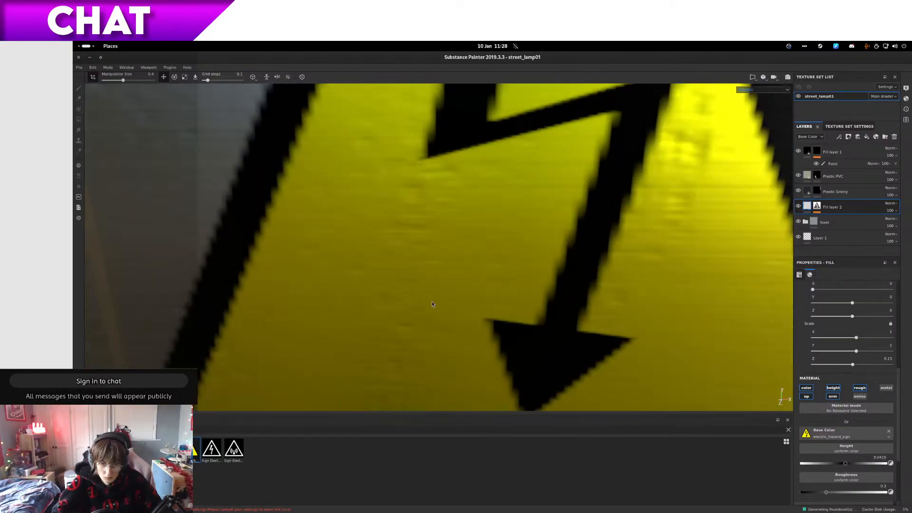
{"action": "left_click_drag", "start_coordinate": [432, 302], "coordinate": [636, 304], "text": "alt"}
{"action": "scroll", "coordinate": [453, 292], "scroll_direction": "down", "scroll_amount": 6}
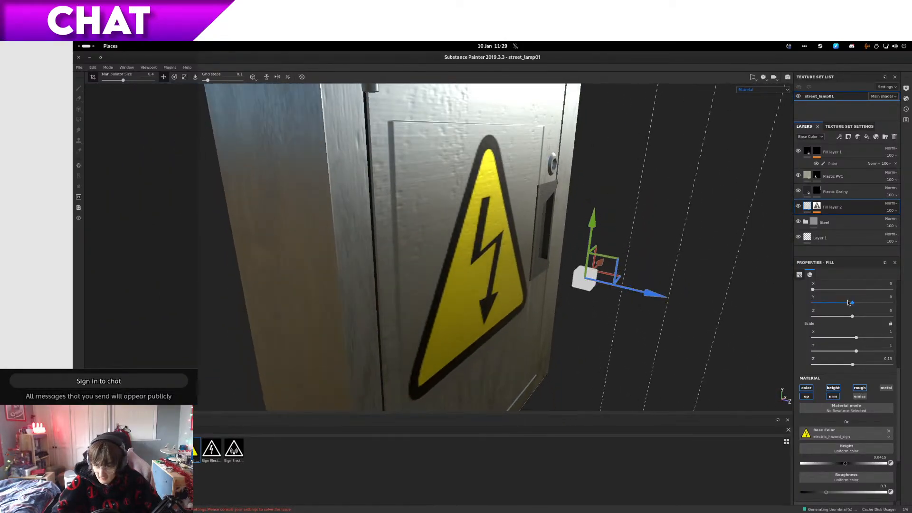
Step: Try the Bilinear | Sharp and Nearest filtering modes on Fill layer 2 and set the filtering back to Bilinear | HQ
{"action": "left_click", "coordinate": [898, 314]}
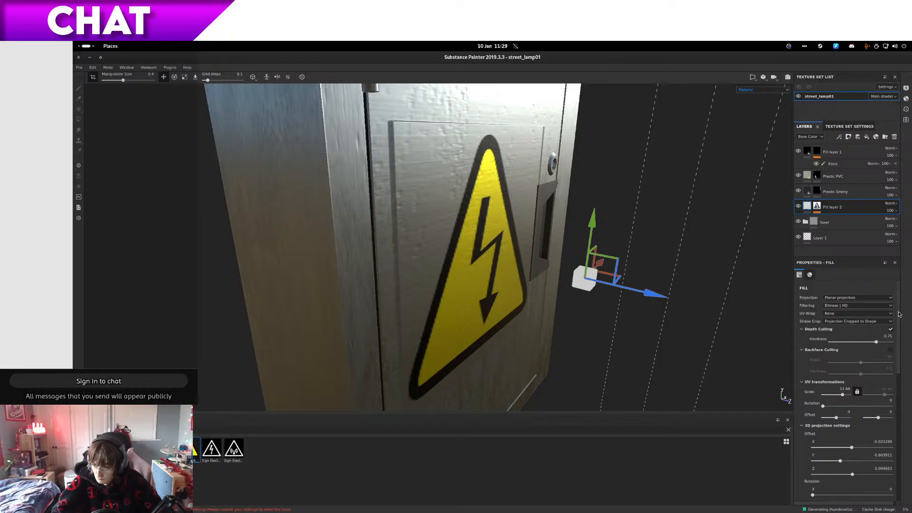
{"action": "left_click", "coordinate": [871, 306]}
{"action": "left_click", "coordinate": [838, 316]}
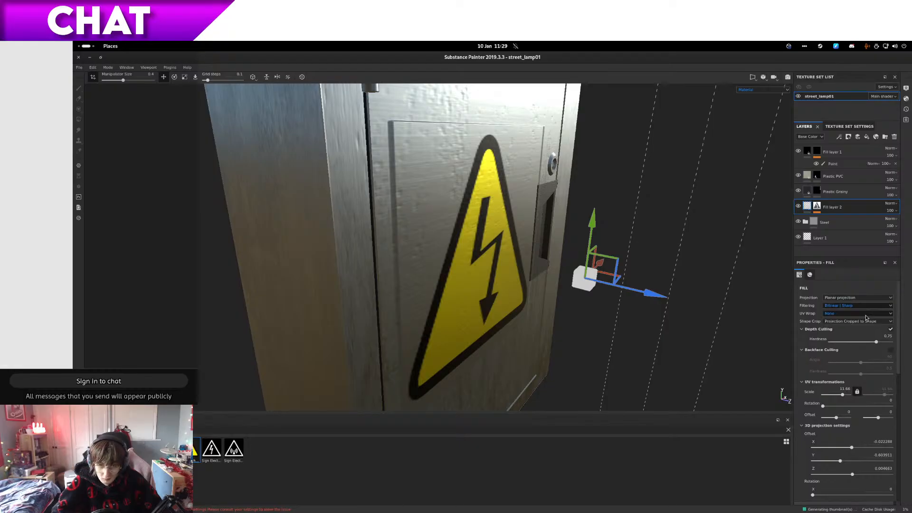
{"action": "scroll", "coordinate": [506, 321], "scroll_direction": "up", "scroll_amount": 3}
{"action": "left_click_drag", "start_coordinate": [502, 319], "coordinate": [357, 303], "text": "alt"}
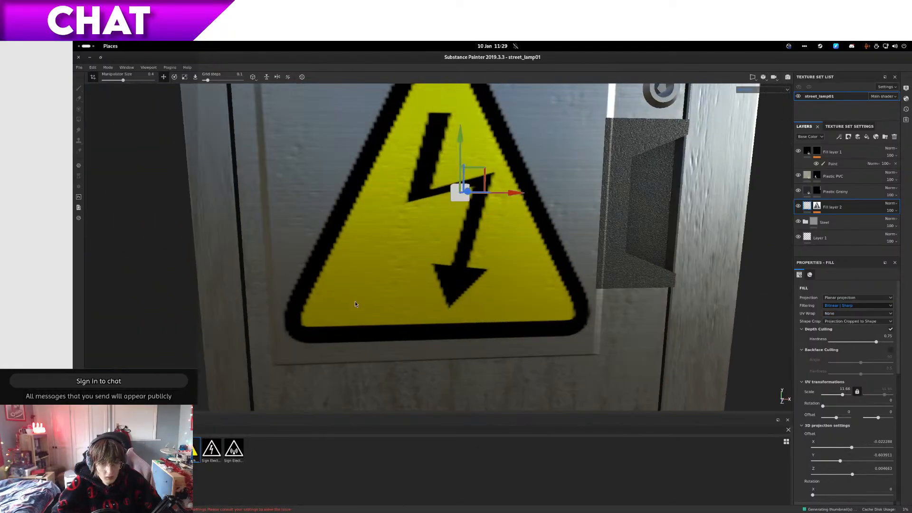
{"action": "scroll", "coordinate": [399, 305], "scroll_direction": "down", "scroll_amount": 2}
{"action": "scroll", "coordinate": [398, 305], "scroll_direction": "up", "scroll_amount": 5}
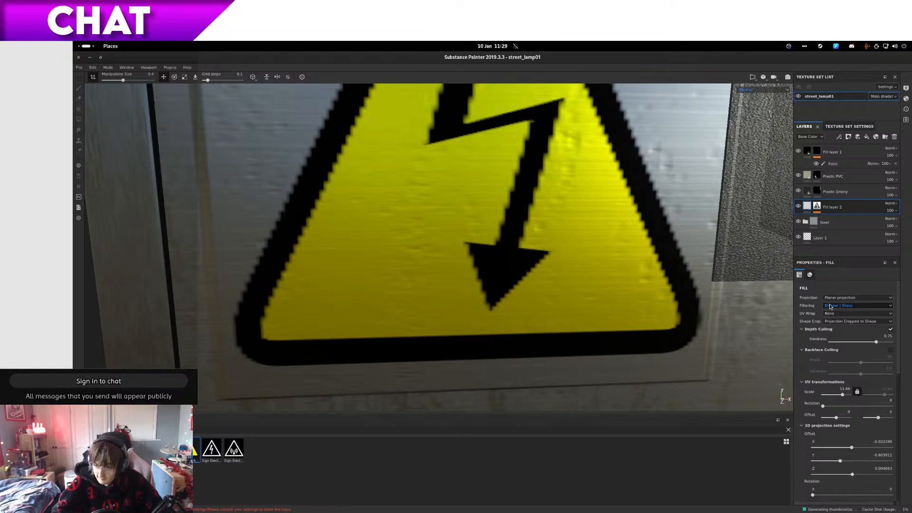
{"action": "left_click", "coordinate": [831, 307]}
{"action": "left_click", "coordinate": [833, 319]}
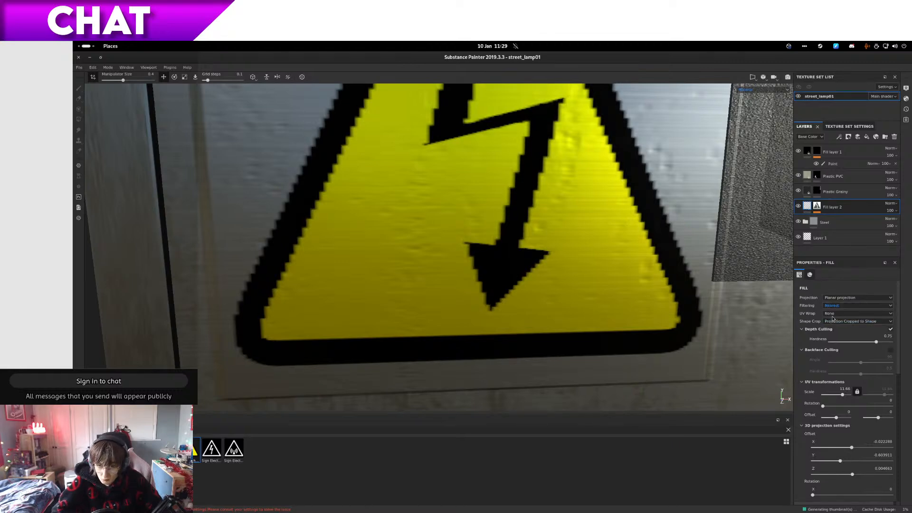
{"action": "left_click", "coordinate": [833, 306]}
{"action": "left_click", "coordinate": [836, 315]}
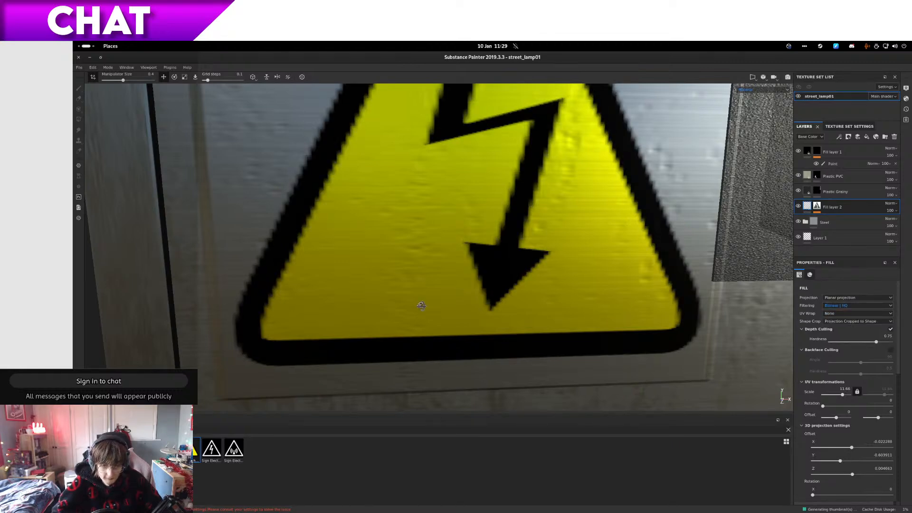
Step: Move Fill layer 2 above Plastic PVC in the layer stack and check the decal beside the door's dark recess
{"action": "left_click_drag", "start_coordinate": [421, 305], "coordinate": [521, 287], "text": "alt"}
{"action": "scroll", "coordinate": [521, 287], "scroll_direction": "down", "scroll_amount": 5}
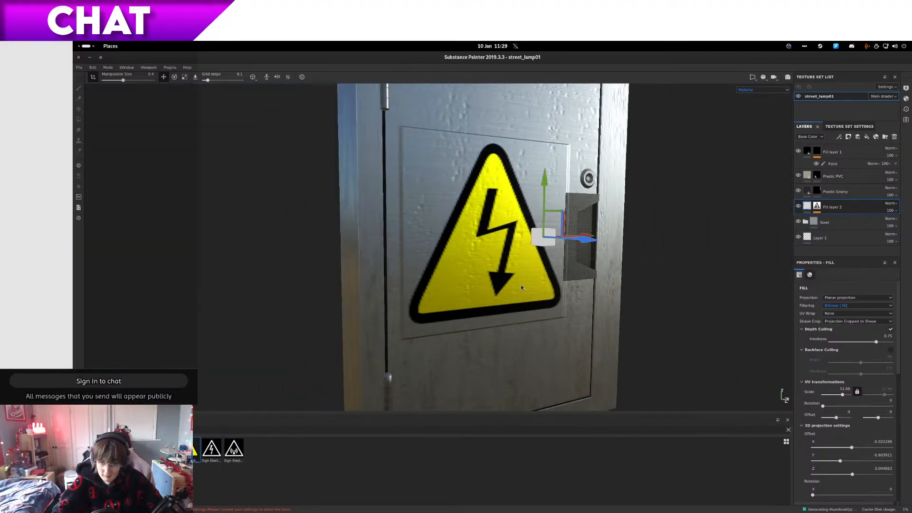
{"action": "left_click_drag", "start_coordinate": [581, 271], "coordinate": [624, 227], "text": "alt"}
{"action": "scroll", "coordinate": [553, 261], "scroll_direction": "down", "scroll_amount": 2}
{"action": "scroll", "coordinate": [554, 261], "scroll_direction": "up", "scroll_amount": 7}
{"action": "left_click_drag", "start_coordinate": [836, 208], "coordinate": [841, 175]}
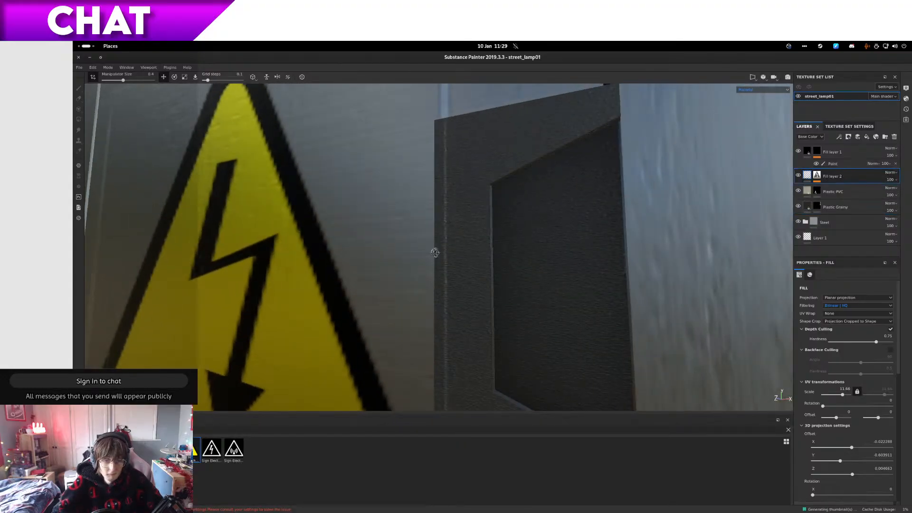
{"action": "left_click_drag", "start_coordinate": [432, 250], "coordinate": [597, 227], "text": "alt"}
{"action": "left_click_drag", "start_coordinate": [475, 244], "coordinate": [570, 256], "text": "alt"}
{"action": "scroll", "coordinate": [567, 260], "scroll_direction": "down", "scroll_amount": 4}
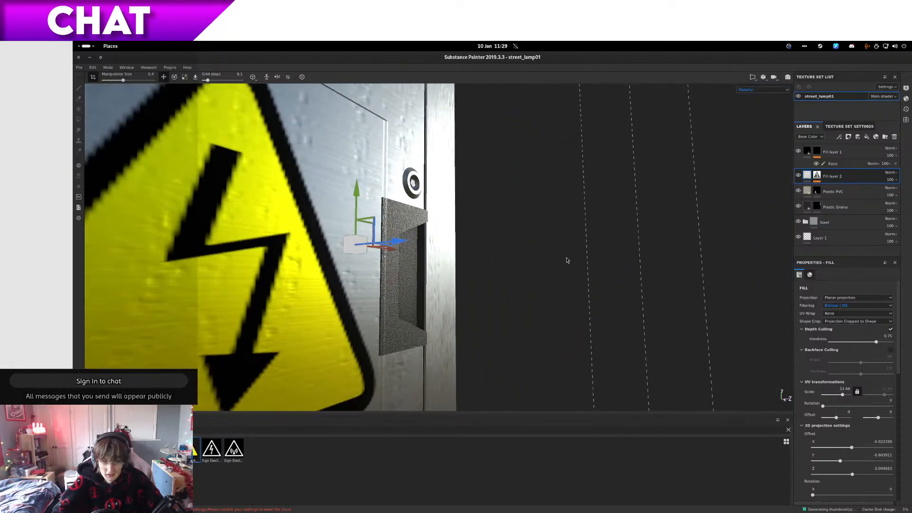
Step: Turn off the roughness and height channels in Fill layer 2's material, keeping colour, opacity and normal on
{"action": "scroll", "coordinate": [898, 460], "scroll_direction": "down", "scroll_amount": 6}
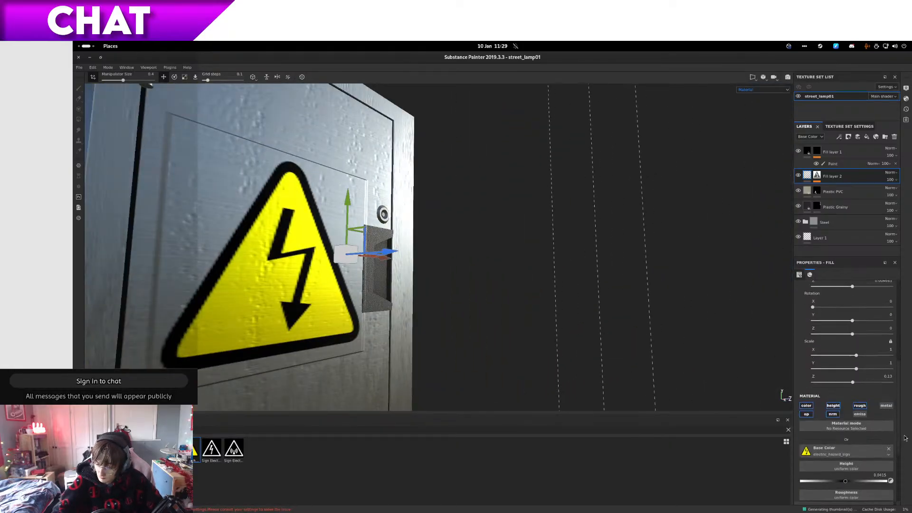
{"action": "left_click", "coordinate": [860, 349]}
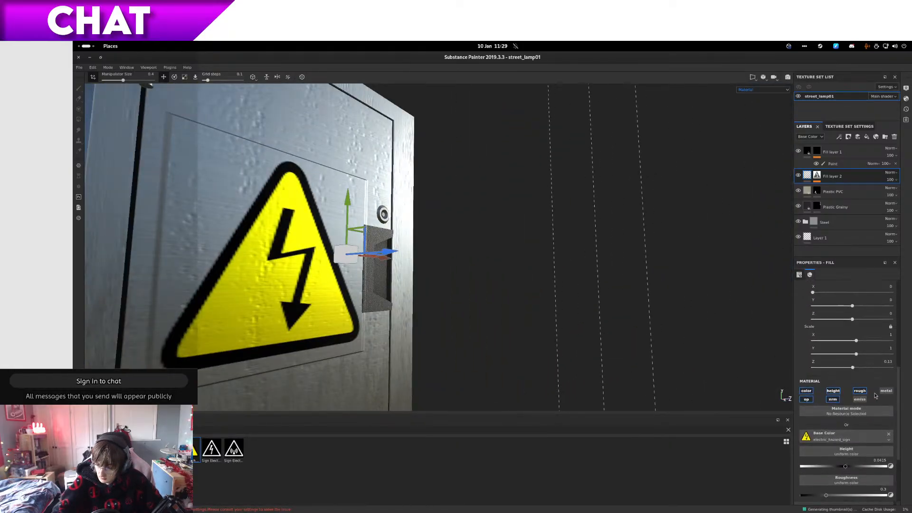
{"action": "left_click", "coordinate": [838, 402]}
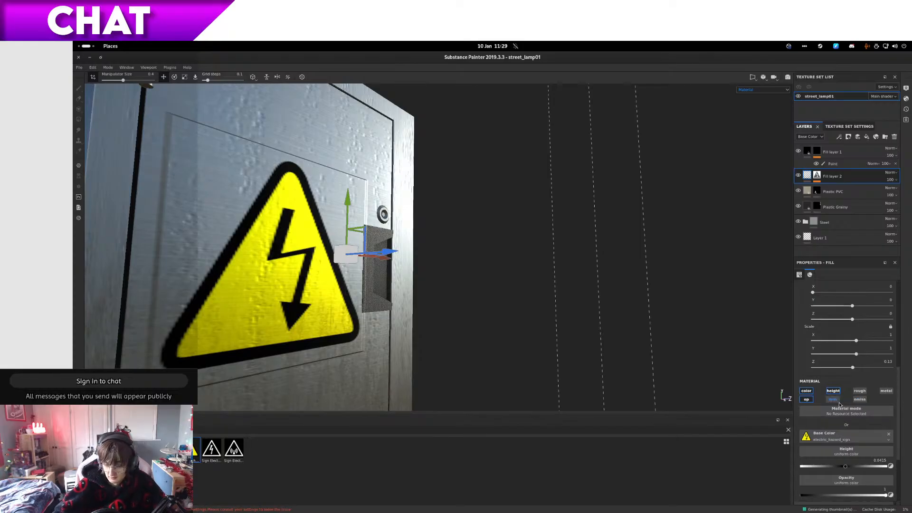
{"action": "left_click", "coordinate": [834, 391]}
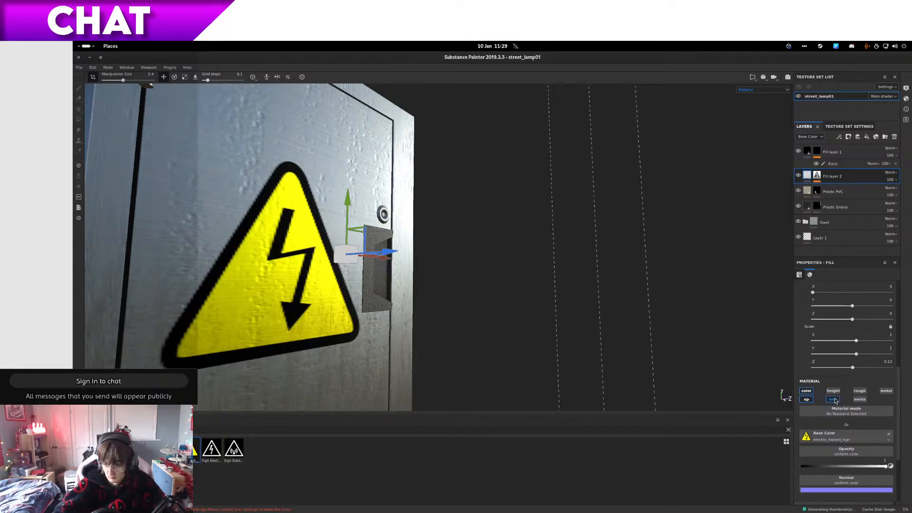
{"action": "left_click", "coordinate": [834, 400]}
Step: Inspect the hazard sign on the door from several angles and preview Fill layer 2's mask
{"action": "left_click_drag", "start_coordinate": [298, 359], "coordinate": [377, 335], "text": "alt"}
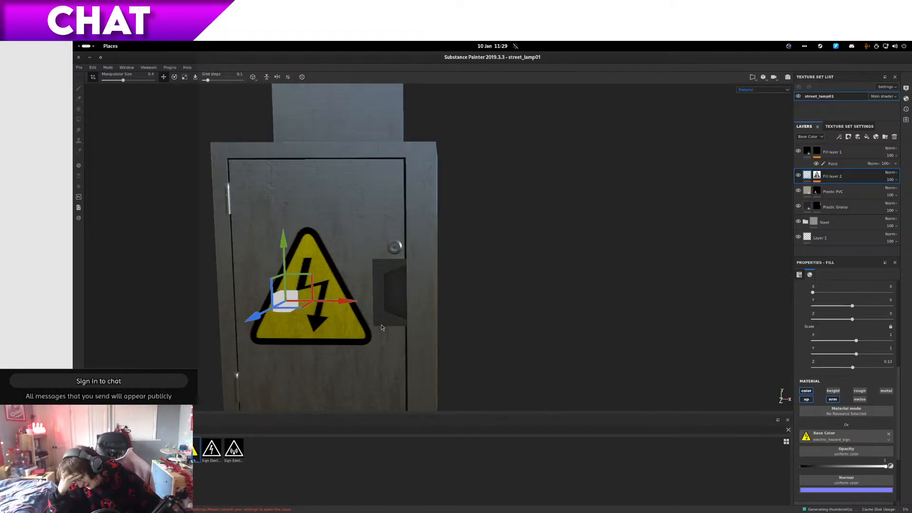
{"action": "scroll", "coordinate": [380, 235], "scroll_direction": "down", "scroll_amount": 1}
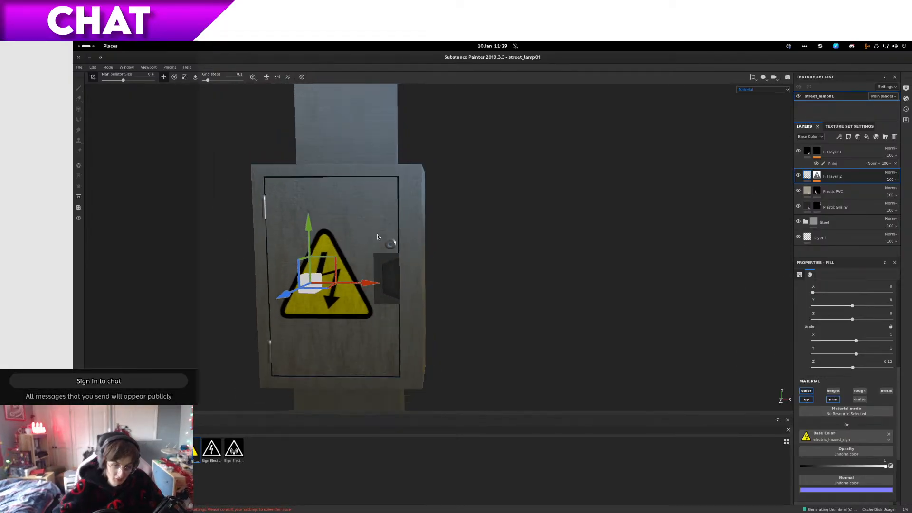
{"action": "scroll", "coordinate": [378, 235], "scroll_direction": "up", "scroll_amount": 3}
{"action": "left_click_drag", "start_coordinate": [367, 236], "coordinate": [439, 244], "text": "alt"}
{"action": "scroll", "coordinate": [441, 241], "scroll_direction": "down", "scroll_amount": 3}
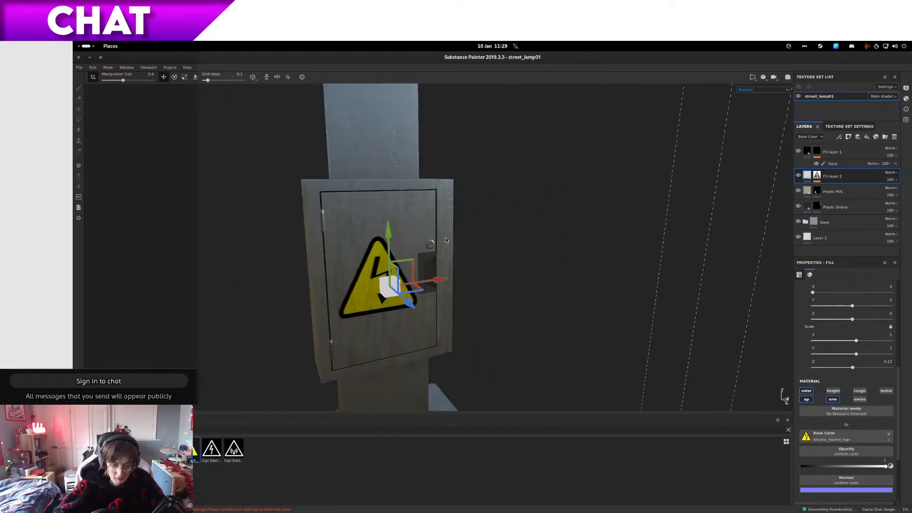
{"action": "scroll", "coordinate": [445, 238], "scroll_direction": "up", "scroll_amount": 4}
{"action": "middle_click_drag", "start_coordinate": [476, 258], "coordinate": [525, 212], "text": "alt"}
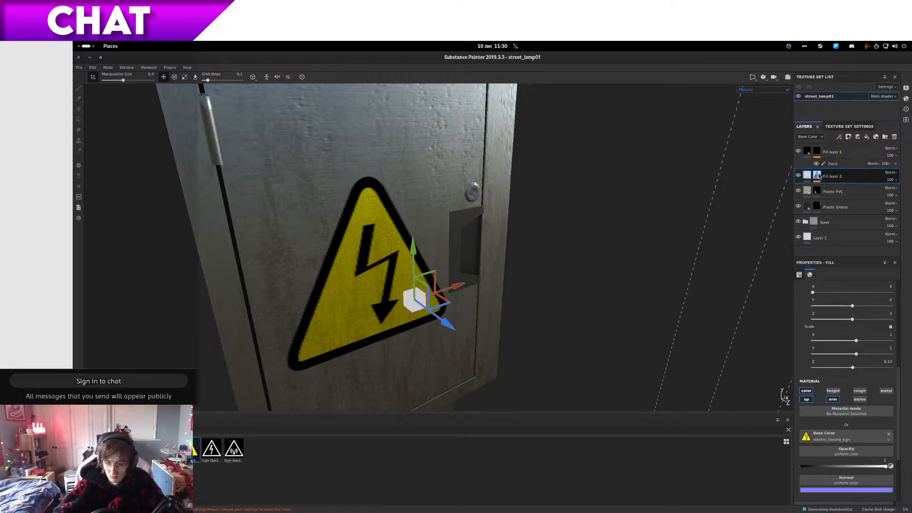
{"action": "mouse_move", "coordinate": [819, 176]}
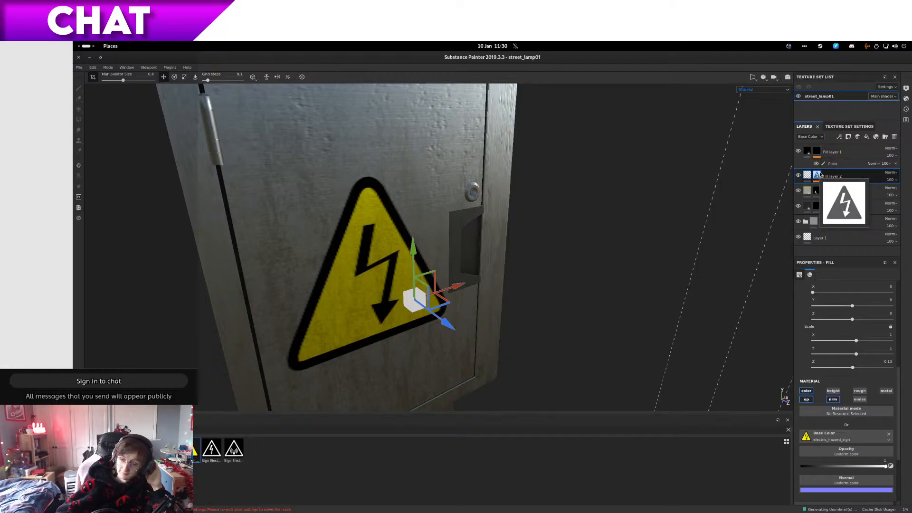
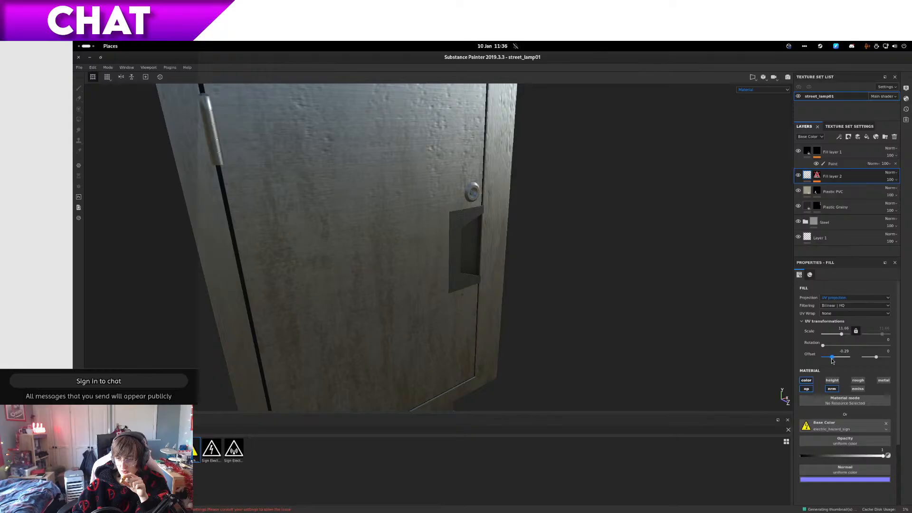
Step: Set the first UV offset value of Fill layer 2's UV projection to -0.39 to move the sign on the door
{"action": "left_click_drag", "start_coordinate": [832, 361], "coordinate": [832, 362]}
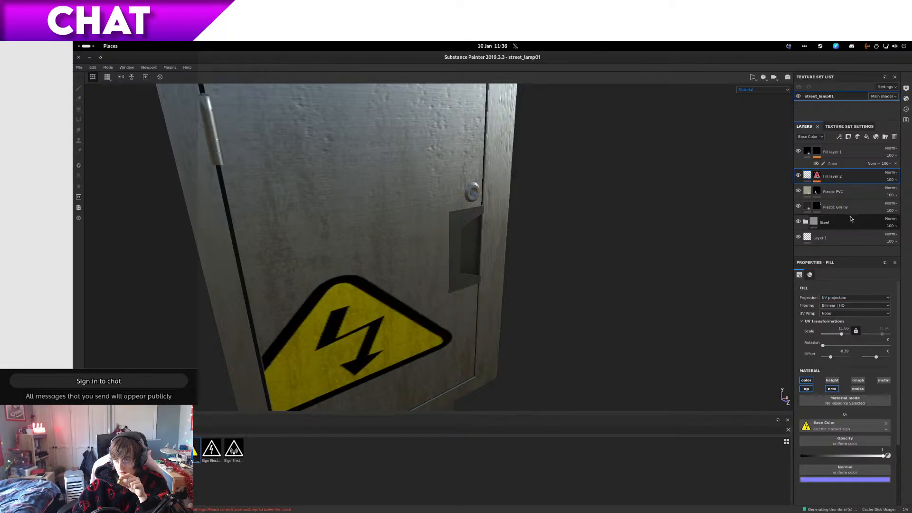
Step: Turn the height channel back on in Fill layer 2's material
{"action": "left_click_drag", "start_coordinate": [898, 346], "coordinate": [898, 375]}
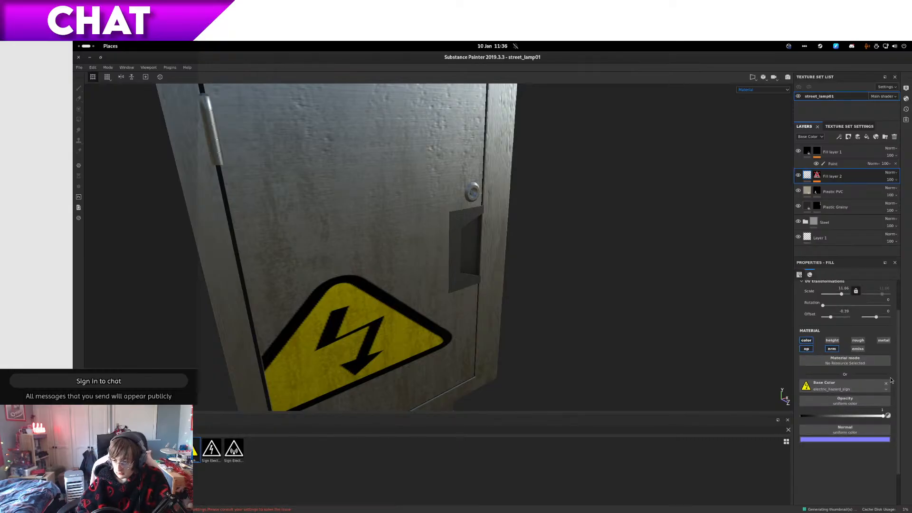
{"action": "scroll", "coordinate": [868, 400], "scroll_direction": "up", "scroll_amount": 3}
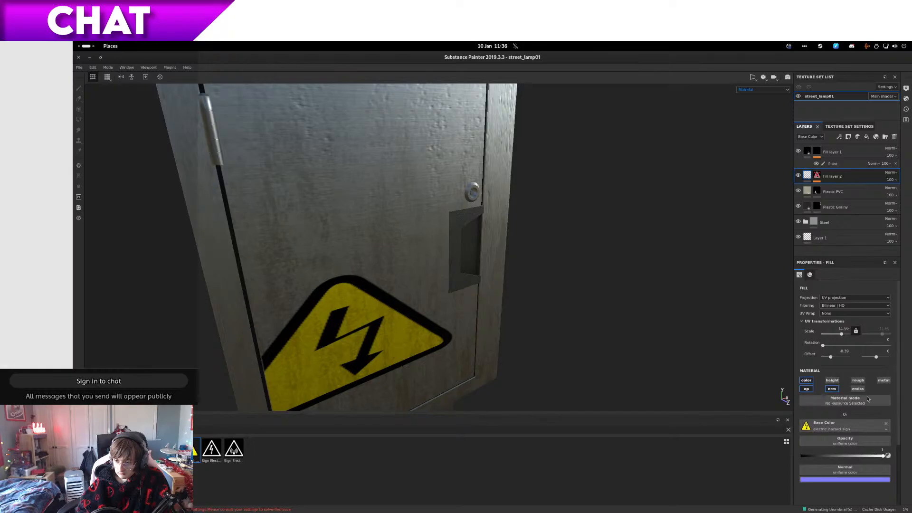
{"action": "left_click", "coordinate": [833, 380]}
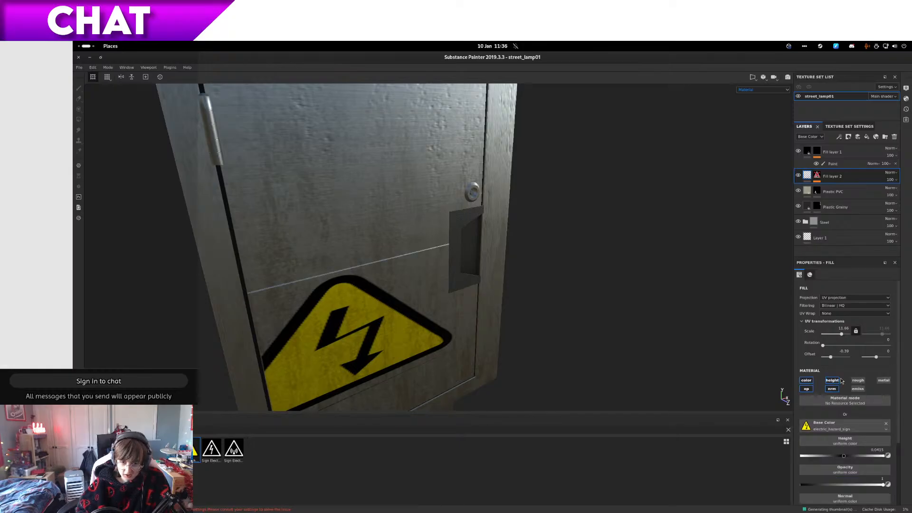
Step: Remove the electric_hazard_sign image from the grayscale of Fill layer 2's mask fill
{"action": "left_click", "coordinate": [817, 175]}
{"action": "left_click", "coordinate": [831, 188]}
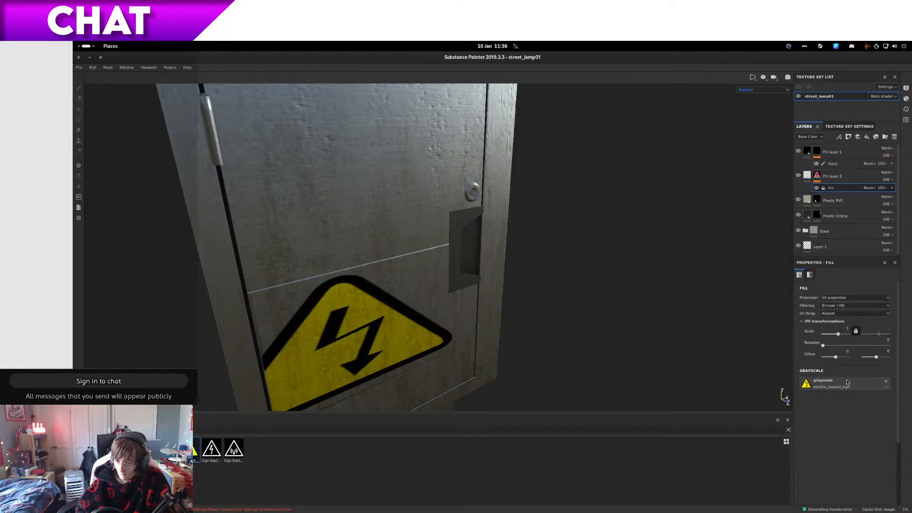
{"action": "left_click", "coordinate": [849, 383]}
{"action": "key", "text": "Escape"}
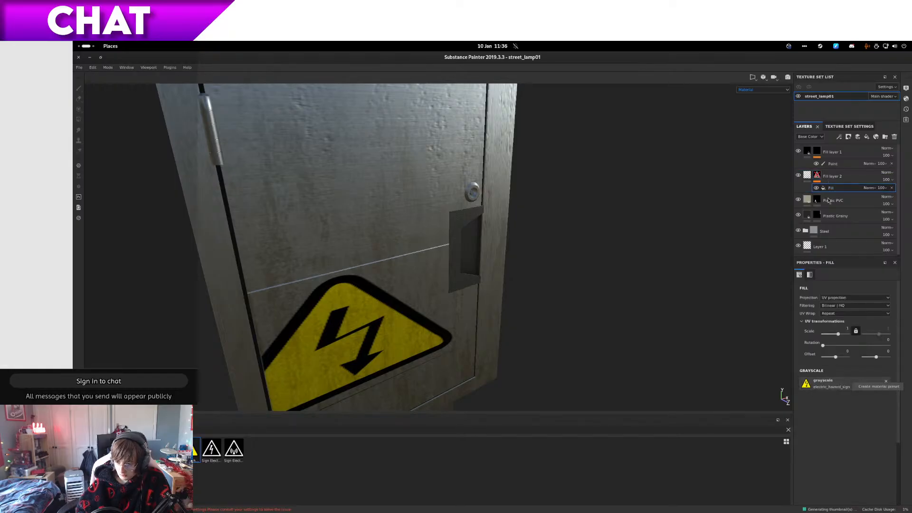
{"action": "left_click", "coordinate": [887, 381]}
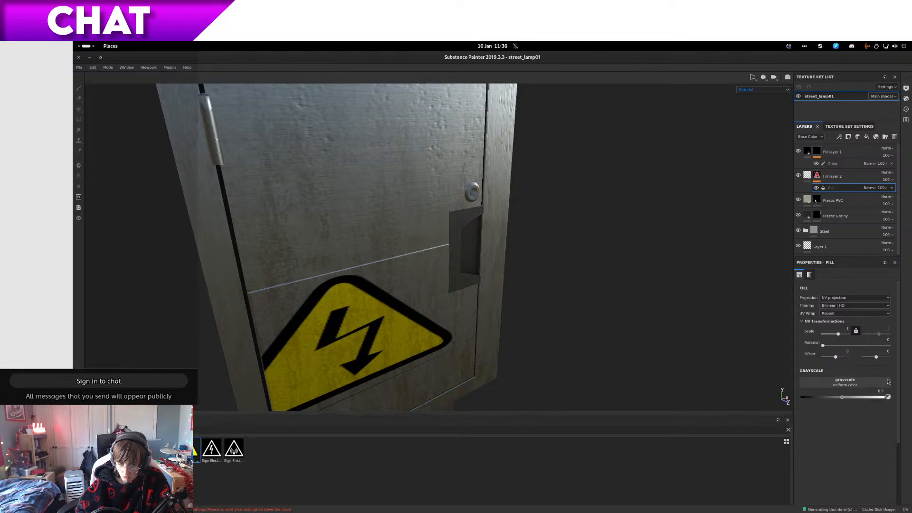
Step: Try the 3D Distance resource as the mask fill's grayscale and clear it back to a uniform color
{"action": "left_click", "coordinate": [851, 382]}
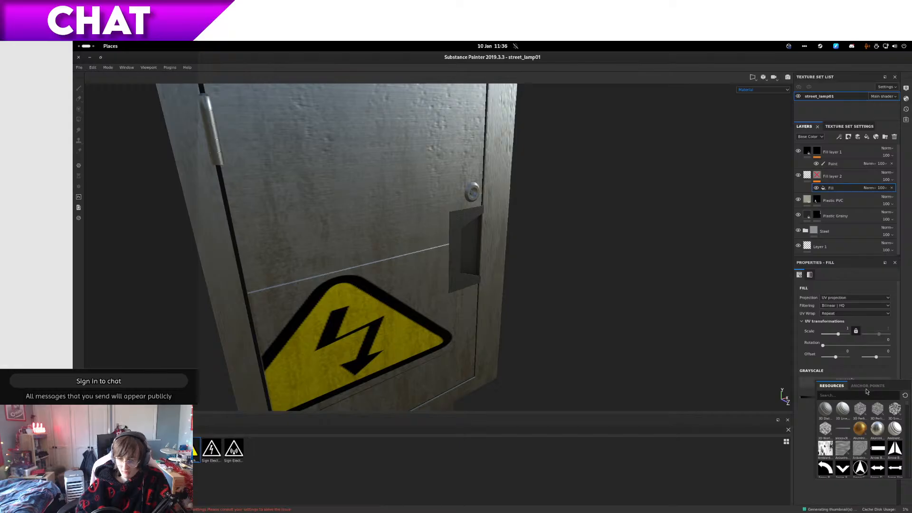
{"action": "left_click", "coordinate": [825, 416]}
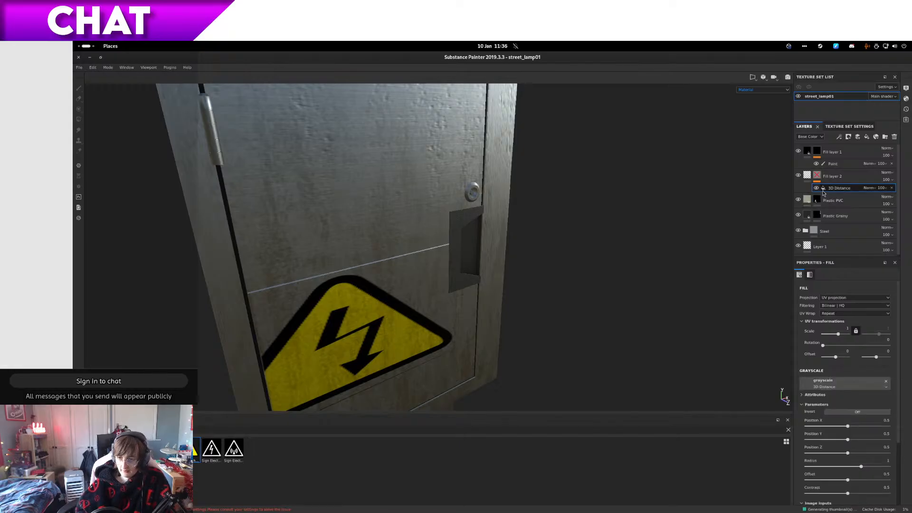
{"action": "left_click", "coordinate": [887, 381]}
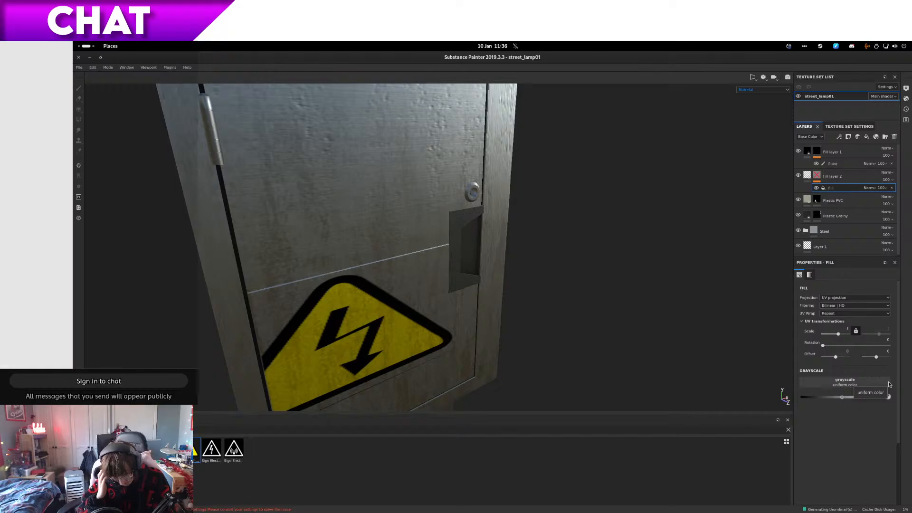
{"action": "left_click", "coordinate": [811, 176]}
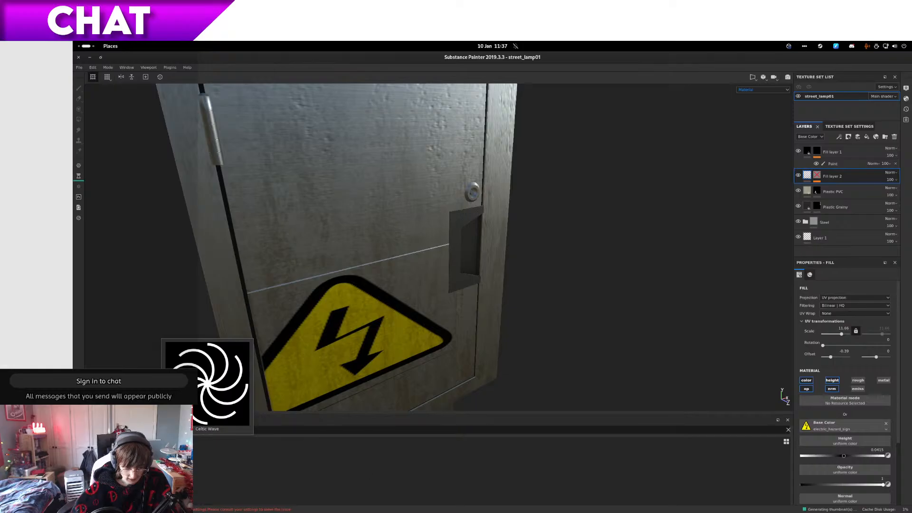
{"action": "key", "text": "ctrl+s"}
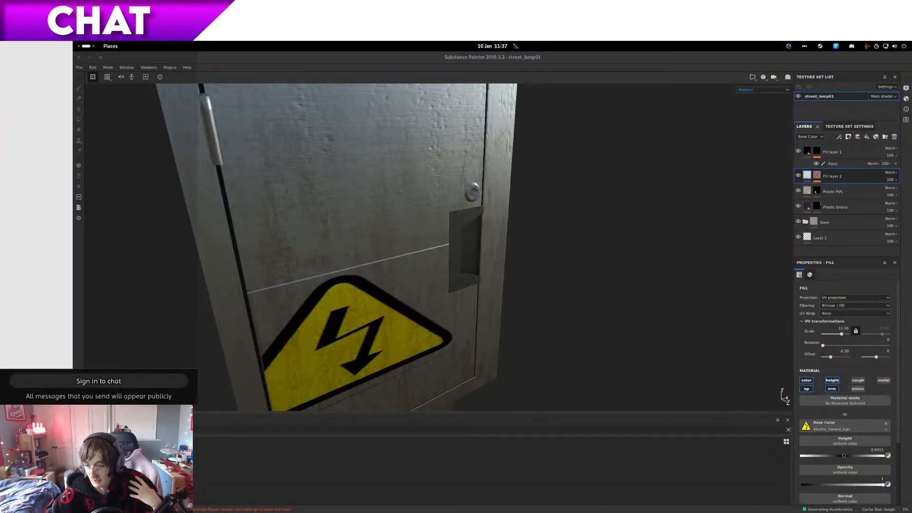
{"action": "scroll", "coordinate": [870, 306], "scroll_direction": "down", "scroll_amount": 3}
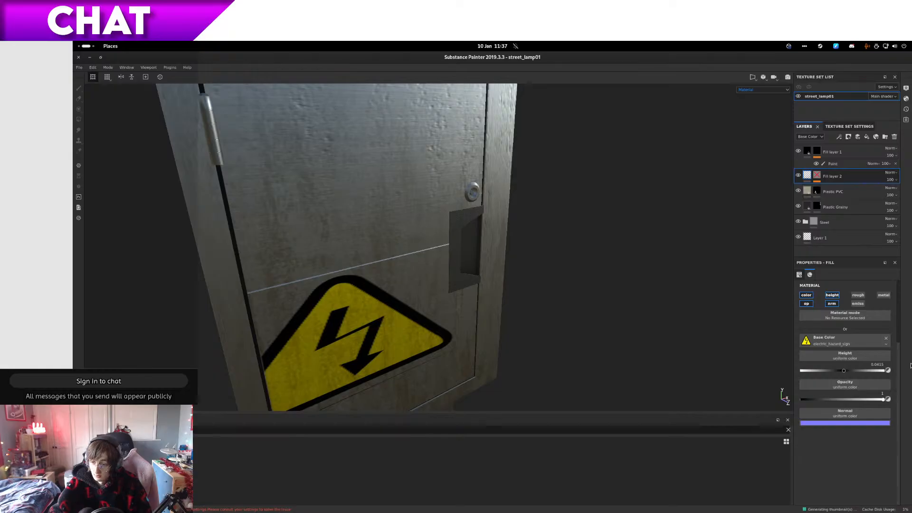
{"action": "scroll", "coordinate": [893, 333], "scroll_direction": "up", "scroll_amount": 3}
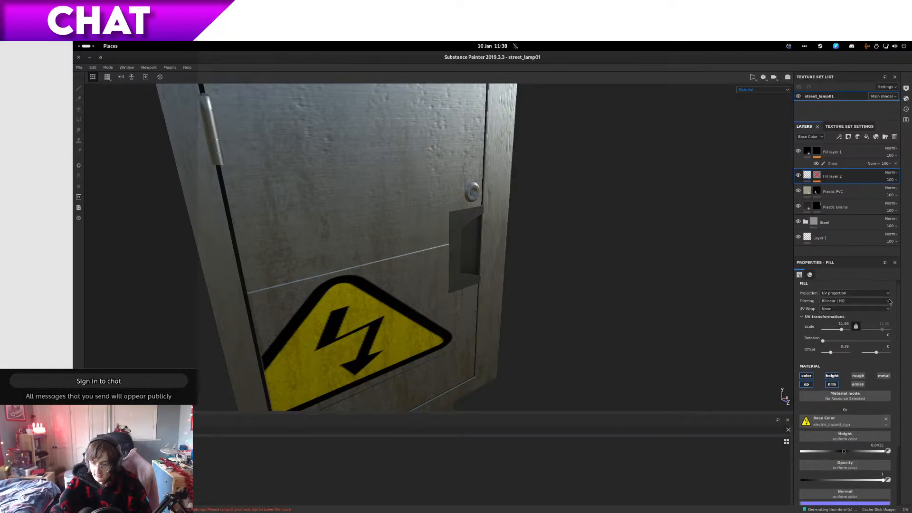
Step: Assign the Arrow Simple Split resource to the grayscale of Fill layer 2's mask fill
{"action": "left_click", "coordinate": [817, 176]}
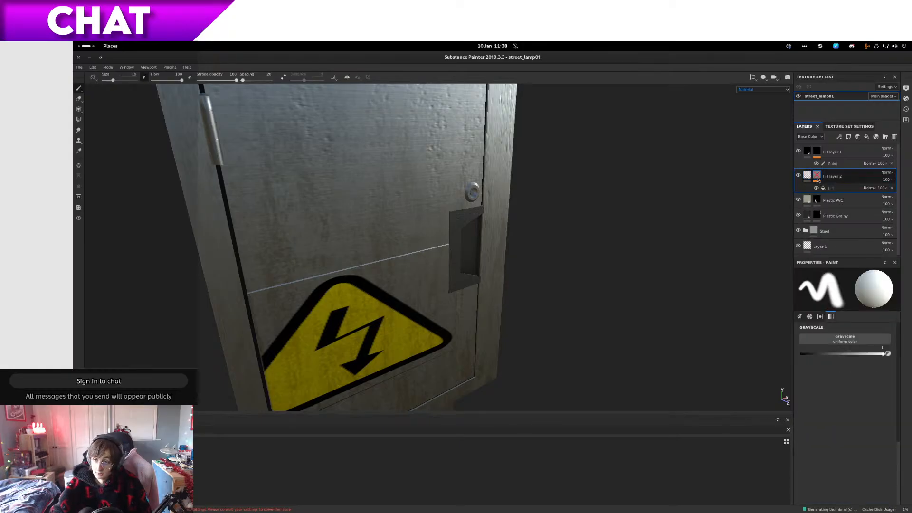
{"action": "left_click", "coordinate": [832, 188]}
{"action": "left_click", "coordinate": [854, 378]}
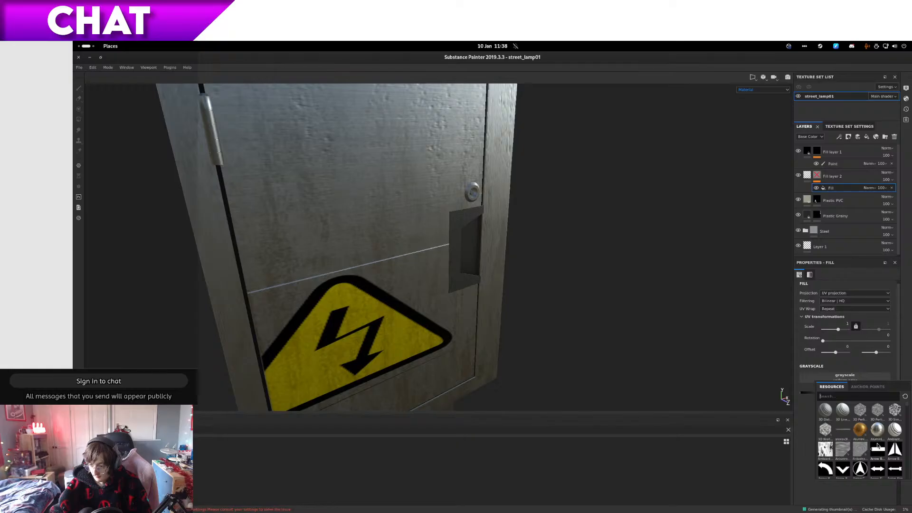
{"action": "scroll", "coordinate": [882, 468], "scroll_direction": "down", "scroll_amount": 5}
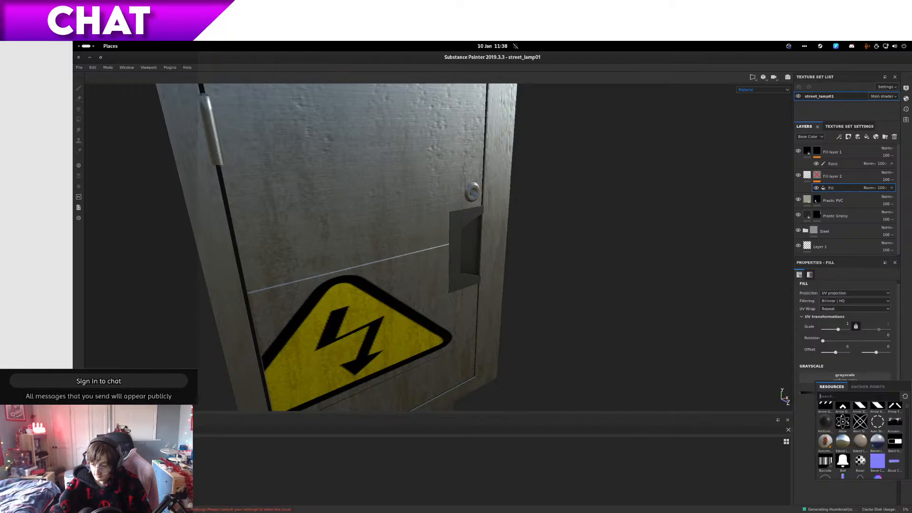
{"action": "left_click", "coordinate": [859, 408]}
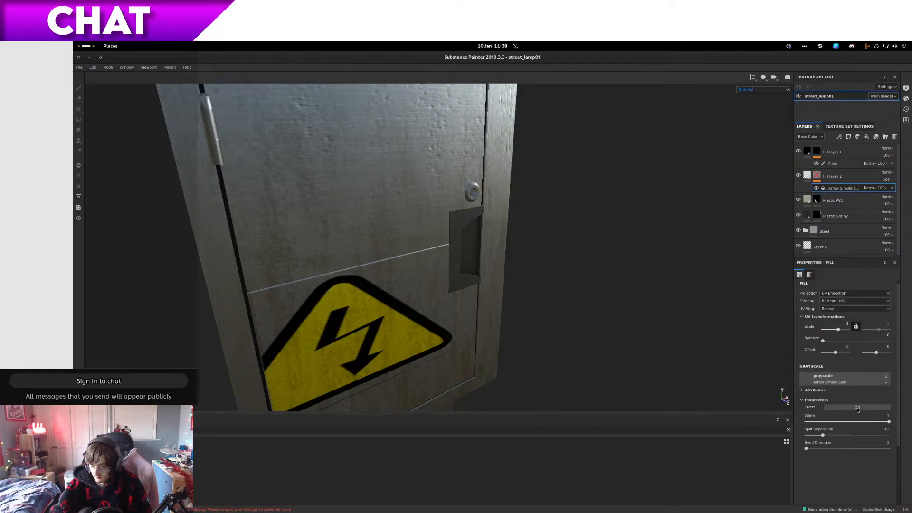
Step: Enable Fill layer 2's mask and set the UV scale of its Arrow Simple Split fill to about -11.5
{"action": "right_click", "coordinate": [817, 176]}
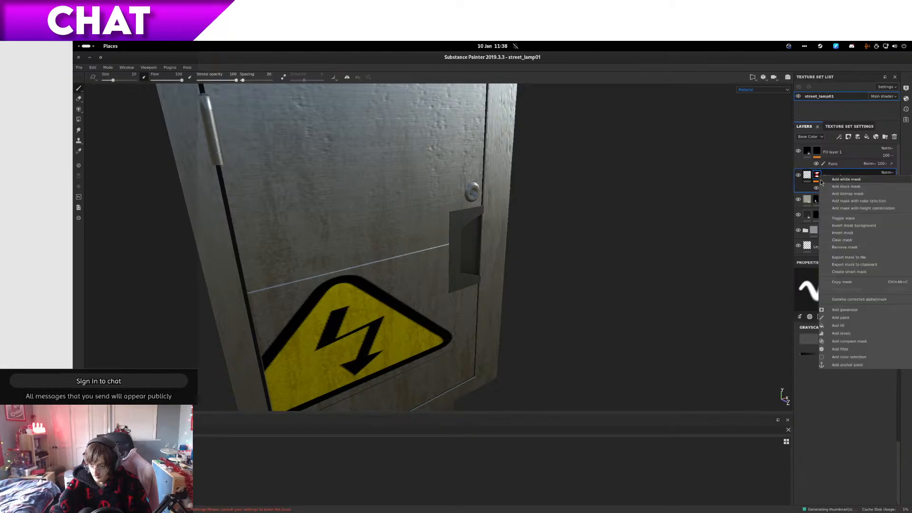
{"action": "left_click", "coordinate": [858, 218]}
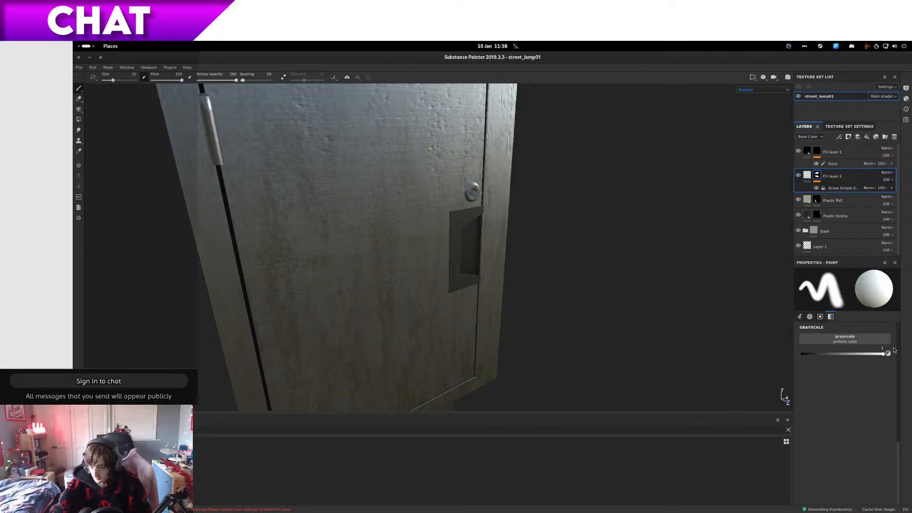
{"action": "scroll", "coordinate": [894, 350], "scroll_direction": "up", "scroll_amount": 5}
{"action": "scroll", "coordinate": [902, 353], "scroll_direction": "up", "scroll_amount": 5}
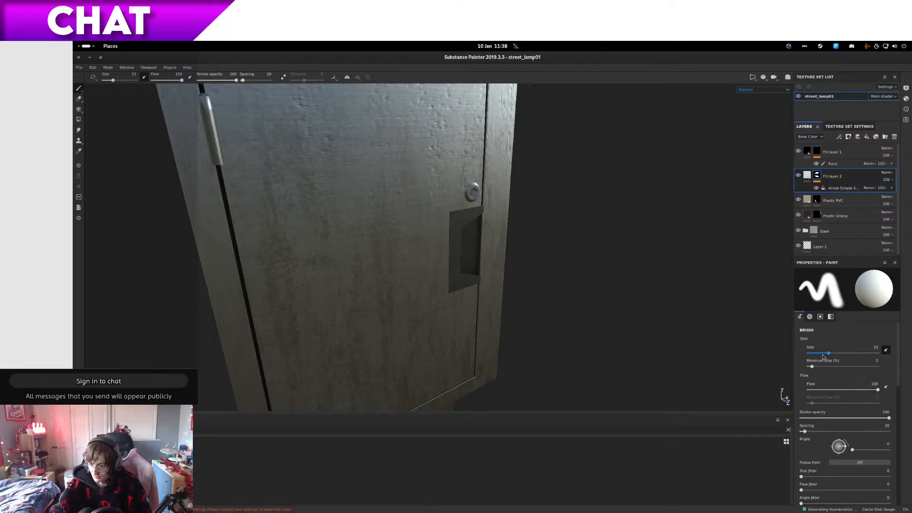
{"action": "mouse_move", "coordinate": [826, 354]}
{"action": "left_mouse_down"}
{"action": "mouse_move", "coordinate": [812, 355]}
{"action": "mouse_move", "coordinate": [829, 355]}
{"action": "mouse_move", "coordinate": [830, 330]}
{"action": "left_mouse_up"}
{"action": "left_click", "coordinate": [856, 189]}
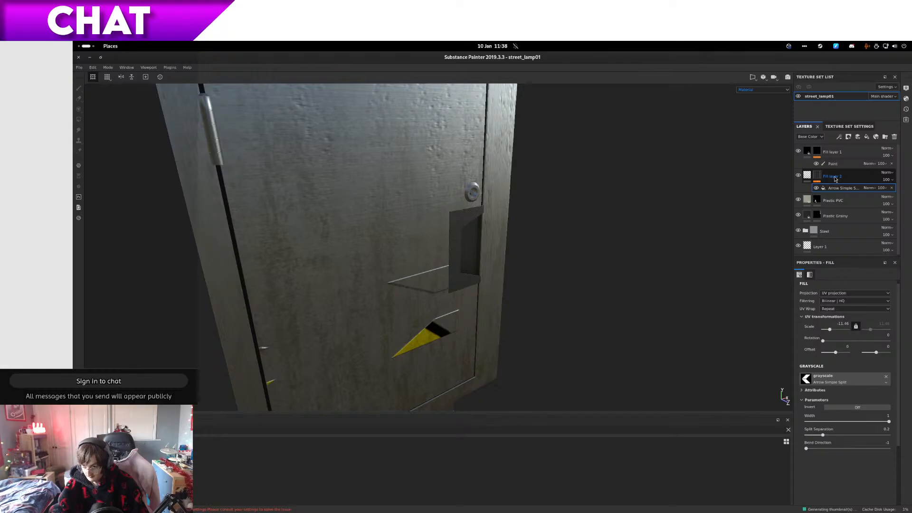
Step: Change the projection of Fill layer 2's content to Planar projection and check where the projection sits on the lamp's base
{"action": "left_click", "coordinate": [805, 175]}
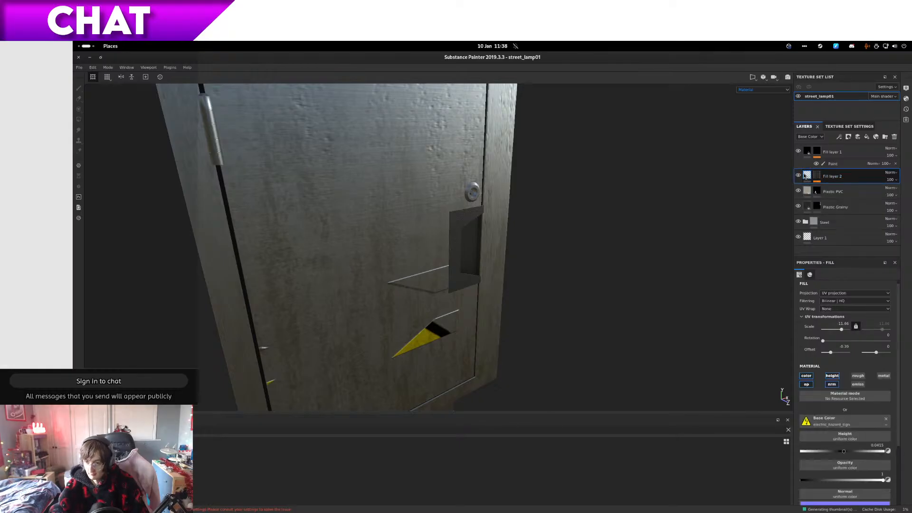
{"action": "left_click", "coordinate": [835, 294]}
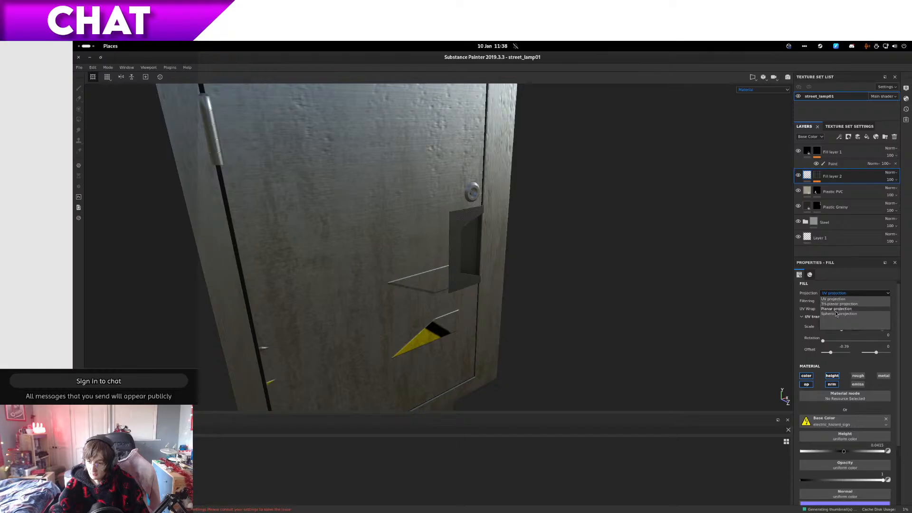
{"action": "left_click", "coordinate": [836, 310]}
{"action": "scroll", "coordinate": [469, 310], "scroll_direction": "up", "scroll_amount": 3}
{"action": "scroll", "coordinate": [469, 283], "scroll_direction": "down", "scroll_amount": 12}
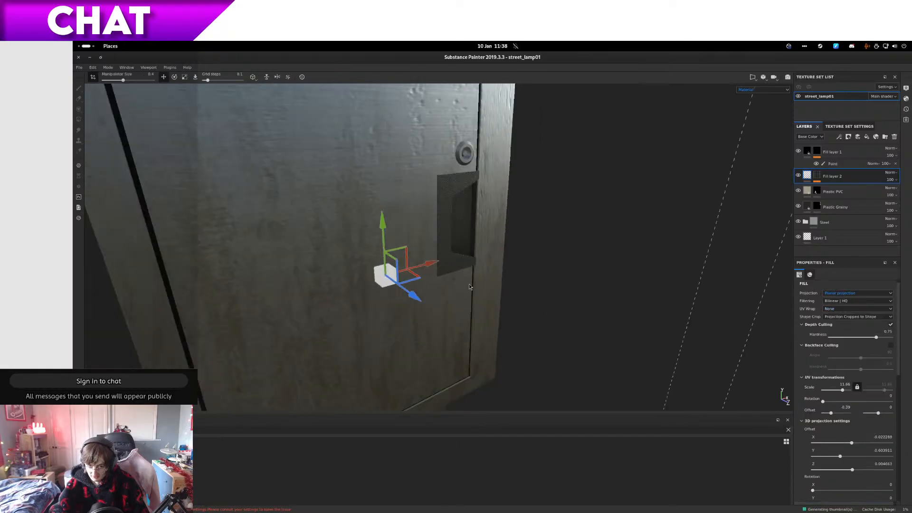
{"action": "scroll", "coordinate": [494, 280], "scroll_direction": "up", "scroll_amount": 3}
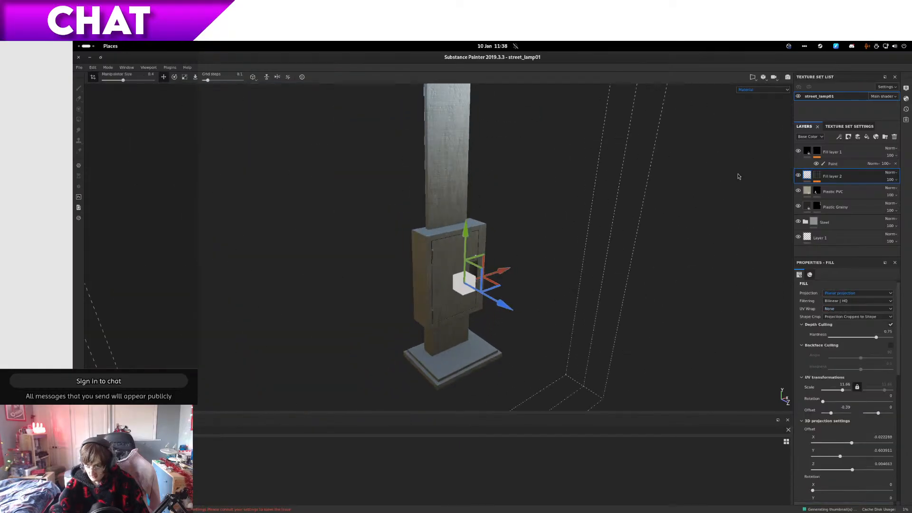
Step: Disable Fill layer 2's mask and inspect the door around the projection
{"action": "right_click", "coordinate": [837, 175]}
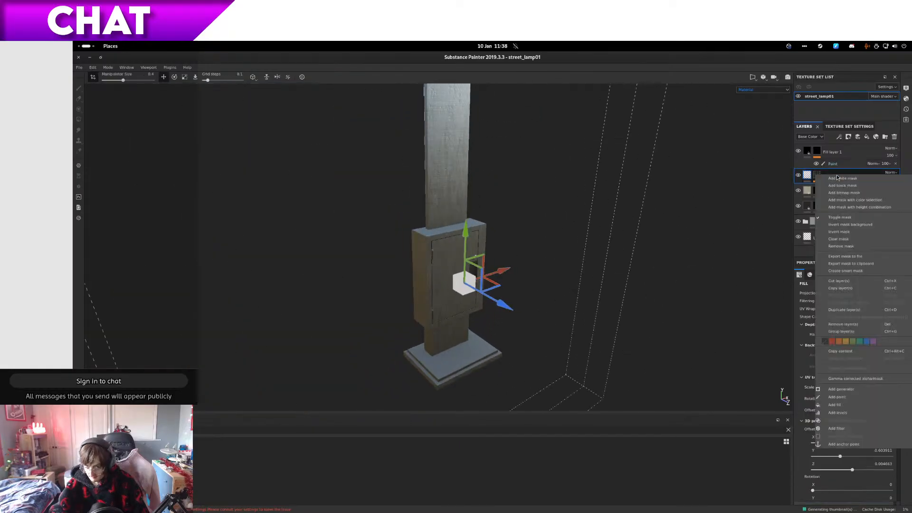
{"action": "left_click", "coordinate": [854, 219]}
{"action": "scroll", "coordinate": [534, 285], "scroll_direction": "up", "scroll_amount": 10}
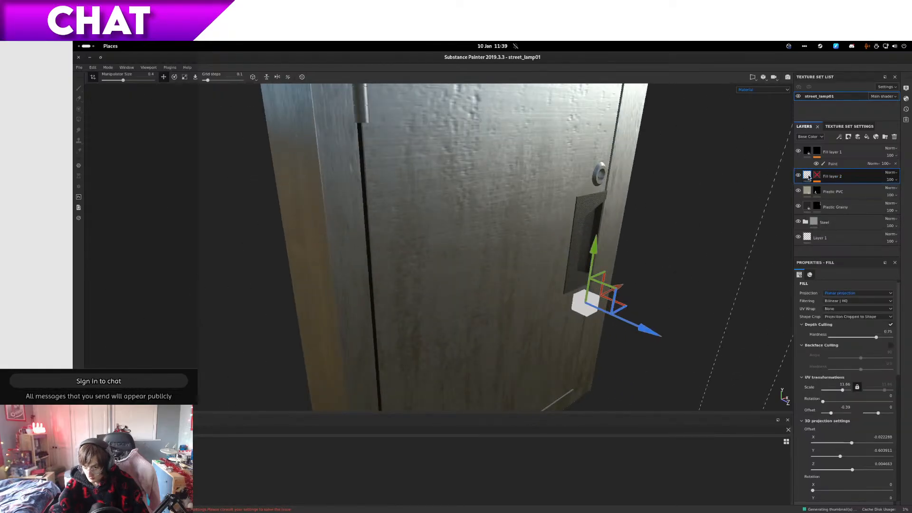
Step: Move Fill layer 2's planar projection back along its Z axis towards the door and set the depth culling hardness to 0.56
{"action": "left_click_drag", "start_coordinate": [899, 351], "coordinate": [874, 296]}
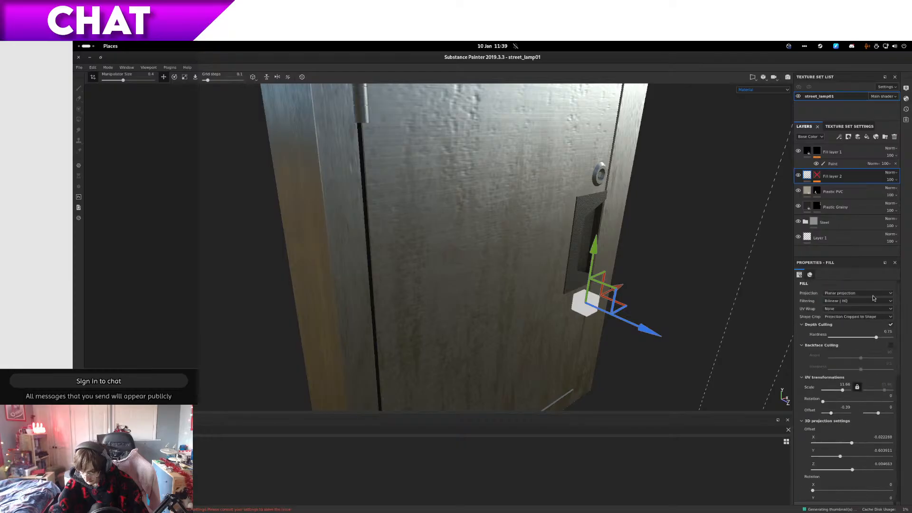
{"action": "mouse_move", "coordinate": [647, 325]}
{"action": "left_mouse_down"}
{"action": "mouse_move", "coordinate": [605, 310]}
{"action": "mouse_move", "coordinate": [637, 327]}
{"action": "left_mouse_up"}
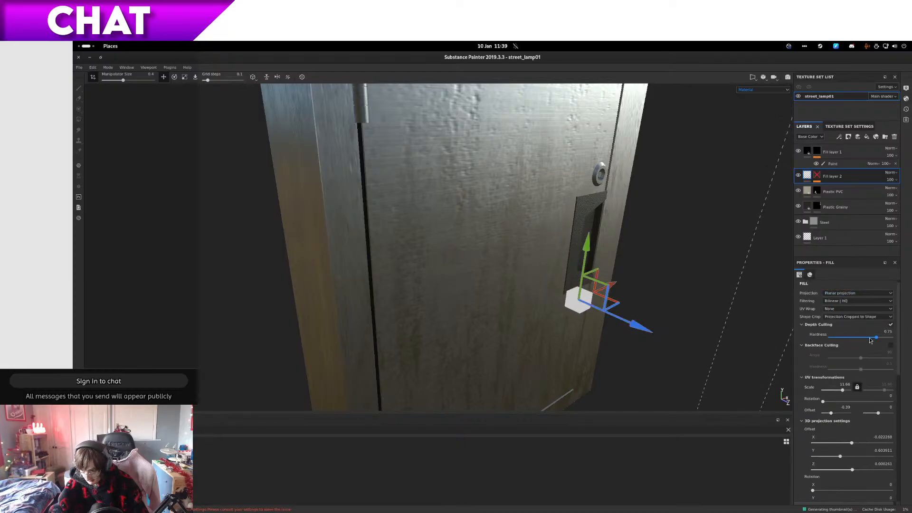
{"action": "mouse_move", "coordinate": [876, 338]}
{"action": "left_mouse_down"}
{"action": "mouse_move", "coordinate": [894, 338]}
{"action": "mouse_move", "coordinate": [865, 336]}
{"action": "left_mouse_up"}
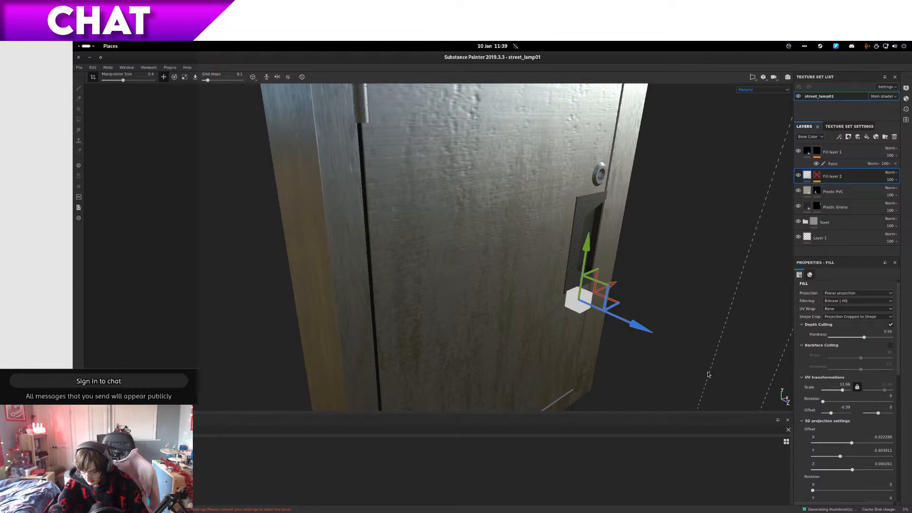
{"action": "left_click_drag", "start_coordinate": [623, 320], "coordinate": [600, 309]}
Step: Enable Fill layer 2's mask to compare the door surface and disable the mask again
{"action": "right_click", "coordinate": [816, 176]}
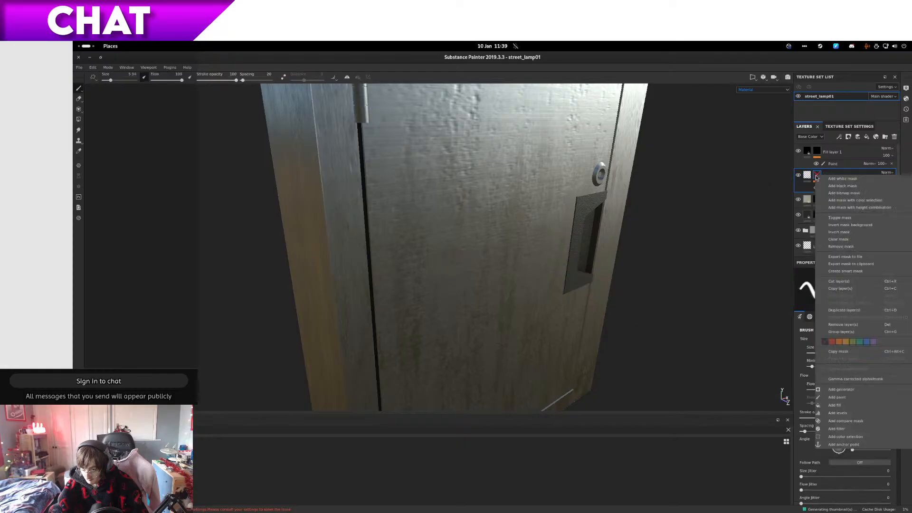
{"action": "left_click", "coordinate": [818, 180]}
{"action": "right_click", "coordinate": [814, 176]}
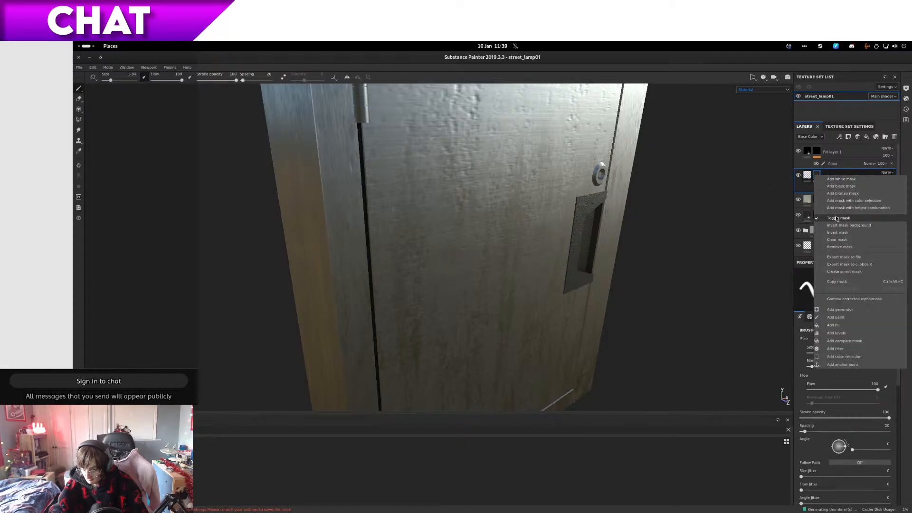
{"action": "left_click", "coordinate": [809, 180]}
{"action": "right_click", "coordinate": [819, 177]}
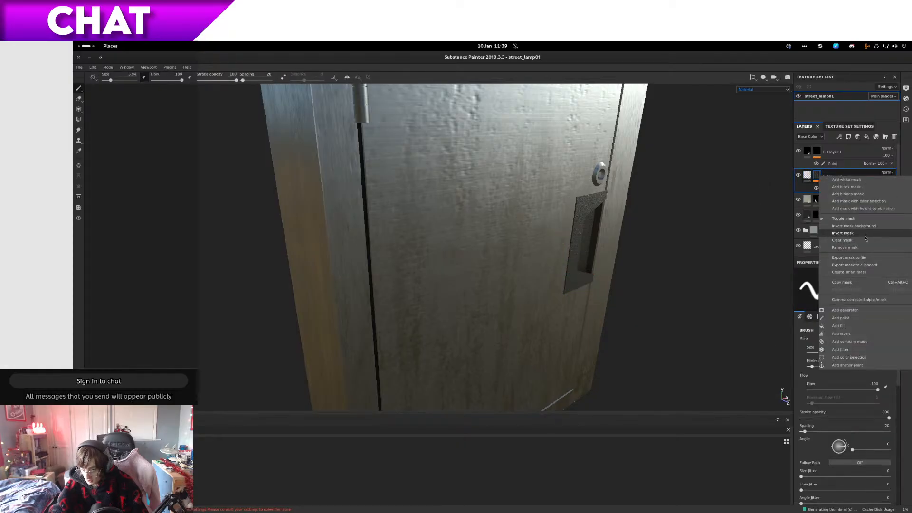
{"action": "left_click", "coordinate": [843, 218]}
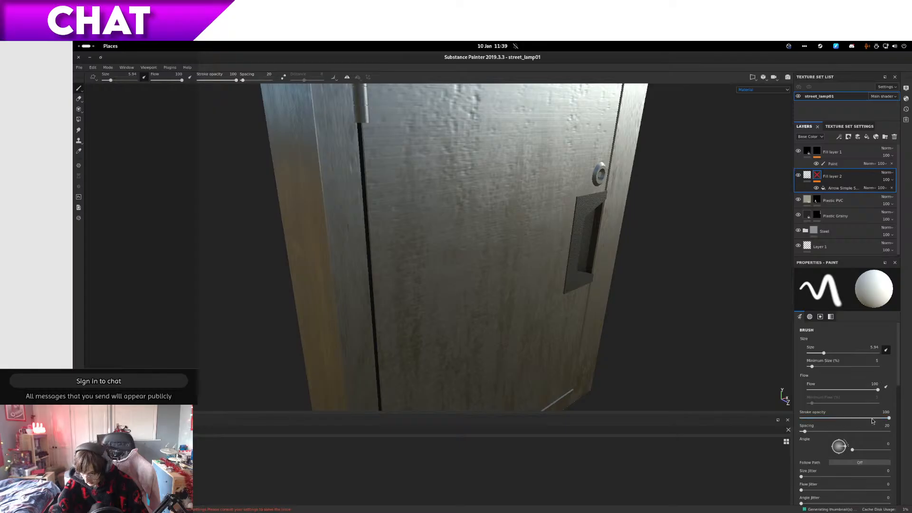
{"action": "scroll", "coordinate": [903, 393], "scroll_direction": "down", "scroll_amount": 4}
{"action": "scroll", "coordinate": [905, 361], "scroll_direction": "up", "scroll_amount": 4}
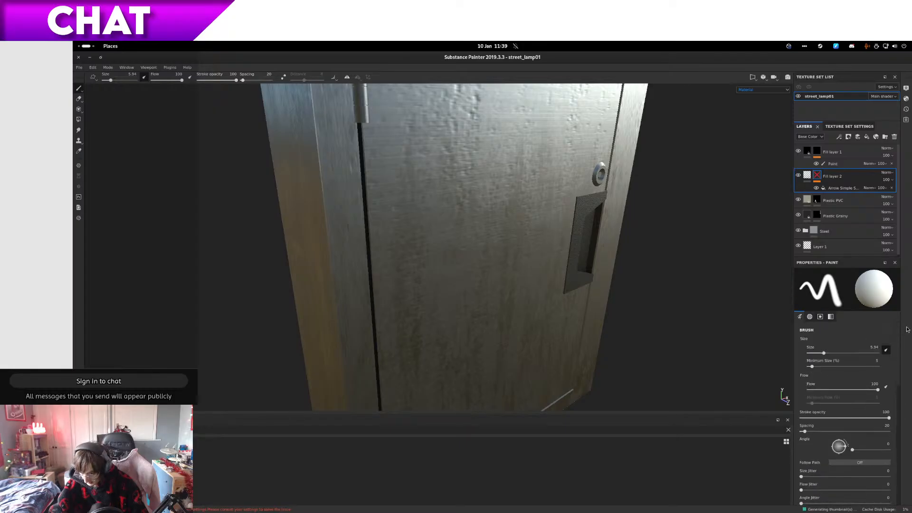
Step: Set the horizontal UV offset of Fill layer 2's planar projection to 0
{"action": "left_click", "coordinate": [807, 176]}
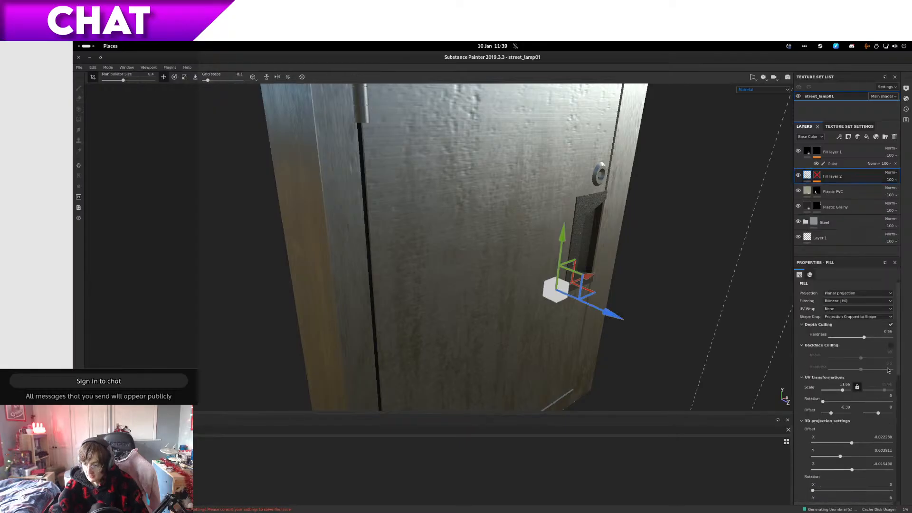
{"action": "left_click", "coordinate": [846, 408]}
{"action": "type", "text": "0"}
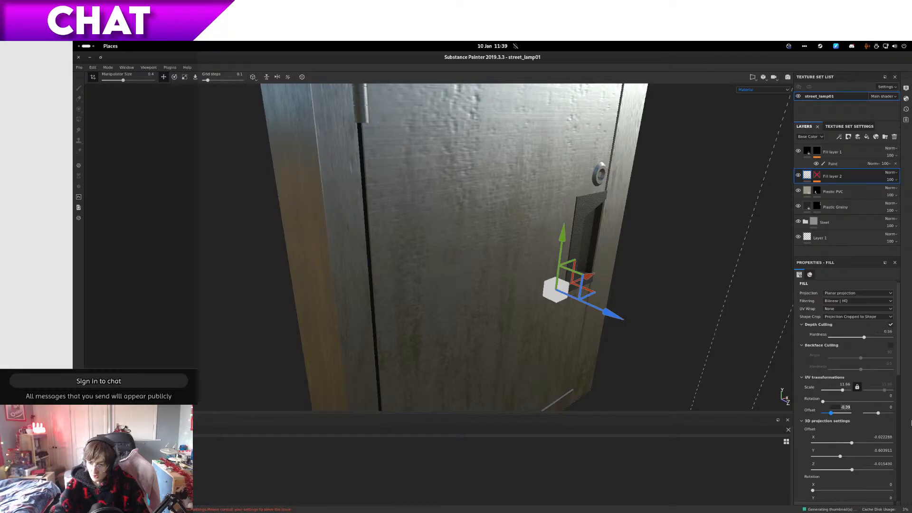
{"action": "key", "text": "Return"}
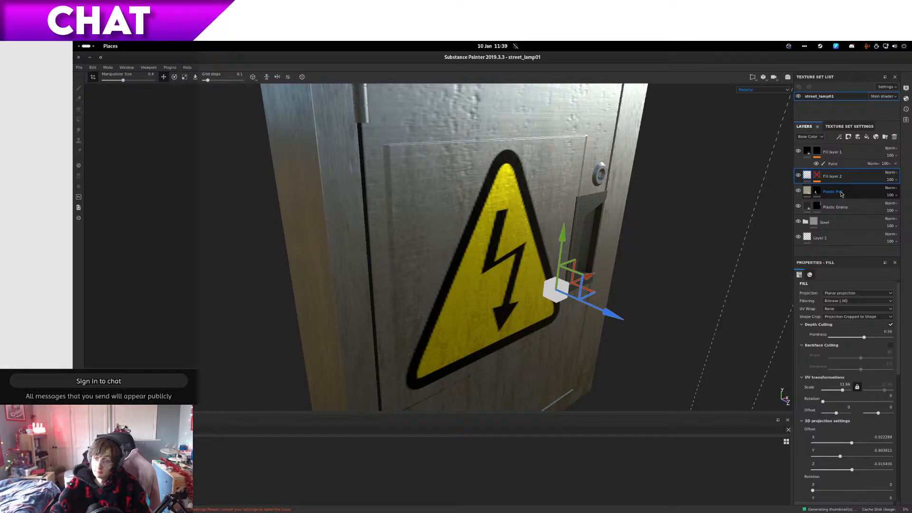
Step: Enable Fill layer 2's mask again and check the masked sign on the front of the door
{"action": "right_click", "coordinate": [819, 177]}
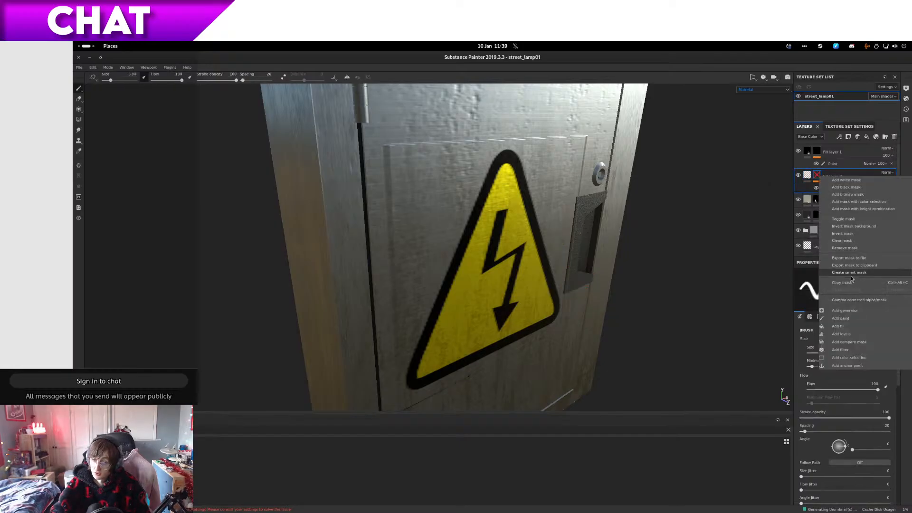
{"action": "left_click", "coordinate": [831, 168]}
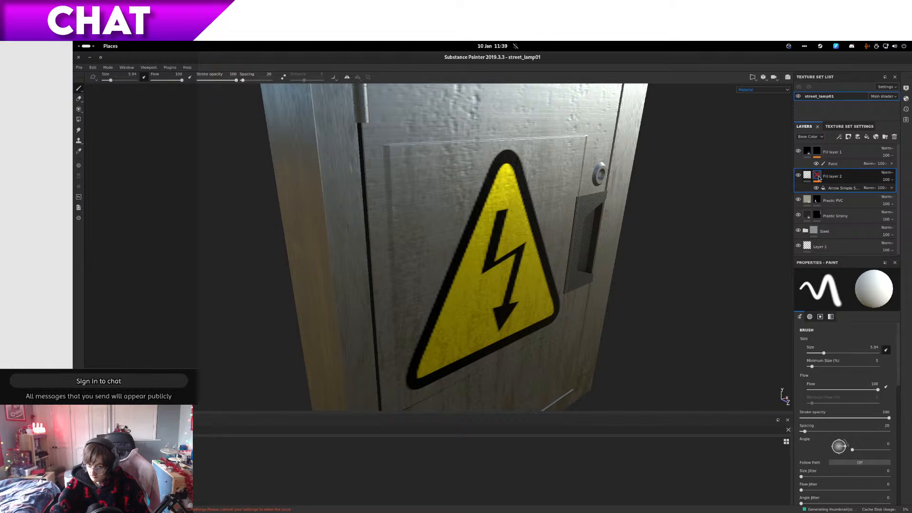
{"action": "right_click", "coordinate": [820, 177]}
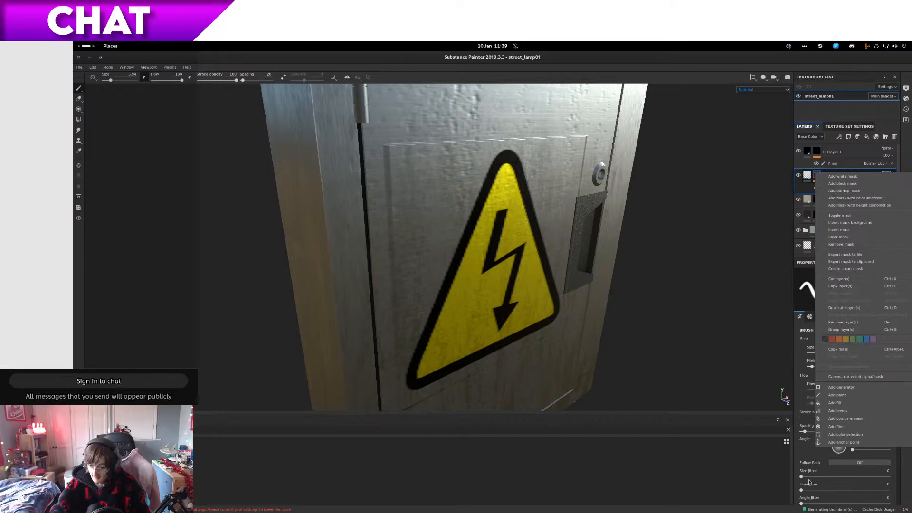
{"action": "left_click", "coordinate": [868, 215]}
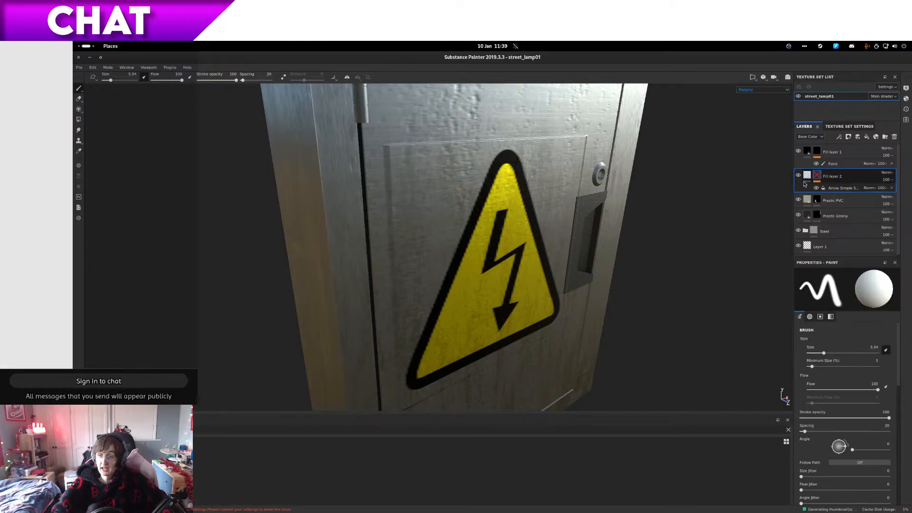
{"action": "left_click", "coordinate": [808, 175]}
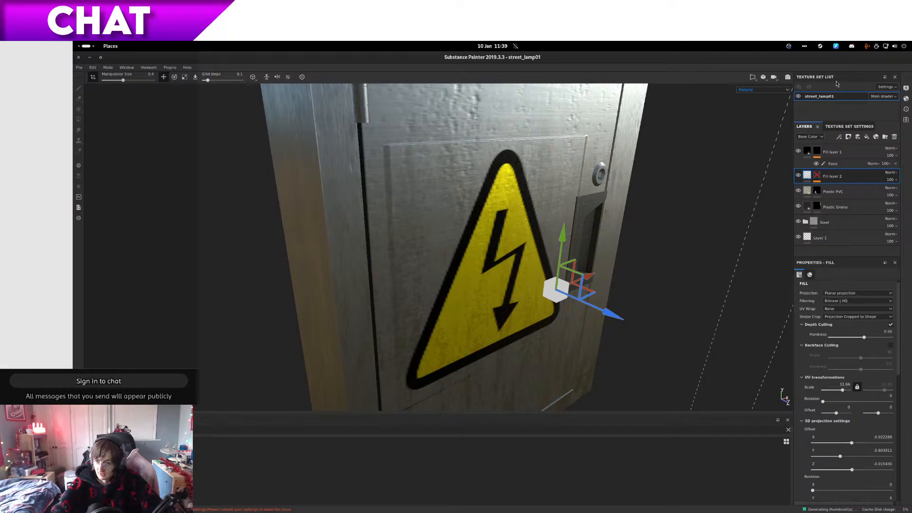
{"action": "left_click", "coordinate": [818, 175]}
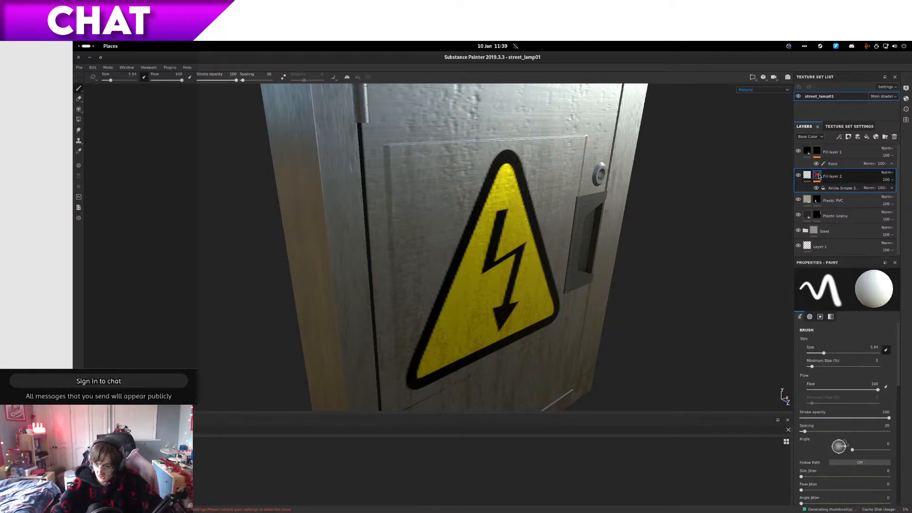
{"action": "right_click", "coordinate": [820, 176]}
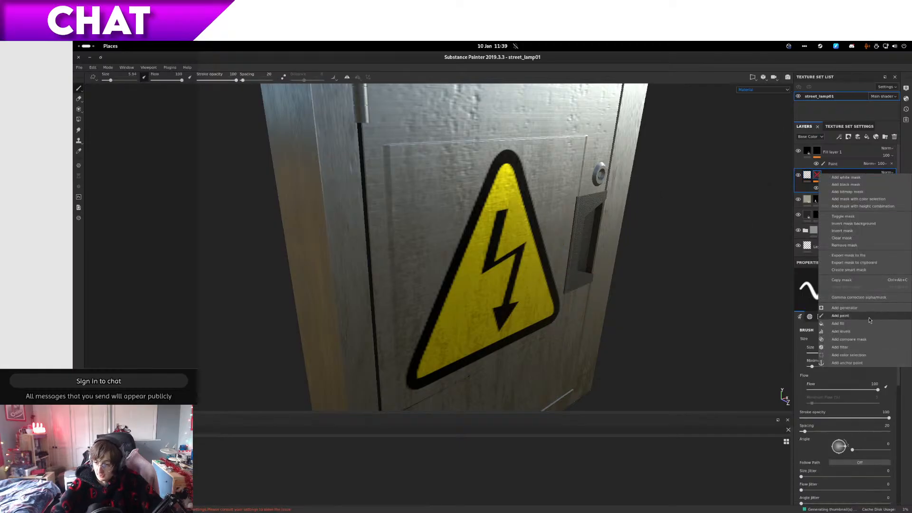
{"action": "left_click", "coordinate": [849, 217]}
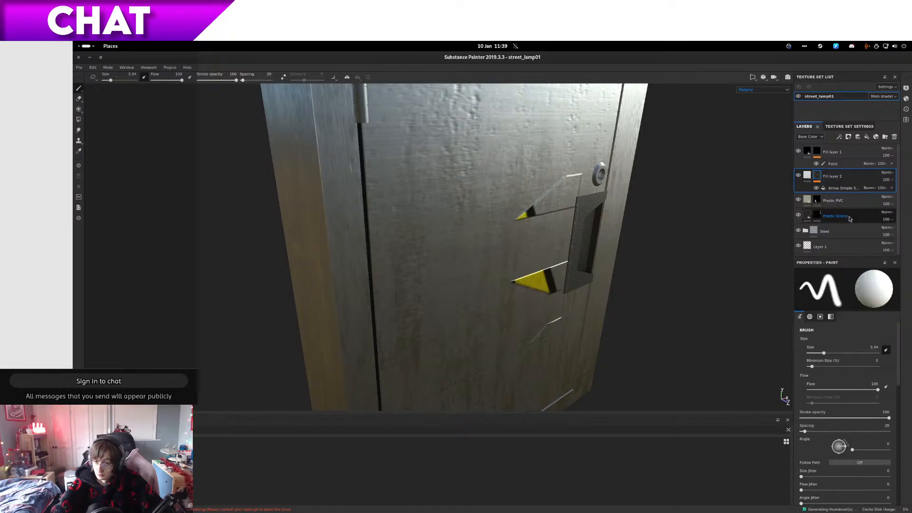
{"action": "left_click_drag", "start_coordinate": [626, 278], "coordinate": [573, 278], "text": "alt"}
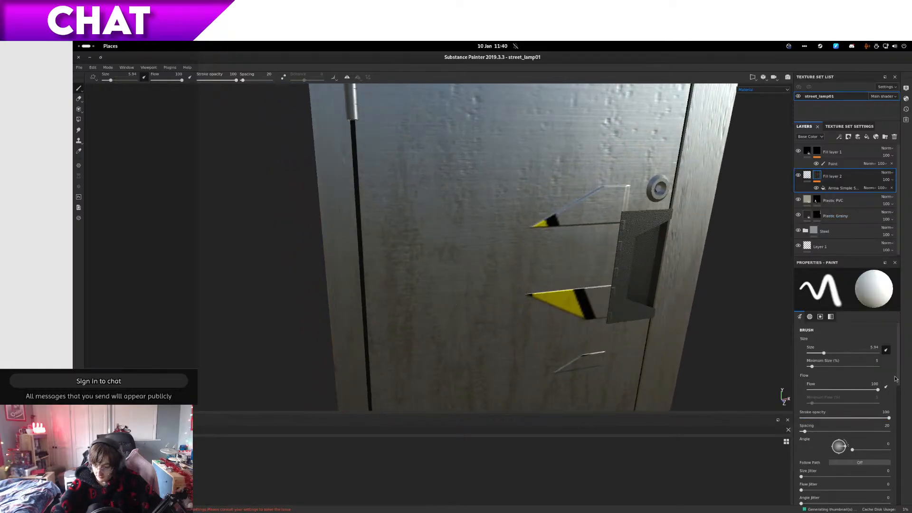
Step: Set the size of the mask's paint brush to 11.68
{"action": "mouse_move", "coordinate": [898, 362]}
{"action": "left_mouse_down"}
{"action": "mouse_move", "coordinate": [898, 433]}
{"action": "mouse_move", "coordinate": [899, 366]}
{"action": "left_mouse_up"}
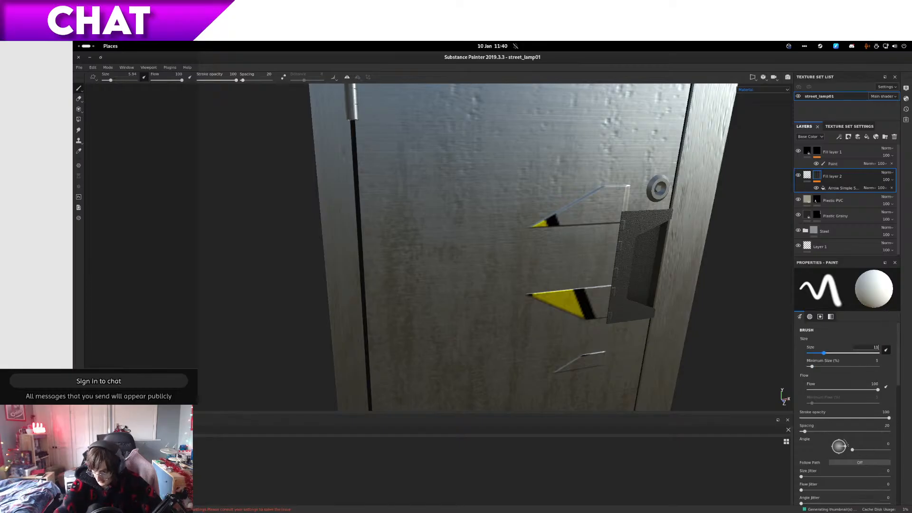
{"action": "type", "text": "8"}
{"action": "key", "text": "Return"}
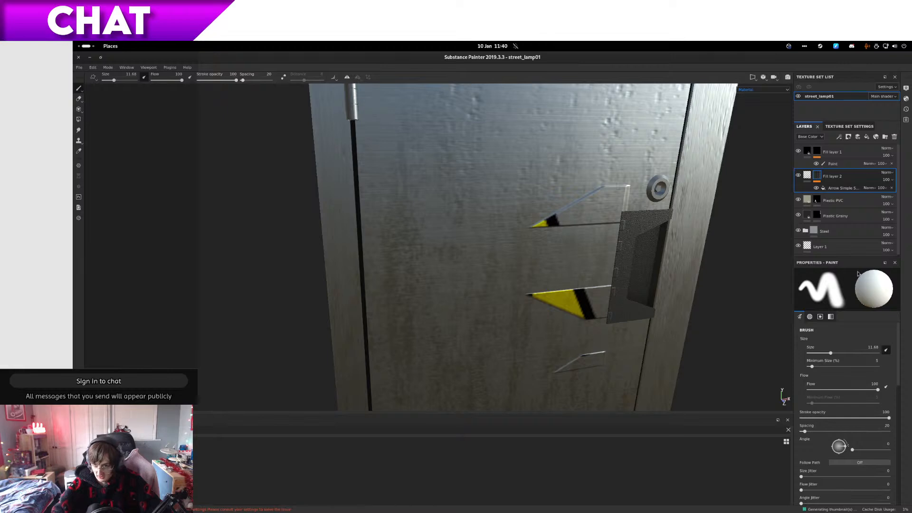
Step: Set the UV scale of the arrow fill in Fill layer 2's mask to 11.68
{"action": "left_click", "coordinate": [832, 190]}
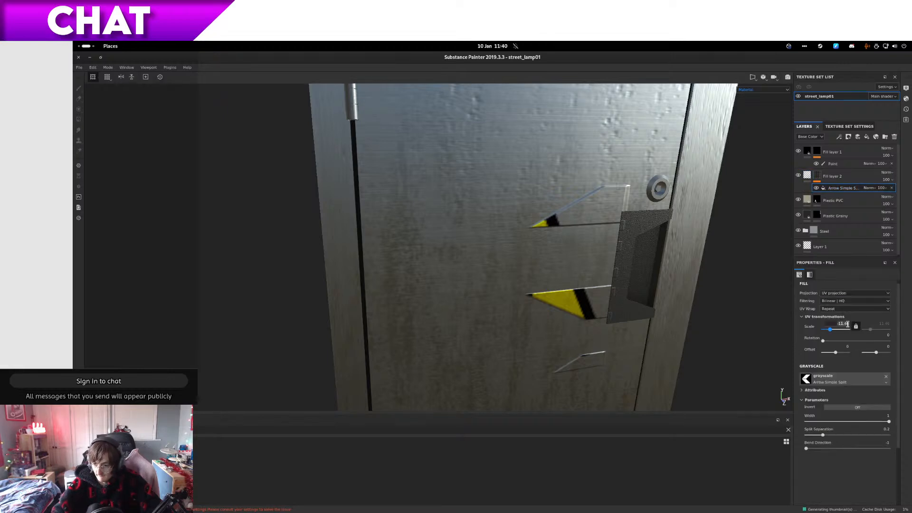
{"action": "type", "text": "11.68"}
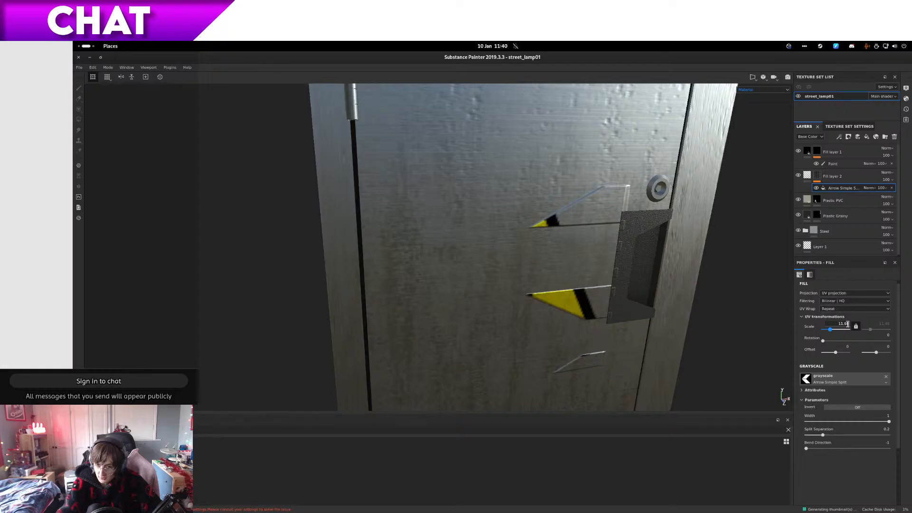
{"action": "key", "text": "Return"}
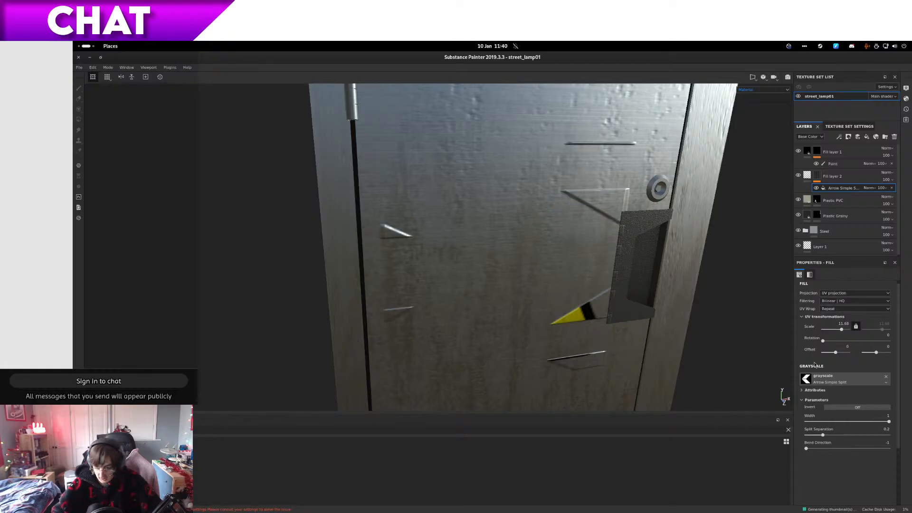
Step: Replace the mask fill's grayscale image with Sign Electrical, found by searching for "electri", and set its UV wrap to None
{"action": "left_click", "coordinate": [846, 382]}
{"action": "type", "text": "e"}
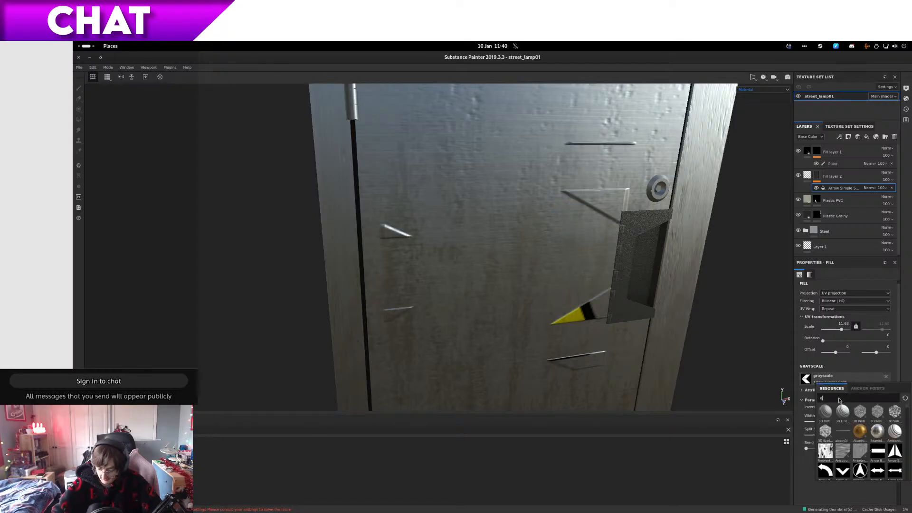
{"action": "type", "text": "lectri"}
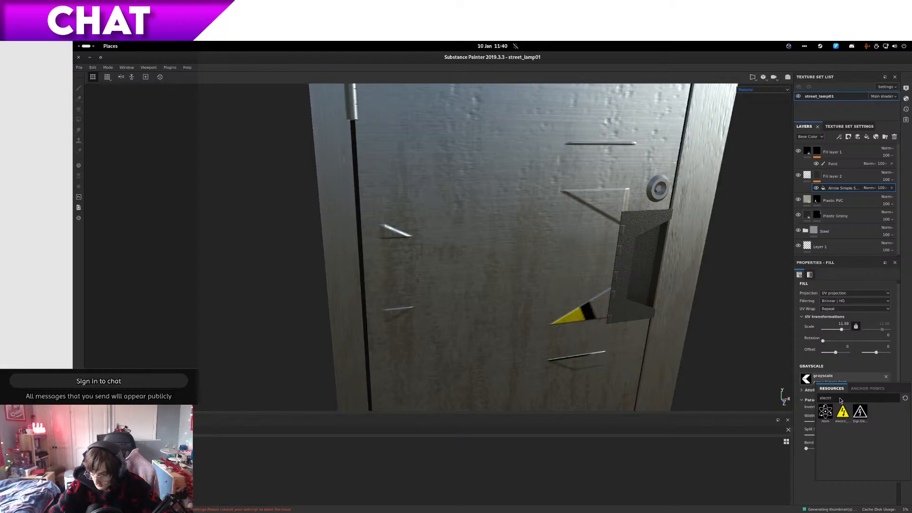
{"action": "left_click", "coordinate": [860, 412]}
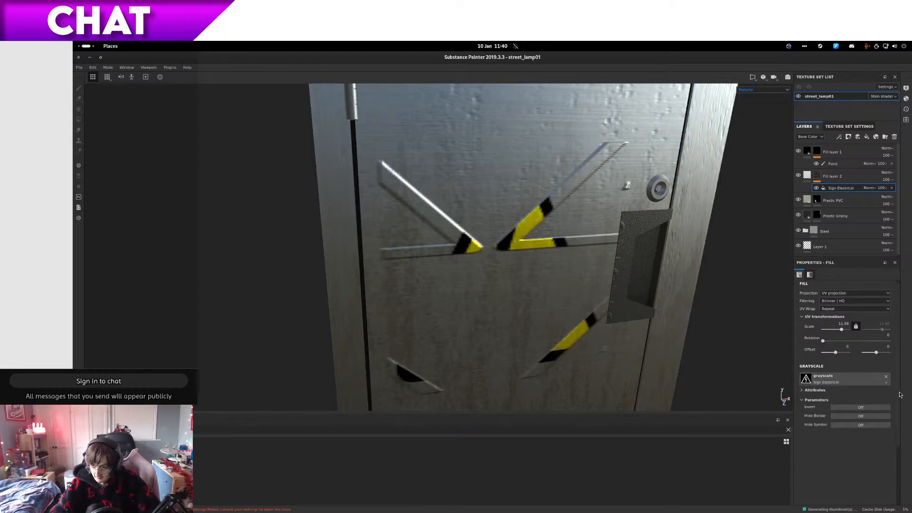
{"action": "left_click", "coordinate": [851, 309]}
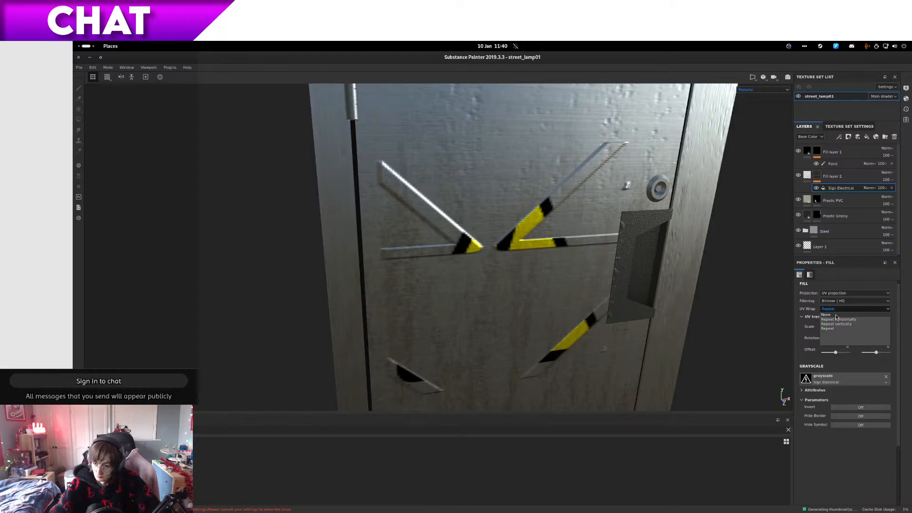
{"action": "left_click", "coordinate": [838, 317]}
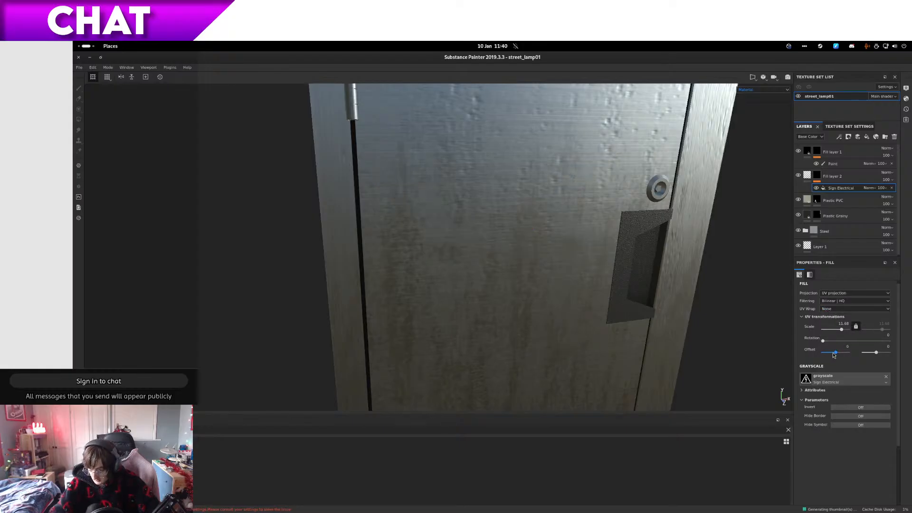
Step: Shift the mask fill's horizontal offset to about -0.37 and set its vertical scale to 6.4 independently of the horizontal scale
{"action": "left_click_drag", "start_coordinate": [836, 353], "coordinate": [831, 357]}
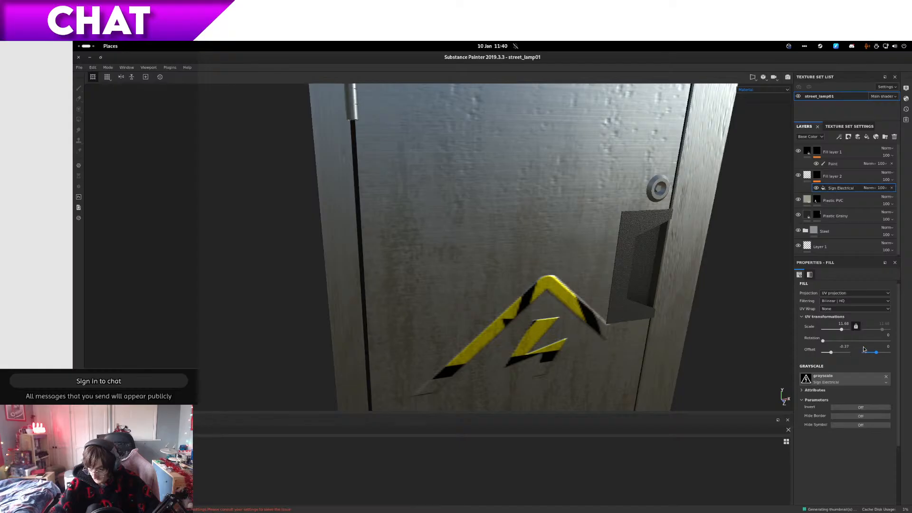
{"action": "left_click_drag", "start_coordinate": [882, 332], "coordinate": [882, 332]}
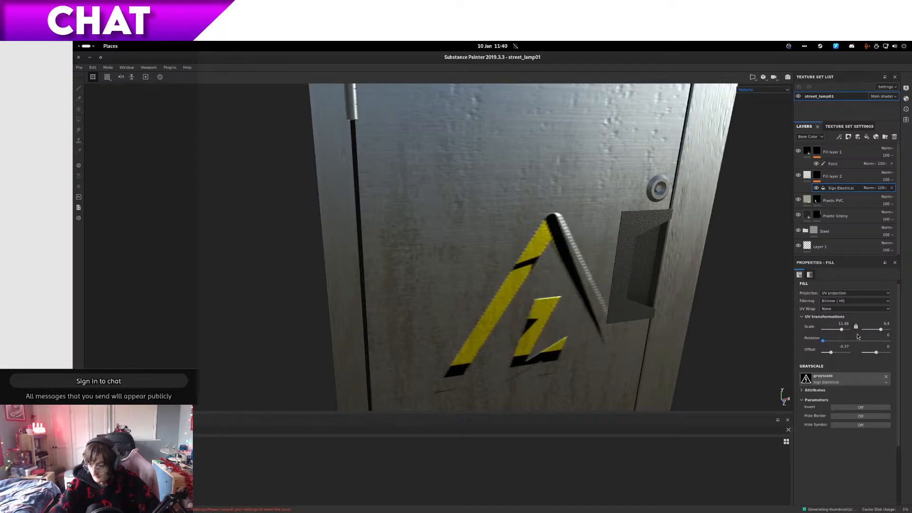
{"action": "left_click", "coordinate": [847, 324]}
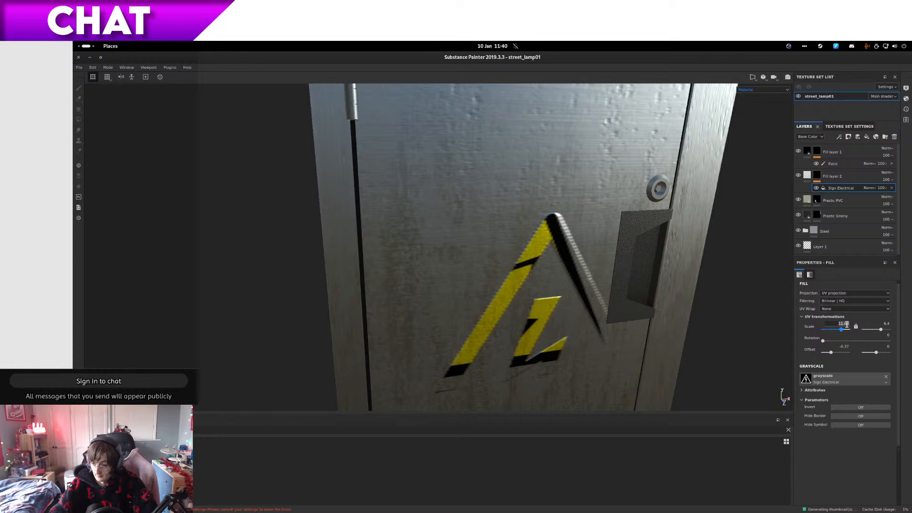
Step: Try a horizontal offset of -0.4 for the Sign Electrical mask fill
{"action": "left_click", "coordinate": [842, 348]}
{"action": "type", "text": "-0.4"}
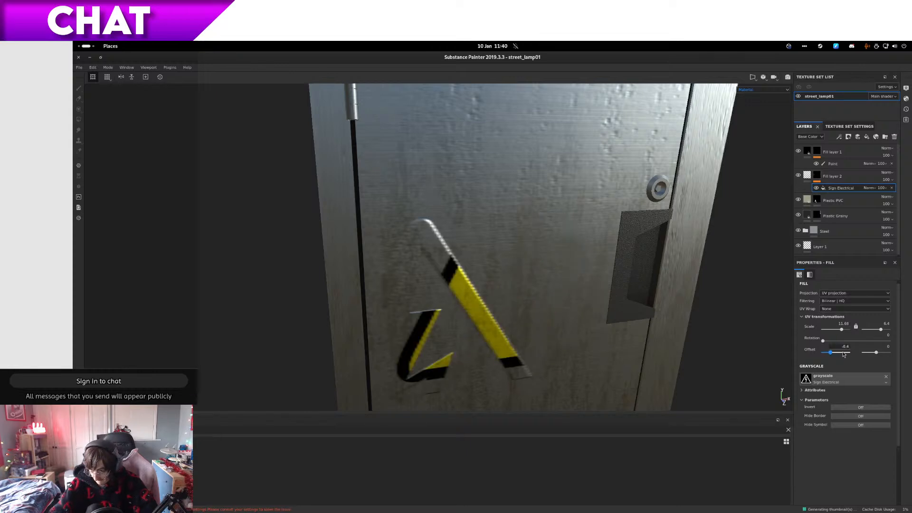
{"action": "key", "text": "BackSpace"}
{"action": "type", "text": "5"}
{"action": "key", "text": "BackSpace"}
{"action": "type", "text": "4"}
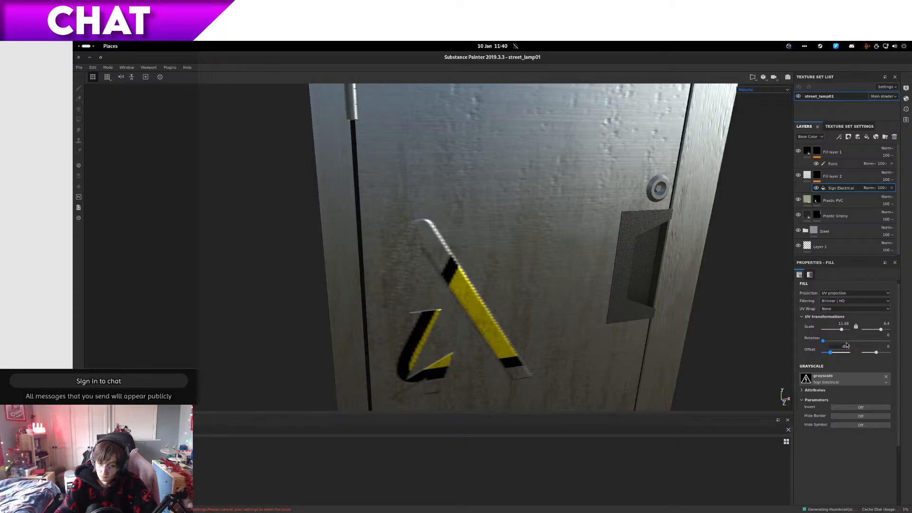
{"action": "key", "text": "Return"}
Step: Try a horizontal offset of -0.18 for the mask fill and reset the offset to 0
{"action": "left_click", "coordinate": [850, 347]}
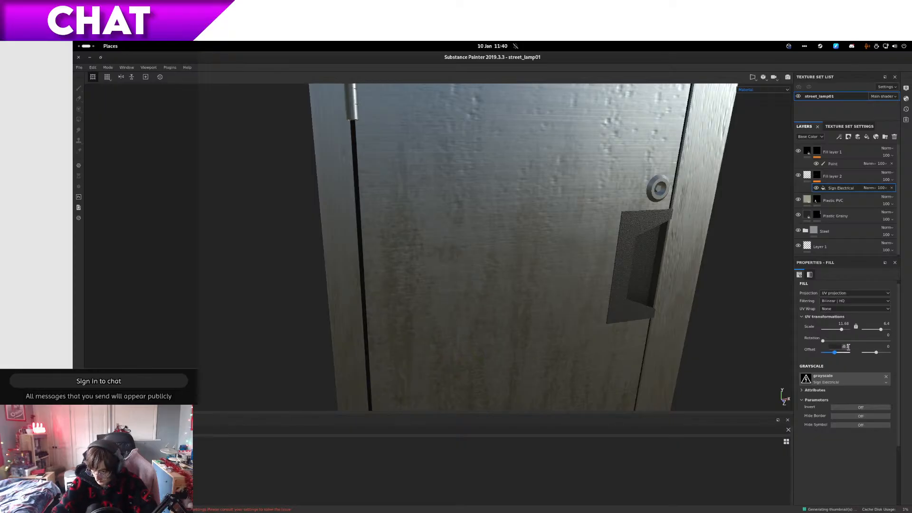
{"action": "left_click", "coordinate": [849, 347]}
{"action": "type", "text": "8"}
{"action": "key", "text": "Return"}
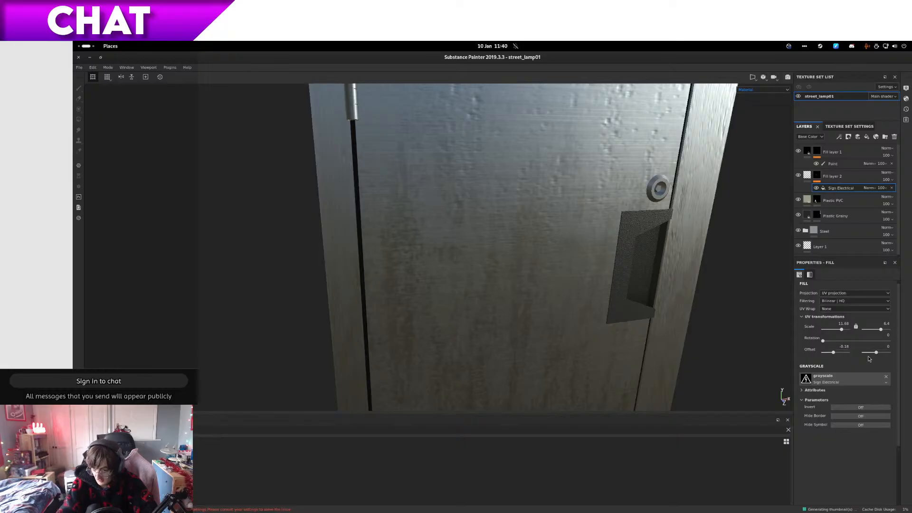
{"action": "left_click", "coordinate": [846, 347]}
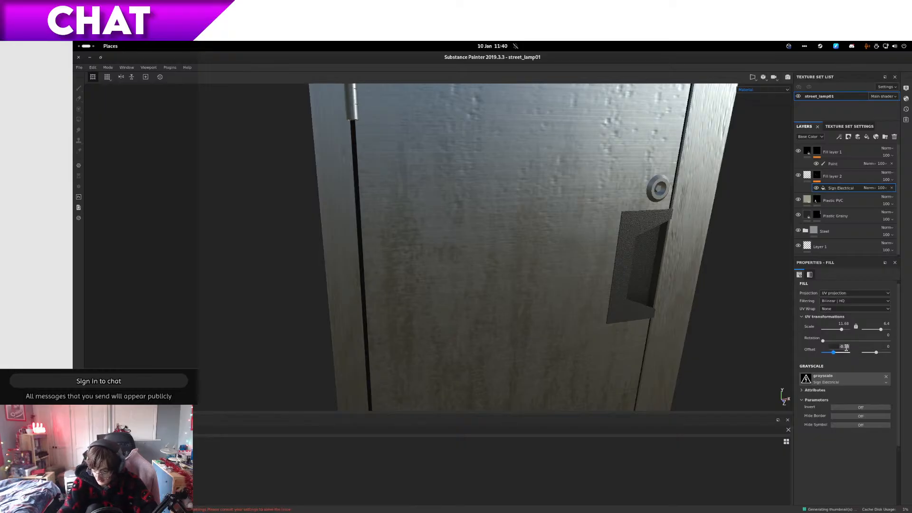
{"action": "type", "text": "0"}
{"action": "key", "text": "Return"}
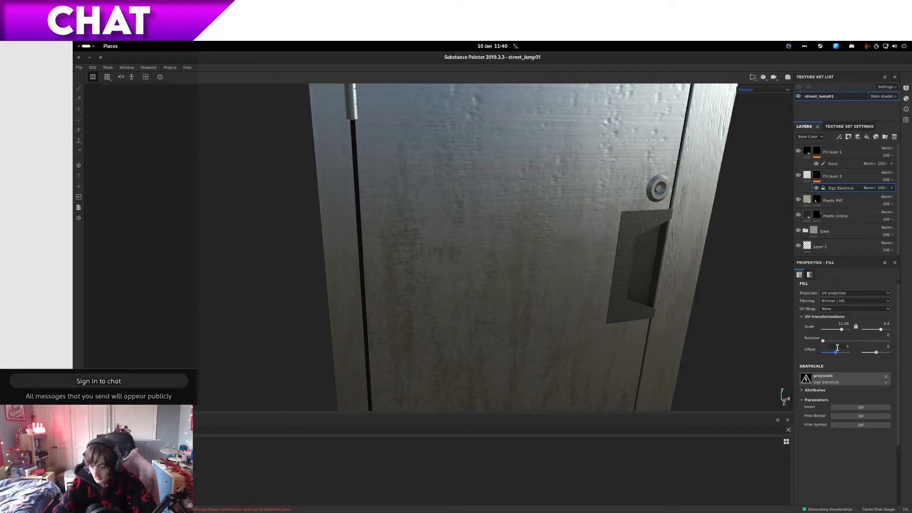
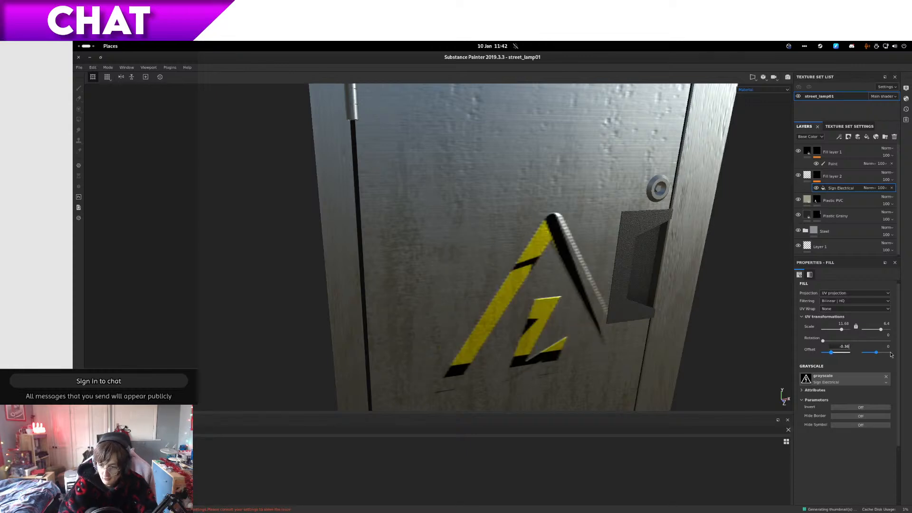
Step: Set the mask fill's horizontal offset to -0.38 and select Fill layer 2's content with its planar projection
{"action": "key", "text": "Return"}
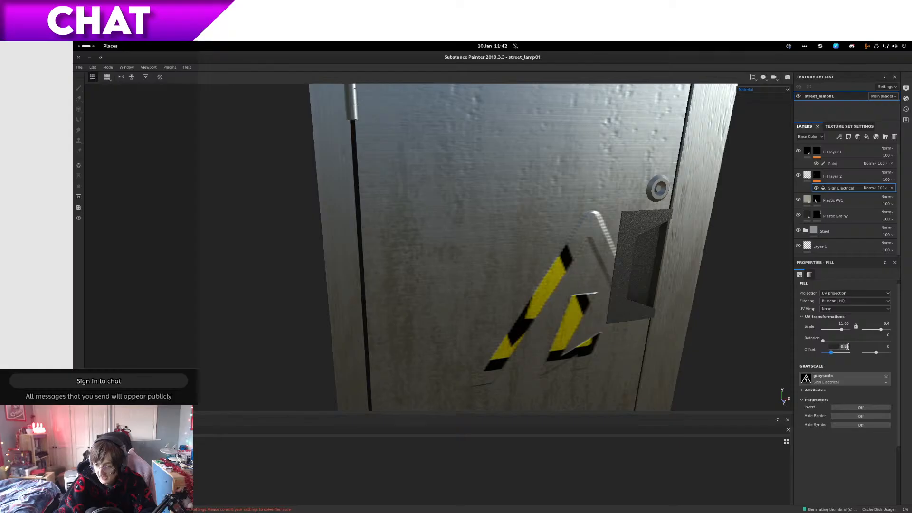
{"action": "key", "text": "Return"}
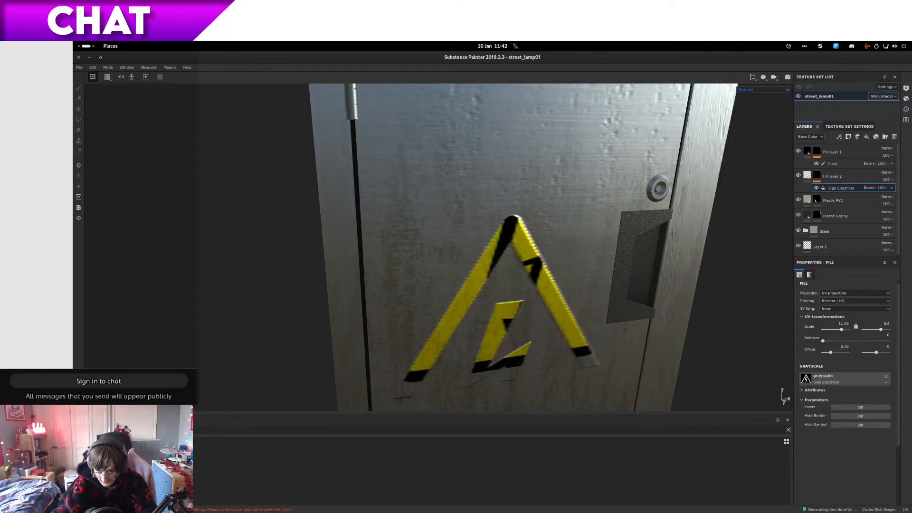
{"action": "left_click", "coordinate": [808, 177]}
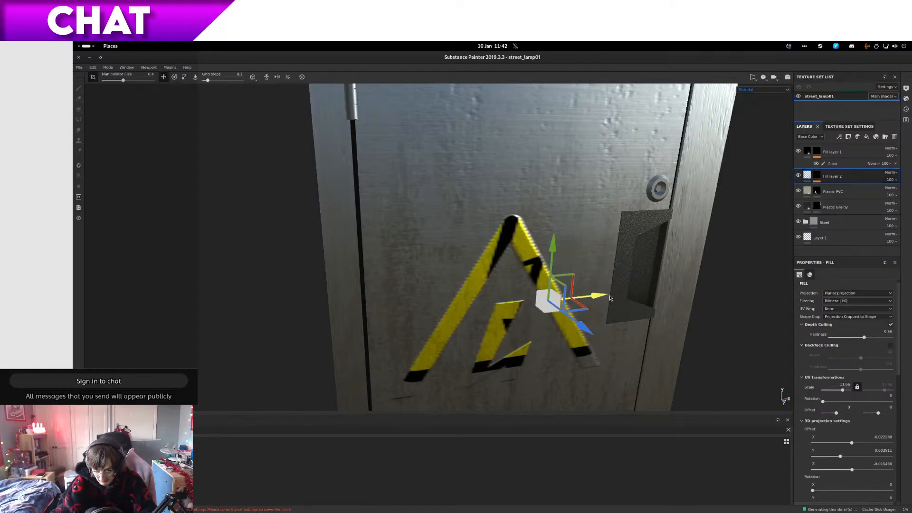
Step: Nudge Fill layer 2's planar projection along X to about -0.0232 and reset the Sign Electrical mask fill's horizontal offset to 0
{"action": "left_click_drag", "start_coordinate": [600, 297], "coordinate": [598, 295]}
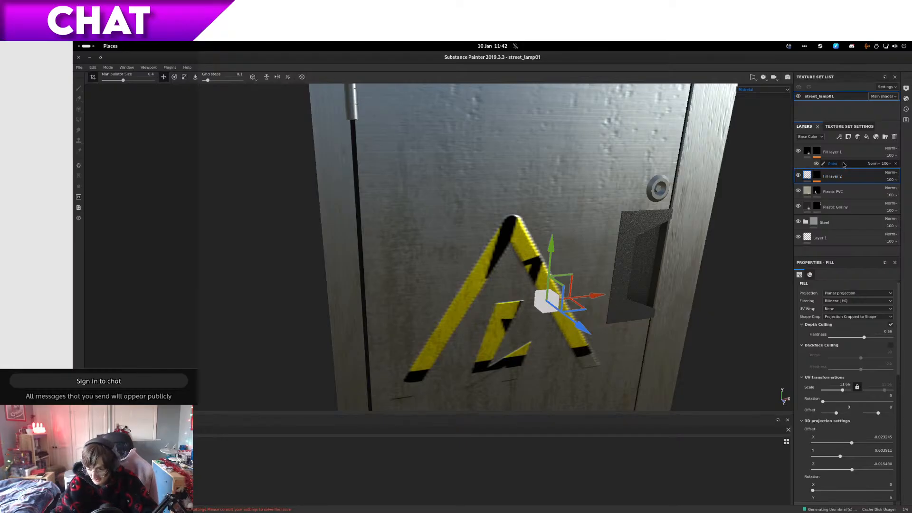
{"action": "left_click", "coordinate": [819, 178]}
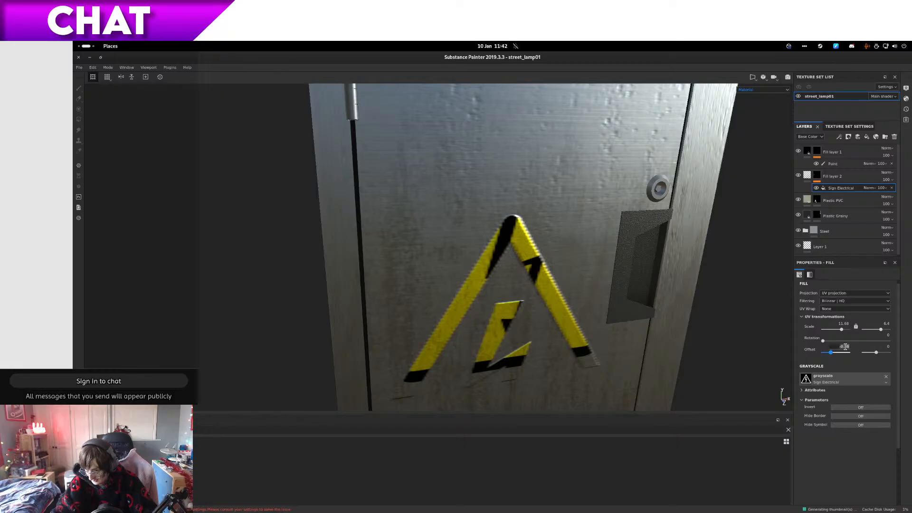
{"action": "scroll", "coordinate": [849, 344], "scroll_direction": "up", "scroll_amount": 2}
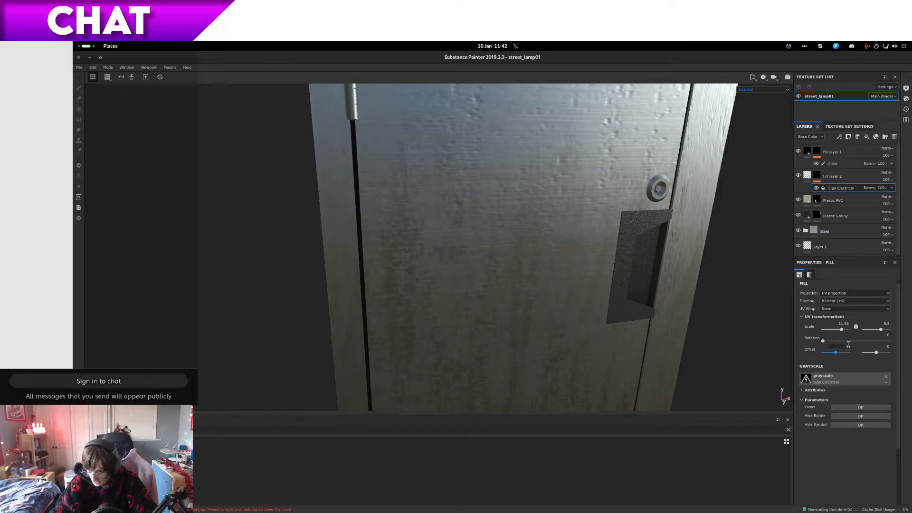
Step: Switch the Sign Electrical mask fill to planar projection
{"action": "left_click", "coordinate": [873, 293]}
{"action": "left_click", "coordinate": [844, 294]}
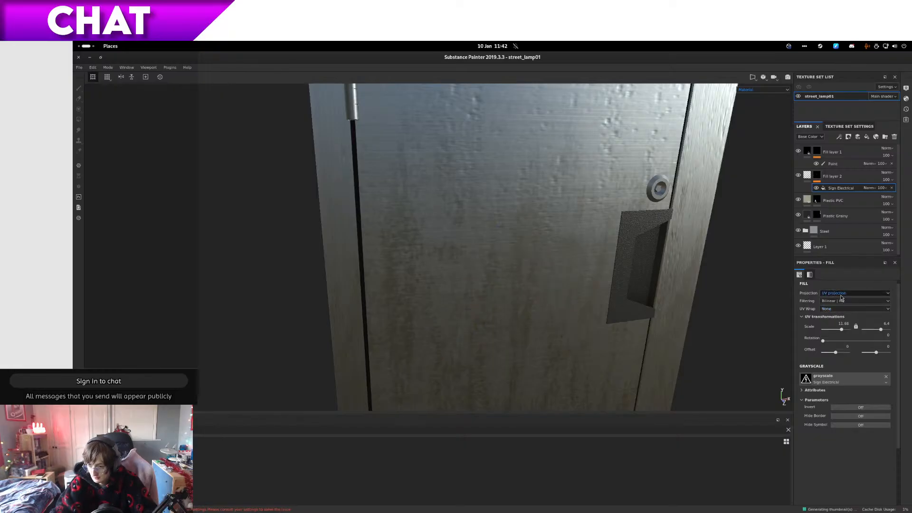
{"action": "left_click", "coordinate": [841, 294]}
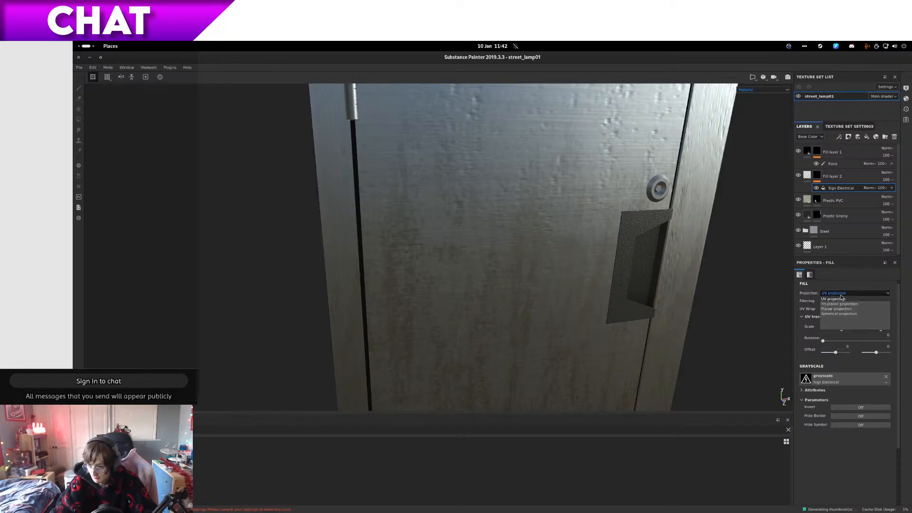
{"action": "left_click", "coordinate": [860, 310]}
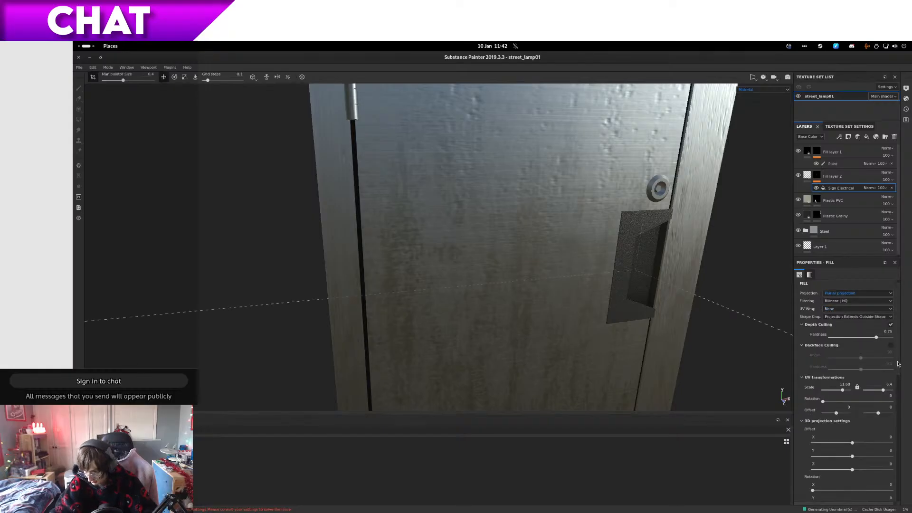
Step: Copy Fill layer 2's X projection offset of -0.023245 into the mask fill's 3D projection settings
{"action": "scroll", "coordinate": [899, 364], "scroll_direction": "up", "scroll_amount": 1}
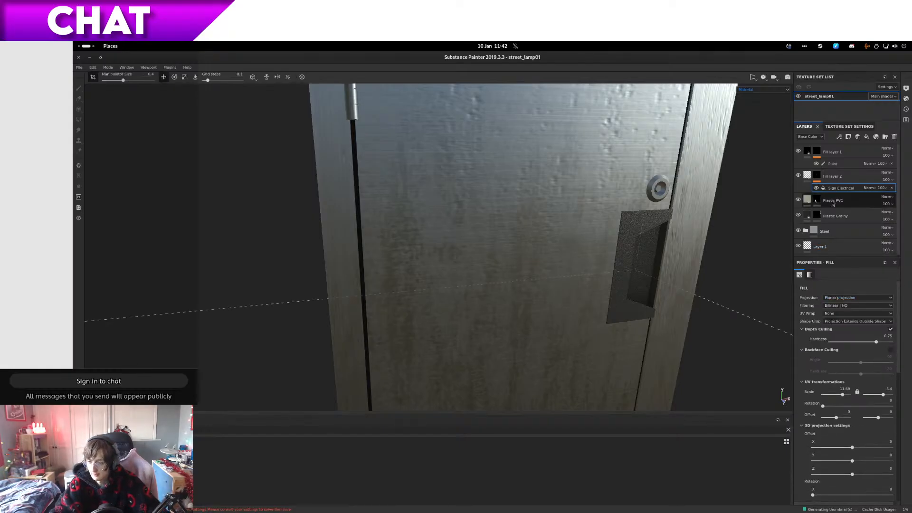
{"action": "left_click", "coordinate": [830, 179]}
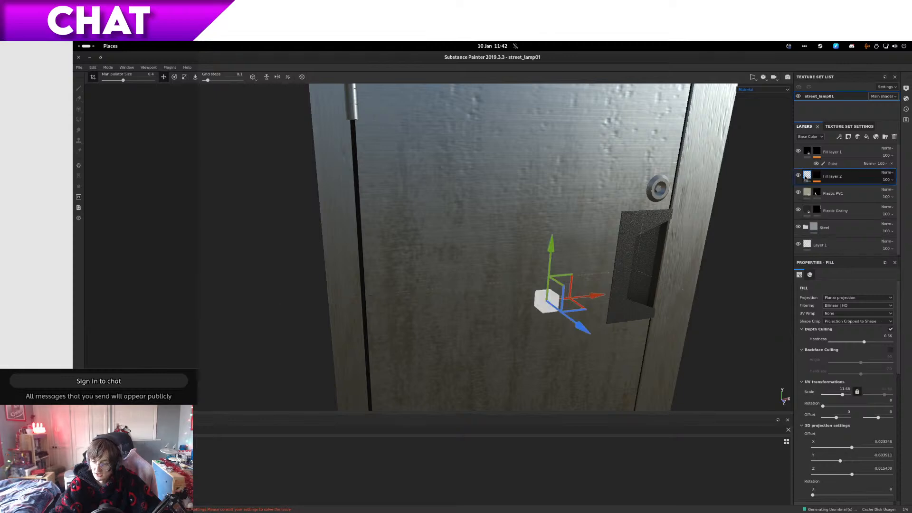
{"action": "left_click", "coordinate": [881, 441]}
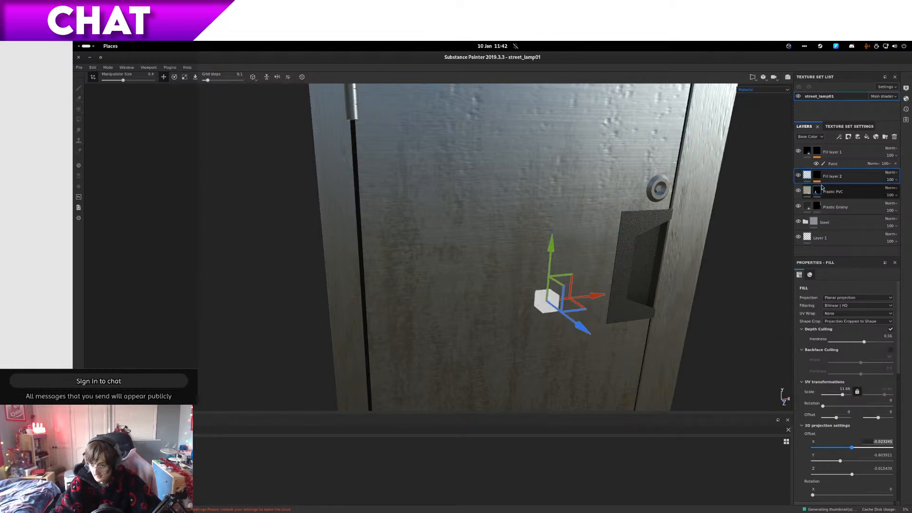
{"action": "key", "text": "ctrl+z"}
{"action": "key", "text": "ctrl+z"}
{"action": "key", "text": "ctrl+z"}
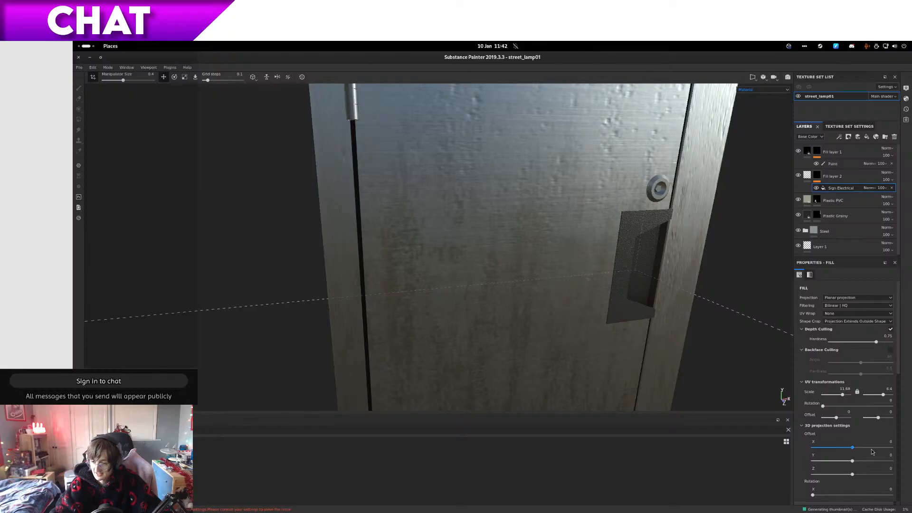
{"action": "left_click", "coordinate": [884, 441]}
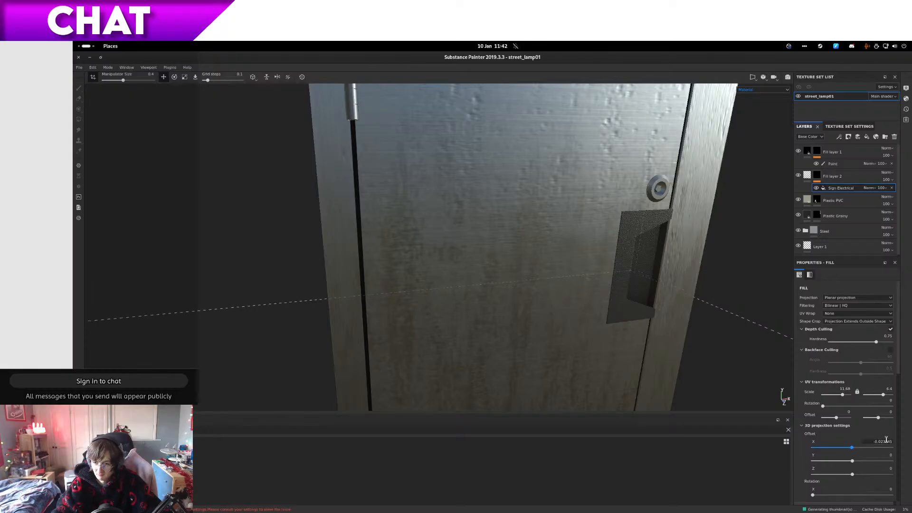
Step: Copy Fill layer 2's Y projection offset of about -0.604 into the mask fill's 3D projection settings
{"action": "left_click", "coordinate": [799, 176]}
{"action": "left_click", "coordinate": [800, 175]}
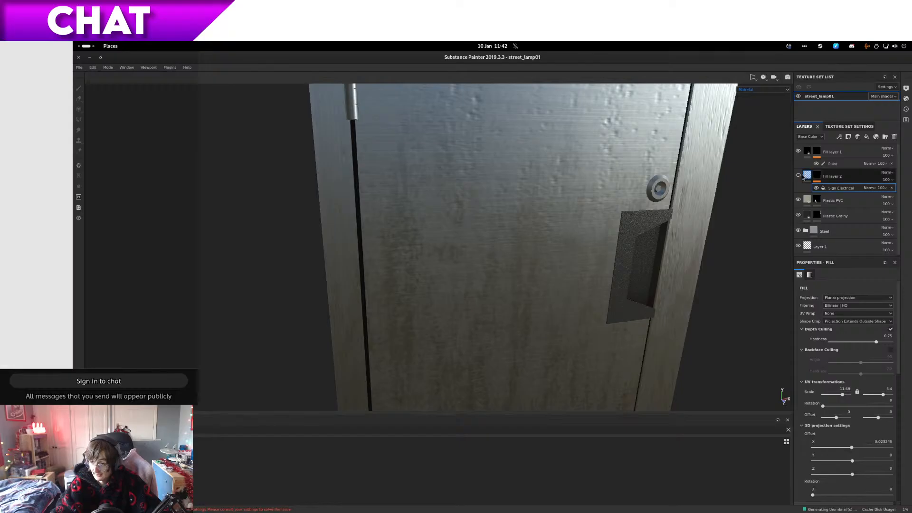
{"action": "double_click", "coordinate": [884, 455]}
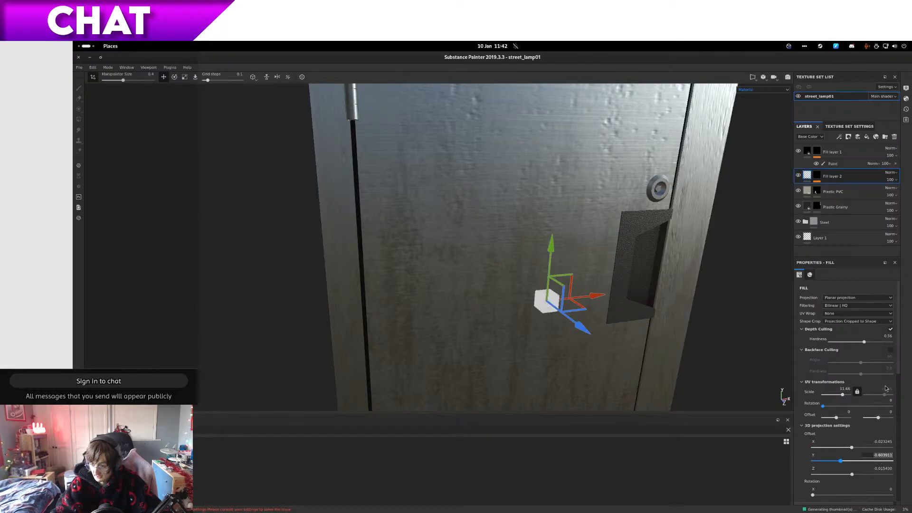
{"action": "key", "text": "ctrl+z"}
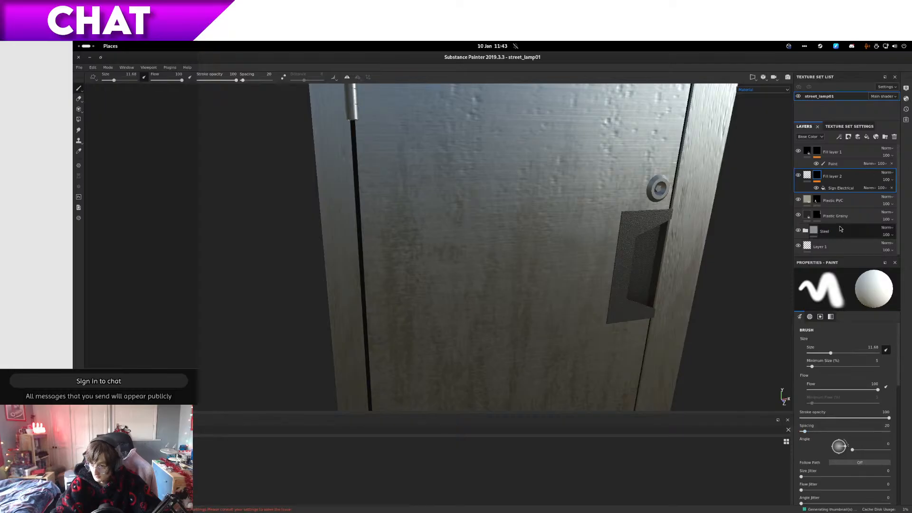
{"action": "key", "text": "ctrl+z"}
{"action": "double_click", "coordinate": [890, 455]}
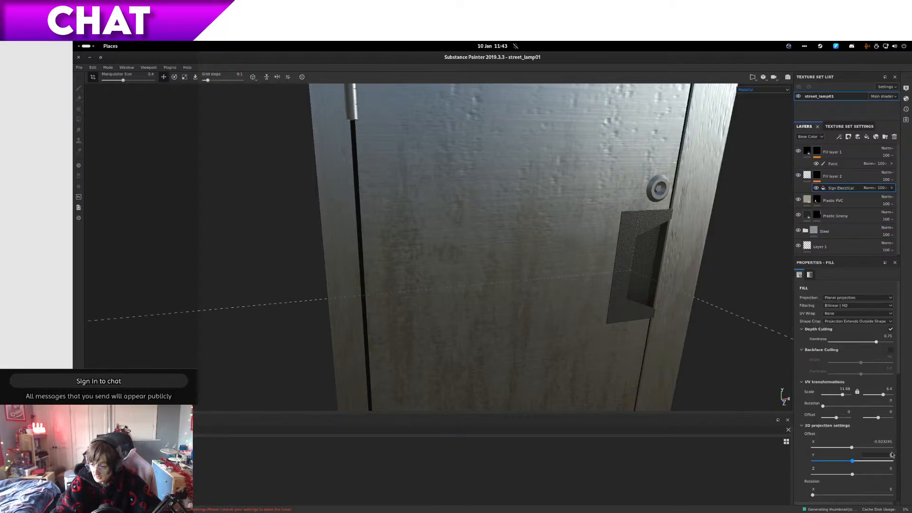
{"action": "key", "text": "Return"}
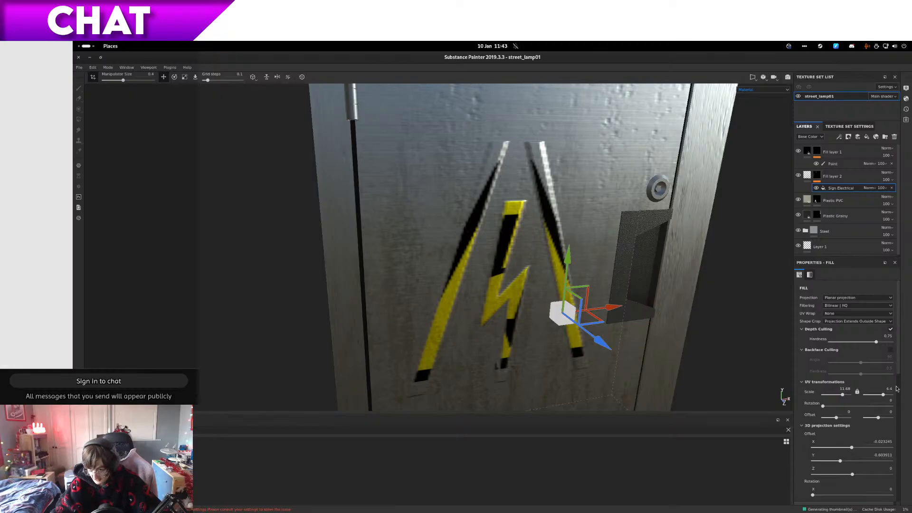
Step: Lock the mask fill's horizontal and vertical UV scale together at 11.68
{"action": "left_click_drag", "start_coordinate": [885, 398], "coordinate": [885, 398]}
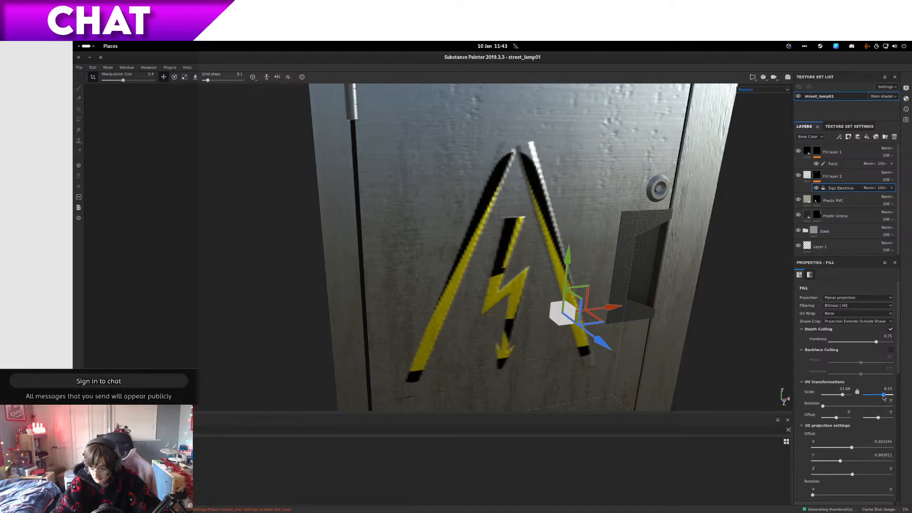
{"action": "left_click", "coordinate": [858, 392]}
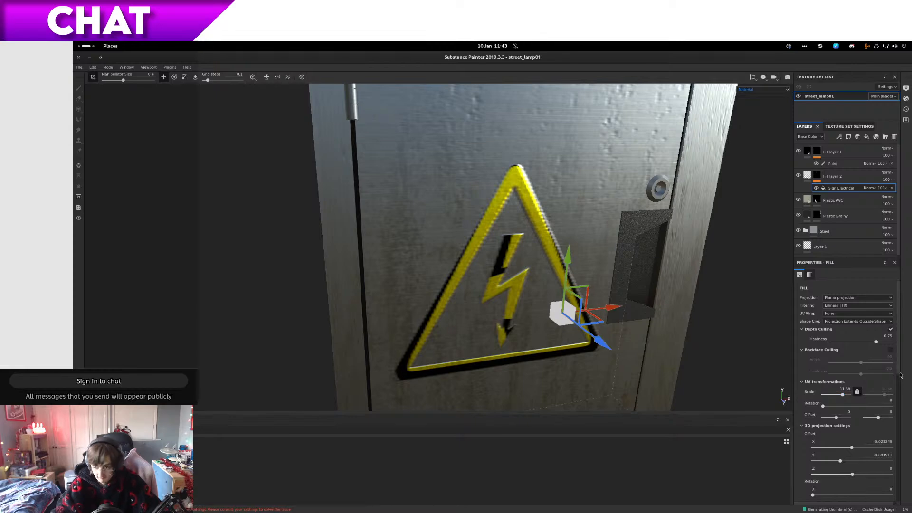
{"action": "left_click_drag", "start_coordinate": [499, 228], "coordinate": [491, 332], "text": "alt"}
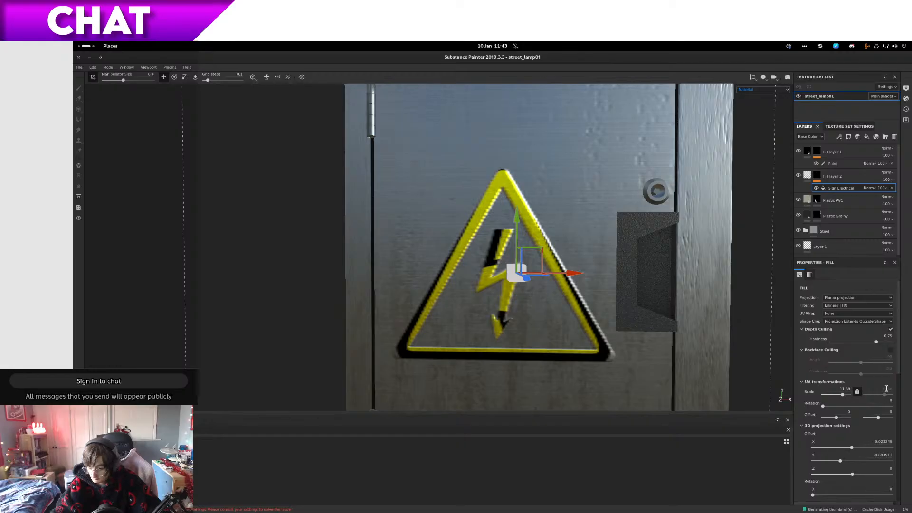
Step: Replace the mask fill's Sign Electrical grayscale with the electric_hazard_sign image and check the sign on the door
{"action": "scroll", "coordinate": [886, 388], "scroll_direction": "down", "scroll_amount": 10}
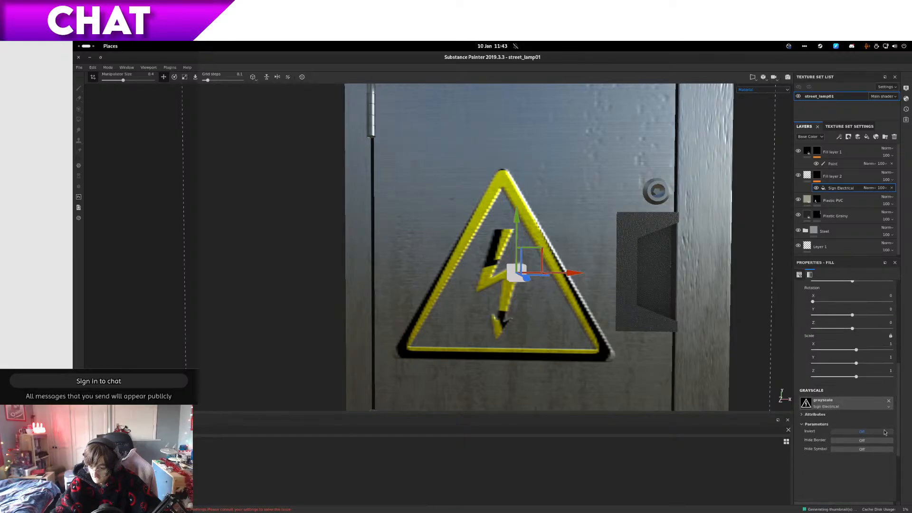
{"action": "left_click", "coordinate": [877, 407]}
{"action": "left_click", "coordinate": [844, 434]}
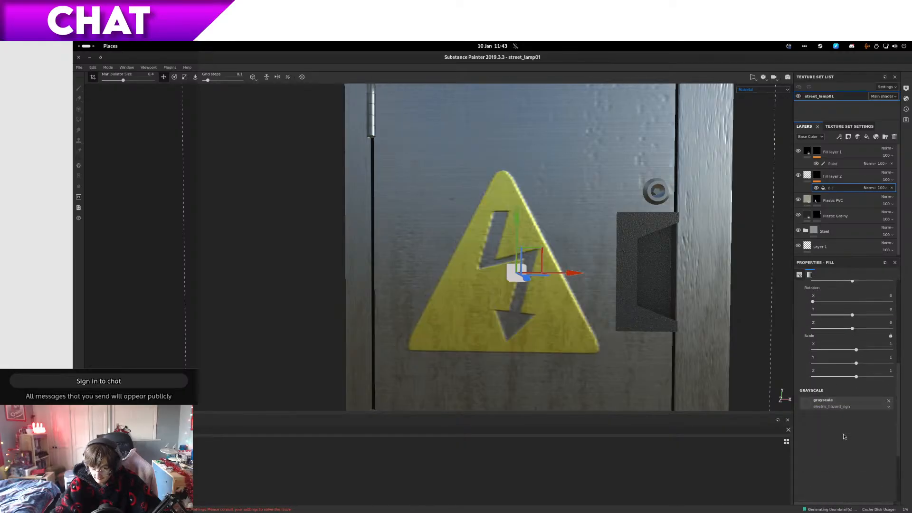
{"action": "left_click_drag", "start_coordinate": [428, 309], "coordinate": [552, 306], "text": "alt"}
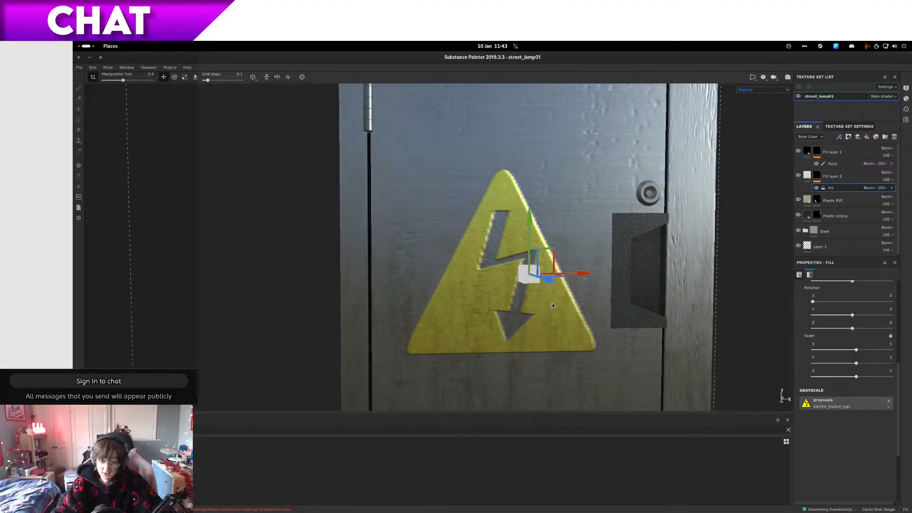
Step: Toggle Fill layer 2's visibility to compare the door, and enable the roughness channel in the layer's material
{"action": "key", "text": "Delete"}
{"action": "left_click", "coordinate": [804, 178]}
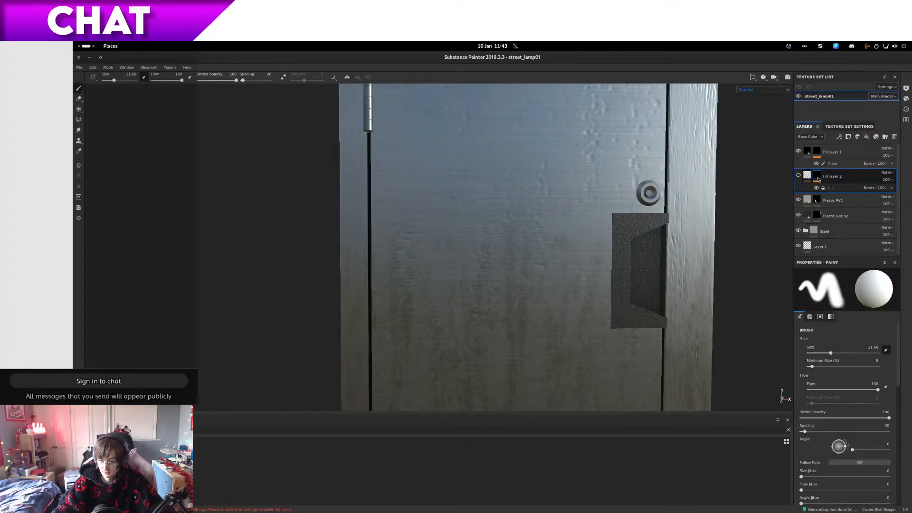
{"action": "left_click", "coordinate": [809, 178]}
{"action": "left_click", "coordinate": [799, 176]}
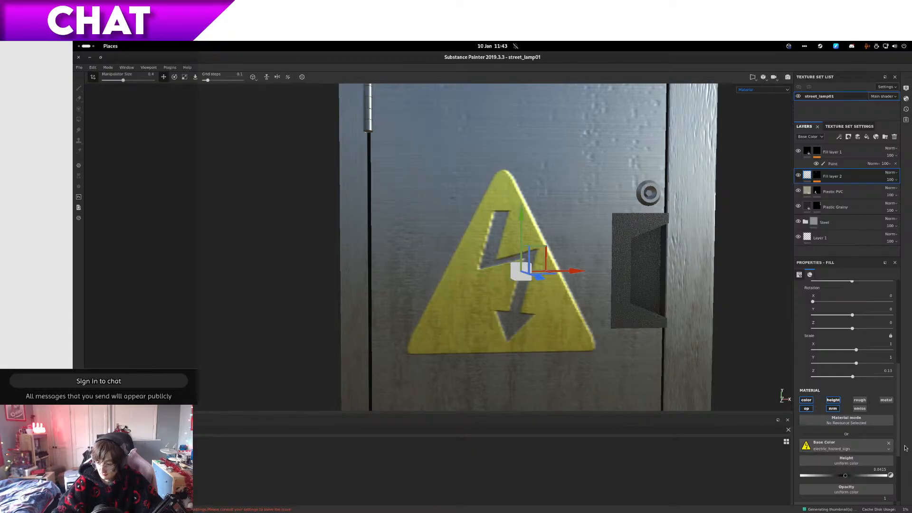
{"action": "scroll", "coordinate": [872, 440], "scroll_direction": "down", "scroll_amount": 3}
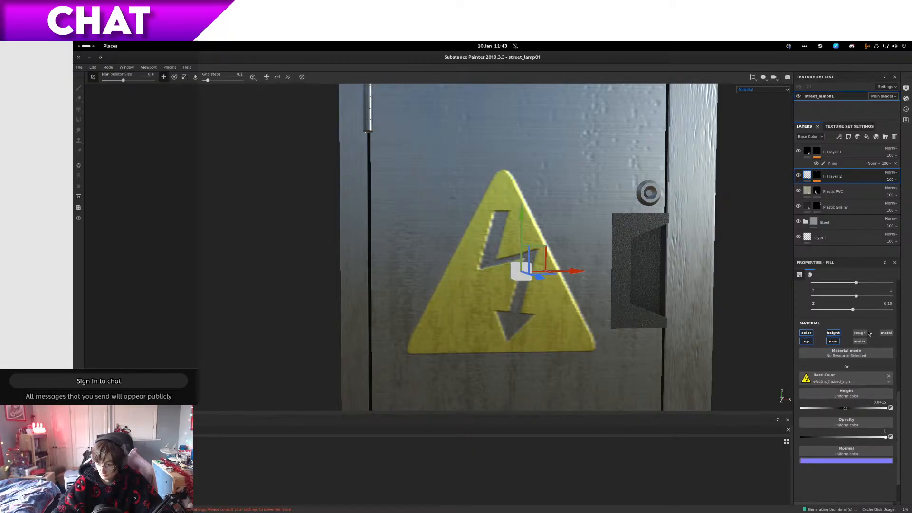
{"action": "left_click", "coordinate": [861, 333]}
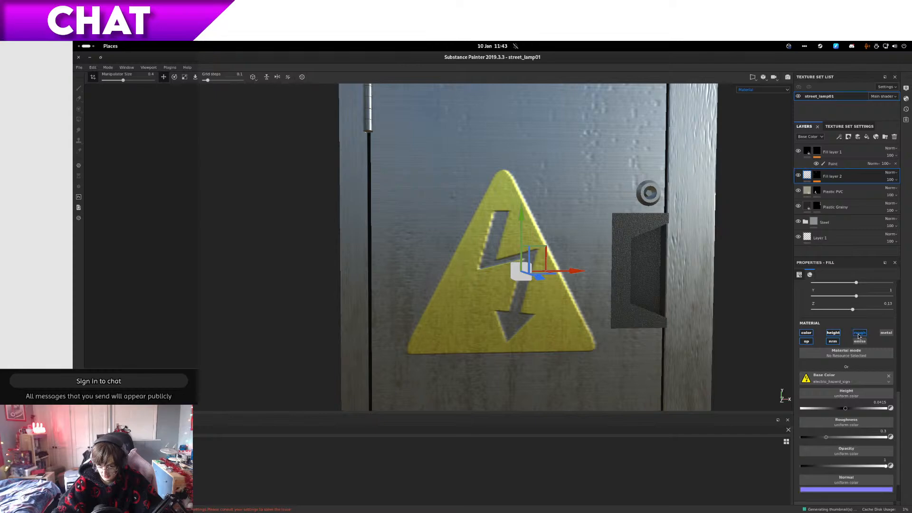
Step: Adjust the hazard sign material to a height of about 0.25 and a roughness of about 0.46
{"action": "left_click_drag", "start_coordinate": [655, 305], "coordinate": [696, 323], "text": "alt"}
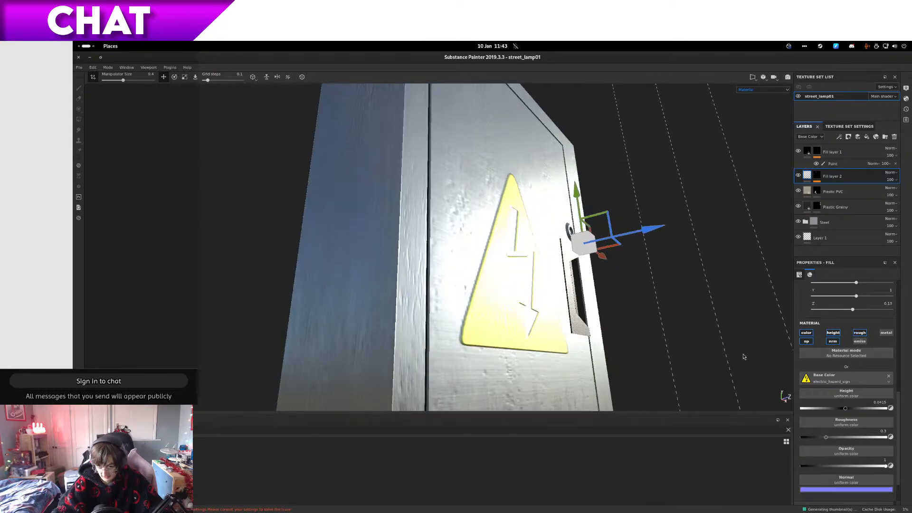
{"action": "left_click_drag", "start_coordinate": [561, 333], "coordinate": [526, 364], "text": "alt"}
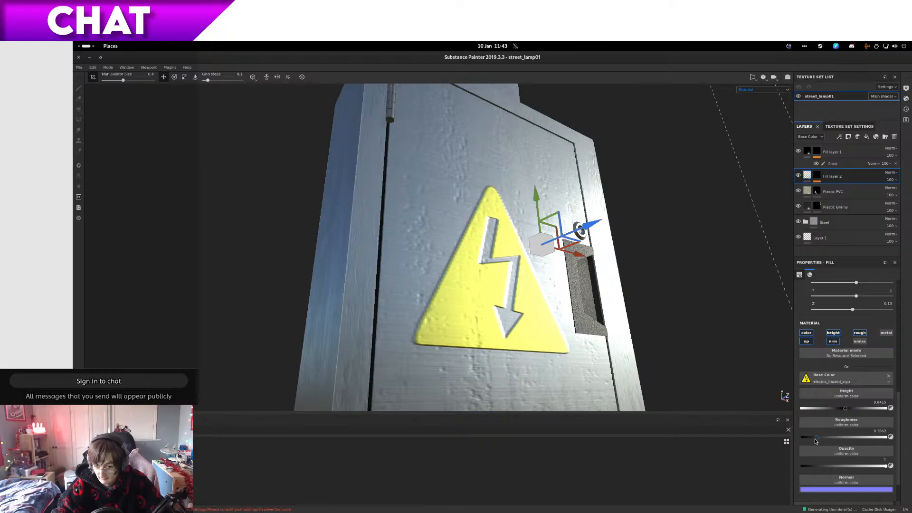
{"action": "left_click_drag", "start_coordinate": [816, 439], "coordinate": [885, 444]}
{"action": "left_click_drag", "start_coordinate": [532, 345], "coordinate": [774, 393], "text": "alt"}
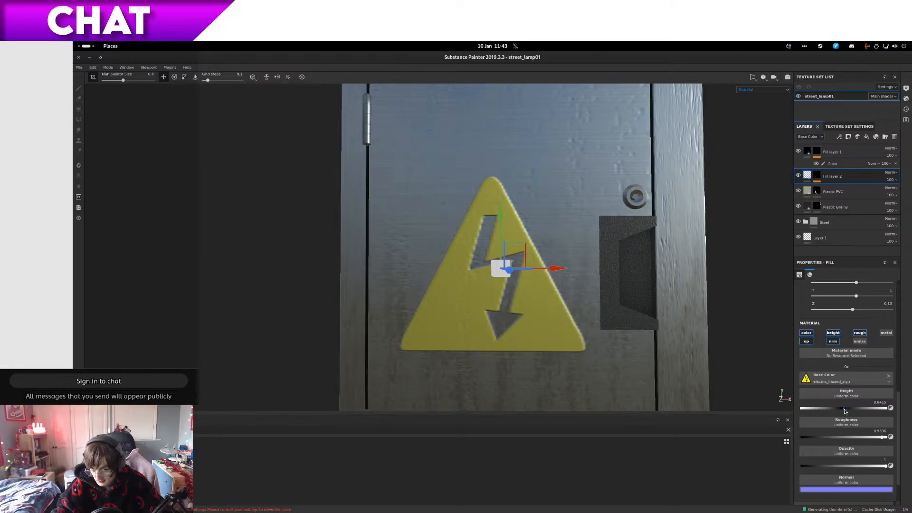
{"action": "mouse_move", "coordinate": [845, 409]}
{"action": "left_mouse_down"}
{"action": "mouse_move", "coordinate": [863, 411]}
{"action": "mouse_move", "coordinate": [814, 410]}
{"action": "mouse_move", "coordinate": [854, 411]}
{"action": "mouse_move", "coordinate": [851, 441]}
{"action": "mouse_move", "coordinate": [817, 443]}
{"action": "mouse_move", "coordinate": [847, 444]}
{"action": "left_mouse_up"}
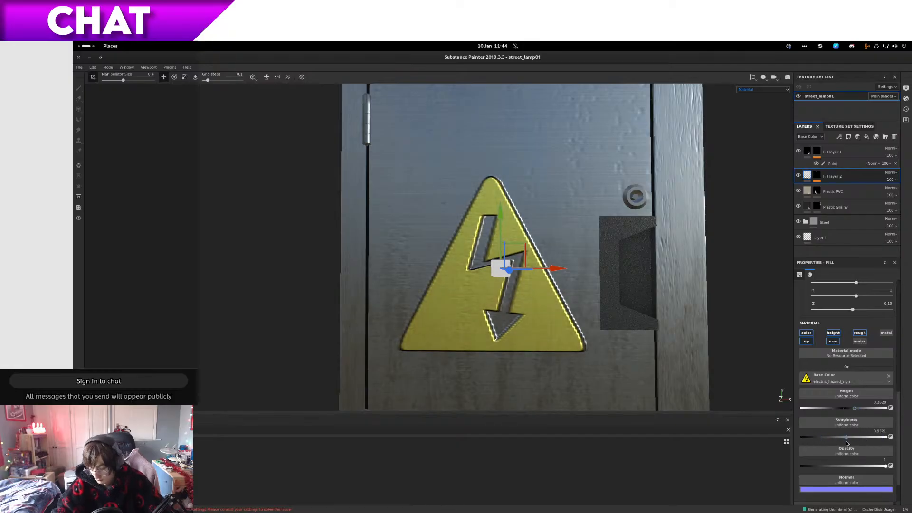
{"action": "left_click_drag", "start_coordinate": [724, 353], "coordinate": [593, 316], "text": "alt"}
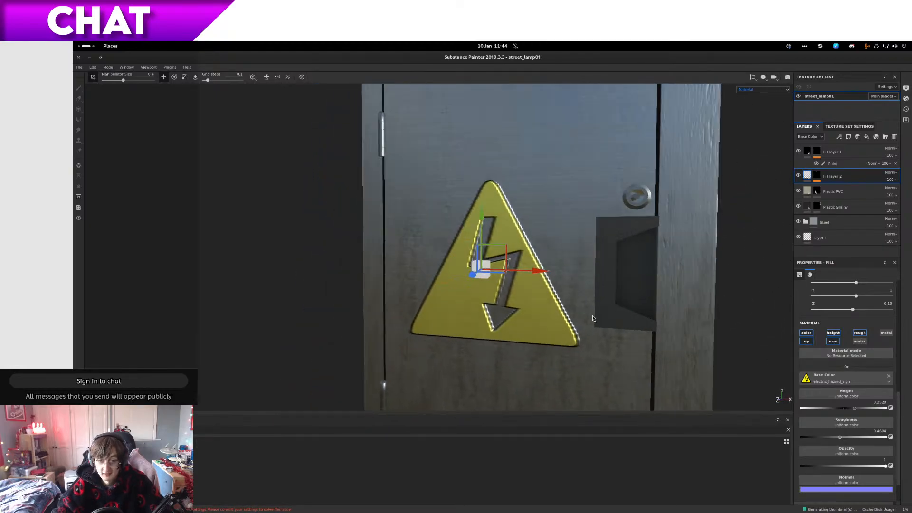
Step: Examine the hazard sign's raised edges and surface on the door from close up and farther away
{"action": "scroll", "coordinate": [503, 289], "scroll_direction": "up", "scroll_amount": 6}
{"action": "left_click_drag", "start_coordinate": [502, 287], "coordinate": [455, 279], "text": "alt"}
{"action": "scroll", "coordinate": [499, 286], "scroll_direction": "down", "scroll_amount": 6}
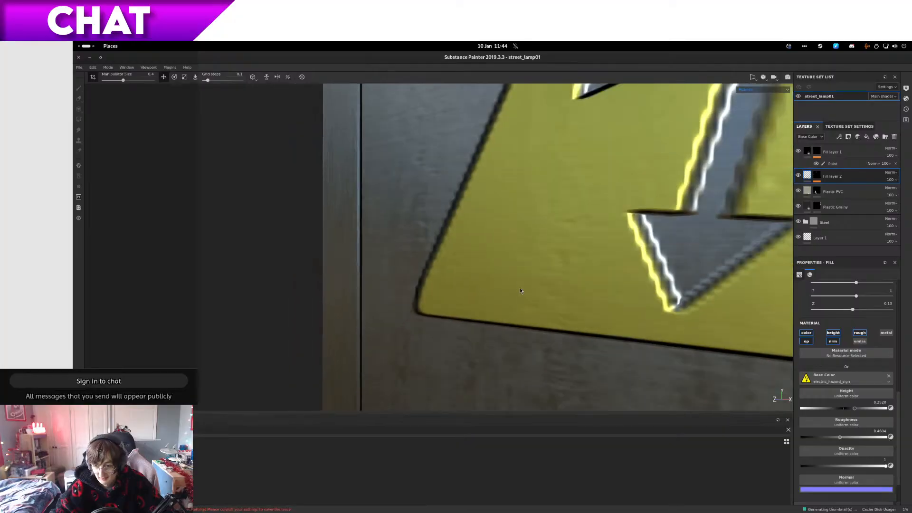
{"action": "left_click_drag", "start_coordinate": [510, 288], "coordinate": [583, 290], "text": "alt"}
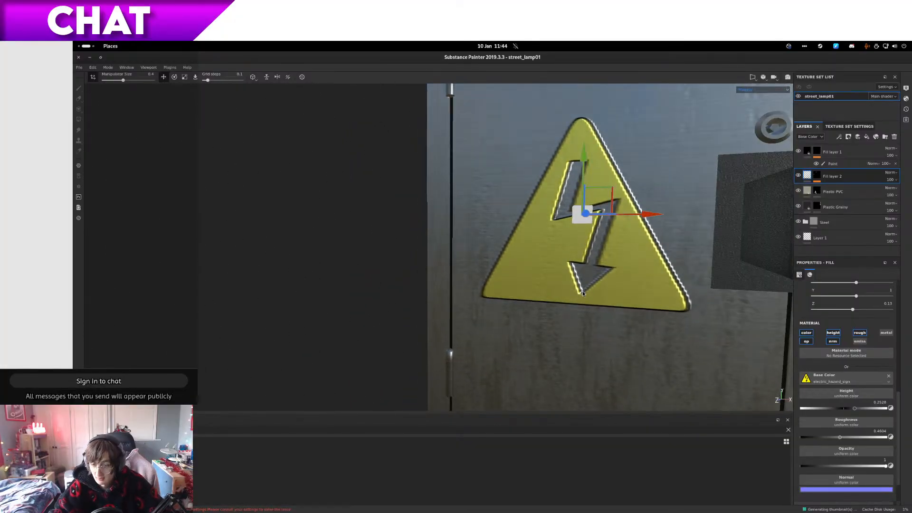
{"action": "middle_click_drag", "start_coordinate": [583, 291], "coordinate": [565, 298], "text": "alt"}
{"action": "scroll", "coordinate": [518, 297], "scroll_direction": "down", "scroll_amount": 2}
{"action": "scroll", "coordinate": [495, 300], "scroll_direction": "up", "scroll_amount": 6}
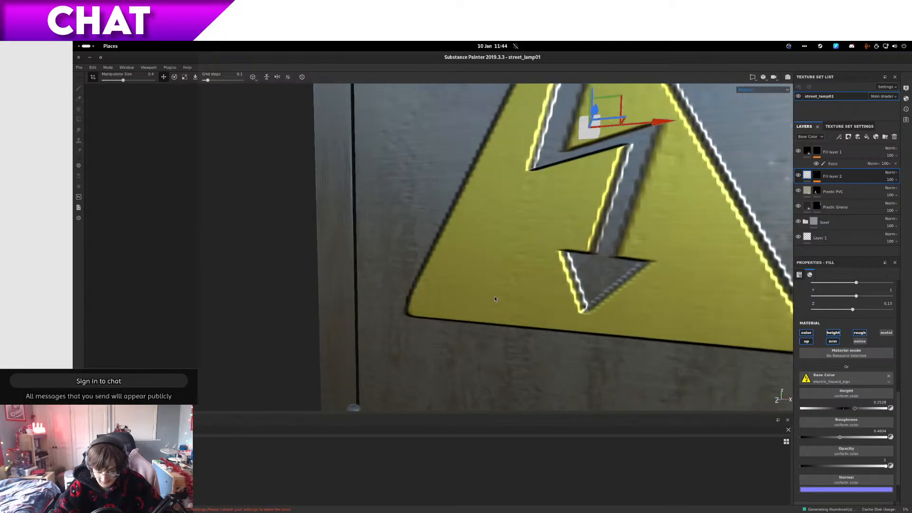
{"action": "scroll", "coordinate": [494, 300], "scroll_direction": "up", "scroll_amount": 3}
{"action": "scroll", "coordinate": [458, 274], "scroll_direction": "down", "scroll_amount": 7}
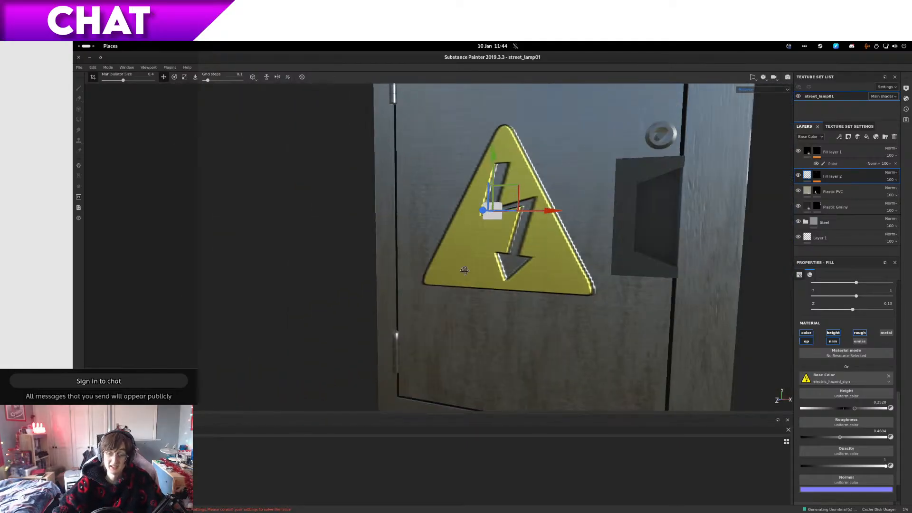
Step: Enable the metallic channel in the hazard sign layer's material and check the sign's reflection on the door at an angle
{"action": "left_click_drag", "start_coordinate": [464, 271], "coordinate": [458, 288], "text": "alt"}
{"action": "scroll", "coordinate": [532, 280], "scroll_direction": "up", "scroll_amount": 6}
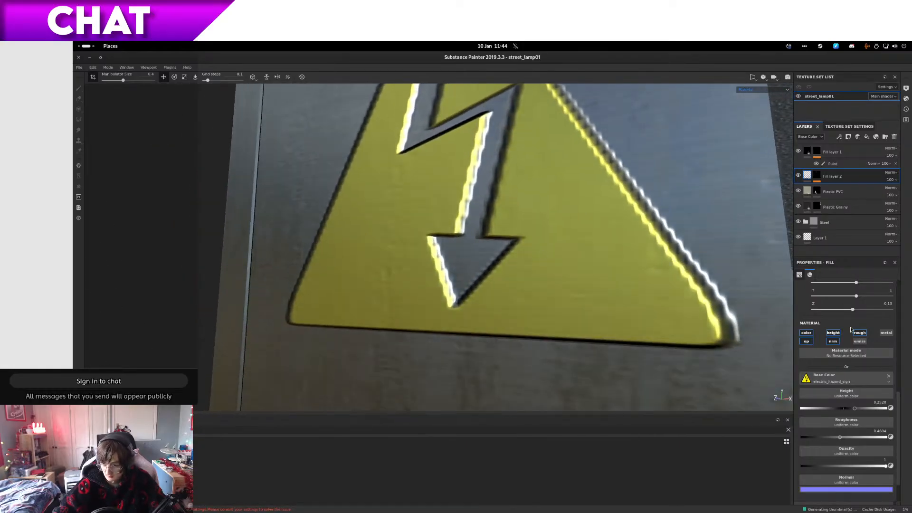
{"action": "left_click", "coordinate": [887, 333]}
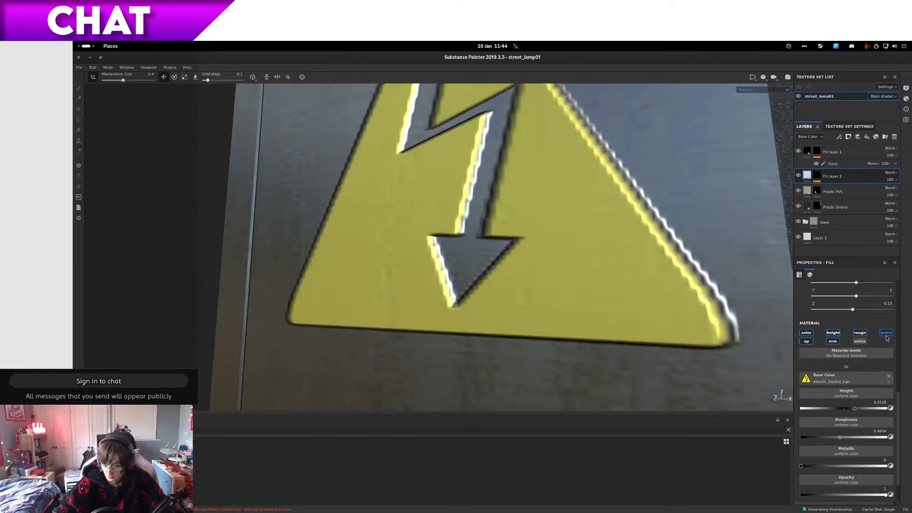
{"action": "left_click_drag", "start_coordinate": [627, 304], "coordinate": [661, 284], "text": "alt"}
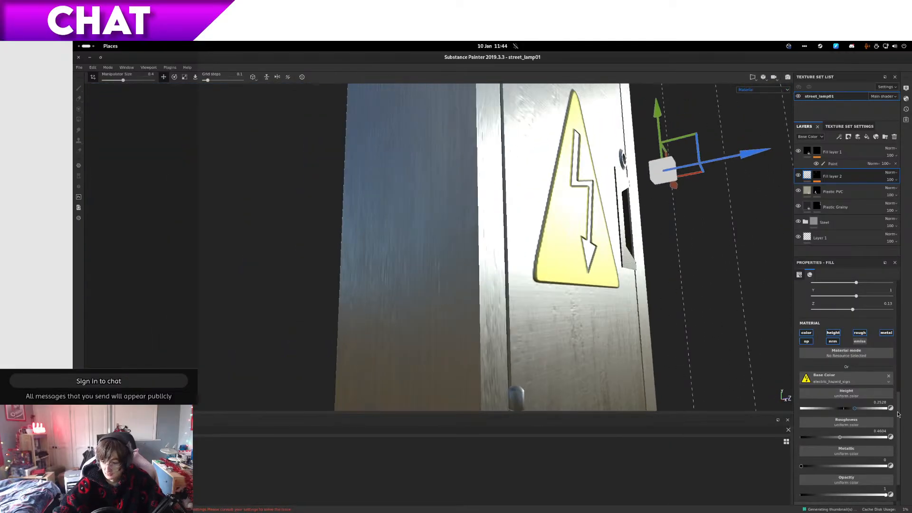
Step: Try different roughness and metallic levels on the hazard sign, settling on a roughness of about 0.79 and a metallic value of 0
{"action": "mouse_move", "coordinate": [842, 437]}
{"action": "left_mouse_down"}
{"action": "mouse_move", "coordinate": [813, 439]}
{"action": "mouse_move", "coordinate": [891, 441]}
{"action": "mouse_move", "coordinate": [842, 440]}
{"action": "left_mouse_up"}
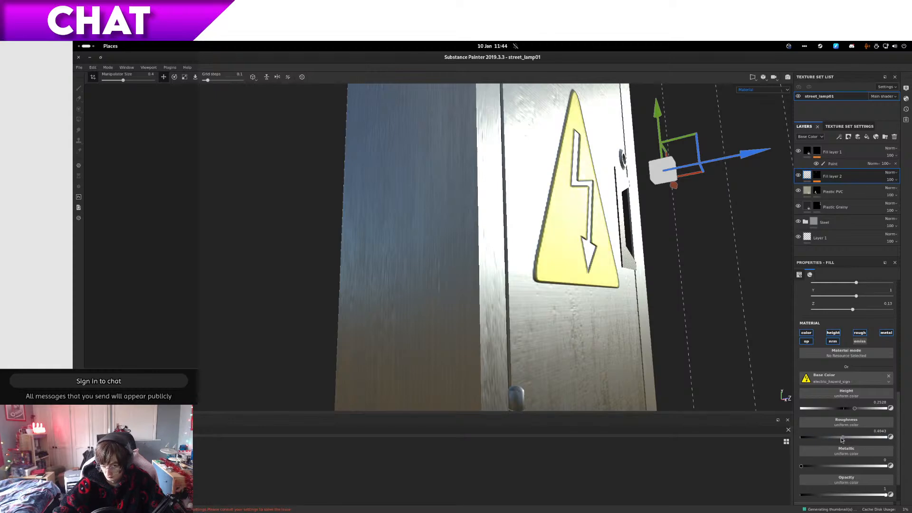
{"action": "mouse_move", "coordinate": [663, 333]}
{"action": "left_mouse_down", "text": "alt"}
{"action": "mouse_move", "coordinate": [652, 328]}
{"action": "mouse_move", "coordinate": [655, 348]}
{"action": "left_mouse_up", "text": "alt"}
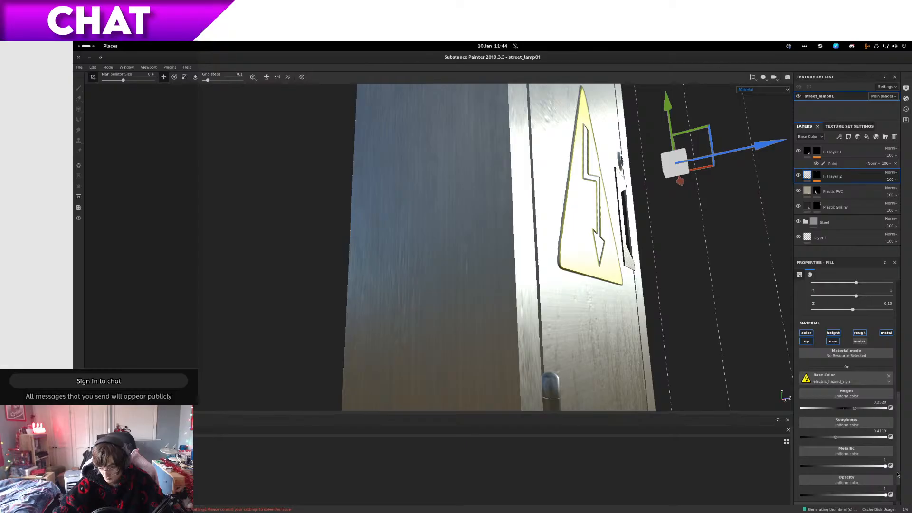
{"action": "left_click_drag", "start_coordinate": [836, 438], "coordinate": [892, 469]}
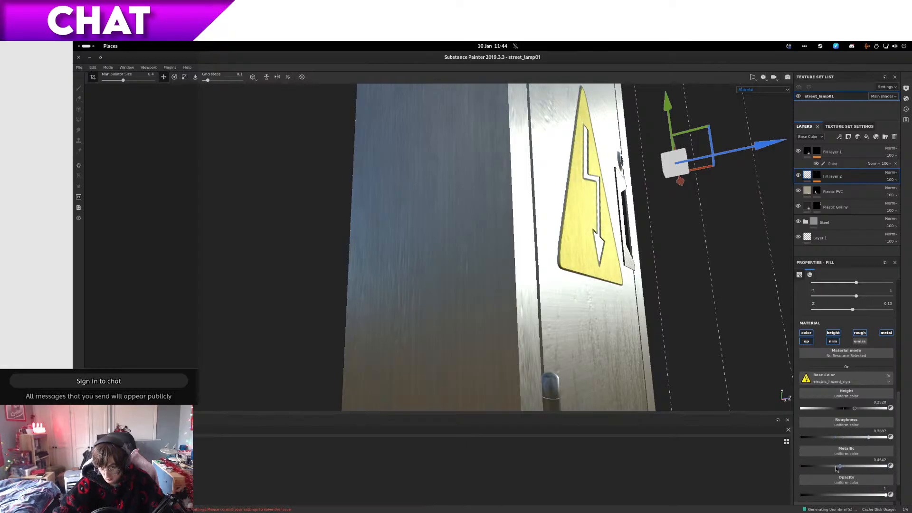
{"action": "left_click_drag", "start_coordinate": [837, 466], "coordinate": [802, 466]}
{"action": "left_click_drag", "start_coordinate": [523, 361], "coordinate": [430, 328], "text": "alt"}
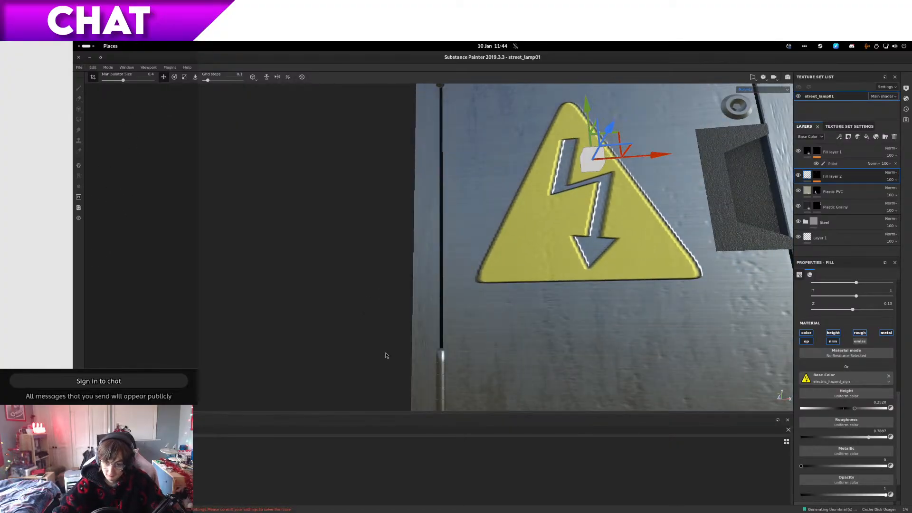
Step: Look through the installed applications and launch Inkscape
{"action": "key", "text": "super"}
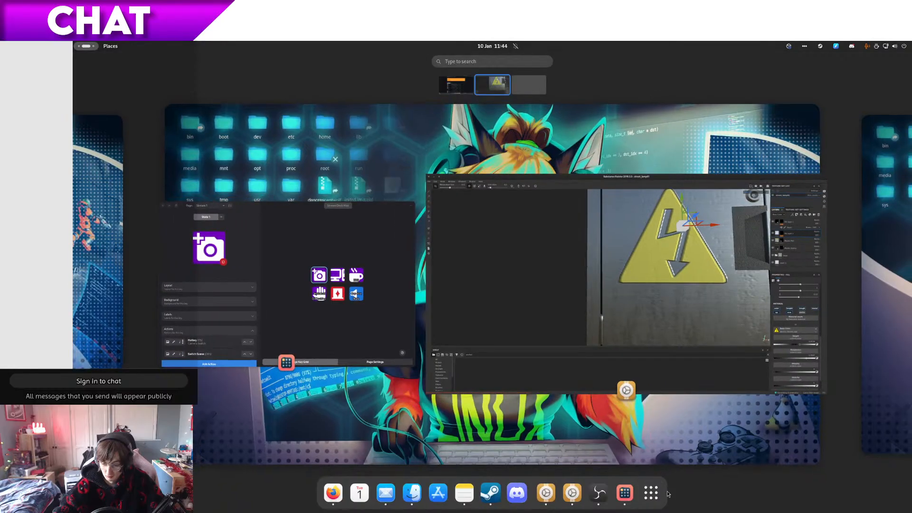
{"action": "left_click", "coordinate": [654, 484]}
{"action": "scroll", "coordinate": [588, 381], "scroll_direction": "down", "scroll_amount": 1}
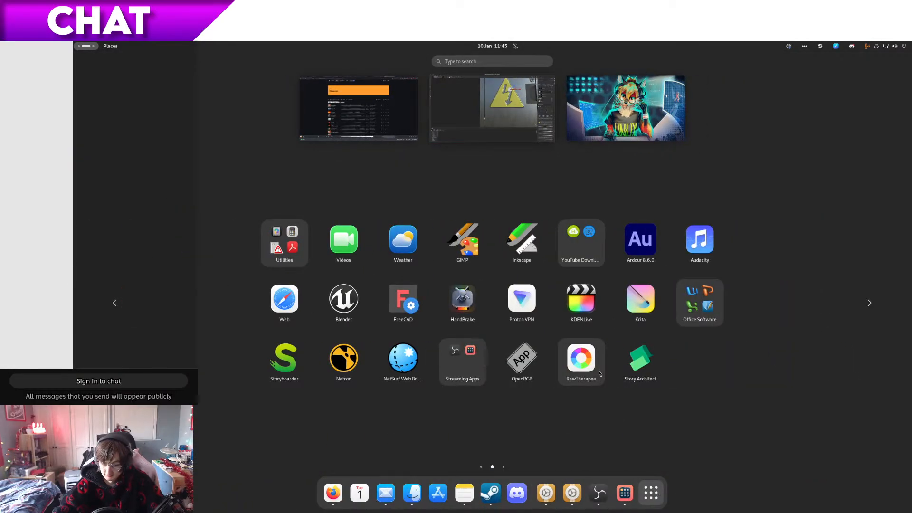
{"action": "scroll", "coordinate": [591, 377], "scroll_direction": "down", "scroll_amount": 1}
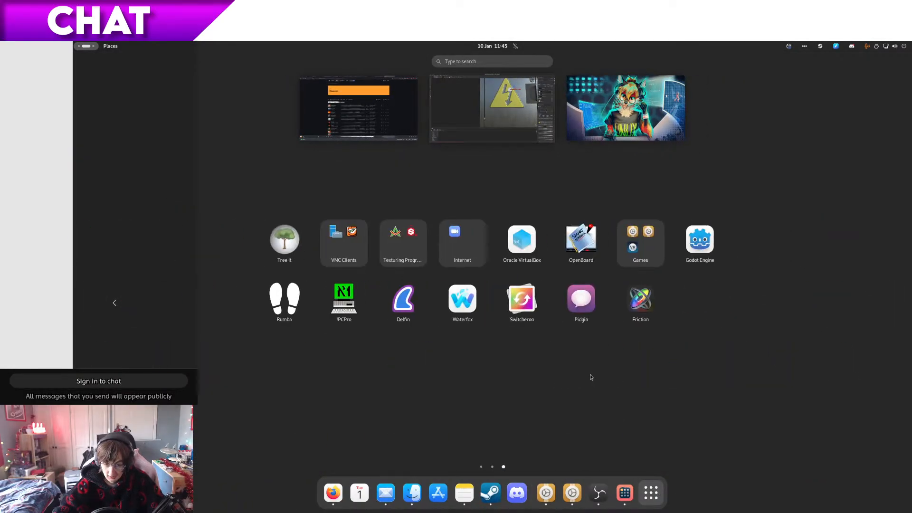
{"action": "scroll", "coordinate": [591, 378], "scroll_direction": "up", "scroll_amount": 1}
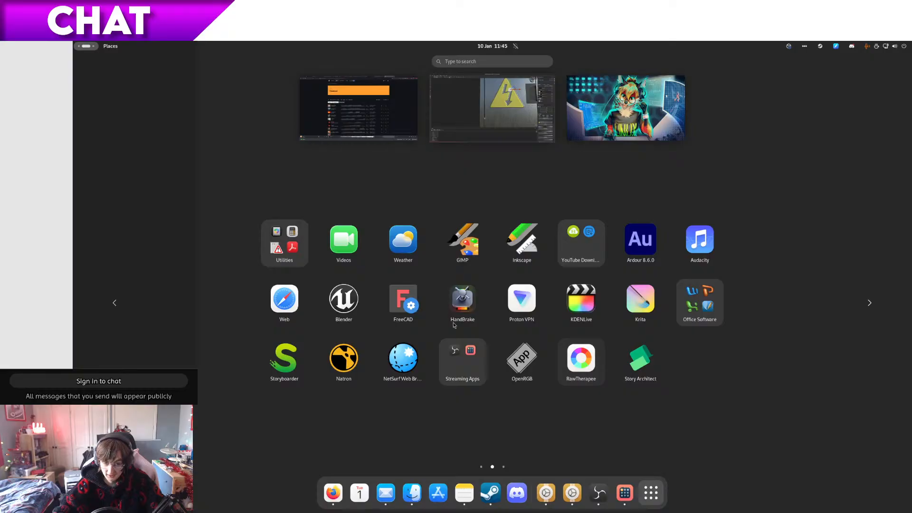
{"action": "left_click", "coordinate": [531, 250]}
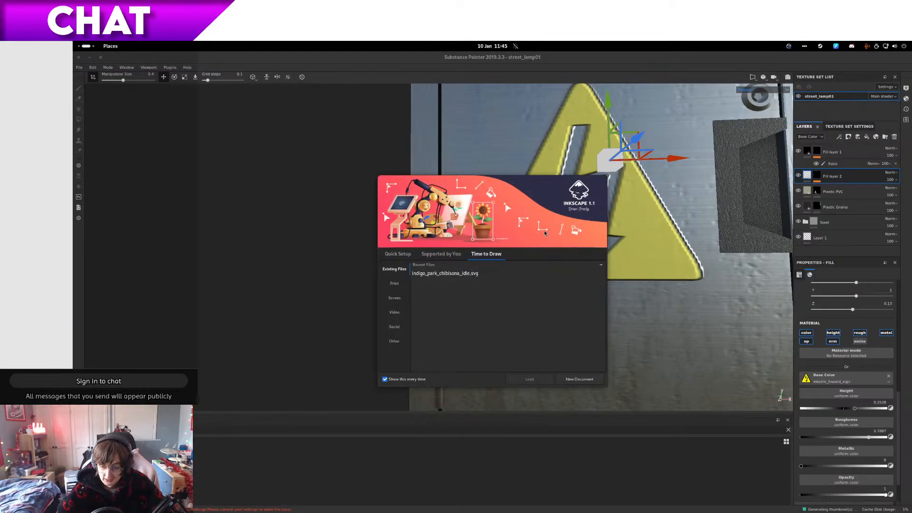
Step: Switch to the browser to check the playing track's volume control, and return to Inkscape's welcome window
{"action": "key", "text": "alt+Tab"}
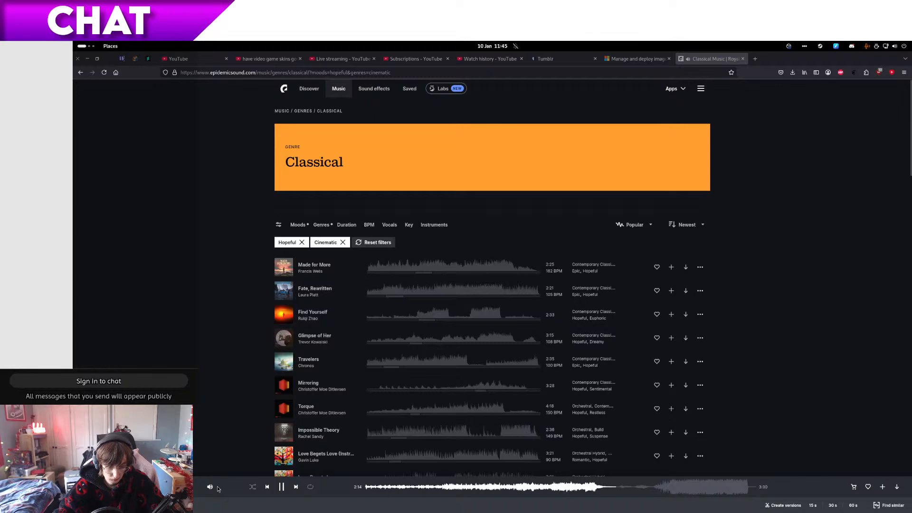
{"action": "mouse_move", "coordinate": [209, 487]}
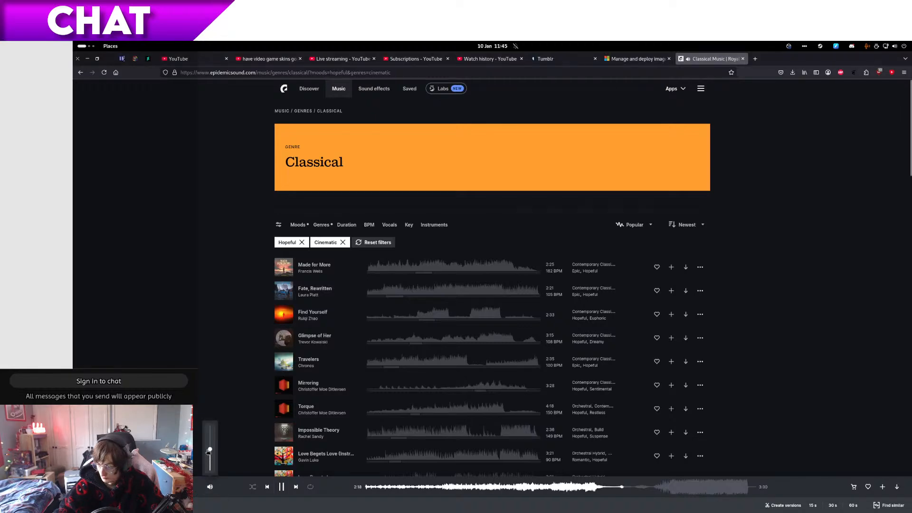
{"action": "key", "text": "alt+Tab"}
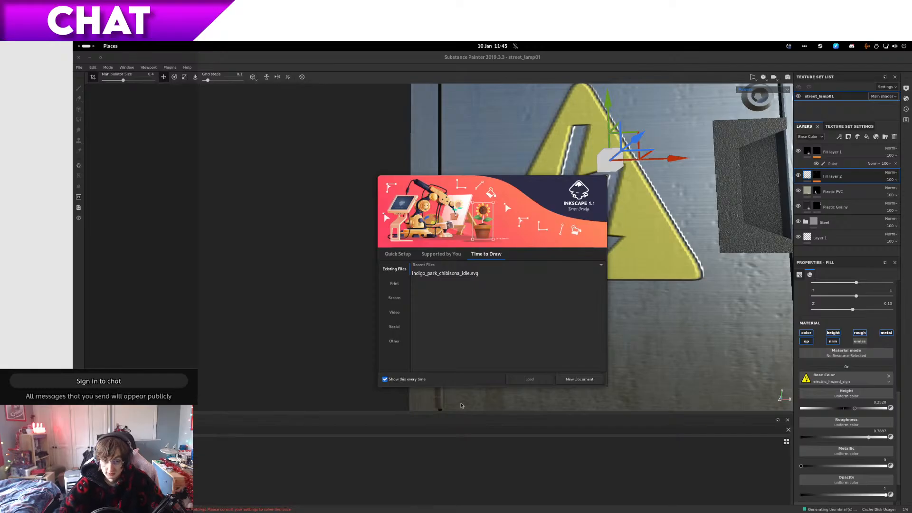
Step: Look through the welcome window's options and load the recent file indigo_park_chibisona_idle.svg
{"action": "left_click", "coordinate": [437, 257]}
{"action": "left_click", "coordinate": [483, 255]}
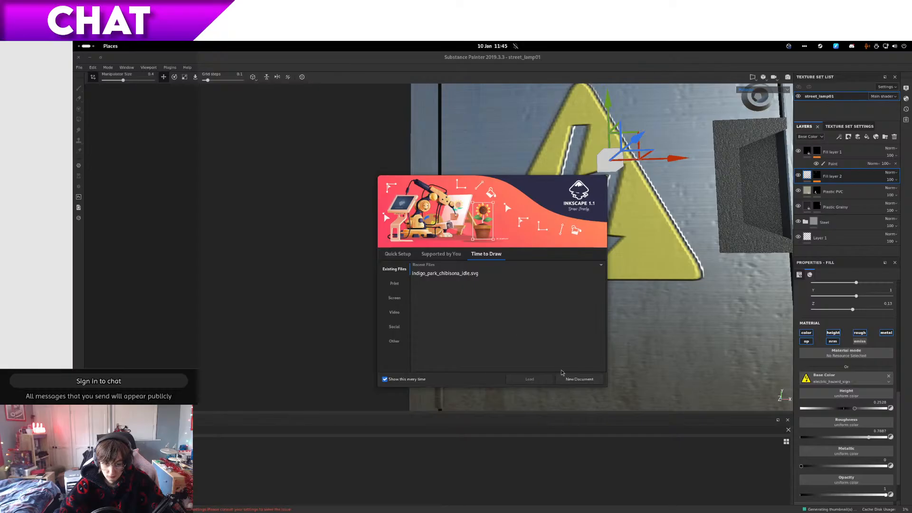
{"action": "left_click", "coordinate": [391, 343]}
{"action": "left_click", "coordinate": [396, 270]}
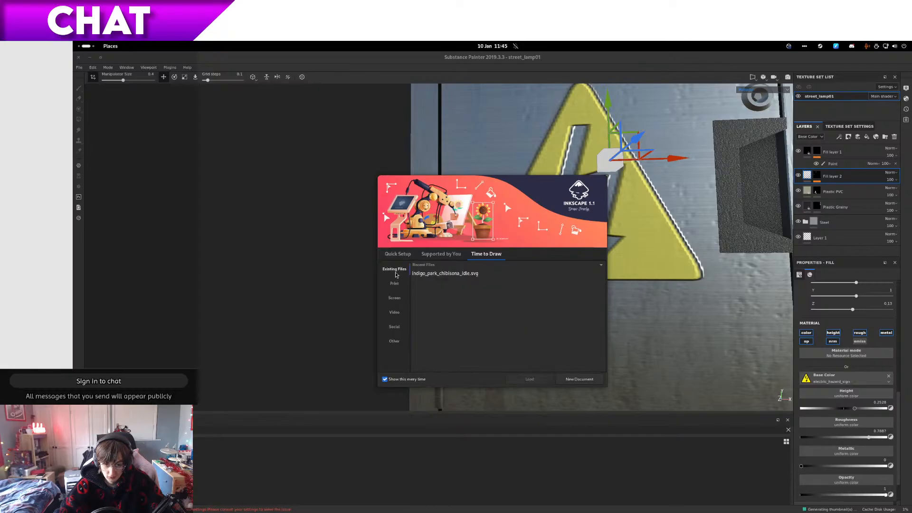
{"action": "left_click", "coordinate": [452, 274]}
{"action": "left_click", "coordinate": [400, 255]}
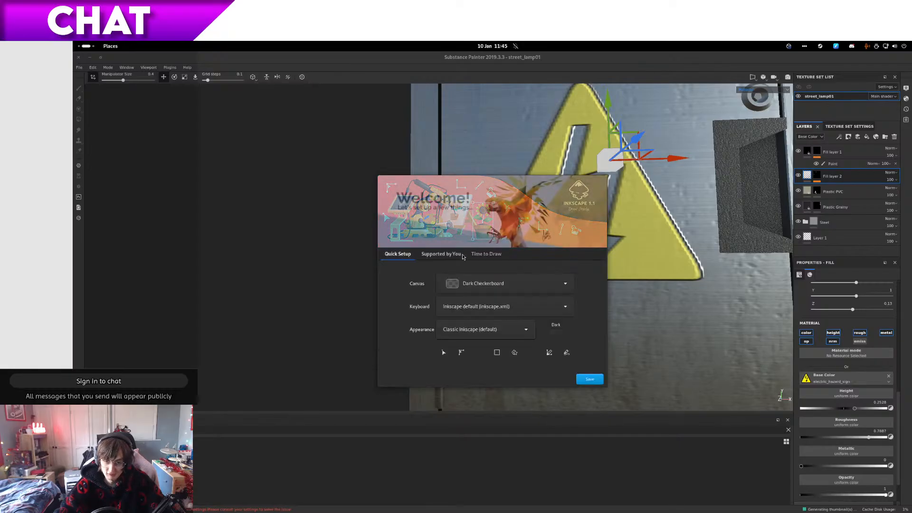
{"action": "left_click", "coordinate": [485, 255]}
{"action": "left_click", "coordinate": [540, 382]}
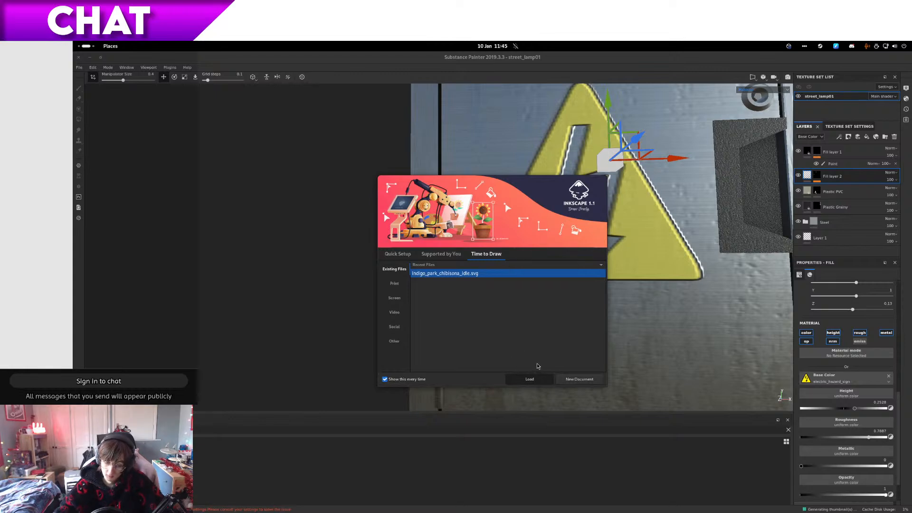
{"action": "key", "text": "Return"}
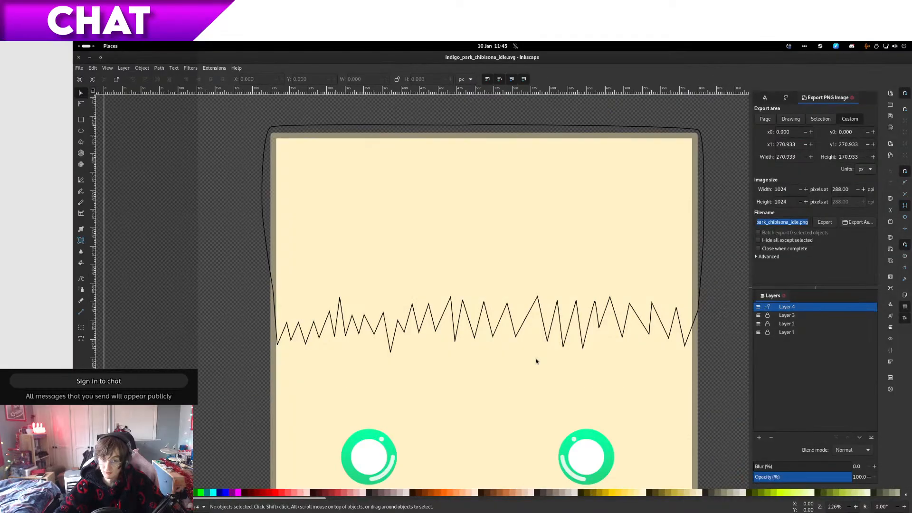
Step: Create a new blank document and bring its window to the front
{"action": "scroll", "coordinate": [537, 362], "scroll_direction": "down", "scroll_amount": 5, "text": "ctrl"}
{"action": "scroll", "coordinate": [536, 361], "scroll_direction": "up", "scroll_amount": 2, "text": "ctrl"}
{"action": "middle_click_drag", "start_coordinate": [536, 361], "coordinate": [502, 424]}
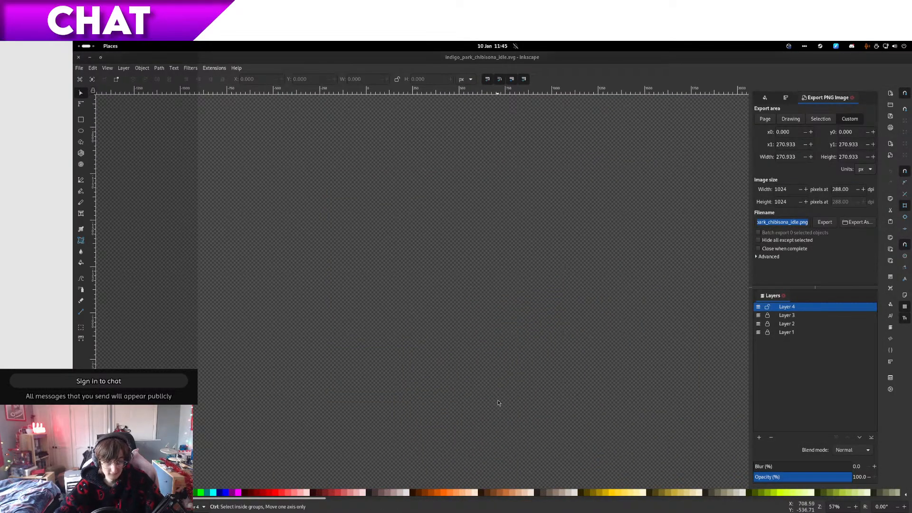
{"action": "key", "text": "ctrl+n"}
{"action": "key", "text": "super"}
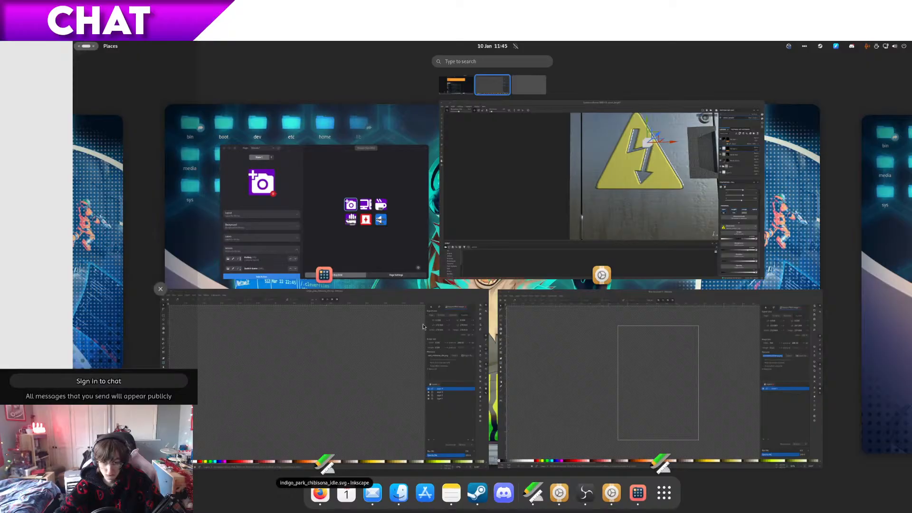
{"action": "left_click", "coordinate": [598, 333]}
Step: Bring up the file chooser and preview the boot and dir icon files in the modern_theme folder
{"action": "key", "text": "ctrl+o"}
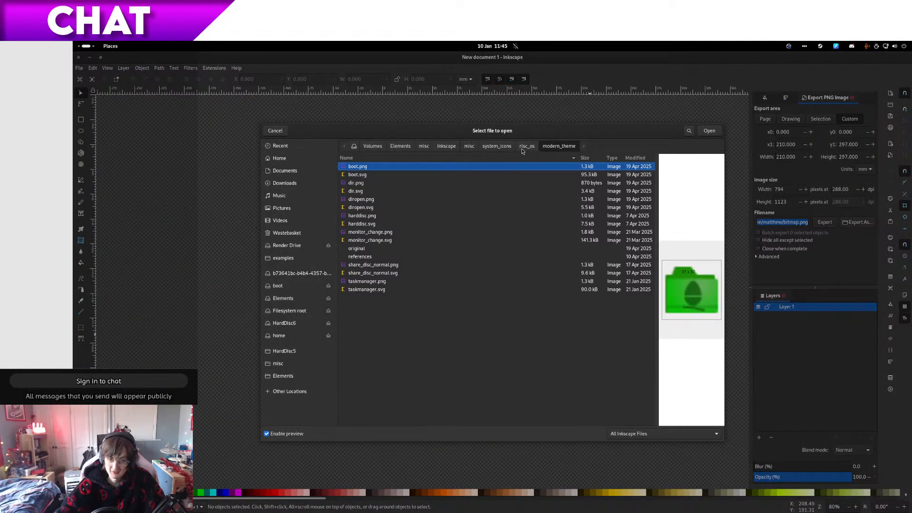
{"action": "left_click", "coordinate": [410, 176]}
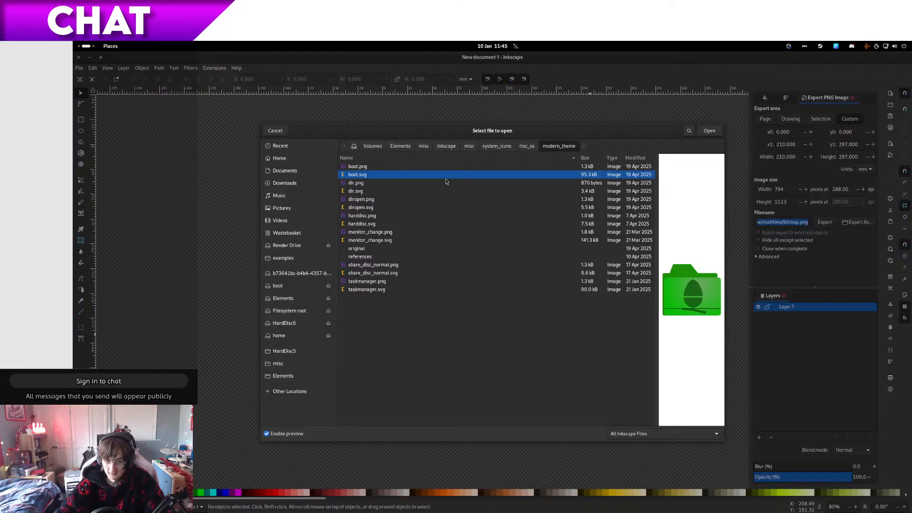
{"action": "left_click", "coordinate": [405, 191]}
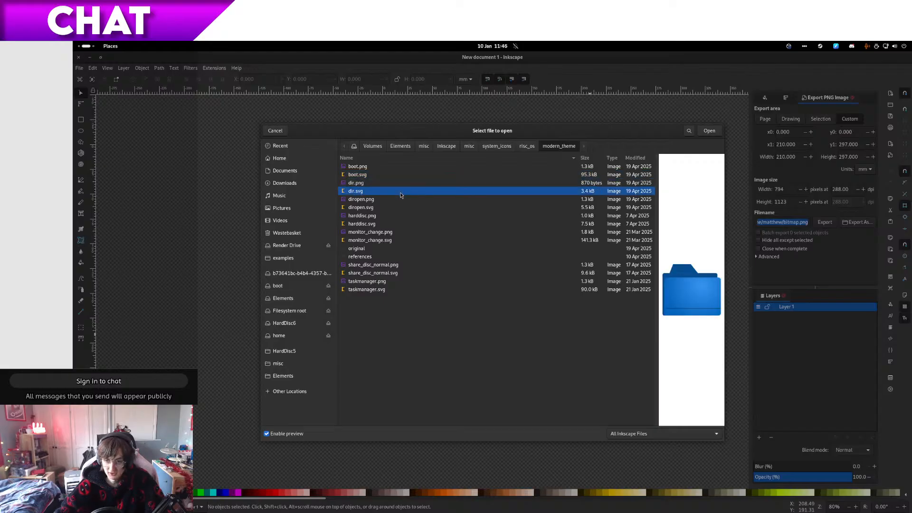
{"action": "key", "text": "Up"}
{"action": "key", "text": "Down"}
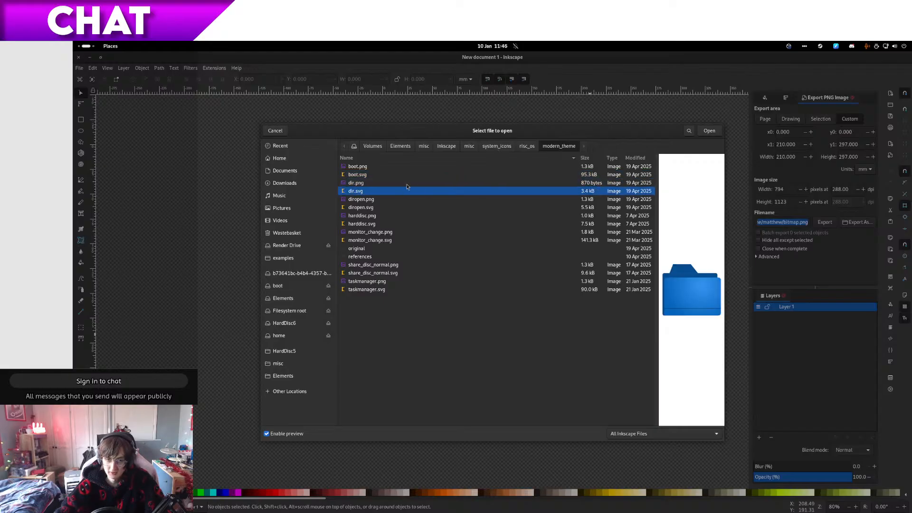
{"action": "left_click", "coordinate": [410, 181]}
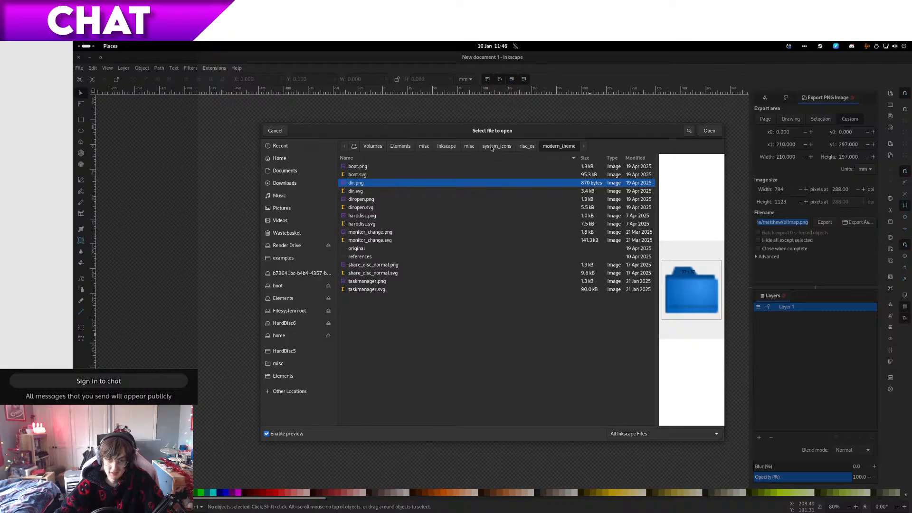
Step: Browse to the decals folder inside texture_assets and open electric_hazard_sign.svg from its electric_hazard_sign folder
{"action": "left_click", "coordinate": [470, 146]}
{"action": "double_click", "coordinate": [393, 186]}
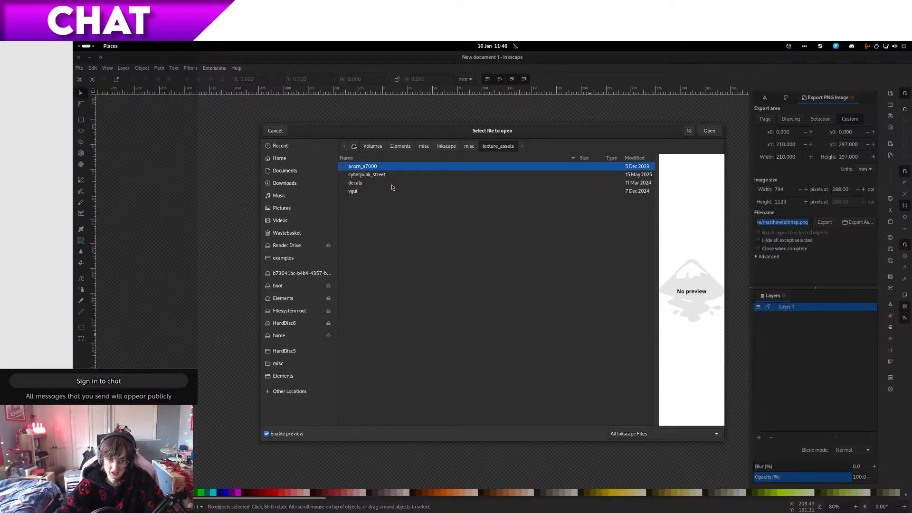
{"action": "double_click", "coordinate": [394, 175]}
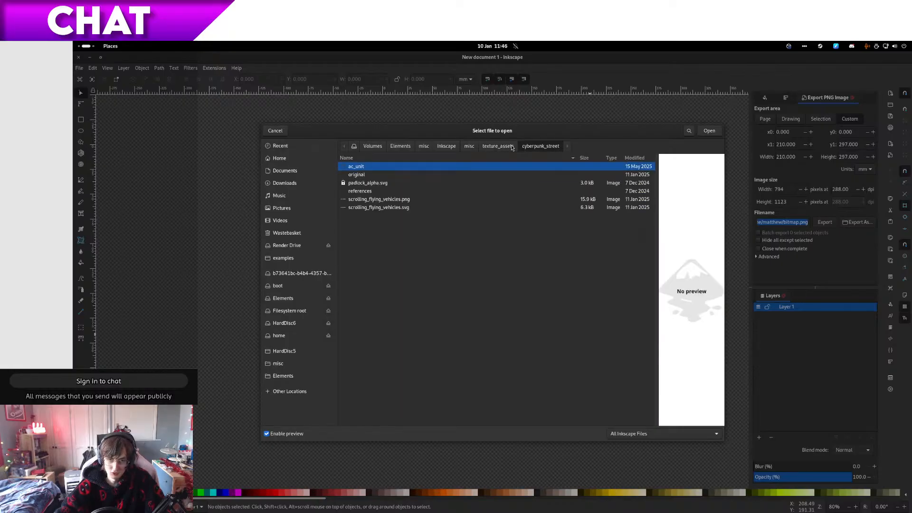
{"action": "left_click", "coordinate": [498, 146]}
{"action": "double_click", "coordinate": [361, 184]}
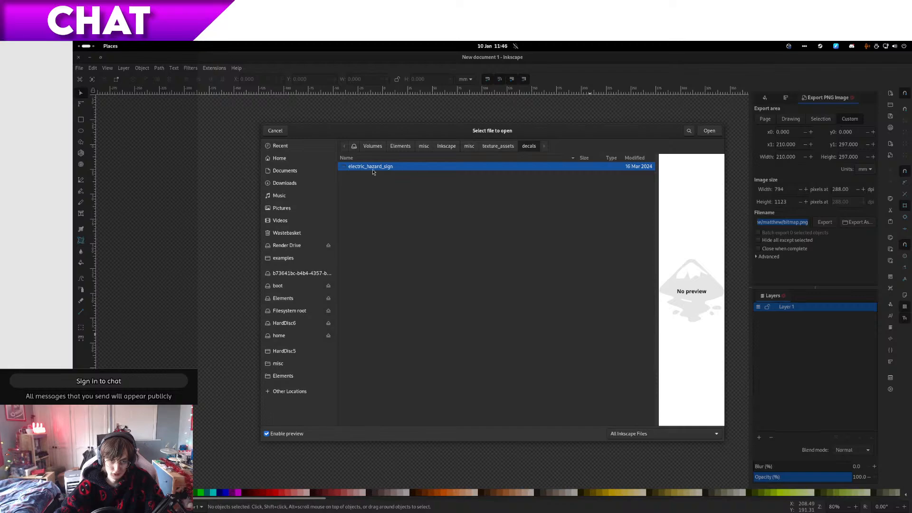
{"action": "double_click", "coordinate": [373, 169]}
{"action": "double_click", "coordinate": [379, 175]}
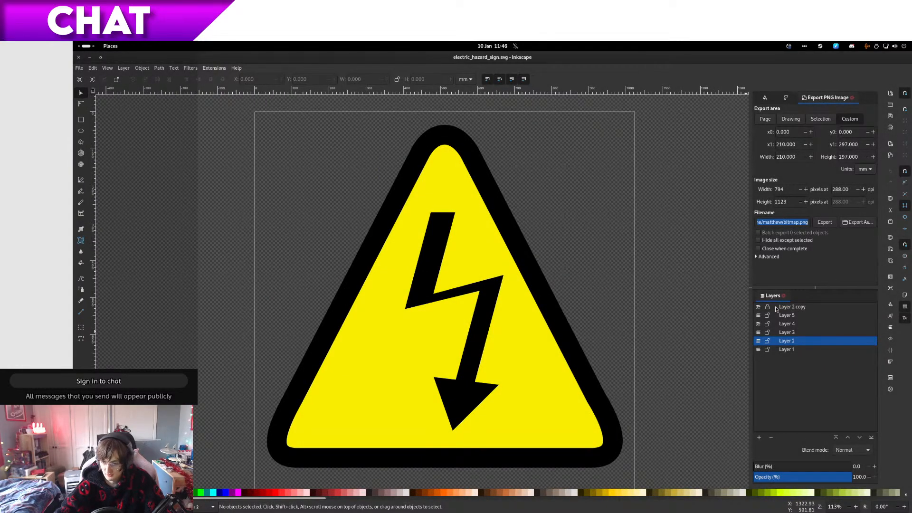
Step: Check what the upper layers contain and hide those holding the black arrowhead and the lightning bolt
{"action": "left_click", "coordinate": [759, 315]}
{"action": "left_click", "coordinate": [759, 315]}
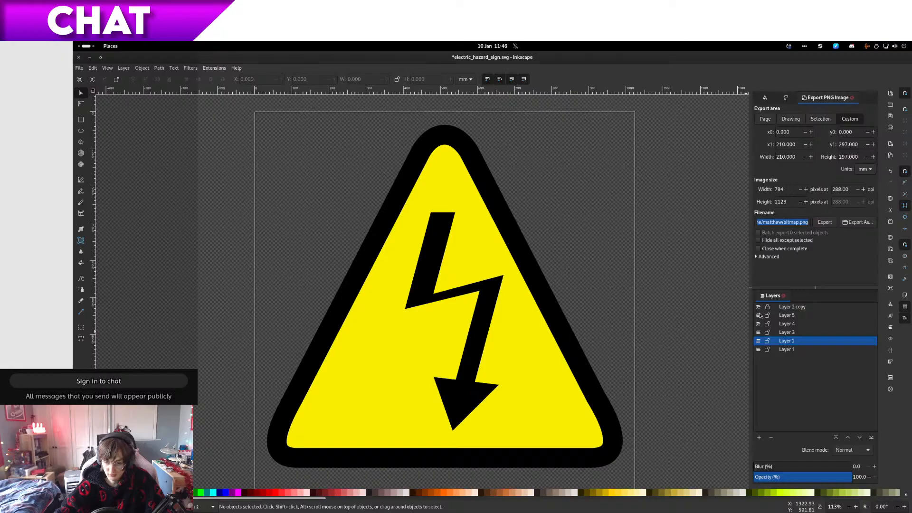
{"action": "left_click", "coordinate": [759, 315]}
{"action": "double_click", "coordinate": [758, 324]}
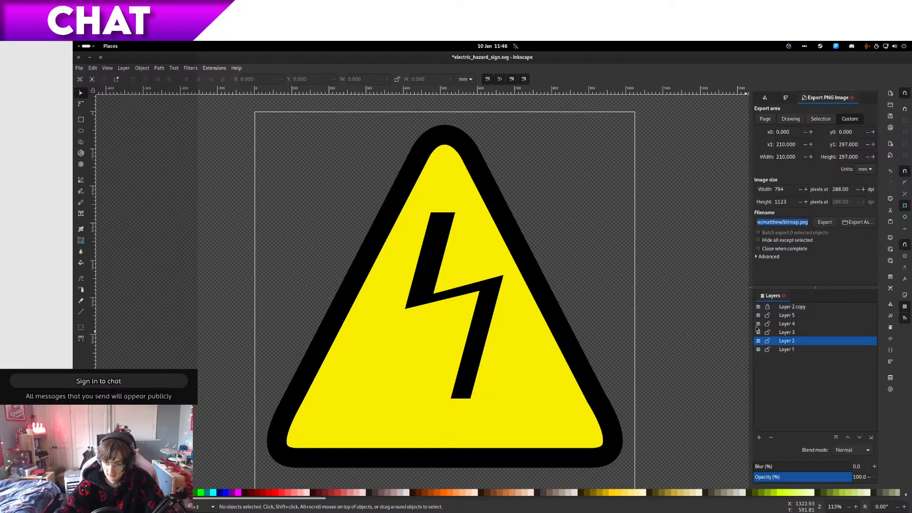
{"action": "left_click", "coordinate": [759, 316]}
{"action": "left_click", "coordinate": [759, 316]}
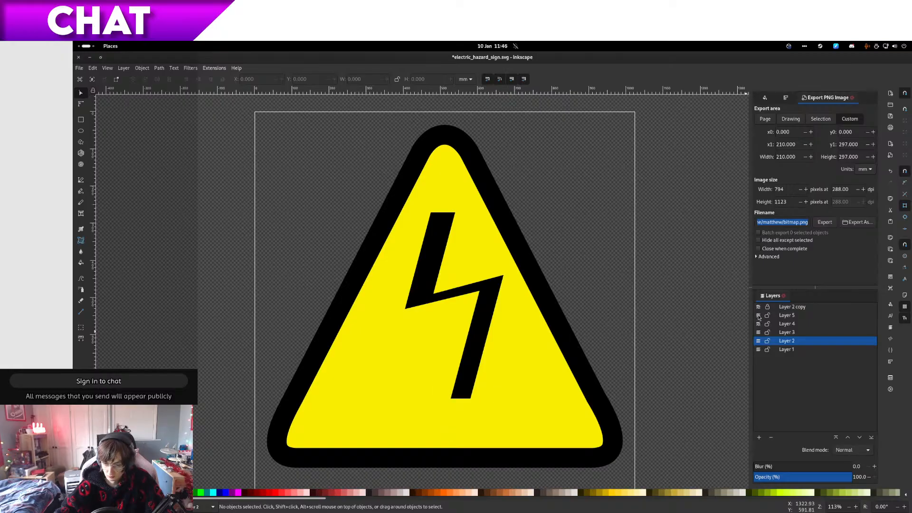
{"action": "left_click", "coordinate": [758, 325]}
{"action": "left_click", "coordinate": [758, 325]}
{"action": "left_click", "coordinate": [758, 333]}
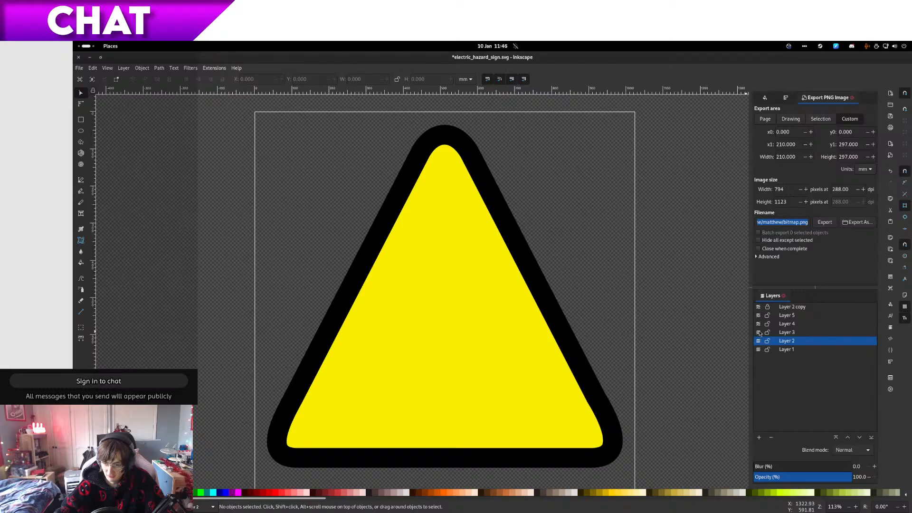
Step: Select the yellow triangle and set its fill saturation to 0
{"action": "left_click", "coordinate": [576, 391]}
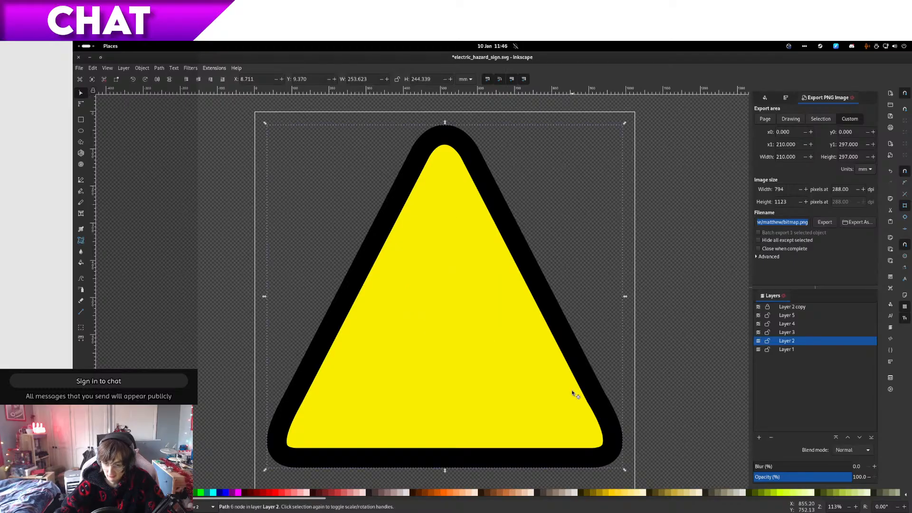
{"action": "left_click", "coordinate": [787, 99]}
{"action": "left_click", "coordinate": [764, 100]}
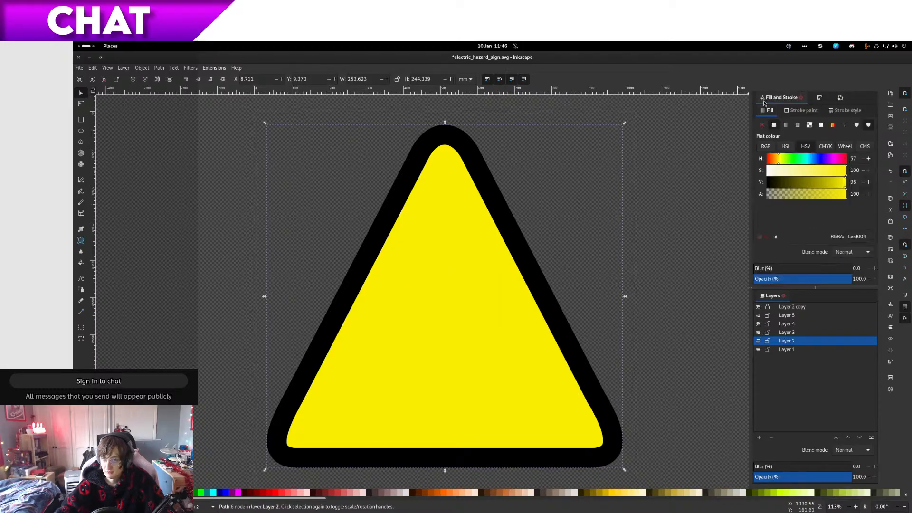
{"action": "left_click_drag", "start_coordinate": [802, 173], "coordinate": [767, 172]}
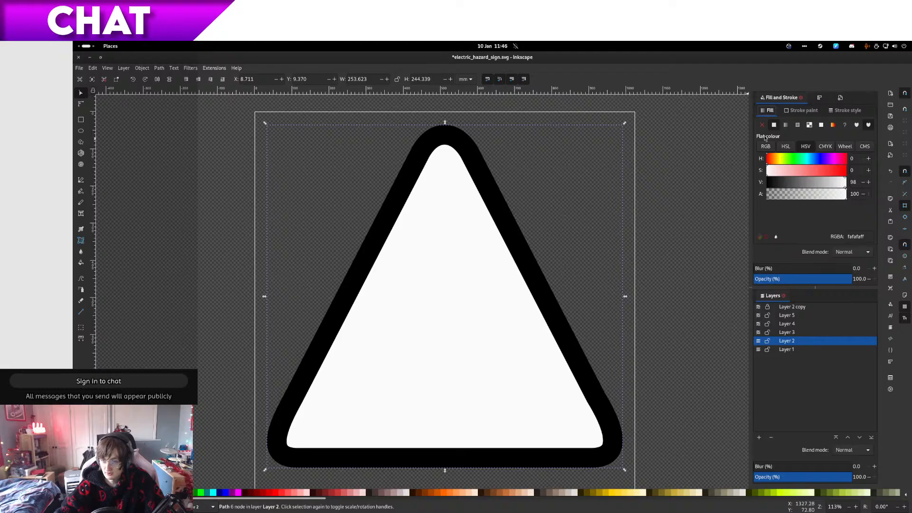
Step: Change the triangle's stroke paint from black to white and deselect it
{"action": "left_click", "coordinate": [802, 110]}
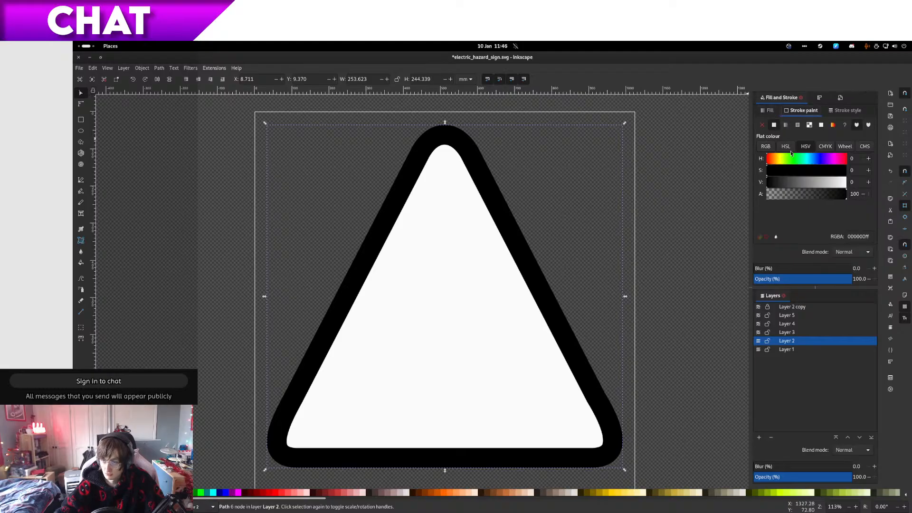
{"action": "left_click_drag", "start_coordinate": [789, 184], "coordinate": [847, 183]}
{"action": "left_click", "coordinate": [733, 213]}
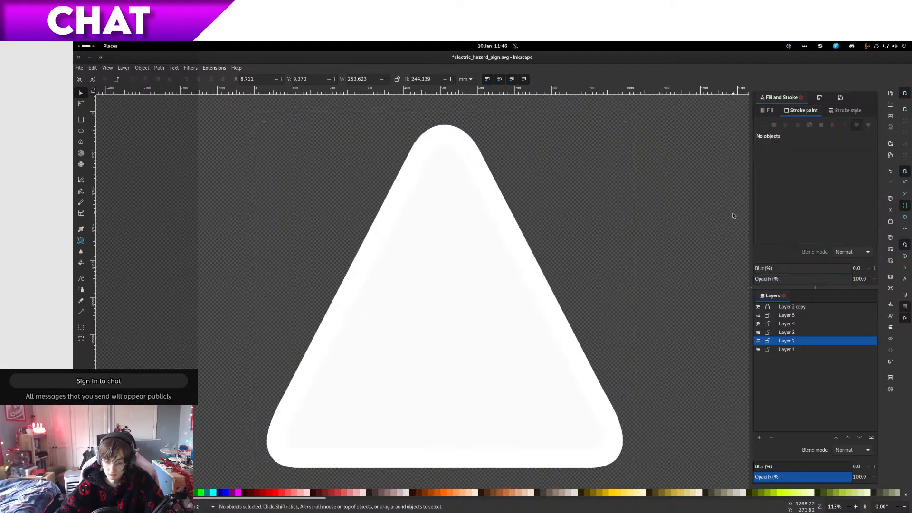
{"action": "scroll", "coordinate": [699, 211], "scroll_direction": "down", "scroll_amount": 4, "text": "ctrl"}
{"action": "scroll", "coordinate": [699, 214], "scroll_direction": "up", "scroll_amount": 4, "text": "ctrl"}
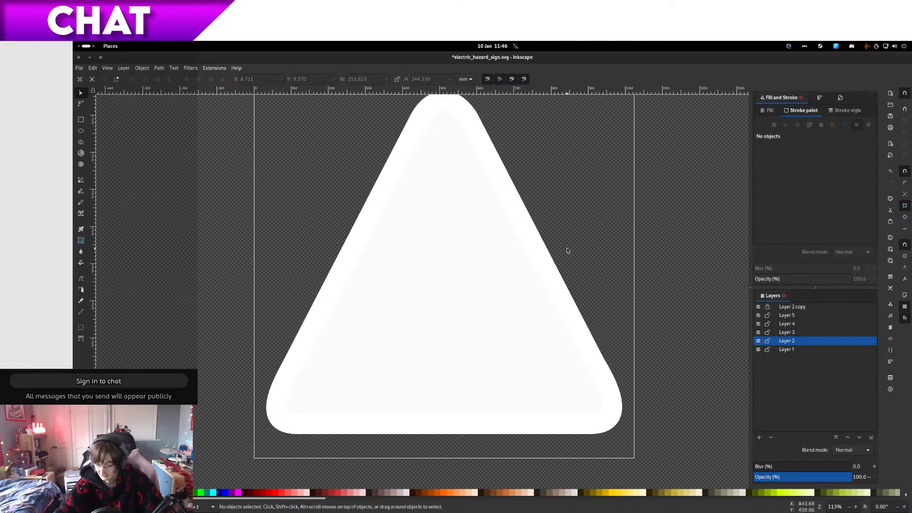
Step: Select the white triangle and set the PNG export area to the drawing
{"action": "left_click", "coordinate": [499, 226]}
{"action": "left_click", "coordinate": [839, 98]}
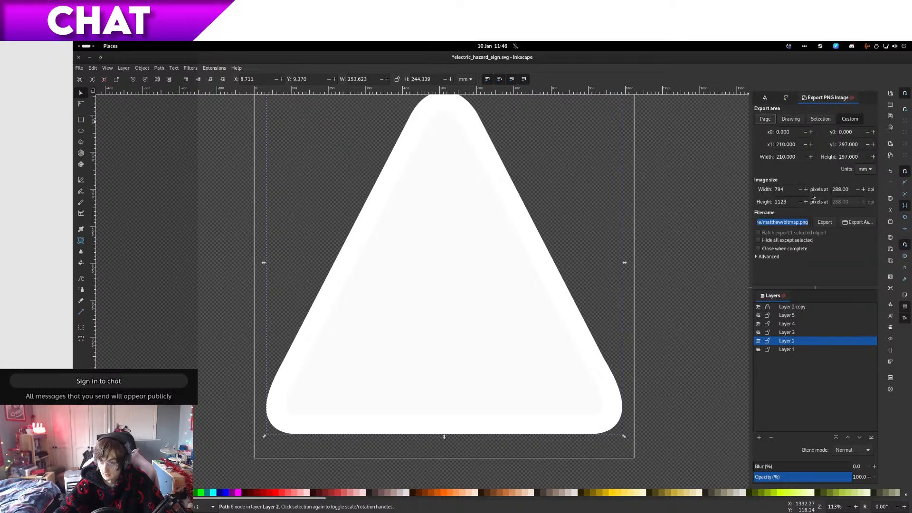
{"action": "left_click", "coordinate": [797, 222]}
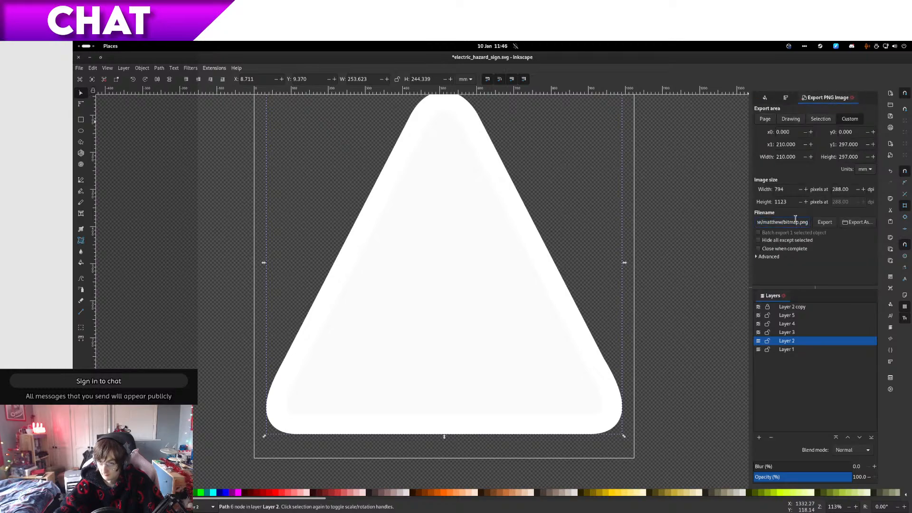
{"action": "middle_click_drag", "start_coordinate": [705, 207], "coordinate": [702, 232]}
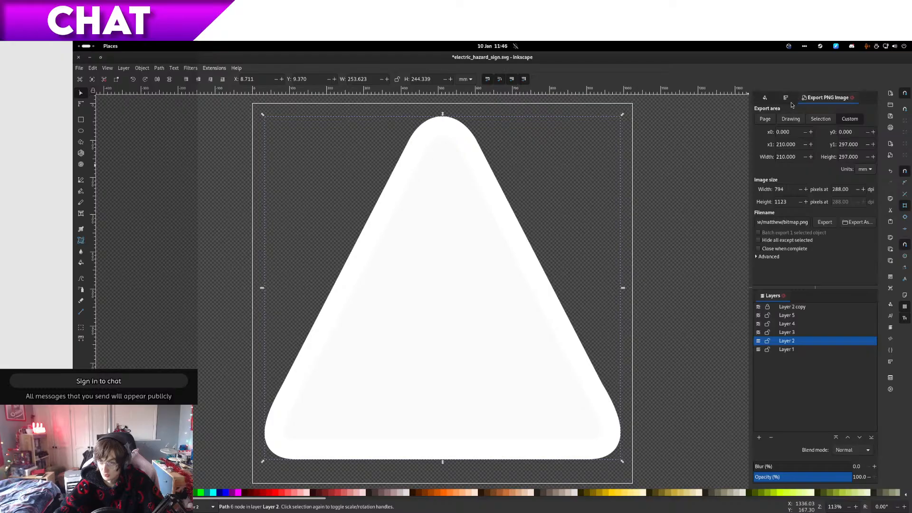
{"action": "left_click", "coordinate": [791, 101]}
{"action": "left_click", "coordinate": [858, 100]}
{"action": "left_click", "coordinate": [795, 118]}
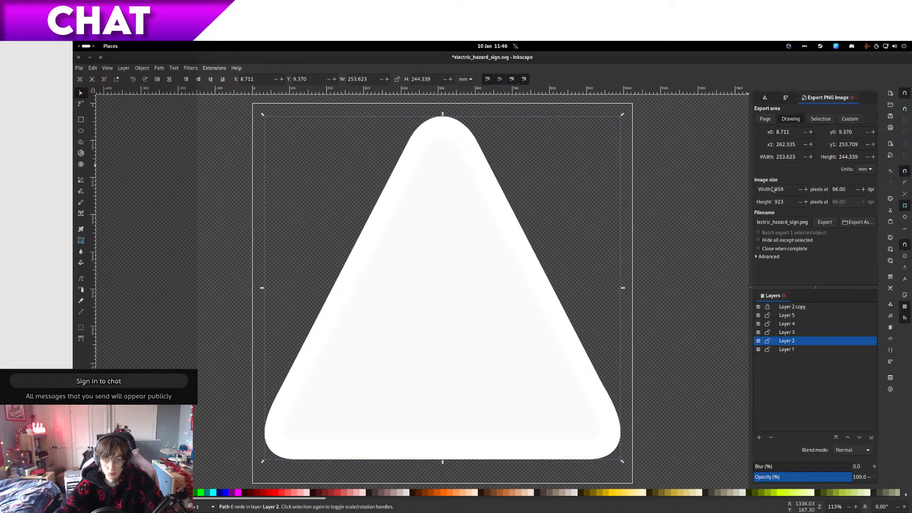
Step: Check the image properties of electric_hazard_sign.png in the assets folder, close the viewer and return to Inkscape
{"action": "key", "text": "super"}
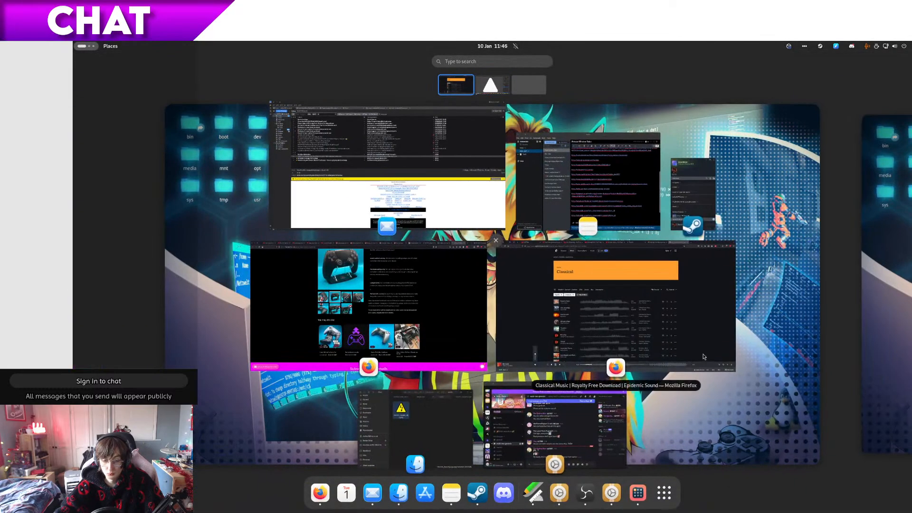
{"action": "left_click", "coordinate": [418, 425]}
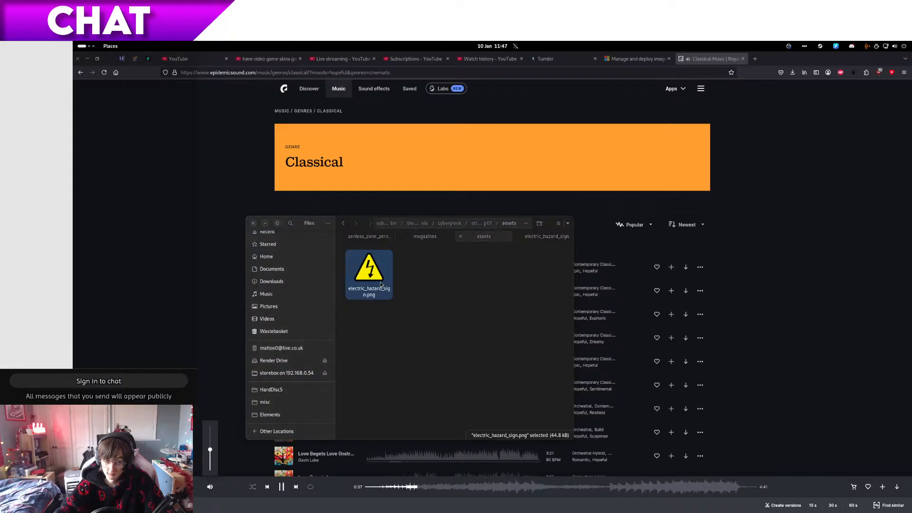
{"action": "double_click", "coordinate": [380, 285]}
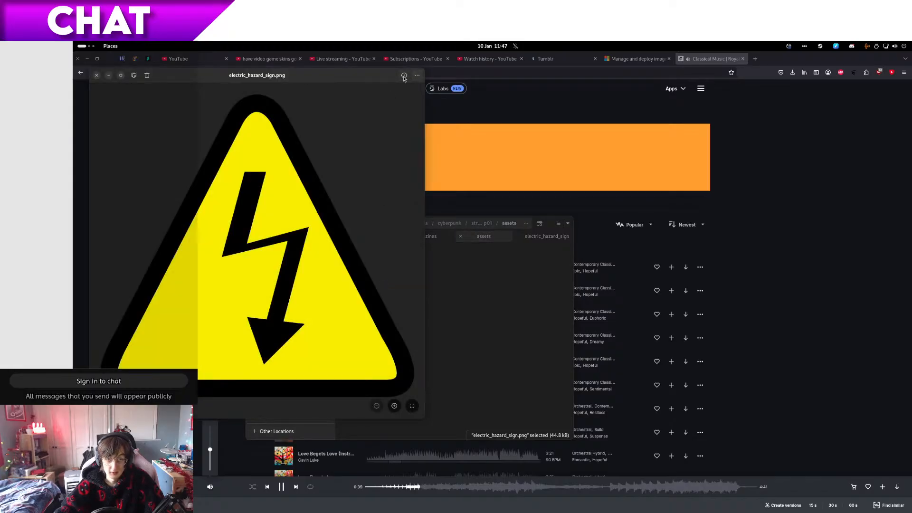
{"action": "left_click", "coordinate": [404, 75]}
{"action": "left_click", "coordinate": [404, 77]}
{"action": "left_click_drag", "start_coordinate": [383, 77], "coordinate": [749, 119]}
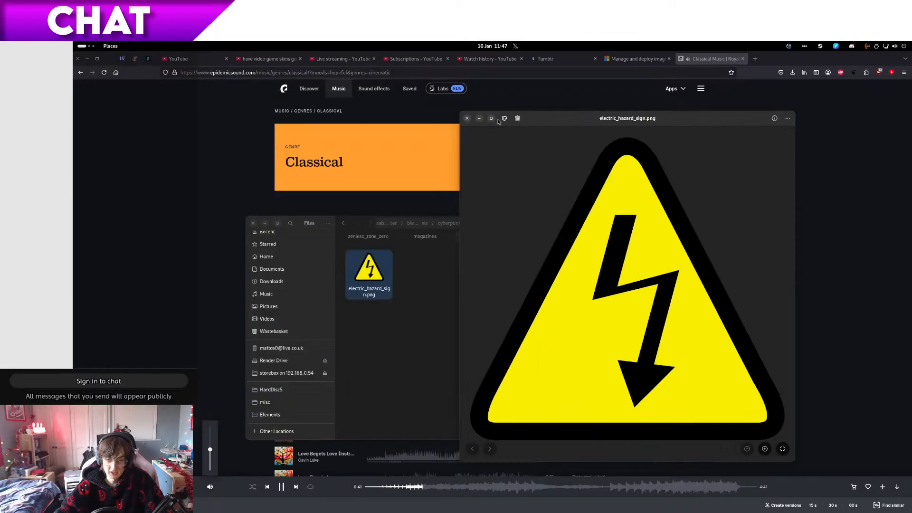
{"action": "left_click", "coordinate": [464, 120]}
{"action": "key", "text": "ctrl+alt+Right"}
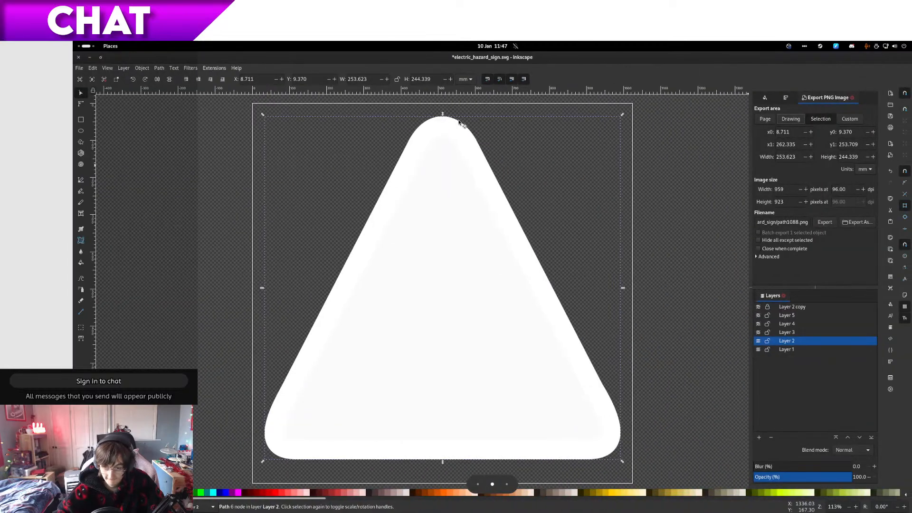
Step: Try export sizes for the selection area, first 1024 pixels wide, then 1024 pixels high
{"action": "double_click", "coordinate": [782, 194]}
{"action": "type", "text": "10"}
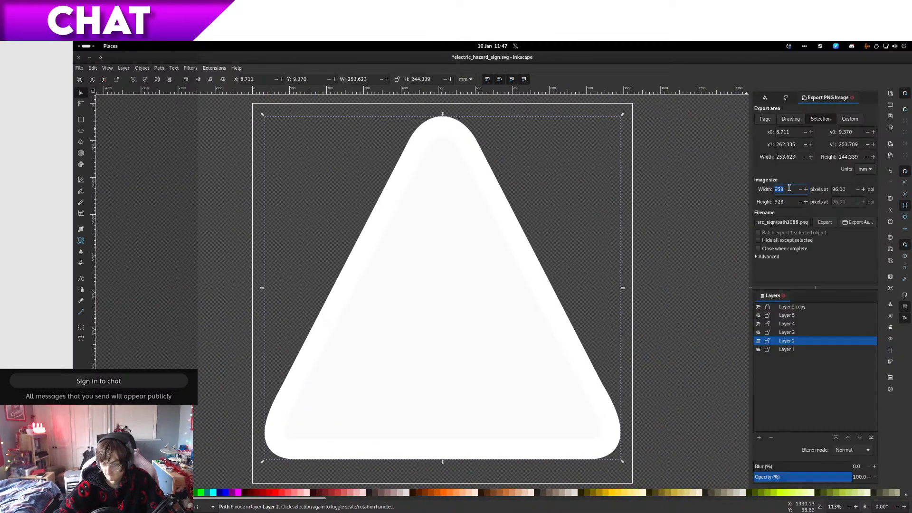
{"action": "type", "text": "24"}
{"action": "key", "text": "Tab"}
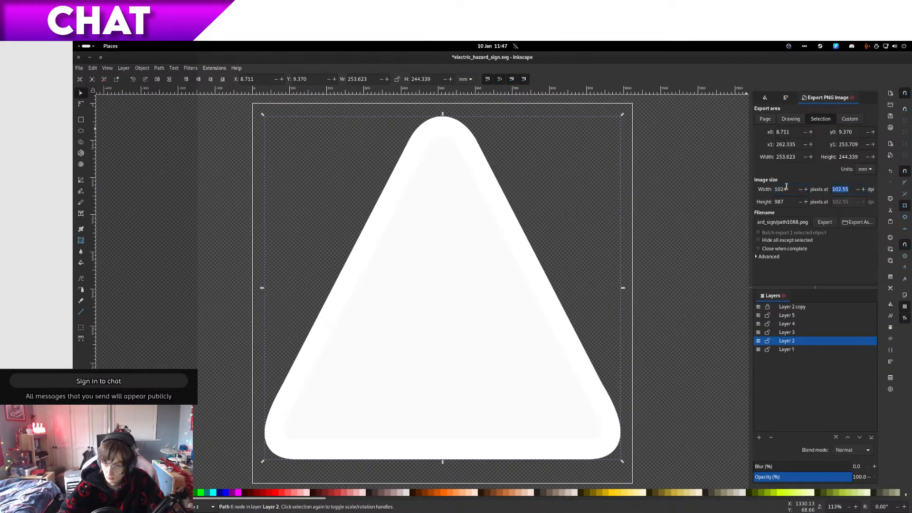
{"action": "key", "text": "Tab"}
{"action": "type", "text": "10"}
{"action": "key", "text": "Return"}
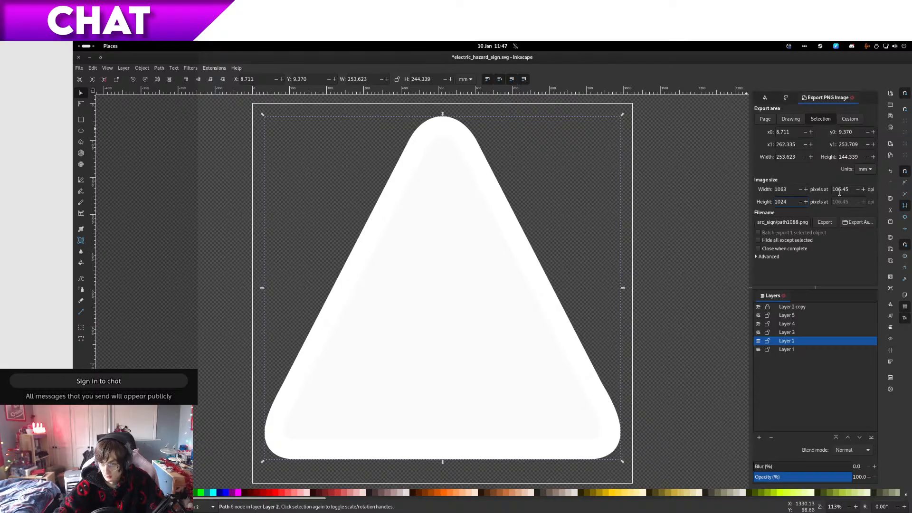
{"action": "left_click", "coordinate": [800, 190]}
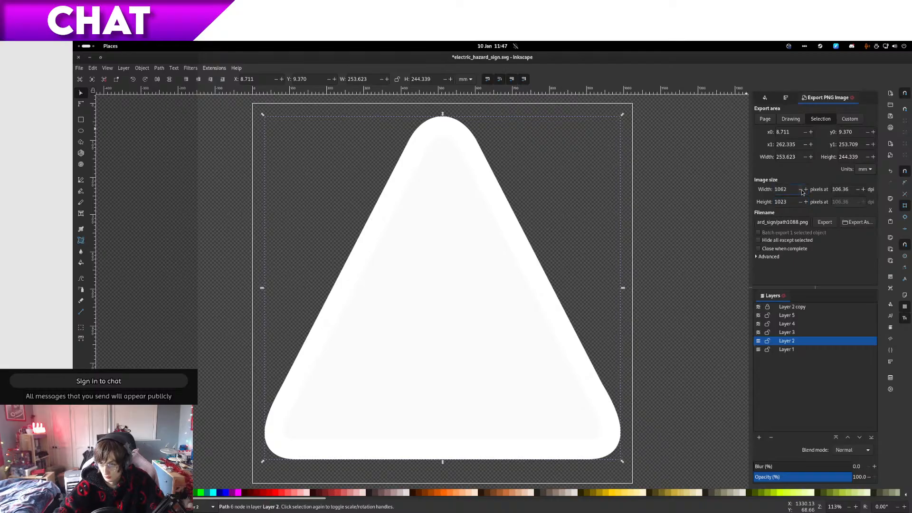
Step: Try the drawing as the export area with an image width of 1024 pixels
{"action": "left_click", "coordinate": [792, 120]}
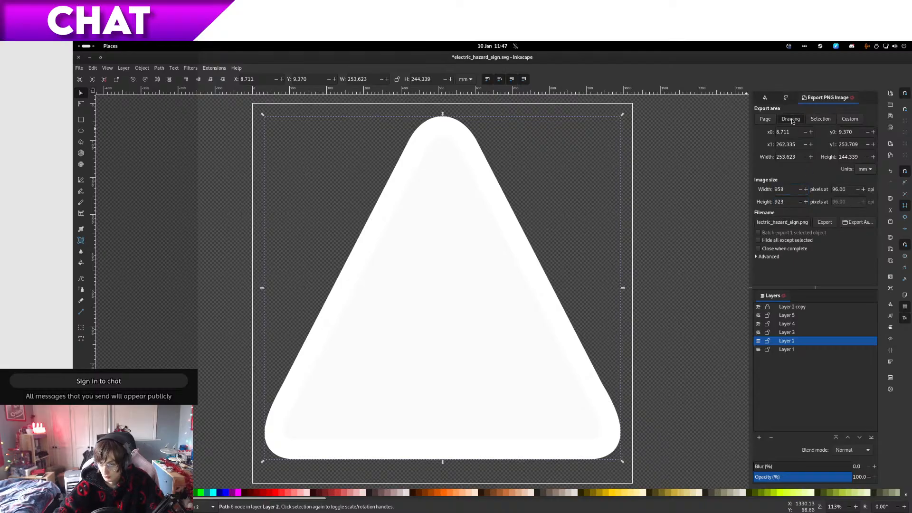
{"action": "double_click", "coordinate": [780, 189]}
{"action": "type", "text": "1024"}
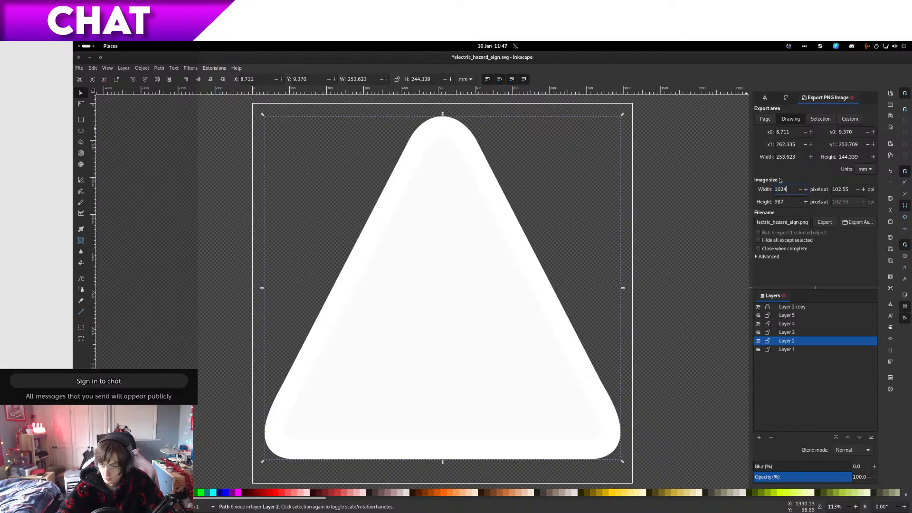
Step: Export the whole page at 1024 by 1024 pixels as a PNG named electric_hazard_sign_alpha
{"action": "left_click", "coordinate": [764, 119]}
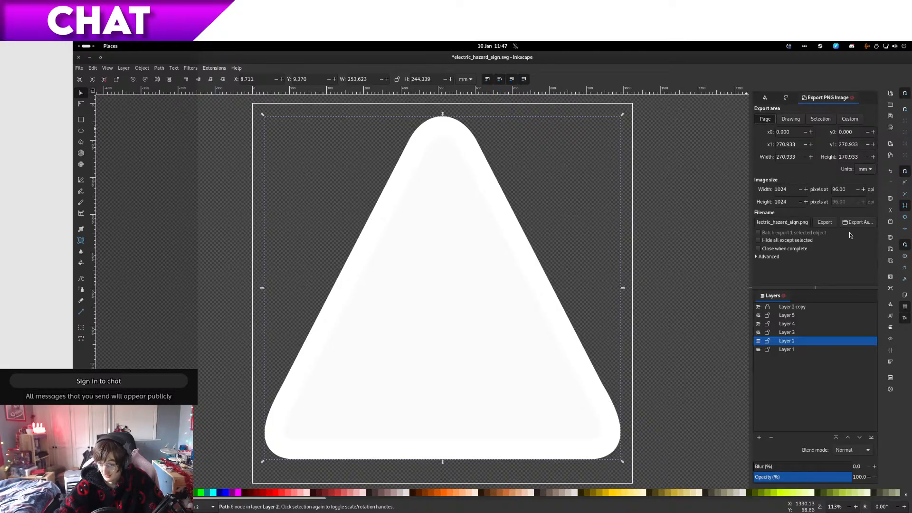
{"action": "left_click_drag", "start_coordinate": [799, 224], "coordinate": [829, 232]}
{"action": "left_click", "coordinate": [800, 222]}
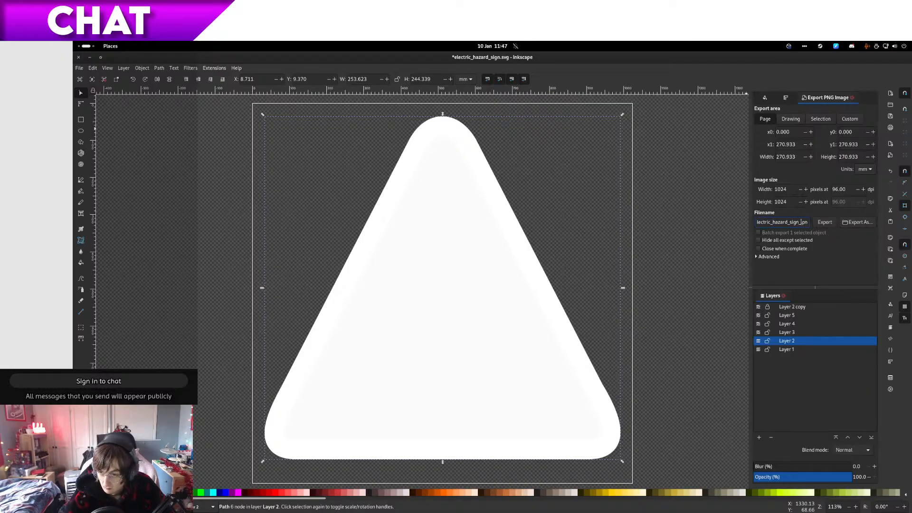
{"action": "type", "text": "_alpha"}
{"action": "key", "text": "Return"}
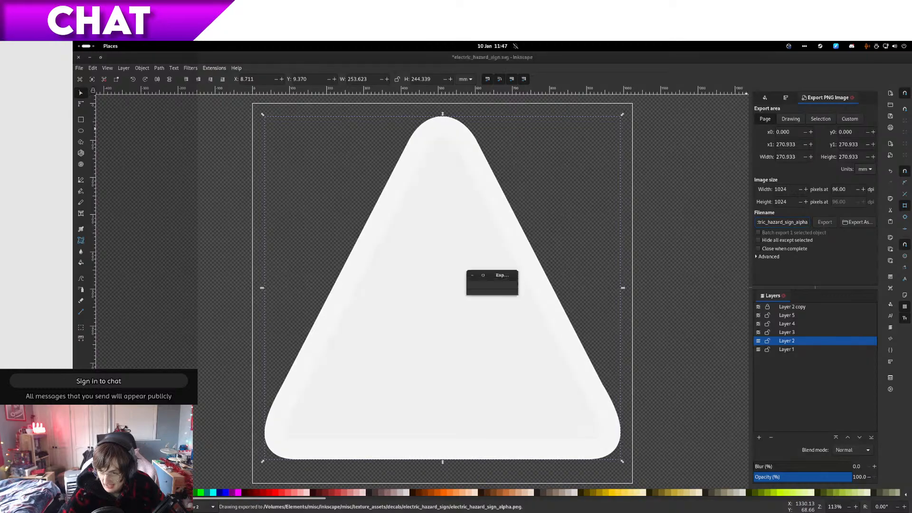
Step: In the file manager, copy electric_hazard_sign_alpha.png from the electric_hazard_sign folder into the assets folder
{"action": "key", "text": "ctrl+alt+Left"}
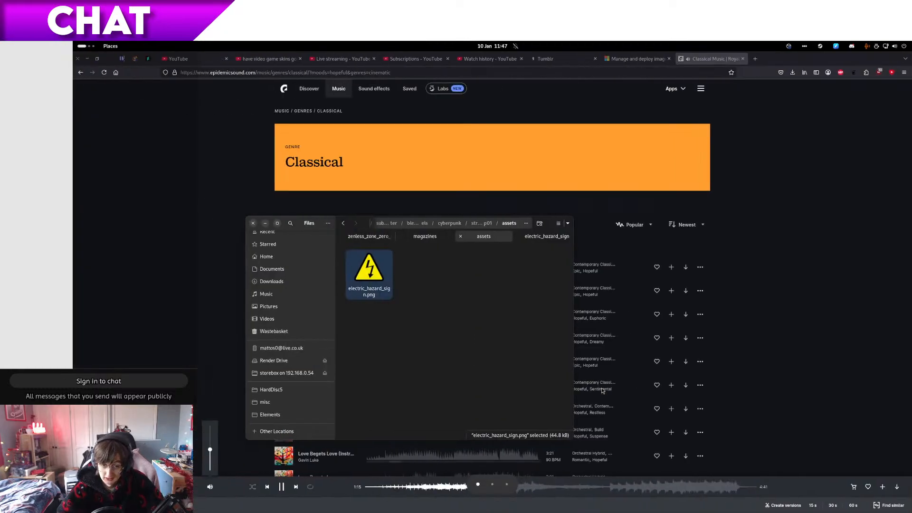
{"action": "key", "text": "super"}
{"action": "key", "text": "super"}
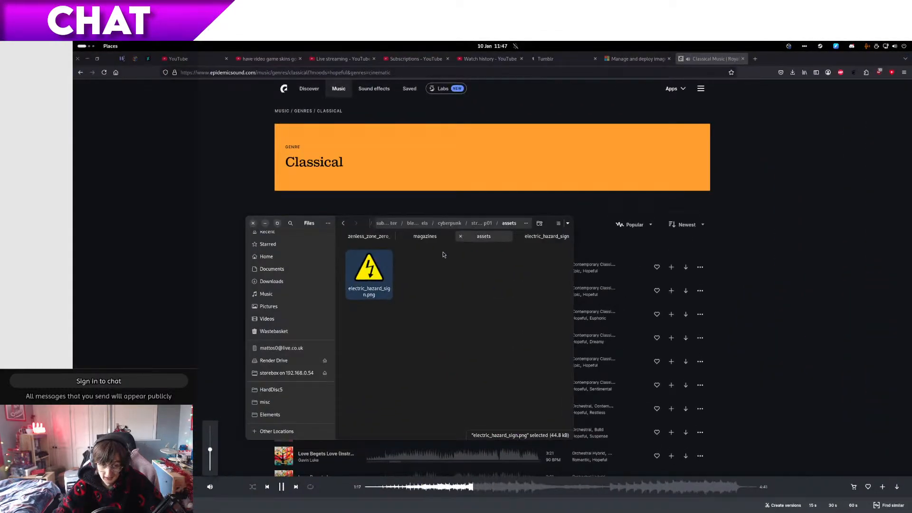
{"action": "left_click", "coordinate": [546, 237]}
{"action": "left_click", "coordinate": [484, 269]}
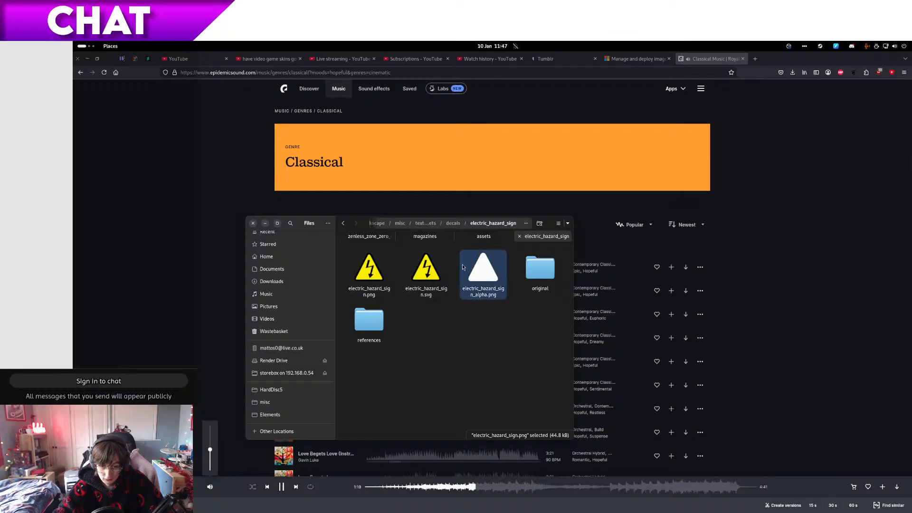
{"action": "left_click", "coordinate": [424, 236]}
{"action": "left_click", "coordinate": [479, 240]}
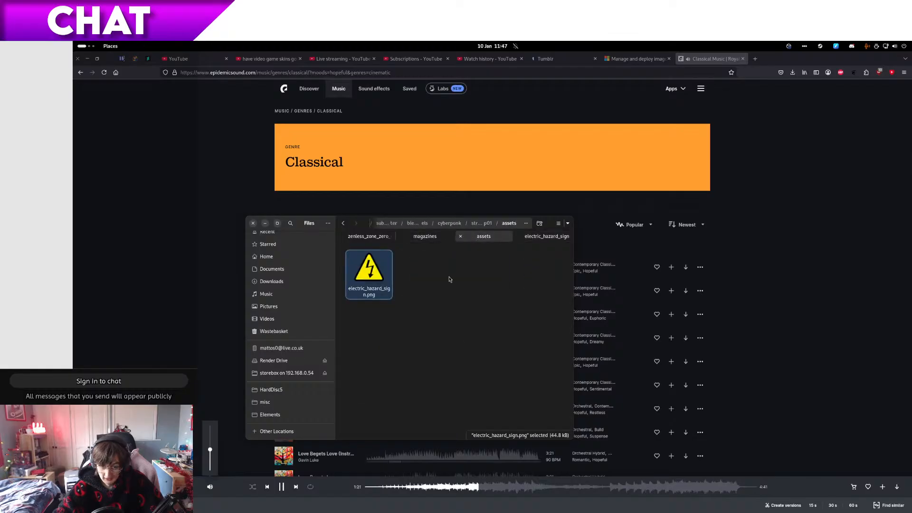
{"action": "left_click", "coordinate": [449, 279]}
Step: Preview electric_hazard_sign_alpha.png in the assets folder, flip between it and the neighbouring image, and close the preview
{"action": "key", "text": "space"}
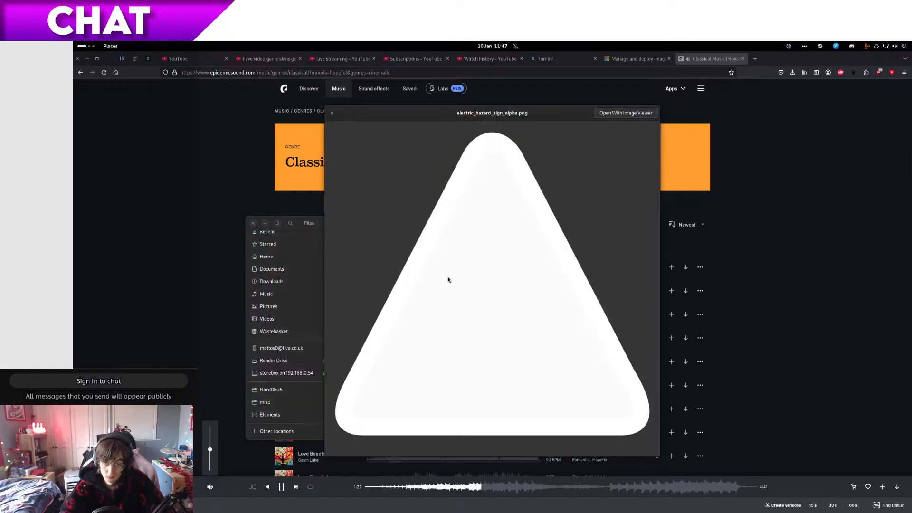
{"action": "key", "text": "Left"}
{"action": "key", "text": "Right"}
{"action": "key", "text": "space"}
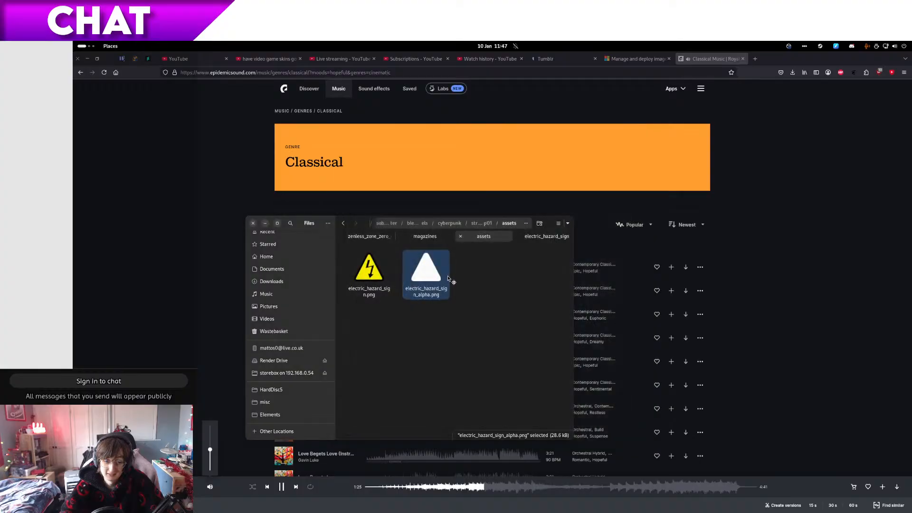
Step: Switch to Substance Painter with the street_lamp01 project
{"action": "key", "text": "alt+Tab"}
{"action": "key", "text": "super"}
{"action": "left_click", "coordinate": [546, 218]}
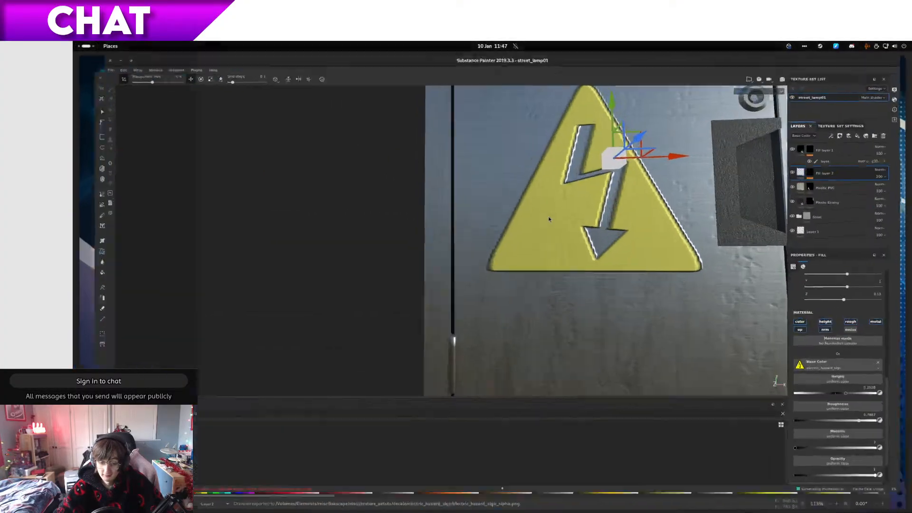
Step: Import electric_hazard_sign_alpha.png as an alpha resource into the street_lamp01 project
{"action": "left_click", "coordinate": [88, 70]}
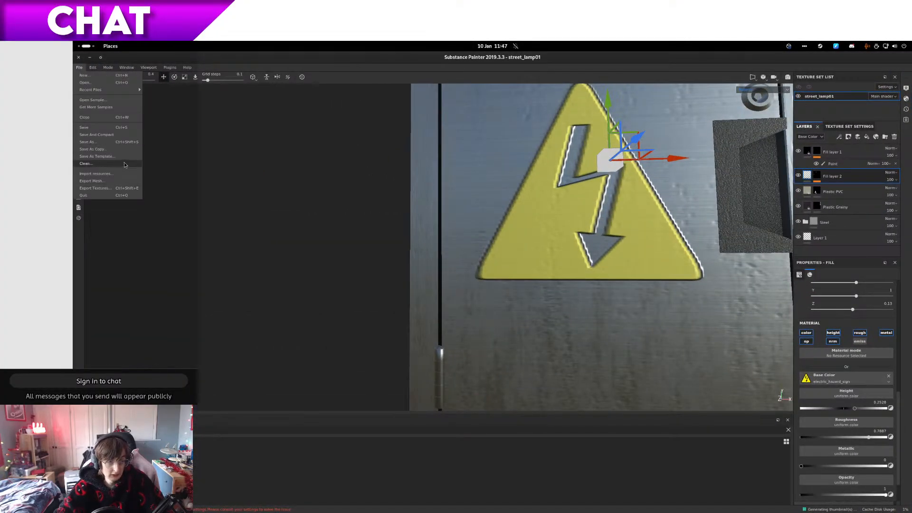
{"action": "left_click", "coordinate": [105, 179]}
{"action": "left_click", "coordinate": [523, 200]}
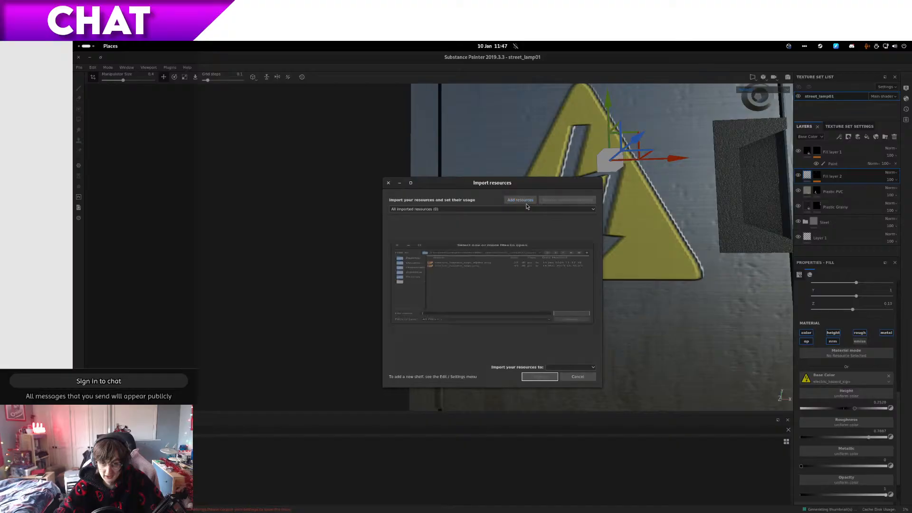
{"action": "double_click", "coordinate": [477, 247]}
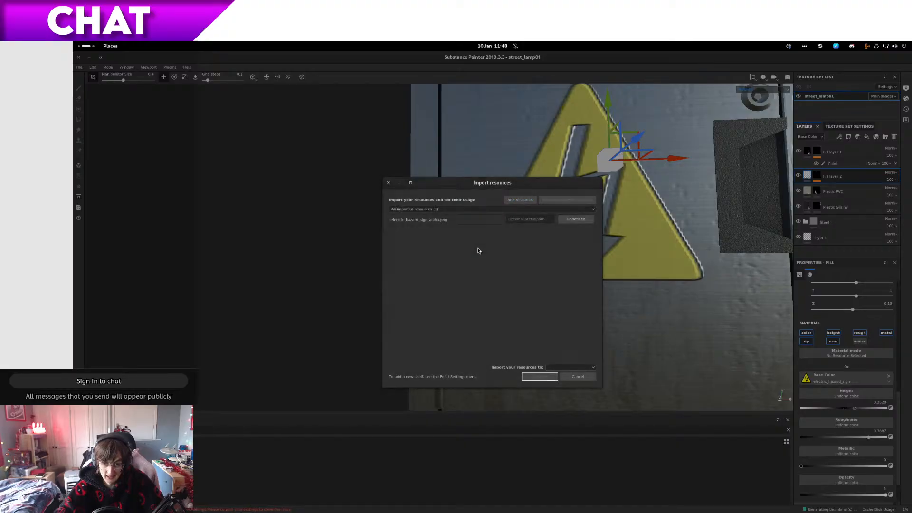
{"action": "left_click", "coordinate": [567, 220]}
{"action": "left_click", "coordinate": [570, 224]}
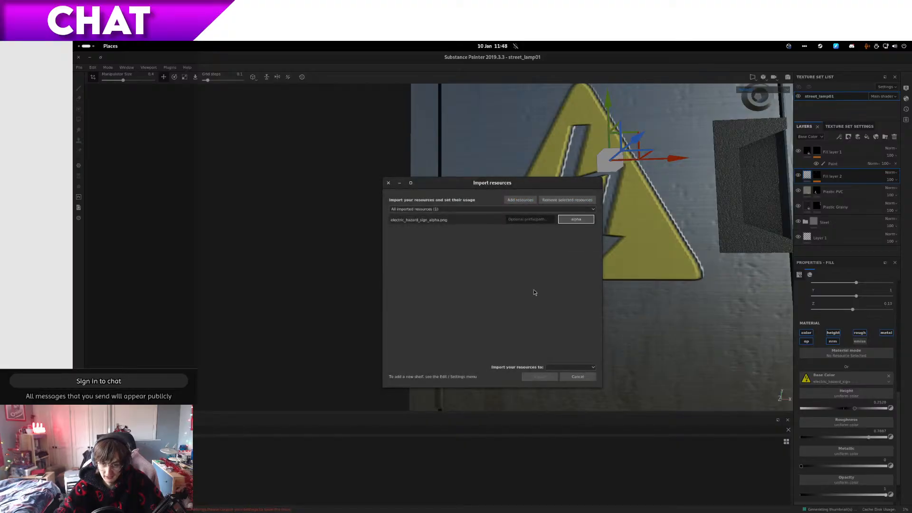
{"action": "left_click", "coordinate": [558, 367]}
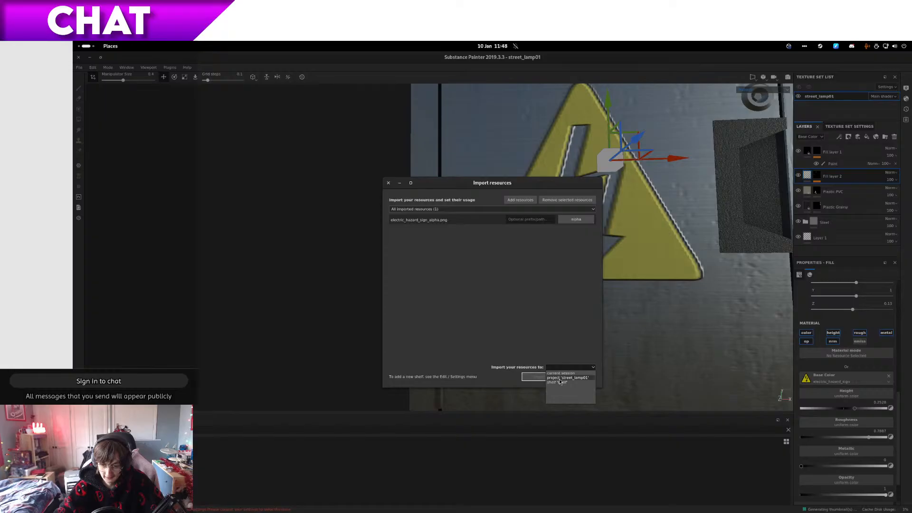
{"action": "left_click", "coordinate": [562, 381]}
{"action": "left_click", "coordinate": [542, 378]}
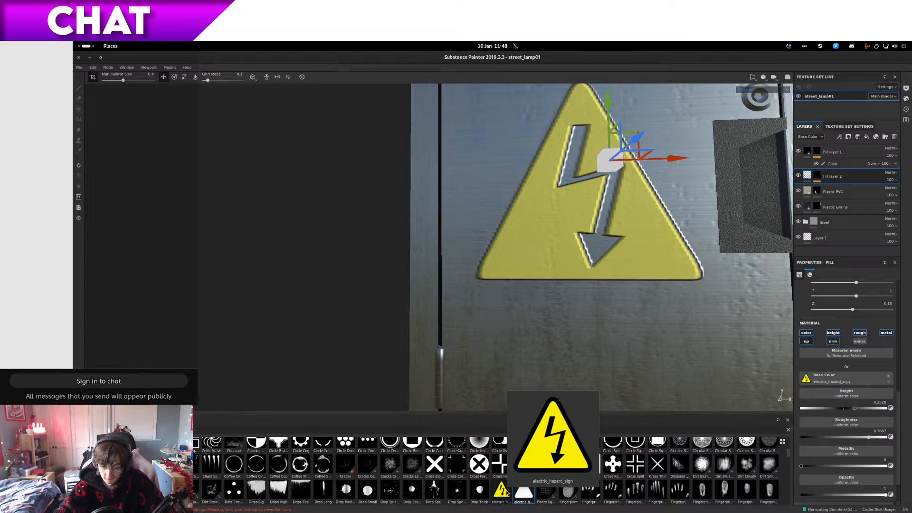
Step: Replace the grayscale image of the fill in Fill layer 2's mask with electric_hazard_sign_alpha
{"action": "right_click", "coordinate": [507, 493]}
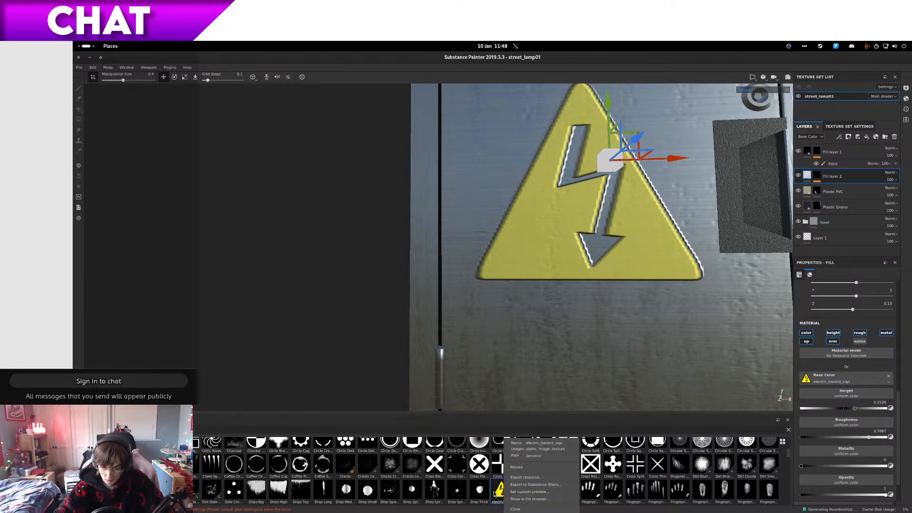
{"action": "left_click", "coordinate": [823, 383]}
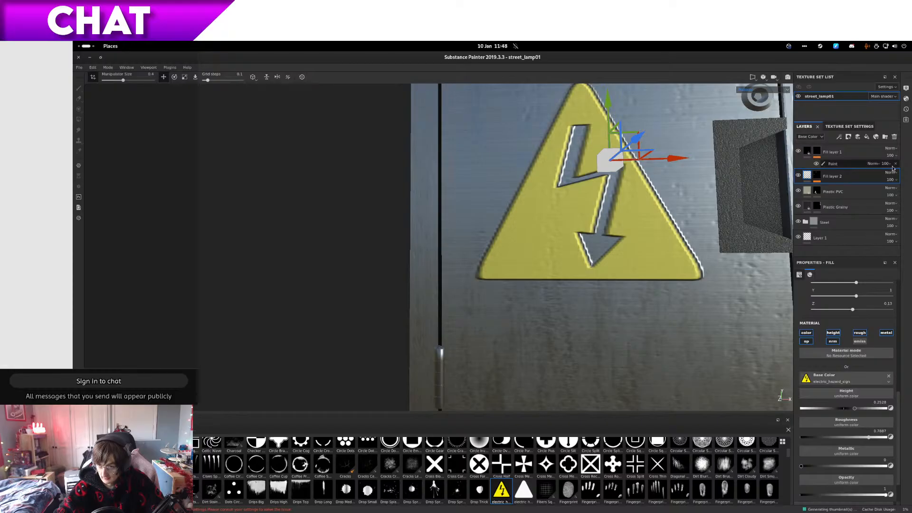
{"action": "left_click", "coordinate": [817, 177]}
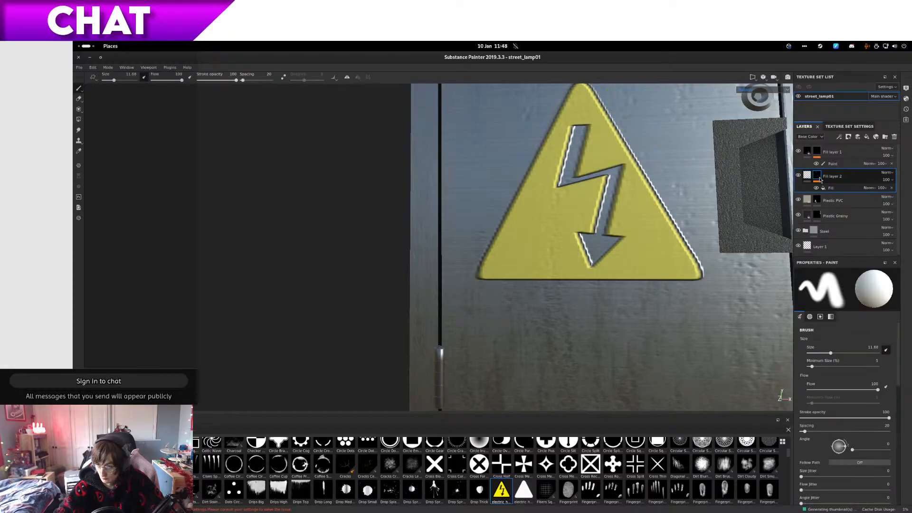
{"action": "left_click", "coordinate": [840, 191]}
{"action": "left_click", "coordinate": [864, 341]}
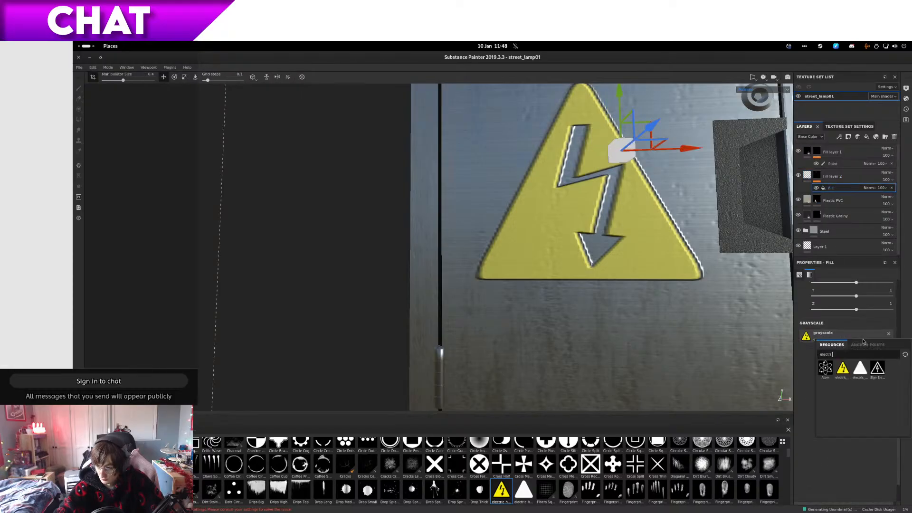
{"action": "left_click", "coordinate": [860, 368]}
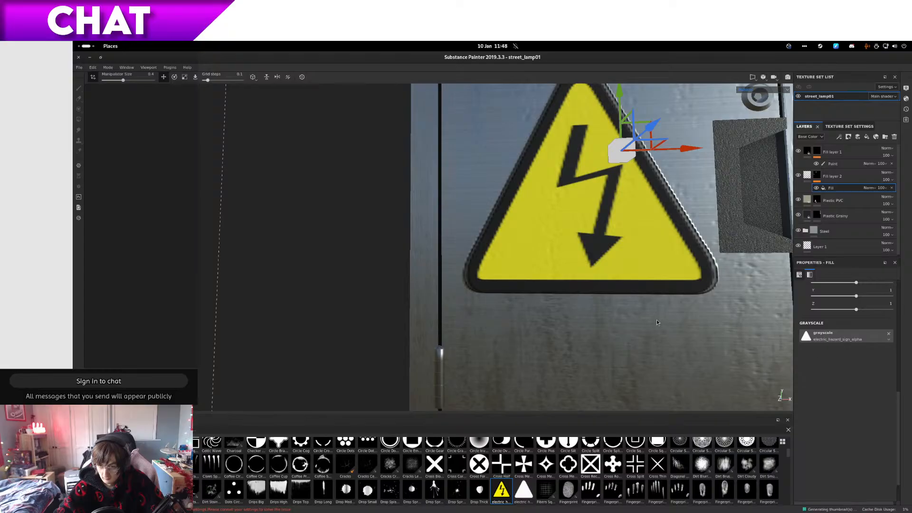
Step: Lower the roughness of Fill layer 2, which holds the hazard sign, to about 0.40
{"action": "left_click_drag", "start_coordinate": [659, 323], "coordinate": [733, 337], "text": "alt"}
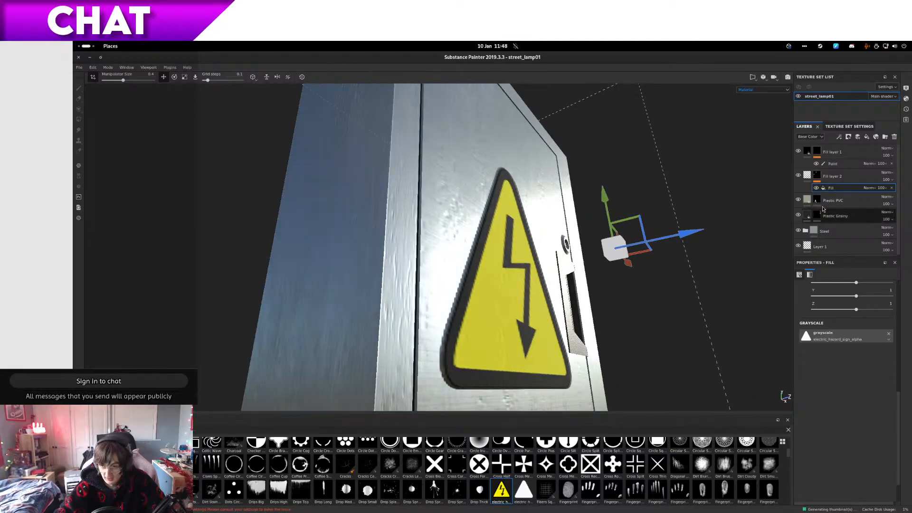
{"action": "left_click", "coordinate": [806, 175]}
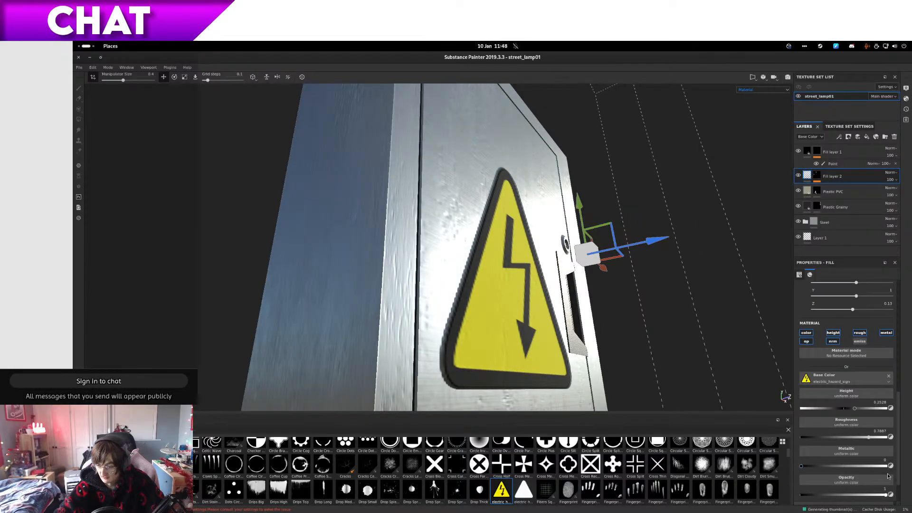
{"action": "scroll", "coordinate": [888, 476], "scroll_direction": "down", "scroll_amount": 2}
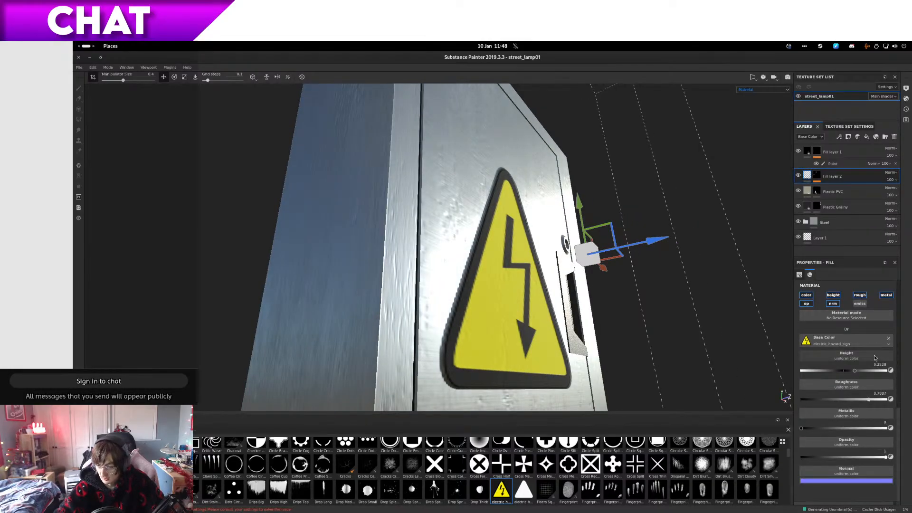
{"action": "left_click_drag", "start_coordinate": [869, 400], "coordinate": [835, 399]}
{"action": "left_click_drag", "start_coordinate": [577, 364], "coordinate": [448, 398], "text": "alt"}
{"action": "scroll", "coordinate": [513, 368], "scroll_direction": "down", "scroll_amount": 4}
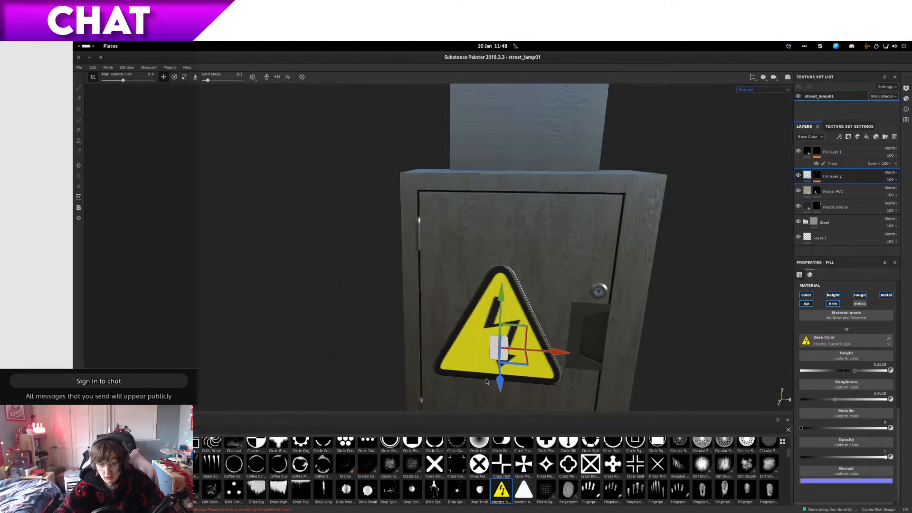
Step: Shift Fill layer 2's hazard sign projection along the X axis toward the cabinet door's hinges, to an X offset of about -0.0388
{"action": "left_click_drag", "start_coordinate": [523, 364], "coordinate": [493, 347], "text": "alt"}
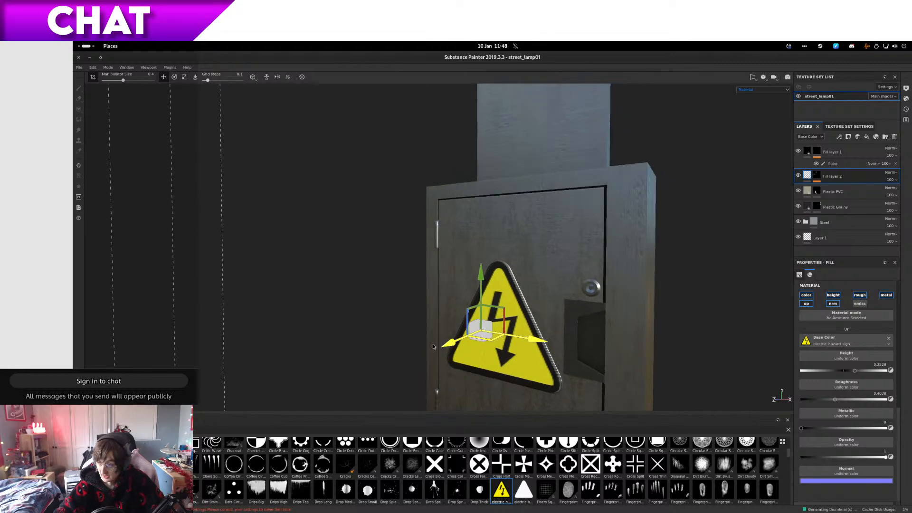
{"action": "middle_click_drag", "start_coordinate": [493, 347], "coordinate": [455, 316], "text": "alt"}
{"action": "left_click_drag", "start_coordinate": [466, 311], "coordinate": [582, 334], "text": "alt"}
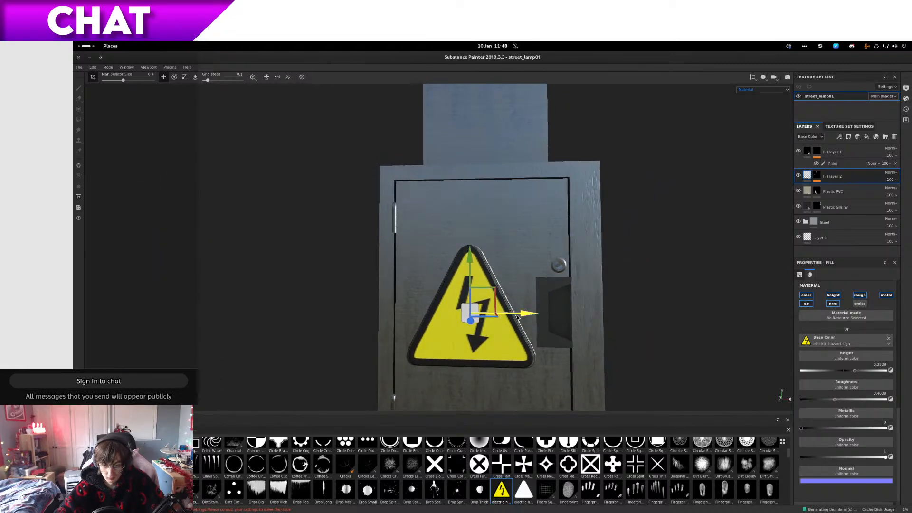
{"action": "left_click_drag", "start_coordinate": [526, 314], "coordinate": [511, 319]}
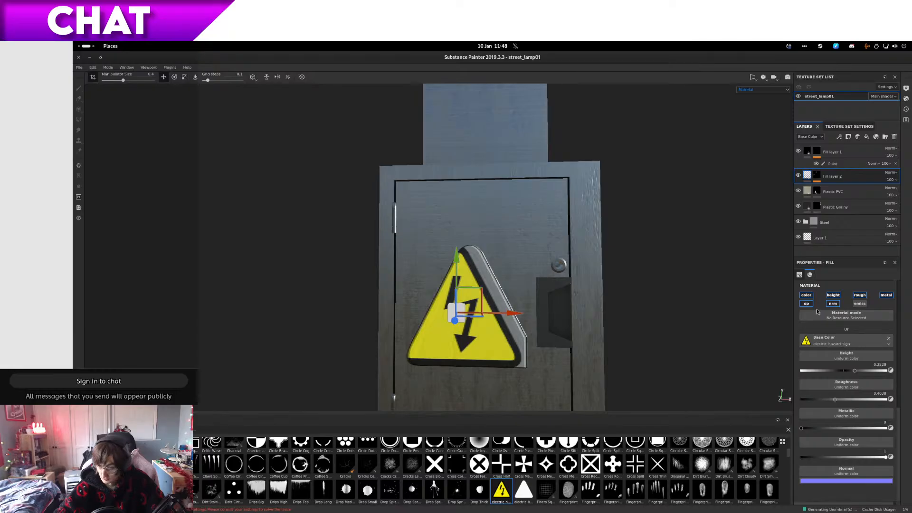
Step: Try to match the mask fill's Y projection offset to that of Fill layer 2
{"action": "scroll", "coordinate": [902, 378], "scroll_direction": "up", "scroll_amount": 6}
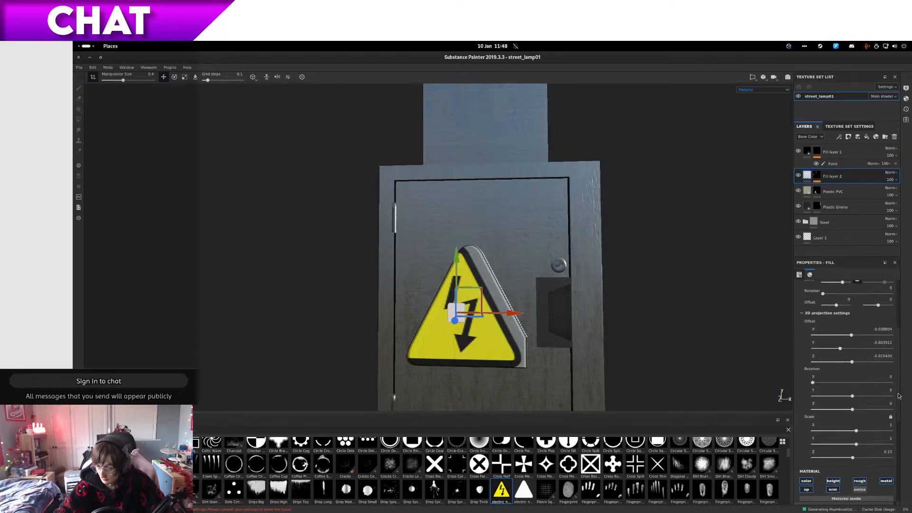
{"action": "left_click", "coordinate": [885, 363]}
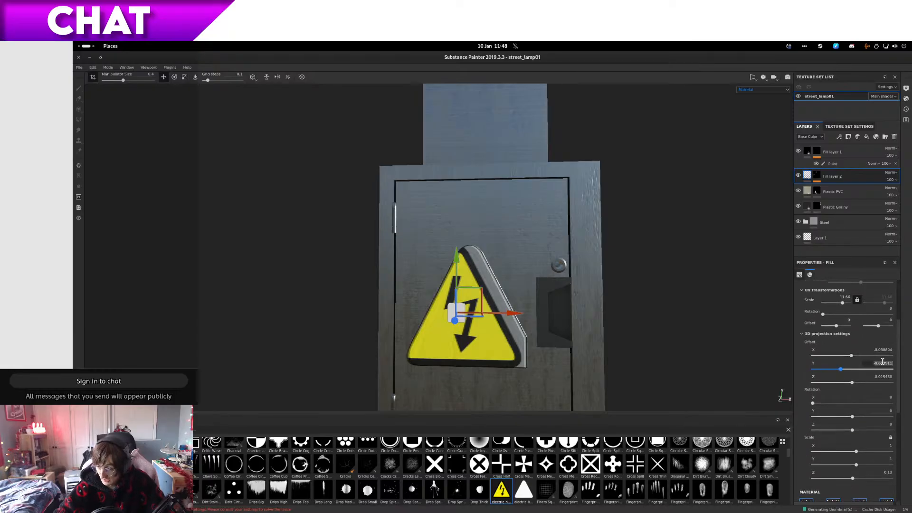
{"action": "left_click", "coordinate": [836, 192]}
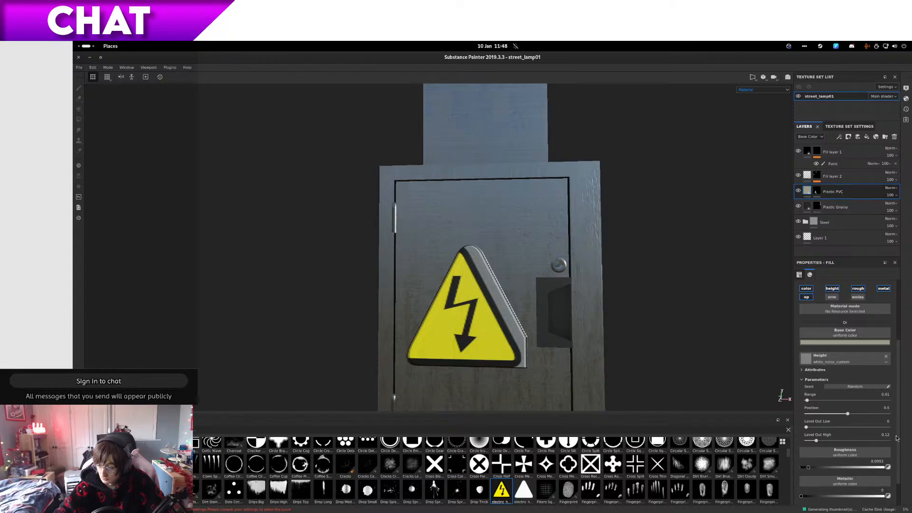
{"action": "left_click", "coordinate": [818, 176]}
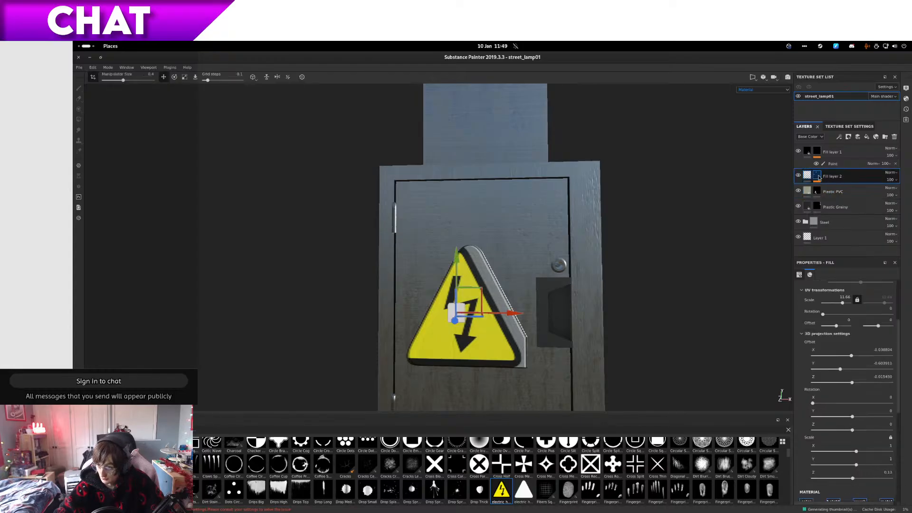
{"action": "left_click", "coordinate": [818, 177]}
{"action": "left_click", "coordinate": [832, 187]}
{"action": "left_click", "coordinate": [886, 364]}
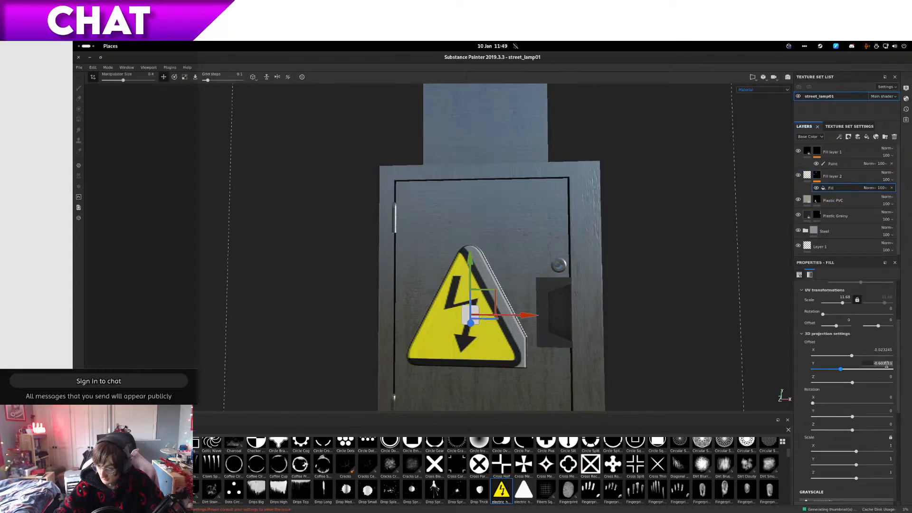
{"action": "left_click", "coordinate": [887, 363]}
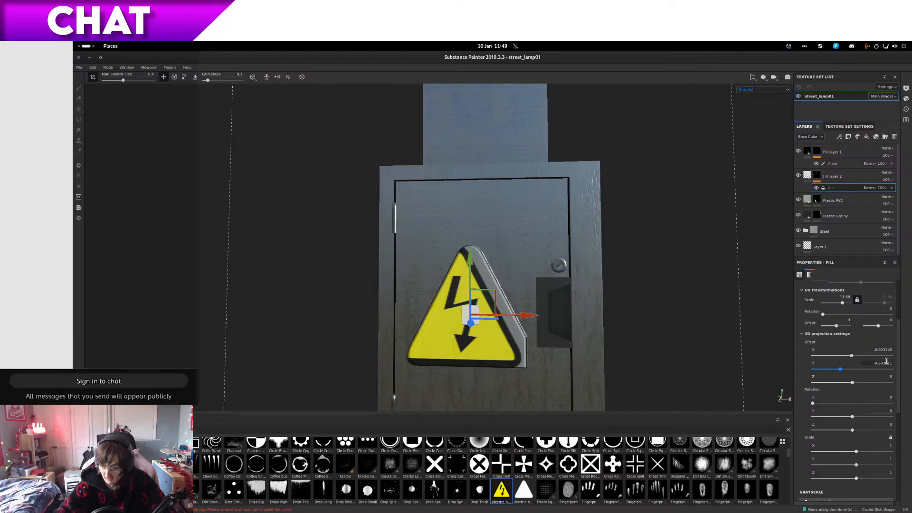
{"action": "double_click", "coordinate": [887, 362]}
{"action": "left_click", "coordinate": [887, 363]}
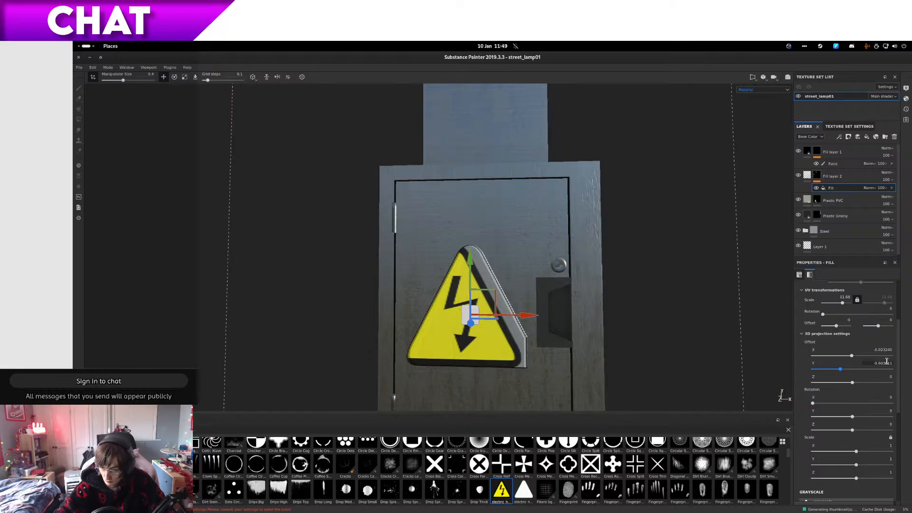
Step: Copy the X projection offset of Fill layer 2
{"action": "left_click", "coordinate": [839, 177]}
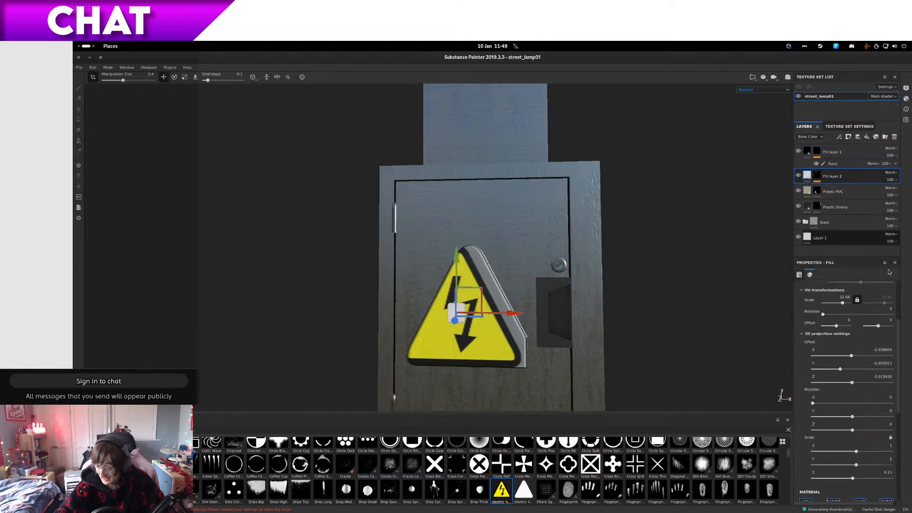
{"action": "left_click", "coordinate": [881, 350]}
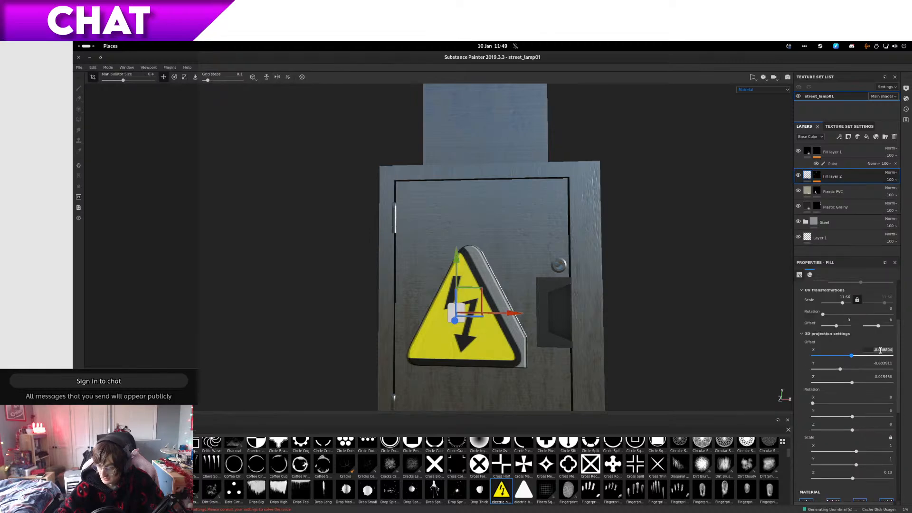
{"action": "key", "text": "1"}
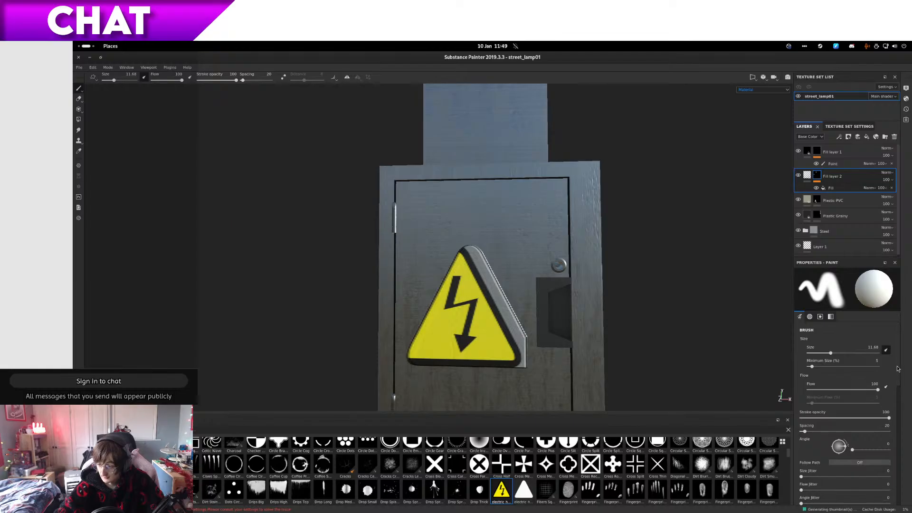
Step: Set the paint brush size to 1 with Fill layer 2's mask selected
{"action": "scroll", "coordinate": [895, 413], "scroll_direction": "down", "scroll_amount": 5}
{"action": "scroll", "coordinate": [895, 417], "scroll_direction": "down", "scroll_amount": 4}
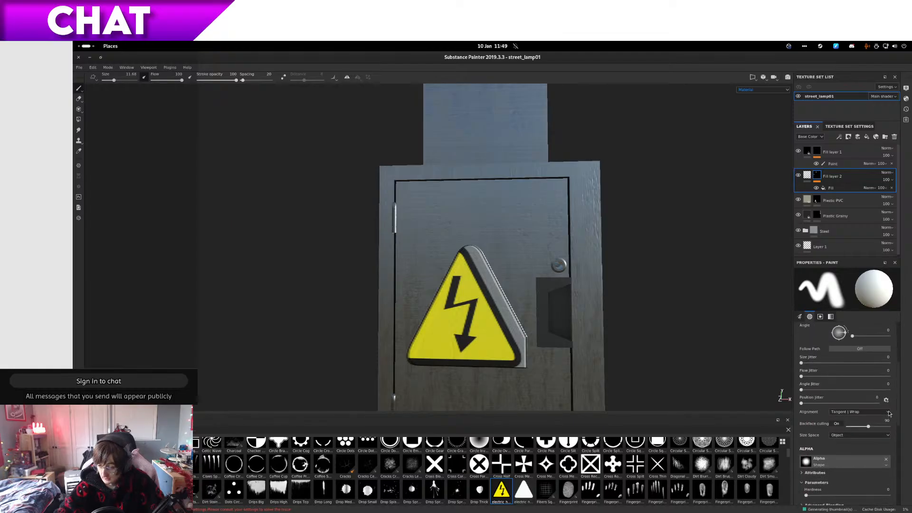
{"action": "scroll", "coordinate": [889, 439], "scroll_direction": "up", "scroll_amount": 9}
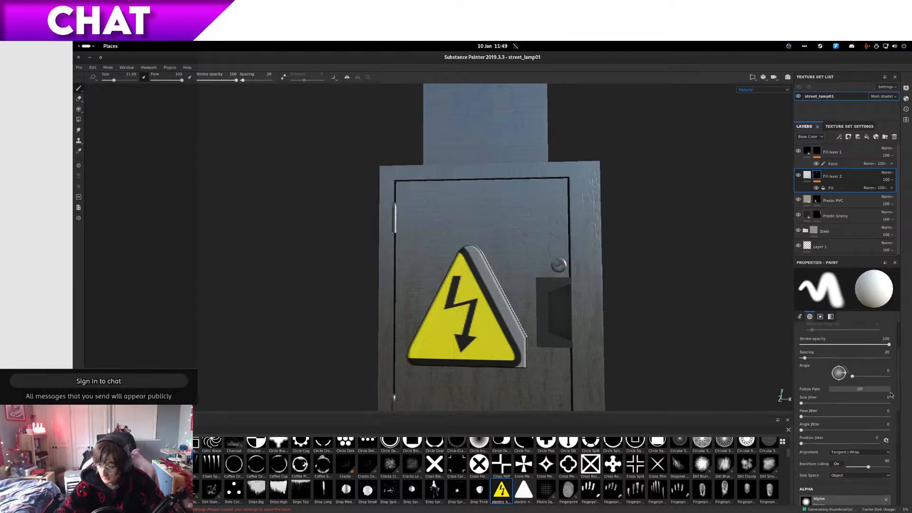
{"action": "left_click", "coordinate": [840, 186]}
{"action": "left_click", "coordinate": [840, 178]}
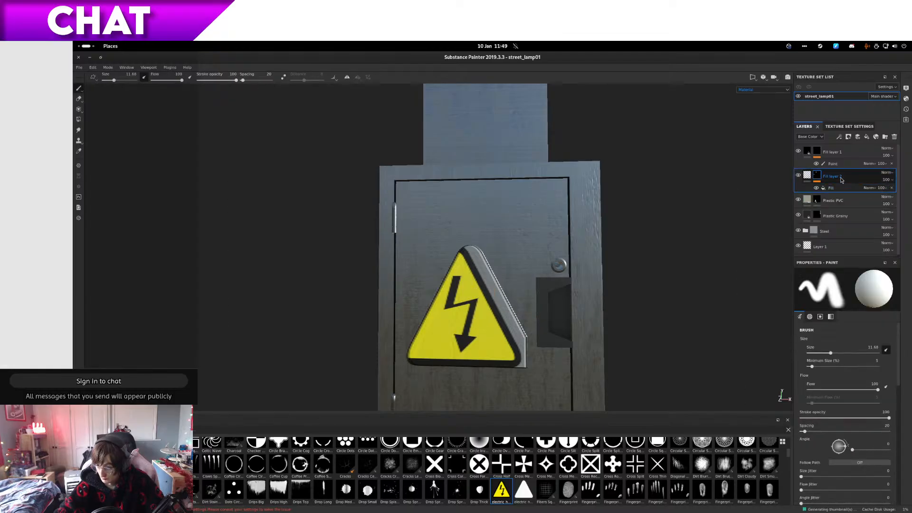
{"action": "double_click", "coordinate": [871, 347]}
{"action": "type", "text": "1"}
{"action": "key", "text": "Return"}
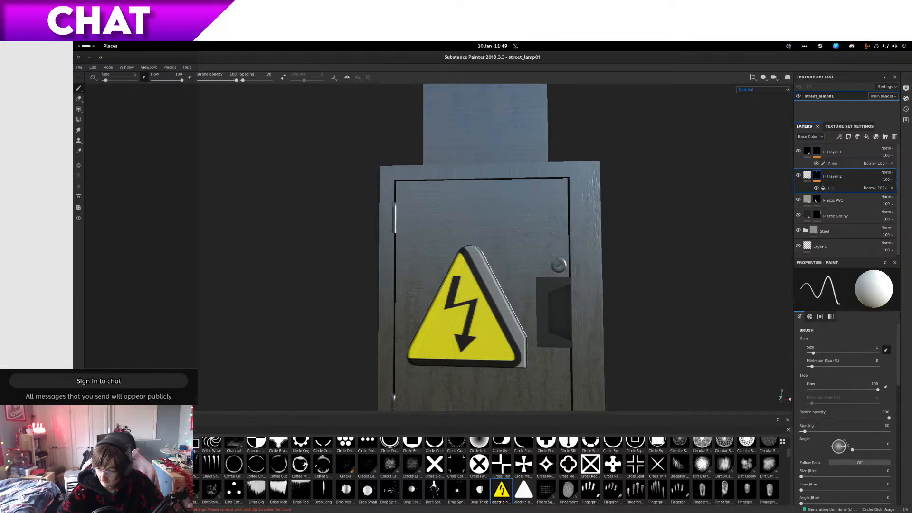
Step: Set the X projection offset of Fill layer 2's mask fill to -0.038804 so the mask lines up with the sign
{"action": "left_click", "coordinate": [836, 188]}
{"action": "key", "text": "Return"}
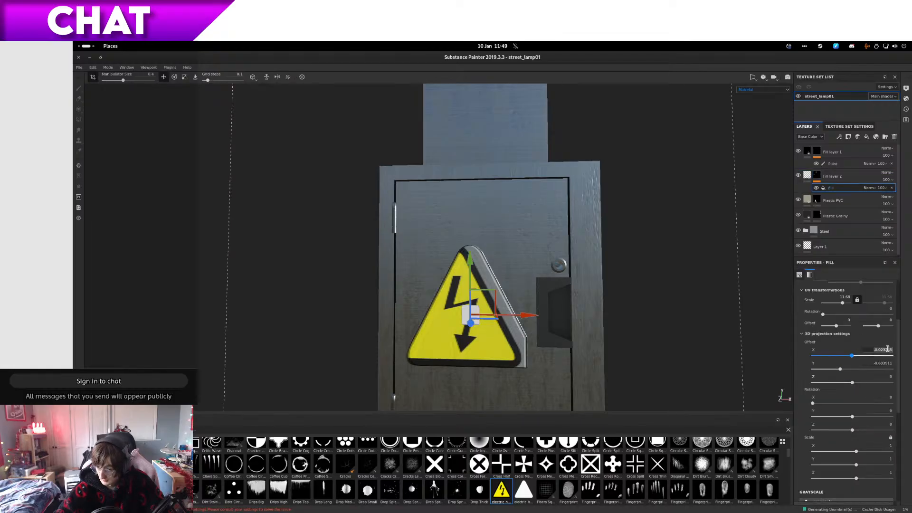
{"action": "scroll", "coordinate": [888, 350], "scroll_direction": "down", "scroll_amount": 2}
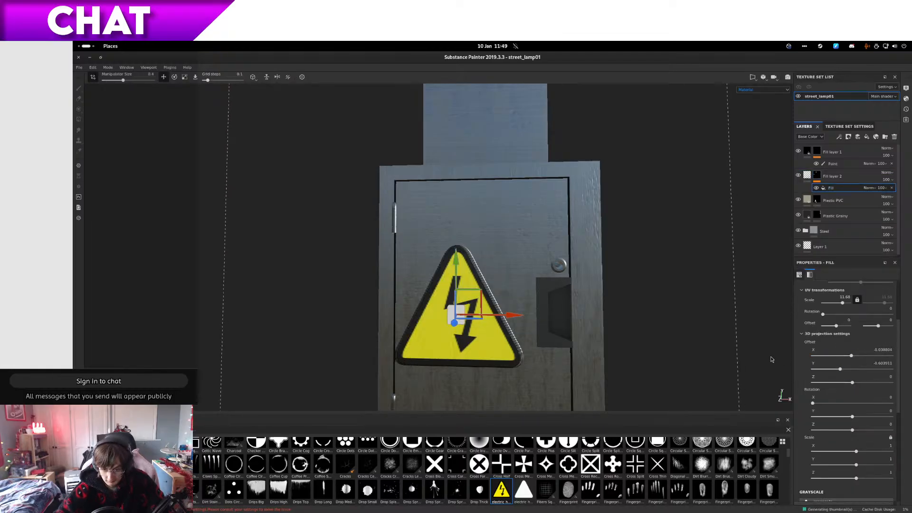
{"action": "scroll", "coordinate": [485, 348], "scroll_direction": "up", "scroll_amount": 5}
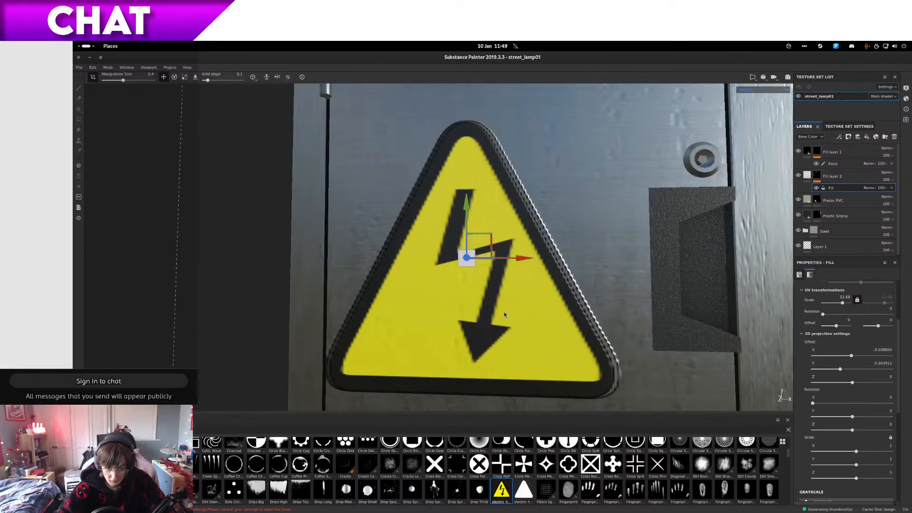
Step: Try shifting Fill layer 2's mask fill along X, then restore its X projection offset to -0.038804
{"action": "left_click_drag", "start_coordinate": [503, 258], "coordinate": [524, 263]}
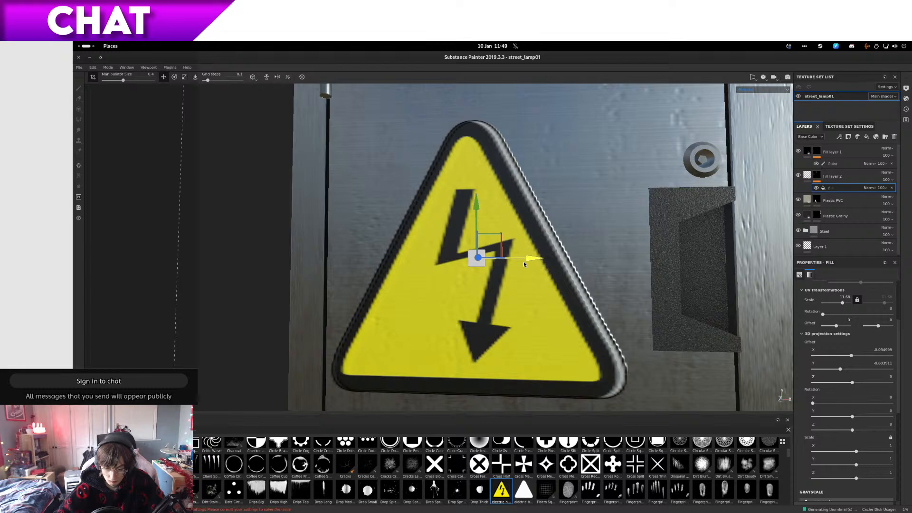
{"action": "scroll", "coordinate": [524, 263], "scroll_direction": "down", "scroll_amount": 6}
{"action": "scroll", "coordinate": [526, 262], "scroll_direction": "up", "scroll_amount": 4}
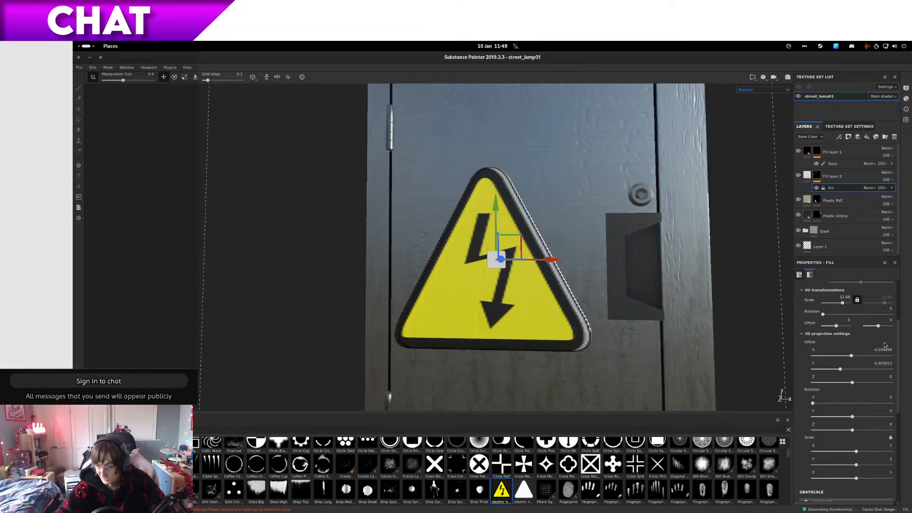
{"action": "left_click_drag", "start_coordinate": [885, 345], "coordinate": [877, 349]}
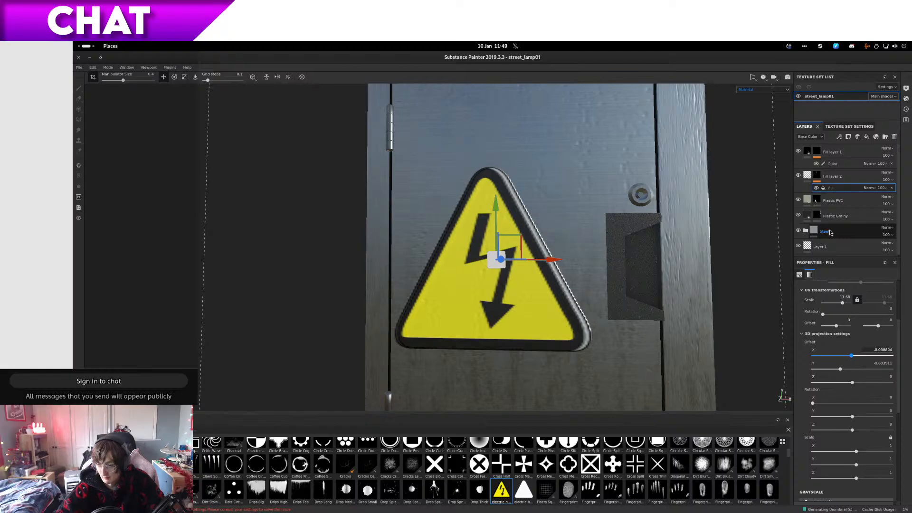
Step: Compare Fill layer 2's projection values with its mask fill and nudge the layer's X offset to about -0.0381
{"action": "left_click", "coordinate": [829, 176]}
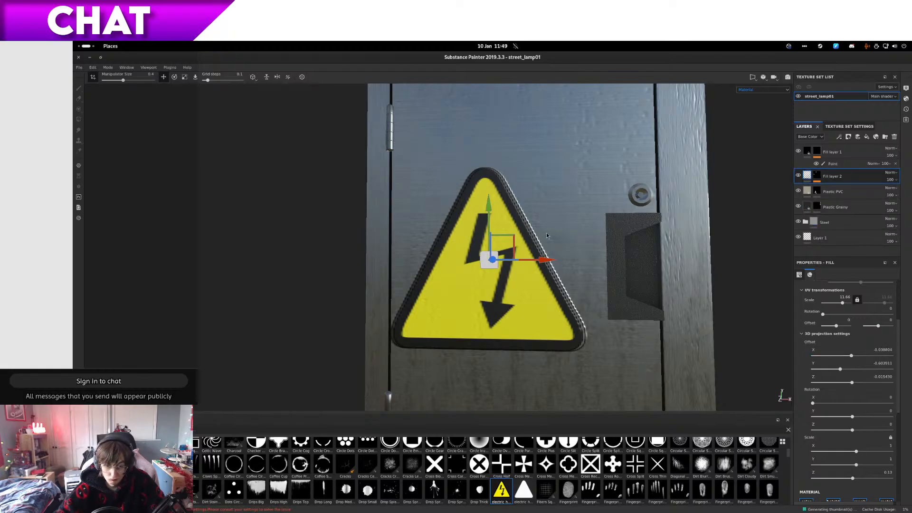
{"action": "scroll", "coordinate": [523, 260], "scroll_direction": "up", "scroll_amount": 2}
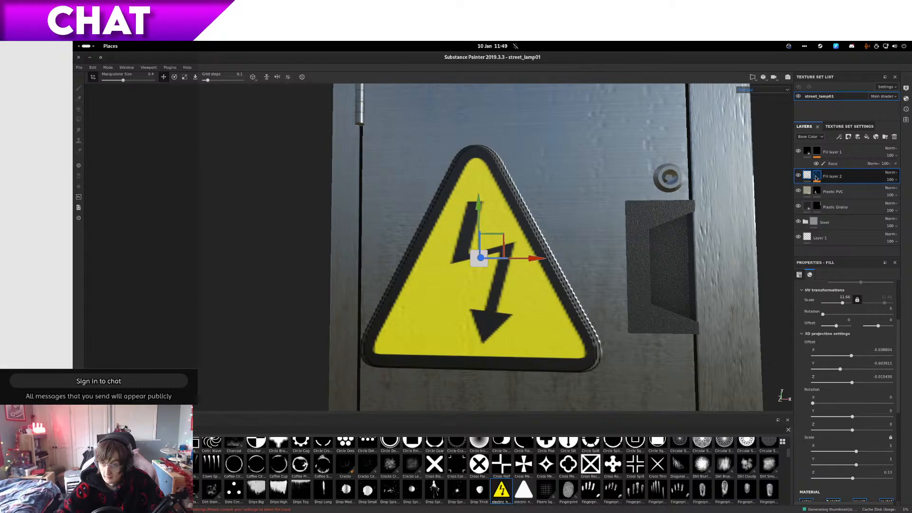
{"action": "left_click", "coordinate": [818, 177]}
{"action": "left_click", "coordinate": [831, 187]}
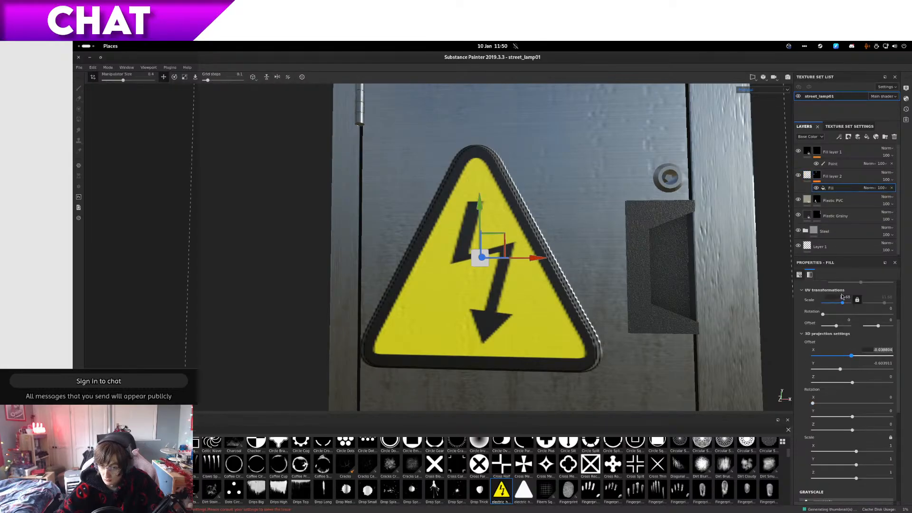
{"action": "left_click", "coordinate": [850, 177]}
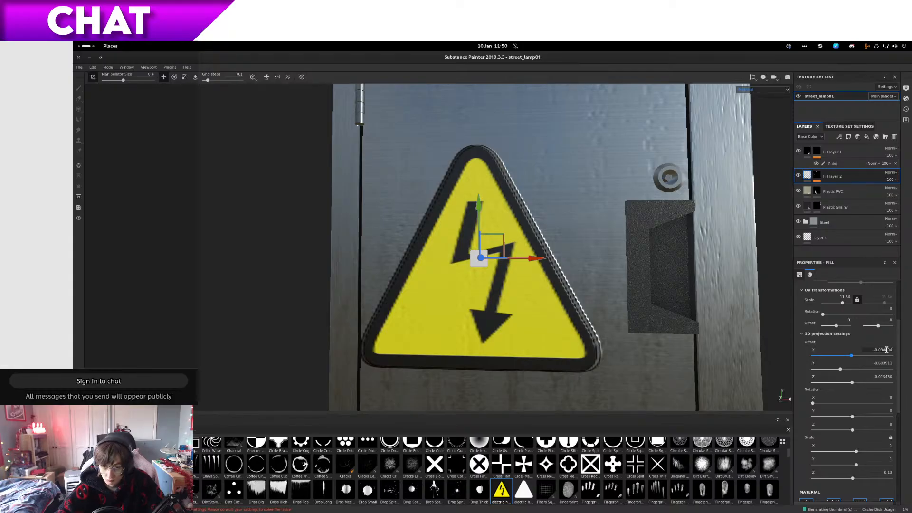
{"action": "left_click_drag", "start_coordinate": [531, 258], "coordinate": [535, 260]}
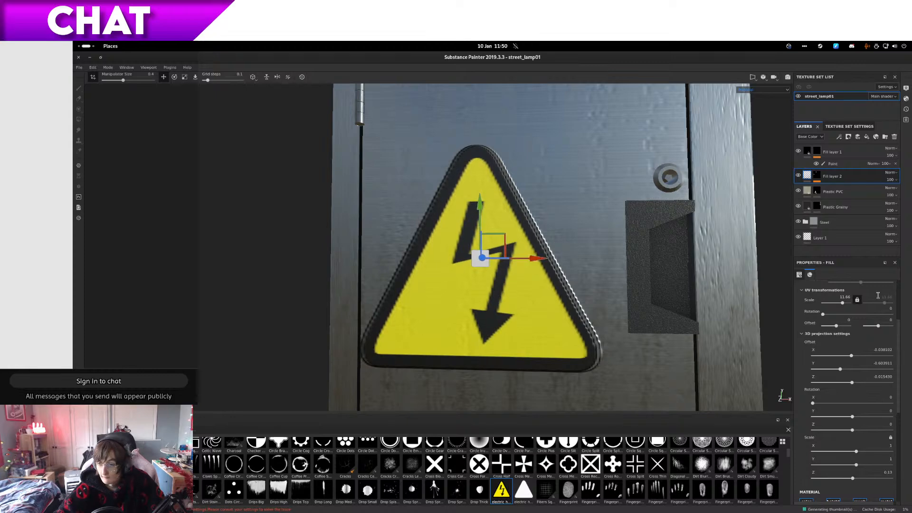
Step: Try UV scales of 11.5, 11.7 and slightly higher on Fill layer 2's mask fill
{"action": "left_click", "coordinate": [817, 175]}
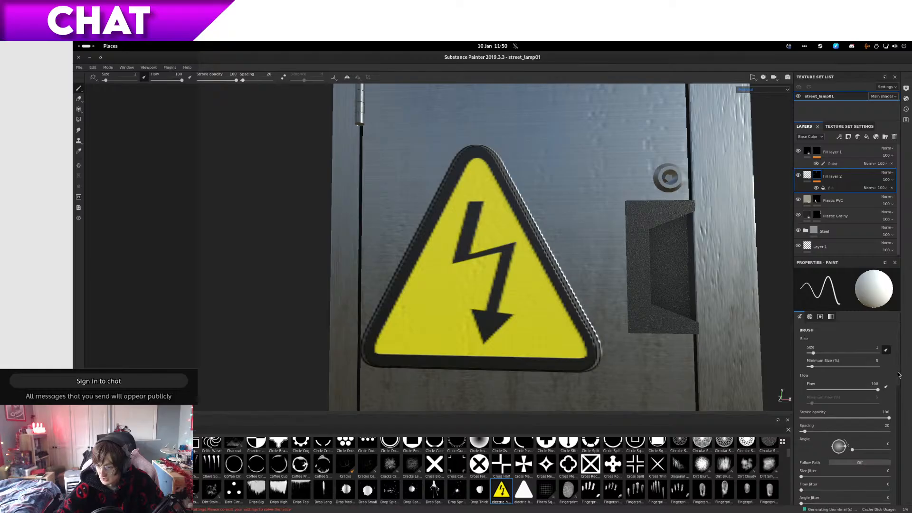
{"action": "left_click", "coordinate": [841, 190]}
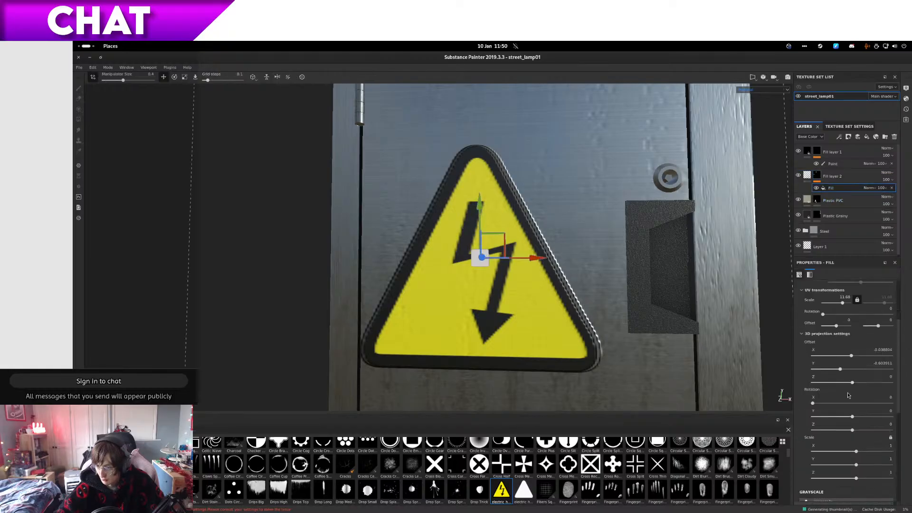
{"action": "left_click", "coordinate": [839, 296]}
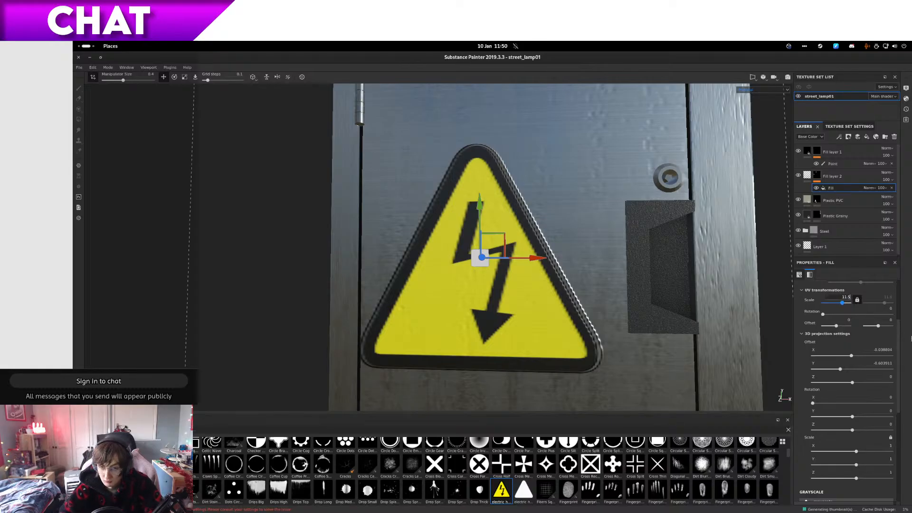
{"action": "key", "text": "Return"}
{"action": "left_click", "coordinate": [849, 297]}
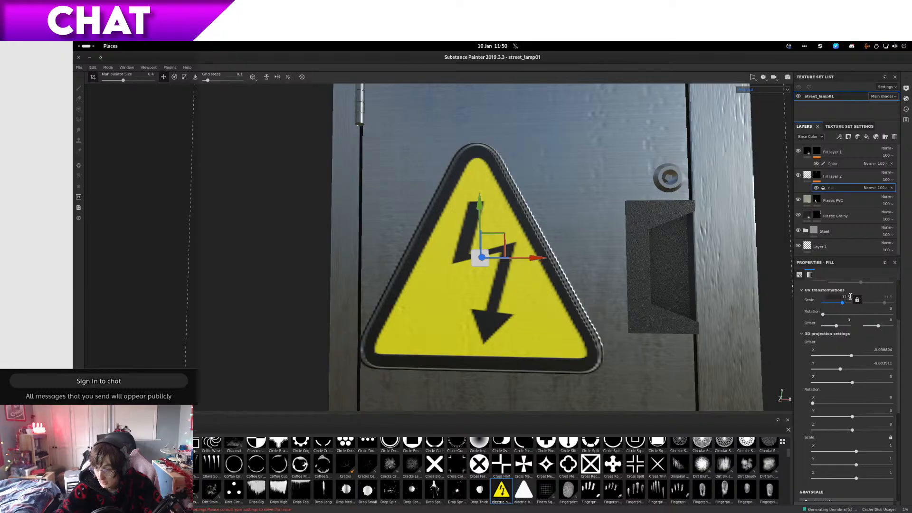
{"action": "key", "text": "Return"}
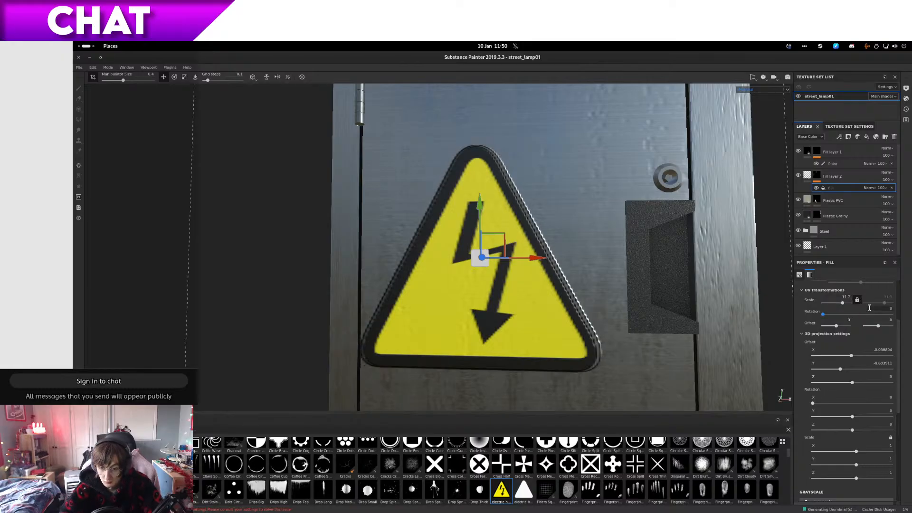
{"action": "left_click", "coordinate": [849, 297]}
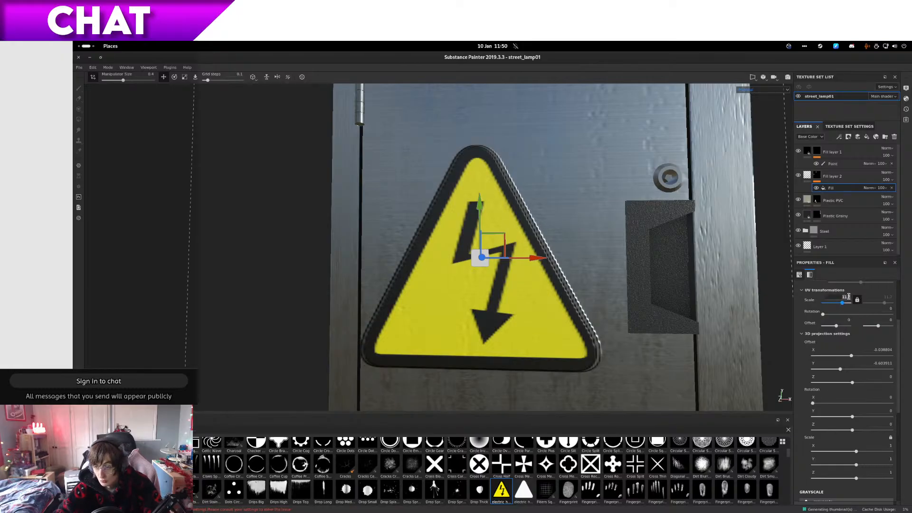
{"action": "key", "text": "Return"}
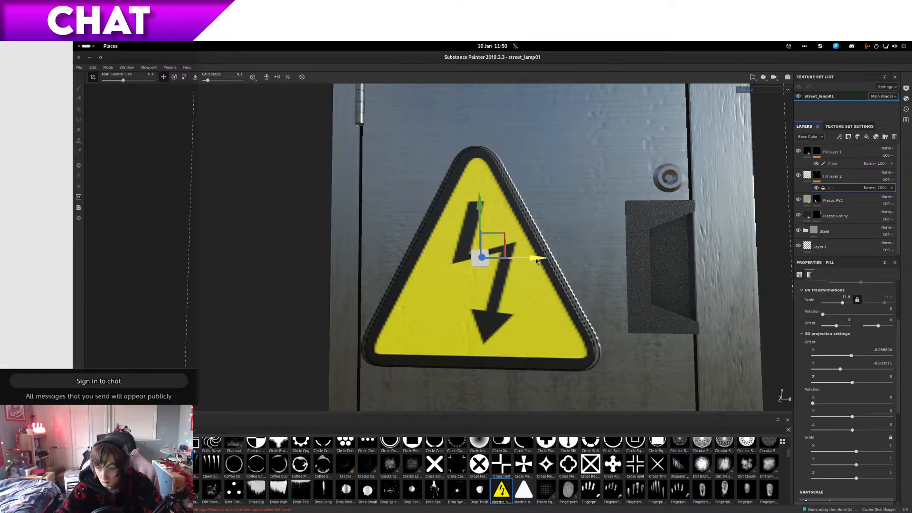
Step: Nudge the mask fill along X to an offset of about -0.0391 and set its UV scale to 12
{"action": "left_click_drag", "start_coordinate": [536, 258], "coordinate": [535, 262]}
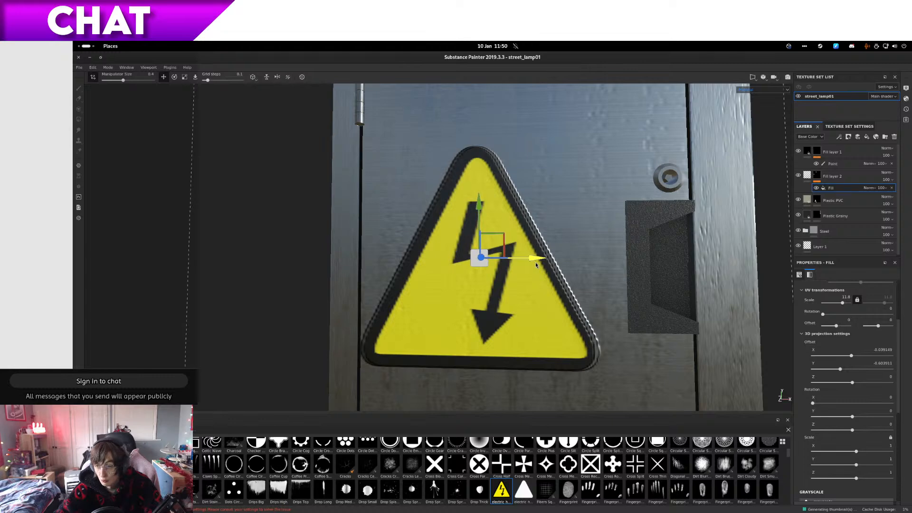
{"action": "left_click_drag", "start_coordinate": [844, 303], "coordinate": [841, 304]}
{"action": "left_click", "coordinate": [843, 297]}
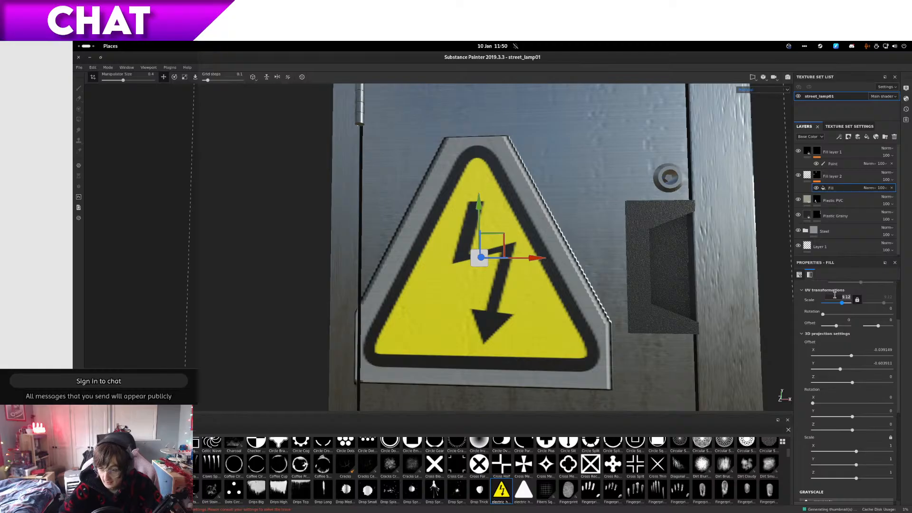
{"action": "type", "text": "12"}
{"action": "key", "text": "Return"}
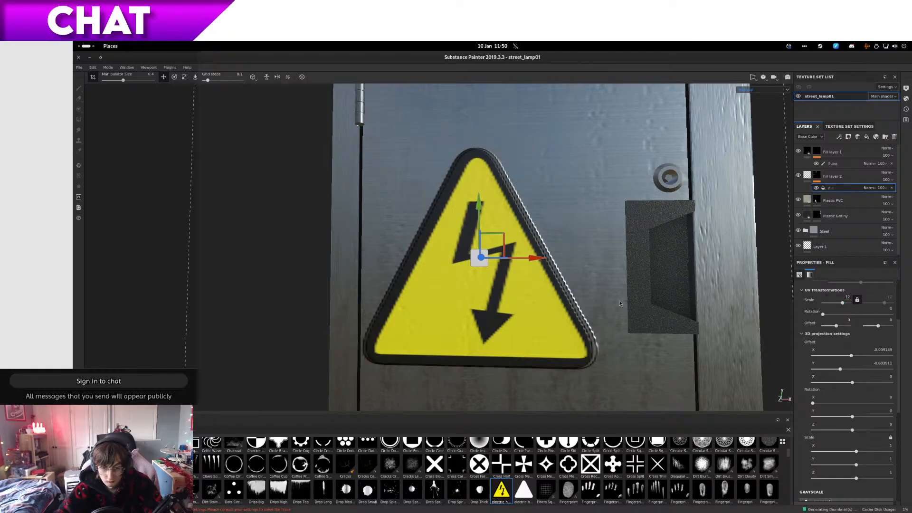
Step: Shift Fill layer 2's sign image along X to an offset of about -0.0404 to centre it in the mask
{"action": "left_click", "coordinate": [807, 175]}
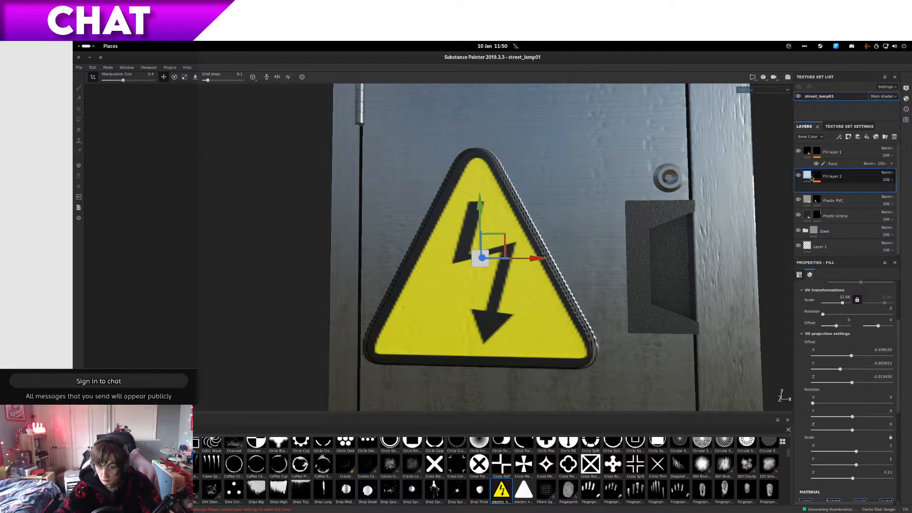
{"action": "right_click", "coordinate": [591, 325]}
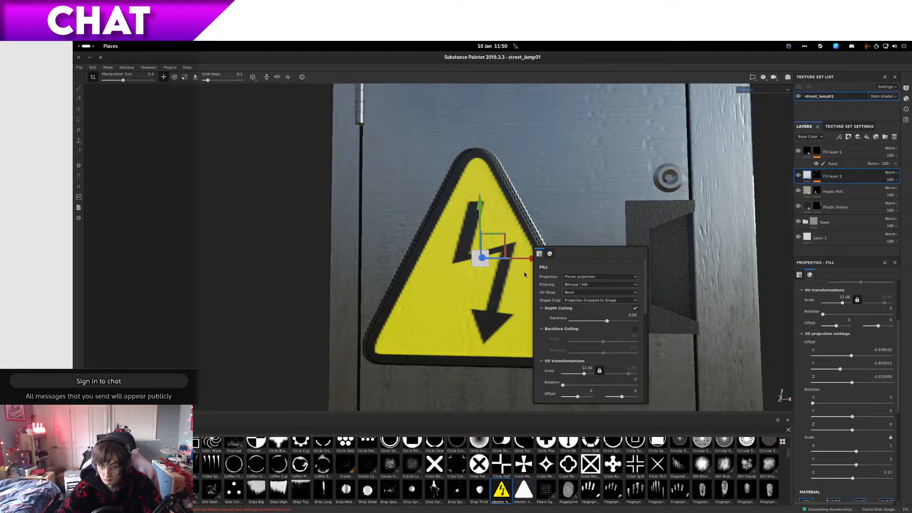
{"action": "left_click", "coordinate": [586, 224]}
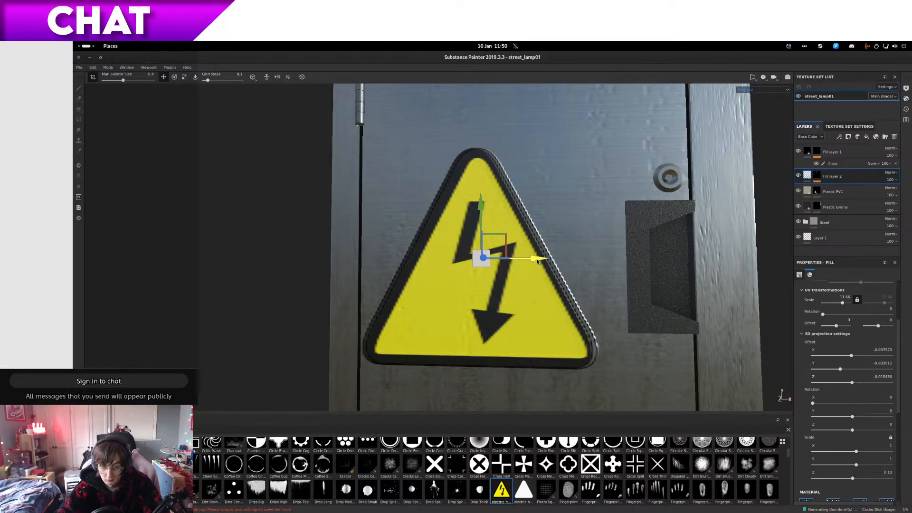
{"action": "left_click_drag", "start_coordinate": [535, 258], "coordinate": [533, 262]}
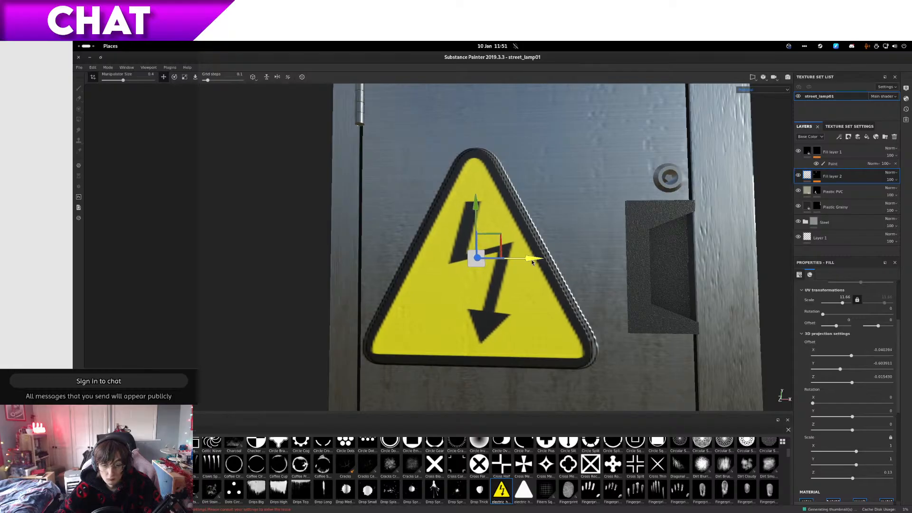
Step: Copy Fill layer 2's X projection offset of -0.040394 to its mask fill
{"action": "left_click", "coordinate": [883, 350]}
{"action": "left_click", "coordinate": [809, 174]}
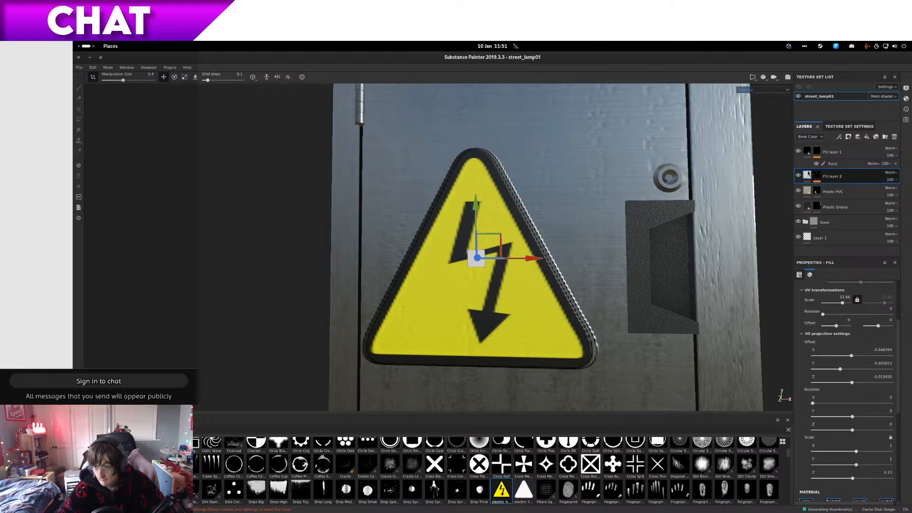
{"action": "left_click", "coordinate": [817, 176]}
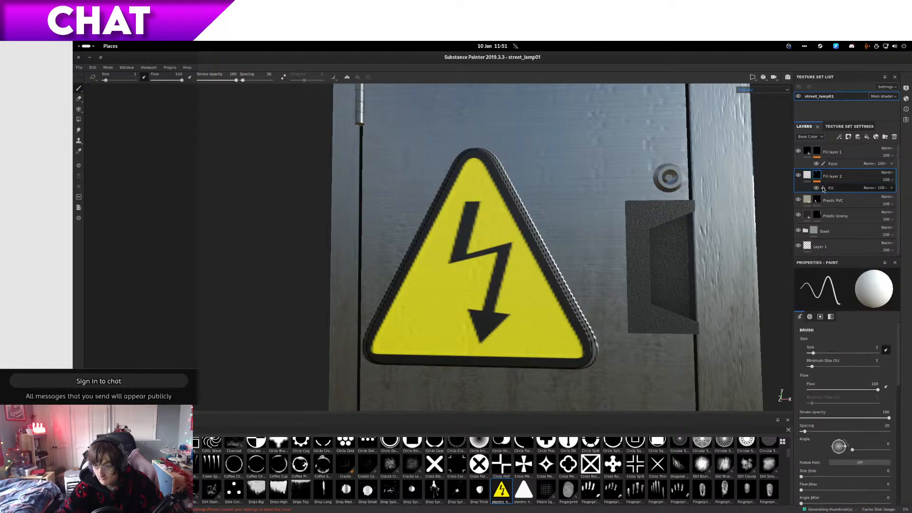
{"action": "left_click", "coordinate": [830, 188]}
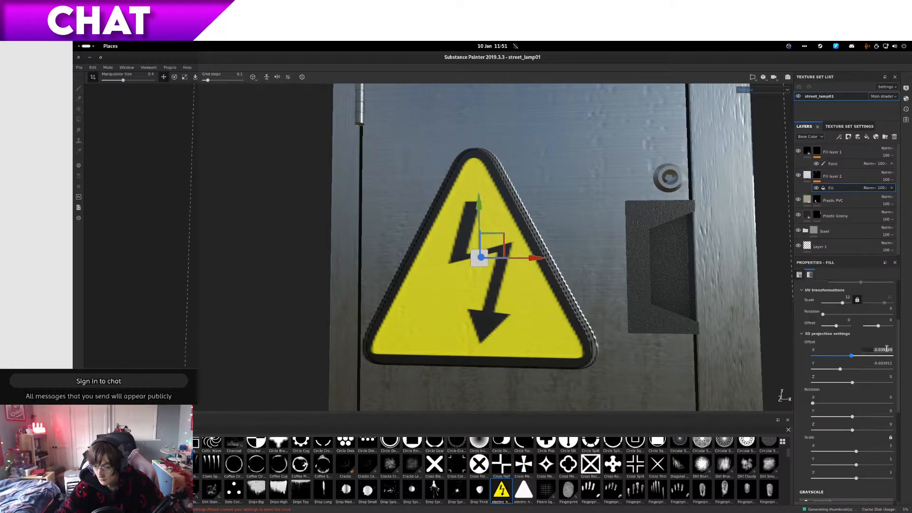
Step: Examine the hazard sign on the cabinet door from a distance and close up, with Fill layer 1 selected to hide the projection gizmo
{"action": "left_click_drag", "start_coordinate": [651, 335], "coordinate": [340, 336], "text": "alt"}
{"action": "scroll", "coordinate": [480, 313], "scroll_direction": "down", "scroll_amount": 6}
{"action": "left_click_drag", "start_coordinate": [520, 304], "coordinate": [355, 300], "text": "alt"}
{"action": "scroll", "coordinate": [503, 318], "scroll_direction": "down", "scroll_amount": 3}
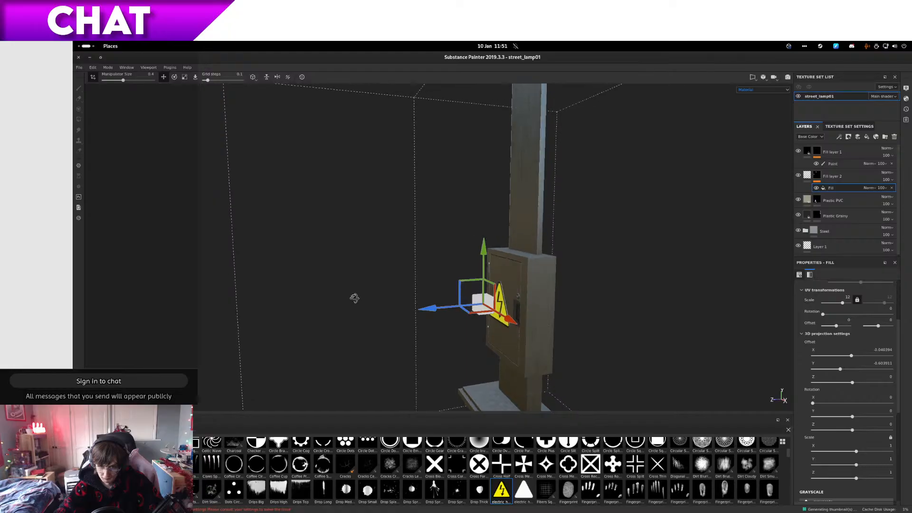
{"action": "scroll", "coordinate": [518, 319], "scroll_direction": "down", "scroll_amount": 4}
{"action": "left_click_drag", "start_coordinate": [518, 320], "coordinate": [492, 323], "text": "alt"}
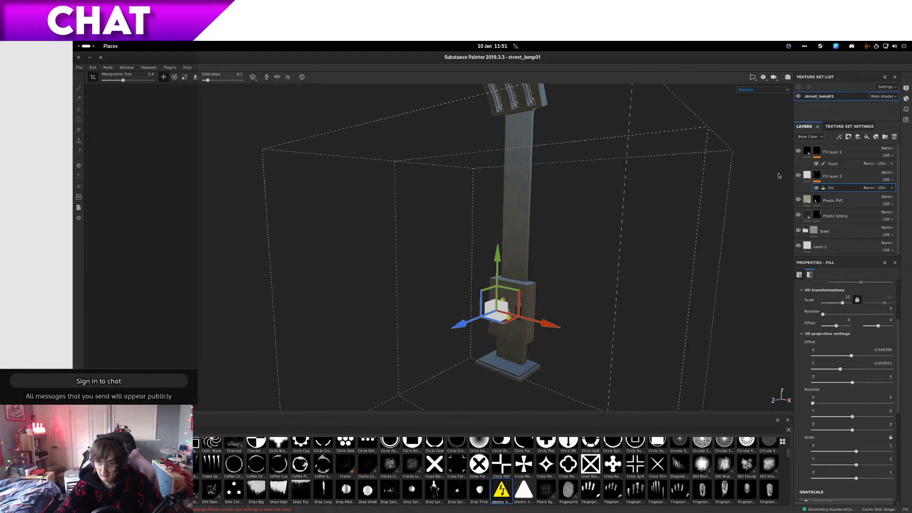
{"action": "left_click", "coordinate": [806, 154]}
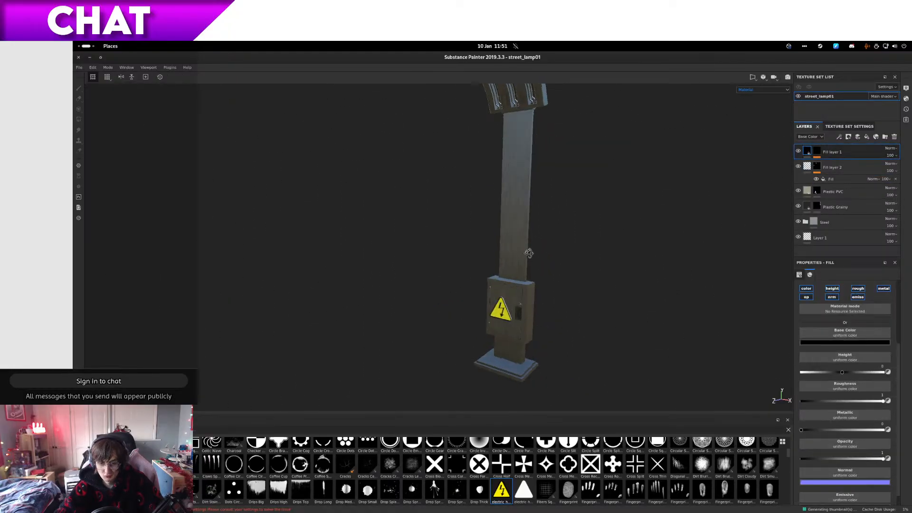
{"action": "scroll", "coordinate": [578, 245], "scroll_direction": "down", "scroll_amount": 3}
{"action": "mouse_move", "coordinate": [528, 252]}
{"action": "left_mouse_down", "text": "alt"}
{"action": "mouse_move", "coordinate": [578, 244]}
{"action": "mouse_move", "coordinate": [473, 240]}
{"action": "mouse_move", "coordinate": [528, 260]}
{"action": "left_mouse_up", "text": "alt"}
{"action": "scroll", "coordinate": [528, 260], "scroll_direction": "up", "scroll_amount": 3}
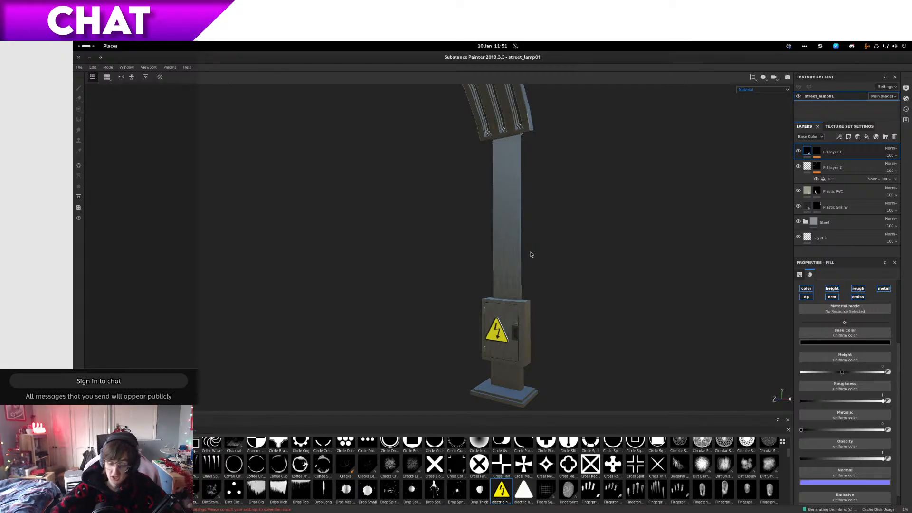
{"action": "scroll", "coordinate": [487, 385], "scroll_direction": "up", "scroll_amount": 6}
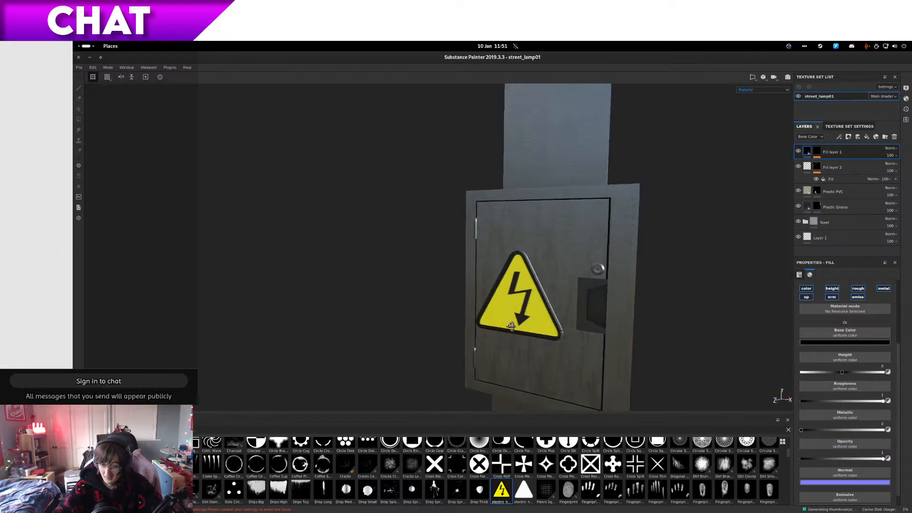
{"action": "left_click_drag", "start_coordinate": [511, 327], "coordinate": [529, 327], "text": "alt"}
{"action": "middle_click_drag", "start_coordinate": [535, 326], "coordinate": [495, 307], "text": "alt"}
{"action": "scroll", "coordinate": [495, 307], "scroll_direction": "down", "scroll_amount": 1}
{"action": "scroll", "coordinate": [497, 307], "scroll_direction": "up", "scroll_amount": 4}
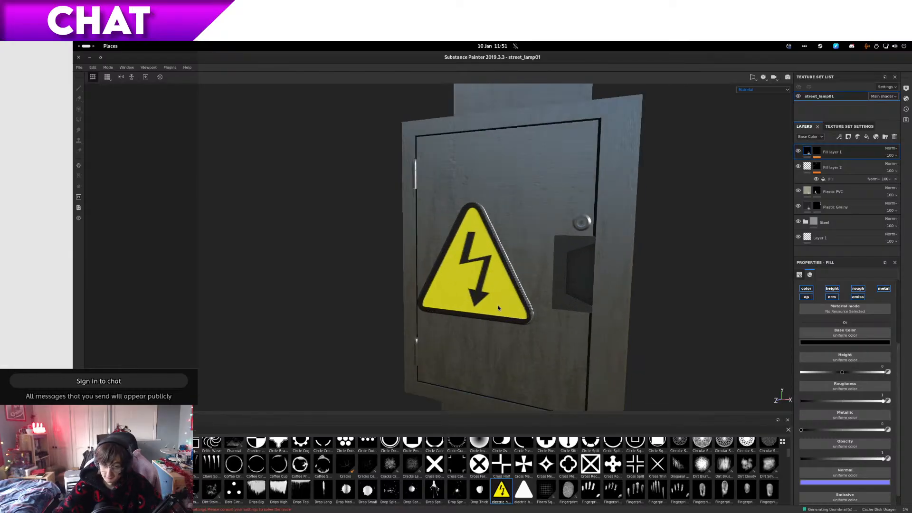
Step: Switch to Firefox, browse Epidemic Sound's Hopeful and Cinematic classical tracks, and try playing music before reloading the page
{"action": "key", "text": "ctrl+alt+Left"}
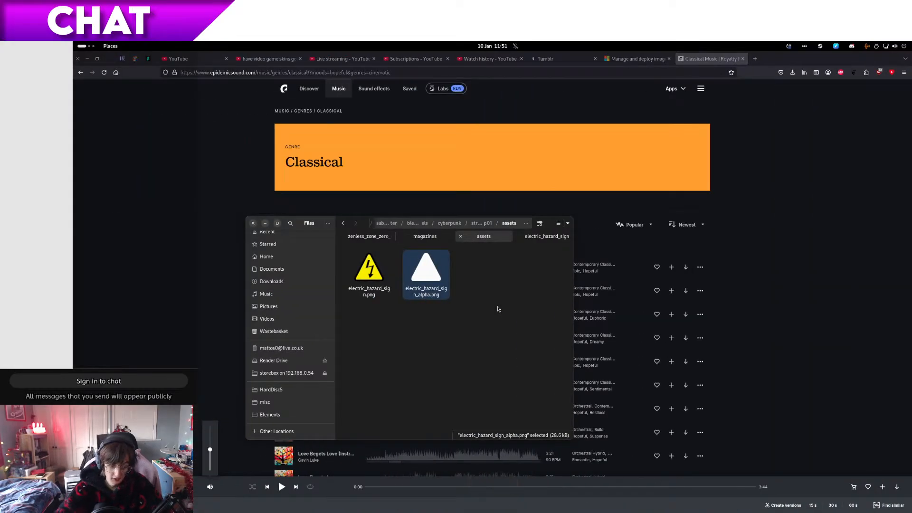
{"action": "left_click", "coordinate": [243, 348]}
{"action": "scroll", "coordinate": [245, 348], "scroll_direction": "down", "scroll_amount": 13}
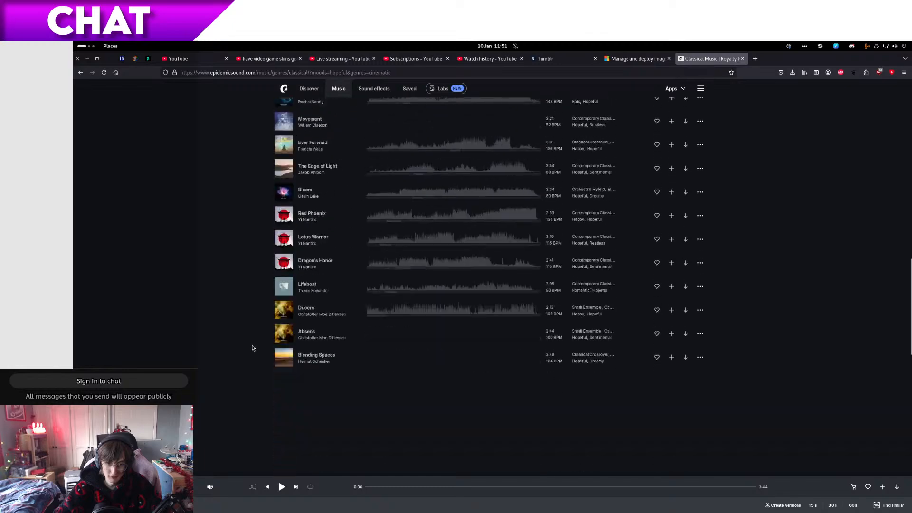
{"action": "scroll", "coordinate": [252, 348], "scroll_direction": "down", "scroll_amount": 10}
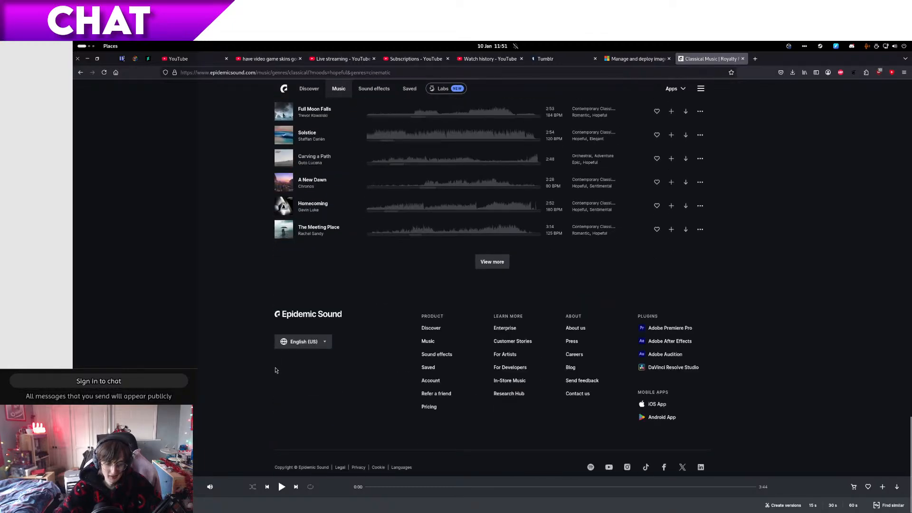
{"action": "scroll", "coordinate": [325, 409], "scroll_direction": "up", "scroll_amount": 20}
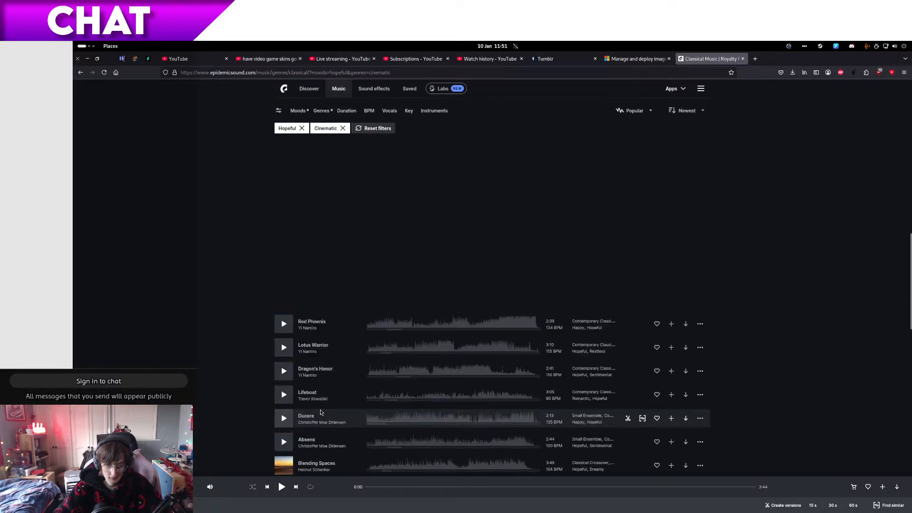
{"action": "scroll", "coordinate": [285, 387], "scroll_direction": "down", "scroll_amount": 3}
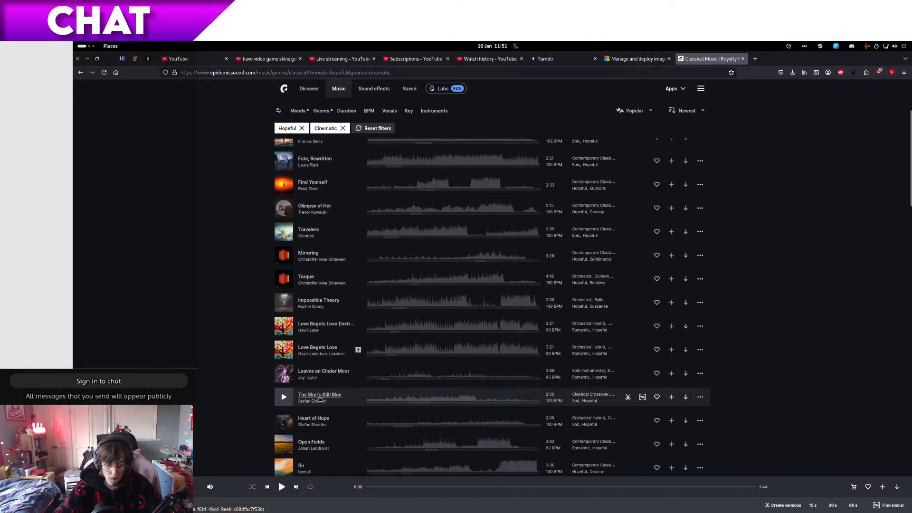
{"action": "left_click", "coordinate": [281, 487]}
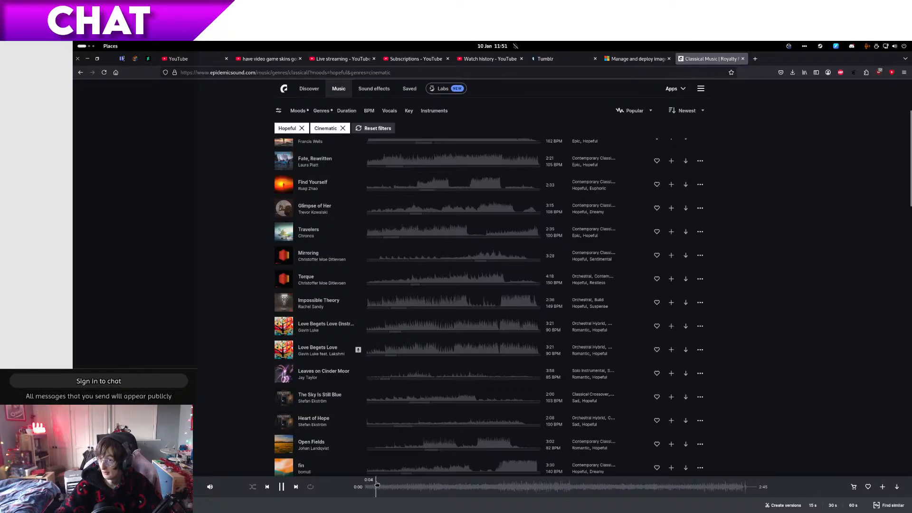
{"action": "key", "text": "F5"}
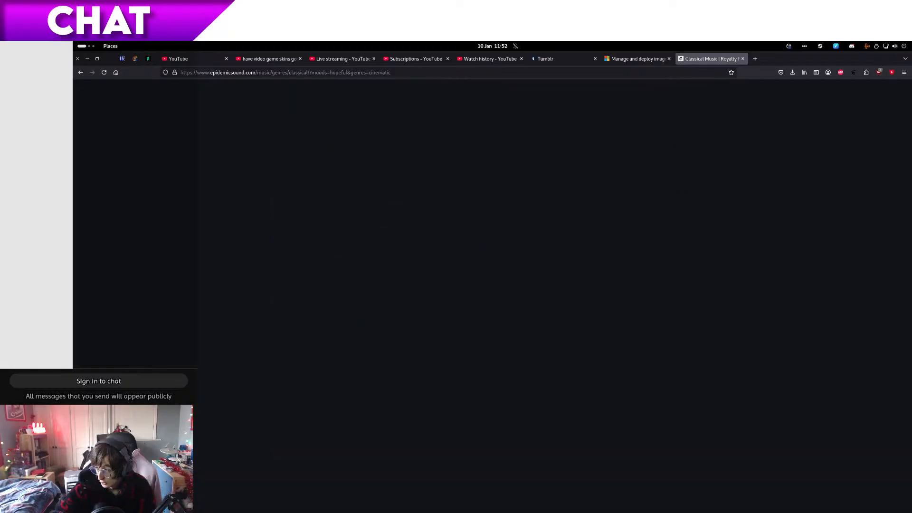
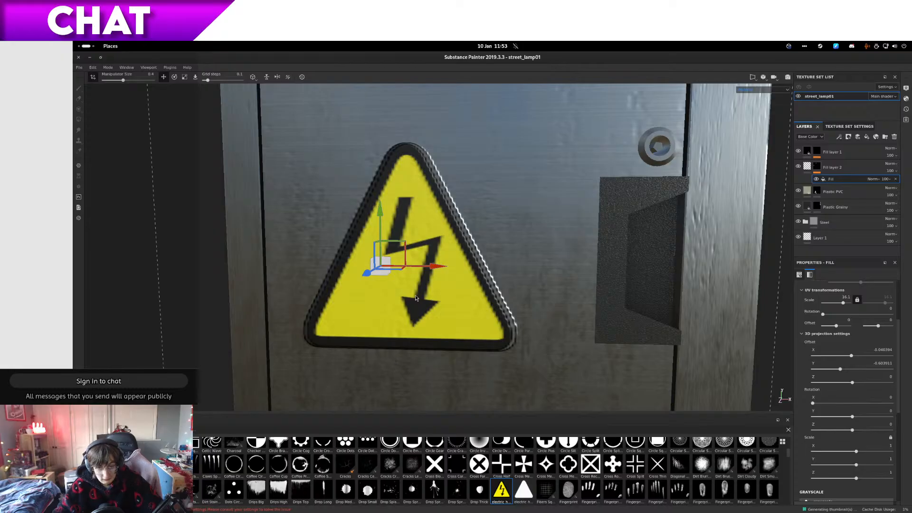
Step: Select Fill layer 2's content and inspect the hazard sign on the cabinet door up close and from a distance
{"action": "left_click", "coordinate": [817, 168]}
{"action": "left_click", "coordinate": [807, 166]}
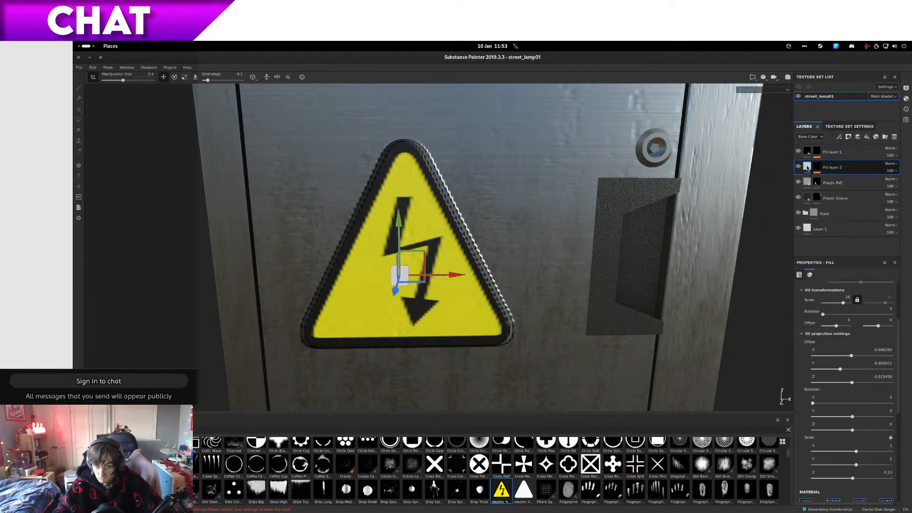
{"action": "left_click_drag", "start_coordinate": [371, 290], "coordinate": [630, 228], "text": "alt"}
{"action": "scroll", "coordinate": [630, 227], "scroll_direction": "down", "scroll_amount": 10}
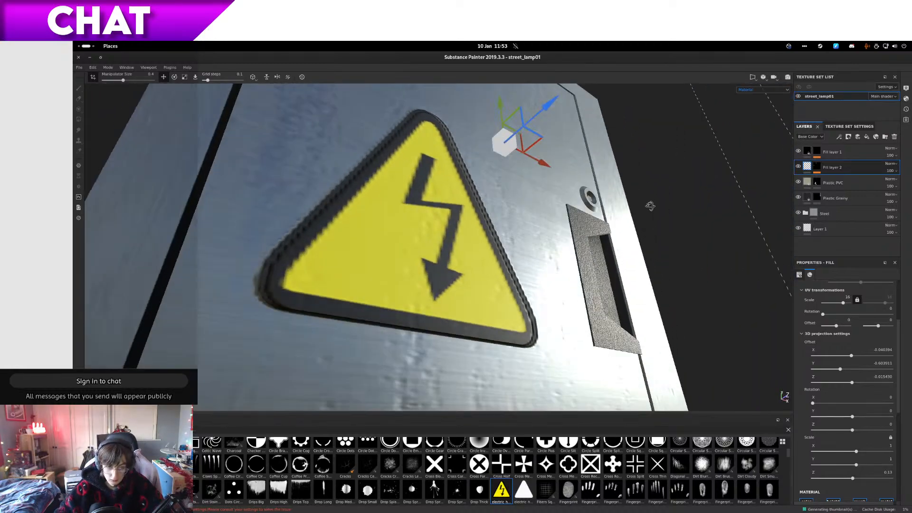
{"action": "scroll", "coordinate": [603, 298], "scroll_direction": "down", "scroll_amount": 5}
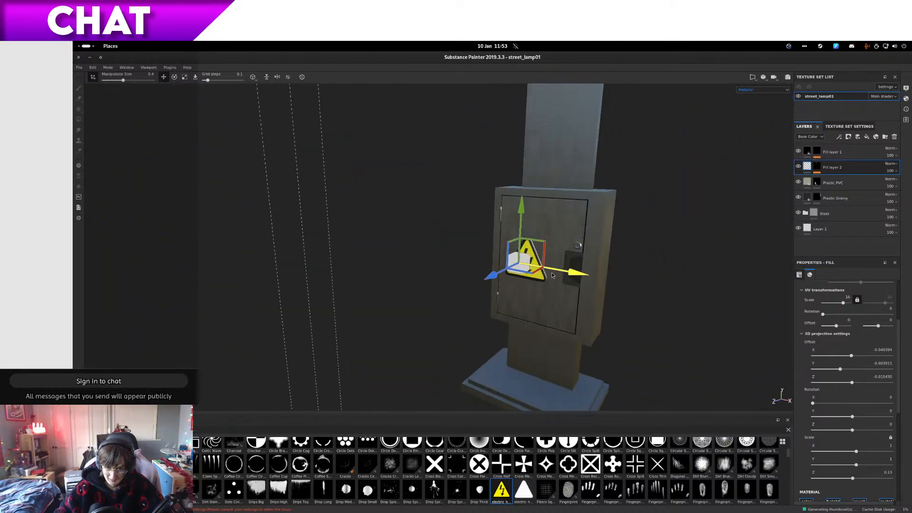
{"action": "left_click_drag", "start_coordinate": [603, 298], "coordinate": [564, 276], "text": "alt"}
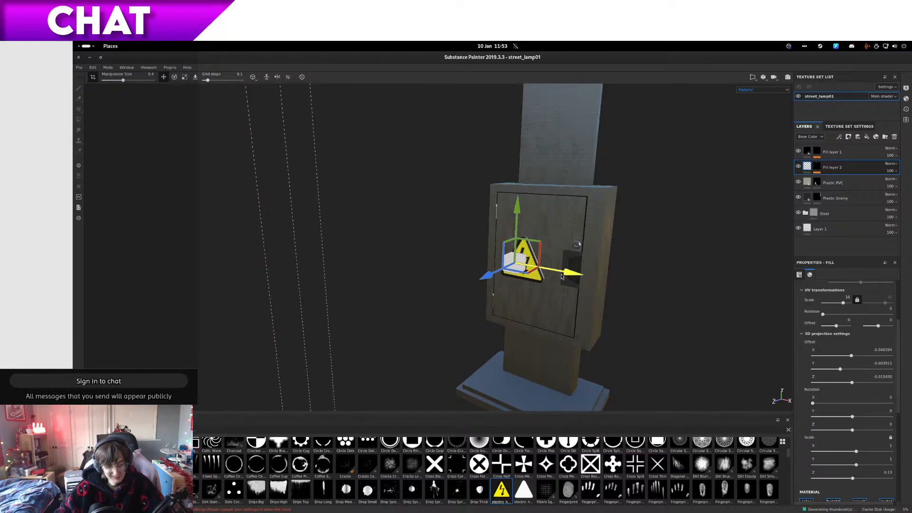
{"action": "left_click_drag", "start_coordinate": [562, 276], "coordinate": [639, 261], "text": "alt"}
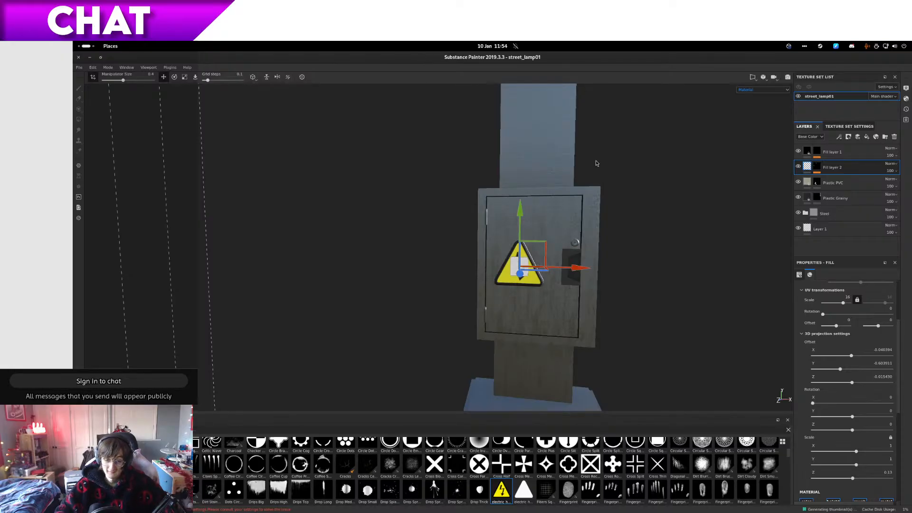
Step: Switch to Files and go back from the assets folder to the modelsrc cyberpunk folder
{"action": "key", "text": "alt+Tab"}
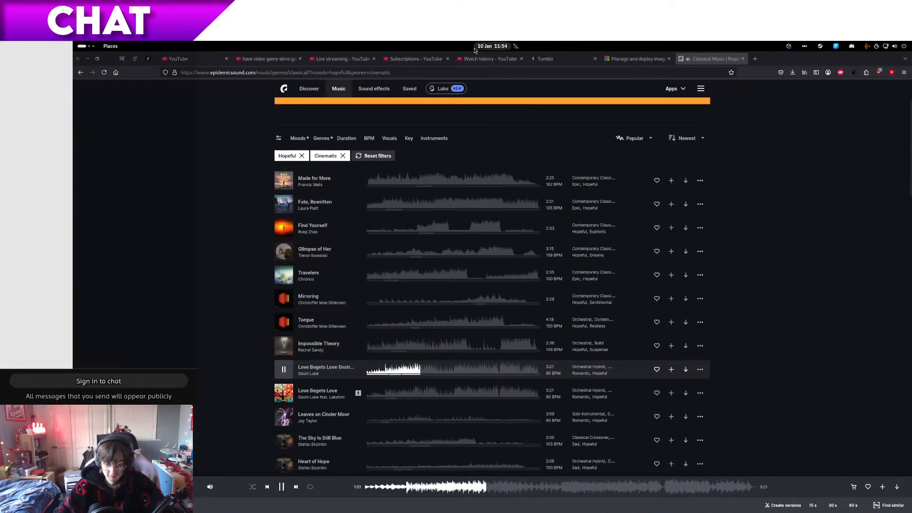
{"action": "key", "text": "alt+Tab"}
{"action": "key", "text": "alt+Tab"}
{"action": "key", "text": "alt+Tab"}
{"action": "key", "text": "alt+Tab"}
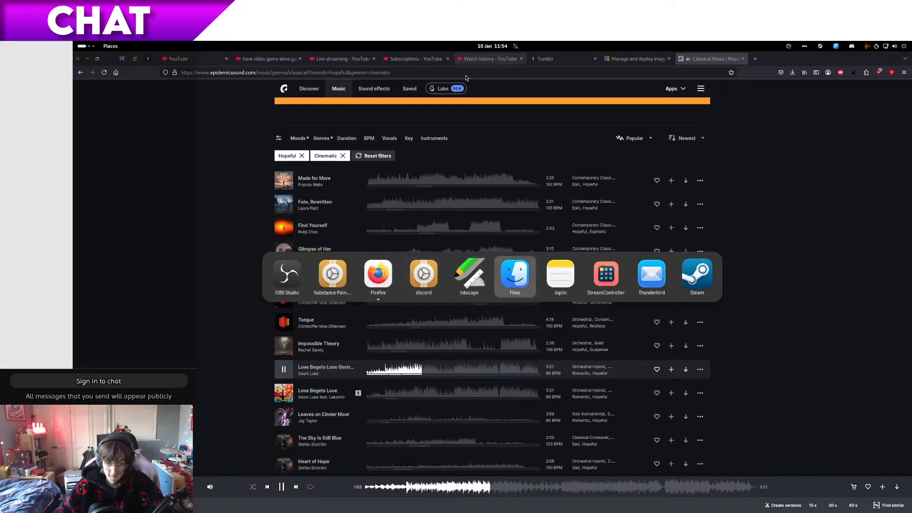
{"action": "key", "text": "alt+Up"}
{"action": "key", "text": "alt+Up"}
{"action": "key", "text": "alt+Up"}
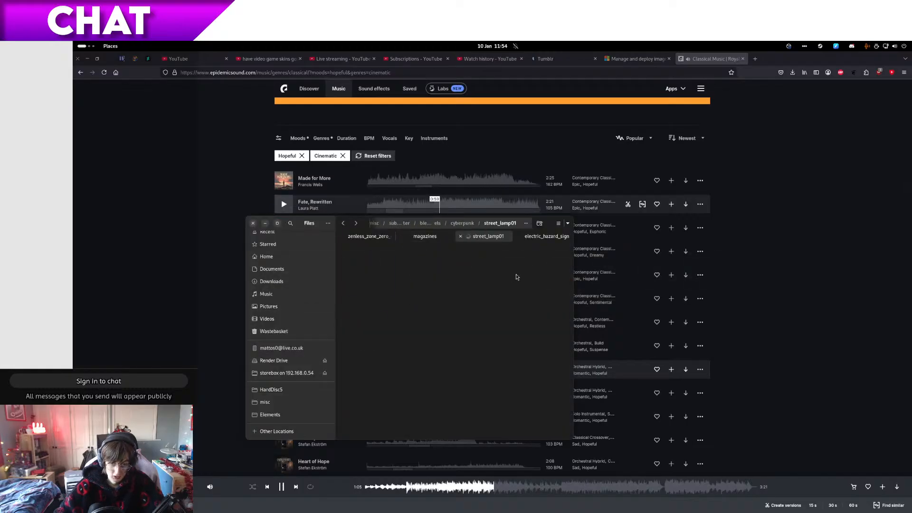
{"action": "key", "text": "alt+Up"}
{"action": "key", "text": "alt+Up"}
{"action": "key", "text": "alt+Up"}
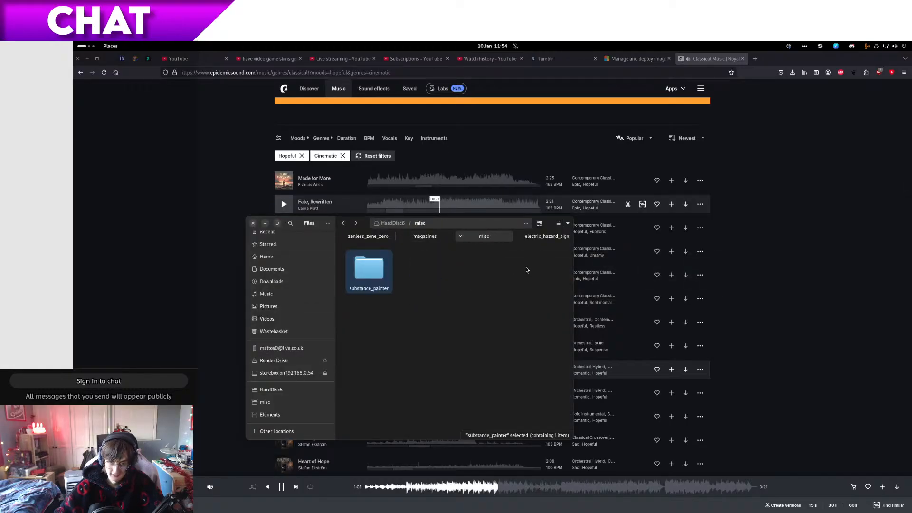
{"action": "key", "text": "alt+Left"}
{"action": "key", "text": "alt+Left"}
{"action": "key", "text": "alt+Left"}
{"action": "key", "text": "alt+Left"}
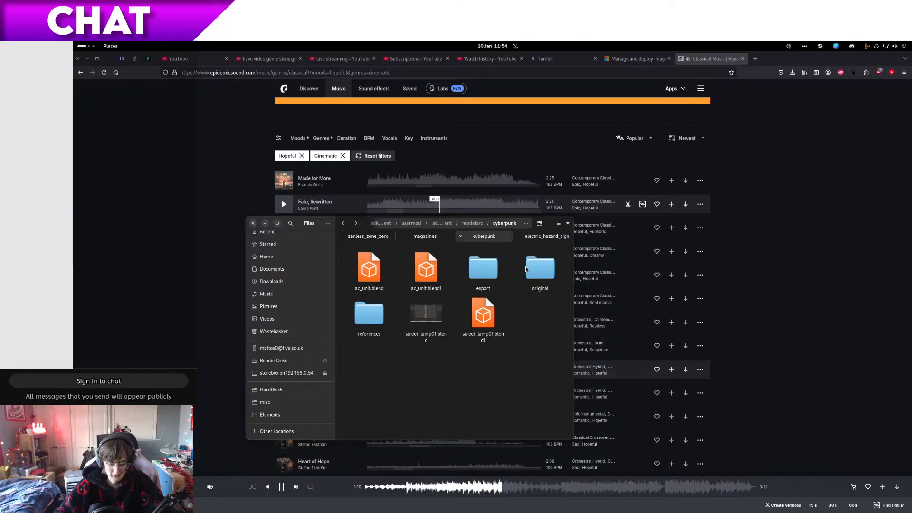
Step: Open the references folder in a new tab and enter its street_lamp01 subfolder
{"action": "middle_click", "coordinate": [369, 313]}
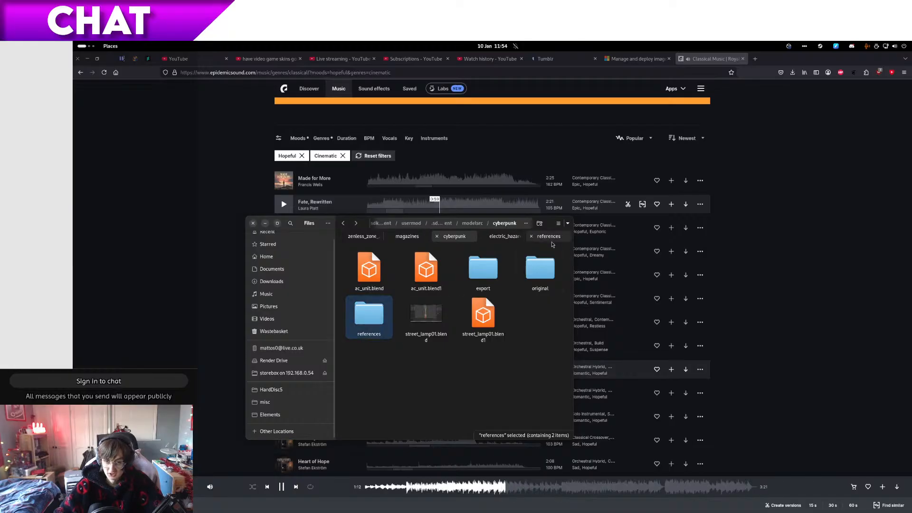
{"action": "left_click", "coordinate": [549, 236]}
{"action": "double_click", "coordinate": [426, 269]}
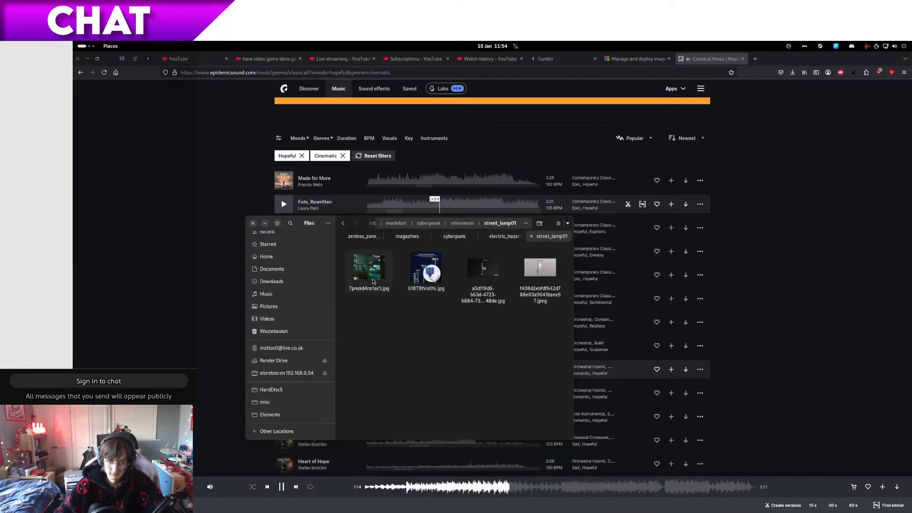
Step: Preview the four street_lamp01 reference images, comparing the two street lamp designs with attached signs
{"action": "left_click", "coordinate": [373, 281]}
{"action": "key", "text": "space"}
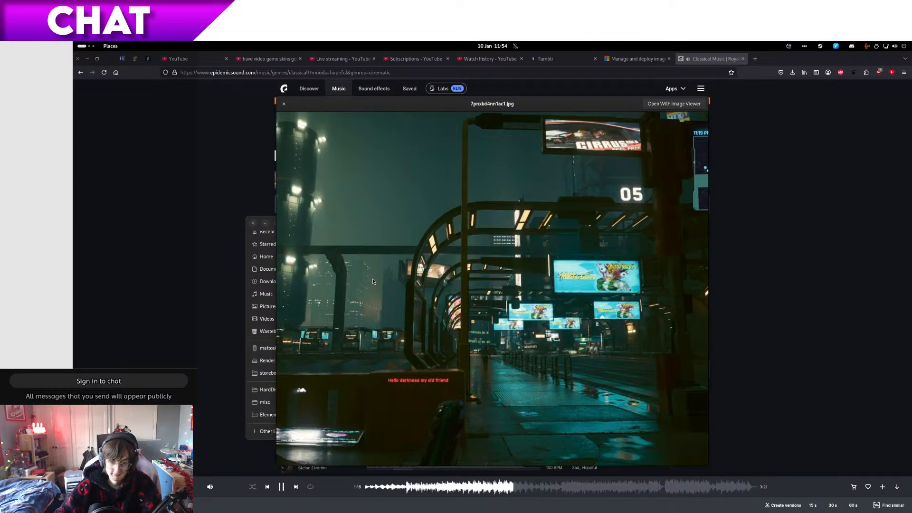
{"action": "key", "text": "Right"}
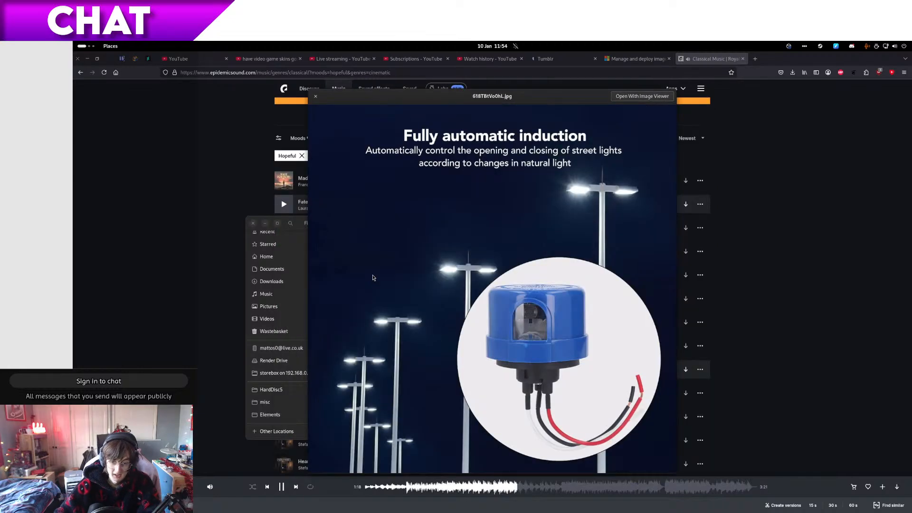
{"action": "key", "text": "Right"}
{"action": "key", "text": "Right"}
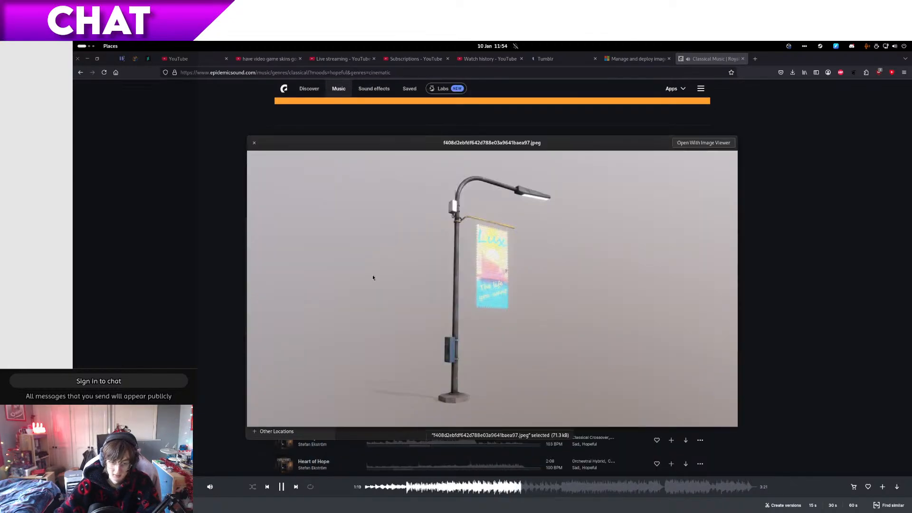
{"action": "key", "text": "space"}
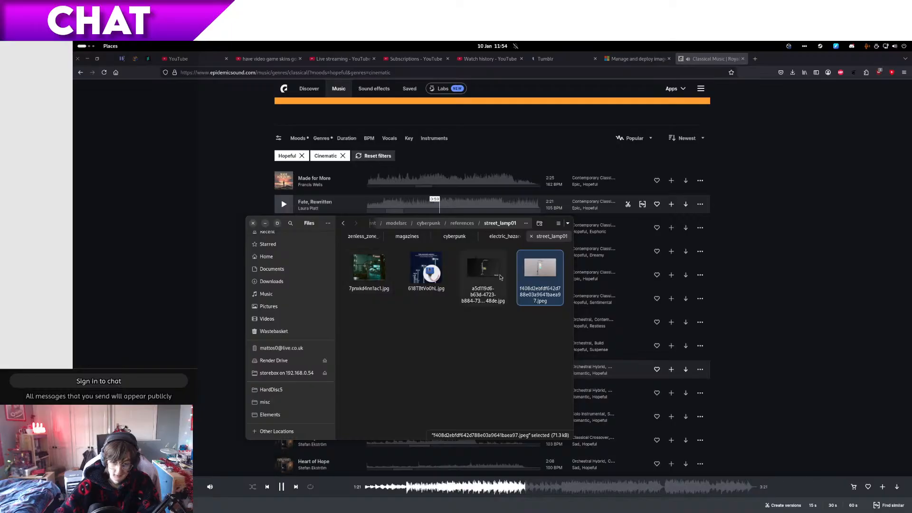
{"action": "left_click", "coordinate": [501, 278]}
{"action": "key", "text": "space"}
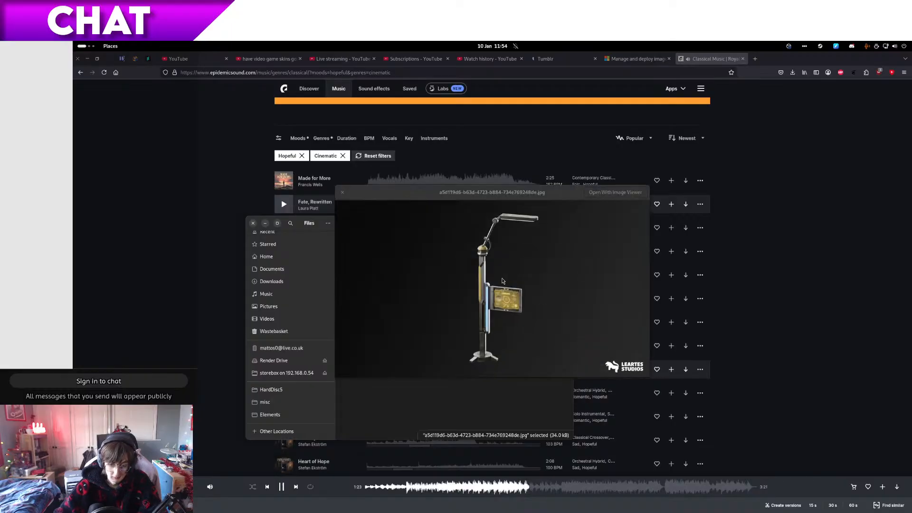
{"action": "key", "text": "Right"}
{"action": "key", "text": "Left"}
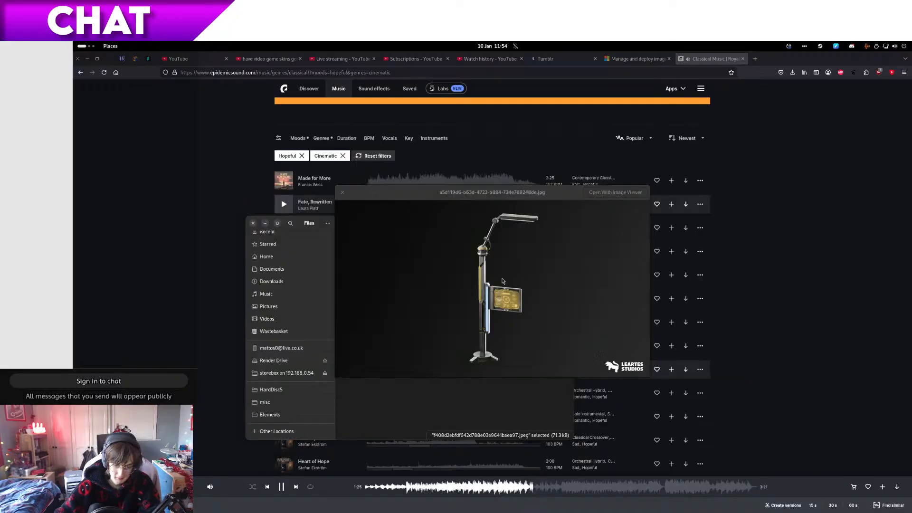
{"action": "key", "text": "space"}
Step: Switch to Substance Painter, lower Fill layer 2's sign image along Y to an offset of about -0.6736, and disable the layer's mask
{"action": "key", "text": "alt+Tab"}
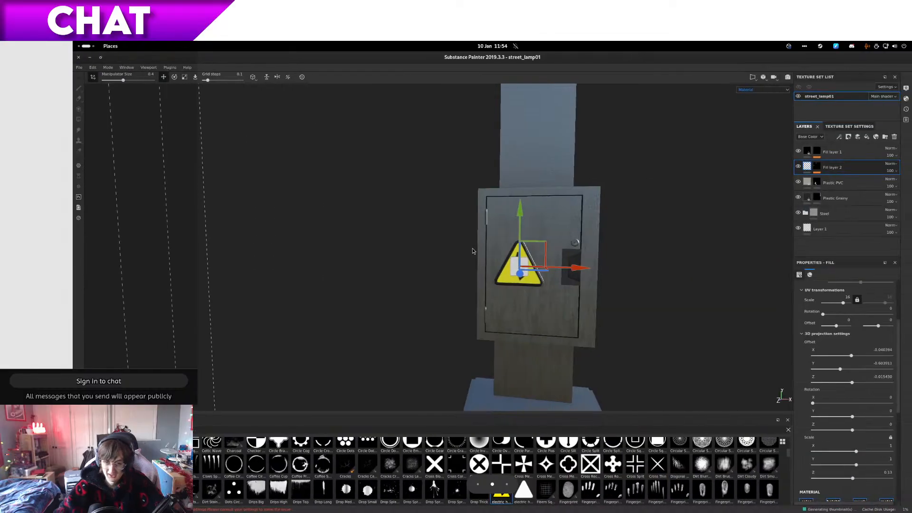
{"action": "scroll", "coordinate": [517, 223], "scroll_direction": "up", "scroll_amount": 2}
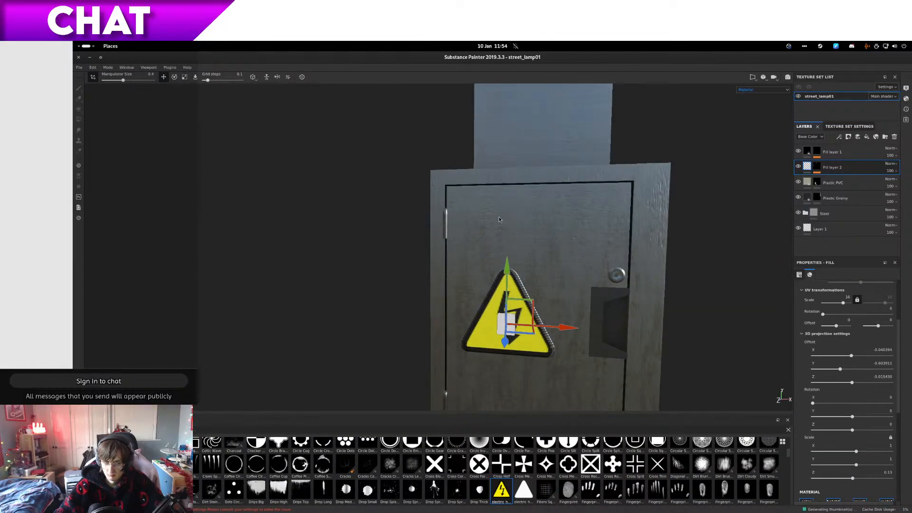
{"action": "middle_click_drag", "start_coordinate": [527, 218], "coordinate": [445, 114], "text": "alt"}
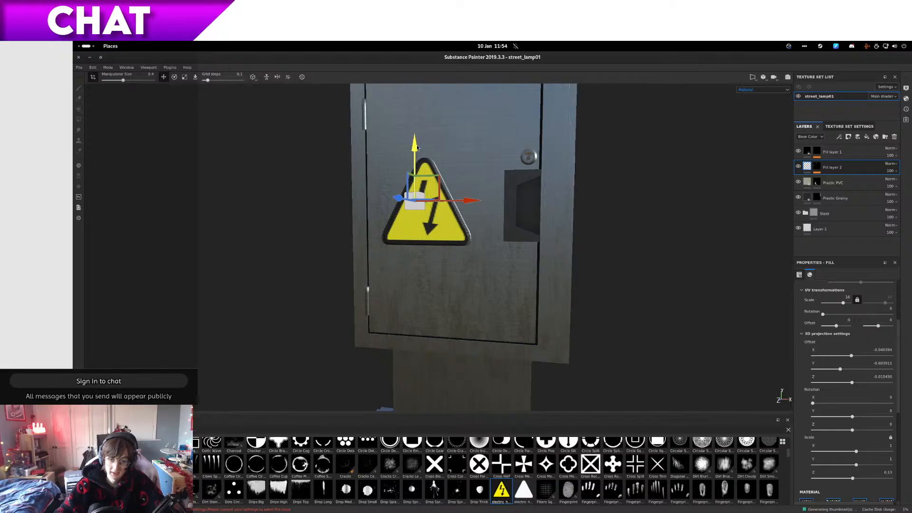
{"action": "left_click_drag", "start_coordinate": [418, 148], "coordinate": [435, 209]}
{"action": "right_click", "coordinate": [817, 166]}
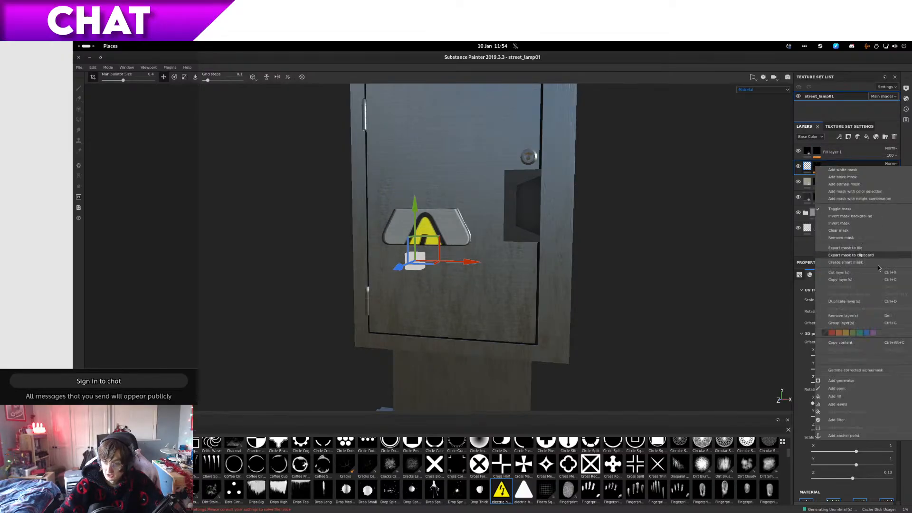
{"action": "left_click", "coordinate": [841, 208]}
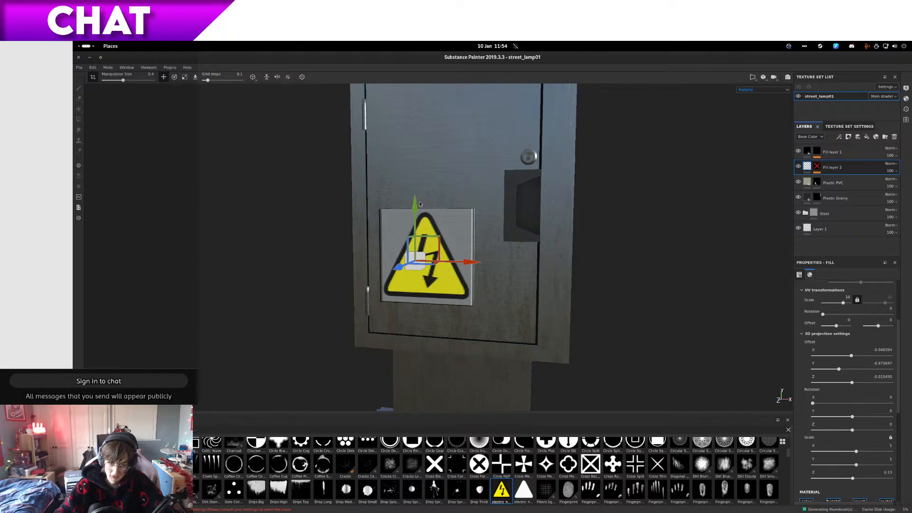
Step: Move the sign image to projection offsets of about X 0.0166 and Y -0.7049, and re-enable Fill layer 2's mask
{"action": "left_click_drag", "start_coordinate": [420, 205], "coordinate": [421, 229]}
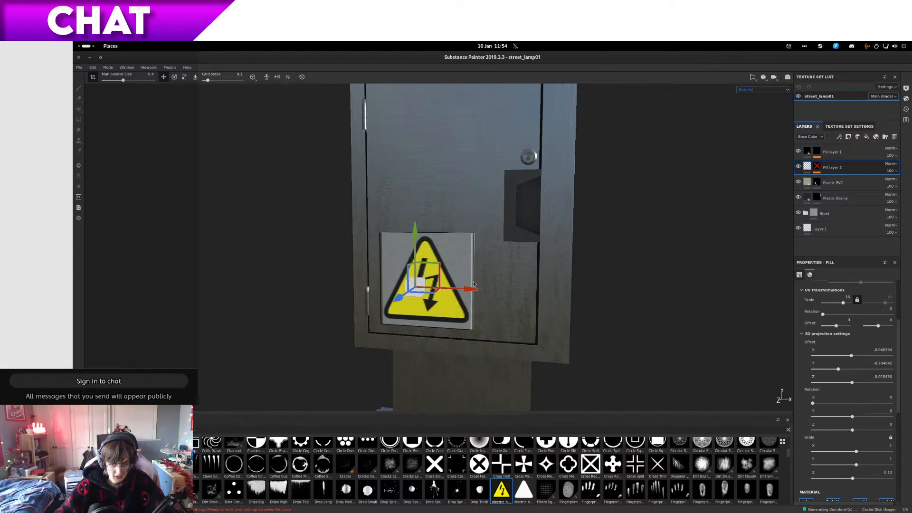
{"action": "left_click_drag", "start_coordinate": [474, 285], "coordinate": [642, 206]}
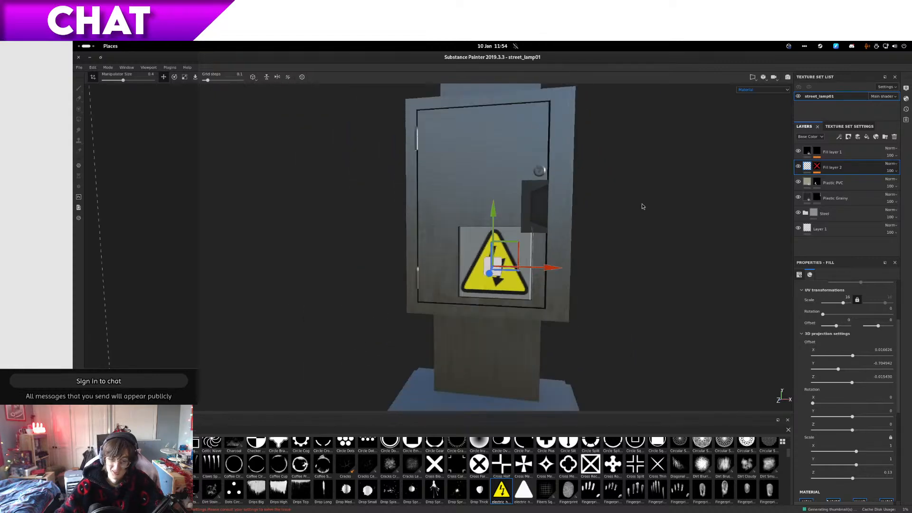
{"action": "right_click", "coordinate": [817, 166]}
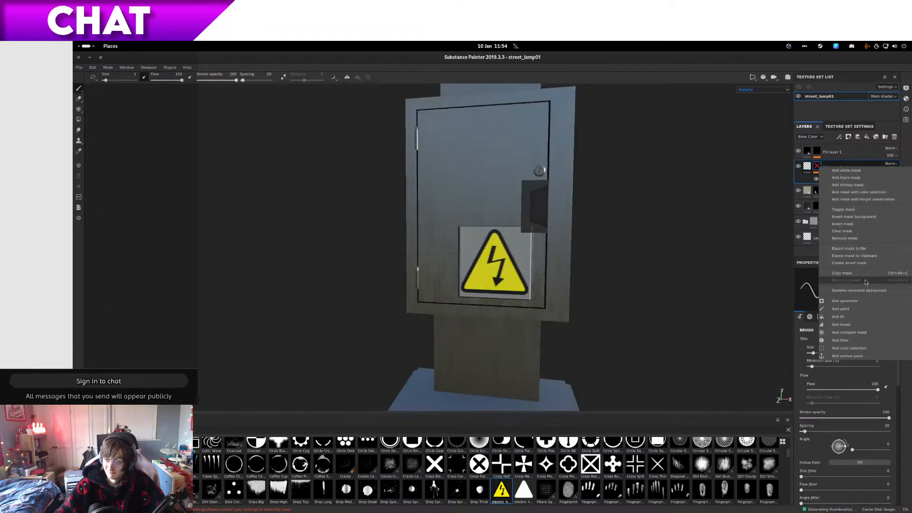
{"action": "left_click", "coordinate": [859, 217]}
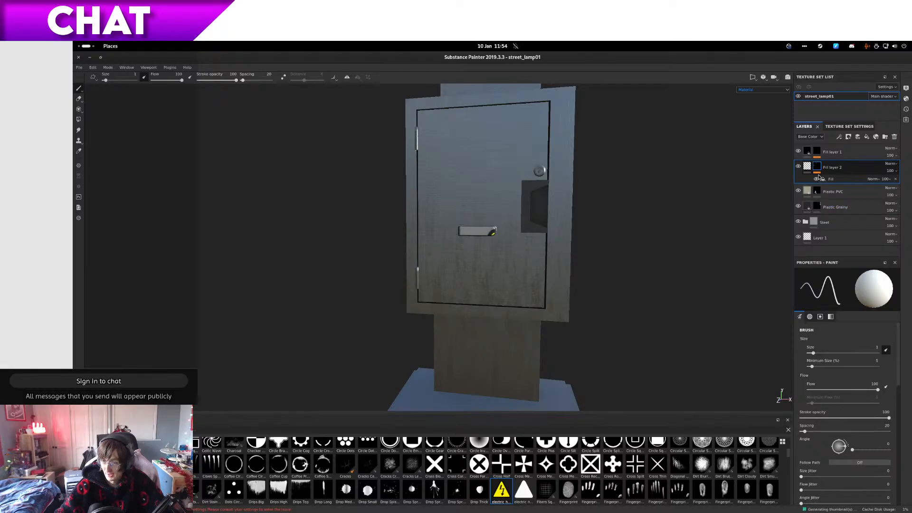
Step: Match the X projection offset of Fill layer 2's mask fill to the sign image's value of about 0.0166
{"action": "left_click", "coordinate": [808, 167]}
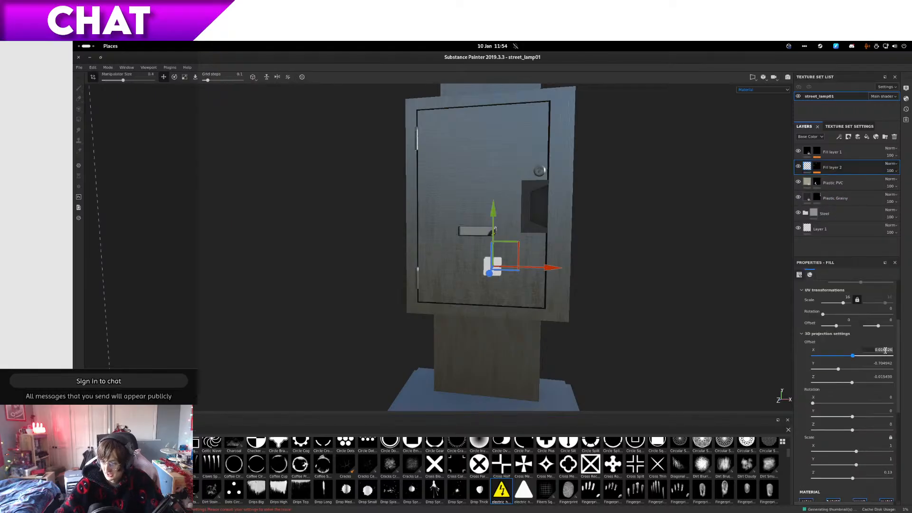
{"action": "left_click", "coordinate": [816, 167]}
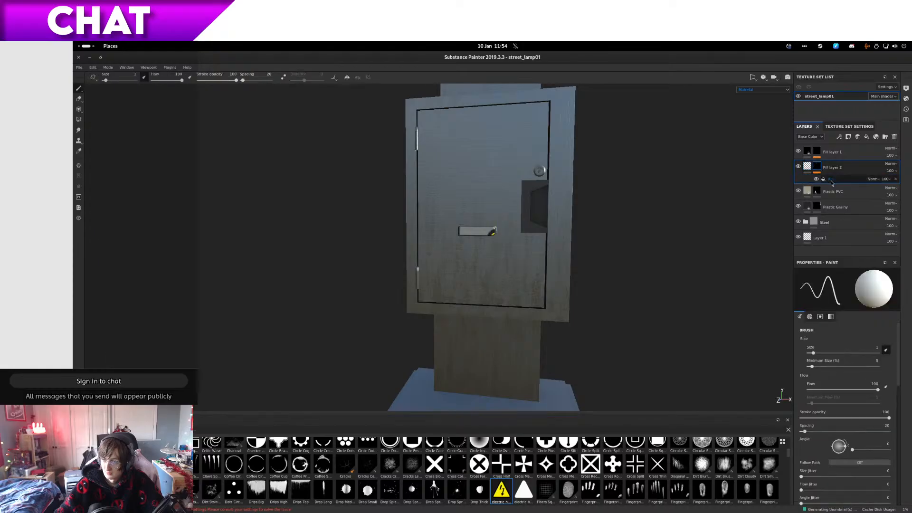
{"action": "left_click", "coordinate": [831, 181]}
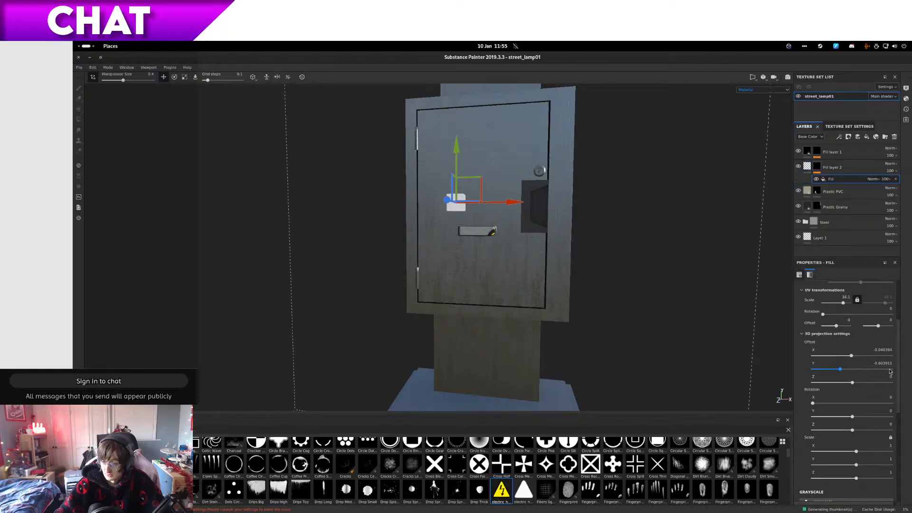
{"action": "scroll", "coordinate": [896, 352], "scroll_direction": "up", "scroll_amount": 3}
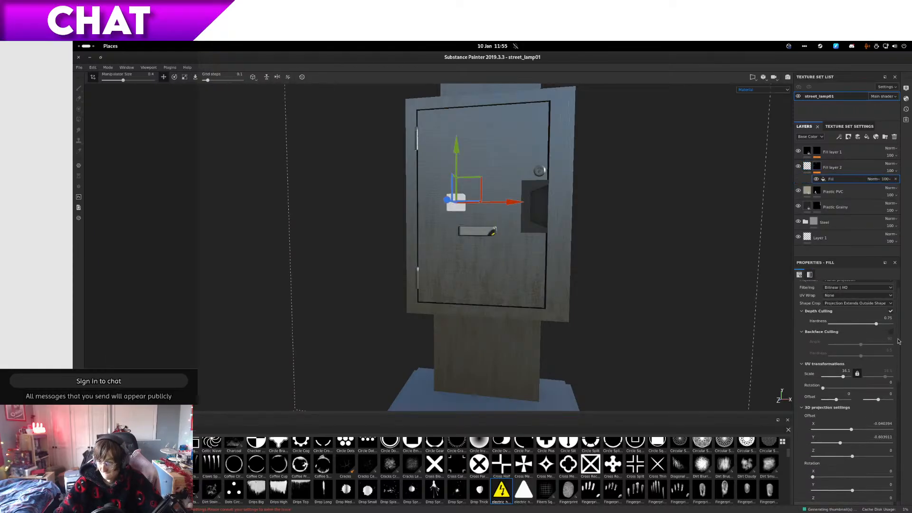
{"action": "scroll", "coordinate": [896, 351], "scroll_direction": "down", "scroll_amount": 4}
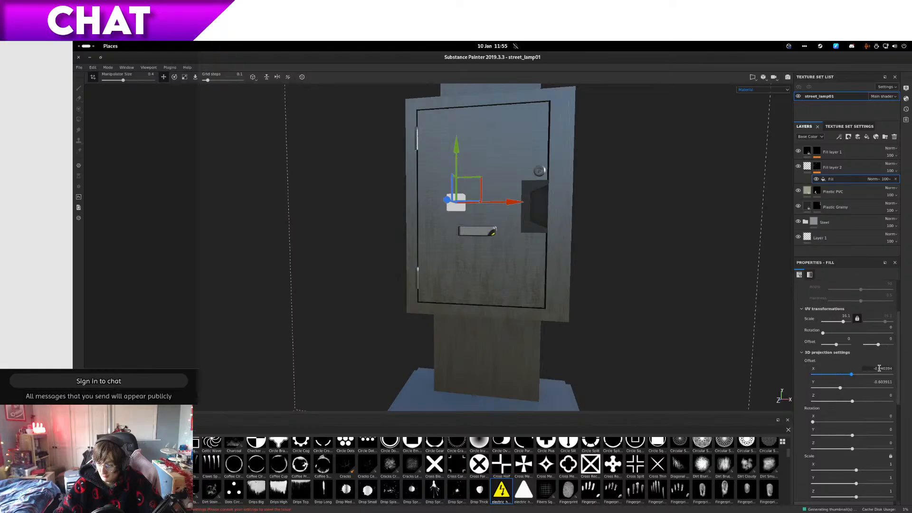
{"action": "key", "text": "Return"}
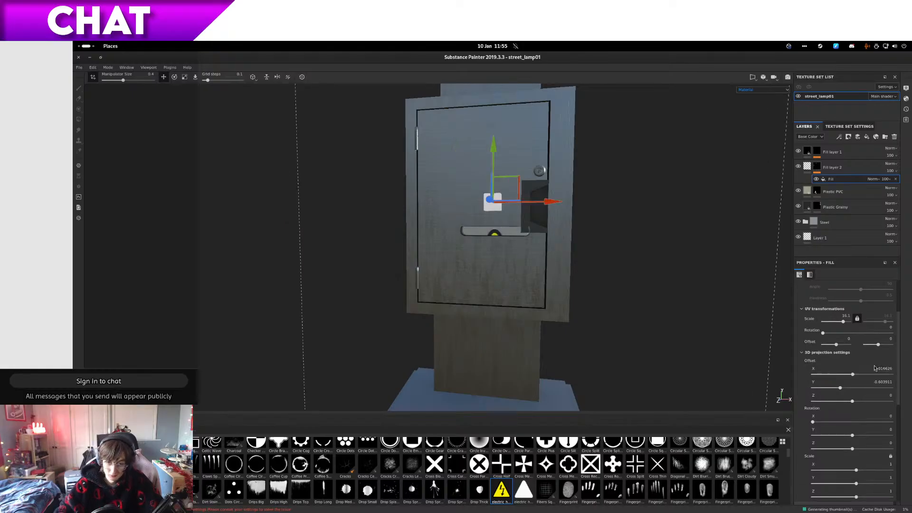
Step: Copy the sign image's Y projection offset of about -0.7049 to Fill layer 2's mask fill
{"action": "left_click", "coordinate": [809, 176]}
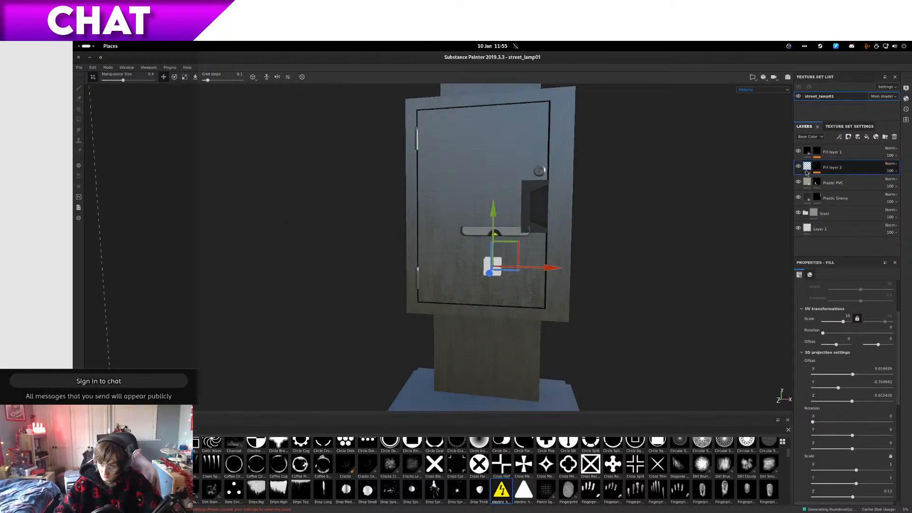
{"action": "left_click", "coordinate": [892, 383]}
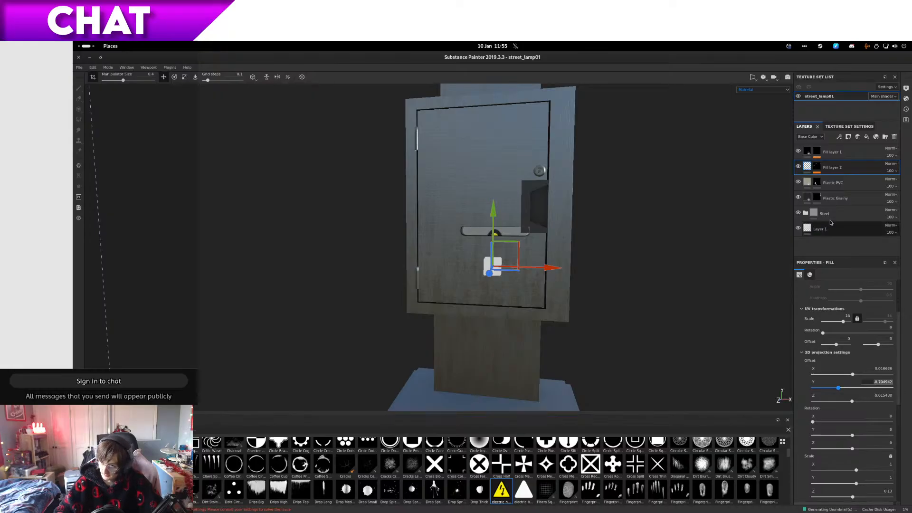
{"action": "double_click", "coordinate": [829, 169]}
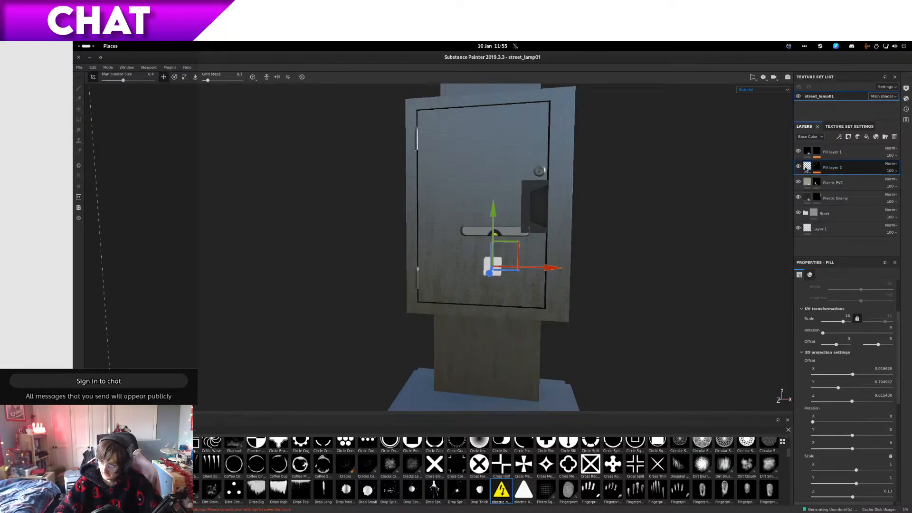
{"action": "left_click", "coordinate": [883, 382]}
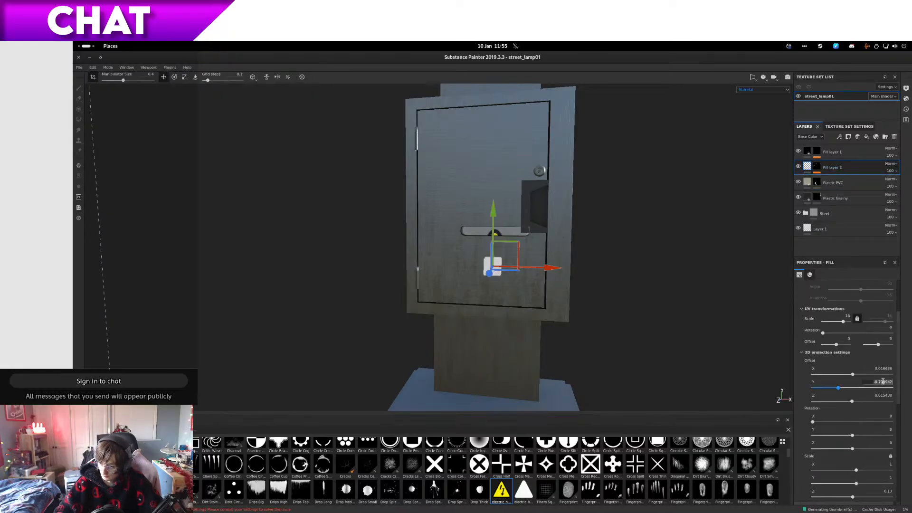
{"action": "left_click", "coordinate": [817, 167]}
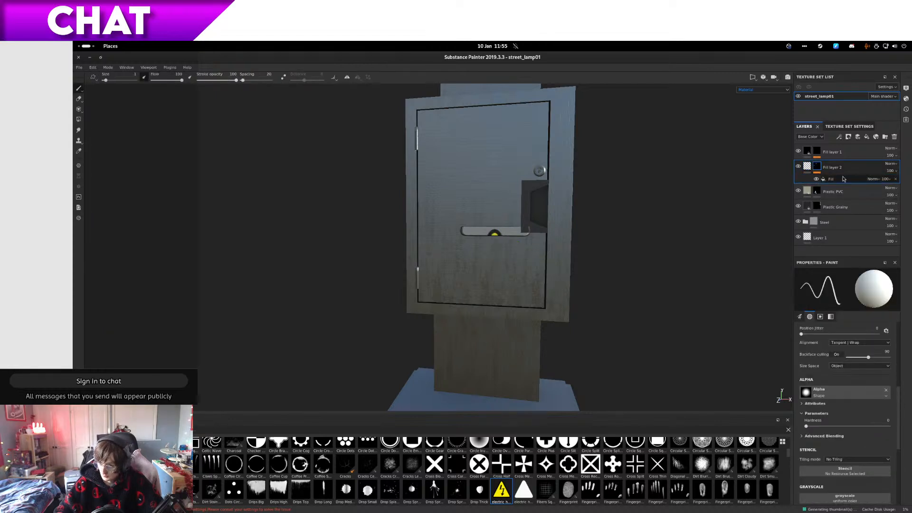
{"action": "left_click", "coordinate": [882, 388]}
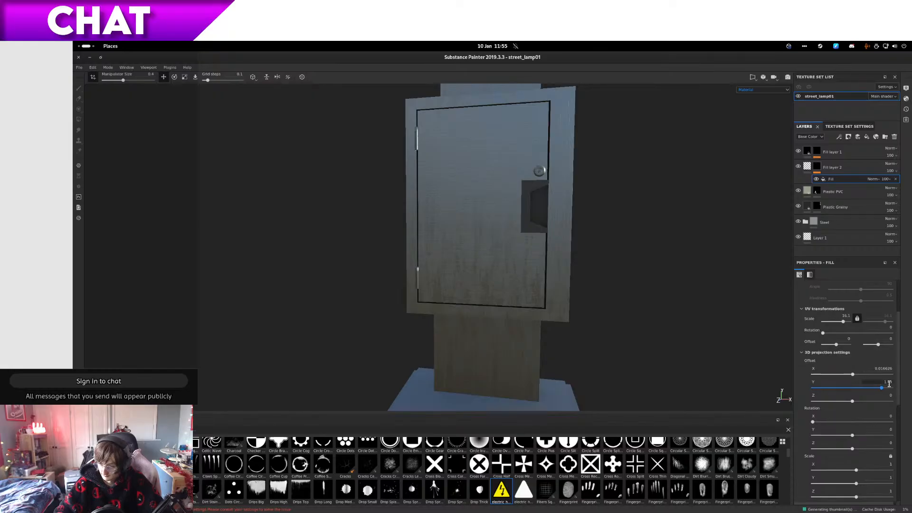
{"action": "key", "text": "Return"}
Step: Examine the electric hazard sign's placement on the cabinet door, both close up and against the whole street lamp
{"action": "right_click_drag", "start_coordinate": [626, 309], "coordinate": [666, 294], "text": "alt"}
{"action": "left_click", "coordinate": [810, 189]}
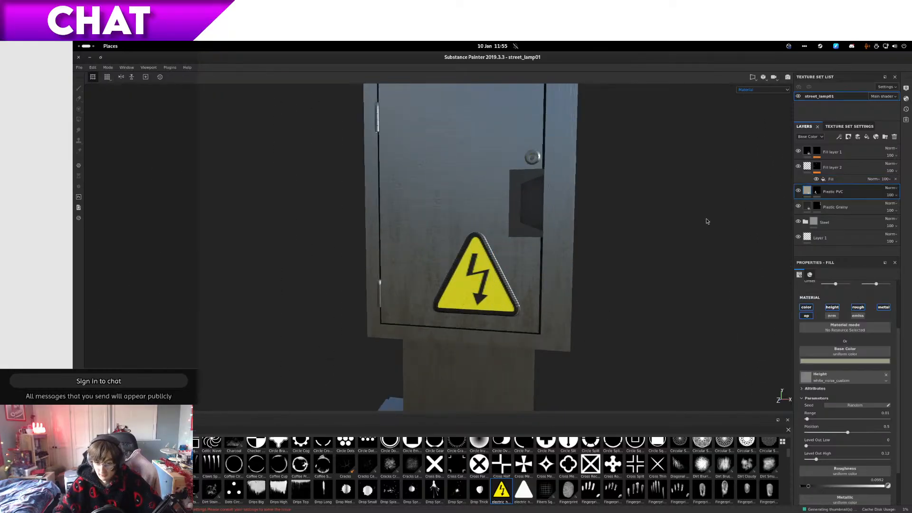
{"action": "scroll", "coordinate": [644, 249], "scroll_direction": "down", "scroll_amount": 4}
{"action": "scroll", "coordinate": [643, 244], "scroll_direction": "up", "scroll_amount": 3}
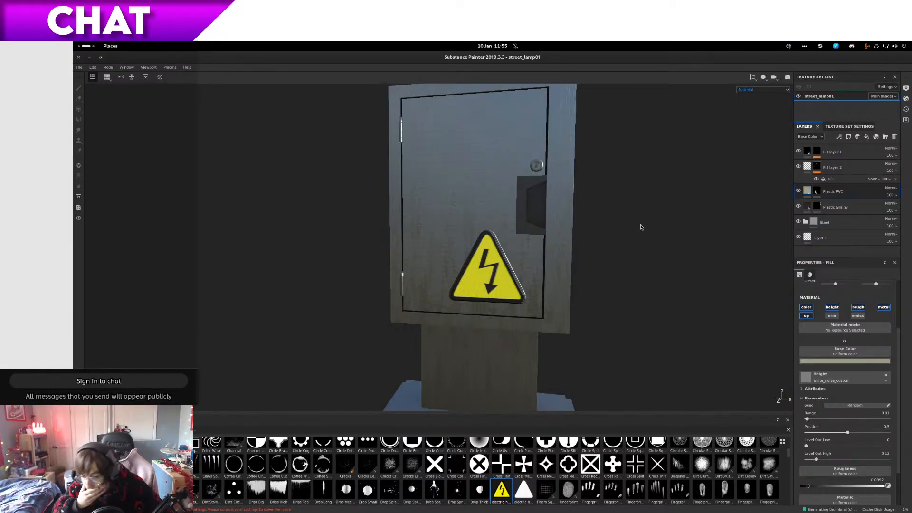
{"action": "left_click_drag", "start_coordinate": [519, 223], "coordinate": [634, 295], "text": "alt"}
{"action": "scroll", "coordinate": [539, 281], "scroll_direction": "down", "scroll_amount": 6}
{"action": "scroll", "coordinate": [633, 294], "scroll_direction": "up", "scroll_amount": 6}
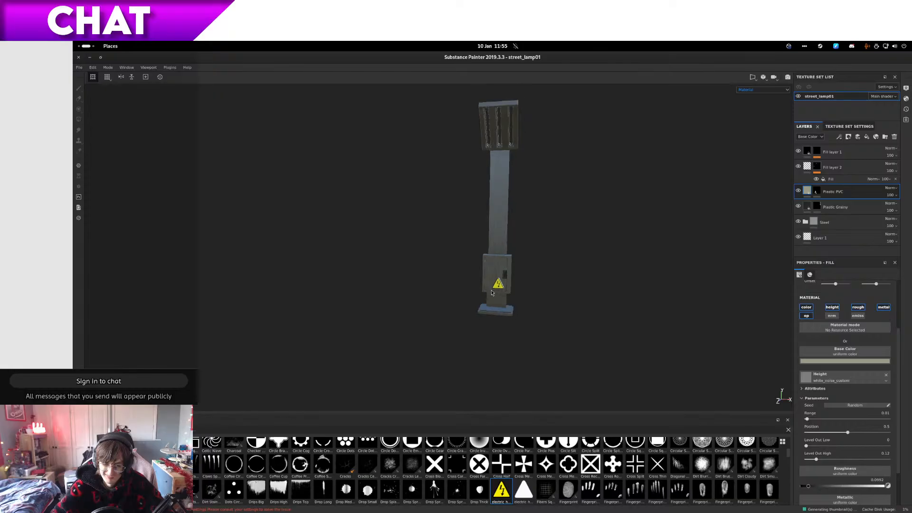
{"action": "left_click_drag", "start_coordinate": [569, 259], "coordinate": [540, 217], "text": "alt"}
{"action": "scroll", "coordinate": [607, 247], "scroll_direction": "up", "scroll_amount": 2}
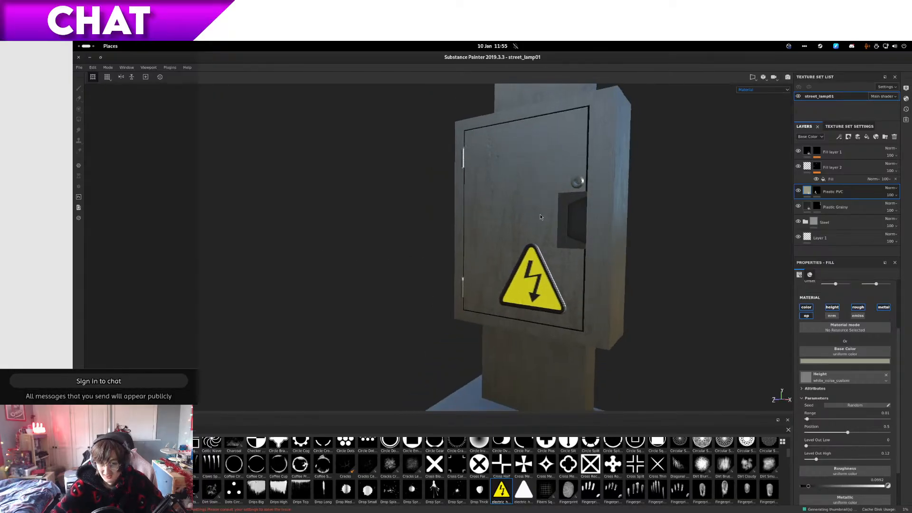
Step: Raise Fill layer 2's mask fill along Y to an offset of about -0.5307 and copy that value
{"action": "left_click", "coordinate": [817, 190]}
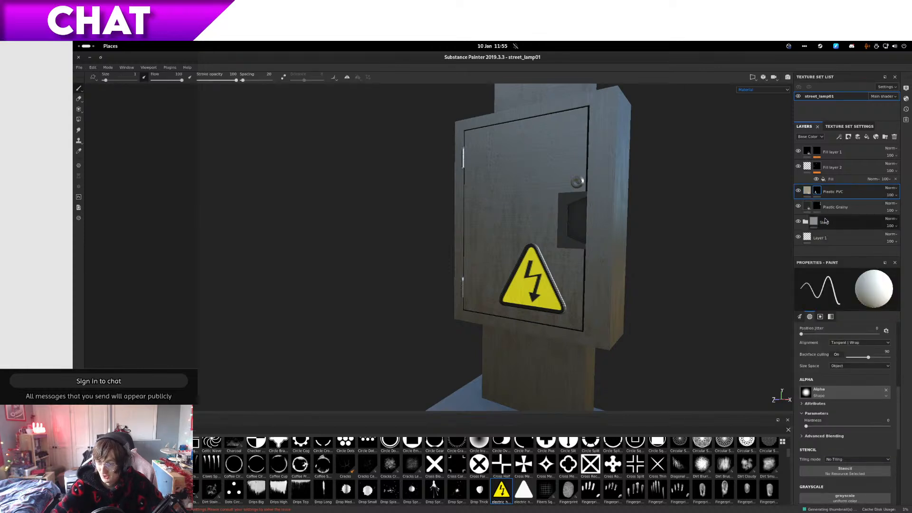
{"action": "left_click", "coordinate": [829, 180]}
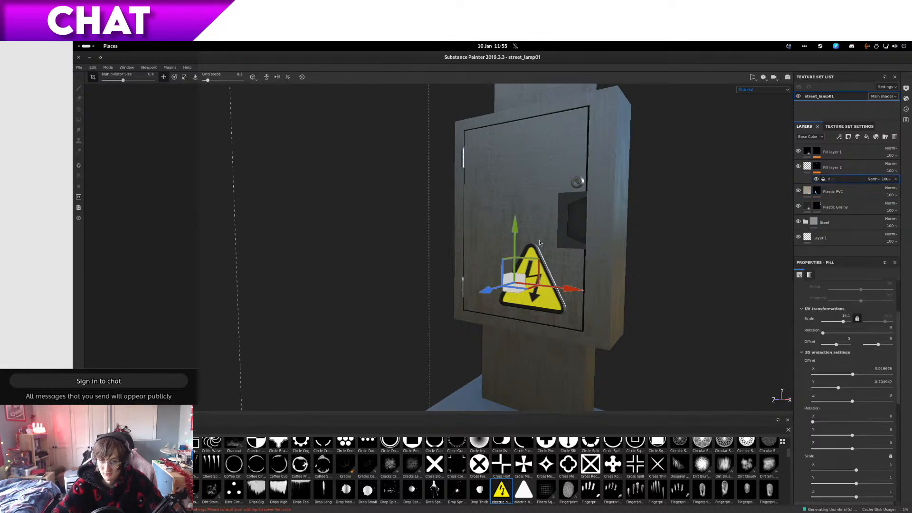
{"action": "left_click_drag", "start_coordinate": [516, 234], "coordinate": [478, 120]}
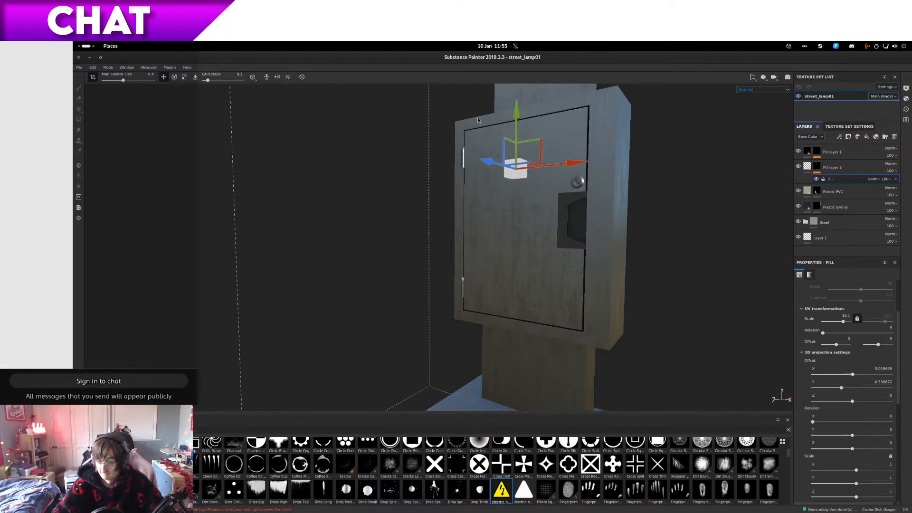
{"action": "left_click", "coordinate": [887, 383]}
{"action": "key", "text": "ctrl+c"}
Step: Apply the copied Y projection offset of about -0.5307 to Fill layer 2's sign image
{"action": "left_click", "coordinate": [807, 166]}
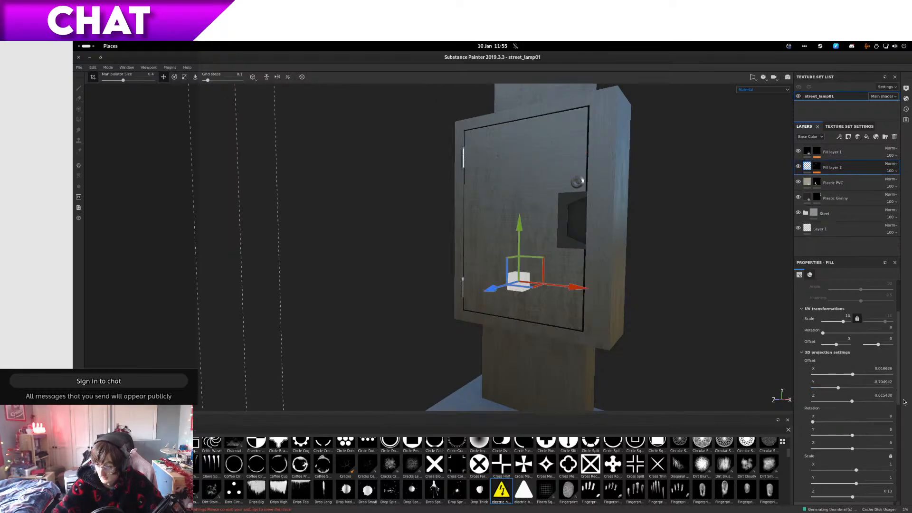
{"action": "left_click", "coordinate": [883, 383]}
{"action": "key", "text": "ctrl+v"}
{"action": "key", "text": "Return"}
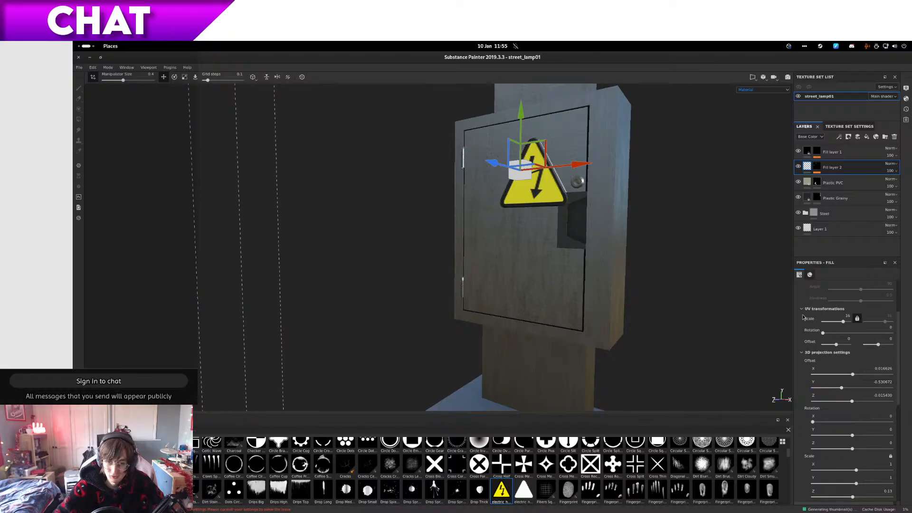
Step: Raise the sign image further up the cabinet door to a Y projection offset of about -0.5077
{"action": "left_click_drag", "start_coordinate": [529, 223], "coordinate": [599, 181], "text": "alt"}
{"action": "middle_click_drag", "start_coordinate": [600, 182], "coordinate": [573, 234], "text": "alt"}
{"action": "scroll", "coordinate": [573, 234], "scroll_direction": "up", "scroll_amount": 3}
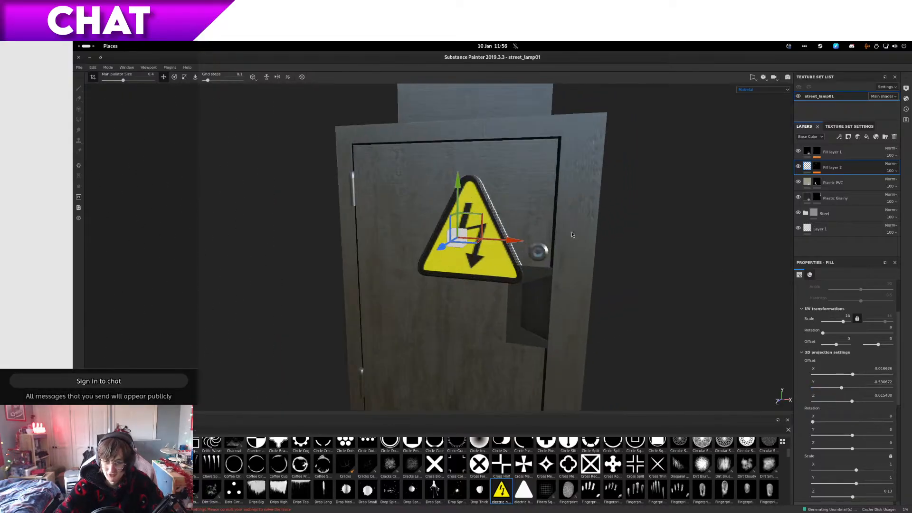
{"action": "scroll", "coordinate": [572, 234], "scroll_direction": "up", "scroll_amount": 2}
{"action": "left_click_drag", "start_coordinate": [349, 181], "coordinate": [342, 130]}
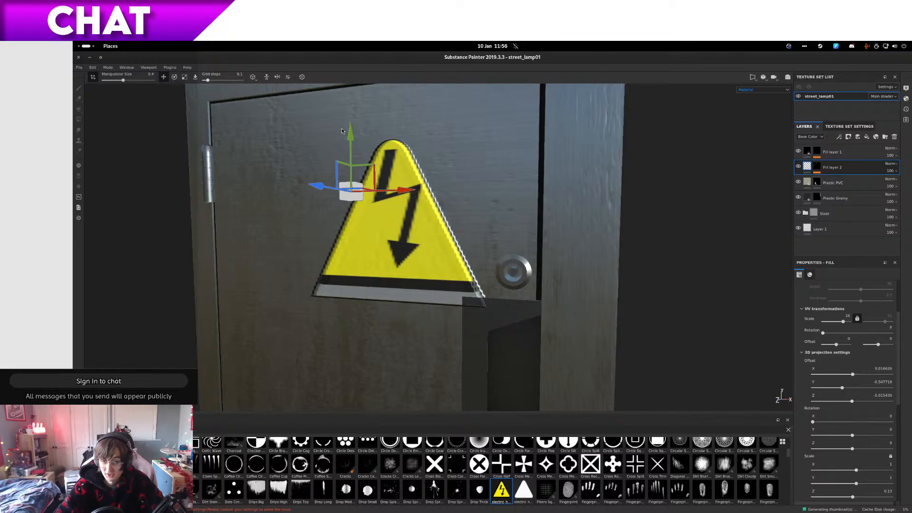
Step: Copy the sign image's Y projection offset of about -0.5077 to Fill layer 2's mask fill
{"action": "left_click", "coordinate": [816, 167]}
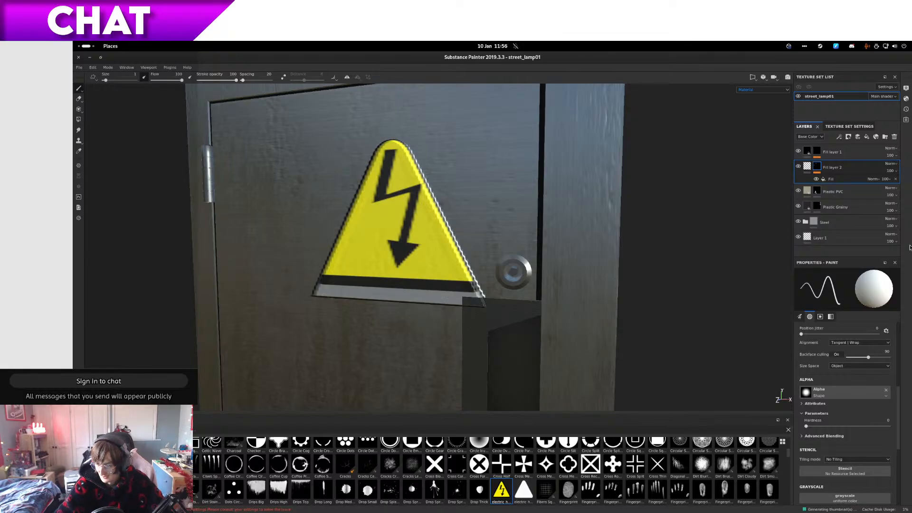
{"action": "left_click", "coordinate": [836, 179]}
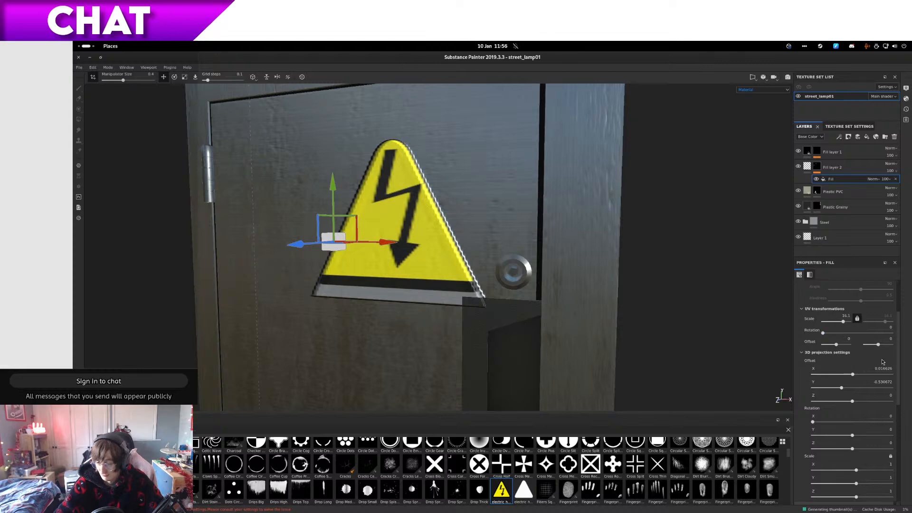
{"action": "left_click", "coordinate": [882, 382]}
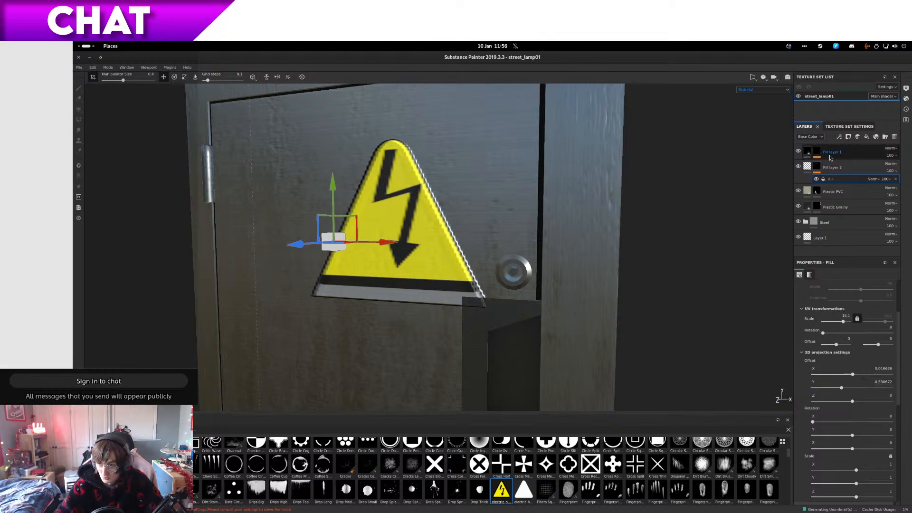
{"action": "left_click", "coordinate": [806, 169]}
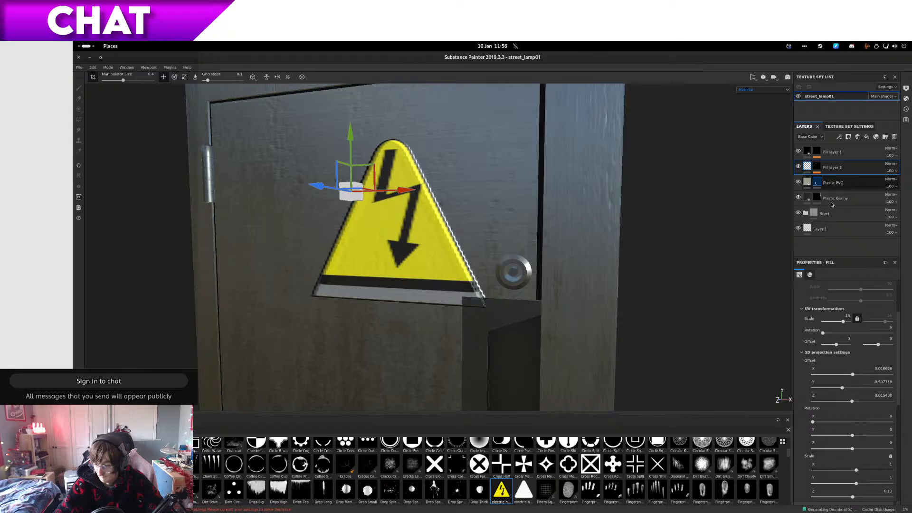
{"action": "left_click", "coordinate": [890, 382]}
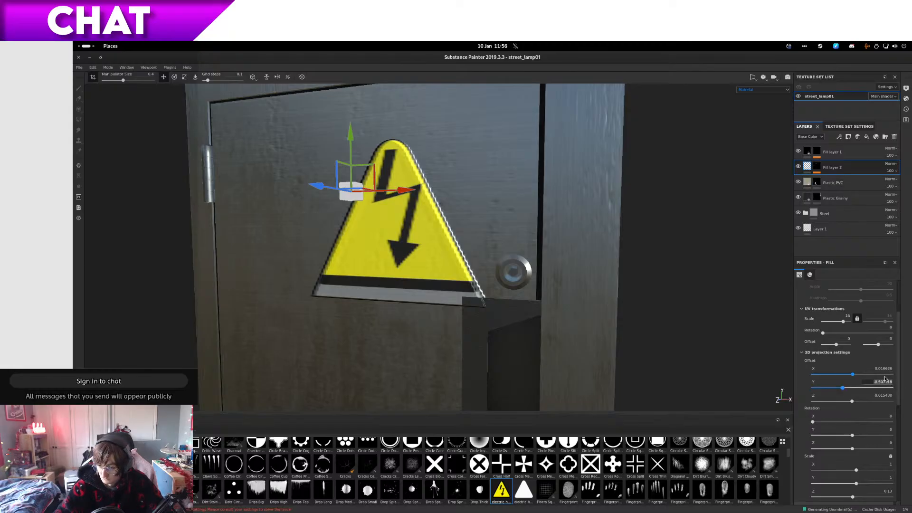
{"action": "left_click", "coordinate": [818, 167]}
{"action": "left_click", "coordinate": [836, 181]}
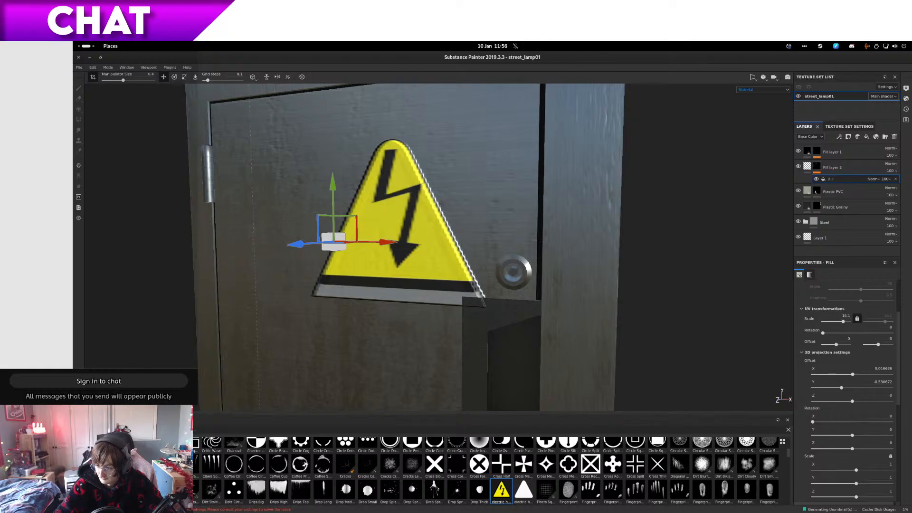
{"action": "left_click", "coordinate": [890, 381]}
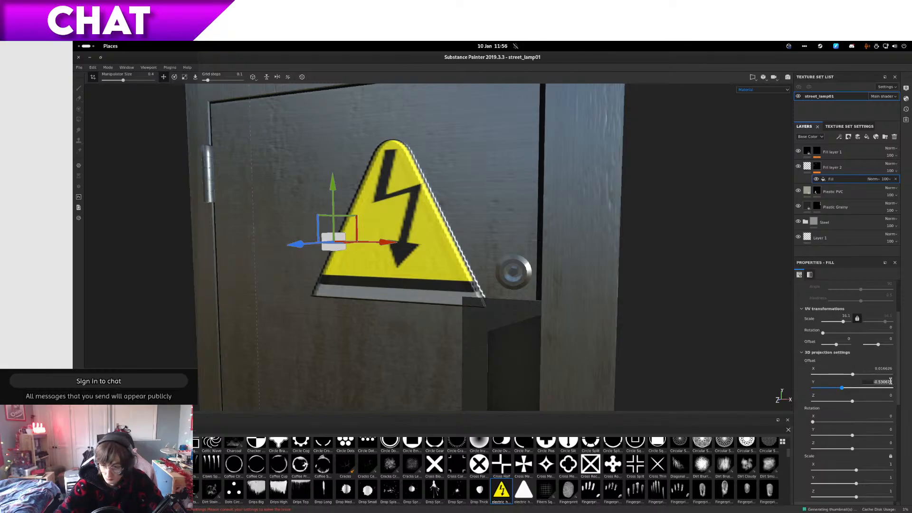
{"action": "key", "text": "Return"}
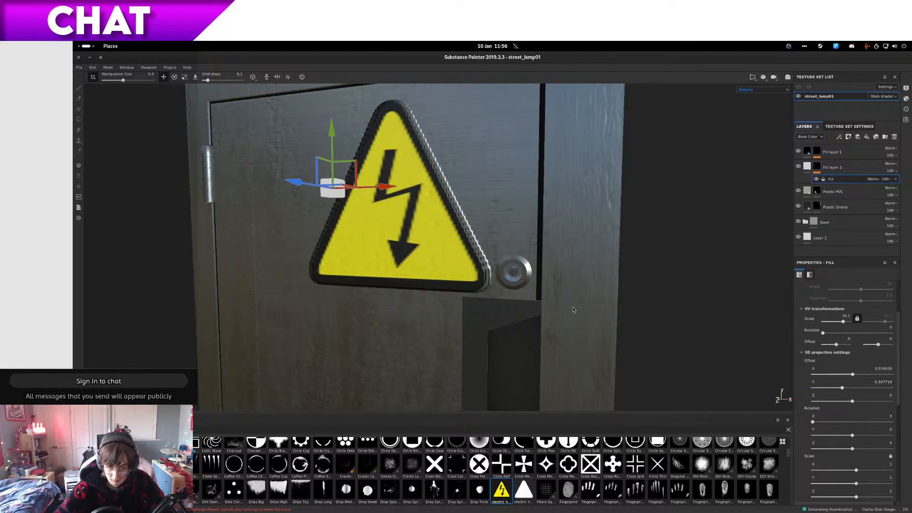
Step: Shift Fill layer 2's mask fill sideways toward the hinge side, to an X projection offset of about -0.018
{"action": "left_click_drag", "start_coordinate": [582, 299], "coordinate": [515, 251], "text": "alt"}
{"action": "scroll", "coordinate": [676, 290], "scroll_direction": "down", "scroll_amount": 4}
{"action": "scroll", "coordinate": [675, 288], "scroll_direction": "down", "scroll_amount": 5}
{"action": "scroll", "coordinate": [515, 251], "scroll_direction": "up", "scroll_amount": 3}
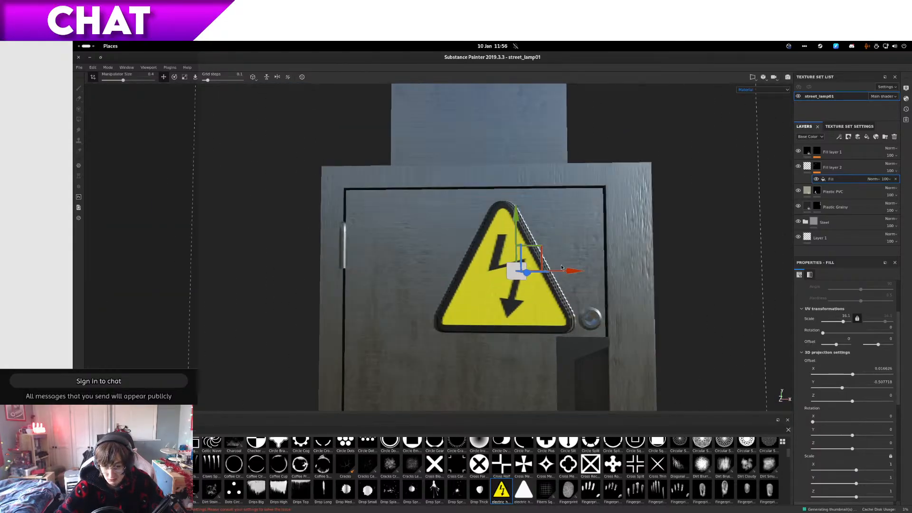
{"action": "left_click_drag", "start_coordinate": [565, 270], "coordinate": [526, 283]}
{"action": "scroll", "coordinate": [676, 268], "scroll_direction": "down", "scroll_amount": 3}
{"action": "left_click", "coordinate": [685, 289]}
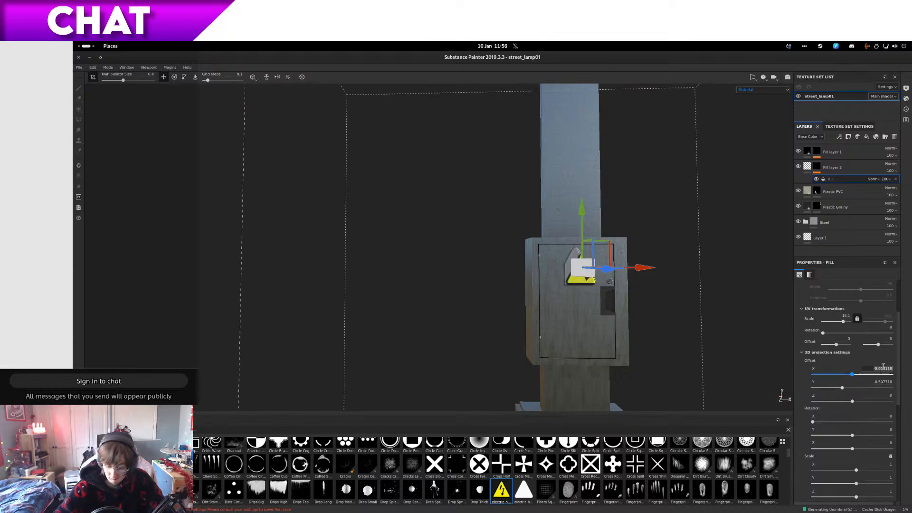
Step: Switch to the browser and skip to the next music track on Epidemic Sound
{"action": "key", "text": "ctrl+alt+Left"}
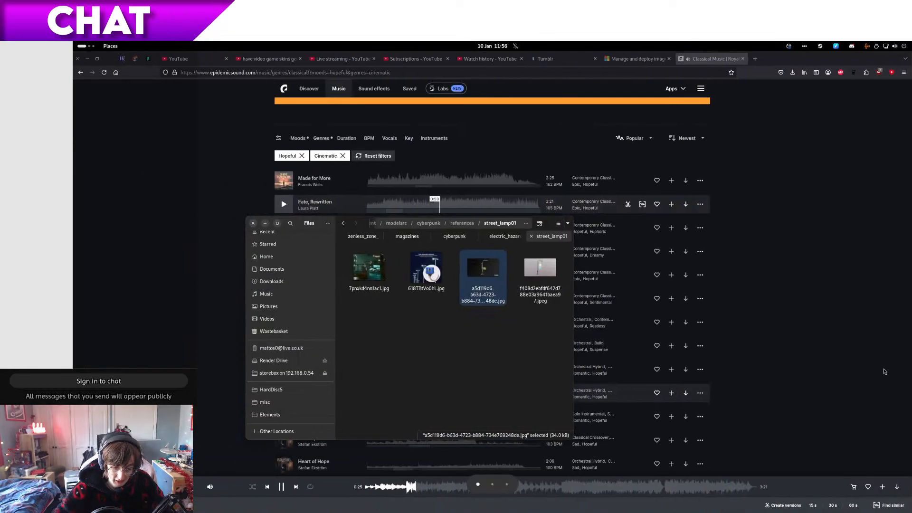
{"action": "left_click", "coordinate": [297, 488]}
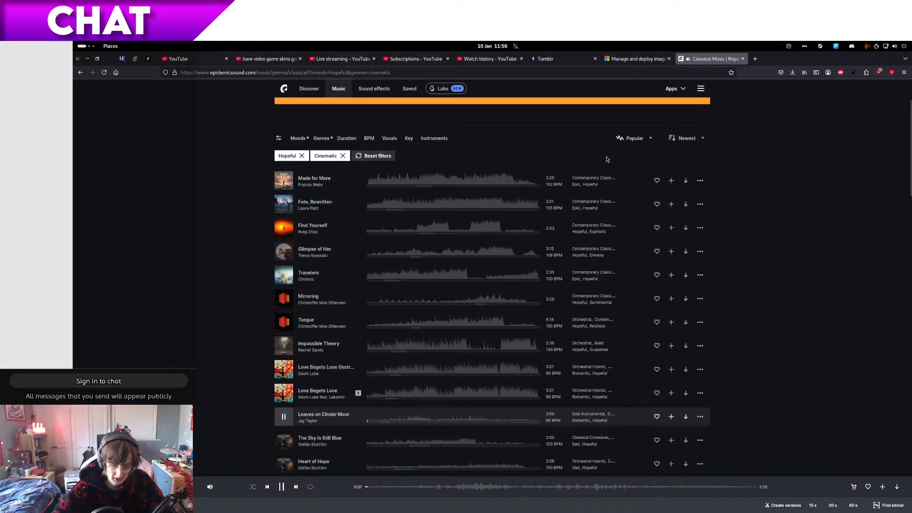
Step: Return to Substance Painter and set the Fill layer 2 sign image's X projection offset to the mask fill's value of about -0.0131
{"action": "key", "text": "ctrl+alt+Right"}
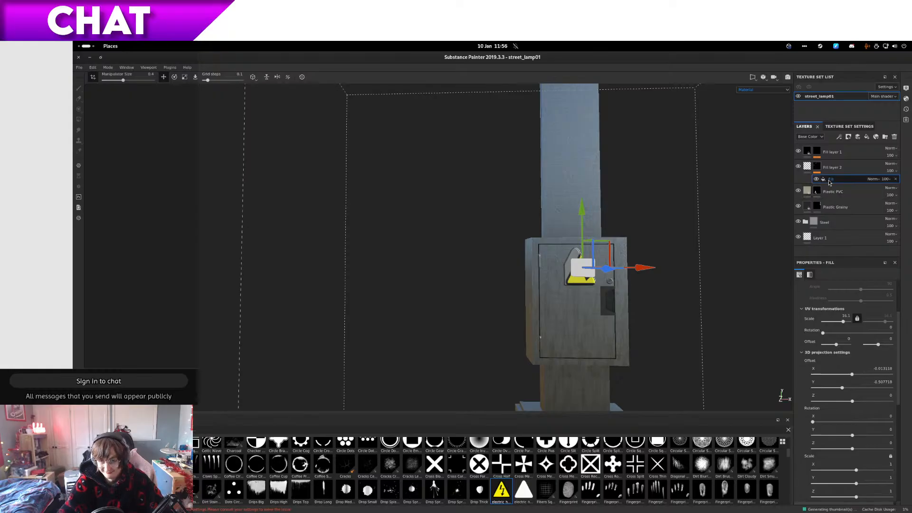
{"action": "left_click", "coordinate": [807, 167]}
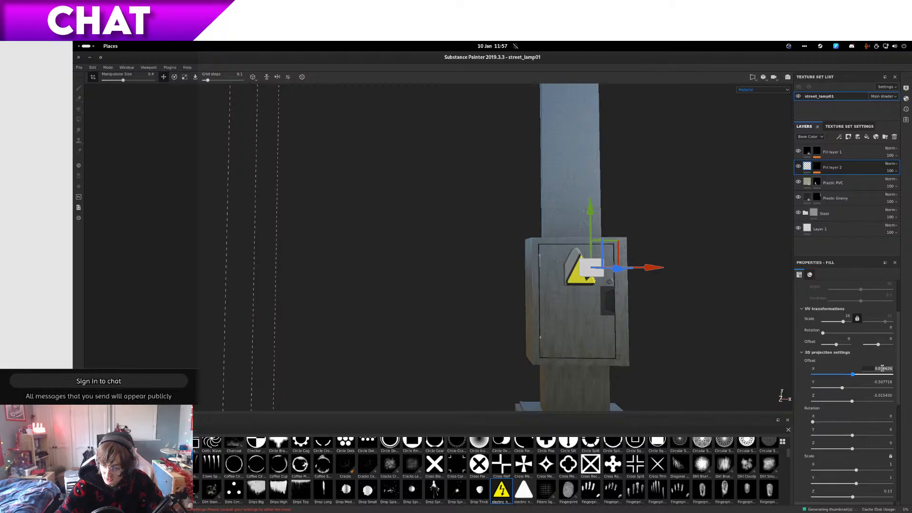
{"action": "left_click_drag", "start_coordinate": [882, 369], "coordinate": [873, 368]}
Step: Examine the sign decal's edges up close, deselect its projection by selecting the Steel folder, and view the whole lamp post
{"action": "scroll", "coordinate": [602, 282], "scroll_direction": "up", "scroll_amount": 3}
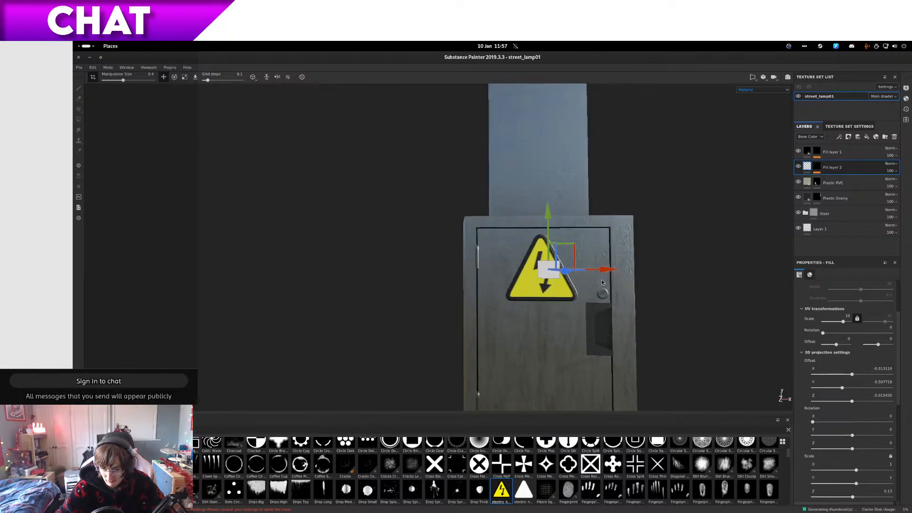
{"action": "left_click_drag", "start_coordinate": [602, 282], "coordinate": [380, 205], "text": "alt"}
{"action": "left_click_drag", "start_coordinate": [536, 224], "coordinate": [638, 227], "text": "alt"}
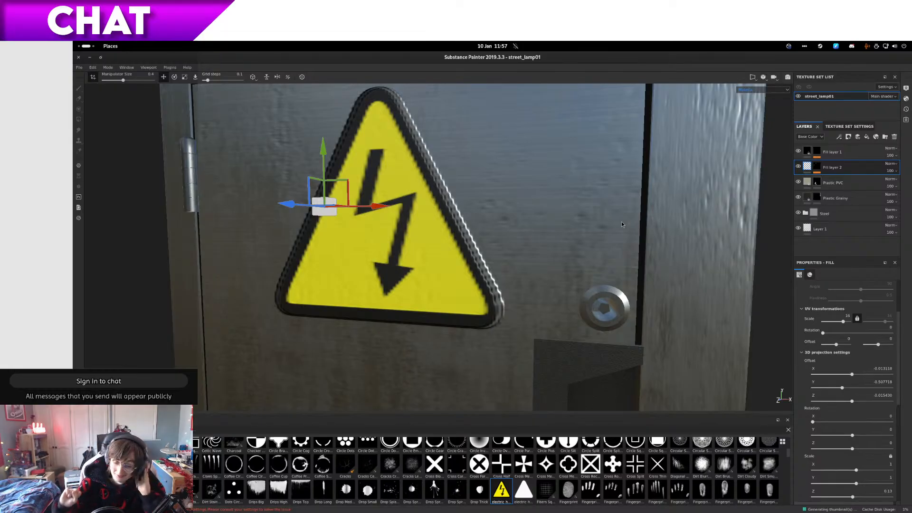
{"action": "right_click_drag", "start_coordinate": [623, 221], "coordinate": [614, 279], "text": "alt"}
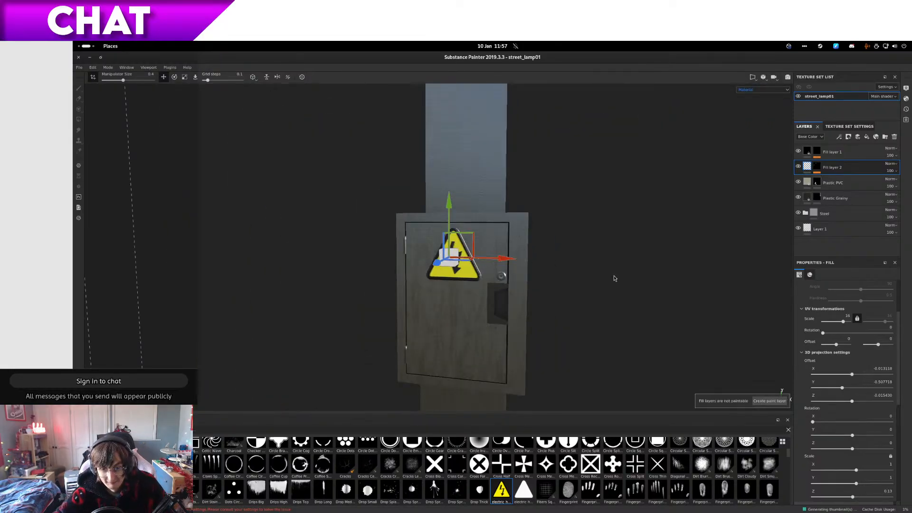
{"action": "left_click", "coordinate": [807, 214]}
{"action": "scroll", "coordinate": [547, 225], "scroll_direction": "down", "scroll_amount": 3}
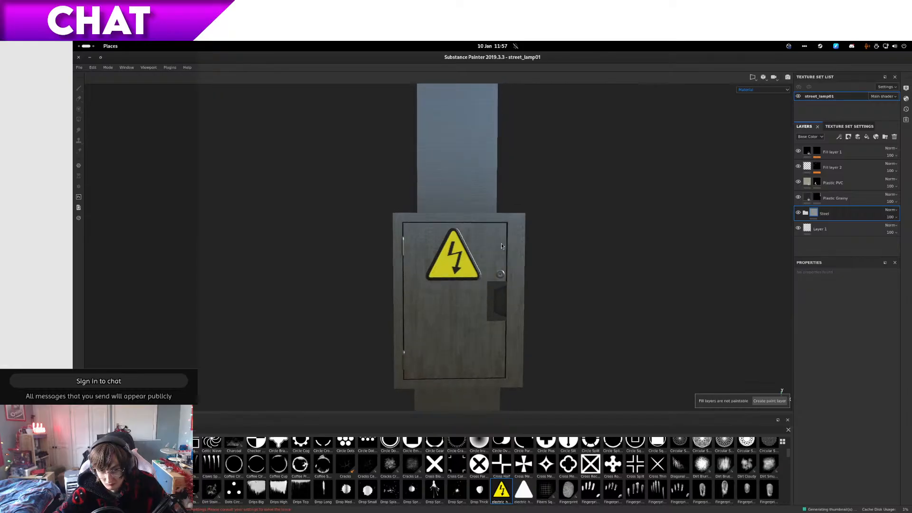
{"action": "scroll", "coordinate": [548, 225], "scroll_direction": "down", "scroll_amount": 3}
{"action": "left_click_drag", "start_coordinate": [537, 255], "coordinate": [507, 249], "text": "alt"}
{"action": "middle_click_drag", "start_coordinate": [505, 249], "coordinate": [500, 267], "text": "alt"}
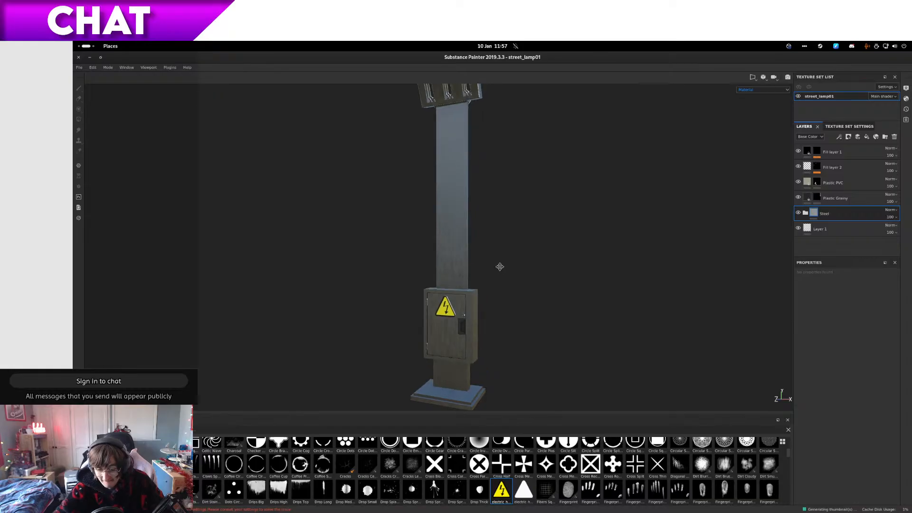
Step: Switch to the Files window and close the tab with the street_lamp01 reference images
{"action": "key", "text": "alt+Tab"}
{"action": "key", "text": "super"}
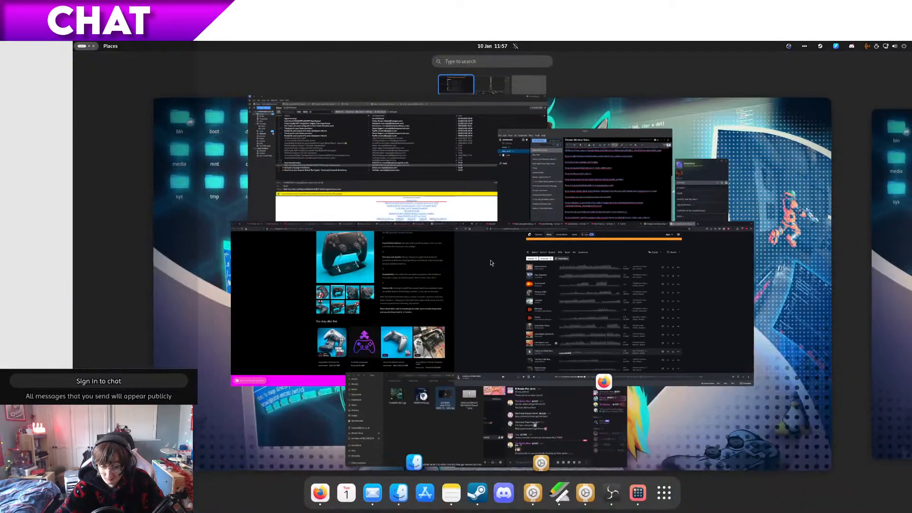
{"action": "left_click", "coordinate": [482, 380]}
{"action": "left_click", "coordinate": [507, 240]}
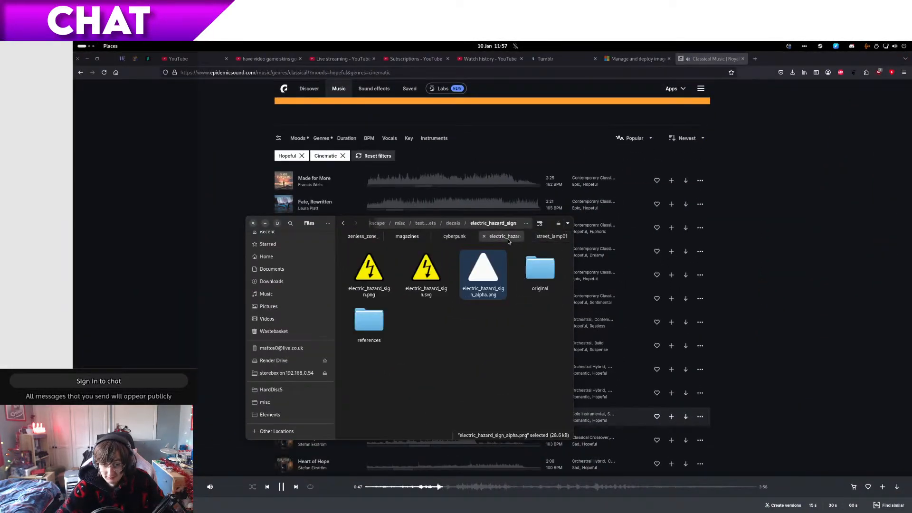
{"action": "left_click", "coordinate": [482, 352]}
{"action": "left_click", "coordinate": [459, 237]}
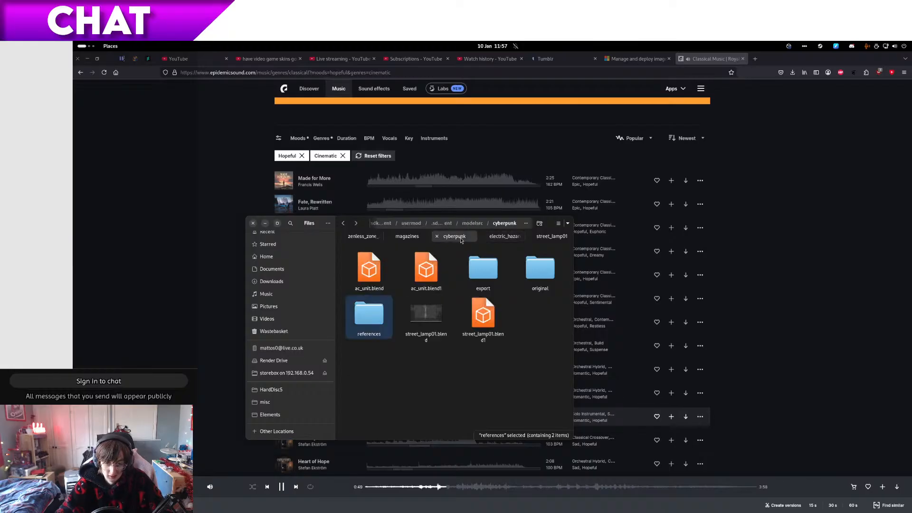
{"action": "left_click", "coordinate": [496, 241]}
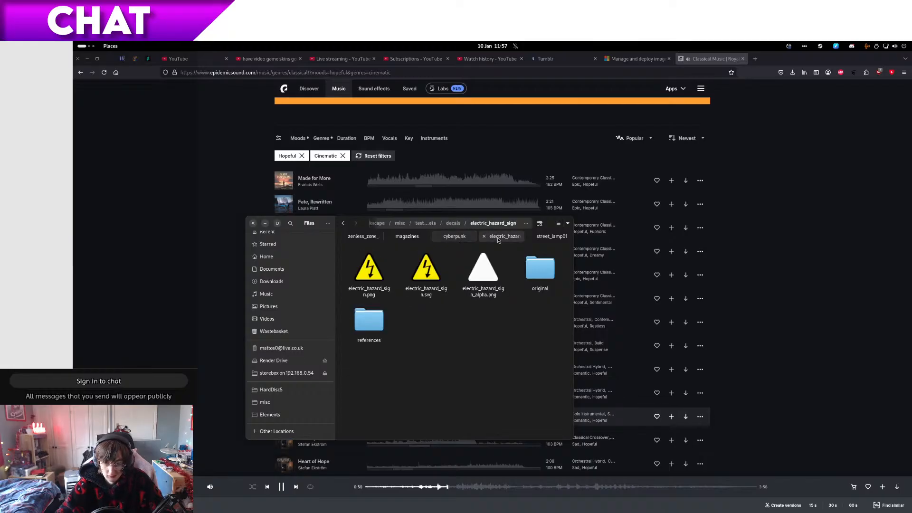
{"action": "left_click", "coordinate": [541, 239]}
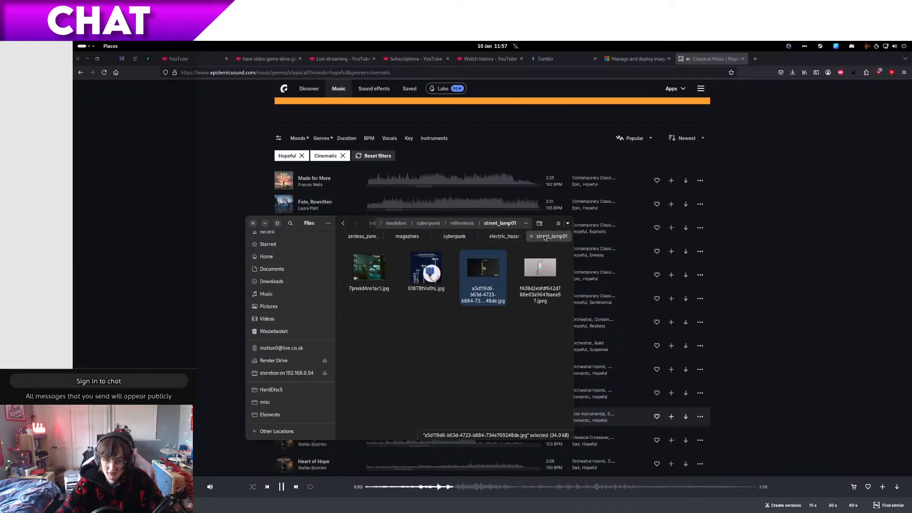
{"action": "middle_click", "coordinate": [545, 238]}
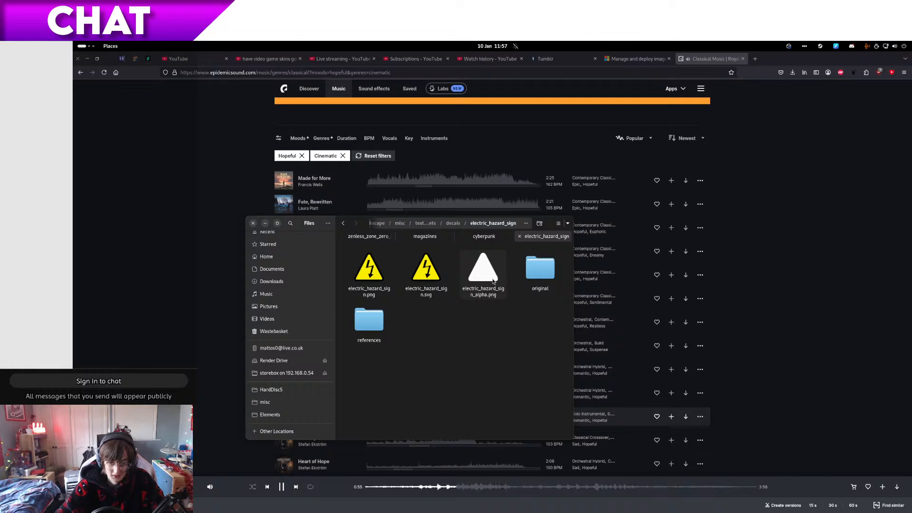
Step: Take the electric_hazard_sign tab up to the misc folder and open the street_lamp01 project folder in the cyberpunk tab
{"action": "key", "text": "ctrl+w"}
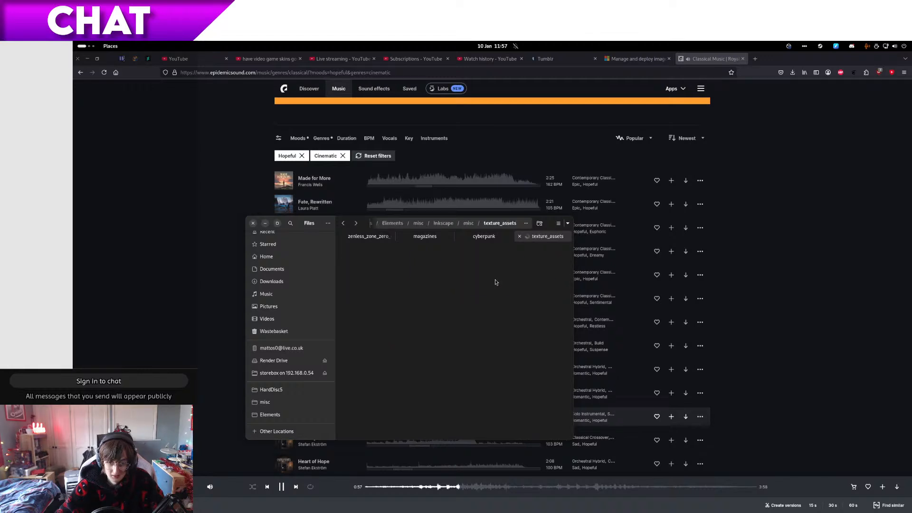
{"action": "key", "text": "alt+Up"}
{"action": "key", "text": "alt+Up"}
{"action": "key", "text": "alt+Up"}
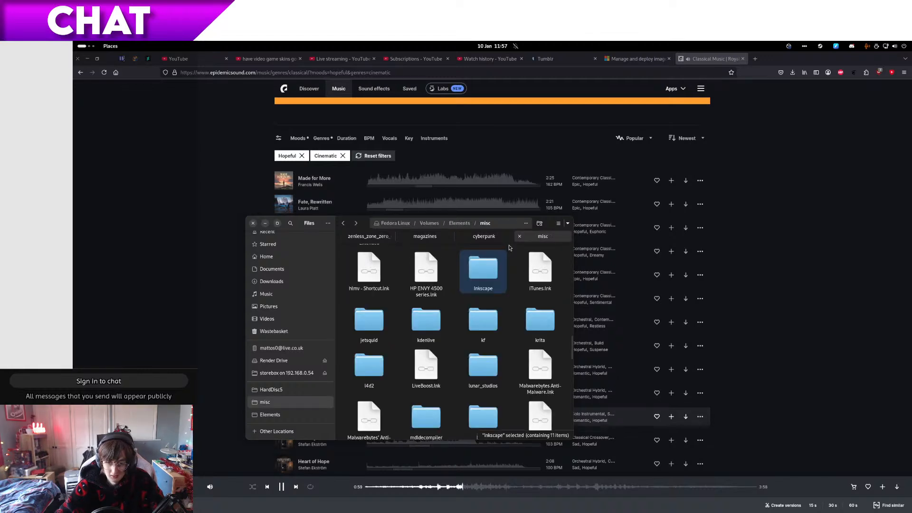
{"action": "left_click", "coordinate": [499, 238]}
{"action": "double_click", "coordinate": [496, 284]}
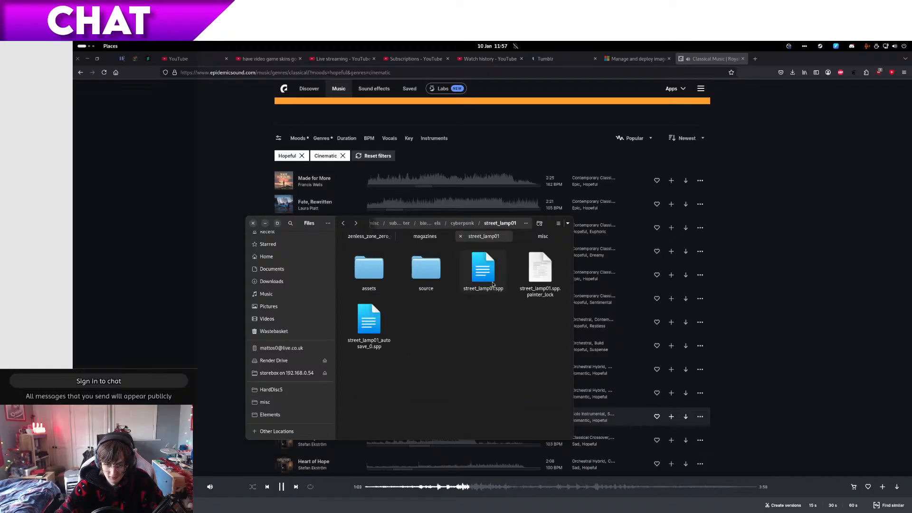
Step: Create a folder named original in the street_lamp01 project folder and copy street_lamp01.spp into it
{"action": "left_click", "coordinate": [493, 284]}
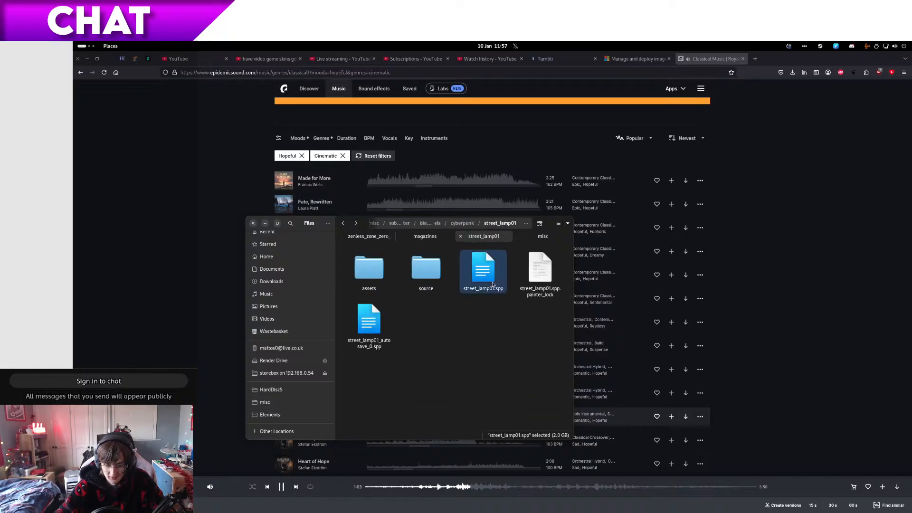
{"action": "right_click", "coordinate": [457, 303]}
{"action": "left_click", "coordinate": [475, 309]}
{"action": "type", "text": "ori"}
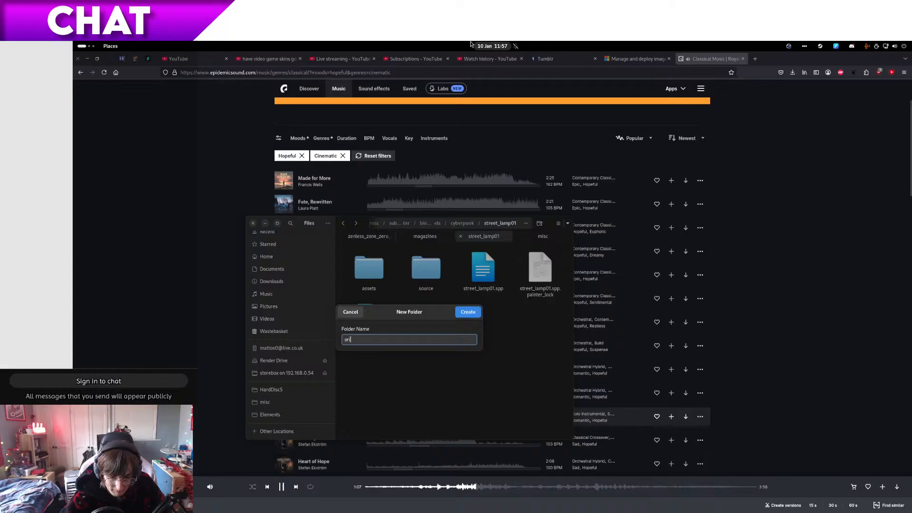
{"action": "type", "text": "ginal"}
{"action": "key", "text": "Return"}
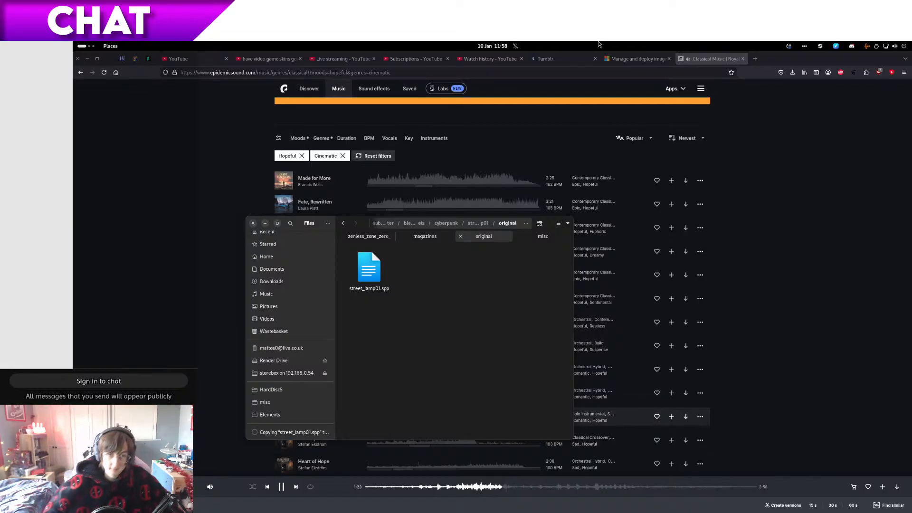
Step: Rename the copied project file in the original folder as street_lamp01_electric_decal1.spp
{"action": "left_click", "coordinate": [385, 260]}
{"action": "key", "text": "F2"}
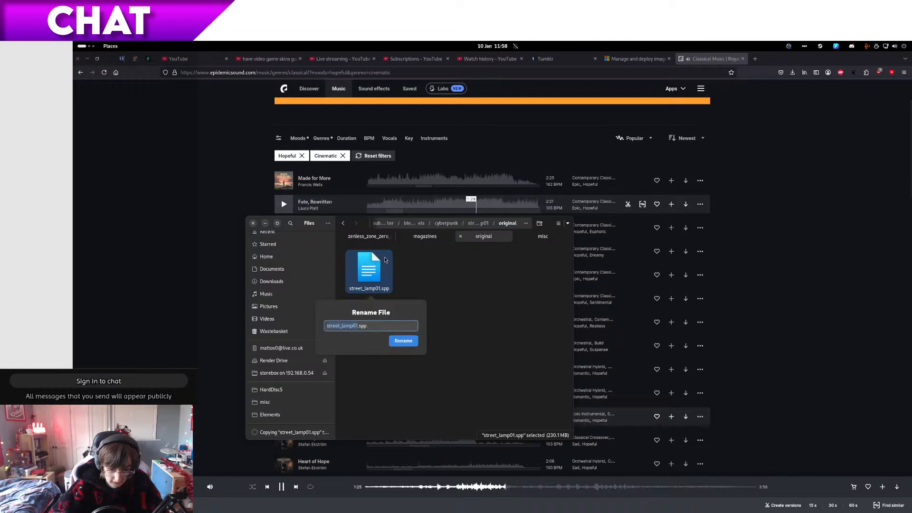
{"action": "key", "text": "Right"}
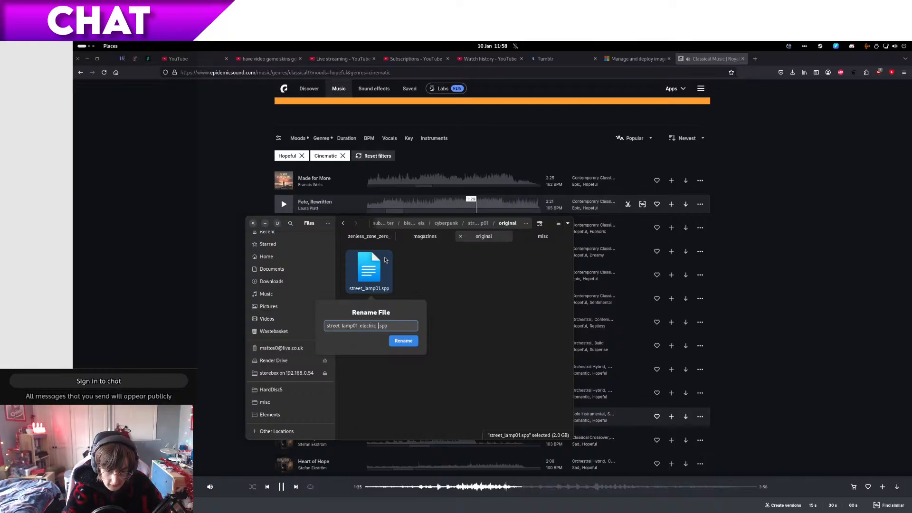
{"action": "key", "text": "Return"}
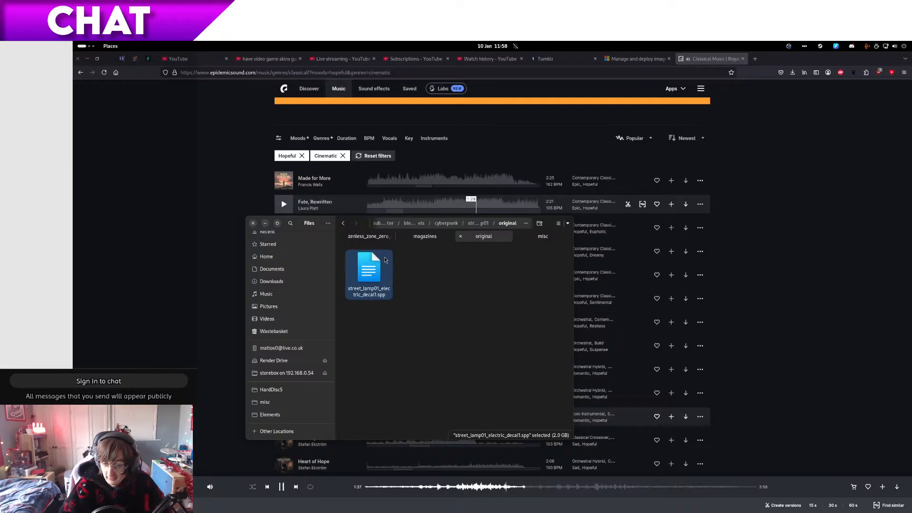
Step: Switch back to Substance Painter and examine the cabinet door's sign decal and round lock from several angles and up close
{"action": "key", "text": "alt+Tab"}
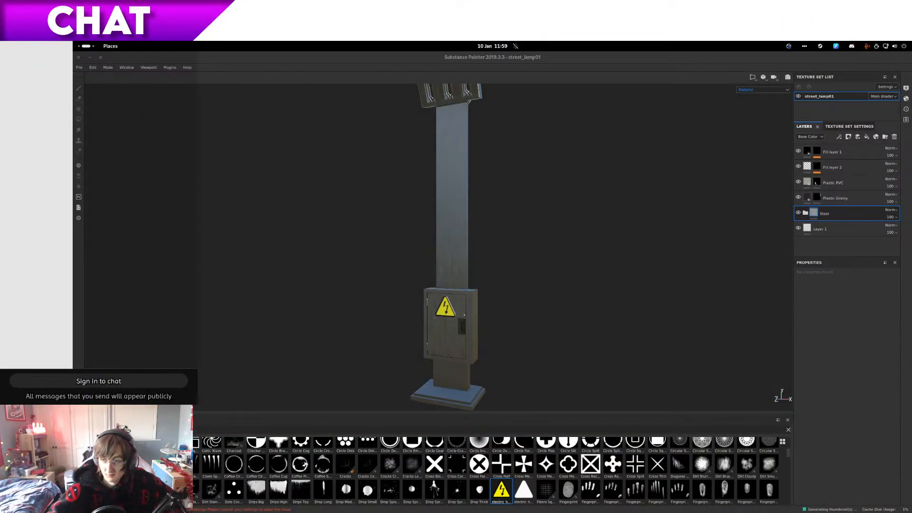
{"action": "left_click", "coordinate": [326, 61]}
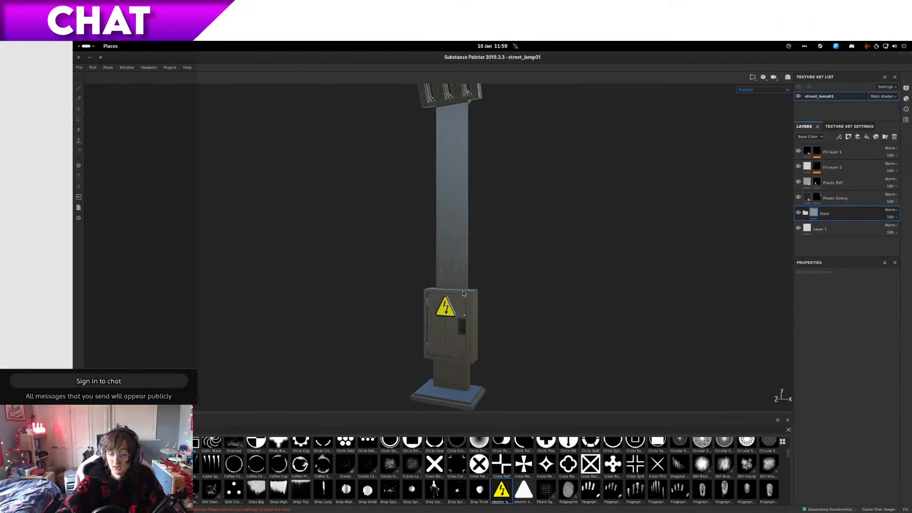
{"action": "left_click_drag", "start_coordinate": [464, 293], "coordinate": [500, 287], "text": "alt"}
{"action": "middle_click_drag", "start_coordinate": [493, 296], "coordinate": [486, 244], "text": "alt"}
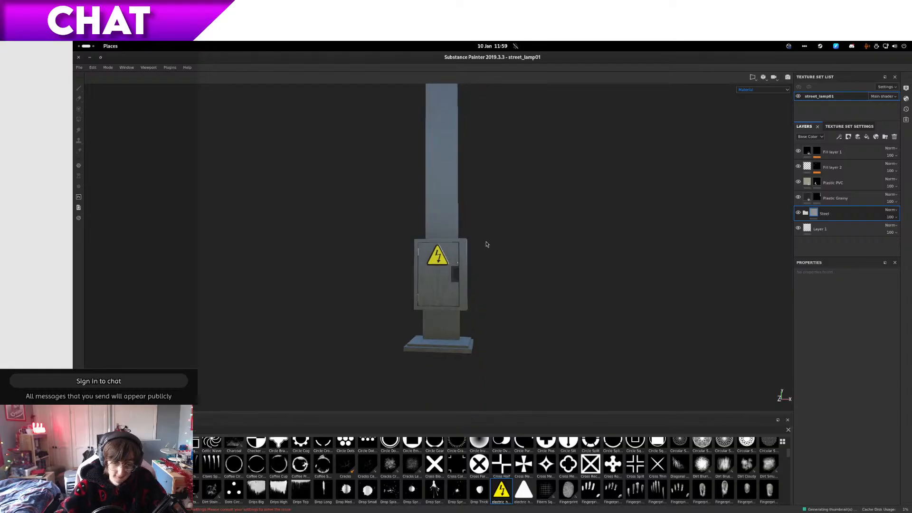
{"action": "mouse_move", "coordinate": [502, 269]}
{"action": "left_mouse_down", "text": "alt"}
{"action": "mouse_move", "coordinate": [303, 310]}
{"action": "mouse_move", "coordinate": [500, 264]}
{"action": "left_mouse_up", "text": "alt"}
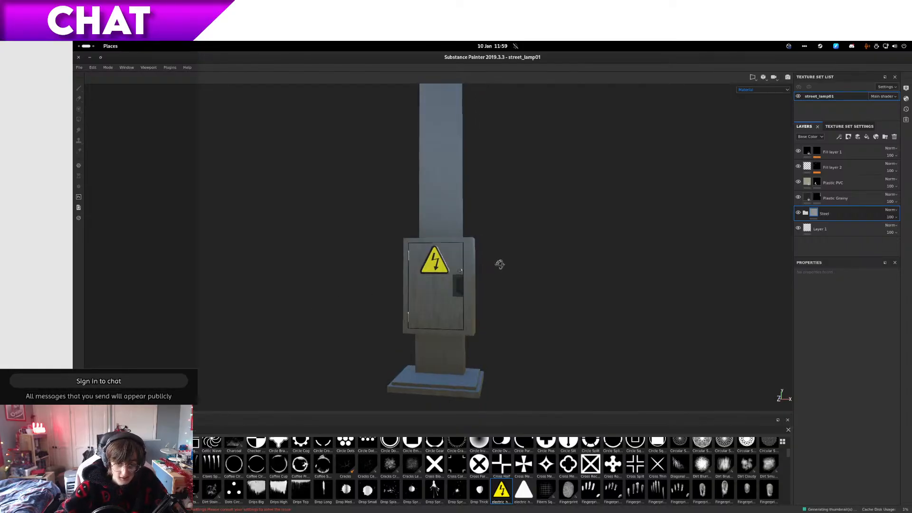
{"action": "scroll", "coordinate": [508, 271], "scroll_direction": "down", "scroll_amount": 3}
{"action": "scroll", "coordinate": [508, 271], "scroll_direction": "up", "scroll_amount": 5}
{"action": "scroll", "coordinate": [417, 295], "scroll_direction": "up", "scroll_amount": 8}
{"action": "left_click_drag", "start_coordinate": [427, 264], "coordinate": [383, 260], "text": "alt"}
{"action": "scroll", "coordinate": [383, 259], "scroll_direction": "down", "scroll_amount": 8}
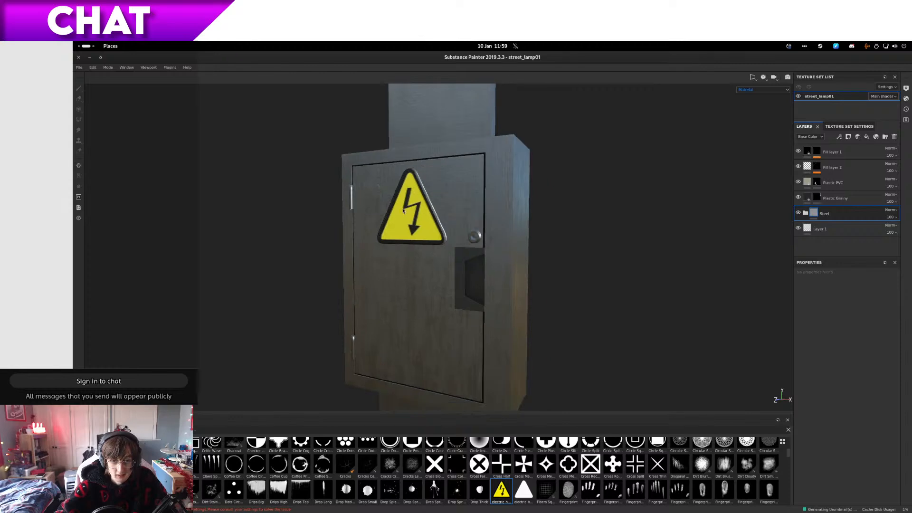
{"action": "mouse_move", "coordinate": [496, 230]}
{"action": "left_mouse_down", "text": "alt"}
{"action": "mouse_move", "coordinate": [451, 230]}
{"action": "mouse_move", "coordinate": [531, 173]}
{"action": "mouse_move", "coordinate": [488, 236]}
{"action": "left_mouse_up", "text": "alt"}
{"action": "scroll", "coordinate": [451, 230], "scroll_direction": "up", "scroll_amount": 6}
{"action": "scroll", "coordinate": [463, 241], "scroll_direction": "up", "scroll_amount": 5}
{"action": "left_click_drag", "start_coordinate": [435, 250], "coordinate": [412, 253], "text": "alt"}
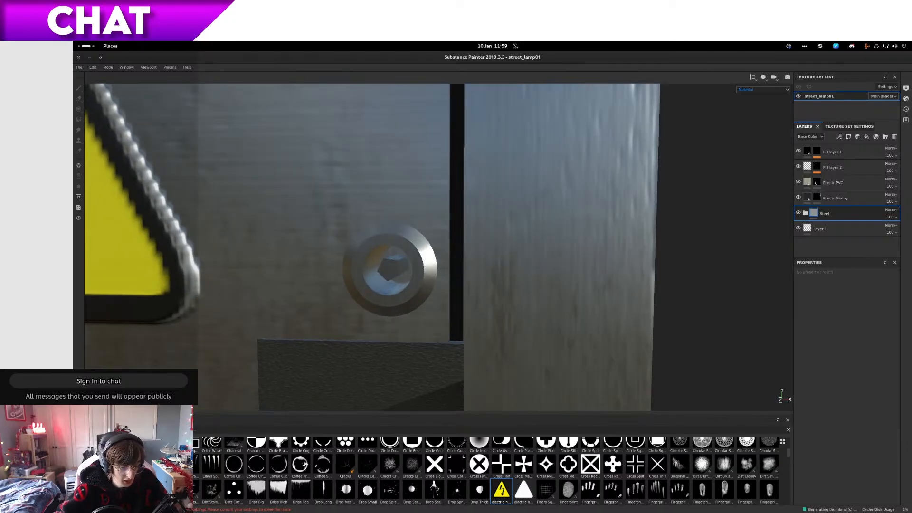
Step: Add the Aluminium Pure material as a layer directly above the Steel folder and set its roughness to about 0.436
{"action": "left_click", "coordinate": [92, 487]}
{"action": "left_click", "coordinate": [92, 497]}
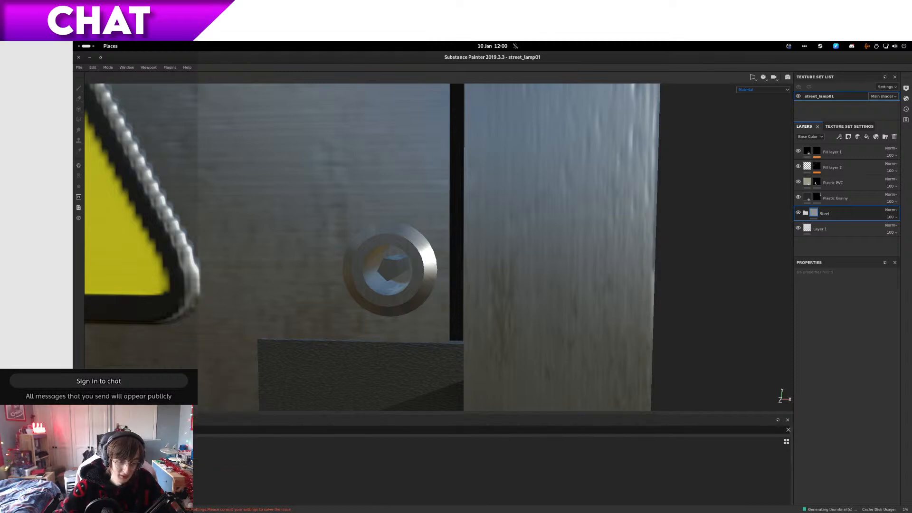
{"action": "left_click_drag", "start_coordinate": [185, 444], "coordinate": [195, 464]}
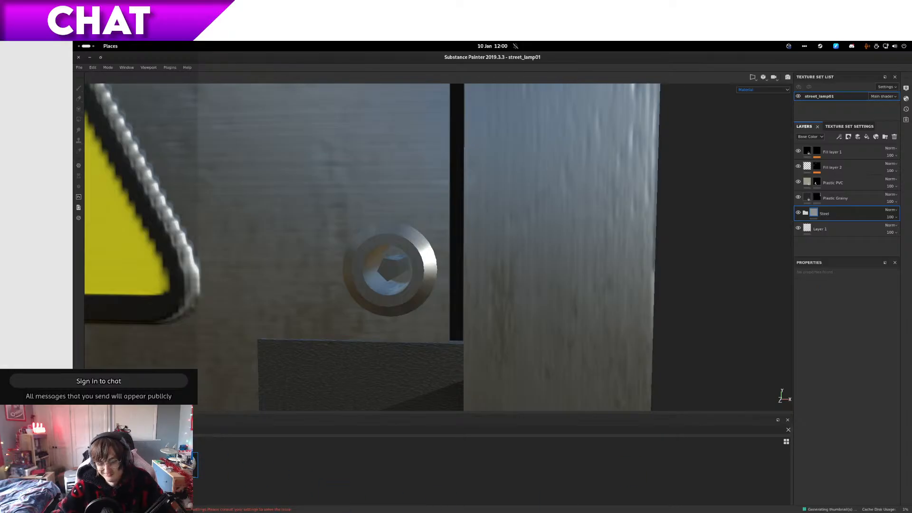
{"action": "left_click_drag", "start_coordinate": [195, 464], "coordinate": [826, 210]}
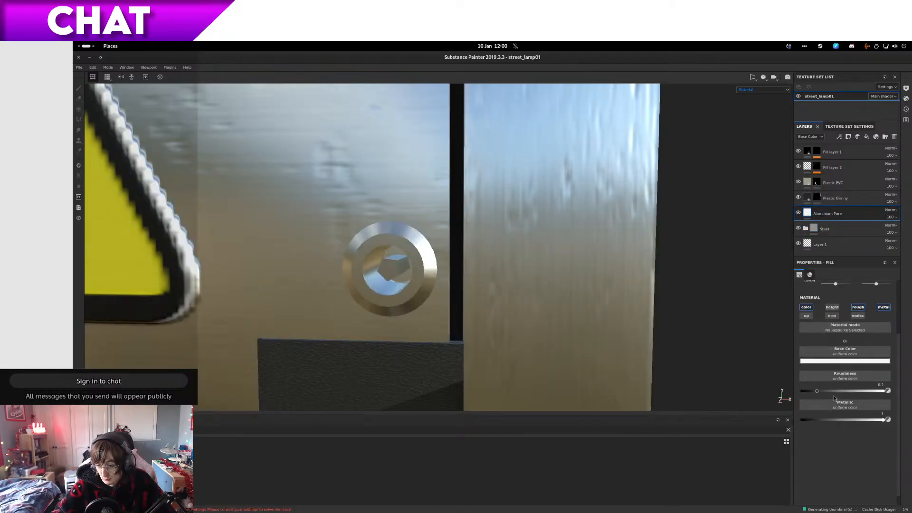
{"action": "mouse_move", "coordinate": [834, 391]}
{"action": "left_mouse_down"}
{"action": "mouse_move", "coordinate": [855, 389]}
{"action": "mouse_move", "coordinate": [830, 392]}
{"action": "mouse_move", "coordinate": [851, 391]}
{"action": "mouse_move", "coordinate": [837, 393]}
{"action": "left_mouse_up"}
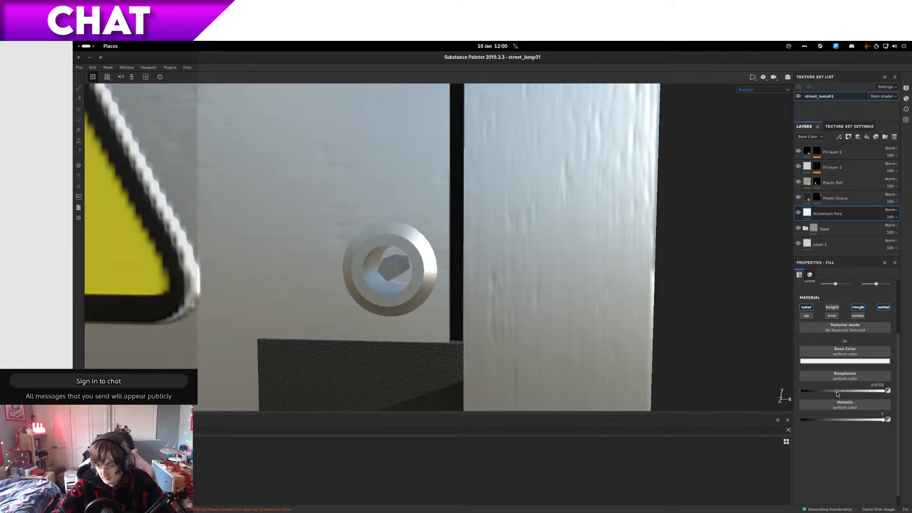
{"action": "right_click", "coordinate": [818, 214]}
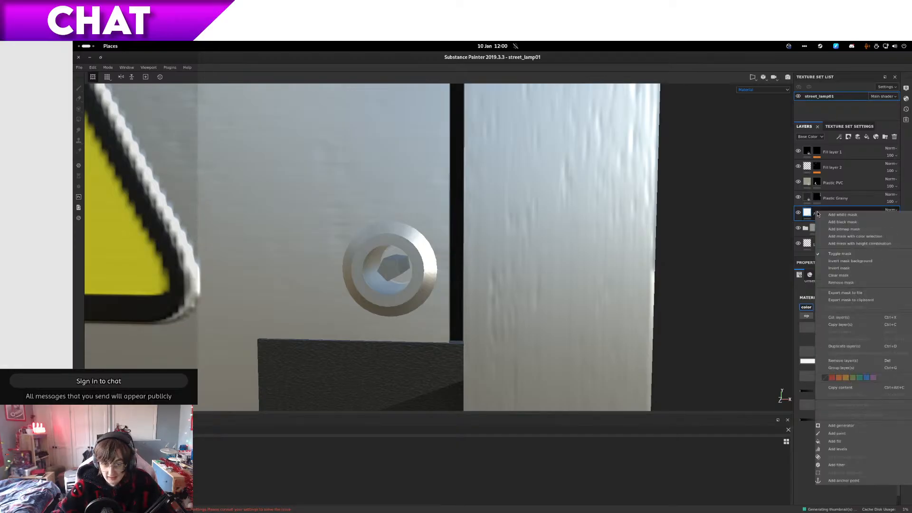
{"action": "left_click", "coordinate": [811, 214]}
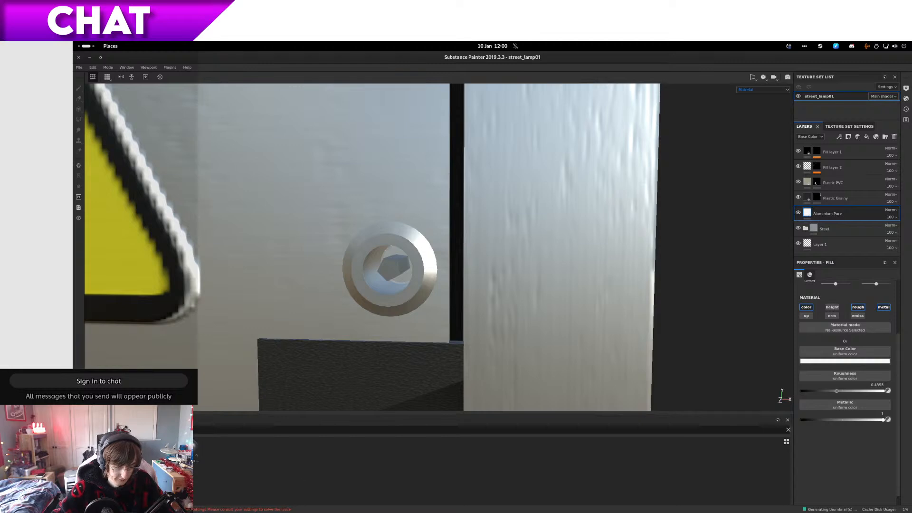
{"action": "mouse_move", "coordinate": [165, 458]}
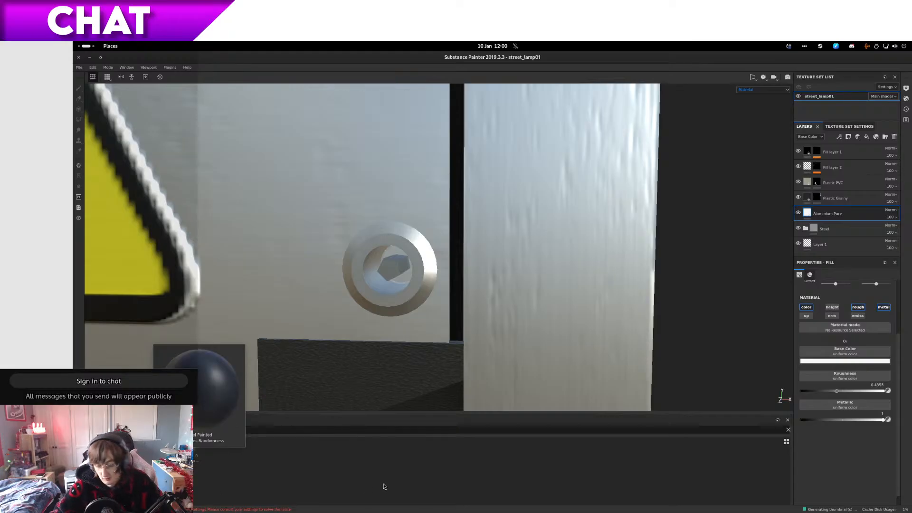
Step: Group the Aluminium Pure layer into a new folder and add a black mask to that folder
{"action": "left_click_drag", "start_coordinate": [642, 305], "coordinate": [474, 281], "text": "alt"}
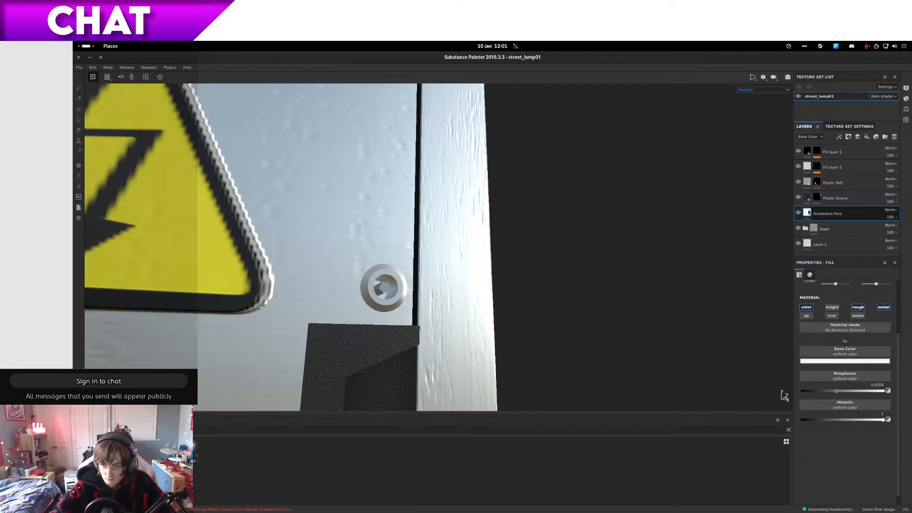
{"action": "key", "text": "ctrl+g"}
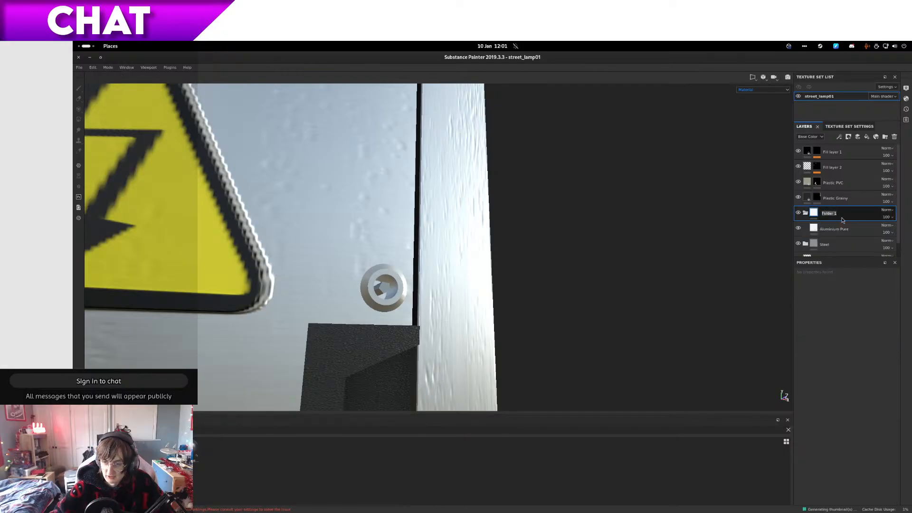
{"action": "right_click", "coordinate": [848, 219]}
{"action": "left_click", "coordinate": [839, 225]}
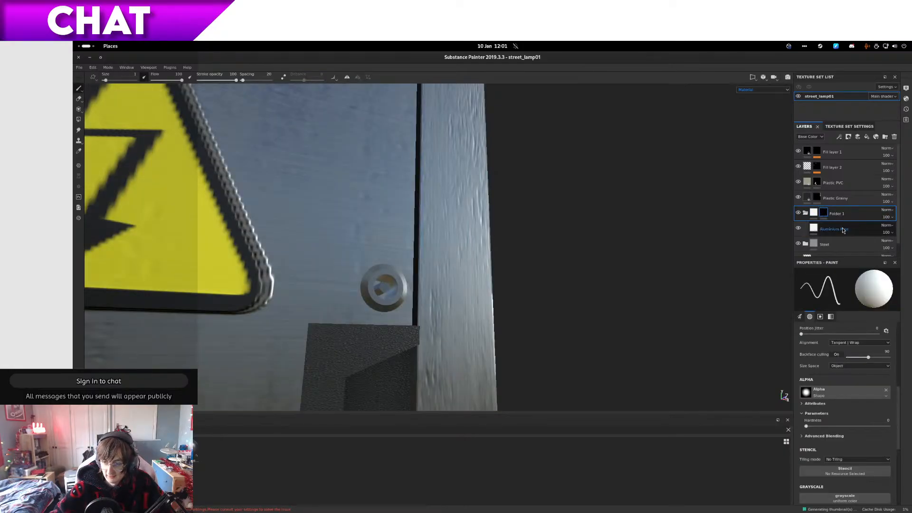
Step: Add a paint effect to the black mask of the folder that holds Aluminium Pure
{"action": "scroll", "coordinate": [432, 302], "scroll_direction": "up", "scroll_amount": 5}
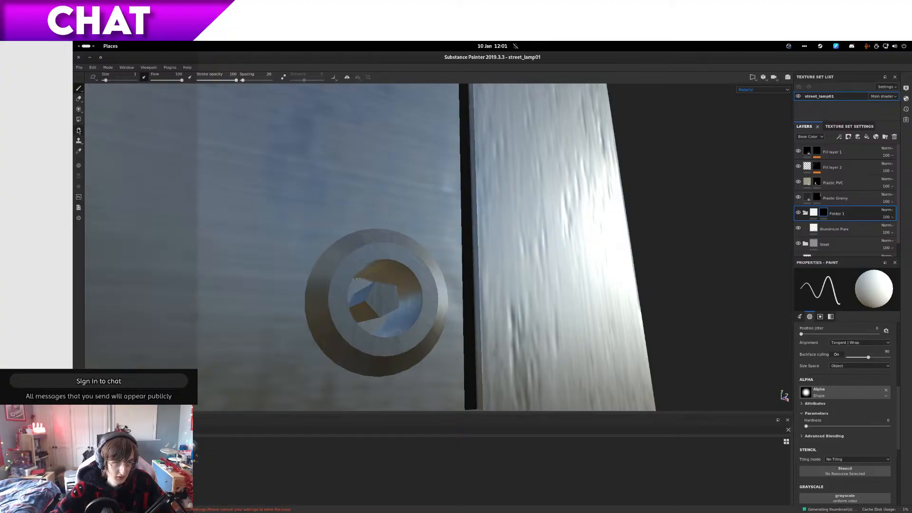
{"action": "mouse_move", "coordinate": [76, 95]}
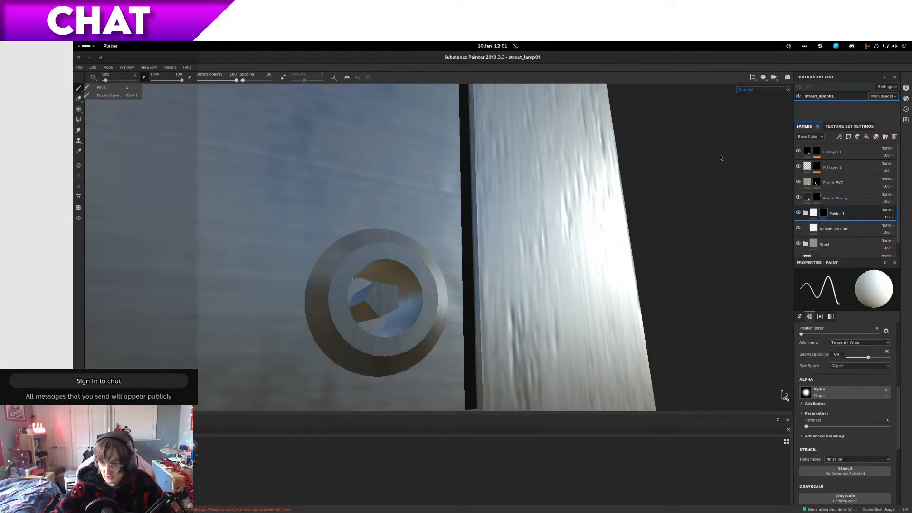
{"action": "right_click", "coordinate": [827, 213]}
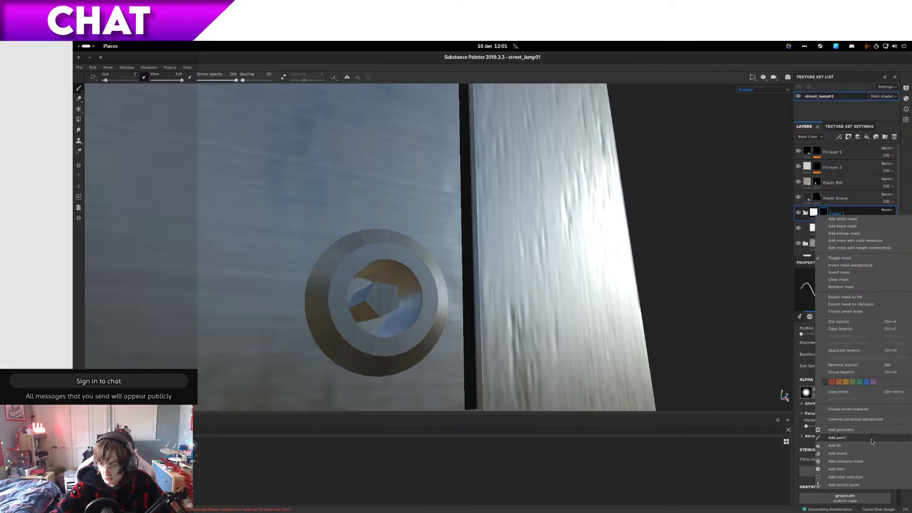
{"action": "left_click", "coordinate": [838, 438]}
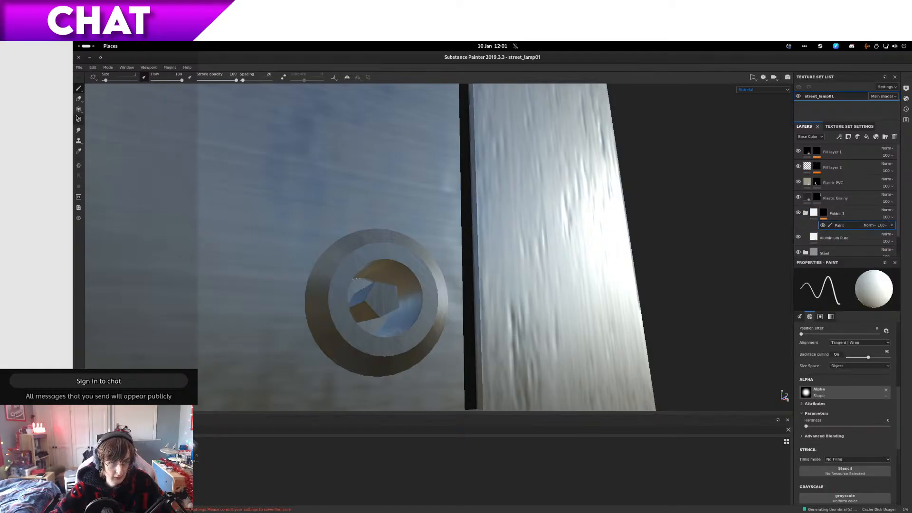
Step: Reveal the aluminium on the round door lock by filling its geometry with white in the folder mask using Polygon Fill
{"action": "left_click", "coordinate": [79, 99]}
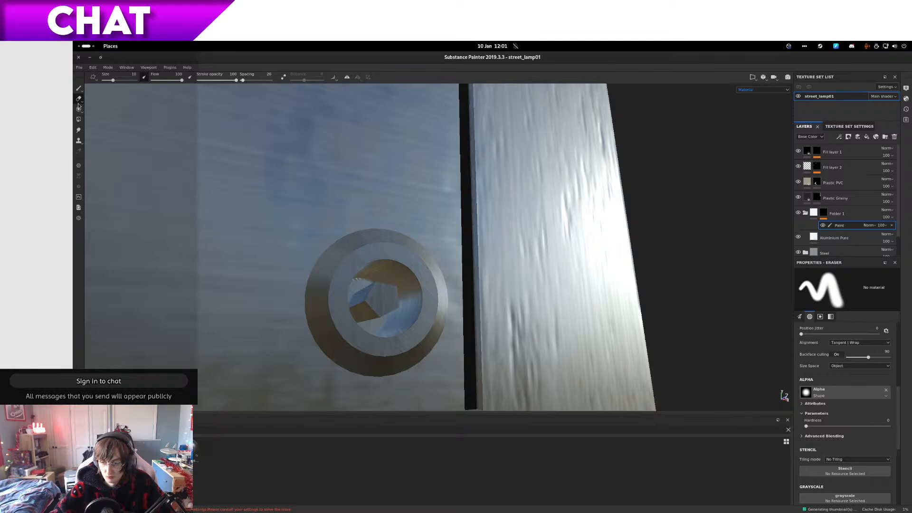
{"action": "left_click", "coordinate": [79, 109]}
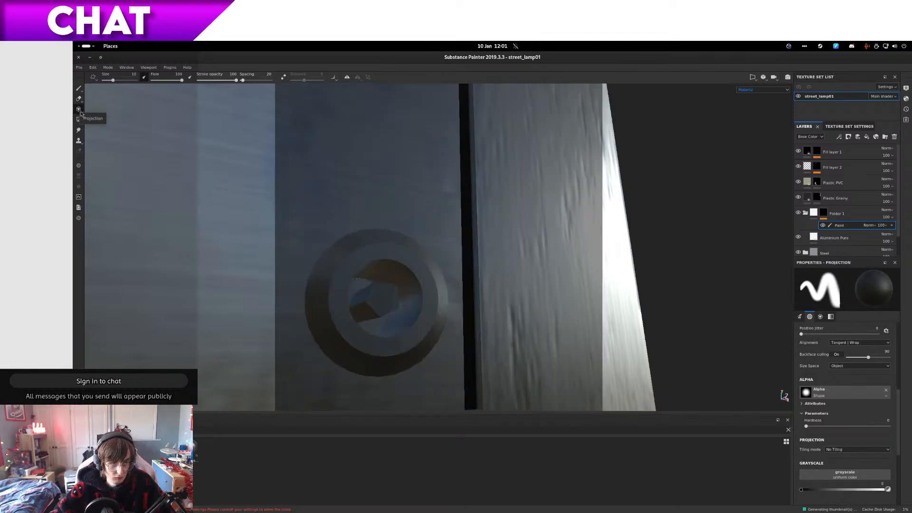
{"action": "left_click", "coordinate": [79, 109]}
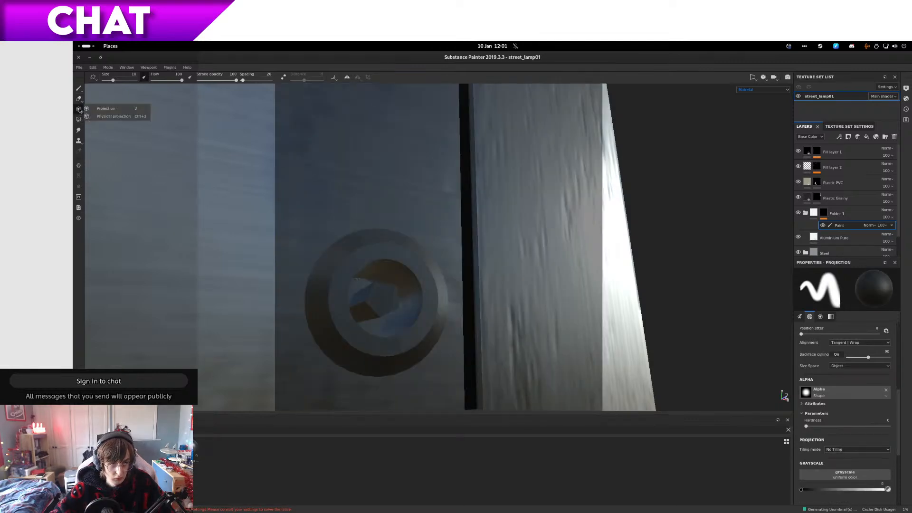
{"action": "left_click", "coordinate": [78, 99]}
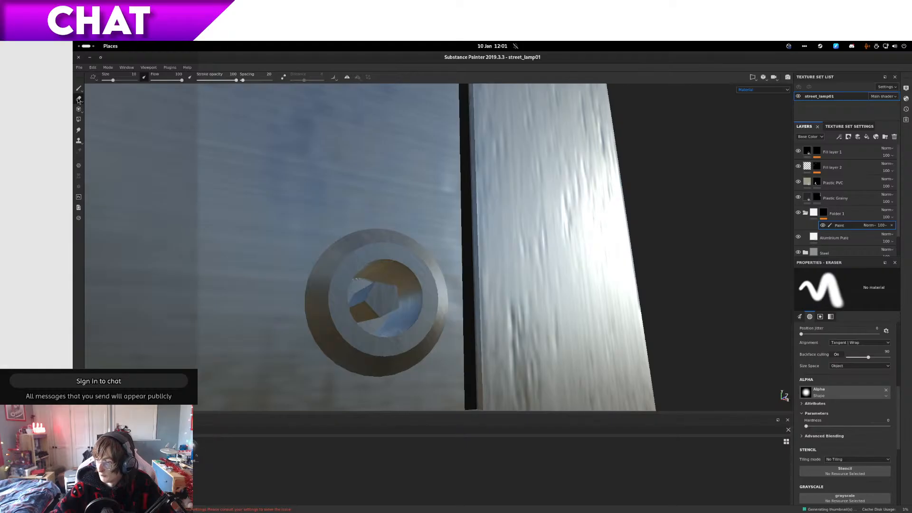
{"action": "left_click", "coordinate": [78, 90]}
{"action": "left_click", "coordinate": [78, 99]}
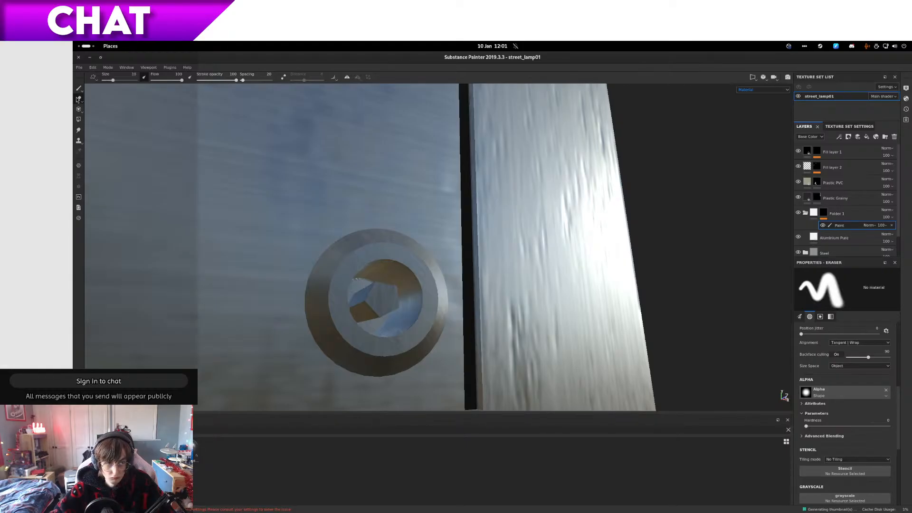
{"action": "left_click", "coordinate": [79, 131]}
{"action": "left_click", "coordinate": [79, 142]}
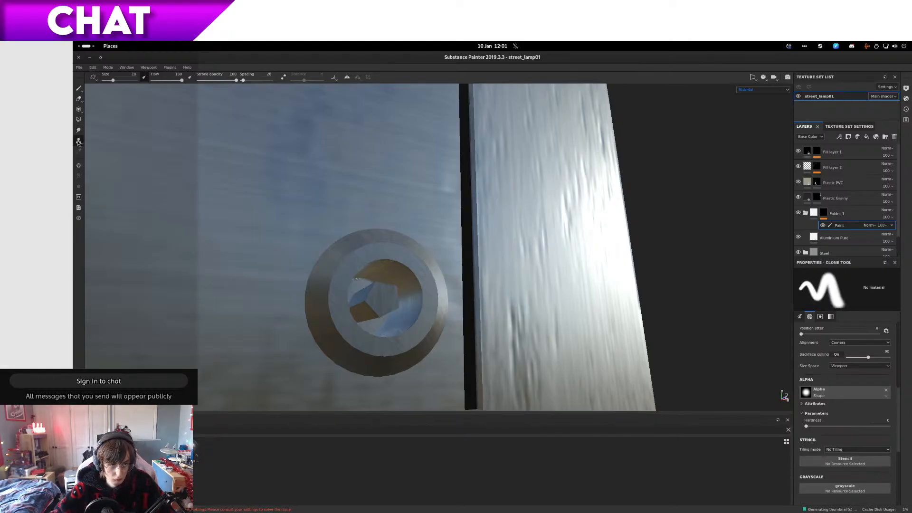
{"action": "left_click", "coordinate": [79, 119]}
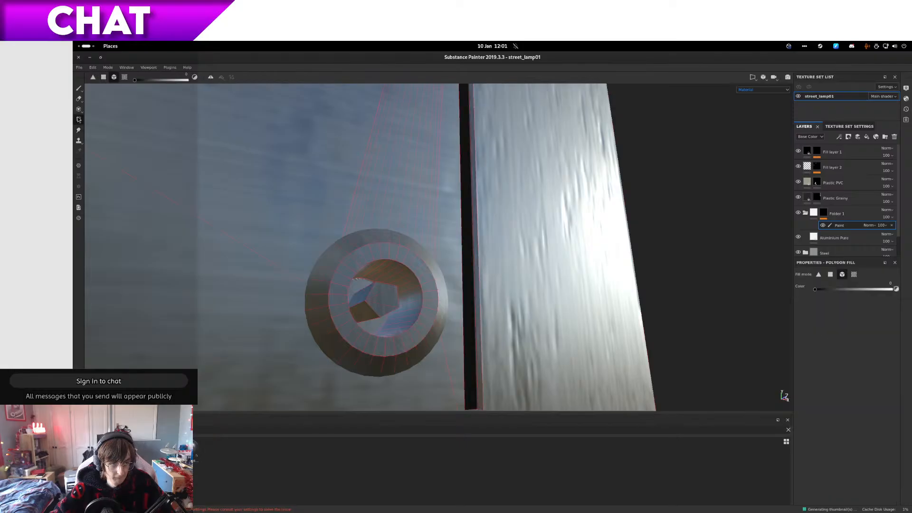
{"action": "left_click", "coordinate": [832, 230]}
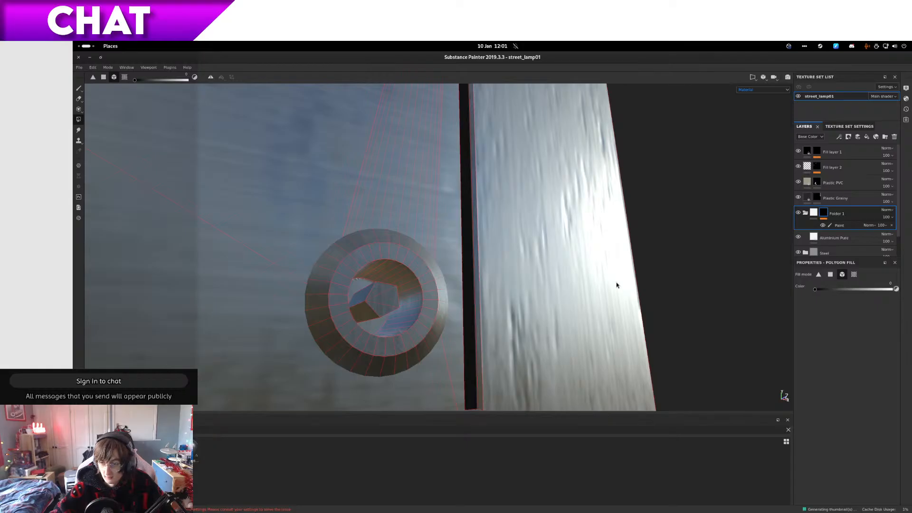
{"action": "left_click", "coordinate": [432, 268]}
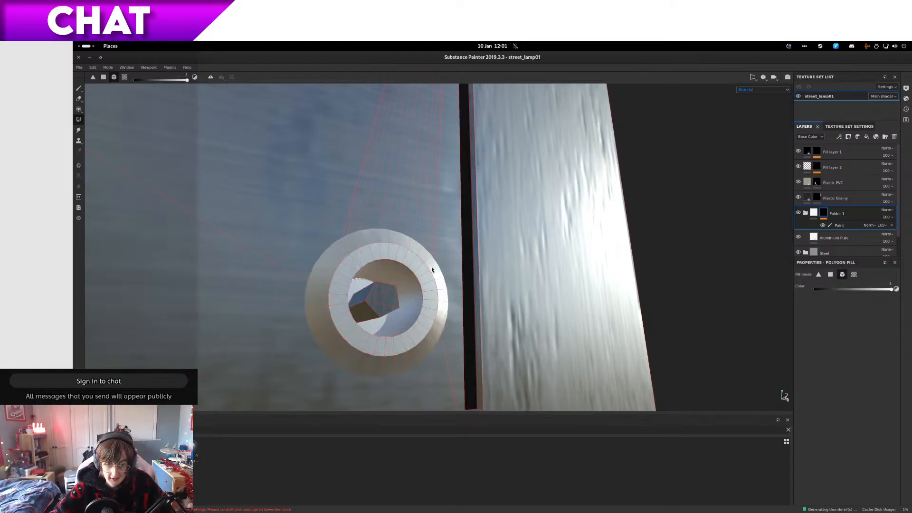
Step: Rename the masked folder with a name starting electric_box_key_hole and compare the lock with its Aluminium Pure layer hidden and shown
{"action": "scroll", "coordinate": [402, 324], "scroll_direction": "down", "scroll_amount": 5}
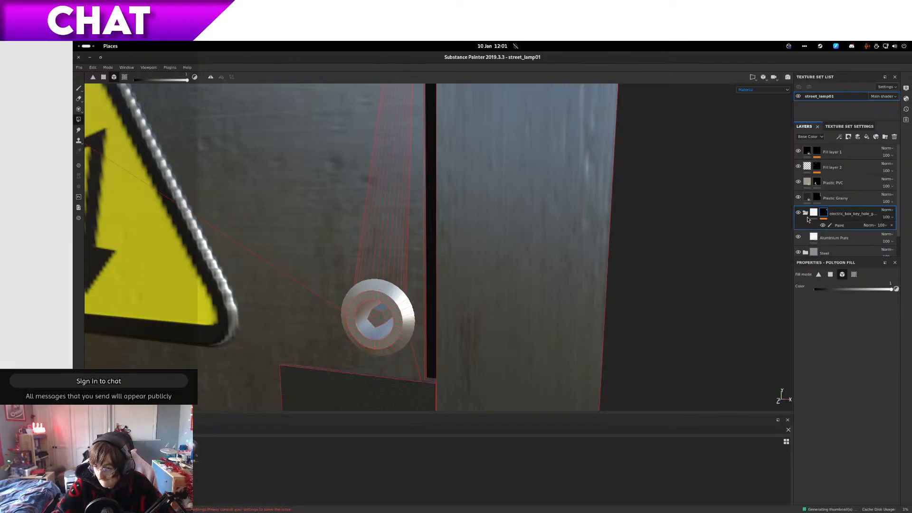
{"action": "left_click", "coordinate": [807, 214]}
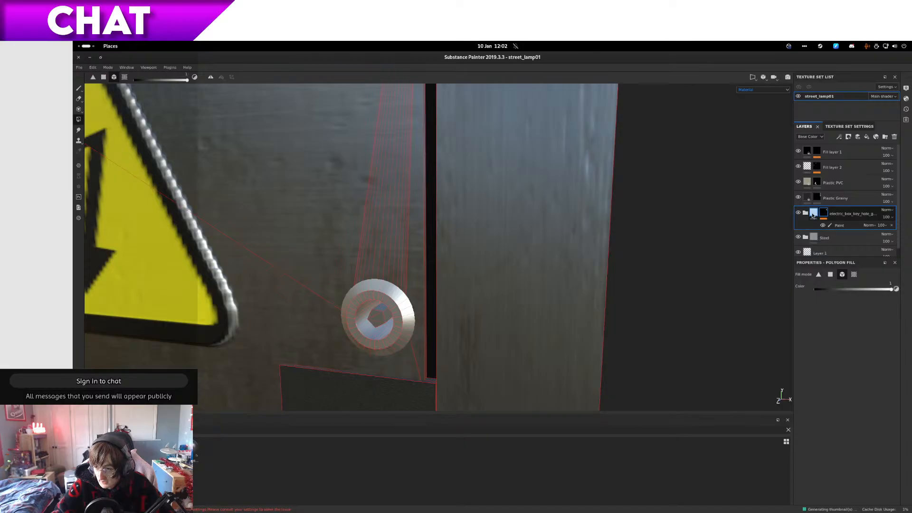
{"action": "left_click", "coordinate": [806, 217]}
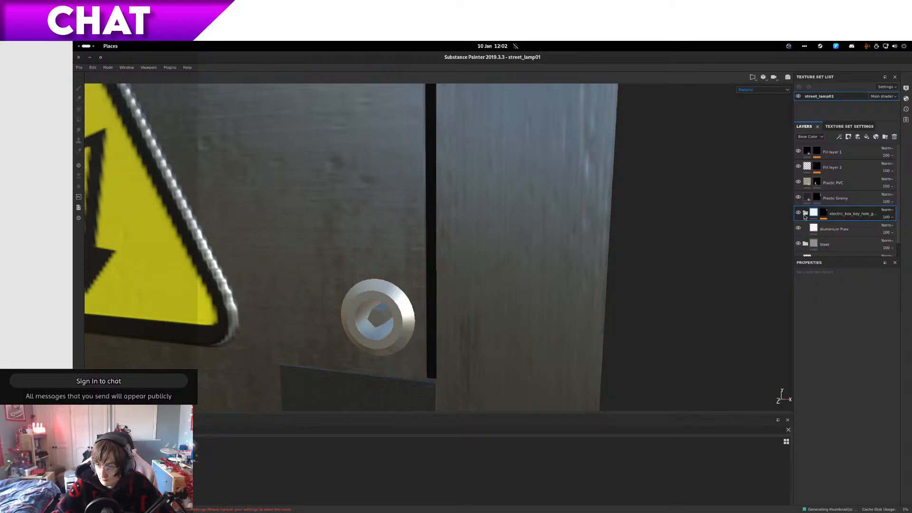
{"action": "left_click", "coordinate": [830, 232]}
{"action": "left_click", "coordinate": [799, 230]}
{"action": "left_click", "coordinate": [799, 230]}
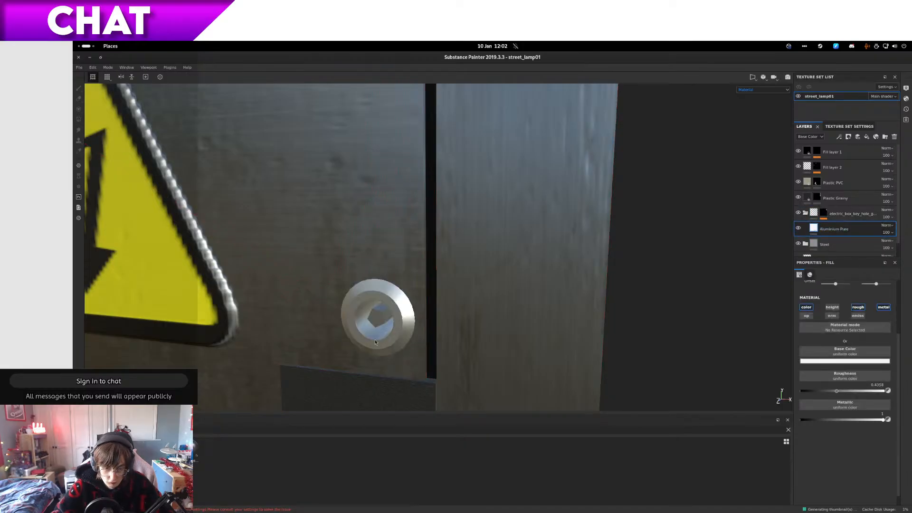
Step: Set the Aluminium Pure layer's roughness to about 0.146
{"action": "left_click_drag", "start_coordinate": [342, 328], "coordinate": [377, 346], "text": "alt"}
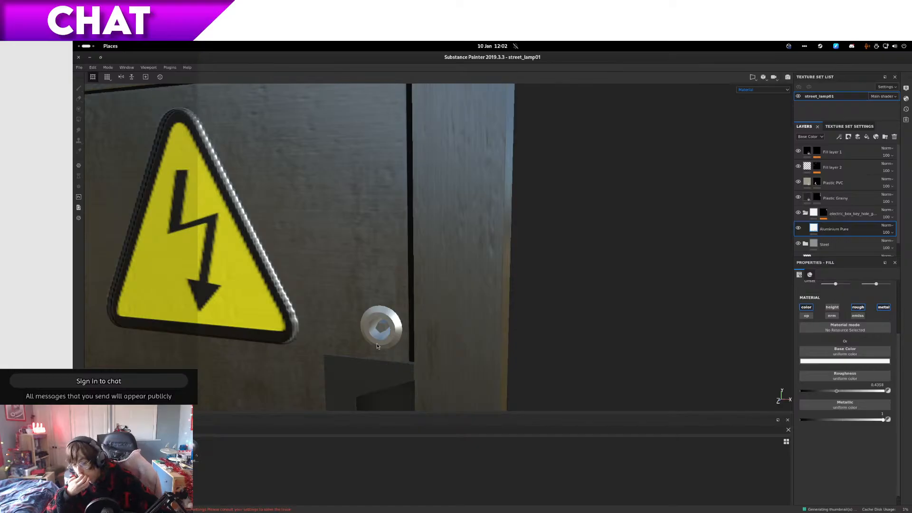
{"action": "left_click_drag", "start_coordinate": [377, 346], "coordinate": [606, 257], "text": "alt"}
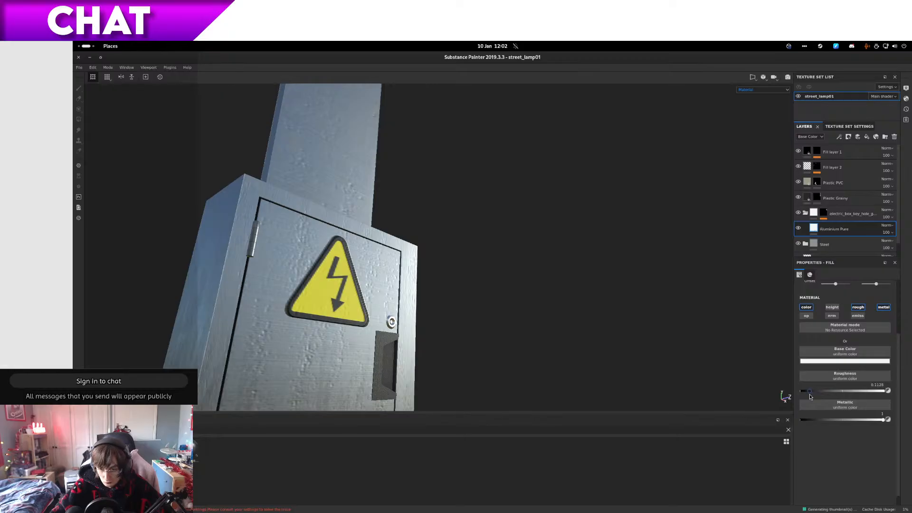
{"action": "left_click_drag", "start_coordinate": [812, 399], "coordinate": [813, 399]}
Step: Examine the lock's aluminium finish up close from several angles and against the whole cabinet
{"action": "right_click_drag", "start_coordinate": [566, 373], "coordinate": [551, 337], "text": "alt"}
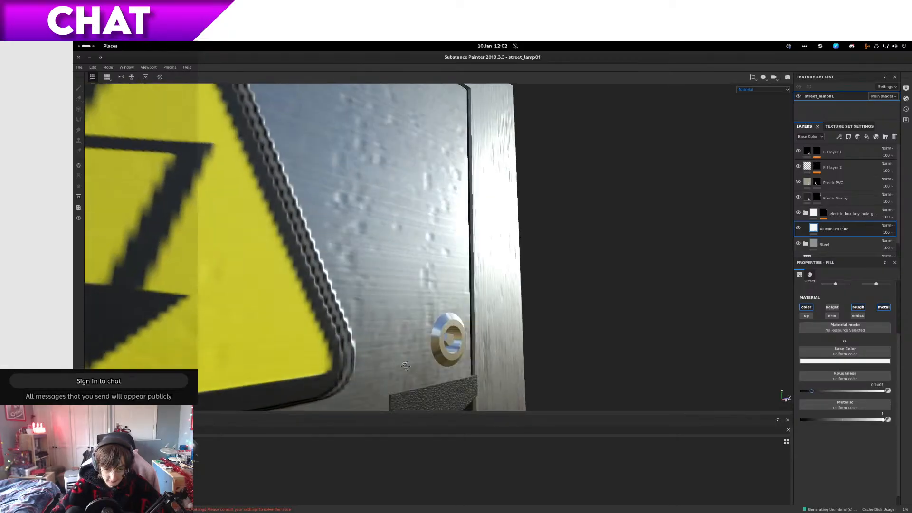
{"action": "left_click_drag", "start_coordinate": [475, 333], "coordinate": [294, 285], "text": "alt"}
{"action": "right_click_drag", "start_coordinate": [428, 328], "coordinate": [362, 318], "text": "alt"}
{"action": "left_click_drag", "start_coordinate": [380, 318], "coordinate": [449, 378], "text": "alt"}
{"action": "middle_click_drag", "start_coordinate": [449, 379], "coordinate": [447, 343], "text": "alt"}
{"action": "right_click_drag", "start_coordinate": [427, 346], "coordinate": [491, 340], "text": "alt"}
{"action": "middle_click_drag", "start_coordinate": [492, 339], "coordinate": [469, 239], "text": "alt"}
{"action": "left_click_drag", "start_coordinate": [469, 240], "coordinate": [585, 288], "text": "alt"}
{"action": "left_click_drag", "start_coordinate": [511, 192], "coordinate": [469, 172], "text": "alt"}
{"action": "scroll", "coordinate": [483, 219], "scroll_direction": "up", "scroll_amount": 3}
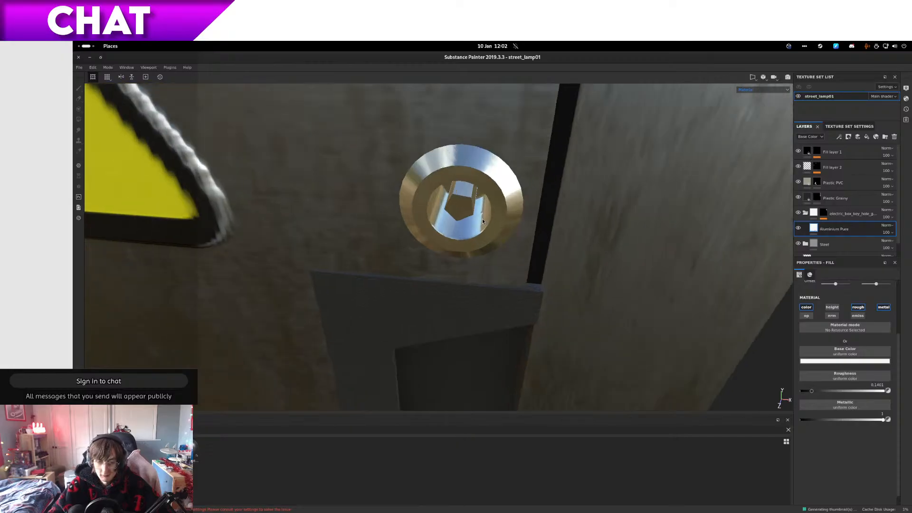
{"action": "scroll", "coordinate": [493, 236], "scroll_direction": "down", "scroll_amount": 10}
{"action": "scroll", "coordinate": [552, 238], "scroll_direction": "down", "scroll_amount": 5}
{"action": "left_click_drag", "start_coordinate": [603, 244], "coordinate": [597, 209], "text": "alt"}
{"action": "scroll", "coordinate": [599, 220], "scroll_direction": "down", "scroll_amount": 3}
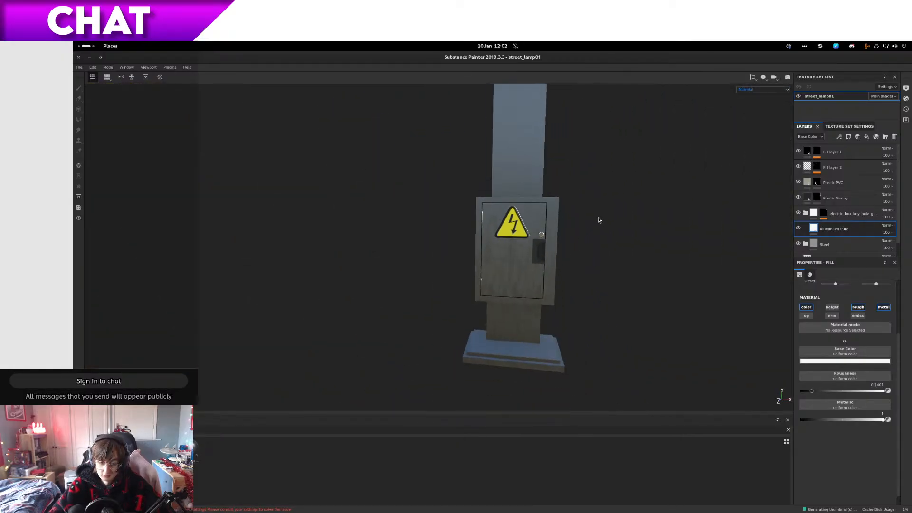
Step: Examine the round metal cap, bent cables and bolts on the lamp head up close
{"action": "left_click_drag", "start_coordinate": [596, 265], "coordinate": [368, 306], "text": "alt"}
{"action": "scroll", "coordinate": [464, 265], "scroll_direction": "up", "scroll_amount": 4}
{"action": "scroll", "coordinate": [463, 273], "scroll_direction": "up", "scroll_amount": 3}
{"action": "middle_click_drag", "start_coordinate": [369, 307], "coordinate": [393, 236], "text": "alt"}
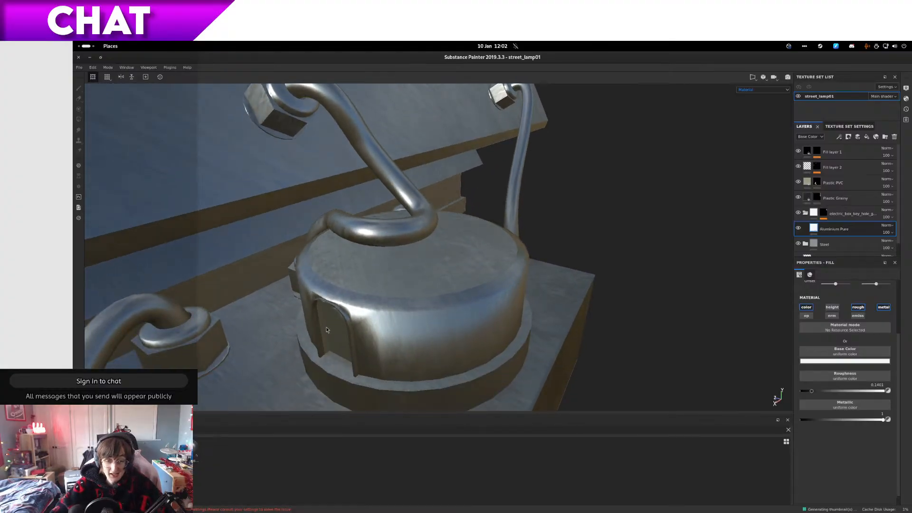
{"action": "scroll", "coordinate": [326, 326], "scroll_direction": "up", "scroll_amount": 5}
{"action": "mouse_move", "coordinate": [333, 325]}
{"action": "left_mouse_down", "text": "alt"}
{"action": "mouse_move", "coordinate": [346, 316]}
{"action": "mouse_move", "coordinate": [328, 312]}
{"action": "left_mouse_up", "text": "alt"}
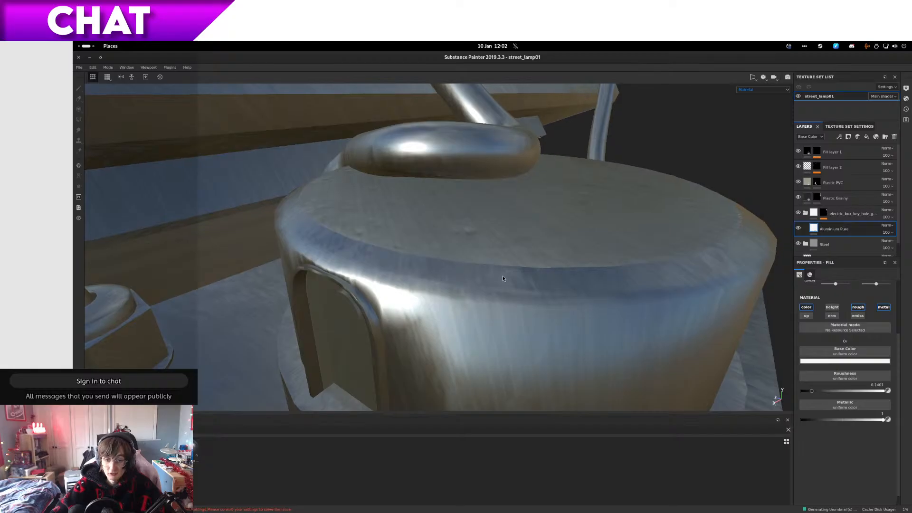
{"action": "scroll", "coordinate": [504, 285], "scroll_direction": "down", "scroll_amount": 6}
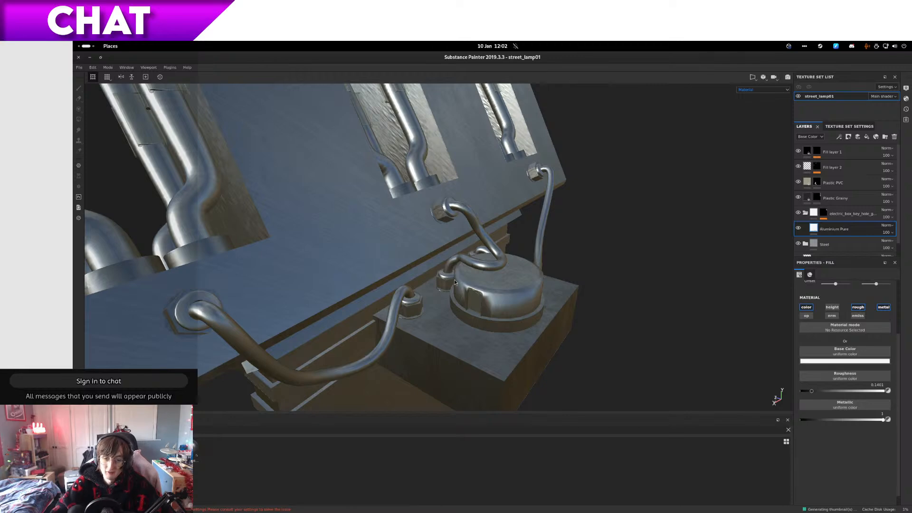
{"action": "left_click_drag", "start_coordinate": [455, 289], "coordinate": [578, 295], "text": "alt"}
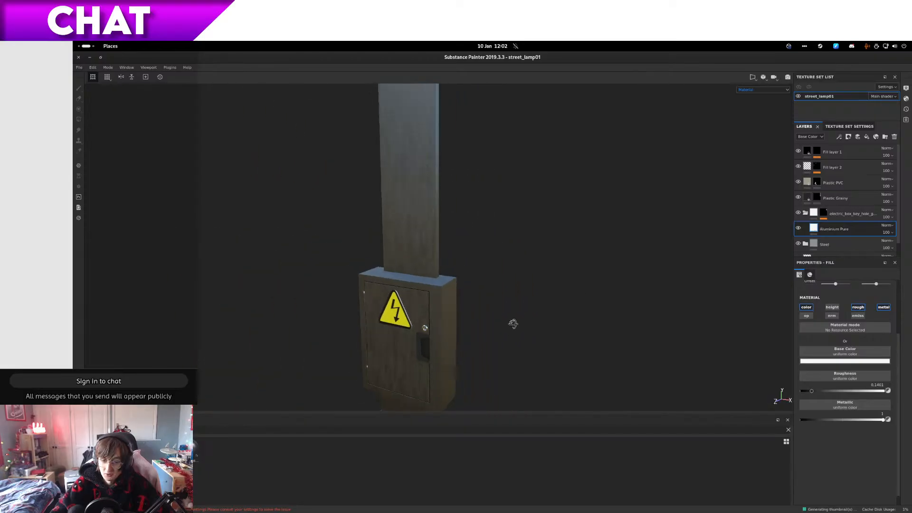
Step: Find the Brass Pure material and add it as a layer directly above the electric box key hole folder
{"action": "left_click_drag", "start_coordinate": [505, 326], "coordinate": [515, 166], "text": "alt"}
{"action": "middle_click_drag", "start_coordinate": [536, 277], "coordinate": [532, 154], "text": "alt"}
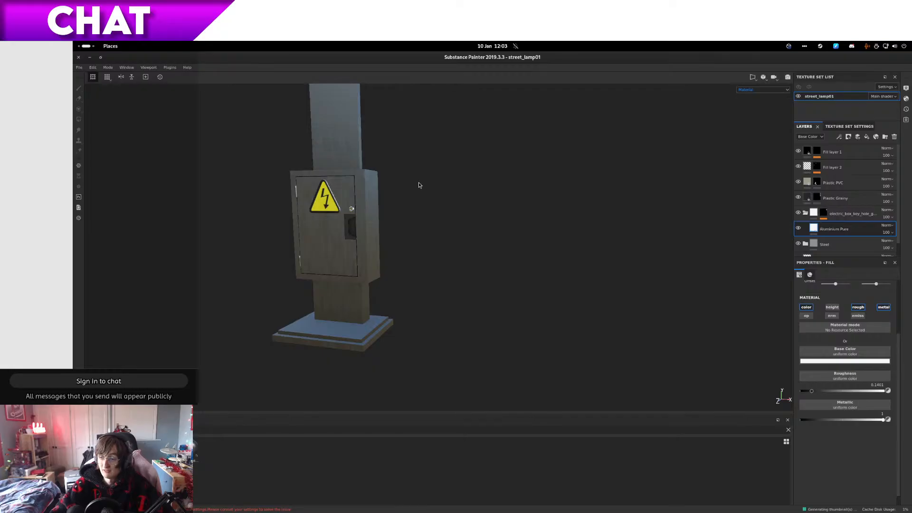
{"action": "right_click_drag", "start_coordinate": [420, 185], "coordinate": [367, 239], "text": "alt"}
{"action": "left_click_drag", "start_coordinate": [366, 239], "coordinate": [435, 262], "text": "alt"}
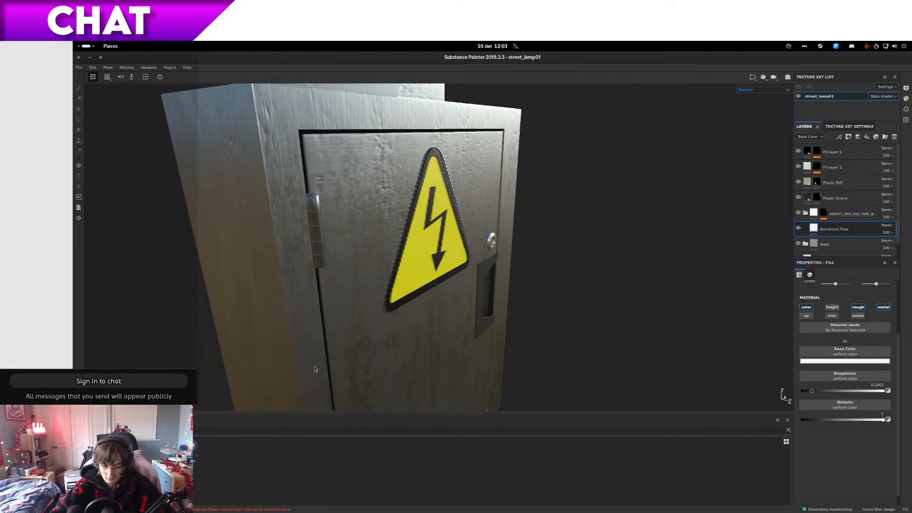
{"action": "double_click", "coordinate": [198, 431]}
{"action": "type", "text": "rust"}
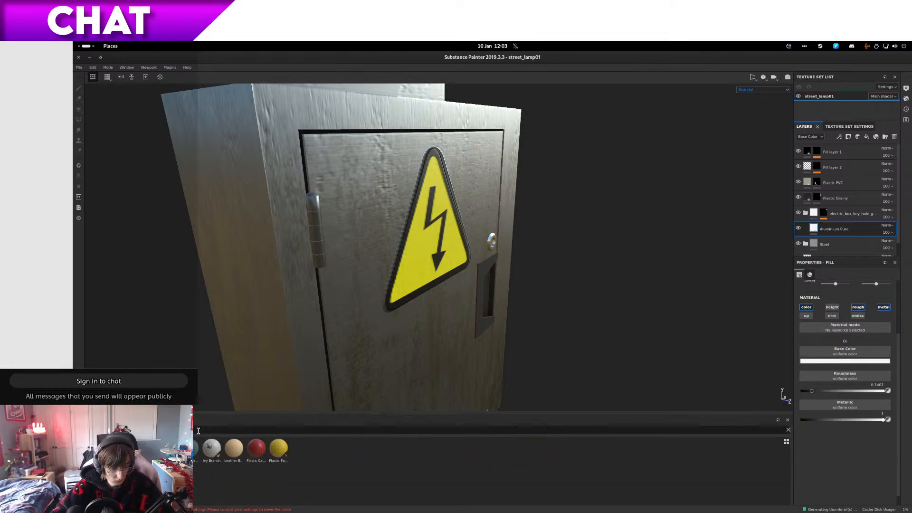
{"action": "mouse_move", "coordinate": [162, 456]}
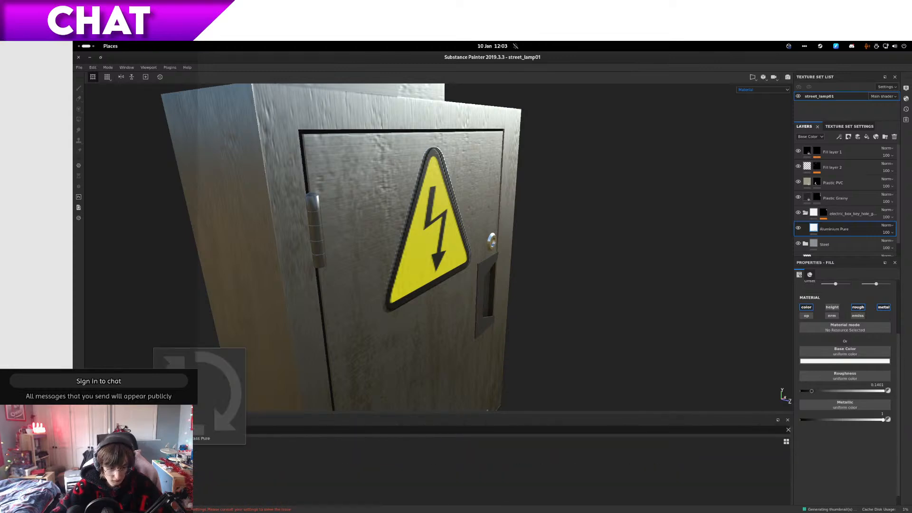
{"action": "left_click_drag", "start_coordinate": [204, 432], "coordinate": [850, 212]}
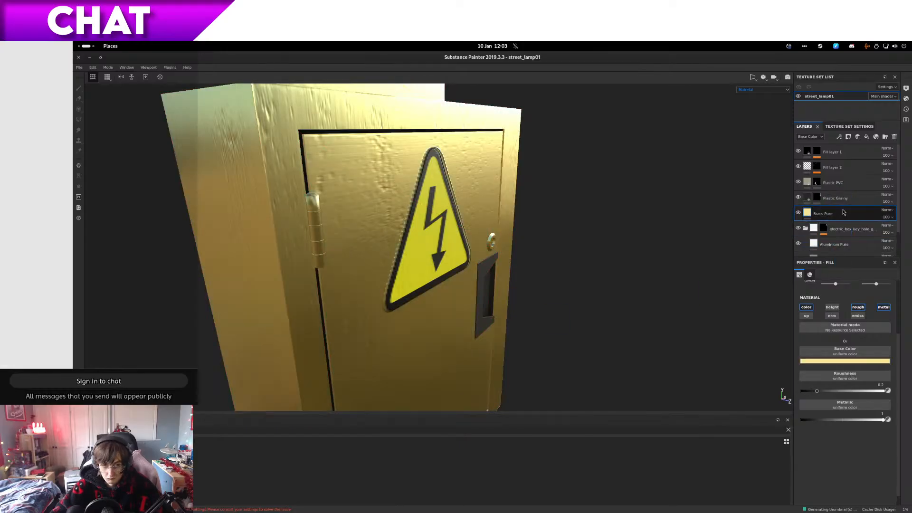
{"action": "right_click", "coordinate": [850, 212]}
{"action": "left_click", "coordinate": [844, 221]}
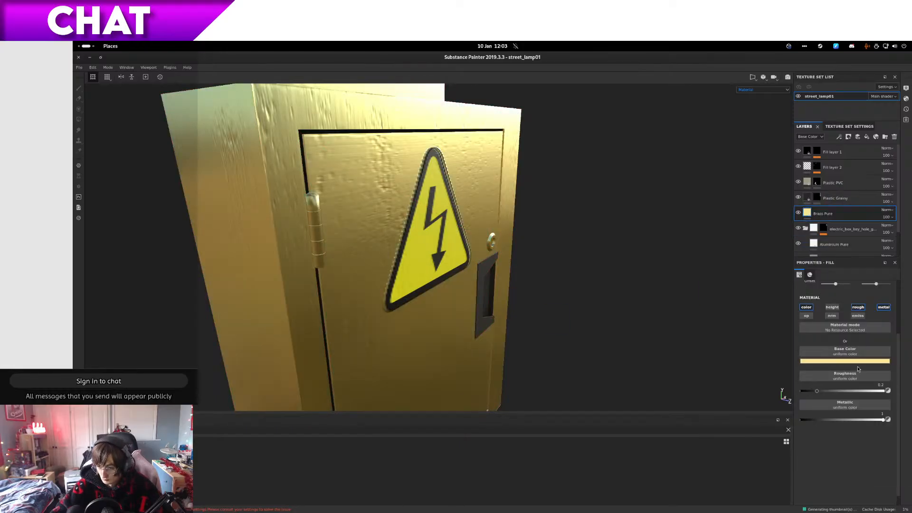
Step: Set the Brass Pure layer's roughness to about 0.51 and give it a black mask with a paint effect
{"action": "mouse_move", "coordinate": [856, 393]}
{"action": "left_mouse_down"}
{"action": "mouse_move", "coordinate": [868, 394]}
{"action": "mouse_move", "coordinate": [842, 398]}
{"action": "left_mouse_up"}
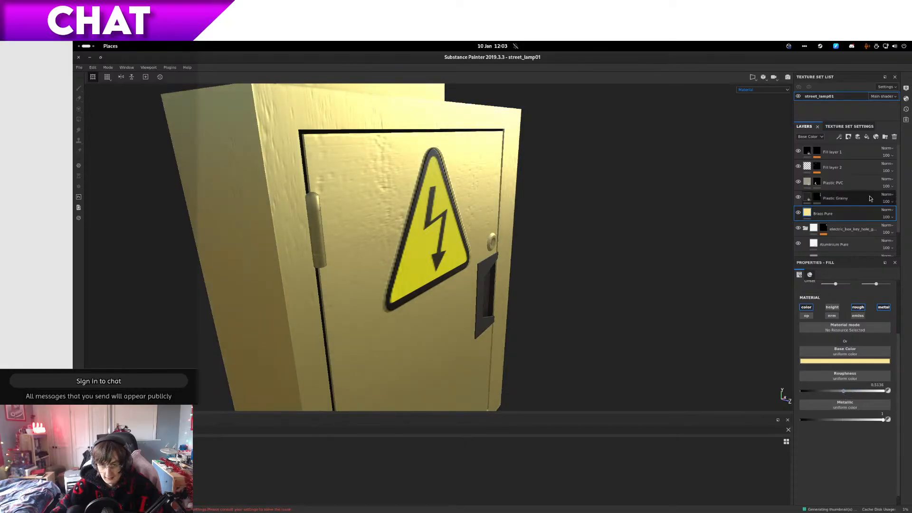
{"action": "right_click", "coordinate": [840, 208]}
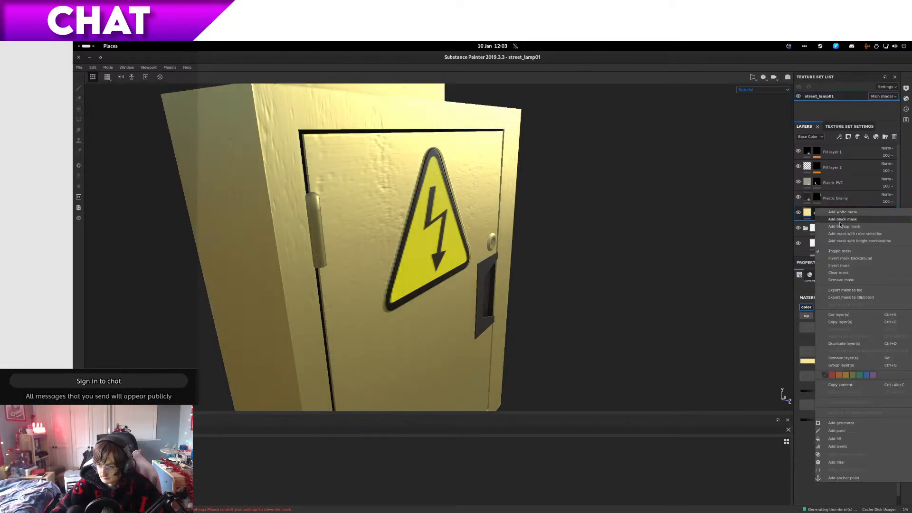
{"action": "left_click", "coordinate": [841, 220]}
{"action": "right_click", "coordinate": [838, 213]}
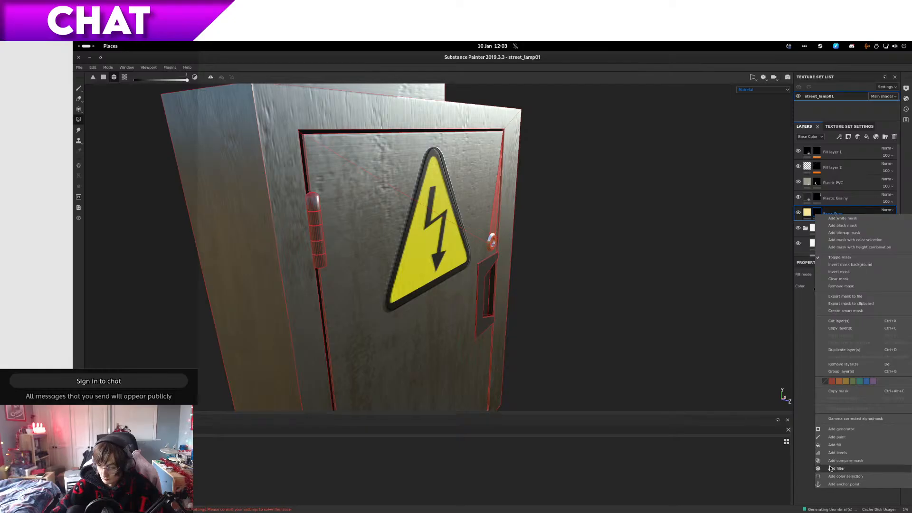
{"action": "left_click", "coordinate": [838, 437]}
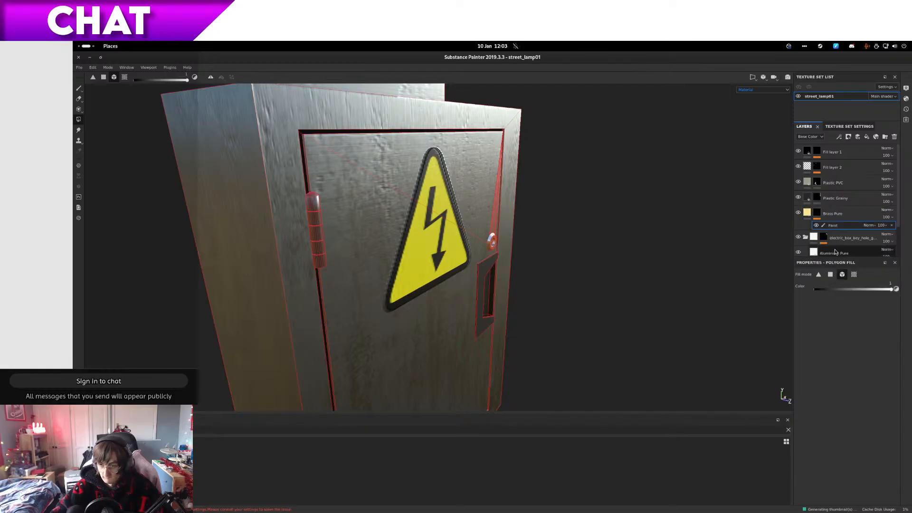
Step: Reveal the brass on the cabinet door's upper and lower hinges by polygon-filling them in the mask
{"action": "left_click", "coordinate": [311, 207]}
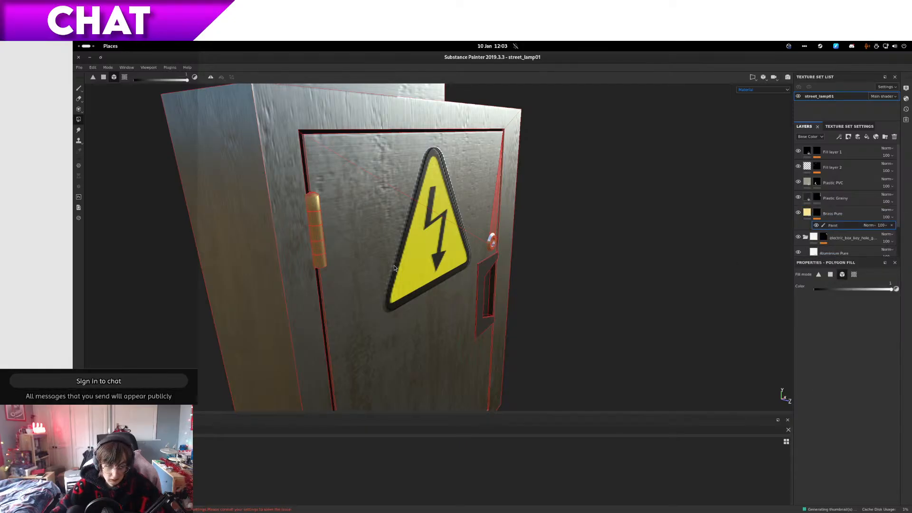
{"action": "scroll", "coordinate": [397, 269], "scroll_direction": "up", "scroll_amount": 2}
{"action": "scroll", "coordinate": [417, 279], "scroll_direction": "down", "scroll_amount": 6}
{"action": "middle_click_drag", "start_coordinate": [482, 361], "coordinate": [454, 230], "text": "alt"}
{"action": "scroll", "coordinate": [404, 252], "scroll_direction": "up", "scroll_amount": 4}
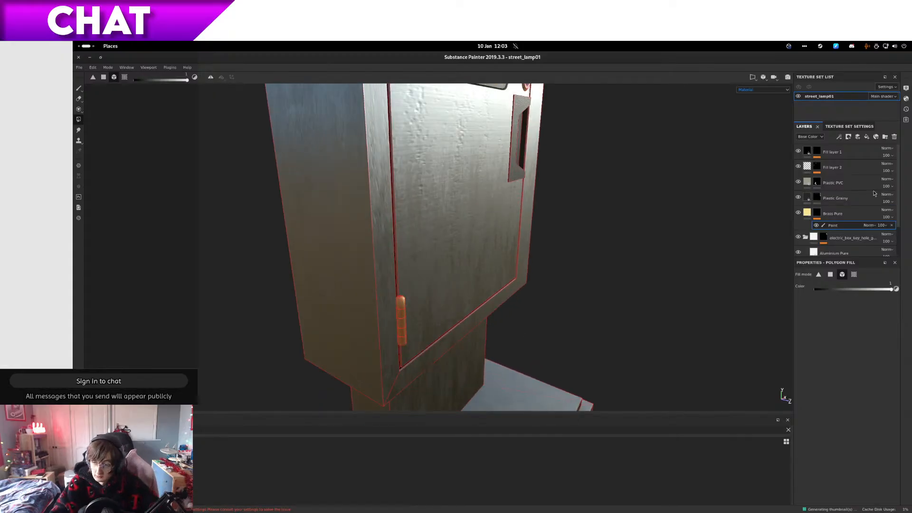
Step: Examine the brass hinges up close and against the whole cabinet from several angles
{"action": "left_click", "coordinate": [809, 215]}
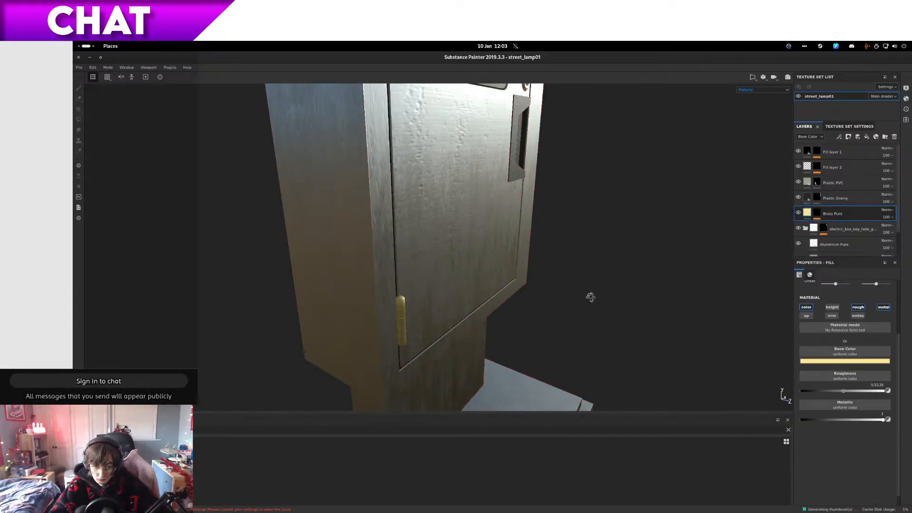
{"action": "left_click_drag", "start_coordinate": [590, 298], "coordinate": [371, 276], "text": "alt"}
{"action": "scroll", "coordinate": [432, 300], "scroll_direction": "down", "scroll_amount": 3}
{"action": "left_click_drag", "start_coordinate": [703, 256], "coordinate": [345, 289], "text": "alt"}
{"action": "scroll", "coordinate": [455, 272], "scroll_direction": "up", "scroll_amount": 4}
{"action": "left_click_drag", "start_coordinate": [353, 293], "coordinate": [597, 160], "text": "alt"}
{"action": "middle_click_drag", "start_coordinate": [597, 160], "coordinate": [636, 90], "text": "alt"}
{"action": "middle_click_drag", "start_coordinate": [464, 401], "coordinate": [485, 188], "text": "alt"}
{"action": "left_click_drag", "start_coordinate": [485, 189], "coordinate": [471, 213], "text": "alt"}
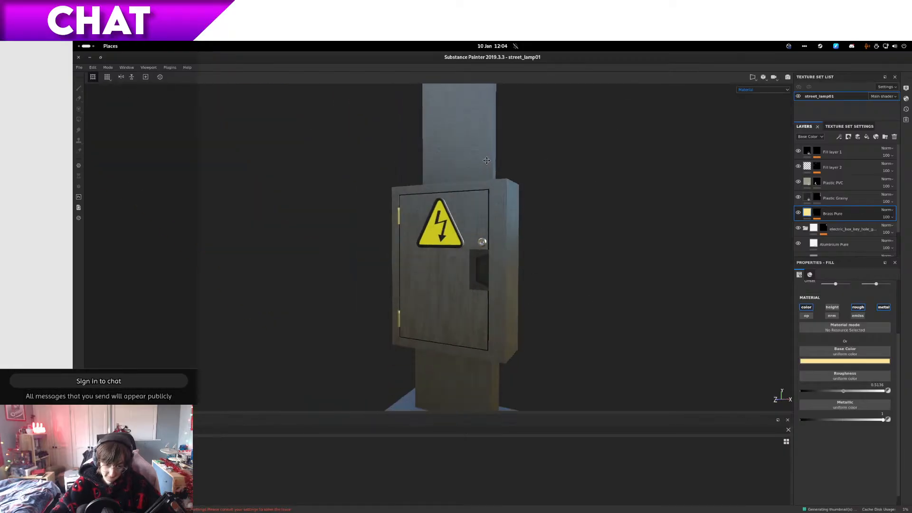
{"action": "left_click_drag", "start_coordinate": [615, 233], "coordinate": [644, 220], "text": "alt"}
{"action": "scroll", "coordinate": [644, 220], "scroll_direction": "down", "scroll_amount": 3}
{"action": "scroll", "coordinate": [643, 220], "scroll_direction": "down", "scroll_amount": 2}
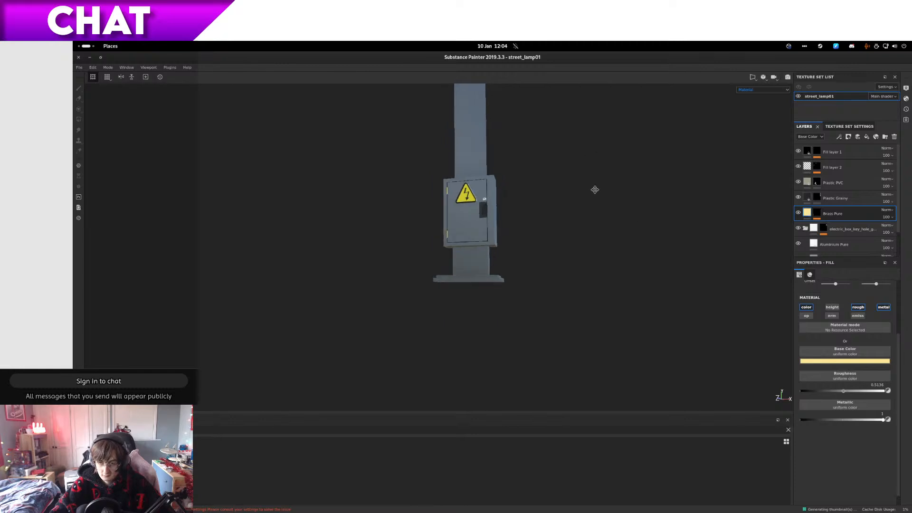
Step: Examine the post up to the lamp head and the pipes in its underside slots
{"action": "left_click_drag", "start_coordinate": [595, 190], "coordinate": [601, 265], "text": "alt"}
{"action": "scroll", "coordinate": [585, 257], "scroll_direction": "down", "scroll_amount": 3}
{"action": "scroll", "coordinate": [566, 248], "scroll_direction": "up", "scroll_amount": 6}
{"action": "scroll", "coordinate": [564, 246], "scroll_direction": "up", "scroll_amount": 3}
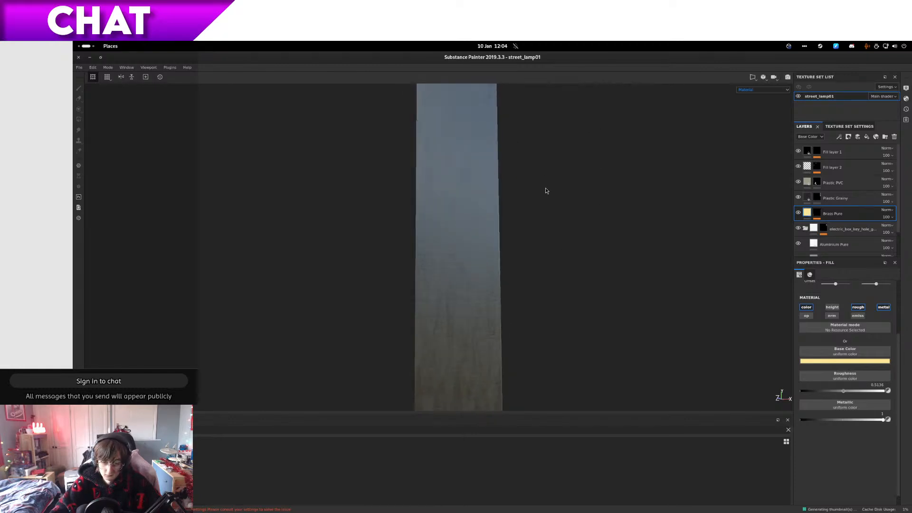
{"action": "middle_click_drag", "start_coordinate": [546, 191], "coordinate": [538, 304], "text": "alt"}
{"action": "middle_click_drag", "start_coordinate": [537, 167], "coordinate": [525, 246], "text": "alt"}
{"action": "scroll", "coordinate": [518, 233], "scroll_direction": "down", "scroll_amount": 3}
{"action": "left_click_drag", "start_coordinate": [519, 233], "coordinate": [605, 283], "text": "alt"}
{"action": "scroll", "coordinate": [537, 259], "scroll_direction": "up", "scroll_amount": 4}
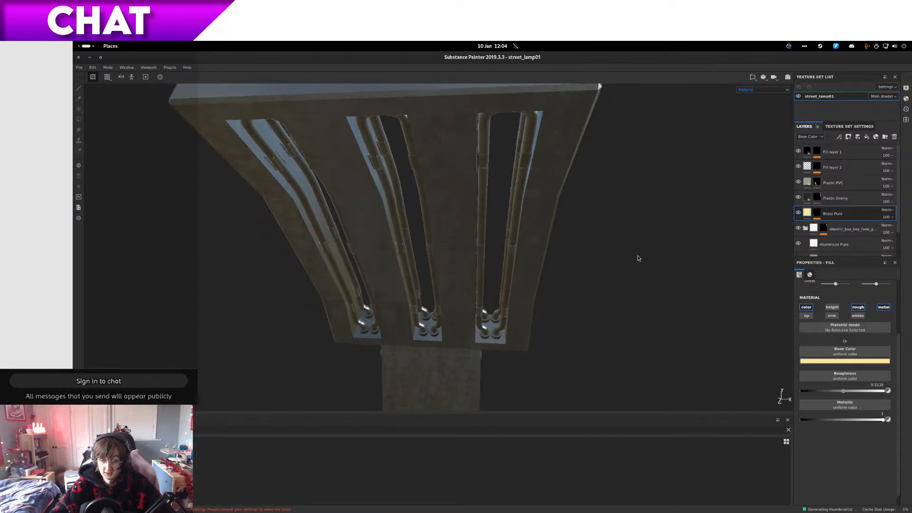
Step: Rename Fill layer 2 as electric_warning_decal
{"action": "left_click", "coordinate": [831, 159]}
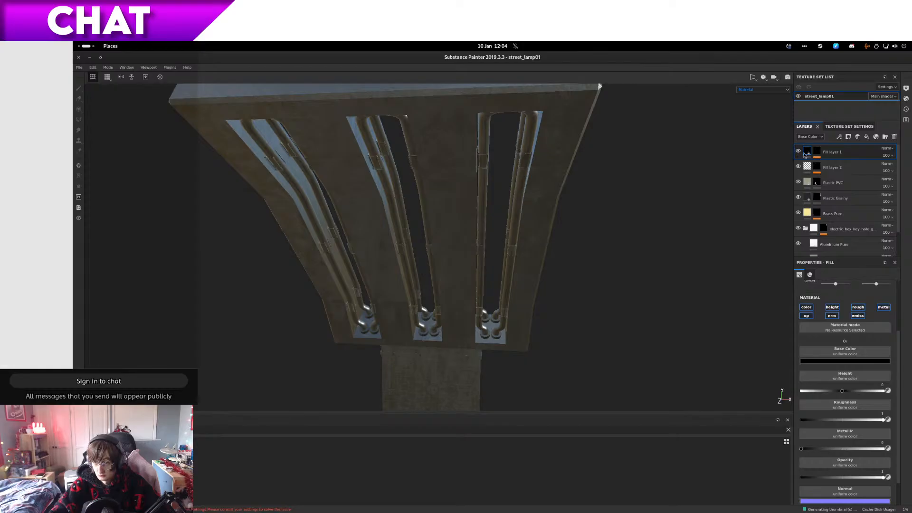
{"action": "left_click", "coordinate": [808, 167]}
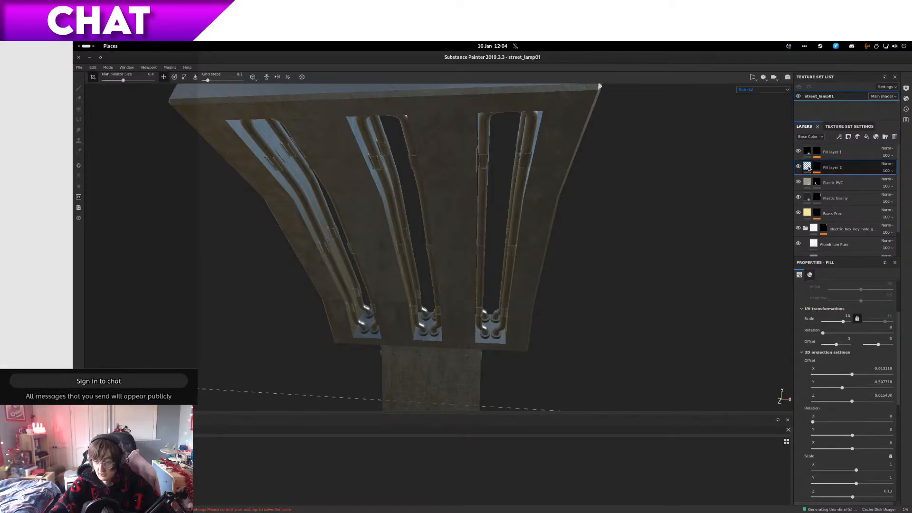
{"action": "double_click", "coordinate": [832, 166]}
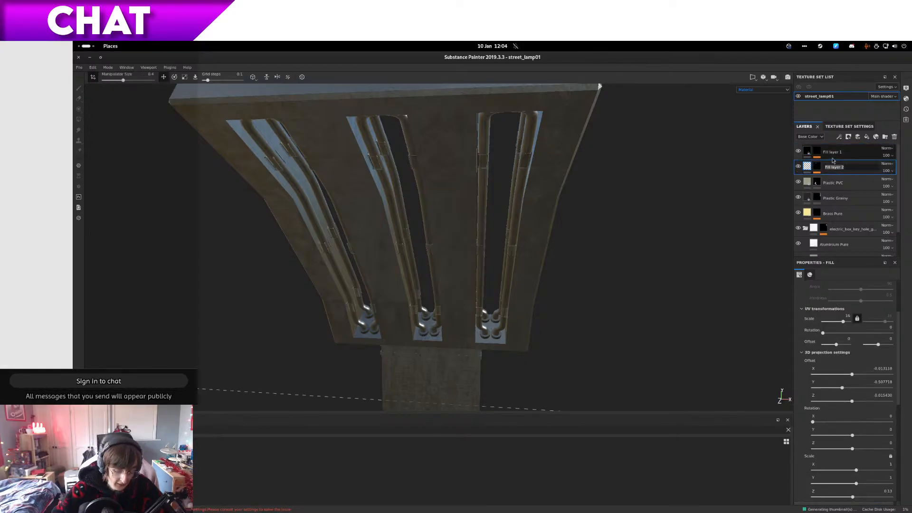
{"action": "type", "text": "electric_wa"}
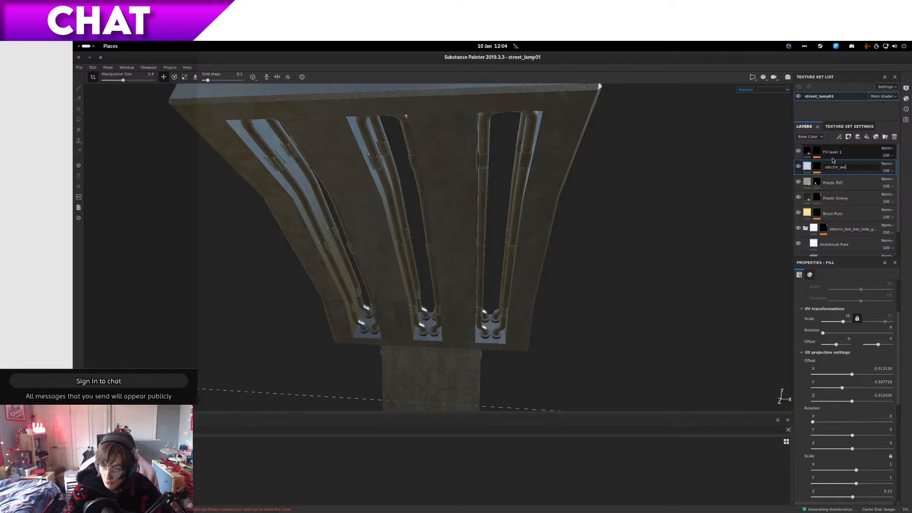
{"action": "type", "text": "rning_de"}
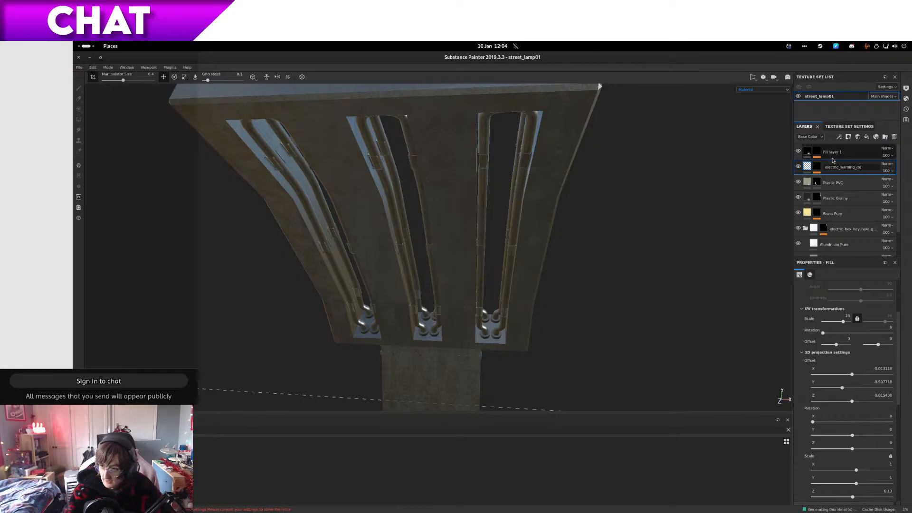
{"action": "type", "text": "cal"}
{"action": "key", "text": "Return"}
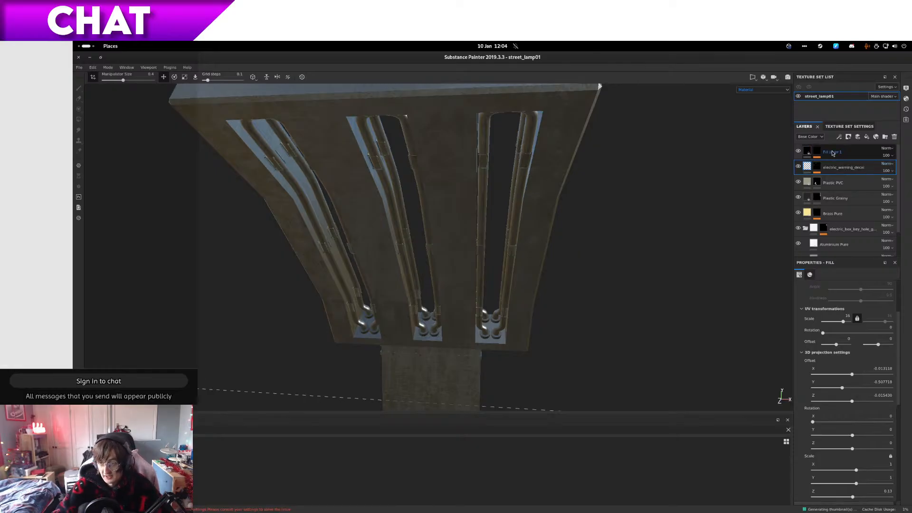
Step: Rename Fill layer 1 as black_void
{"action": "double_click", "coordinate": [833, 151]}
{"action": "type", "text": "black_"}
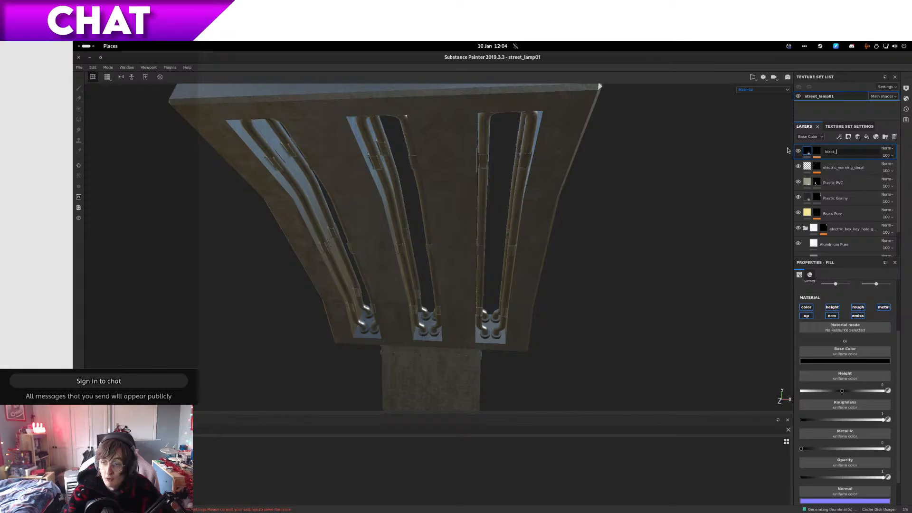
{"action": "type", "text": "void"}
{"action": "key", "text": "Return"}
Step: Search the shelf for plastic materials and add Plastic Rough Scratched above the black_void layer
{"action": "scroll", "coordinate": [676, 252], "scroll_direction": "down", "scroll_amount": 5}
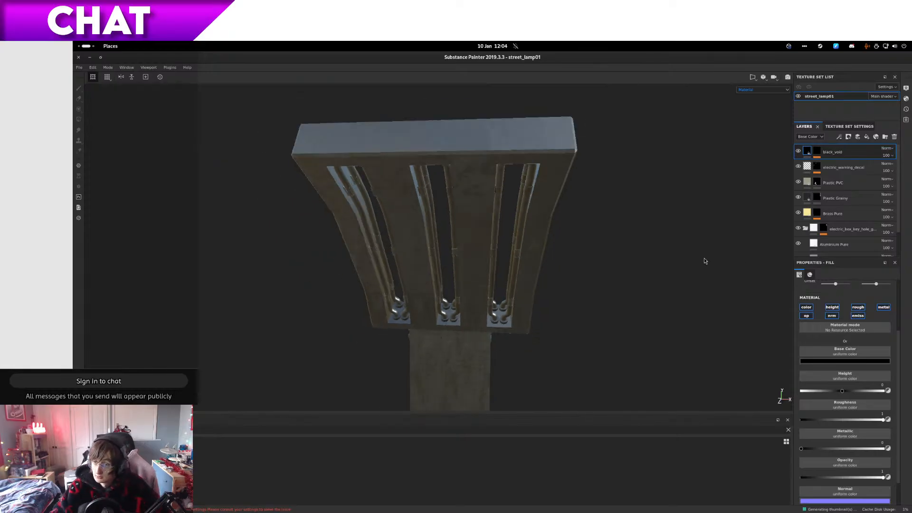
{"action": "scroll", "coordinate": [678, 250], "scroll_direction": "up", "scroll_amount": 3}
{"action": "left_click_drag", "start_coordinate": [677, 250], "coordinate": [431, 330], "text": "alt"}
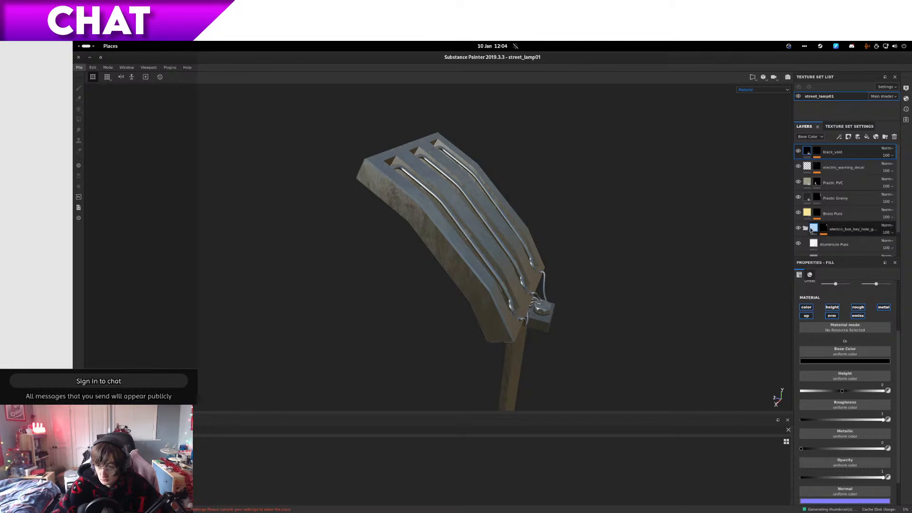
{"action": "left_click_drag", "start_coordinate": [547, 266], "coordinate": [601, 269], "text": "alt"}
{"action": "scroll", "coordinate": [601, 268], "scroll_direction": "up", "scroll_amount": 6}
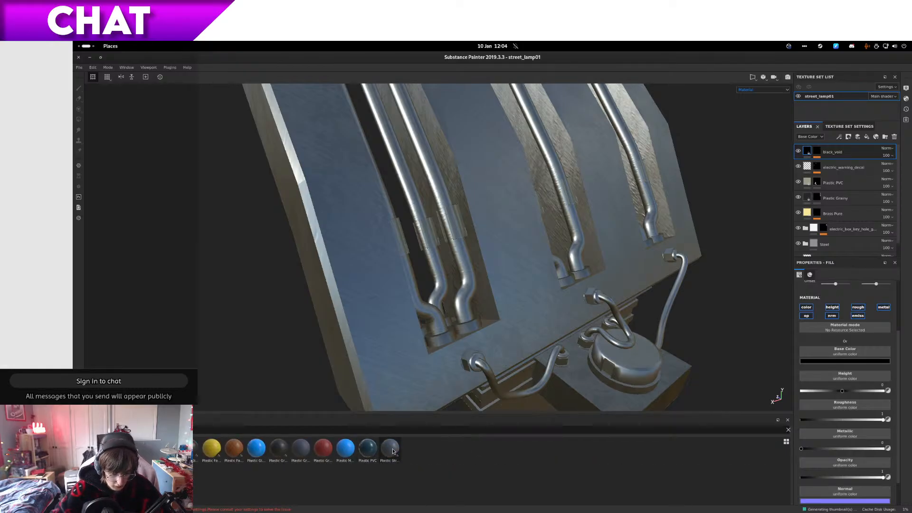
{"action": "mouse_move", "coordinate": [393, 451]}
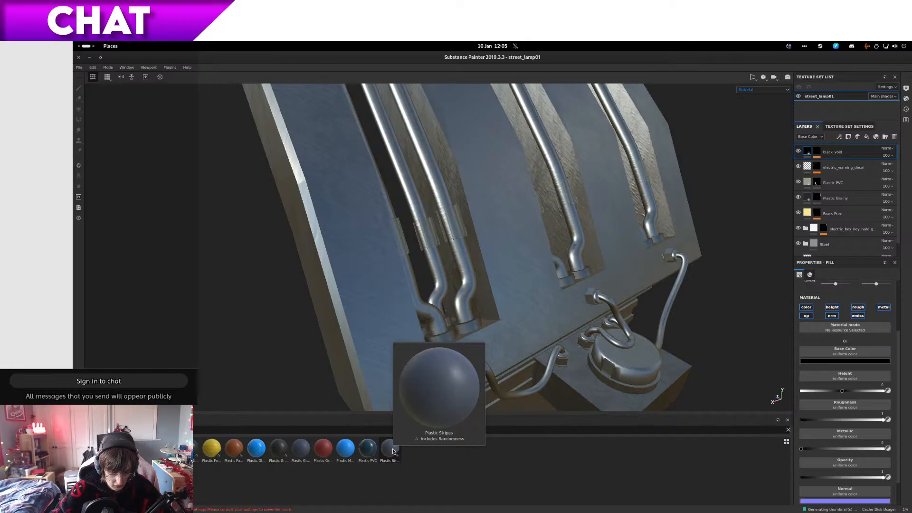
{"action": "left_click", "coordinate": [238, 429]}
{"action": "key", "text": "ctrl+a"}
{"action": "key", "text": "BackSpace"}
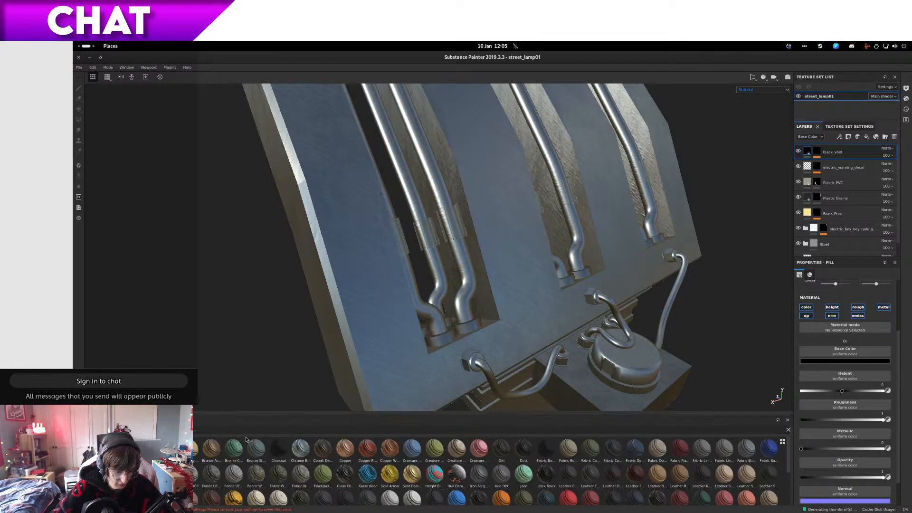
{"action": "type", "text": "plastic"}
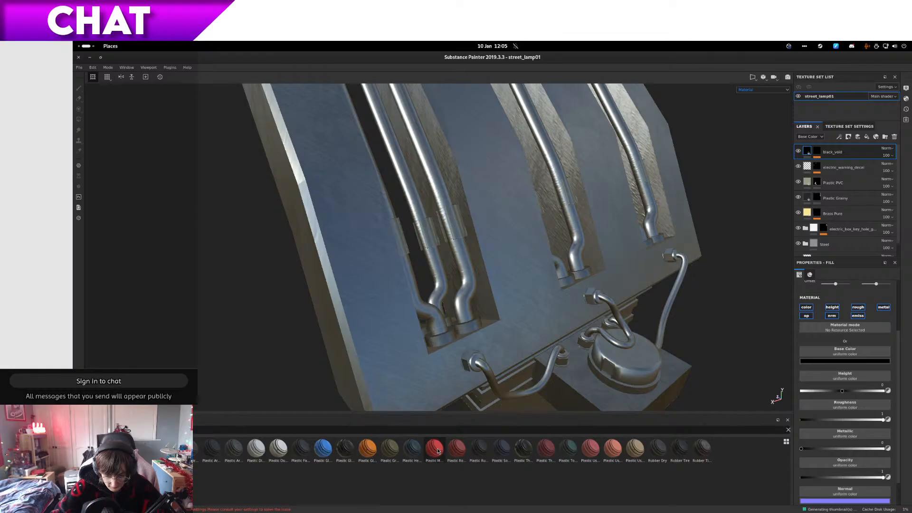
{"action": "mouse_move", "coordinate": [456, 450]}
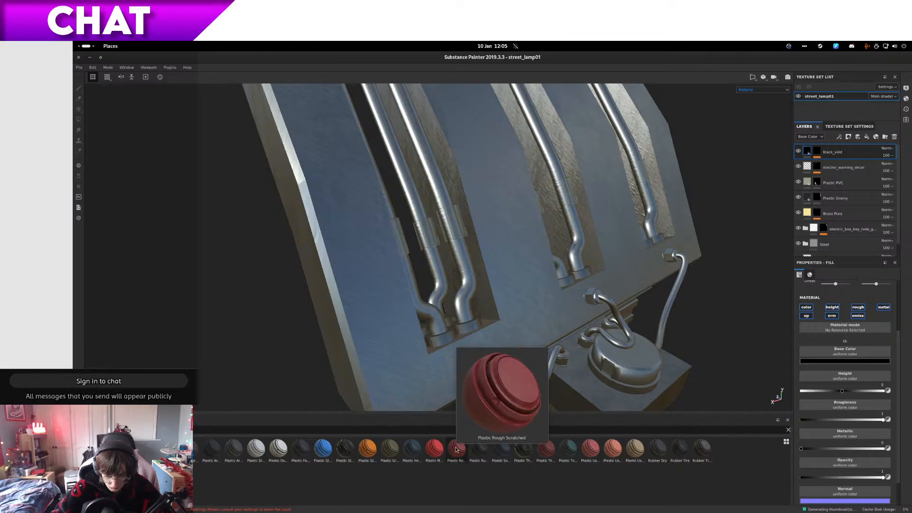
{"action": "left_click_drag", "start_coordinate": [456, 450], "coordinate": [863, 148]}
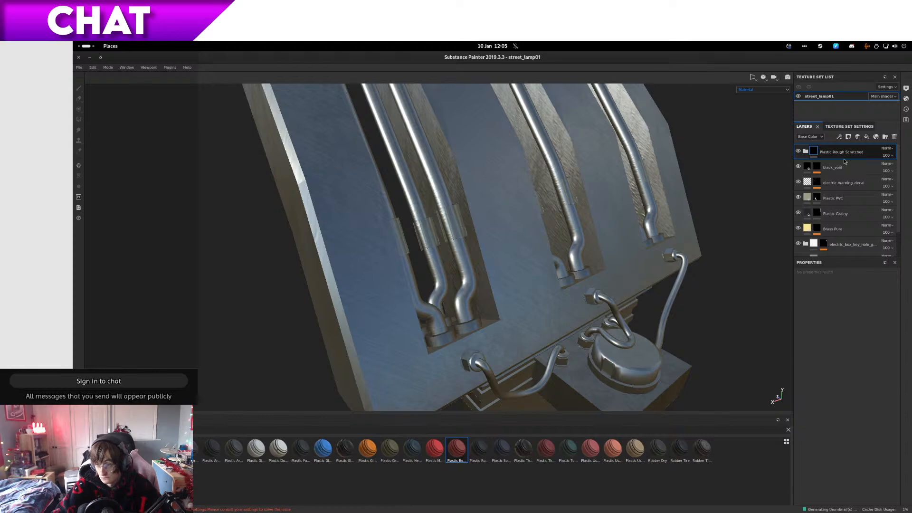
Step: Group the Plastic Rough Scratched material into its own folder and name the folder light_sensor_group
{"action": "key", "text": "ctrl+g"}
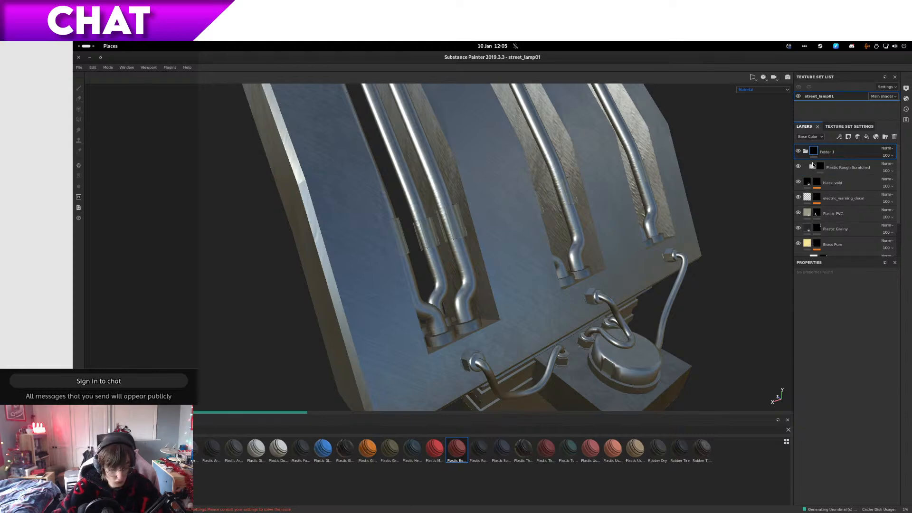
{"action": "double_click", "coordinate": [828, 152]}
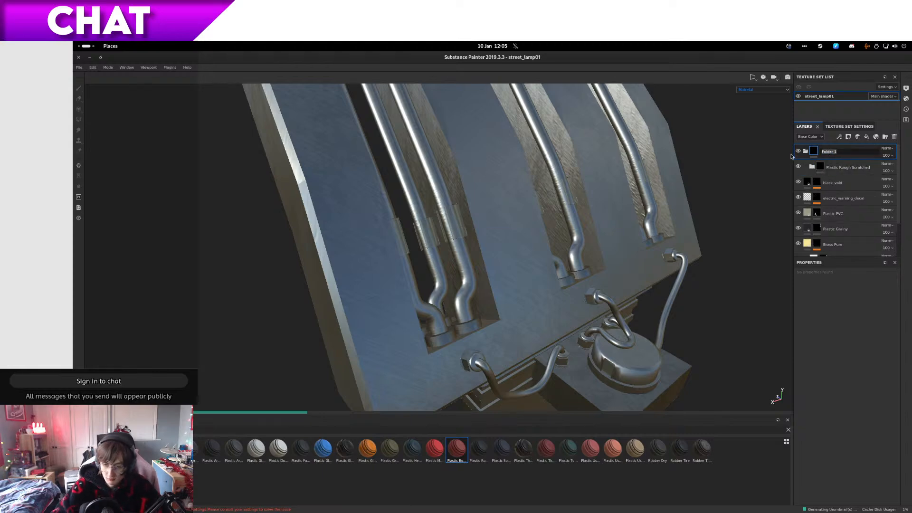
{"action": "key", "text": "BackSpace"}
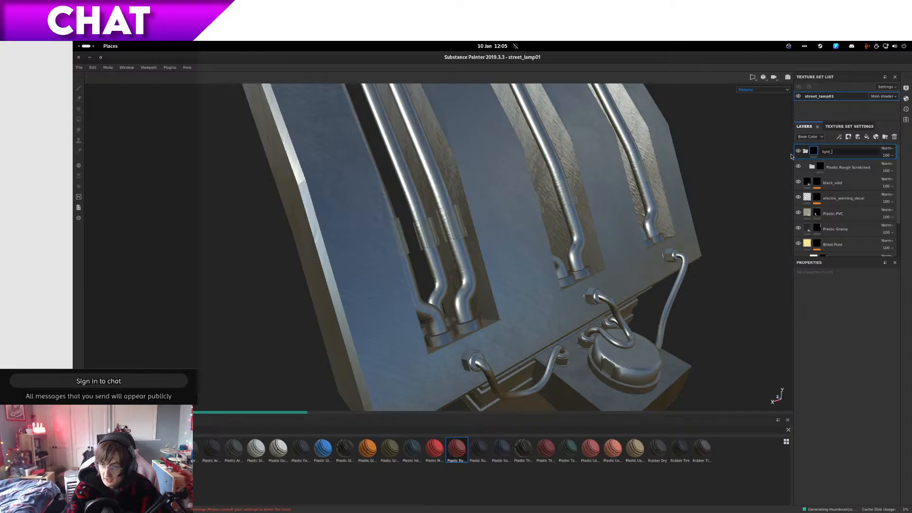
{"action": "type", "text": "light_sensor_gro"}
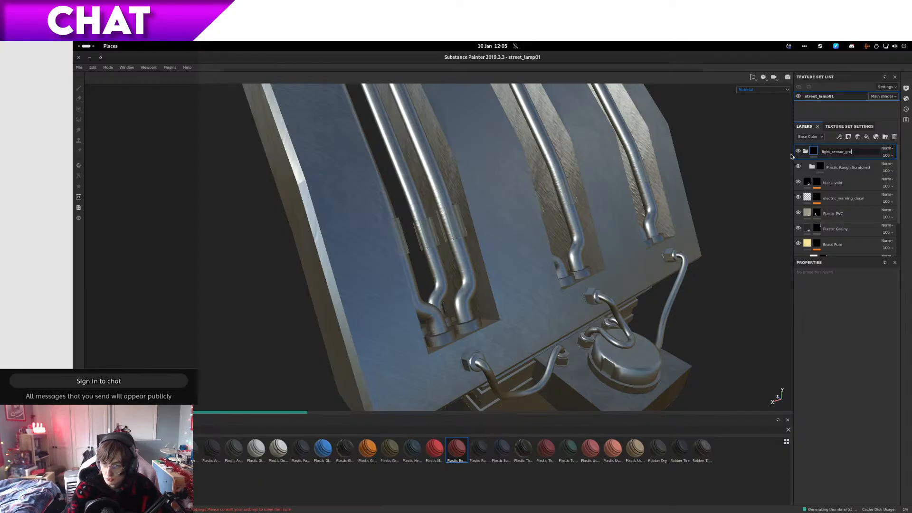
{"action": "type", "text": "up"}
{"action": "key", "text": "Return"}
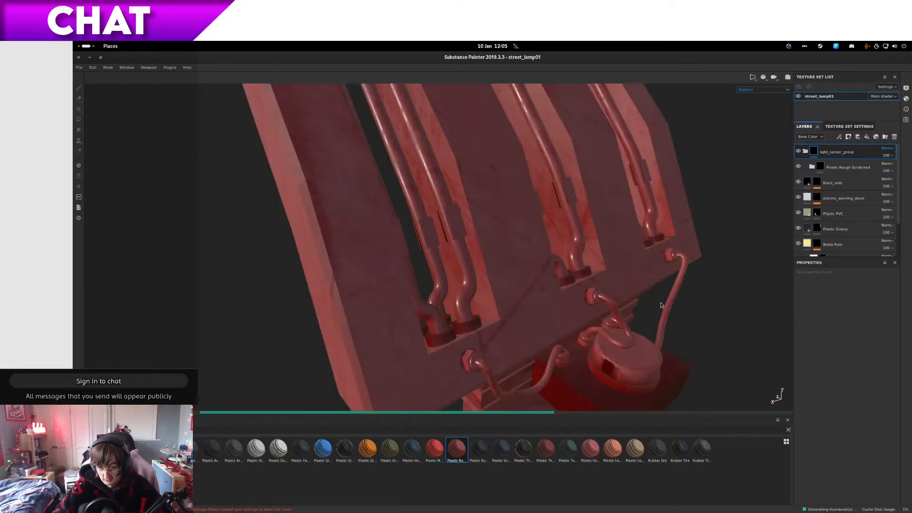
Step: Move the light_sensor_group folder between the Plastic PVC and Plastic Grainy layers
{"action": "left_click_drag", "start_coordinate": [660, 305], "coordinate": [658, 212], "text": "alt"}
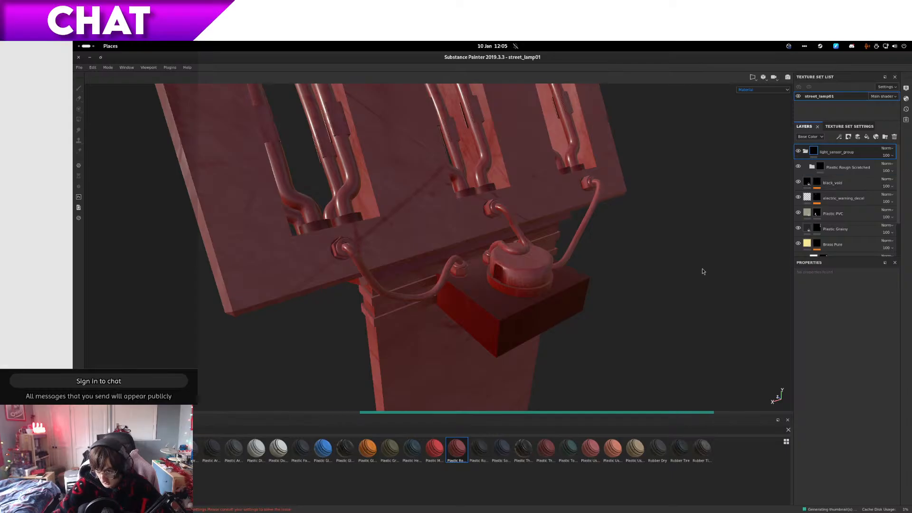
{"action": "scroll", "coordinate": [560, 264], "scroll_direction": "down", "scroll_amount": 3}
{"action": "scroll", "coordinate": [526, 266], "scroll_direction": "up", "scroll_amount": 6}
{"action": "left_click_drag", "start_coordinate": [526, 266], "coordinate": [584, 265], "text": "alt"}
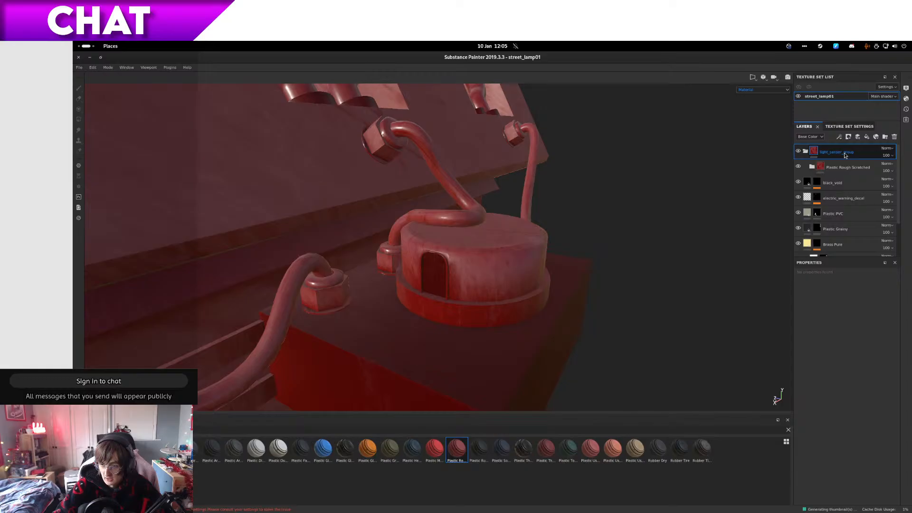
{"action": "left_click_drag", "start_coordinate": [845, 155], "coordinate": [841, 222]}
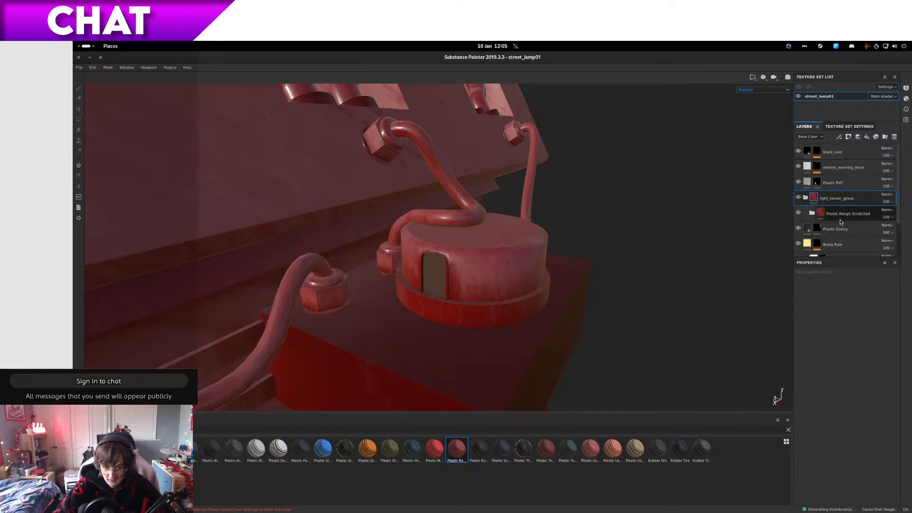
{"action": "scroll", "coordinate": [376, 268], "scroll_direction": "up", "scroll_amount": 10}
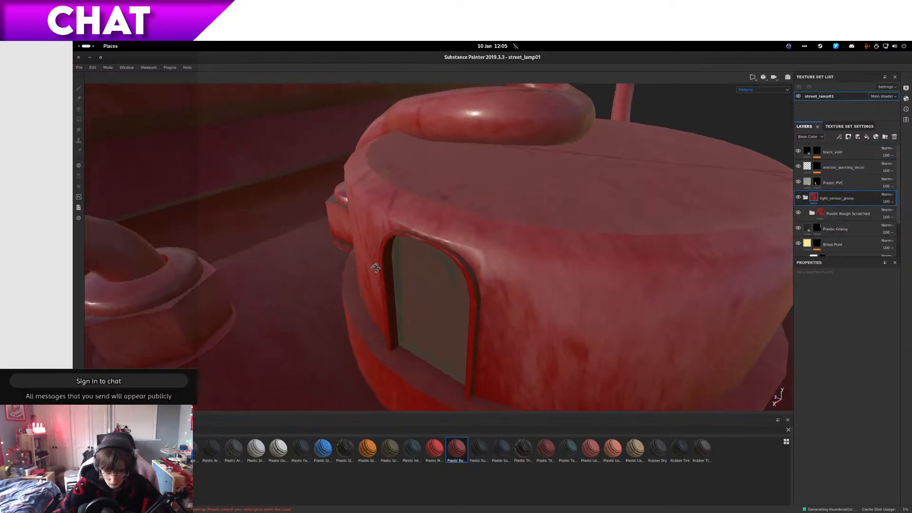
Step: Change the BaseColor layer of Plastic Rough Scratched to blue with a hue of about 0.58, and collapse the material folder
{"action": "scroll", "coordinate": [506, 245], "scroll_direction": "down", "scroll_amount": 3}
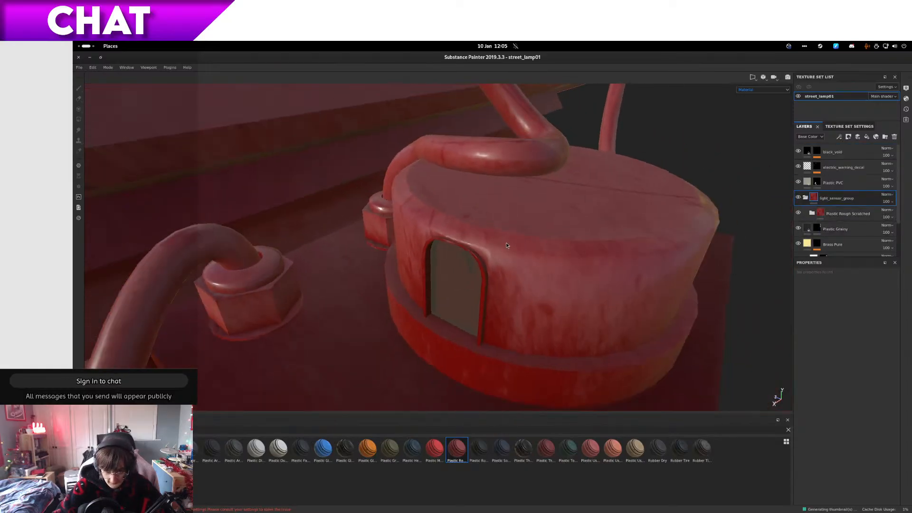
{"action": "left_click", "coordinate": [812, 213]}
{"action": "scroll", "coordinate": [831, 199], "scroll_direction": "down", "scroll_amount": 5}
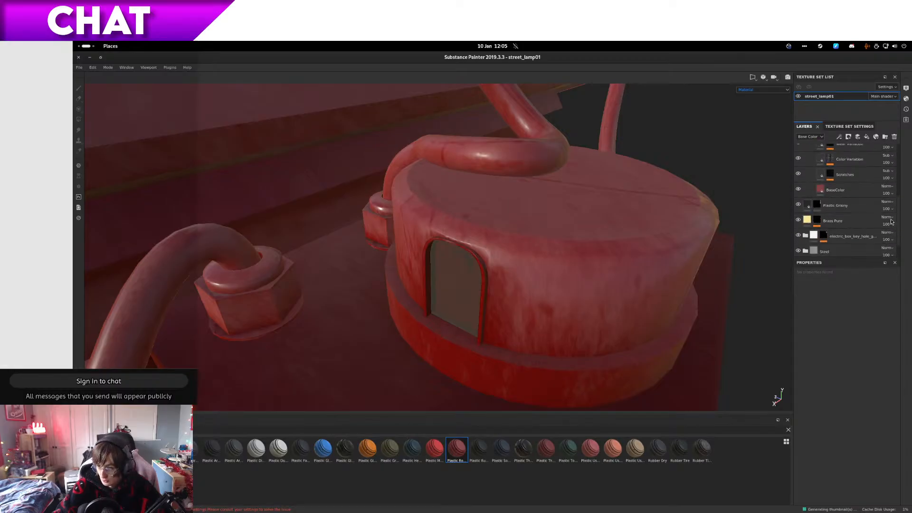
{"action": "left_click", "coordinate": [836, 201]}
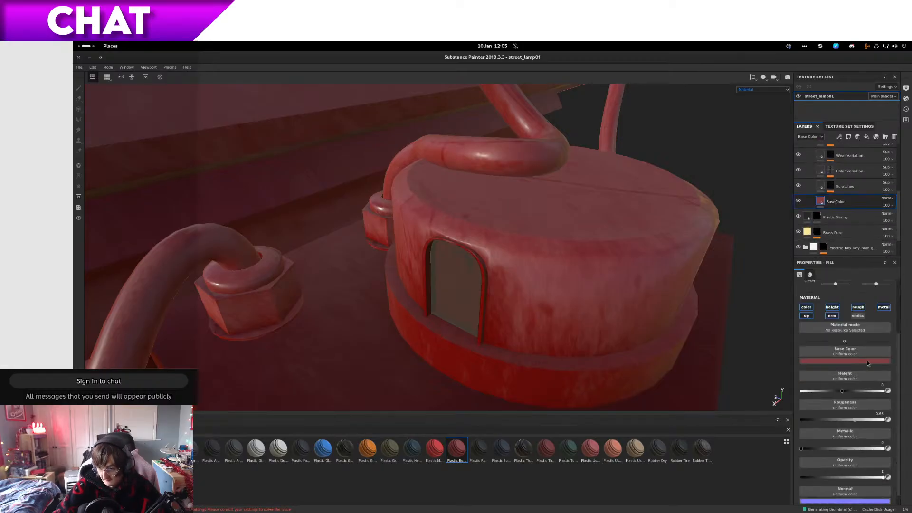
{"action": "left_click", "coordinate": [862, 362]}
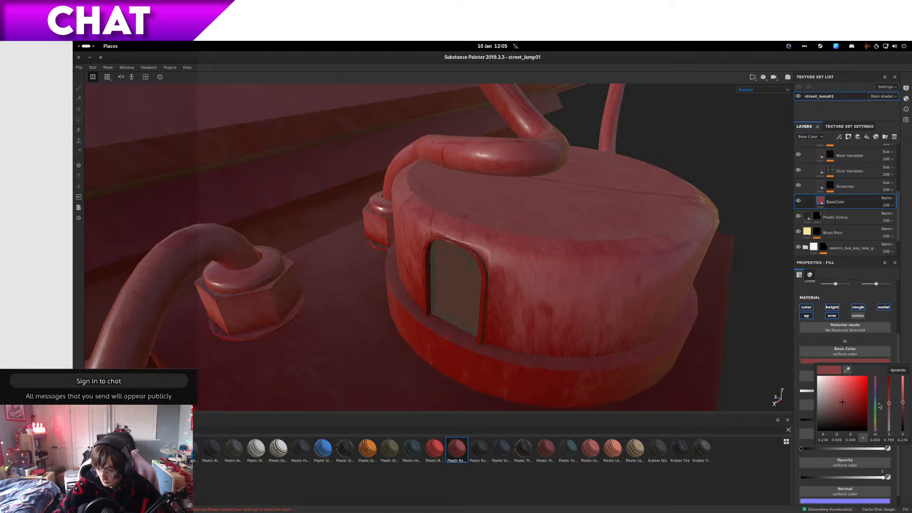
{"action": "left_click_drag", "start_coordinate": [880, 408], "coordinate": [878, 403]}
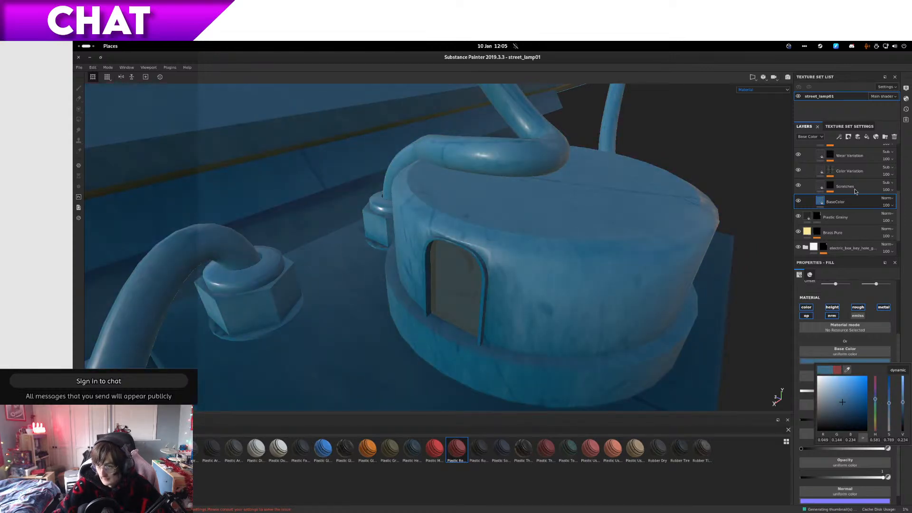
{"action": "scroll", "coordinate": [803, 202], "scroll_direction": "up", "scroll_amount": 4}
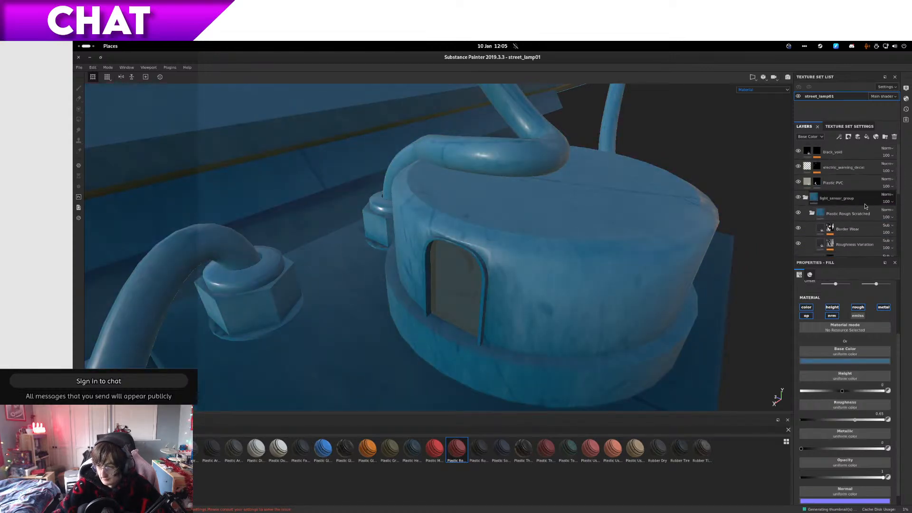
{"action": "left_click", "coordinate": [812, 213]}
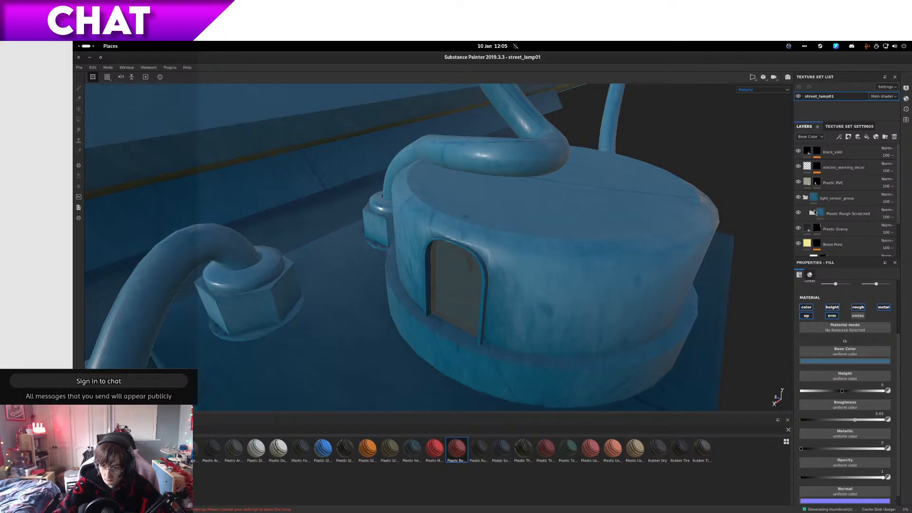
{"action": "right_click", "coordinate": [827, 206]}
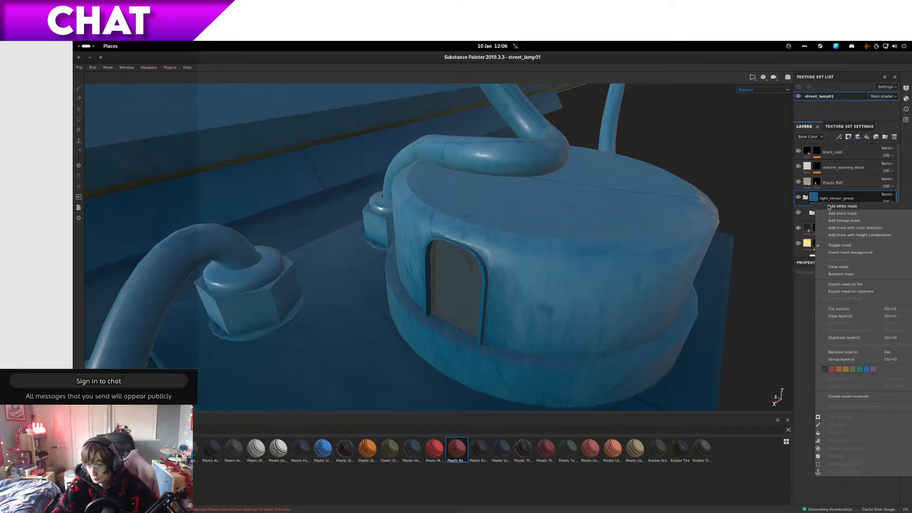
{"action": "left_click", "coordinate": [814, 201]}
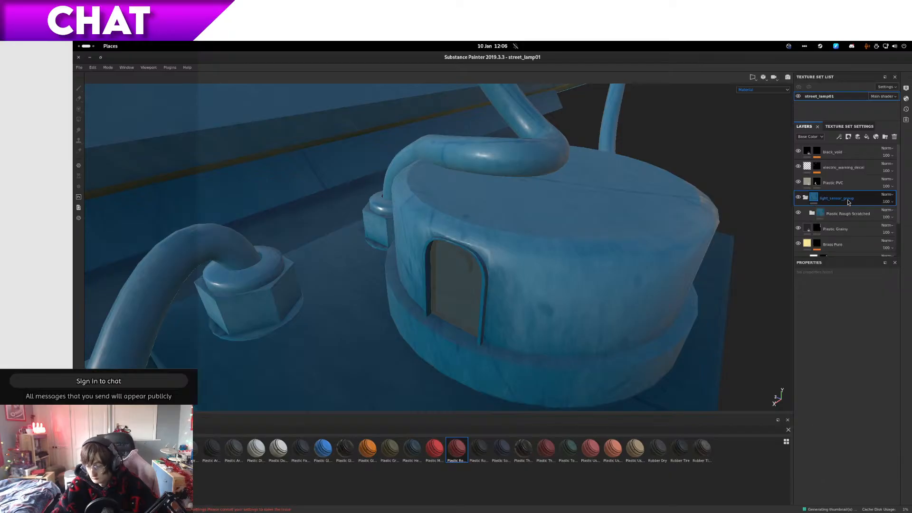
{"action": "right_click", "coordinate": [817, 199]}
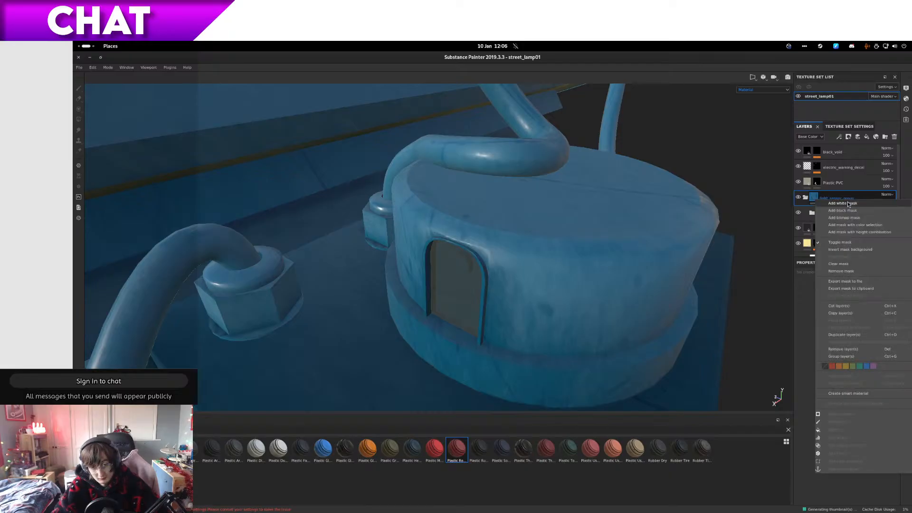
{"action": "left_click", "coordinate": [841, 186]}
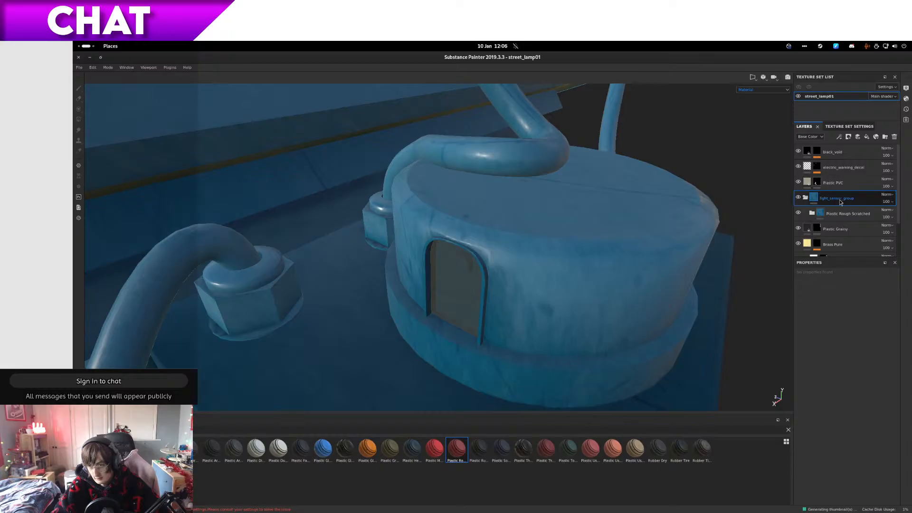
Step: Set the UV scale of the Border Wear layer in Plastic Rough Scratched to 0.29
{"action": "left_click", "coordinate": [829, 215]}
{"action": "left_click", "coordinate": [814, 214]}
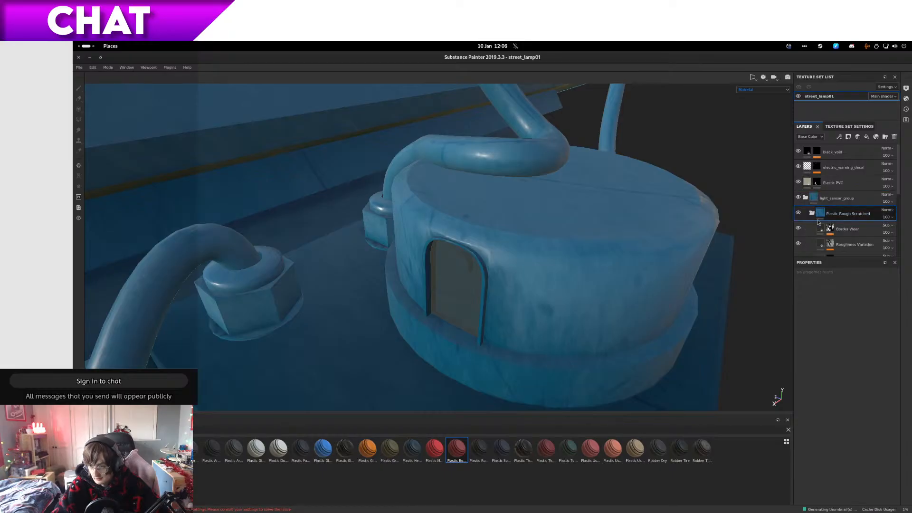
{"action": "left_click", "coordinate": [848, 230]}
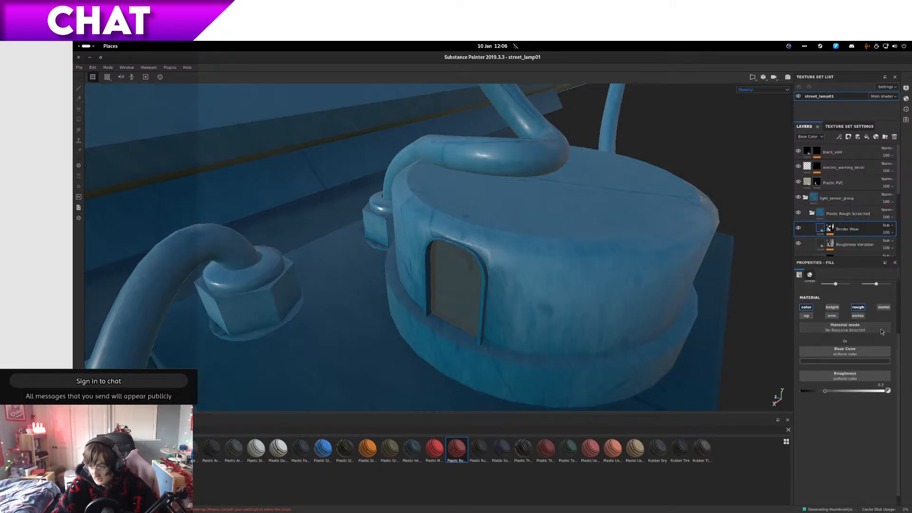
{"action": "scroll", "coordinate": [845, 333], "scroll_direction": "up", "scroll_amount": 3}
{"action": "left_click_drag", "start_coordinate": [844, 334], "coordinate": [838, 338]}
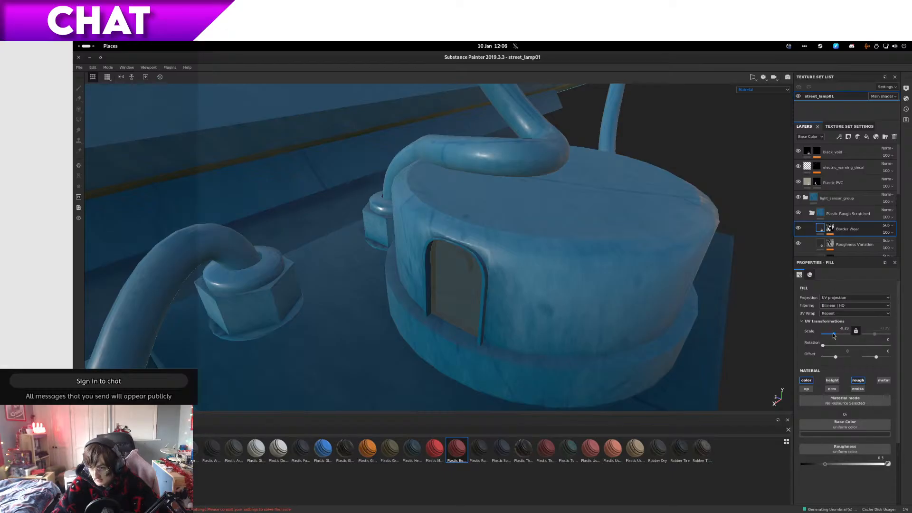
{"action": "left_click_drag", "start_coordinate": [841, 337], "coordinate": [839, 336]}
Step: Set the UV scale of the Roughness Variation layer to 5.12
{"action": "mouse_move", "coordinate": [832, 249]}
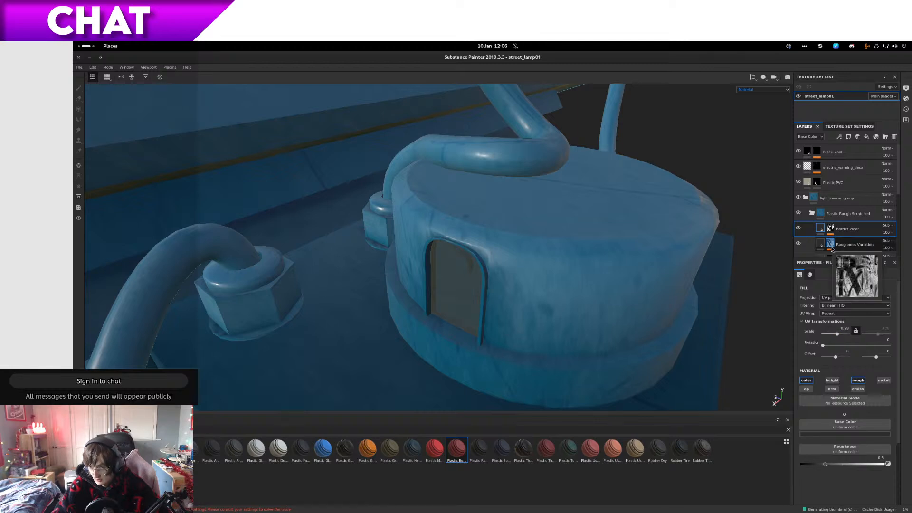
{"action": "mouse_move", "coordinate": [831, 230]}
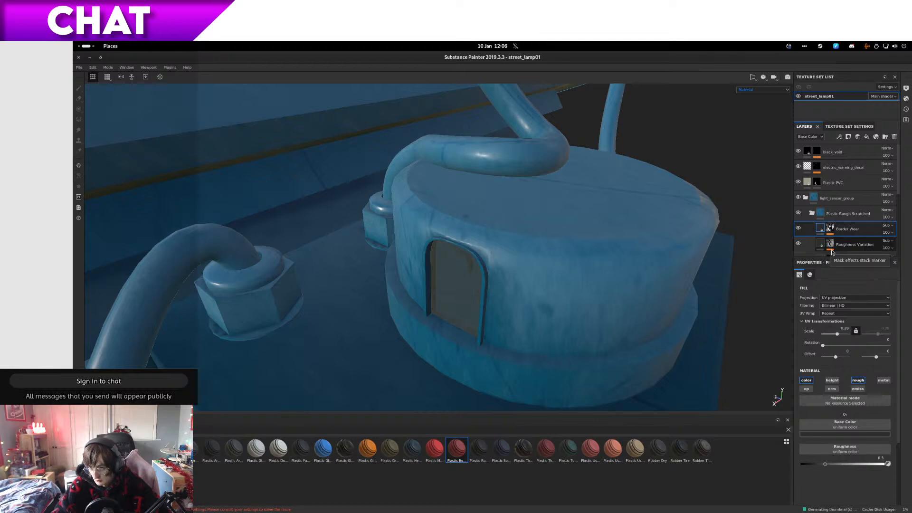
{"action": "left_click", "coordinate": [841, 245]}
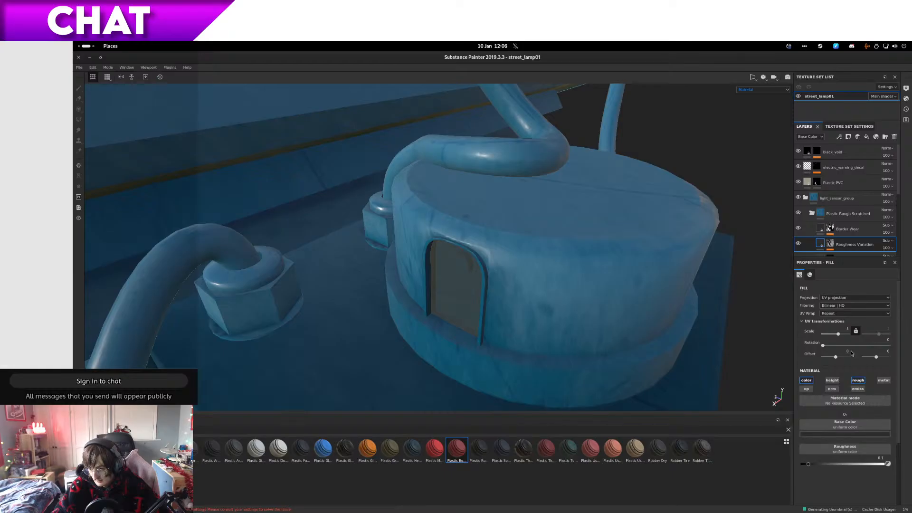
{"action": "left_click_drag", "start_coordinate": [840, 335], "coordinate": [841, 337]}
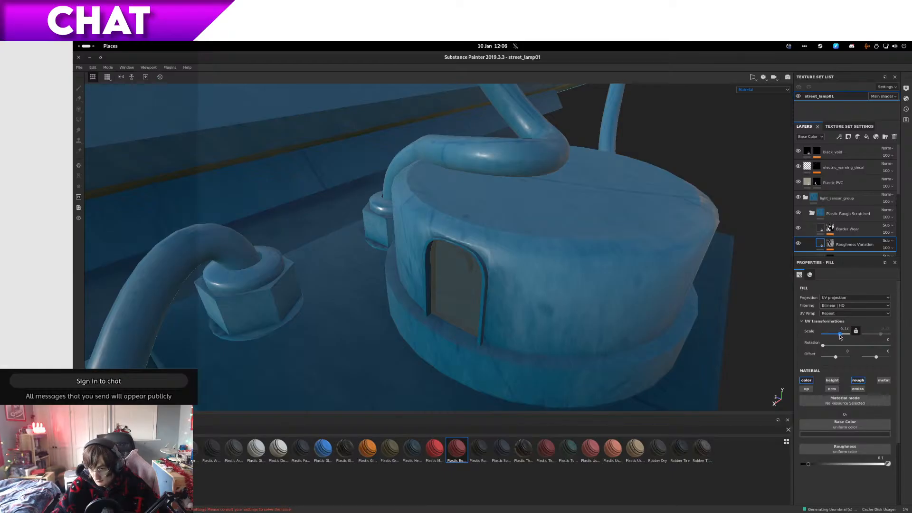
Step: Examine the Roughness Variation mask generator and the fill settings of the Color Variation and Wear Variation layers
{"action": "left_click", "coordinate": [831, 244]}
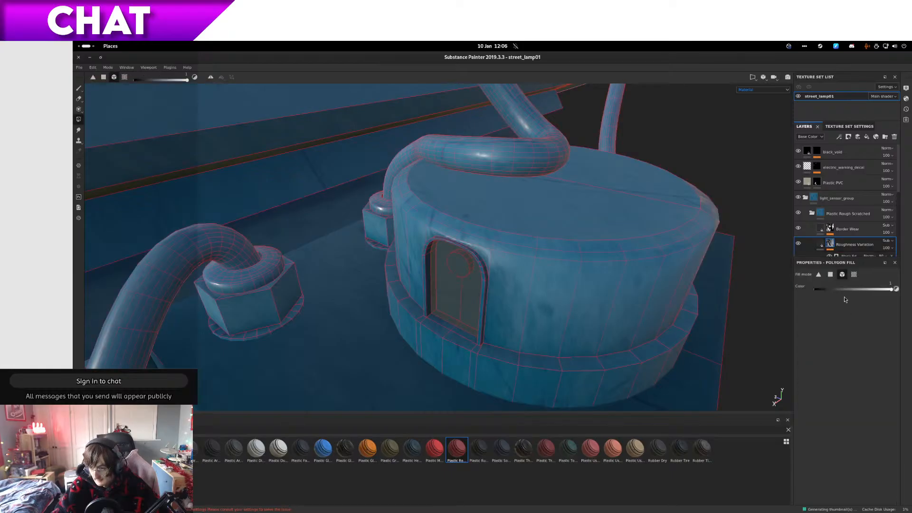
{"action": "scroll", "coordinate": [845, 252], "scroll_direction": "down", "scroll_amount": 1}
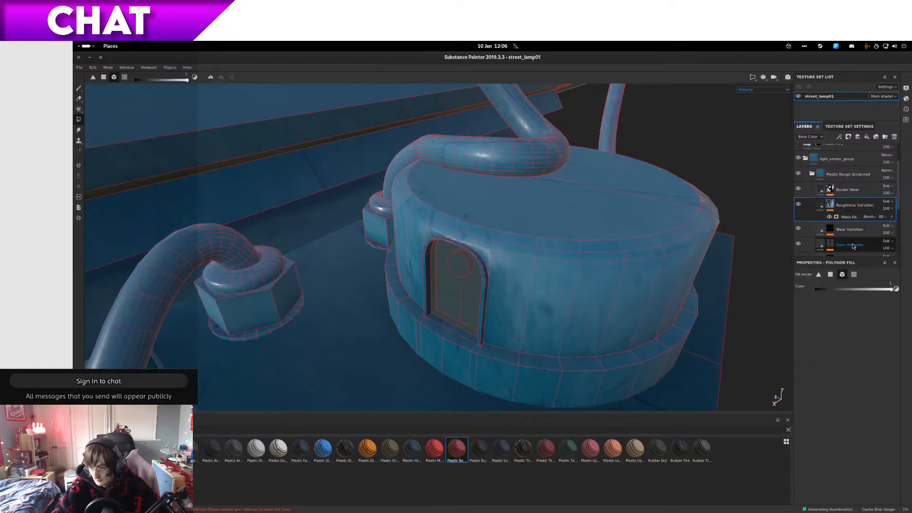
{"action": "left_click", "coordinate": [838, 216]}
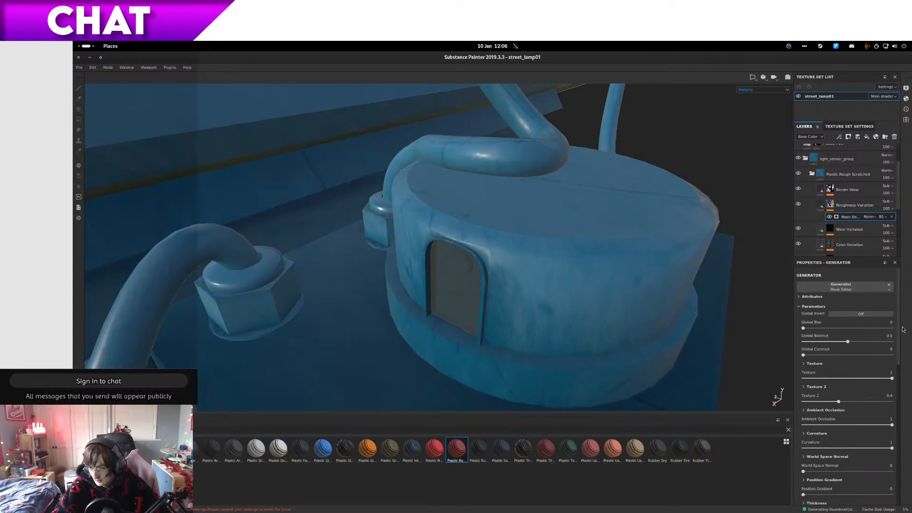
{"action": "left_click", "coordinate": [822, 205]}
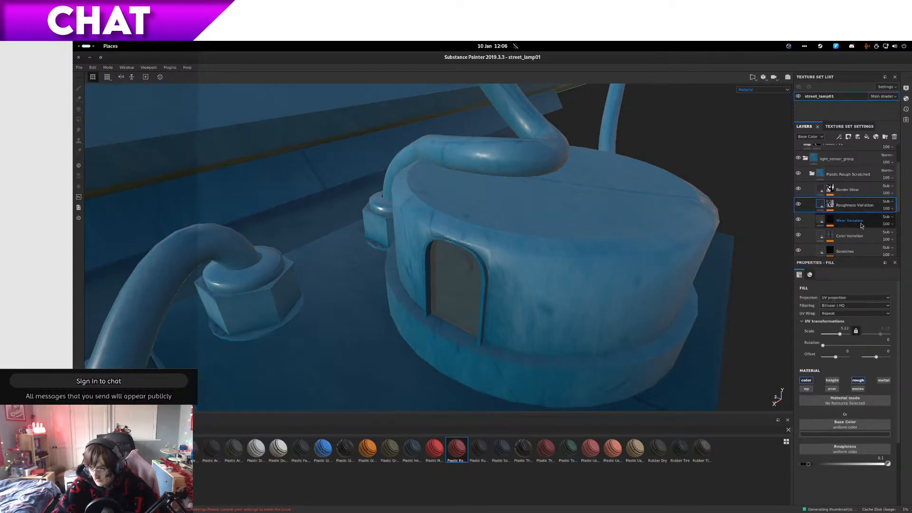
{"action": "scroll", "coordinate": [862, 223], "scroll_direction": "down", "scroll_amount": 1}
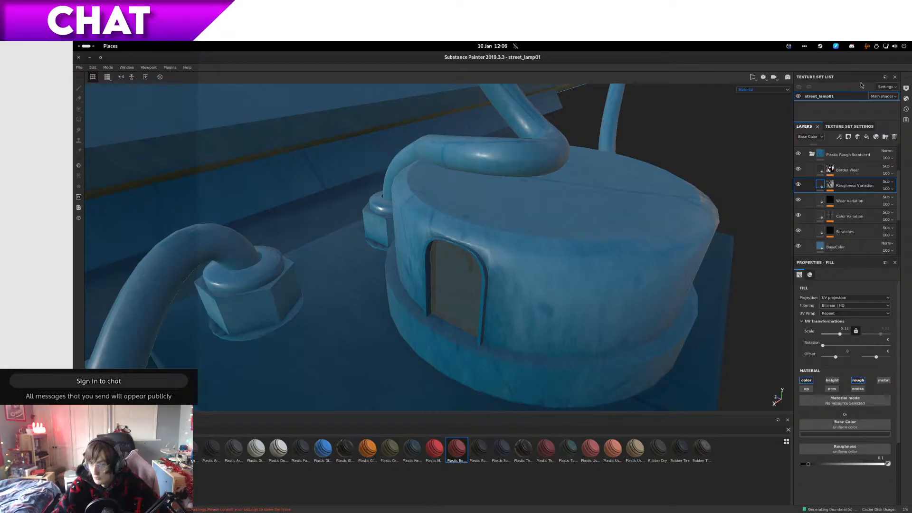
{"action": "left_click", "coordinate": [823, 214]}
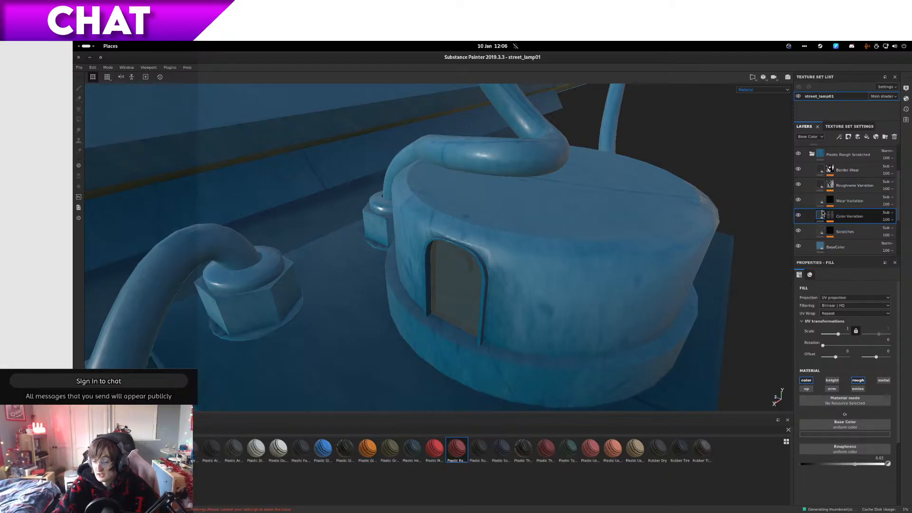
{"action": "left_click", "coordinate": [820, 205]}
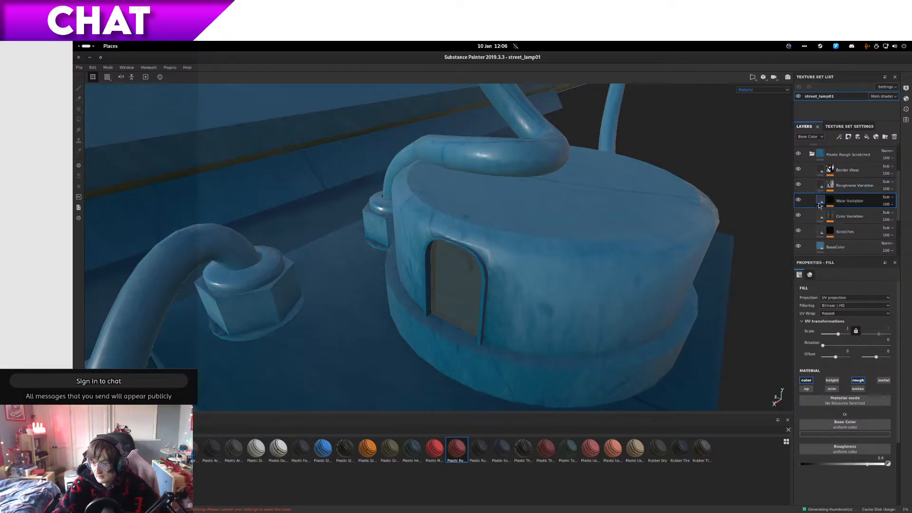
{"action": "scroll", "coordinate": [837, 206], "scroll_direction": "up", "scroll_amount": 2}
{"action": "left_click", "coordinate": [848, 194]}
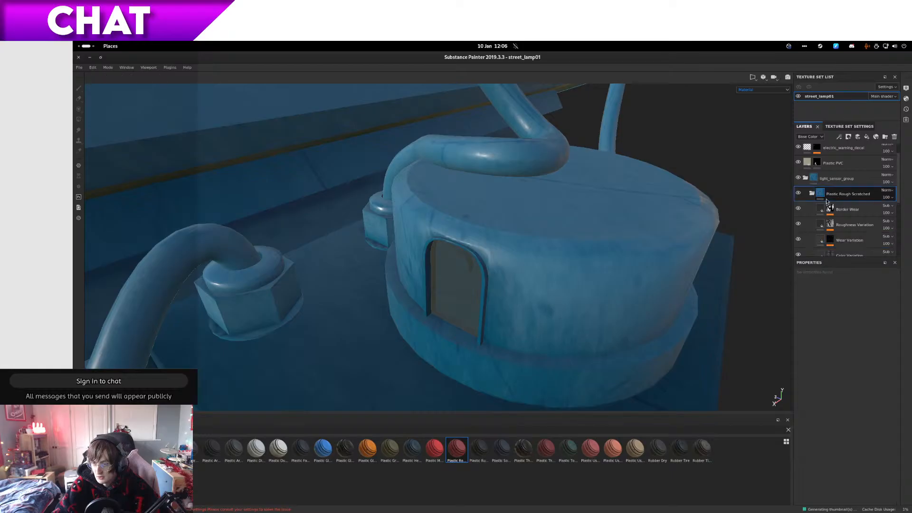
Step: Examine how the blue plastic covers the UV islands in the 2D view, and return to the 3D view
{"action": "key", "text": "F3"}
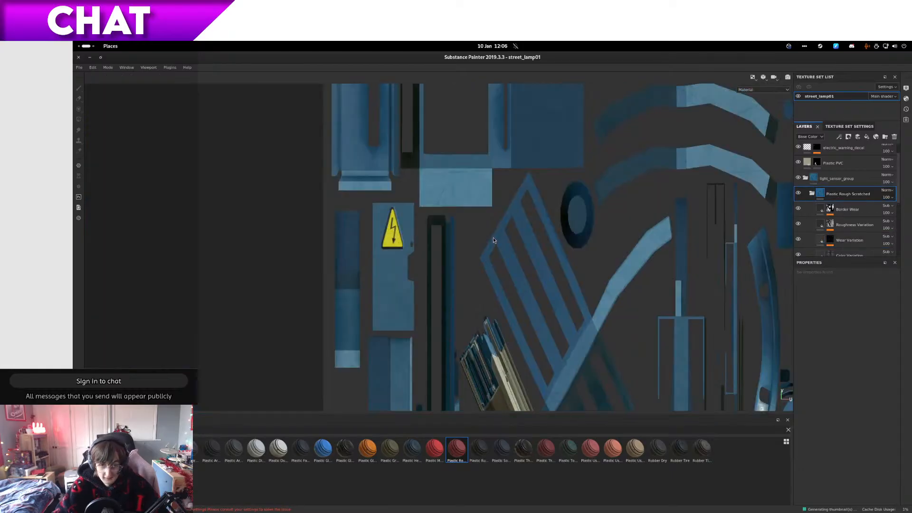
{"action": "scroll", "coordinate": [660, 234], "scroll_direction": "down", "scroll_amount": 4}
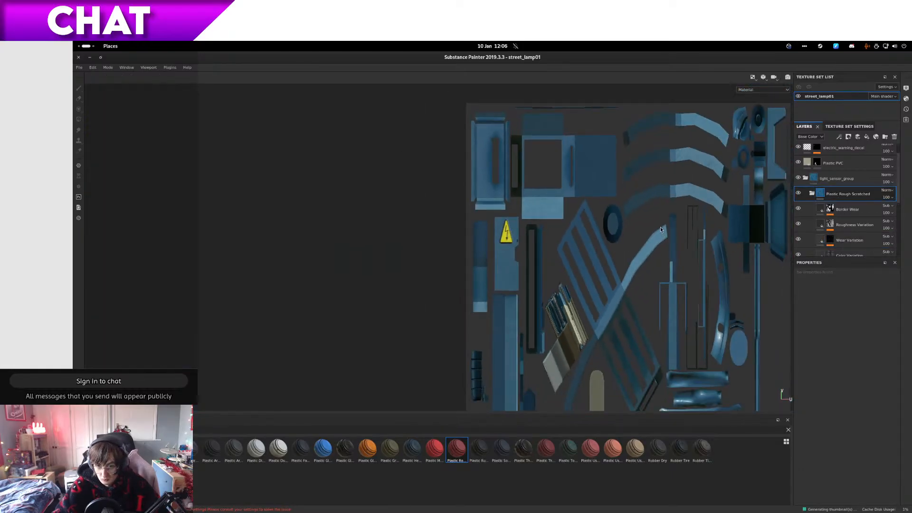
{"action": "middle_click_drag", "start_coordinate": [648, 228], "coordinate": [516, 238]}
{"action": "scroll", "coordinate": [517, 238], "scroll_direction": "down", "scroll_amount": 2}
{"action": "scroll", "coordinate": [517, 239], "scroll_direction": "up", "scroll_amount": 3}
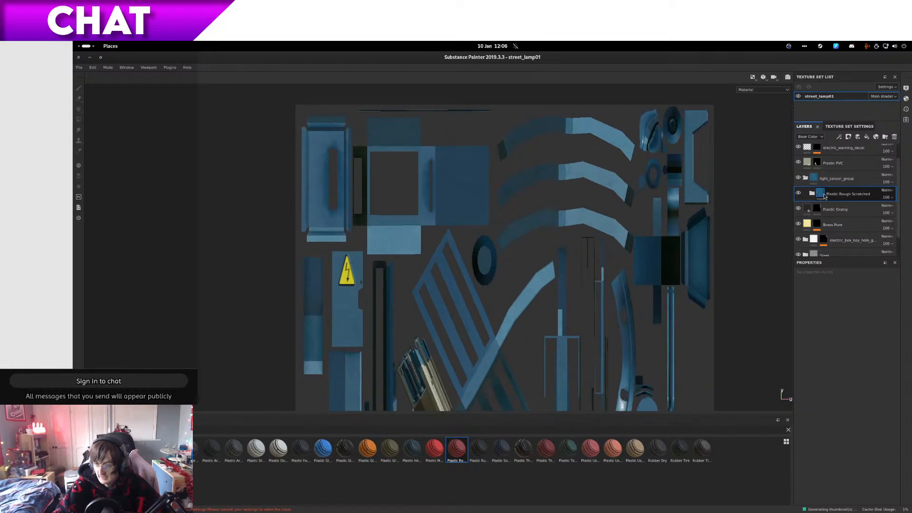
{"action": "right_click", "coordinate": [827, 195]}
{"action": "left_click", "coordinate": [818, 190]}
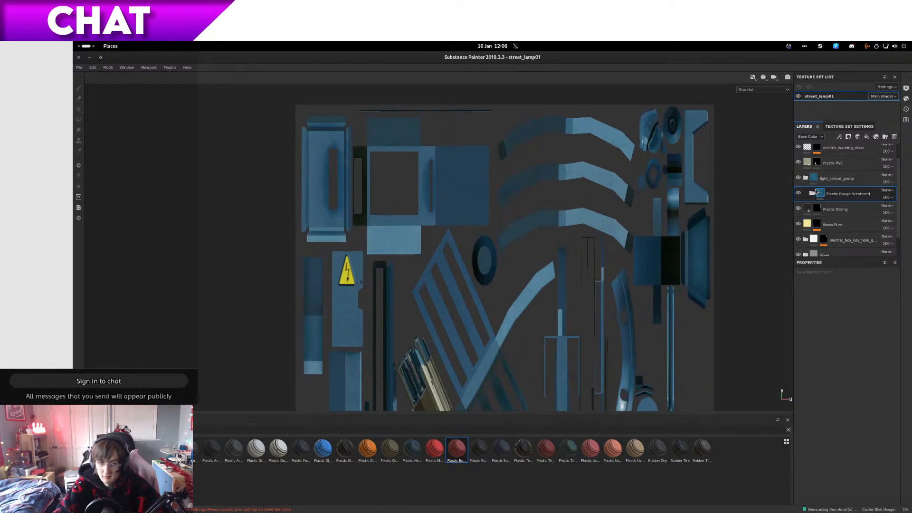
{"action": "key", "text": "F2"}
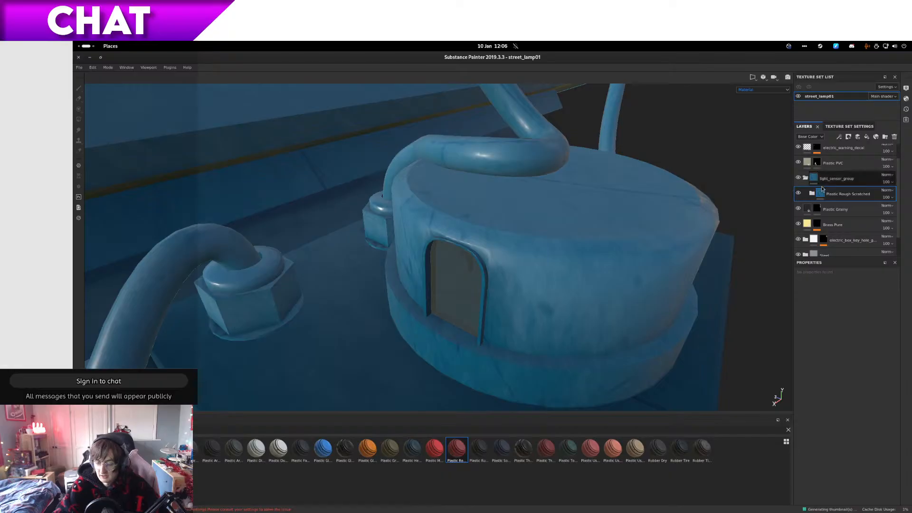
Step: Add a black mask to Plastic Rough Scratched and reveal it on the light sensor housing's side and top with UV chunk polygon fill
{"action": "right_click", "coordinate": [828, 193]}
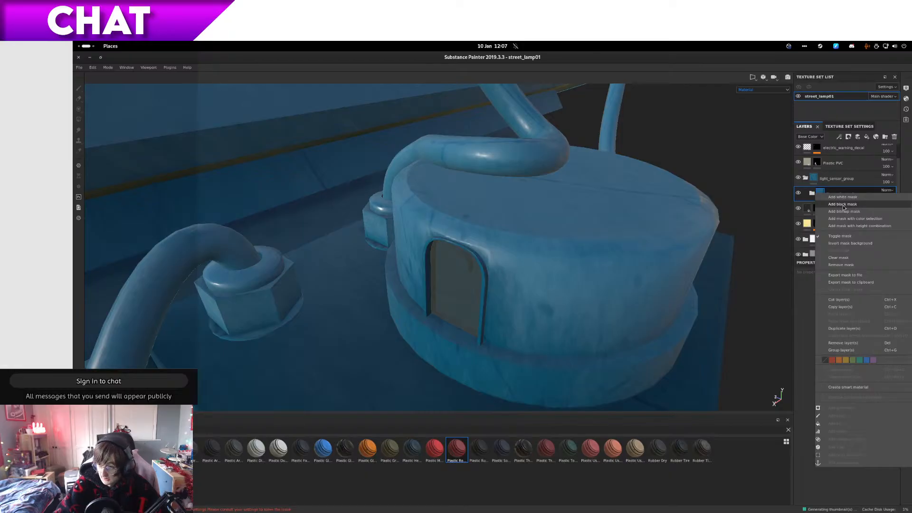
{"action": "left_click", "coordinate": [843, 205]}
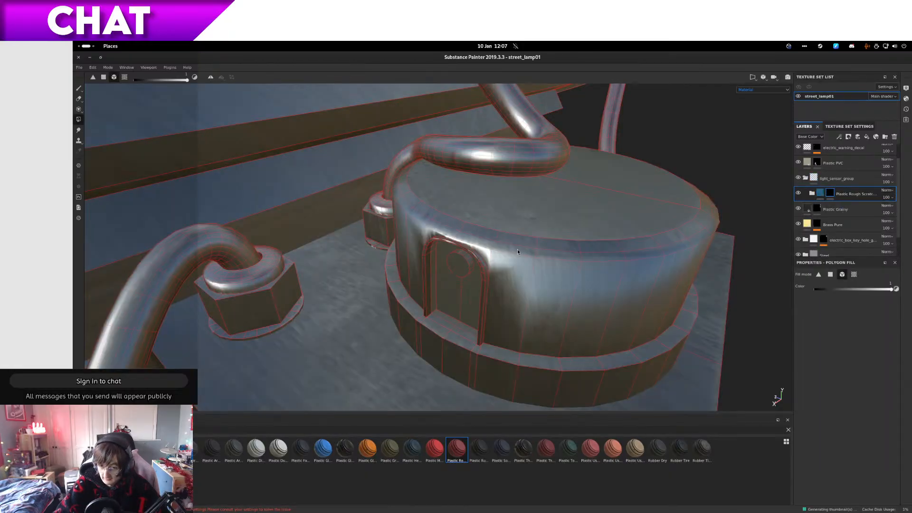
{"action": "left_click", "coordinate": [854, 274]}
{"action": "left_click", "coordinate": [573, 247]}
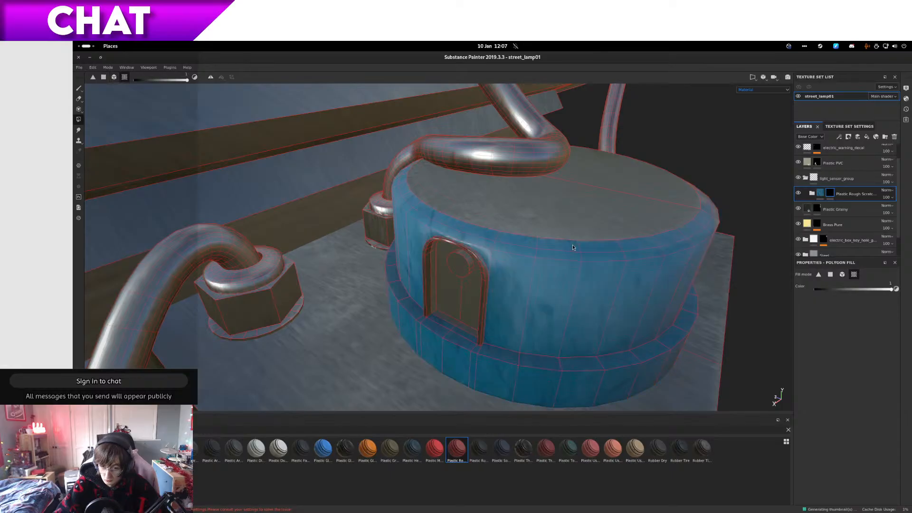
{"action": "scroll", "coordinate": [492, 268], "scroll_direction": "up", "scroll_amount": 3}
{"action": "left_click", "coordinate": [511, 206]}
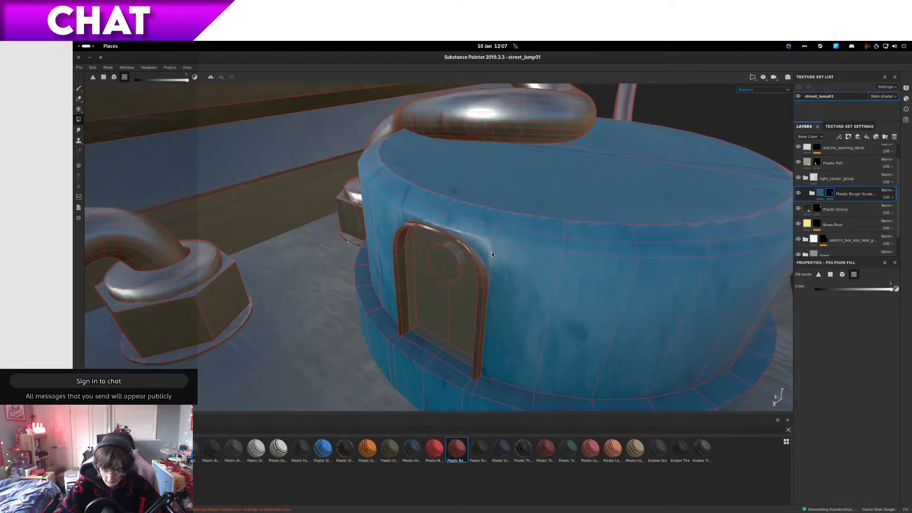
Step: Reveal the blue plastic on the arched window frame of the light sensor housing with UV chunk polygon fill
{"action": "left_click", "coordinate": [478, 261]}
{"action": "left_click_drag", "start_coordinate": [485, 308], "coordinate": [432, 228], "text": "alt"}
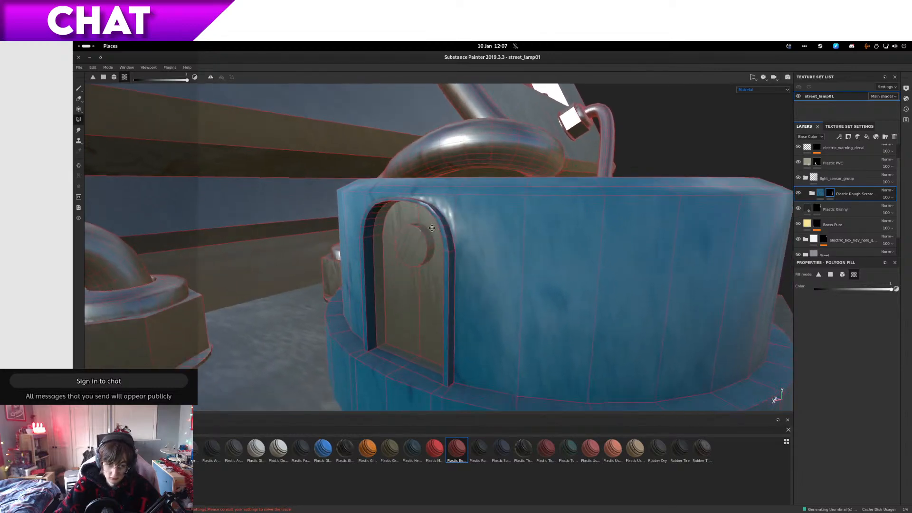
{"action": "left_click", "coordinate": [820, 194]}
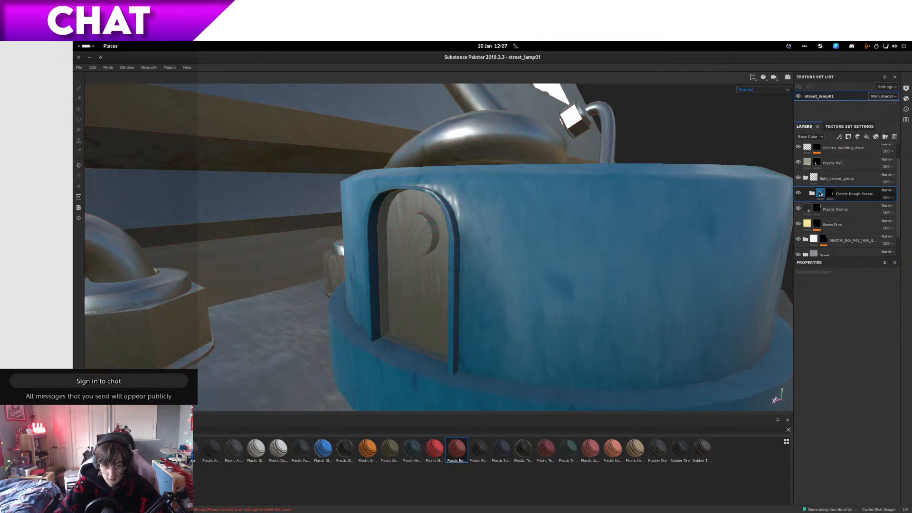
Step: Examine the blue light sensor housing up close from several sides and in relation to the whole street lamp
{"action": "left_click_drag", "start_coordinate": [476, 266], "coordinate": [499, 269], "text": "alt"}
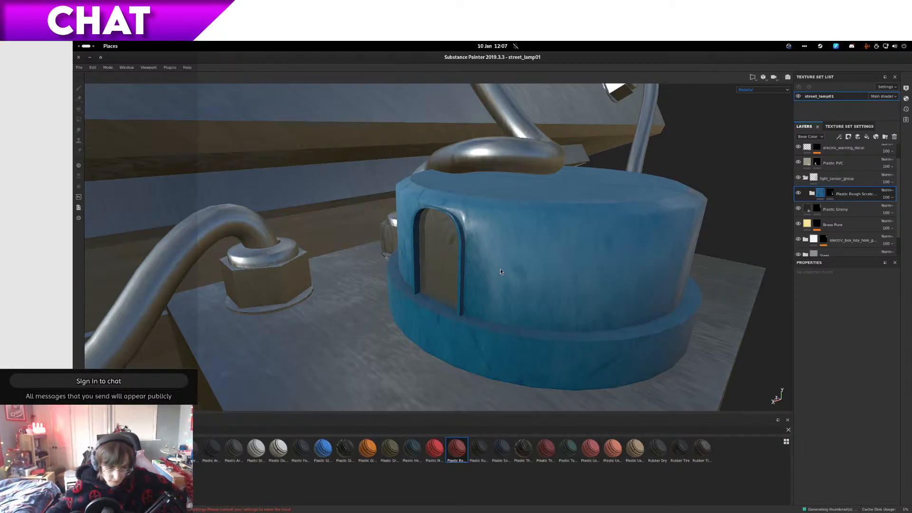
{"action": "left_click_drag", "start_coordinate": [404, 267], "coordinate": [538, 270], "text": "alt"}
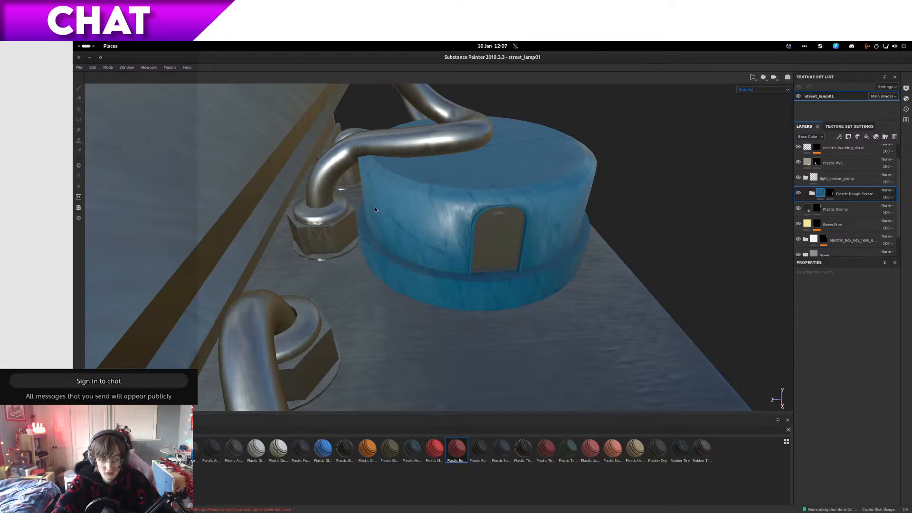
{"action": "left_click_drag", "start_coordinate": [375, 209], "coordinate": [522, 264], "text": "alt"}
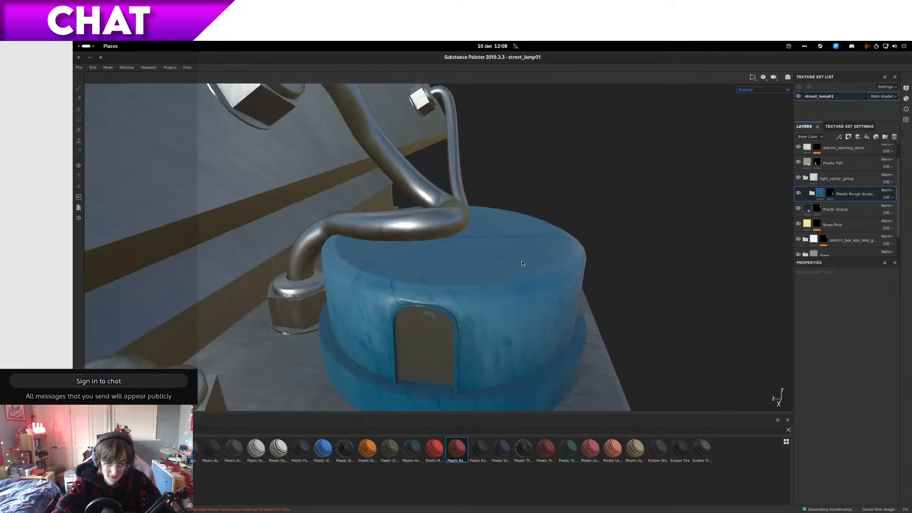
{"action": "right_click_drag", "start_coordinate": [522, 264], "coordinate": [597, 353], "text": "alt"}
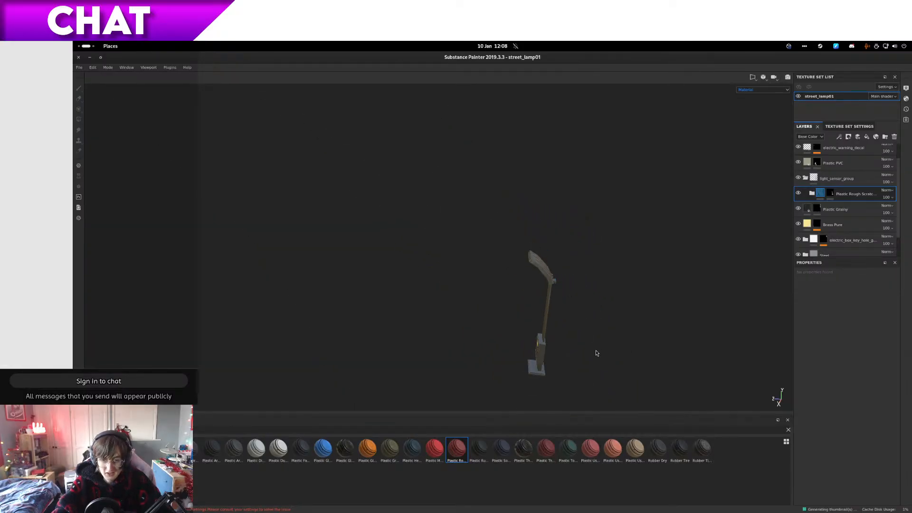
{"action": "left_click_drag", "start_coordinate": [598, 353], "coordinate": [648, 285], "text": "alt"}
{"action": "right_click_drag", "start_coordinate": [648, 285], "coordinate": [546, 304], "text": "alt"}
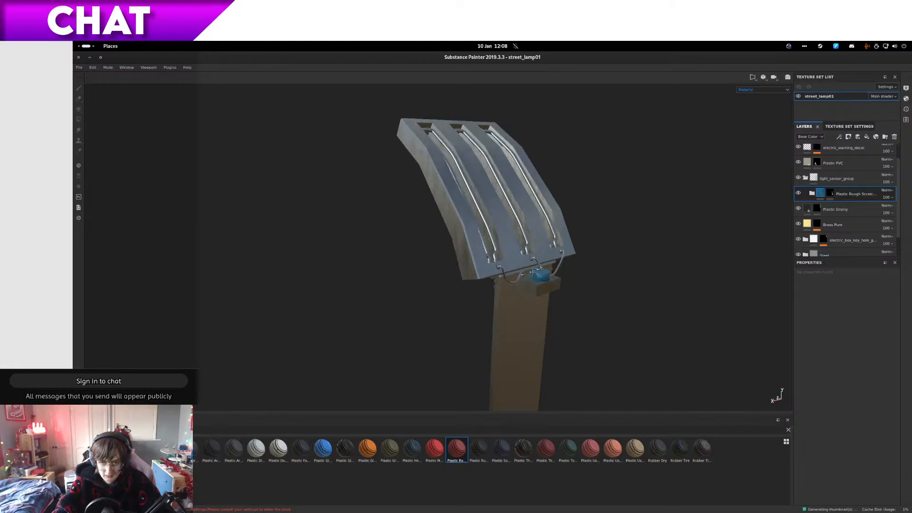
{"action": "right_click_drag", "start_coordinate": [486, 338], "coordinate": [465, 230], "text": "alt"}
{"action": "left_click_drag", "start_coordinate": [465, 230], "coordinate": [539, 232], "text": "alt"}
{"action": "right_click_drag", "start_coordinate": [539, 232], "coordinate": [423, 278], "text": "alt"}
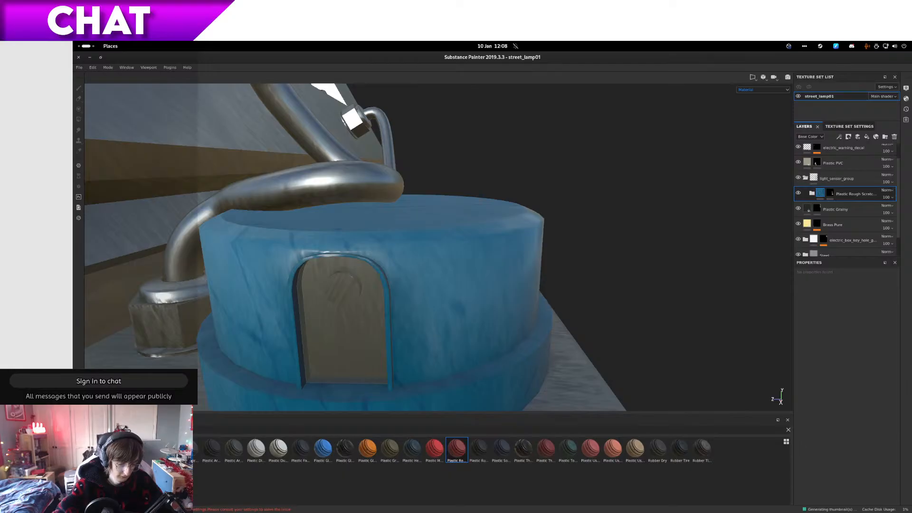
Step: Clear the material search and add Aluminium Pure with a black mask above Plastic Rough Scratched in light_sensor_group
{"action": "key", "text": "BackSpace"}
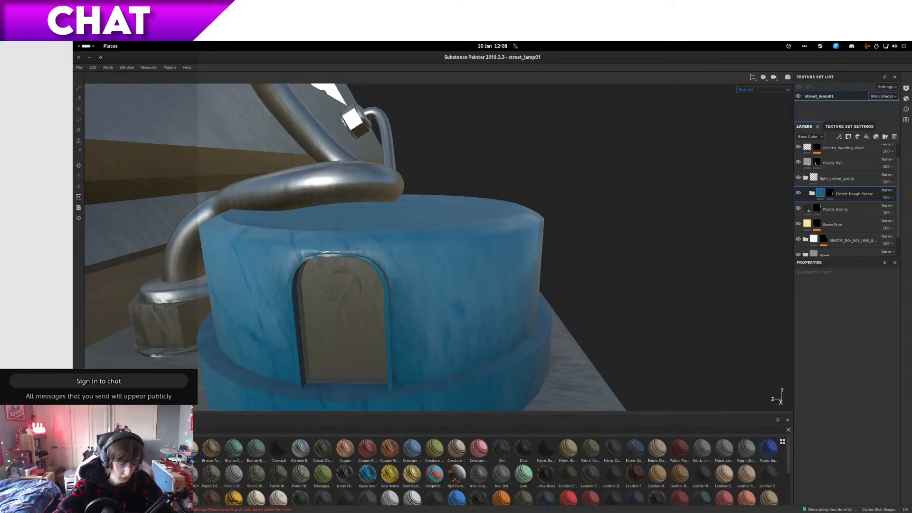
{"action": "mouse_move", "coordinate": [194, 447]}
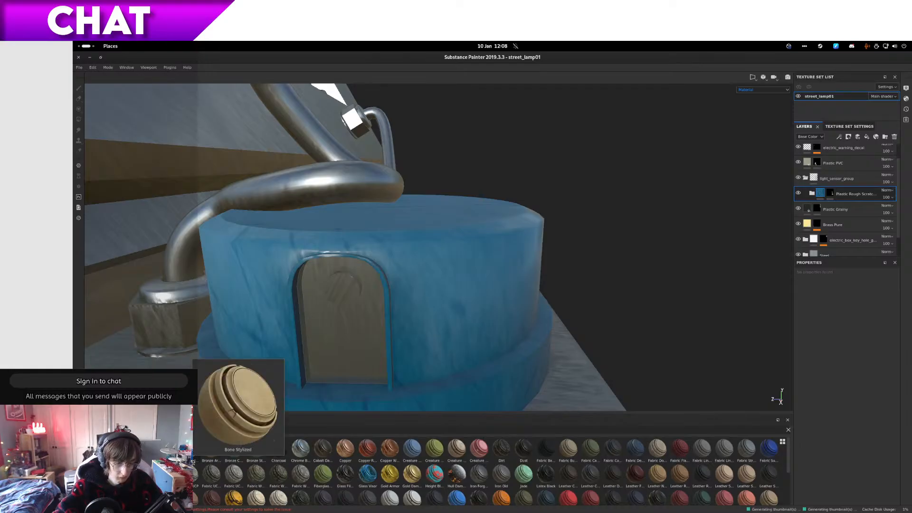
{"action": "mouse_move", "coordinate": [211, 460]}
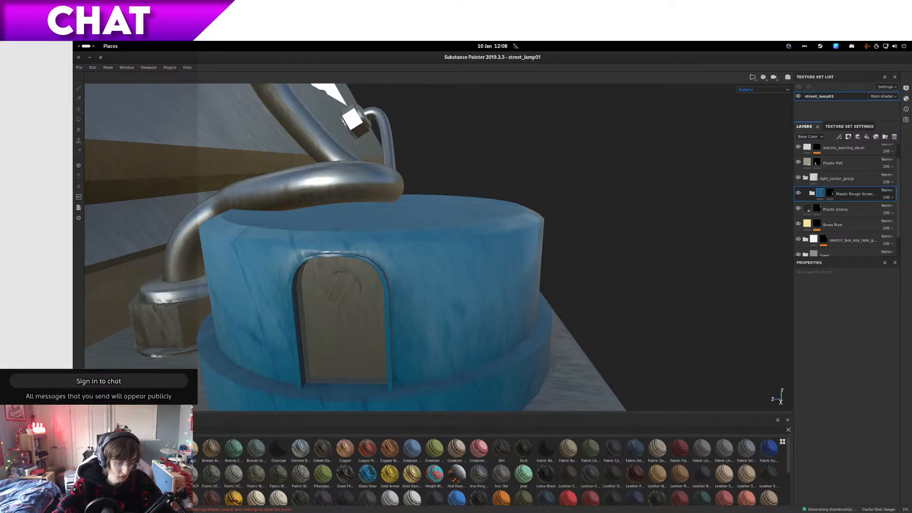
{"action": "scroll", "coordinate": [489, 473], "scroll_direction": "down", "scroll_amount": 3}
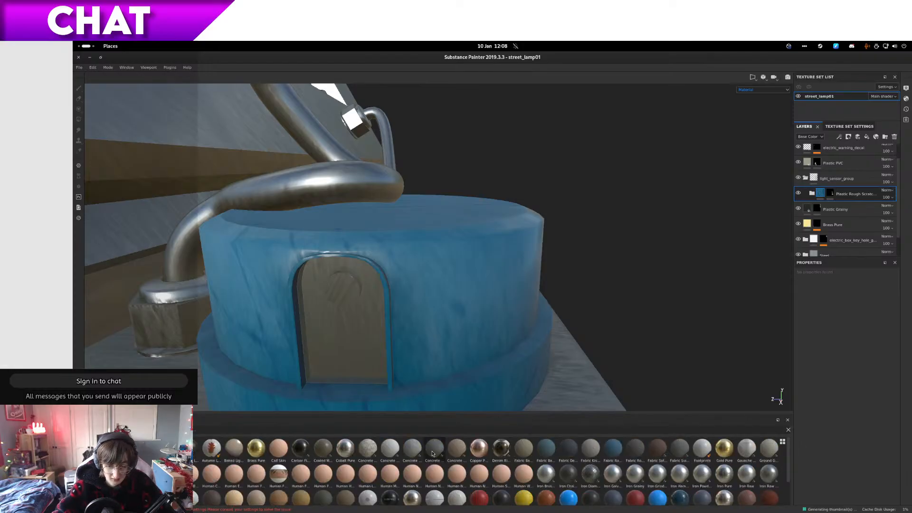
{"action": "scroll", "coordinate": [595, 450], "scroll_direction": "down", "scroll_amount": 1}
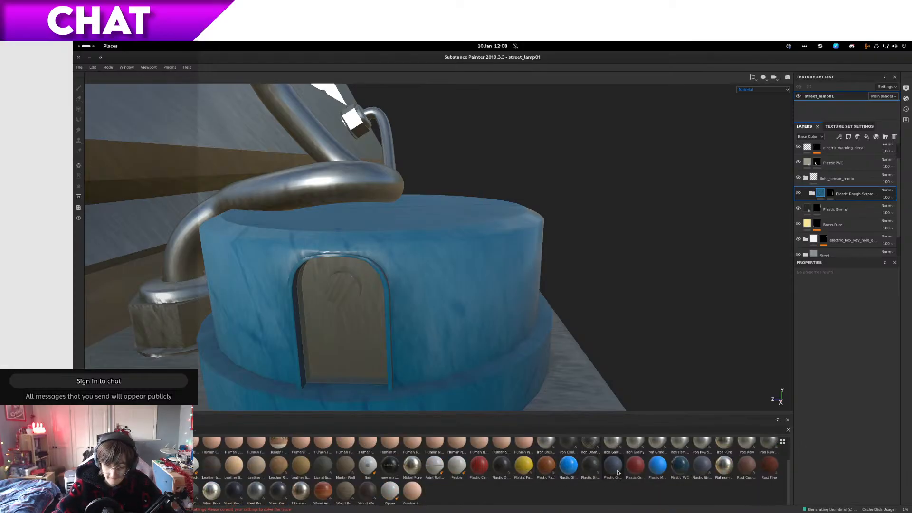
{"action": "scroll", "coordinate": [654, 471], "scroll_direction": "up", "scroll_amount": 1}
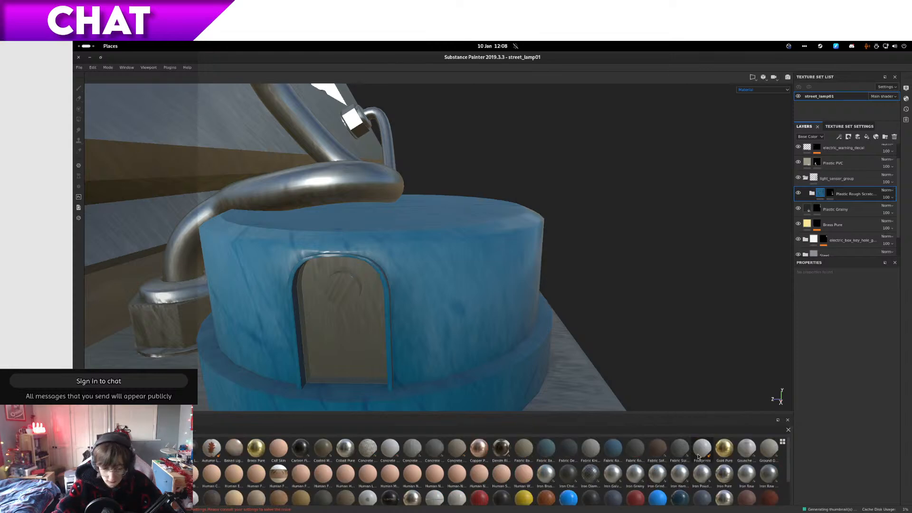
{"action": "scroll", "coordinate": [699, 457], "scroll_direction": "down", "scroll_amount": 1}
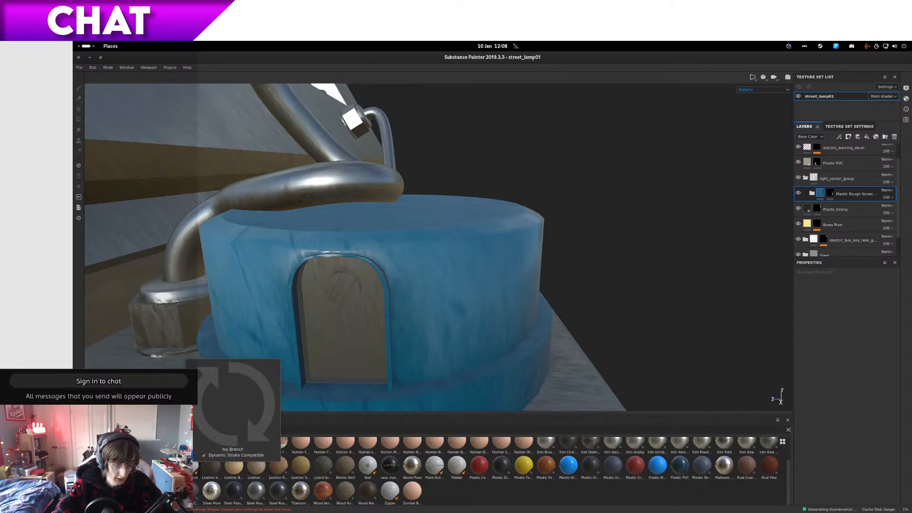
{"action": "scroll", "coordinate": [657, 468], "scroll_direction": "up", "scroll_amount": 1}
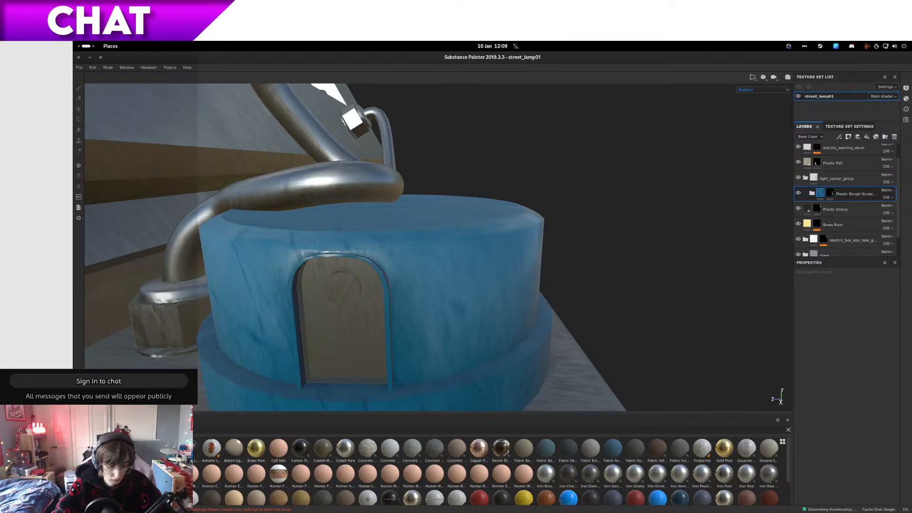
{"action": "left_click_drag", "start_coordinate": [836, 256], "coordinate": [841, 188]}
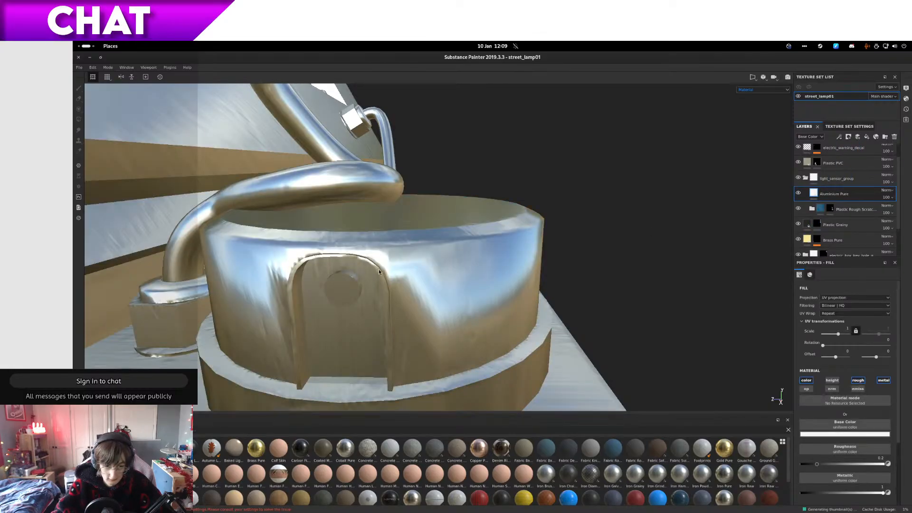
{"action": "right_click", "coordinate": [843, 197]}
{"action": "left_click", "coordinate": [844, 206]}
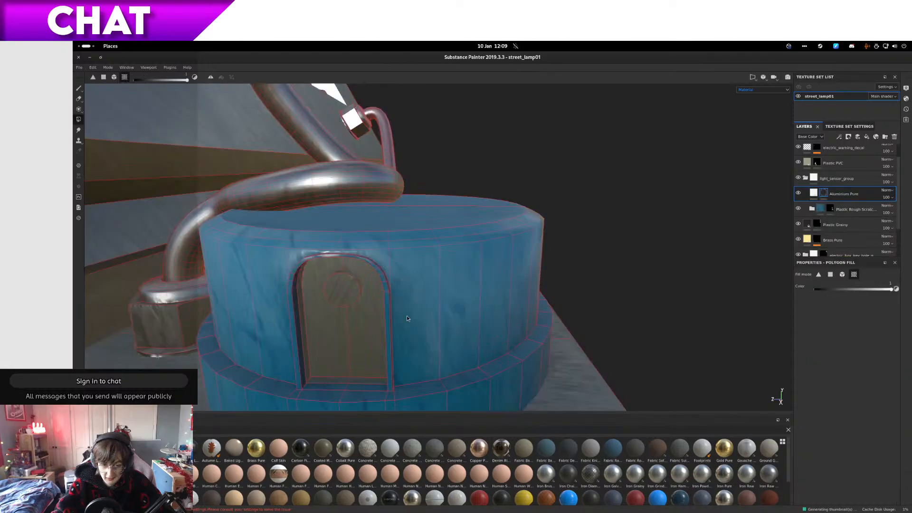
{"action": "scroll", "coordinate": [349, 299], "scroll_direction": "up", "scroll_amount": 2}
{"action": "left_click_drag", "start_coordinate": [358, 287], "coordinate": [501, 306], "text": "alt"}
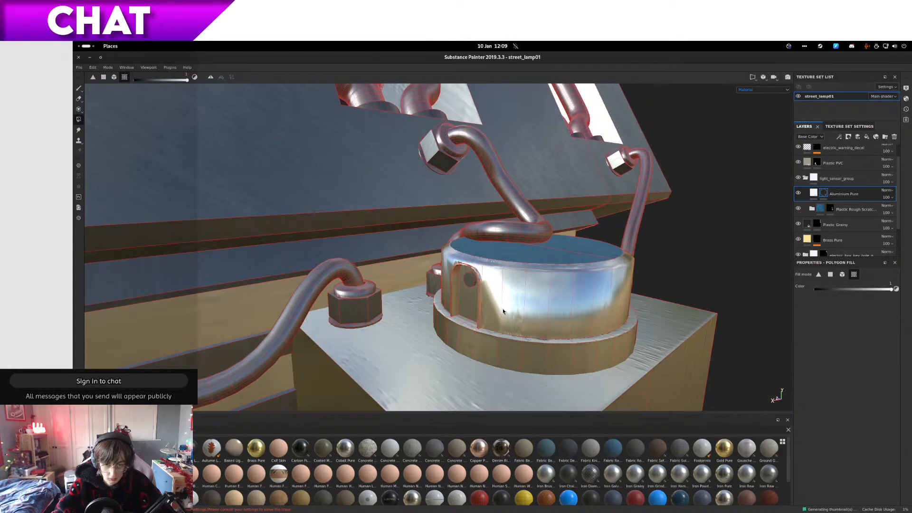
{"action": "key", "text": "ctrl+z"}
Step: Reveal Aluminium Pure on the round disc inside the sensor's arched window with UV chunk polygon fill
{"action": "scroll", "coordinate": [471, 283], "scroll_direction": "up", "scroll_amount": 6}
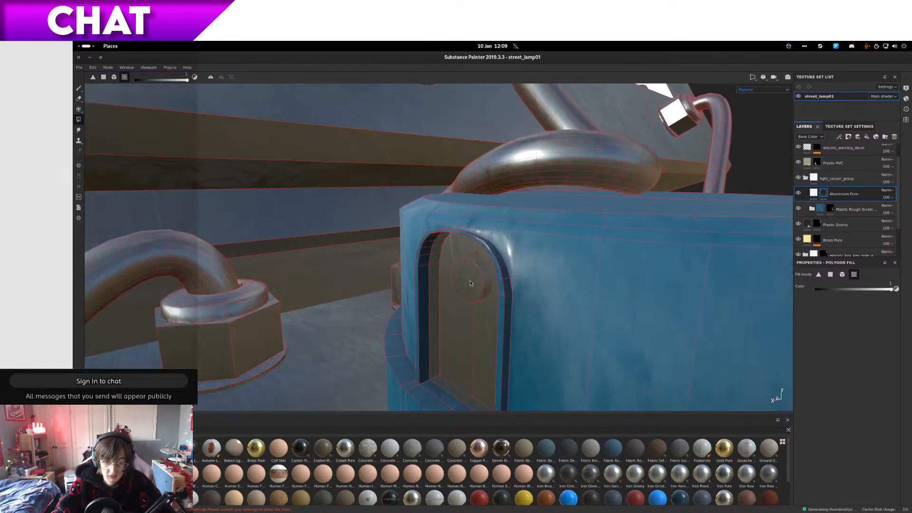
{"action": "left_click_drag", "start_coordinate": [471, 283], "coordinate": [504, 252], "text": "alt"}
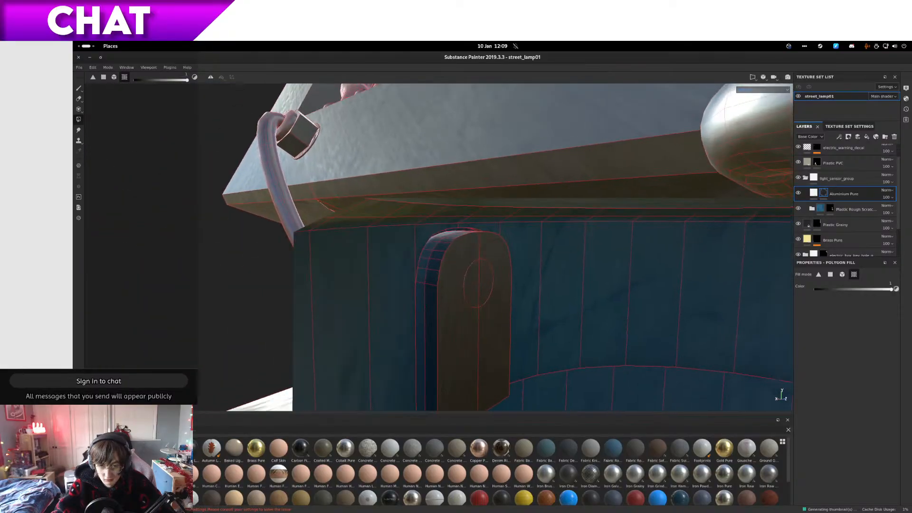
{"action": "left_click_drag", "start_coordinate": [546, 344], "coordinate": [515, 246], "text": "alt"}
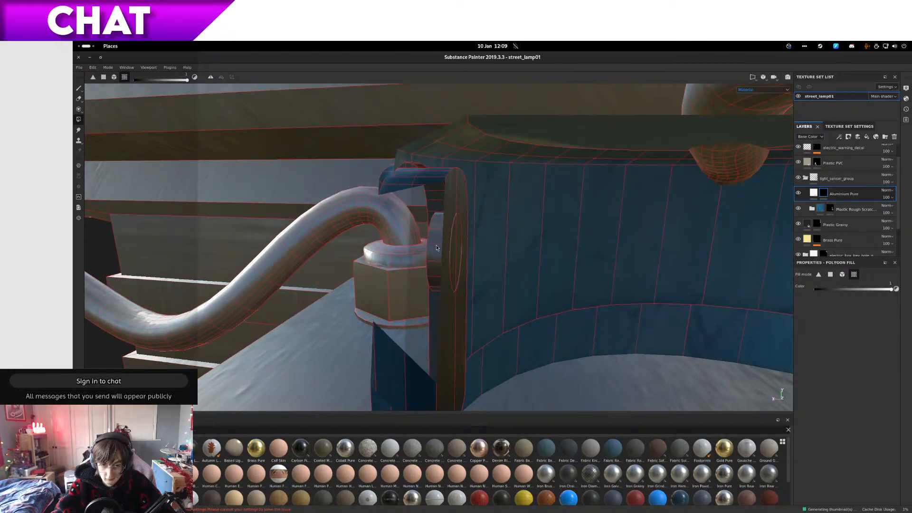
{"action": "left_click_drag", "start_coordinate": [437, 248], "coordinate": [557, 281], "text": "alt"}
{"action": "scroll", "coordinate": [652, 274], "scroll_direction": "down", "scroll_amount": 6}
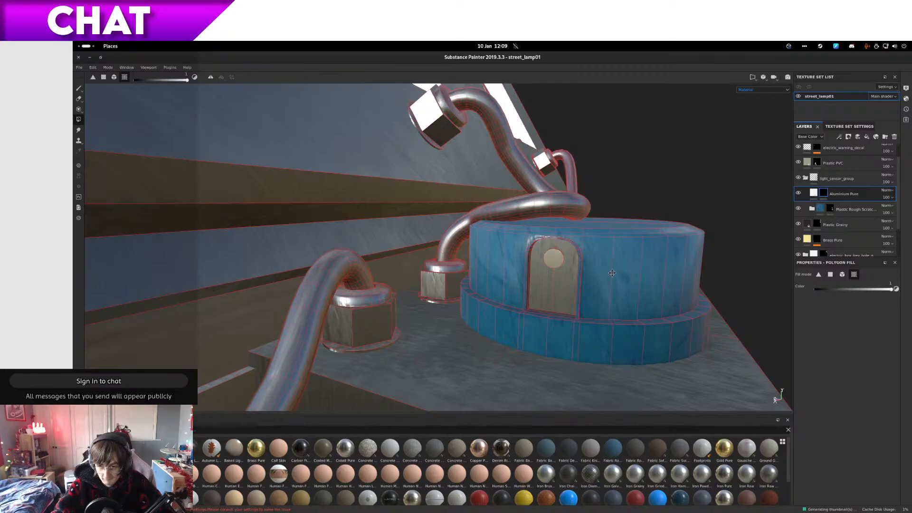
{"action": "middle_click_drag", "start_coordinate": [612, 274], "coordinate": [602, 272], "text": "alt"}
{"action": "scroll", "coordinate": [628, 254], "scroll_direction": "up", "scroll_amount": 5}
{"action": "left_click_drag", "start_coordinate": [527, 263], "coordinate": [565, 256], "text": "alt"}
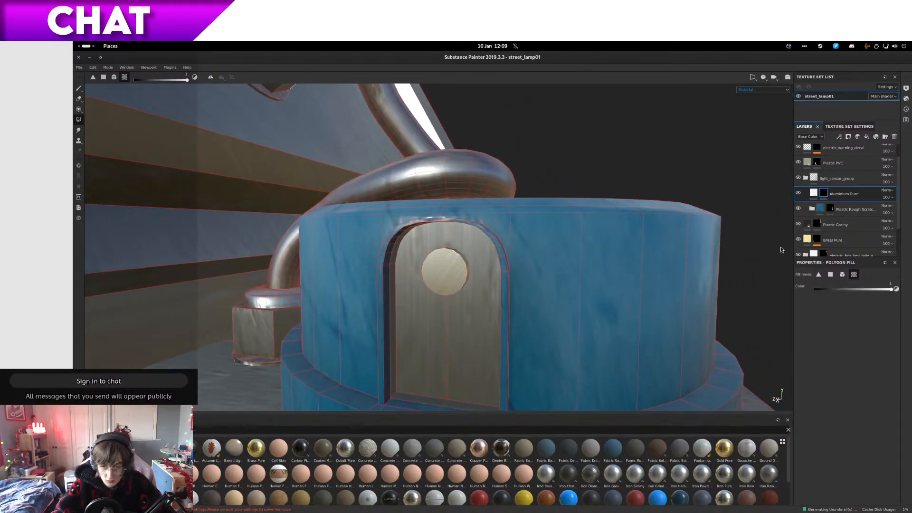
Step: Show the 3D and 2D views together and shrink the Aluminium Pure fill's UV projection around the disc, with horizontal scale about 3.33
{"action": "left_click", "coordinate": [815, 193]}
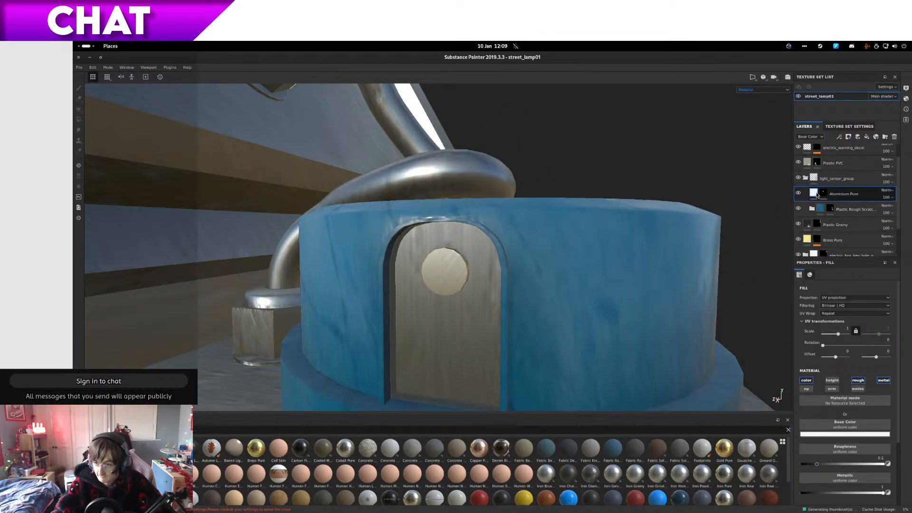
{"action": "key", "text": "F1"}
{"action": "scroll", "coordinate": [665, 268], "scroll_direction": "up", "scroll_amount": 4}
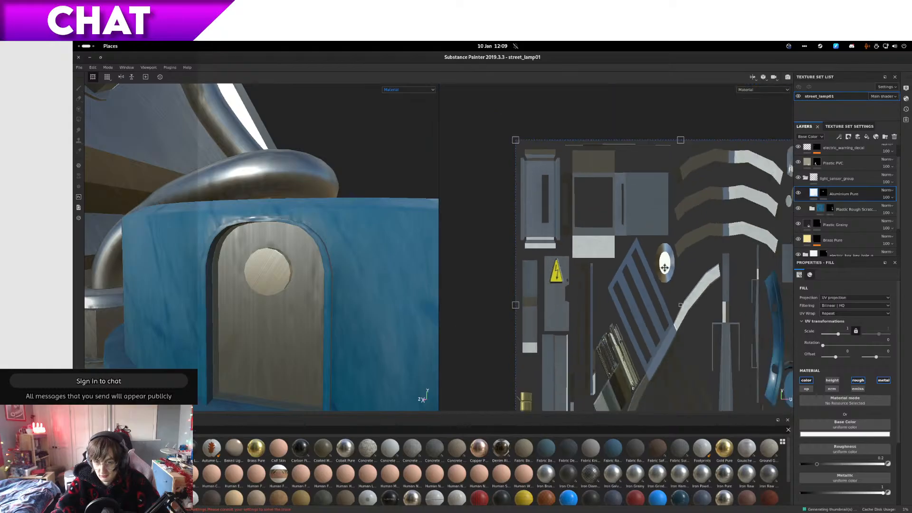
{"action": "scroll", "coordinate": [665, 267], "scroll_direction": "down", "scroll_amount": 2}
{"action": "left_click_drag", "start_coordinate": [789, 293], "coordinate": [692, 307]}
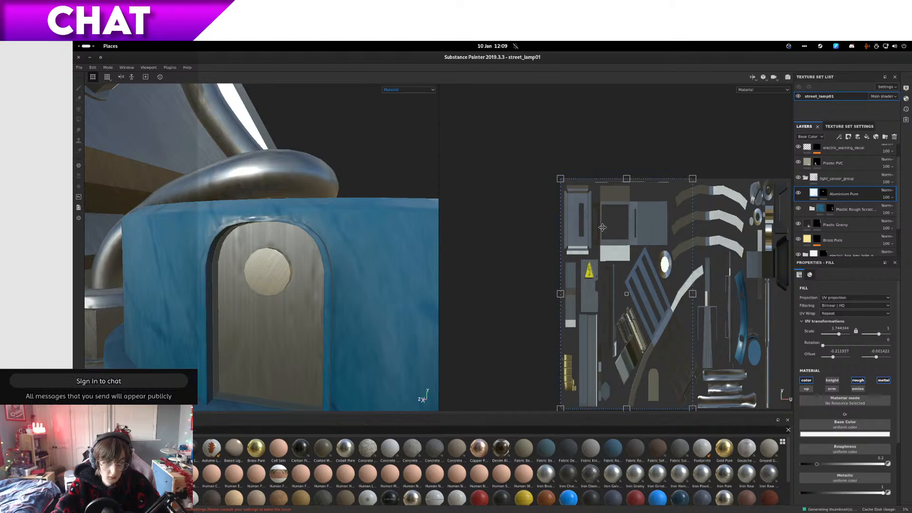
{"action": "left_click_drag", "start_coordinate": [603, 227], "coordinate": [625, 221]}
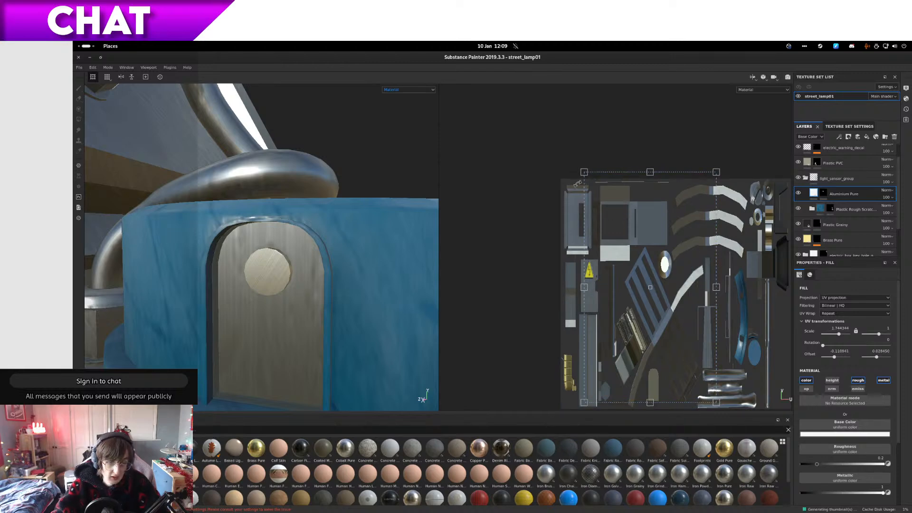
{"action": "left_click_drag", "start_coordinate": [586, 173], "coordinate": [671, 218]}
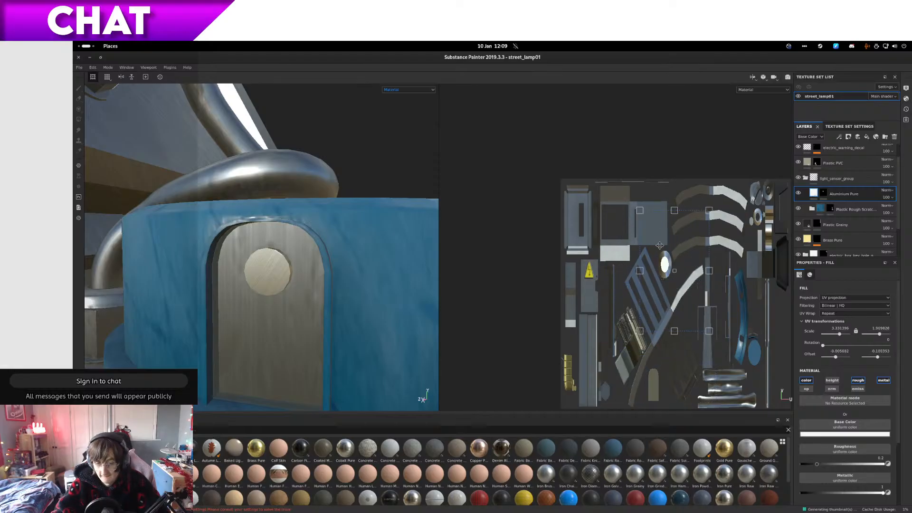
Step: Examine the aluminium disc in the 3D and 2D views and reactivate polygon fill on the Aluminium Pure mask
{"action": "scroll", "coordinate": [655, 249], "scroll_direction": "up", "scroll_amount": 3}
{"action": "scroll", "coordinate": [655, 249], "scroll_direction": "up", "scroll_amount": 3}
{"action": "left_click_drag", "start_coordinate": [311, 278], "coordinate": [237, 328], "text": "alt"}
{"action": "left_click_drag", "start_coordinate": [717, 259], "coordinate": [671, 250]}
{"action": "left_click_drag", "start_coordinate": [273, 322], "coordinate": [285, 248], "text": "alt"}
{"action": "left_click", "coordinate": [823, 194]}
{"action": "key", "text": "4"}
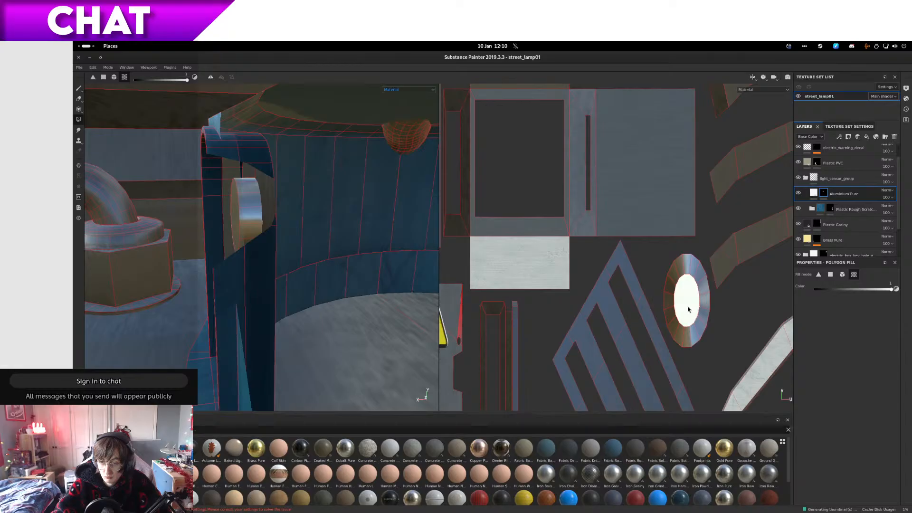
Step: Switch polygon fill to mesh fill and look for the sensor window's UV islands in the 2D view
{"action": "left_click_drag", "start_coordinate": [246, 232], "coordinate": [254, 207], "text": "alt"}
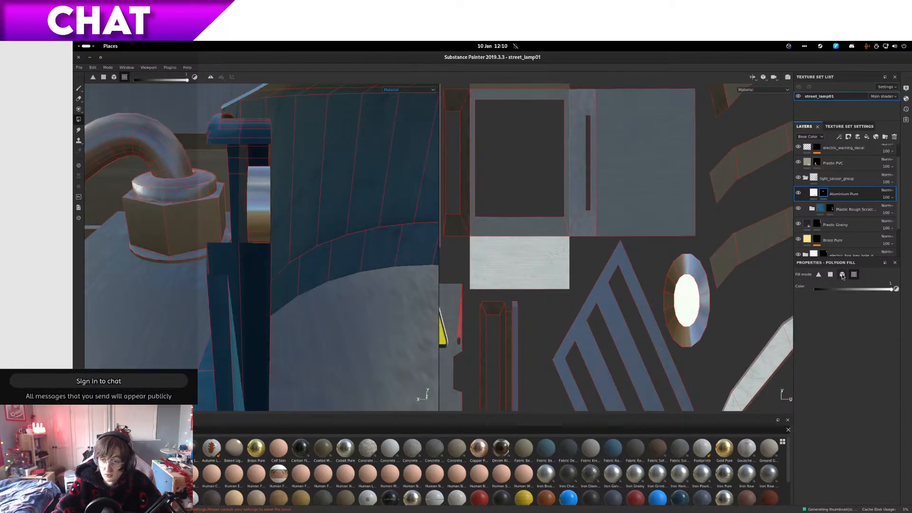
{"action": "left_click", "coordinate": [843, 275]}
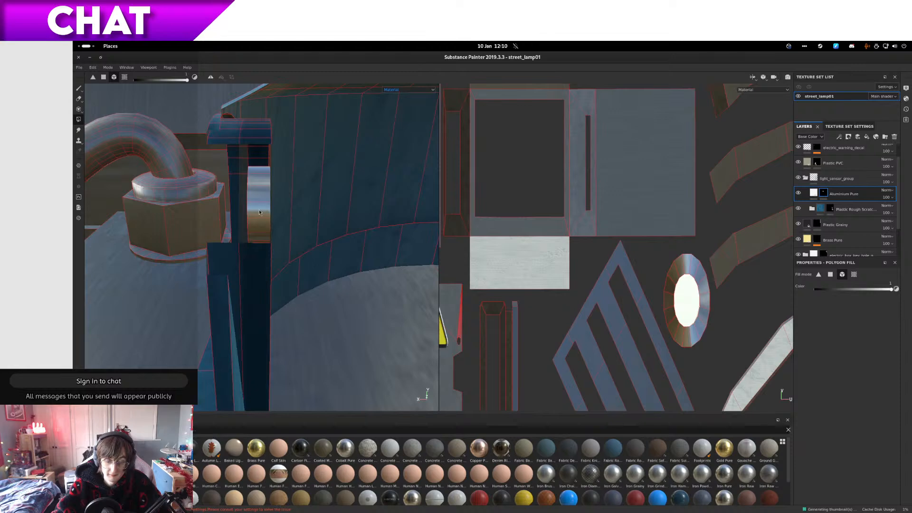
{"action": "scroll", "coordinate": [561, 224], "scroll_direction": "down", "scroll_amount": 10}
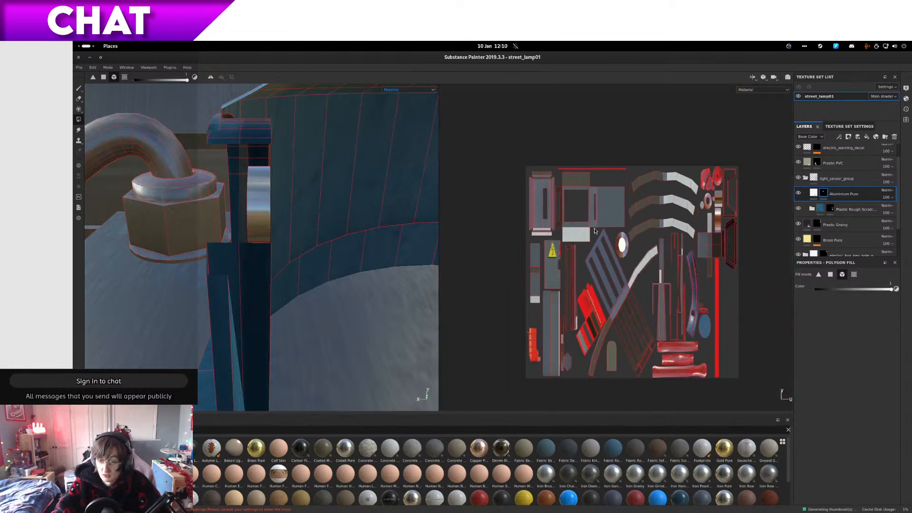
{"action": "scroll", "coordinate": [561, 224], "scroll_direction": "up", "scroll_amount": 10}
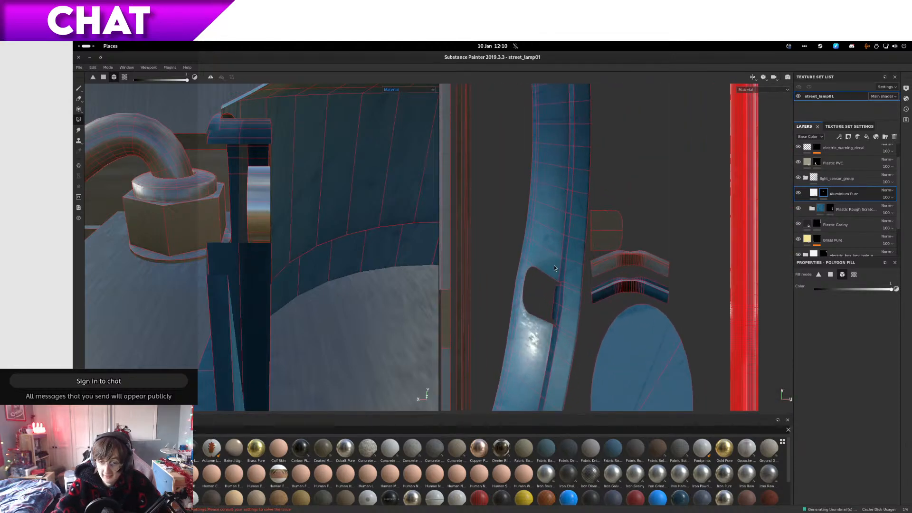
{"action": "scroll", "coordinate": [653, 278], "scroll_direction": "up", "scroll_amount": 2}
{"action": "scroll", "coordinate": [672, 279], "scroll_direction": "down", "scroll_amount": 3}
{"action": "scroll", "coordinate": [672, 279], "scroll_direction": "up", "scroll_amount": 2}
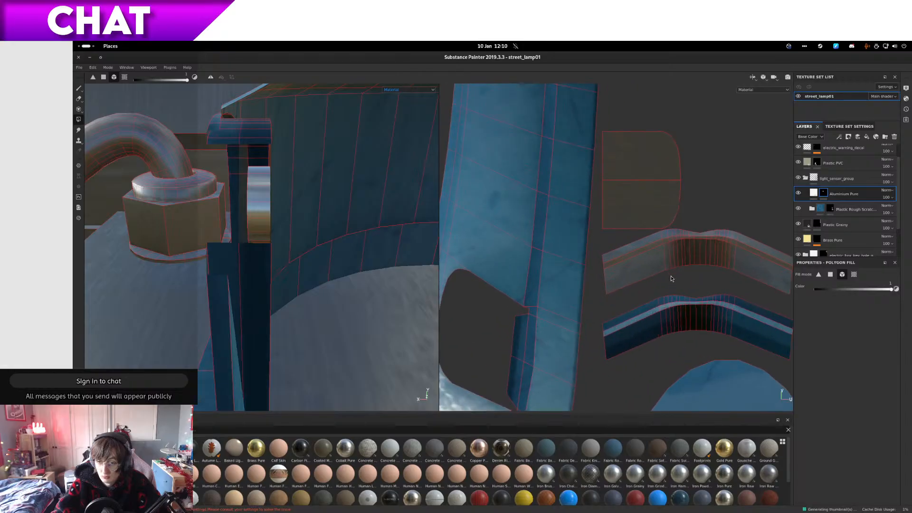
Step: Inspect the blue light sensor housing and its arched panel from several sides in the 3D view
{"action": "left_click_drag", "start_coordinate": [369, 271], "coordinate": [298, 266], "text": "alt"}
{"action": "scroll", "coordinate": [304, 249], "scroll_direction": "down", "scroll_amount": 10}
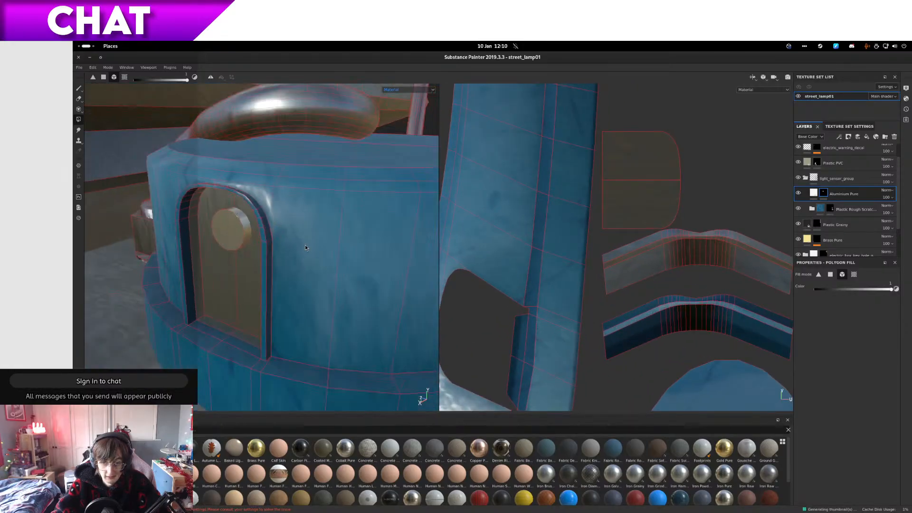
{"action": "left_click_drag", "start_coordinate": [352, 243], "coordinate": [452, 259], "text": "alt"}
{"action": "middle_click_drag", "start_coordinate": [308, 251], "coordinate": [71, 241], "text": "alt"}
{"action": "left_click_drag", "start_coordinate": [88, 241], "coordinate": [114, 252], "text": "alt"}
{"action": "left_click_drag", "start_coordinate": [293, 251], "coordinate": [339, 255], "text": "alt"}
Step: Look through the lamp's UV layout from the metal rings to the sensor pieces to locate the arched panel's island
{"action": "scroll", "coordinate": [756, 253], "scroll_direction": "down", "scroll_amount": 3}
{"action": "scroll", "coordinate": [757, 249], "scroll_direction": "down", "scroll_amount": 5}
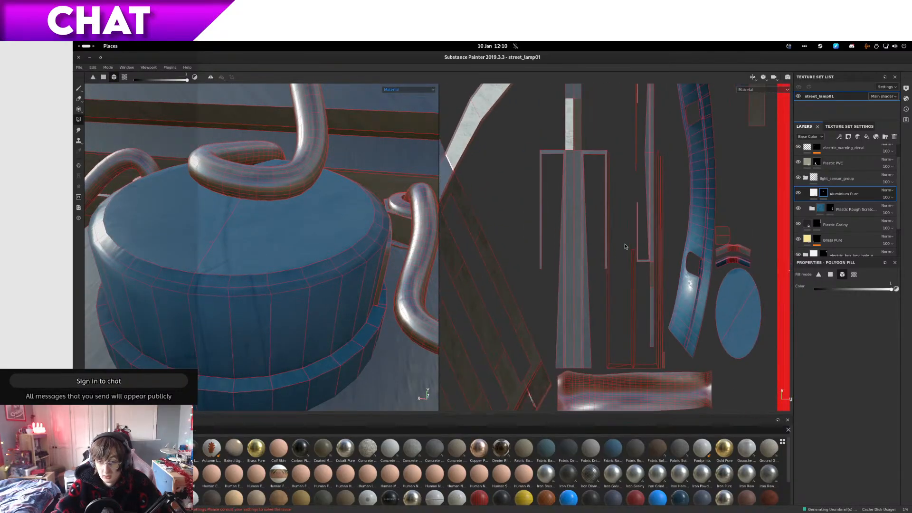
{"action": "middle_click_drag", "start_coordinate": [624, 237], "coordinate": [683, 293], "text": "alt"}
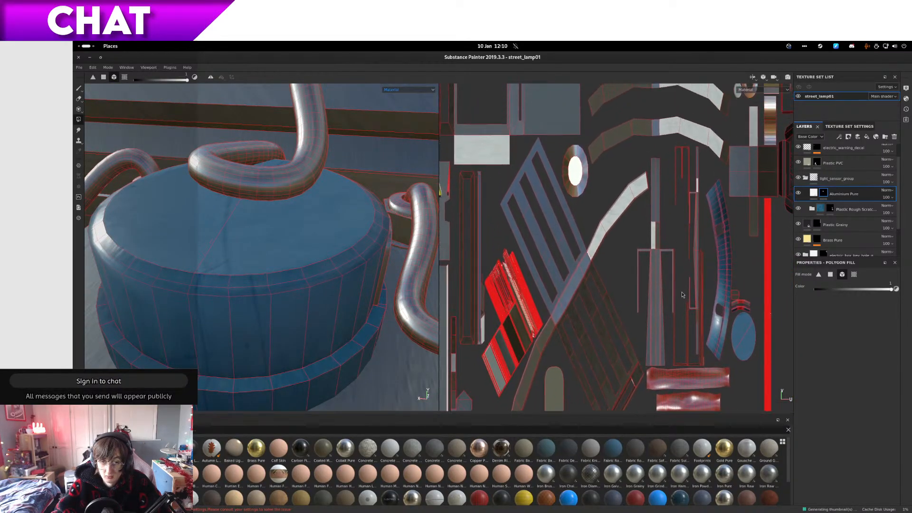
{"action": "middle_click_drag", "start_coordinate": [642, 221], "coordinate": [524, 320], "text": "alt"}
{"action": "scroll", "coordinate": [523, 320], "scroll_direction": "down", "scroll_amount": 1}
{"action": "scroll", "coordinate": [637, 185], "scroll_direction": "up", "scroll_amount": 6}
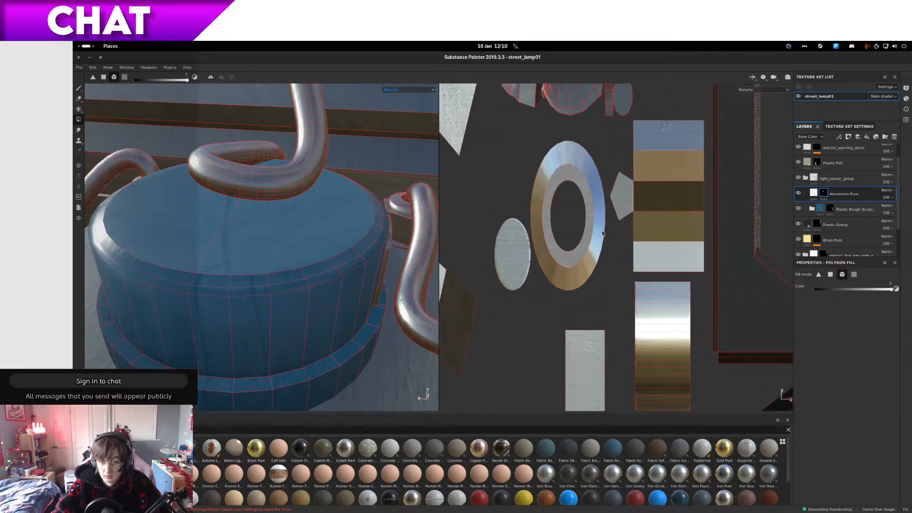
{"action": "middle_click_drag", "start_coordinate": [464, 243], "coordinate": [484, 247], "text": "alt"}
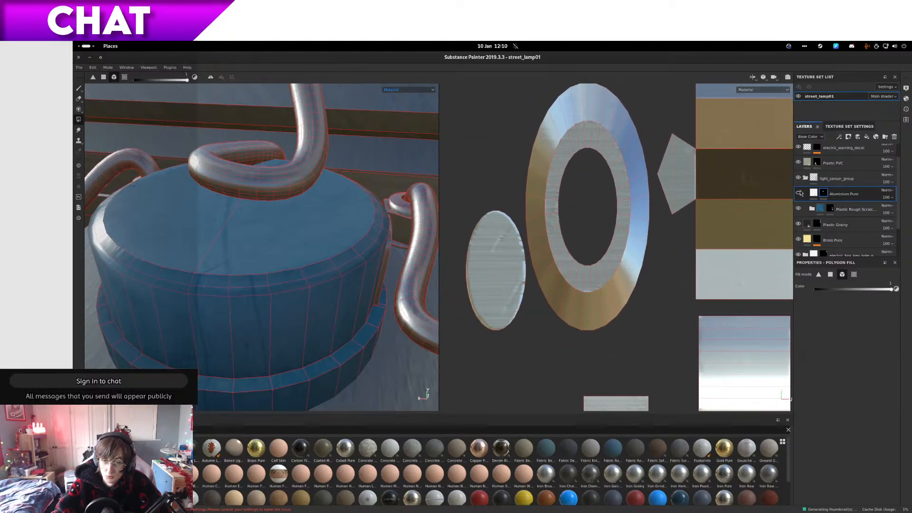
{"action": "scroll", "coordinate": [482, 192], "scroll_direction": "down", "scroll_amount": 5}
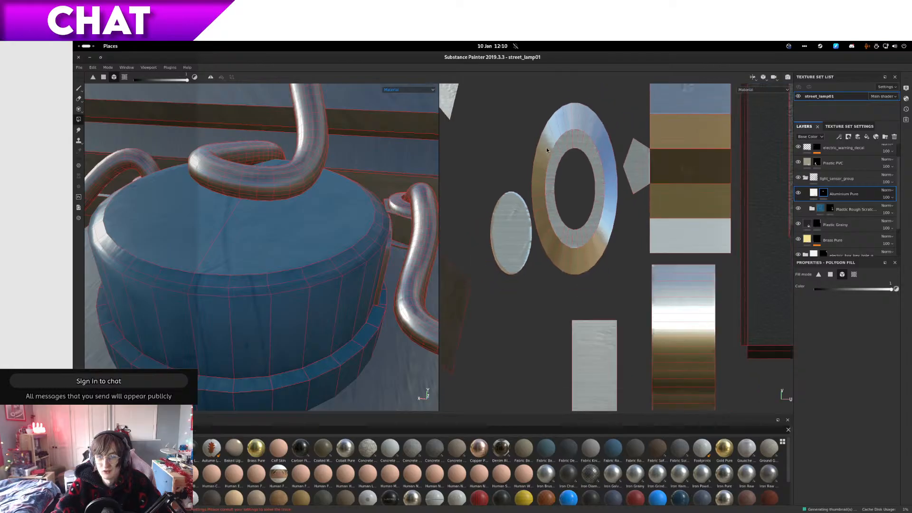
{"action": "scroll", "coordinate": [599, 154], "scroll_direction": "down", "scroll_amount": 3}
{"action": "middle_click_drag", "start_coordinate": [489, 159], "coordinate": [493, 276], "text": "alt"}
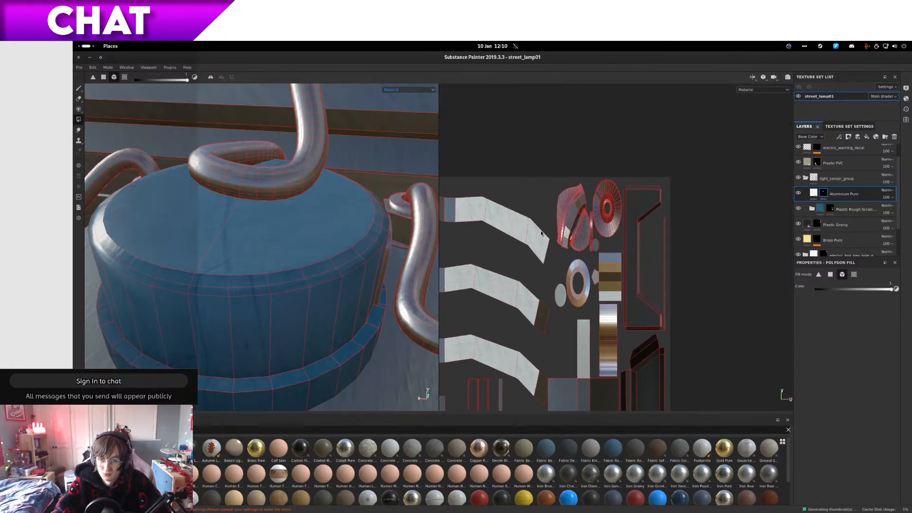
{"action": "scroll", "coordinate": [541, 219], "scroll_direction": "up", "scroll_amount": 5}
{"action": "scroll", "coordinate": [602, 207], "scroll_direction": "up", "scroll_amount": 2}
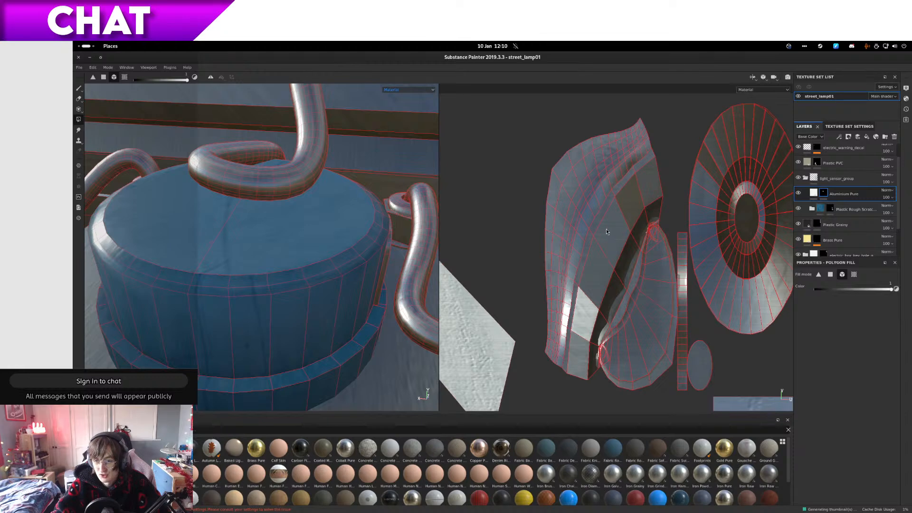
{"action": "scroll", "coordinate": [579, 233], "scroll_direction": "up", "scroll_amount": 1}
{"action": "scroll", "coordinate": [581, 235], "scroll_direction": "down", "scroll_amount": 4}
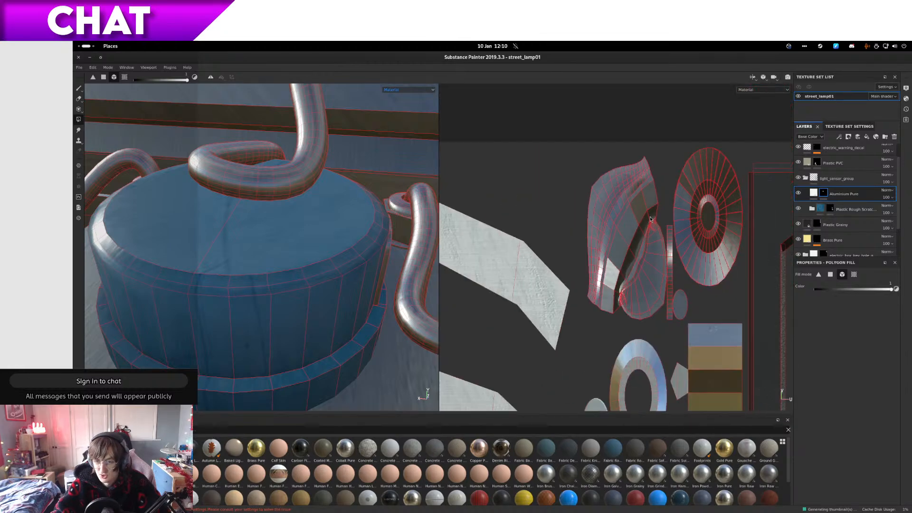
{"action": "middle_click_drag", "start_coordinate": [561, 256], "coordinate": [793, 175], "text": "alt"}
{"action": "scroll", "coordinate": [620, 212], "scroll_direction": "down", "scroll_amount": 3}
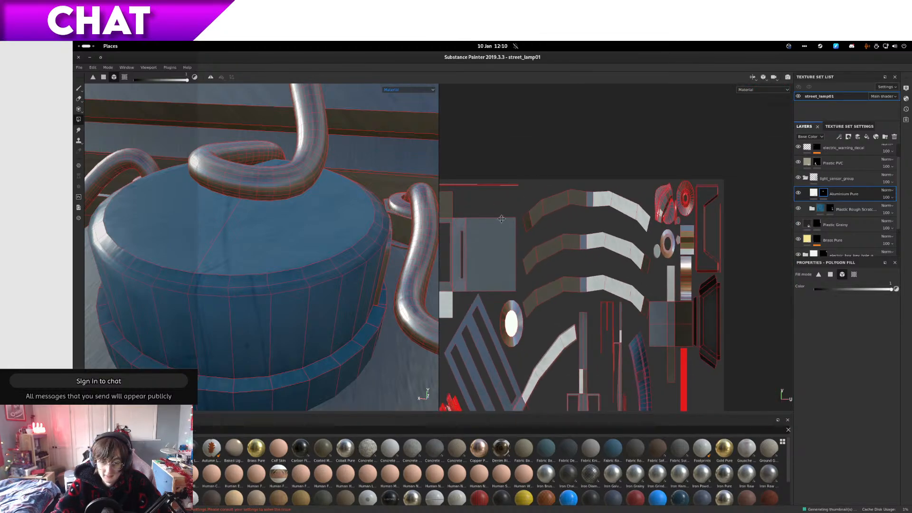
{"action": "middle_click_drag", "start_coordinate": [501, 219], "coordinate": [655, 82], "text": "alt"}
{"action": "middle_click_drag", "start_coordinate": [629, 241], "coordinate": [643, 123], "text": "alt"}
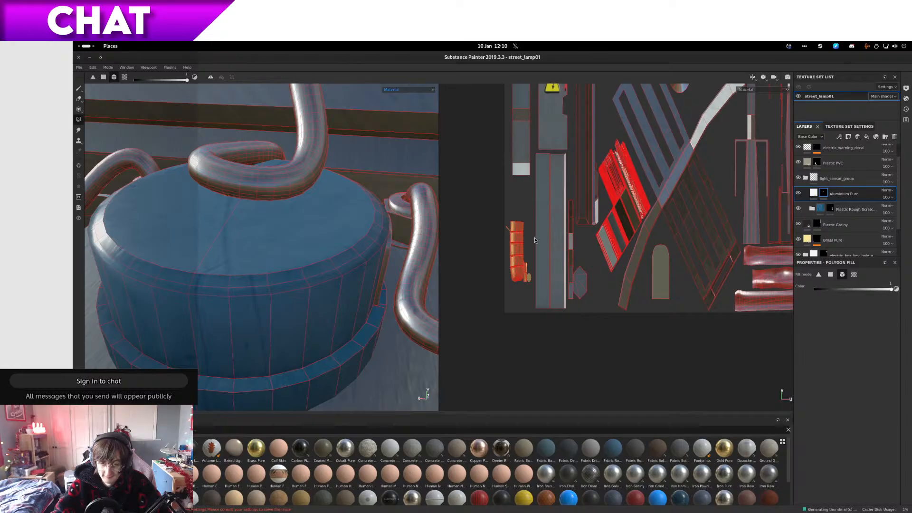
{"action": "right_click_drag", "start_coordinate": [535, 241], "coordinate": [615, 263], "text": "alt"}
{"action": "middle_click_drag", "start_coordinate": [639, 288], "coordinate": [368, 249], "text": "alt"}
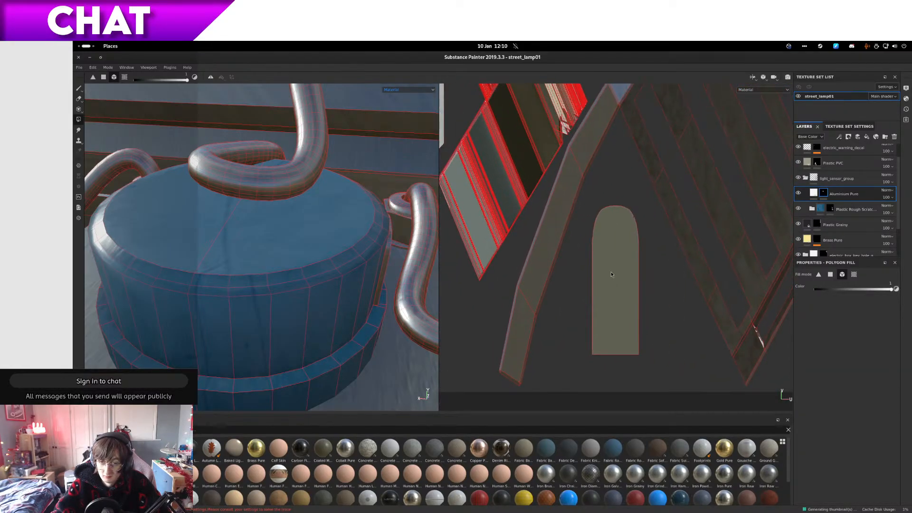
{"action": "scroll", "coordinate": [612, 267], "scroll_direction": "up", "scroll_amount": 5}
Step: Select the Aluminium Pure layer's fill instead of its mask and bring the sensor's arched panel into front view
{"action": "left_click", "coordinate": [813, 193]}
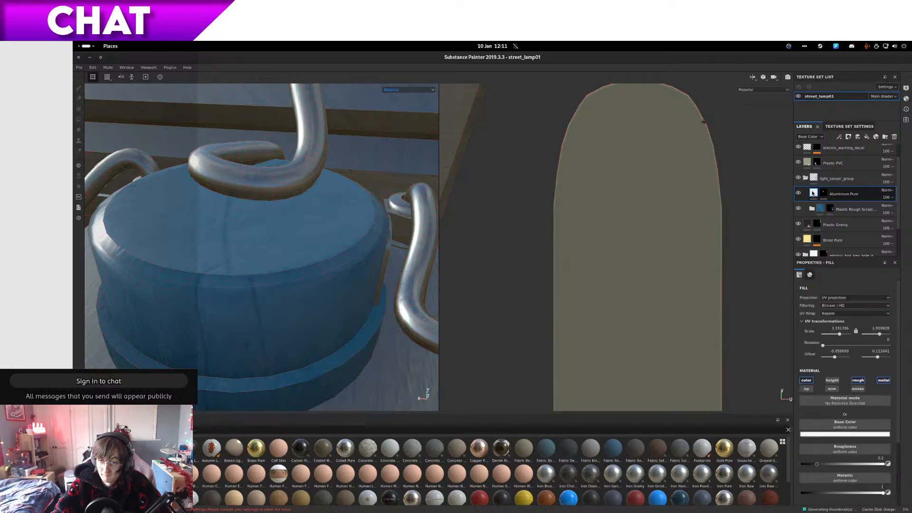
{"action": "scroll", "coordinate": [743, 222], "scroll_direction": "down", "scroll_amount": 3}
{"action": "left_click_drag", "start_coordinate": [279, 243], "coordinate": [464, 183], "text": "alt"}
{"action": "middle_click_drag", "start_coordinate": [293, 224], "coordinate": [304, 233], "text": "alt"}
{"action": "left_click_drag", "start_coordinate": [304, 233], "coordinate": [261, 249], "text": "alt"}
{"action": "scroll", "coordinate": [279, 249], "scroll_direction": "down", "scroll_amount": 5}
{"action": "scroll", "coordinate": [334, 249], "scroll_direction": "down", "scroll_amount": 2}
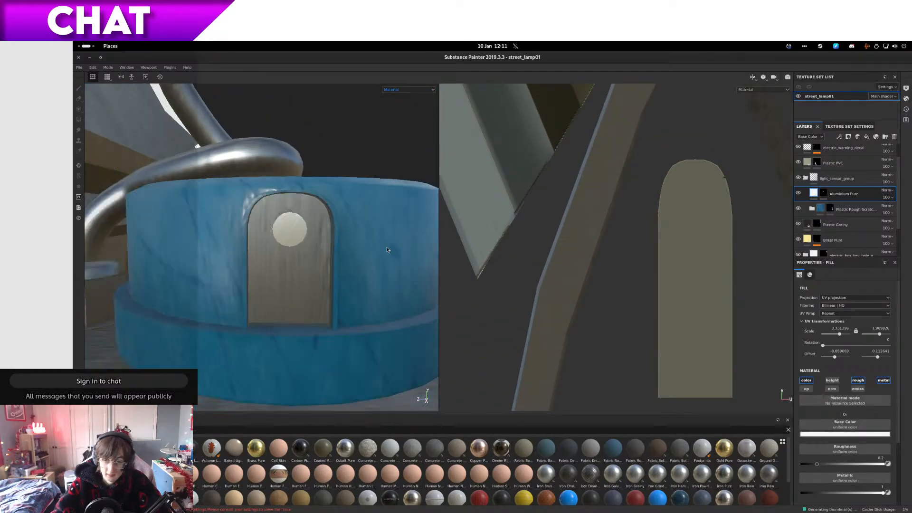
{"action": "scroll", "coordinate": [556, 229], "scroll_direction": "down", "scroll_amount": 4}
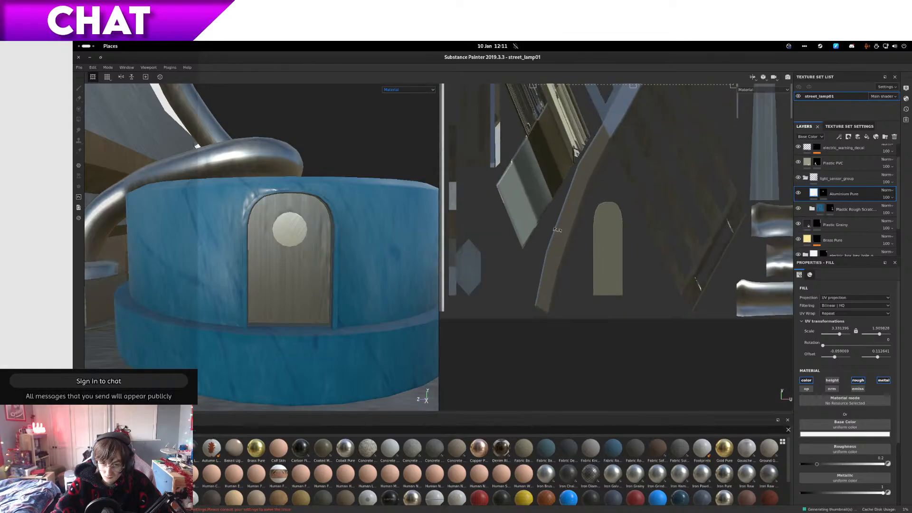
Step: Try shifting the Aluminium Pure fill's UV offset to about -0.137, 0.171, comparing the layer hidden and shown on the arched panel
{"action": "scroll", "coordinate": [557, 230], "scroll_direction": "down", "scroll_amount": 5}
{"action": "left_click_drag", "start_coordinate": [573, 228], "coordinate": [592, 198]}
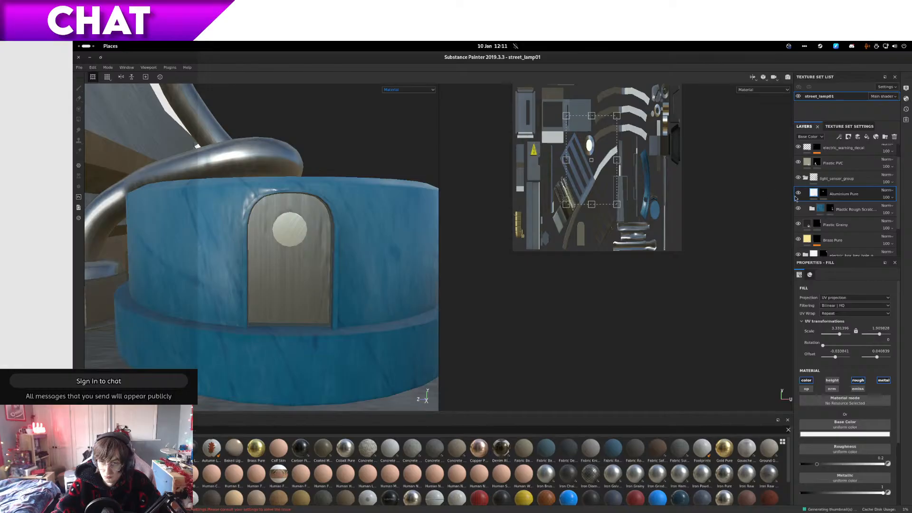
{"action": "left_click", "coordinate": [799, 194]}
{"action": "left_click", "coordinate": [799, 194]}
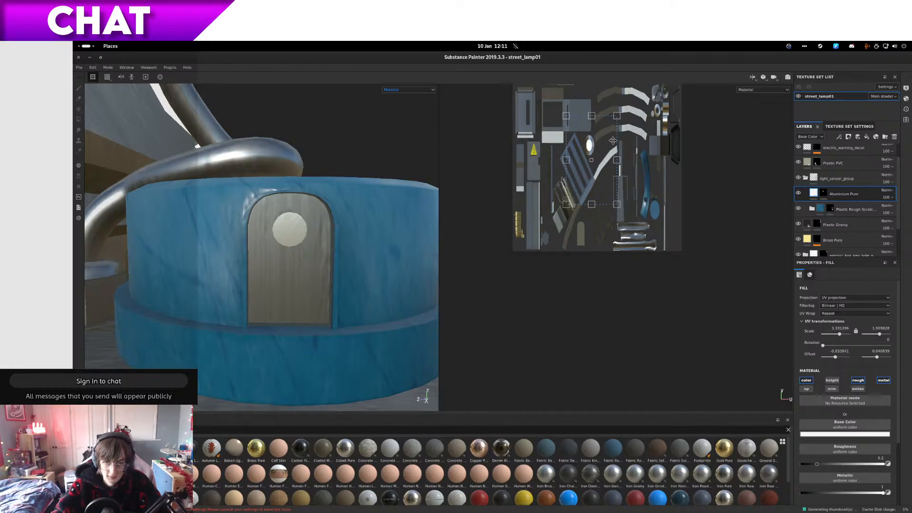
{"action": "left_click_drag", "start_coordinate": [613, 141], "coordinate": [580, 133]}
{"action": "scroll", "coordinate": [319, 223], "scroll_direction": "up", "scroll_amount": 3}
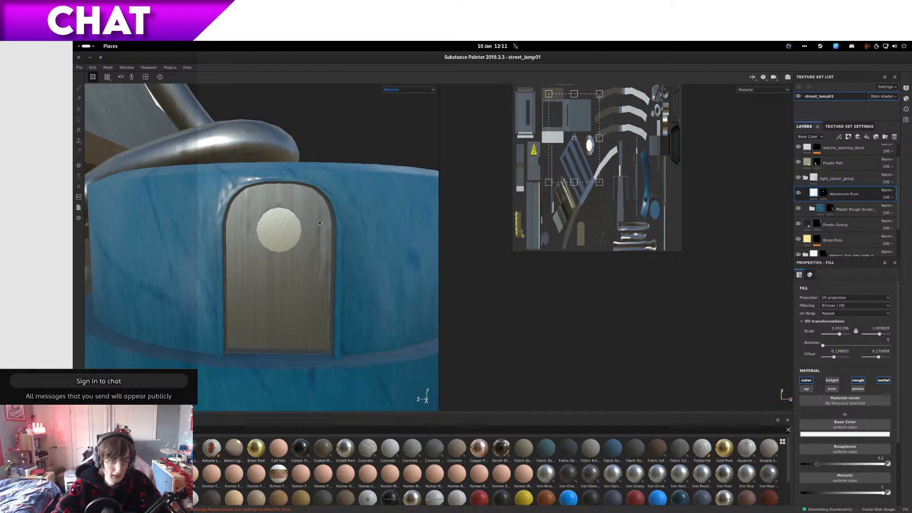
{"action": "scroll", "coordinate": [560, 162], "scroll_direction": "down", "scroll_amount": 3}
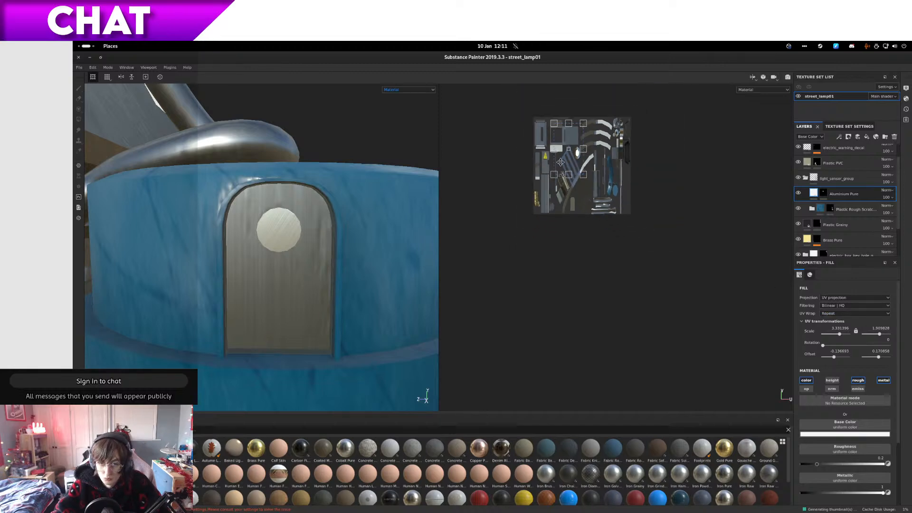
{"action": "scroll", "coordinate": [561, 163], "scroll_direction": "up", "scroll_amount": 5}
{"action": "left_click_drag", "start_coordinate": [286, 237], "coordinate": [354, 287], "text": "alt"}
{"action": "scroll", "coordinate": [377, 252], "scroll_direction": "up", "scroll_amount": 2}
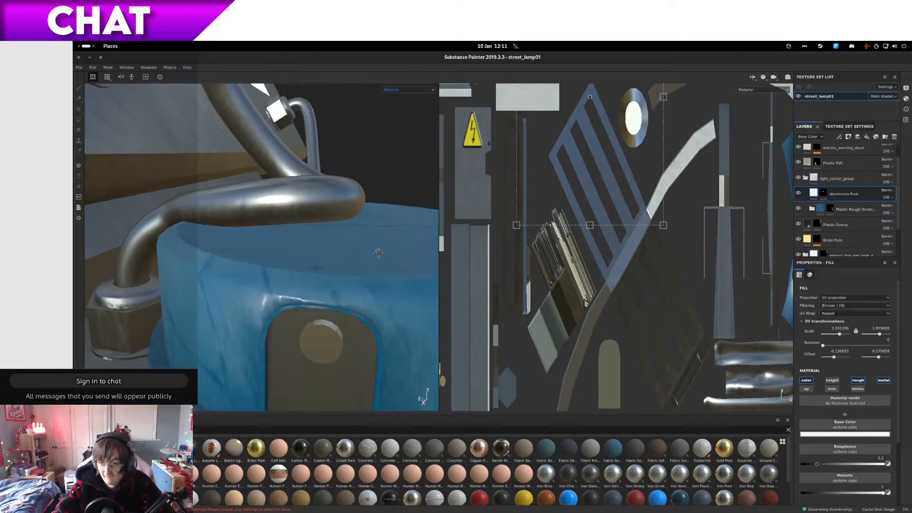
{"action": "left_click_drag", "start_coordinate": [378, 253], "coordinate": [337, 227], "text": "alt"}
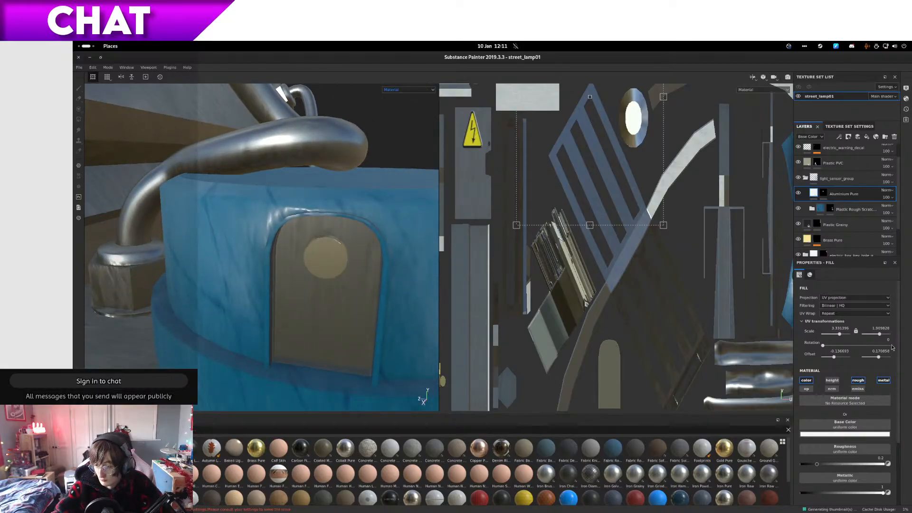
Step: Try the opacity channel on the Aluminium Pure fill with an opacity of 1, then disable the channel again
{"action": "scroll", "coordinate": [836, 447], "scroll_direction": "down", "scroll_amount": 3}
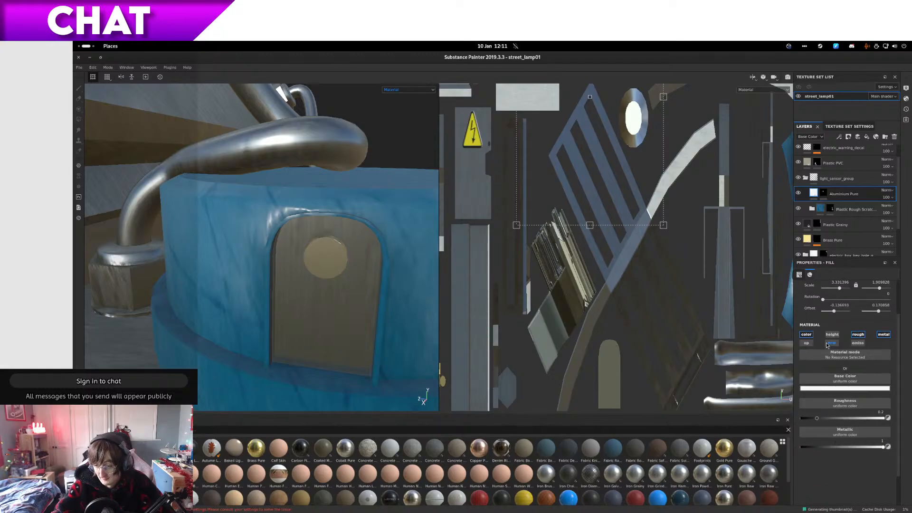
{"action": "left_click", "coordinate": [808, 343]}
{"action": "left_click", "coordinate": [813, 476]}
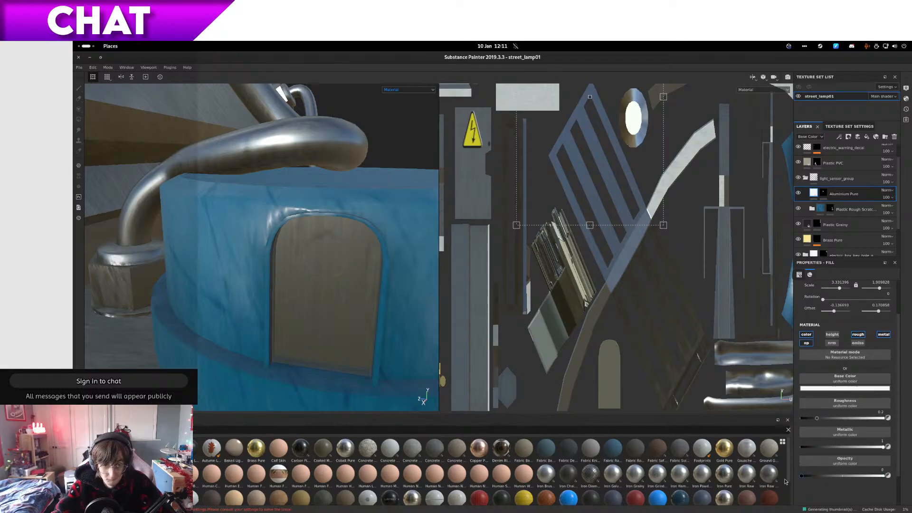
{"action": "left_click_drag", "start_coordinate": [802, 476], "coordinate": [892, 494]}
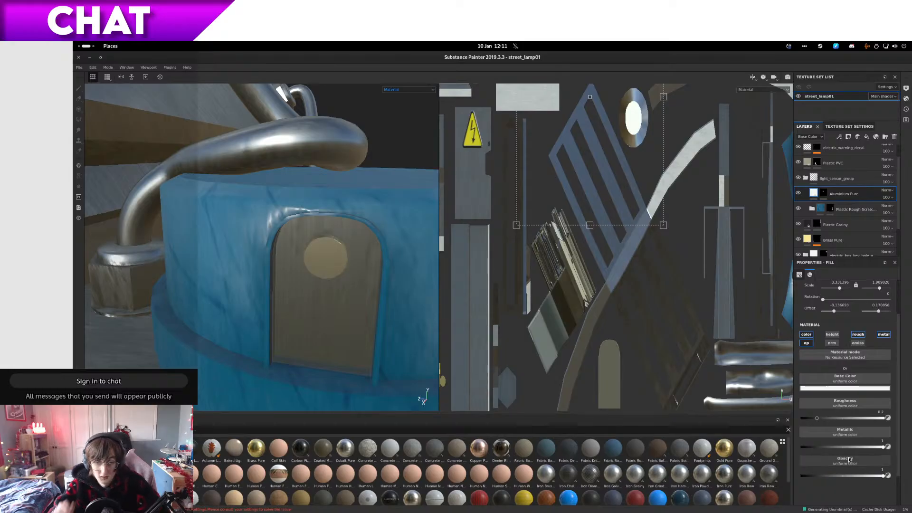
{"action": "left_click", "coordinate": [808, 343]}
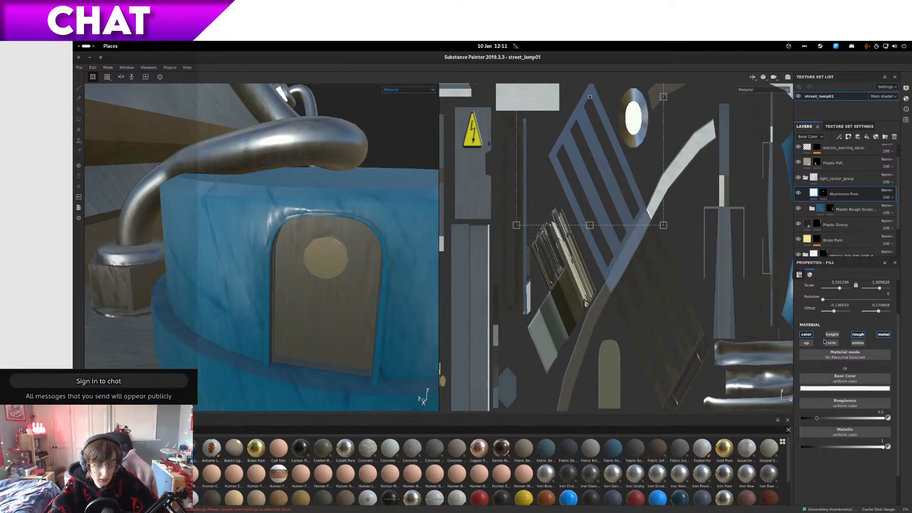
Step: Shift the Aluminium Pure fill's UV offset to about -0.121, 0.105 and briefly hide the Steel folder for comparison
{"action": "left_click_drag", "start_coordinate": [519, 204], "coordinate": [526, 237]}
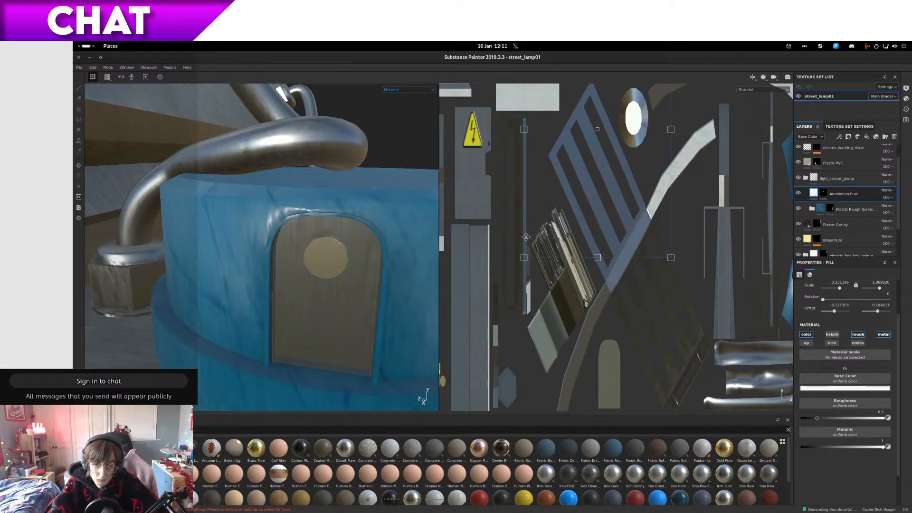
{"action": "left_click_drag", "start_coordinate": [333, 228], "coordinate": [375, 252], "text": "alt"}
{"action": "scroll", "coordinate": [797, 243], "scroll_direction": "down", "scroll_amount": 3}
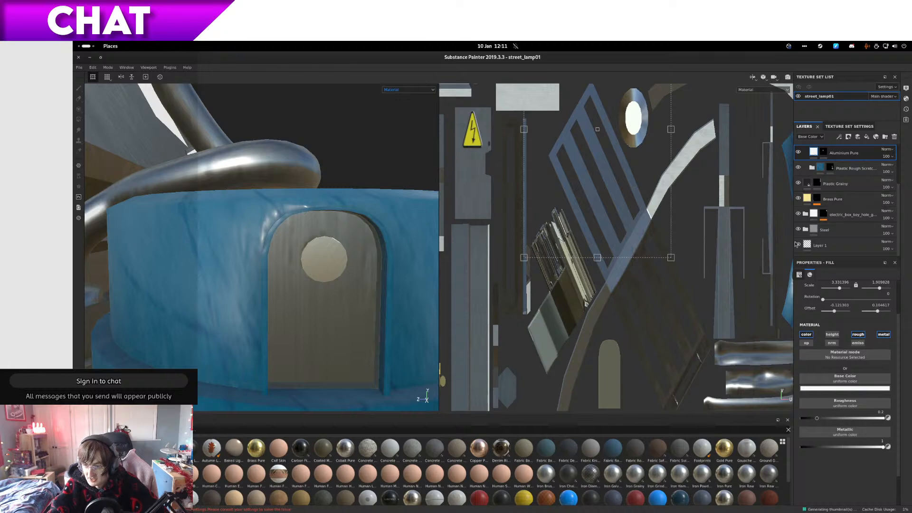
{"action": "left_click", "coordinate": [798, 230]}
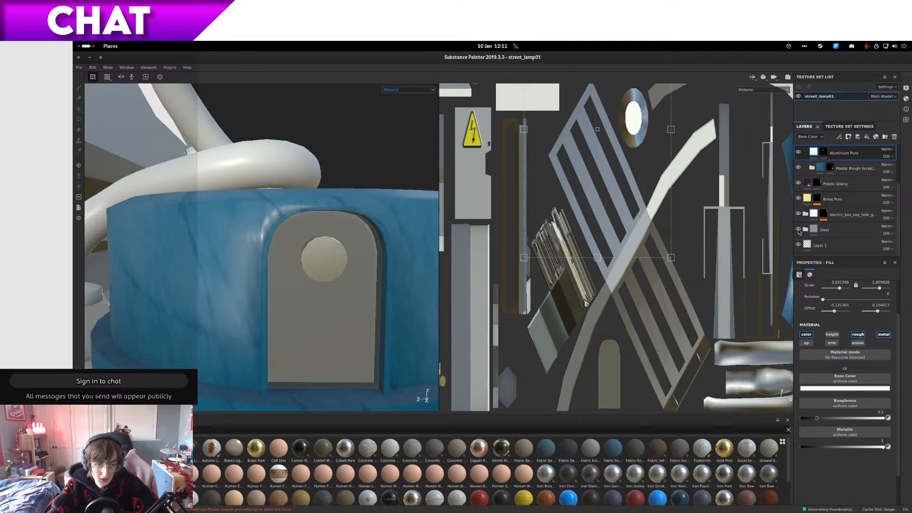
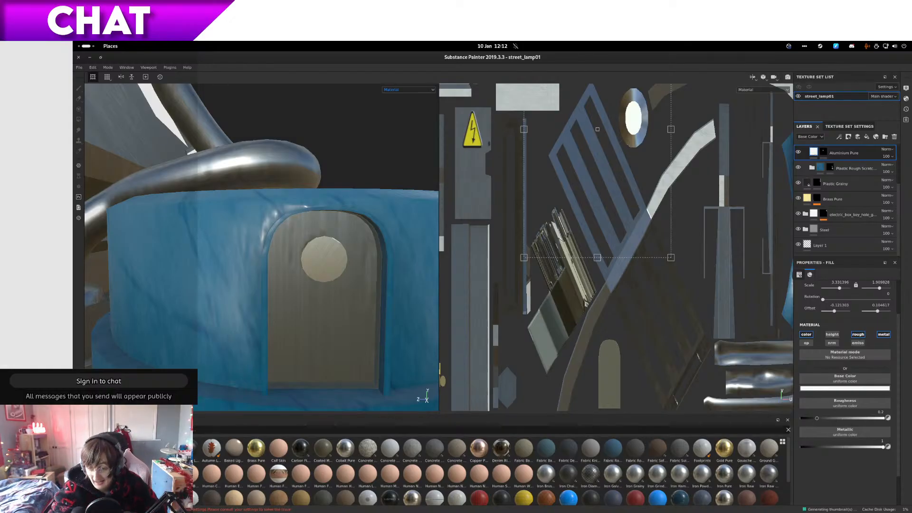
Step: Add a fill layer above Aluminium Pure with only the color, rough and metal channels enabled and roughness of about 0.06
{"action": "scroll", "coordinate": [836, 162], "scroll_direction": "up", "scroll_amount": 2}
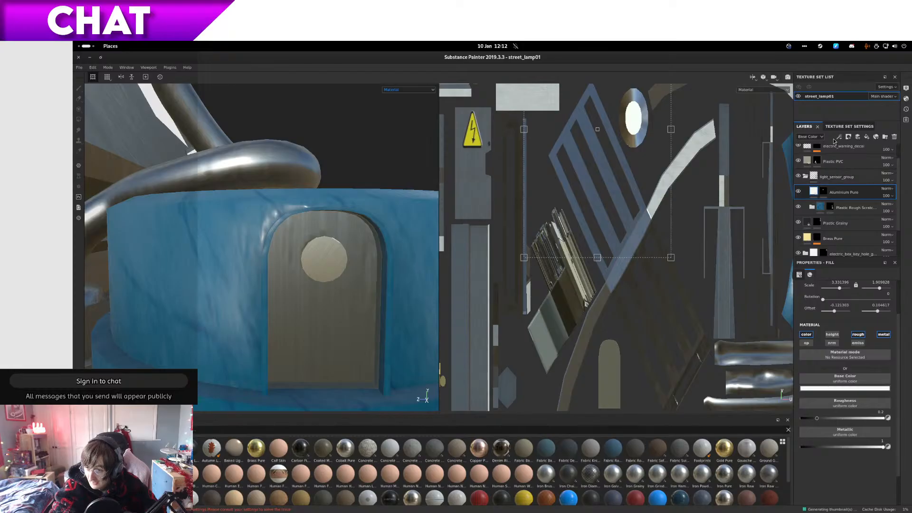
{"action": "left_click", "coordinate": [867, 138]}
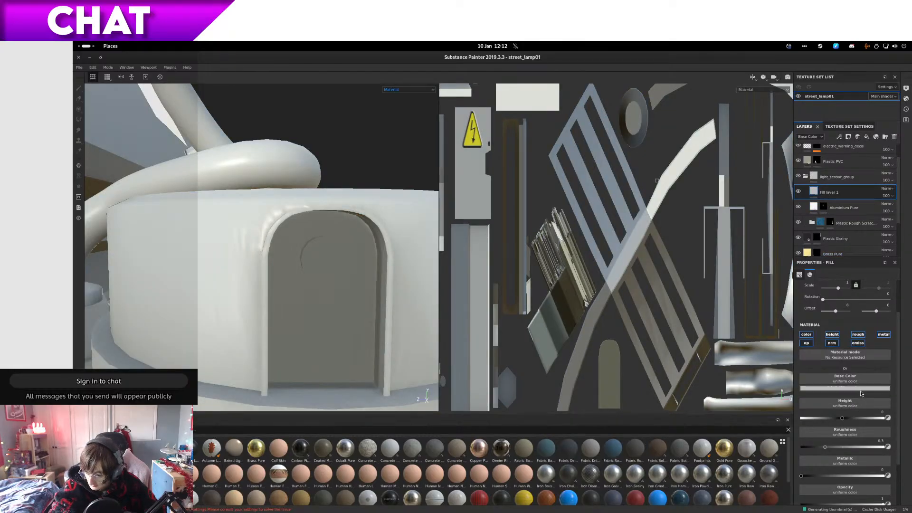
{"action": "left_click", "coordinate": [836, 336]}
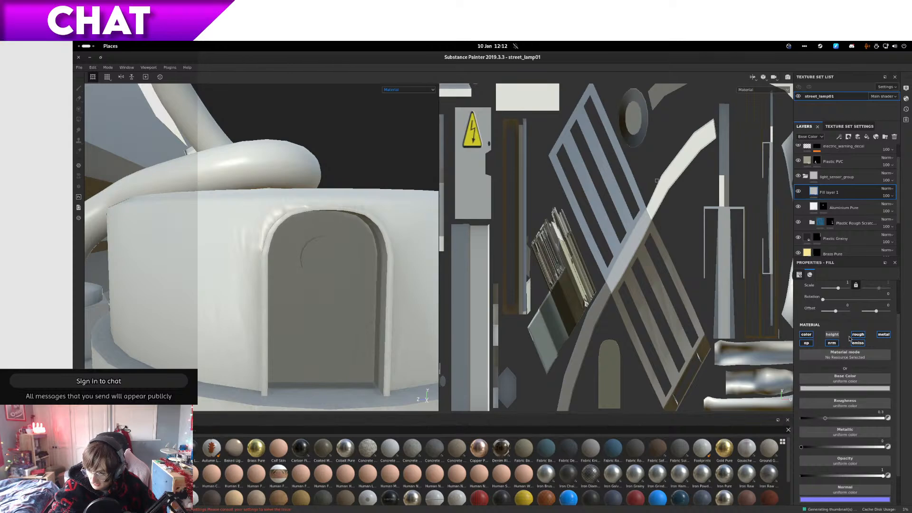
{"action": "left_click", "coordinate": [807, 343]}
{"action": "left_click", "coordinate": [832, 343]}
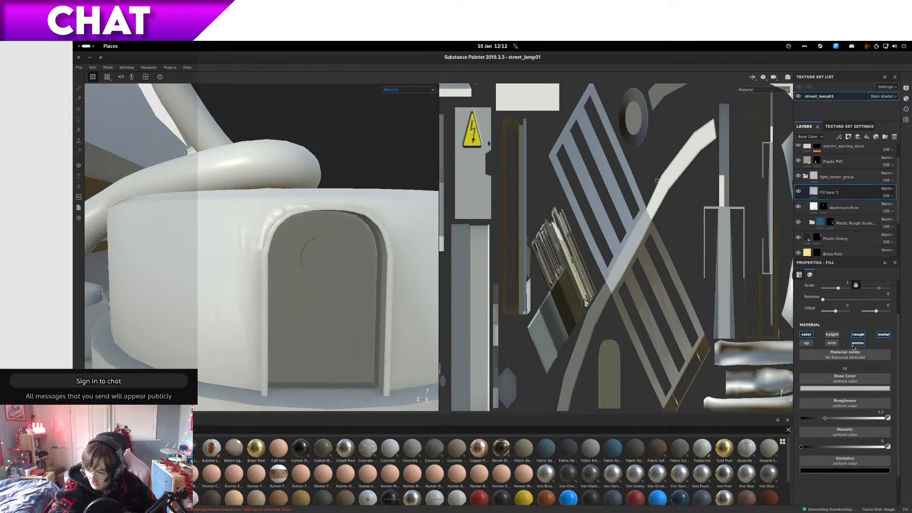
{"action": "left_click", "coordinate": [857, 344]}
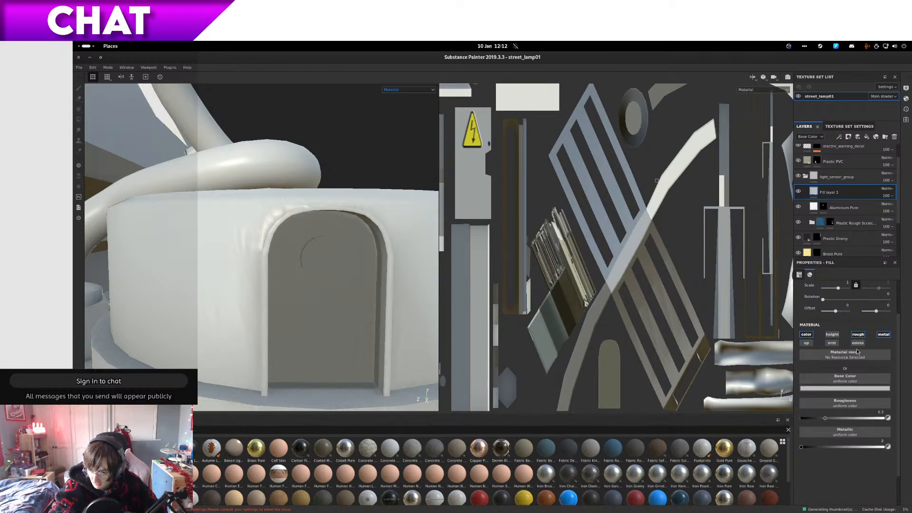
{"action": "left_click_drag", "start_coordinate": [826, 418], "coordinate": [807, 418]}
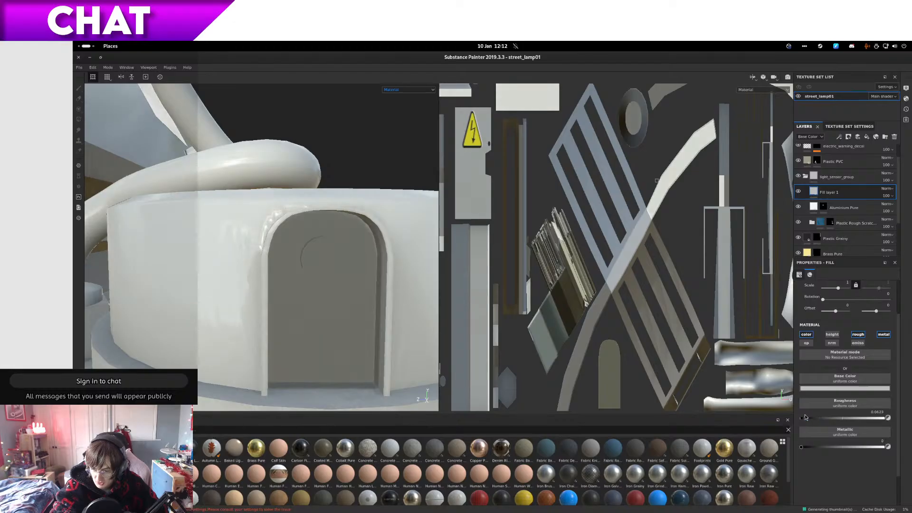
Step: Set Fill layer 1's base color to black and give the layer a black mask
{"action": "left_click", "coordinate": [832, 388]}
{"action": "left_click_drag", "start_coordinate": [907, 436], "coordinate": [900, 468]}
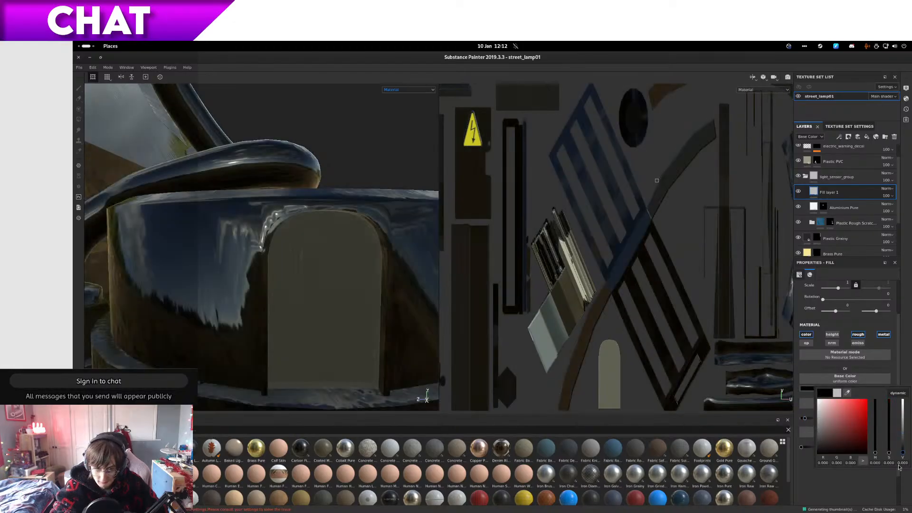
{"action": "left_click_drag", "start_coordinate": [304, 328], "coordinate": [327, 296], "text": "alt"}
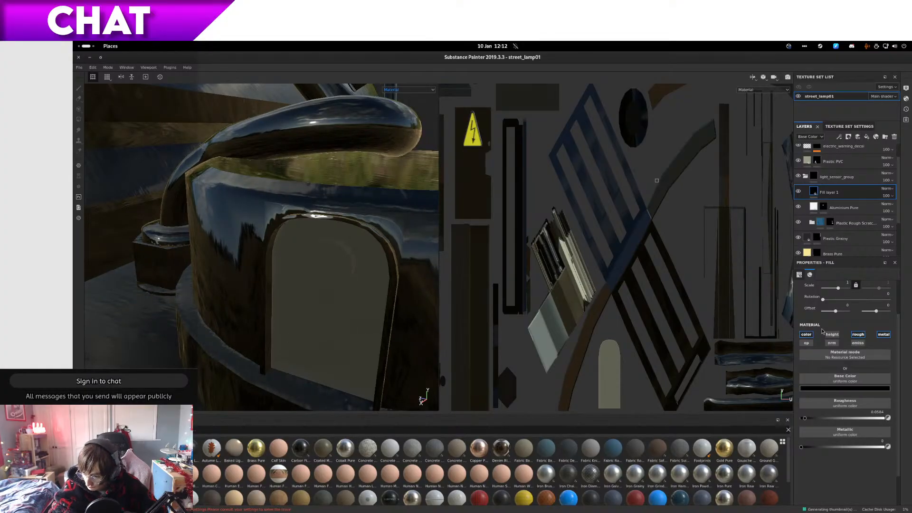
{"action": "right_click", "coordinate": [814, 193]}
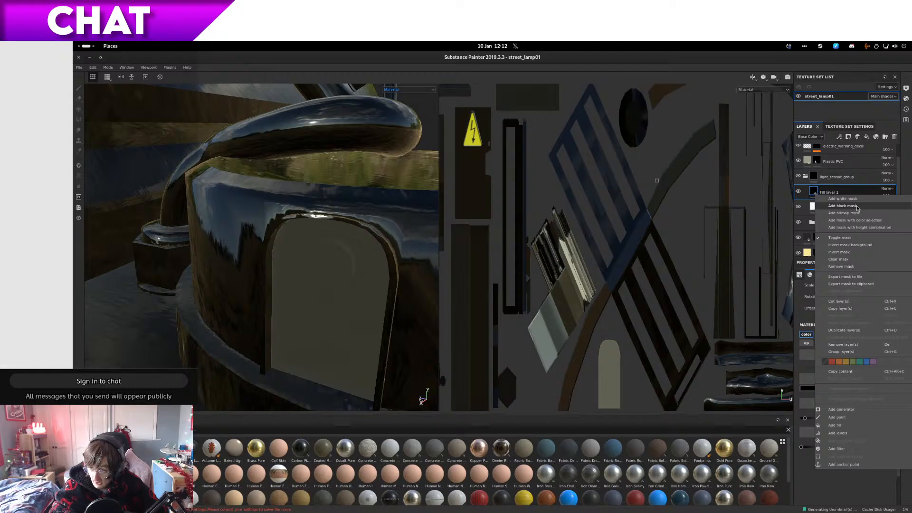
{"action": "left_click", "coordinate": [844, 206]}
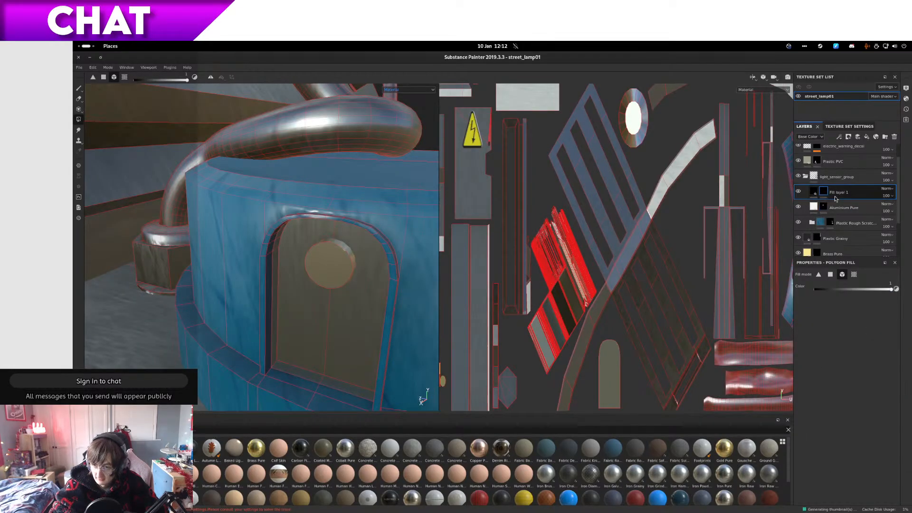
Step: Add a fill effect to Fill layer 1's mask and search its grayscale resources for "circle"
{"action": "right_click", "coordinate": [824, 194]}
{"action": "left_click", "coordinate": [847, 427]}
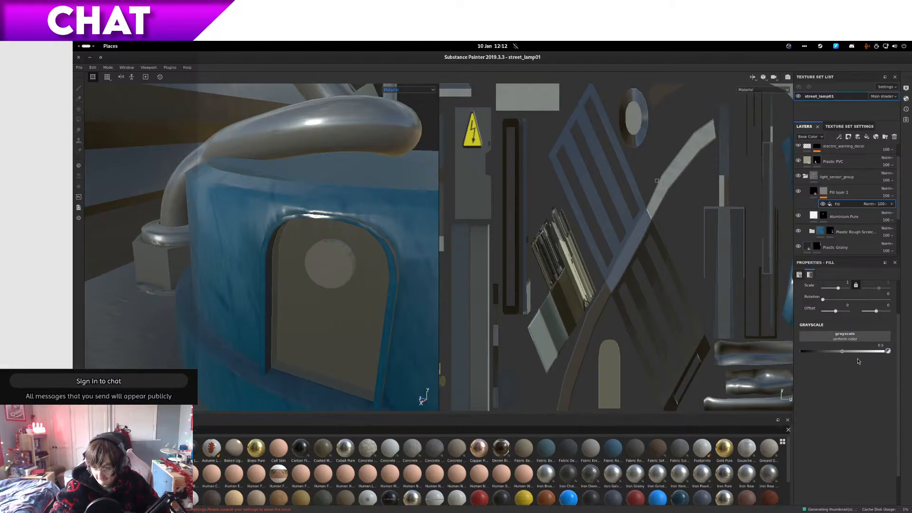
{"action": "left_click", "coordinate": [866, 337]}
{"action": "key", "text": "ctrl+a"}
{"action": "key", "text": "BackSpace"}
{"action": "type", "text": "c"}
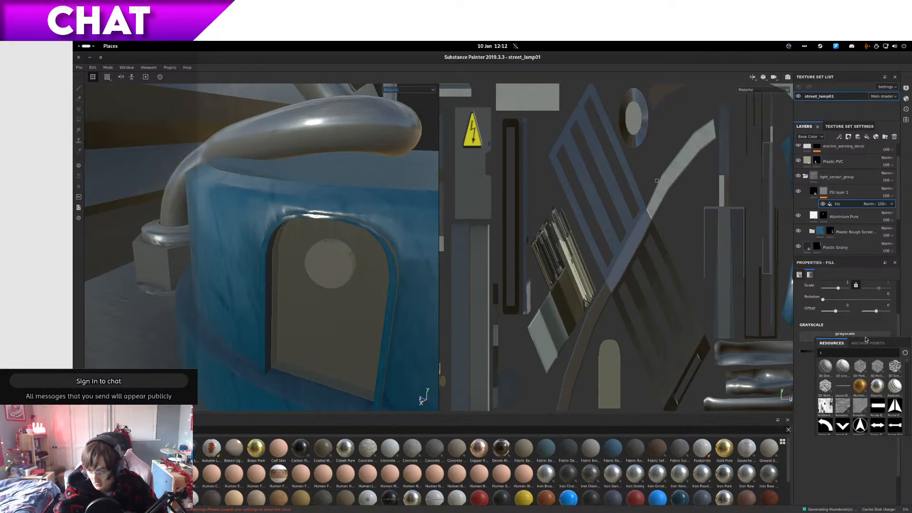
{"action": "type", "text": "ircle"}
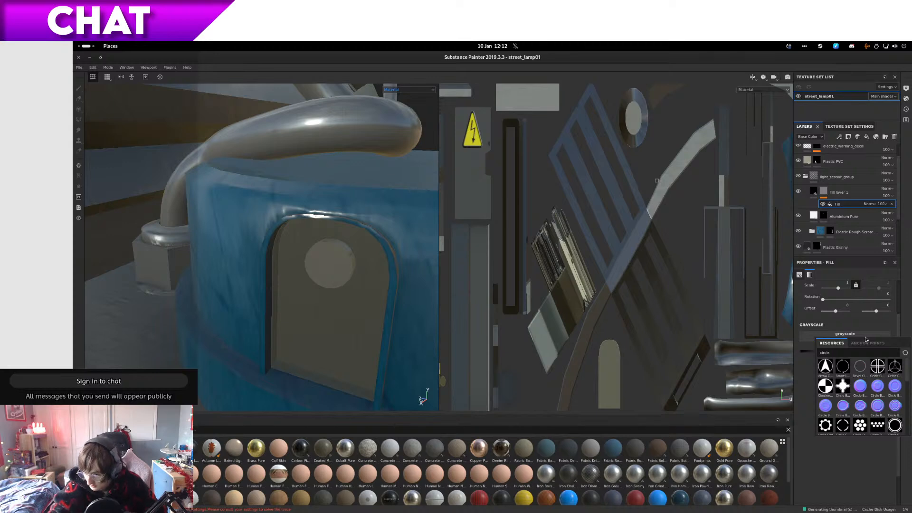
Step: Browse the circle shapes and assign Shape Circle Squeeze as the mask fill's grayscale
{"action": "scroll", "coordinate": [871, 370], "scroll_direction": "down", "scroll_amount": 3}
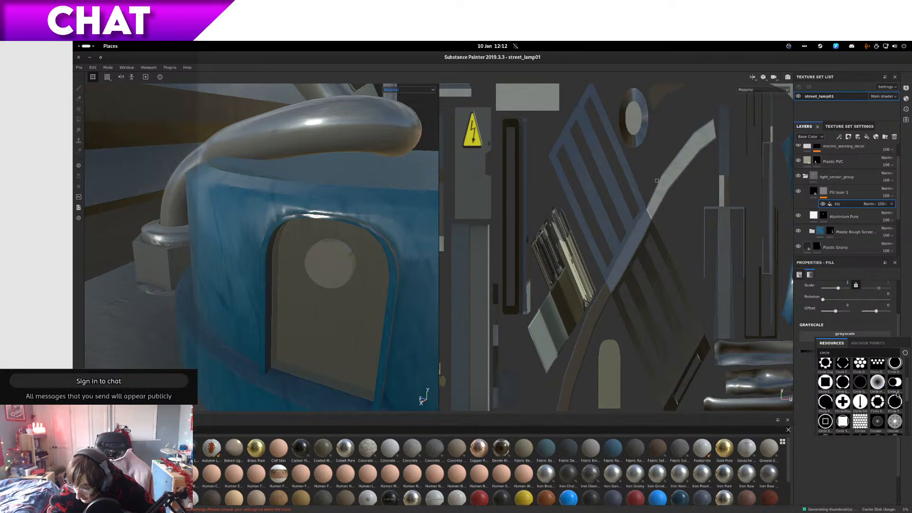
{"action": "scroll", "coordinate": [908, 397], "scroll_direction": "down", "scroll_amount": 1}
{"action": "scroll", "coordinate": [908, 399], "scroll_direction": "down", "scroll_amount": 5}
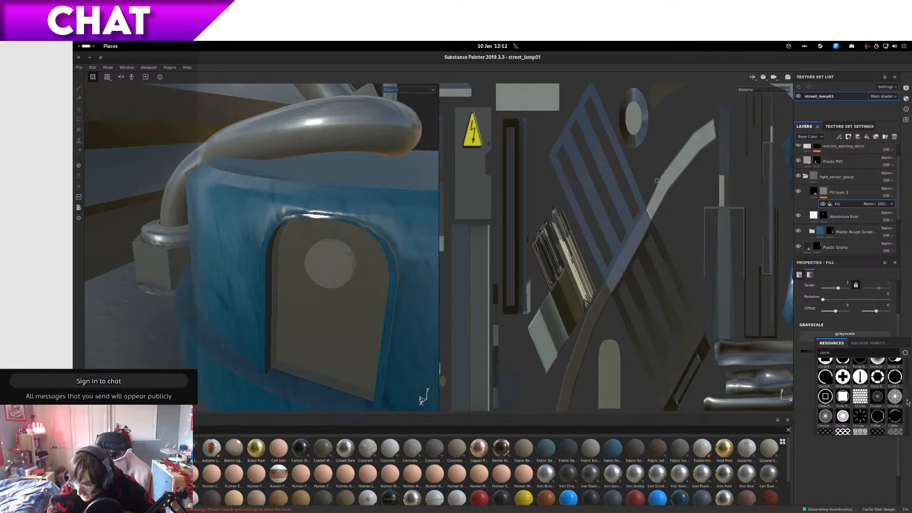
{"action": "scroll", "coordinate": [910, 423], "scroll_direction": "down", "scroll_amount": 1}
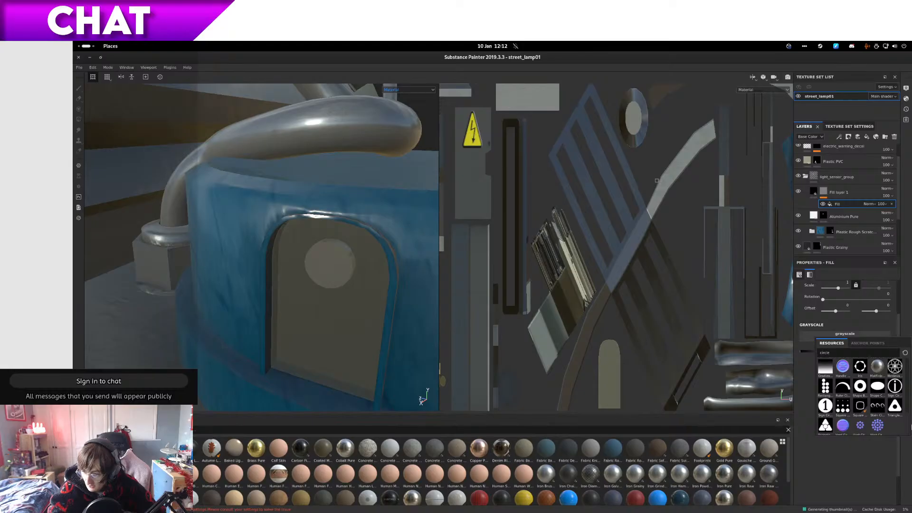
{"action": "scroll", "coordinate": [909, 425], "scroll_direction": "up", "scroll_amount": 6}
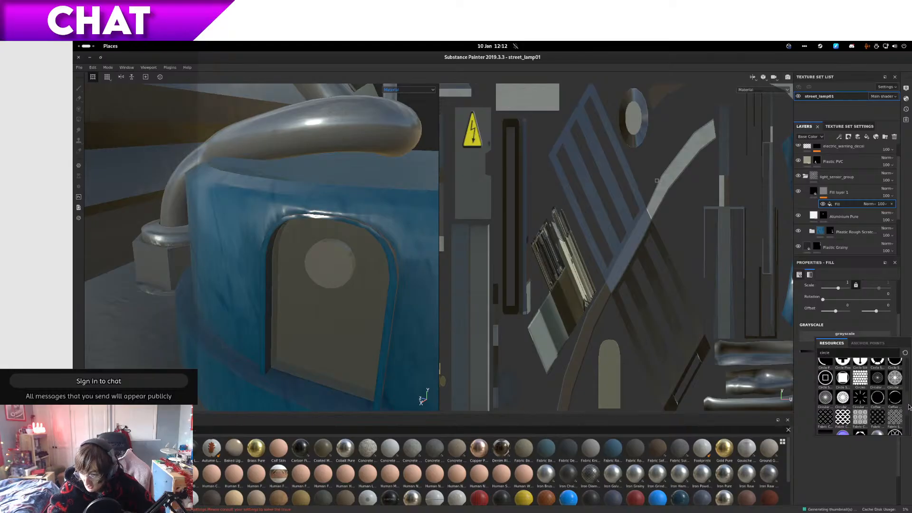
{"action": "scroll", "coordinate": [908, 394], "scroll_direction": "up", "scroll_amount": 3}
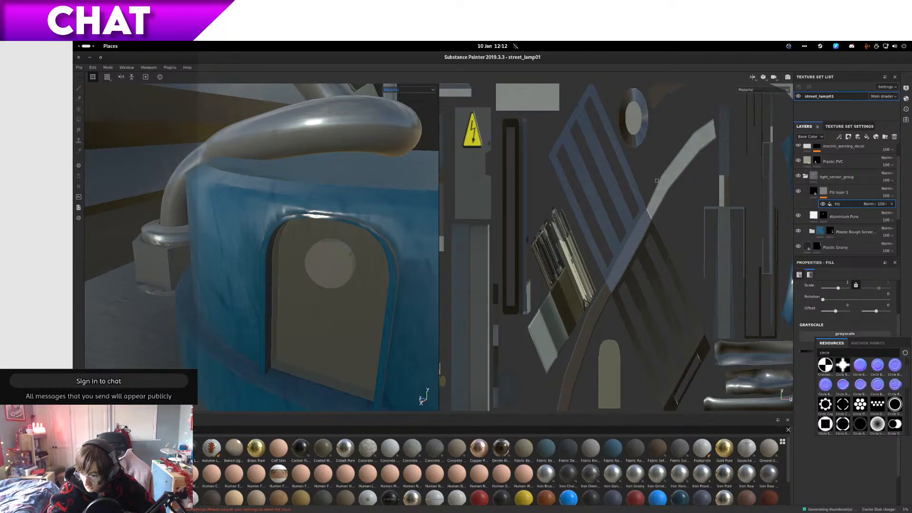
{"action": "scroll", "coordinate": [905, 383], "scroll_direction": "down", "scroll_amount": 6}
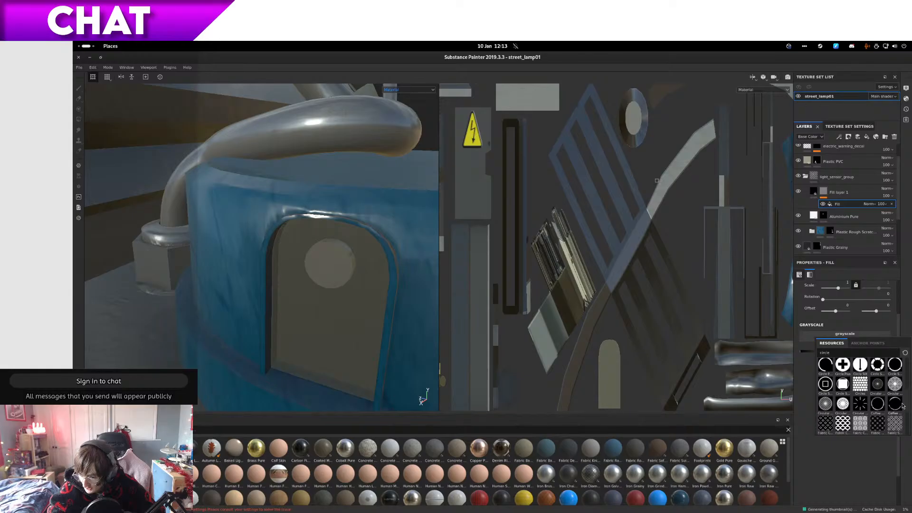
{"action": "scroll", "coordinate": [893, 418], "scroll_direction": "down", "scroll_amount": 1}
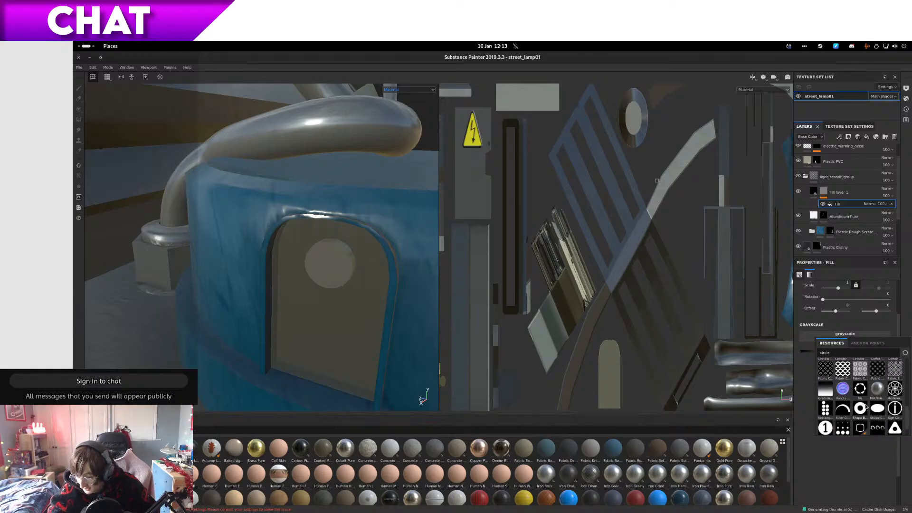
{"action": "scroll", "coordinate": [906, 418], "scroll_direction": "down", "scroll_amount": 1}
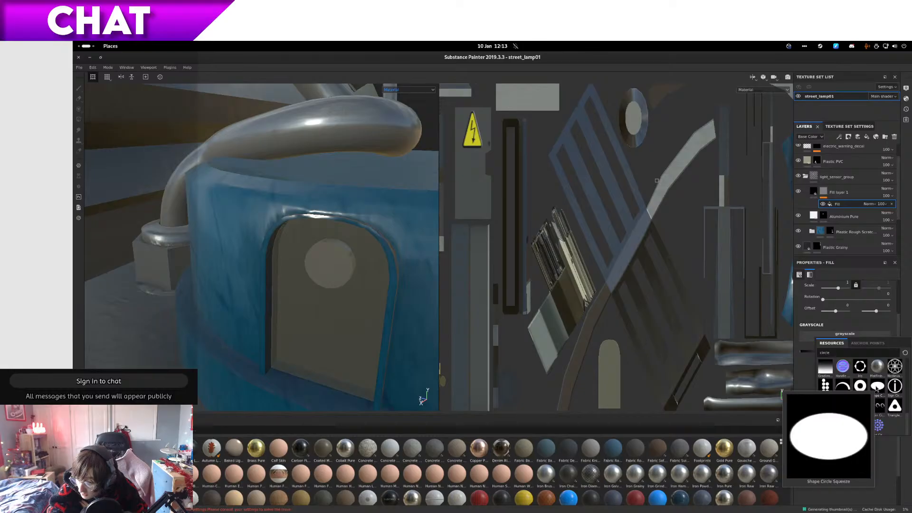
{"action": "left_click", "coordinate": [877, 387]}
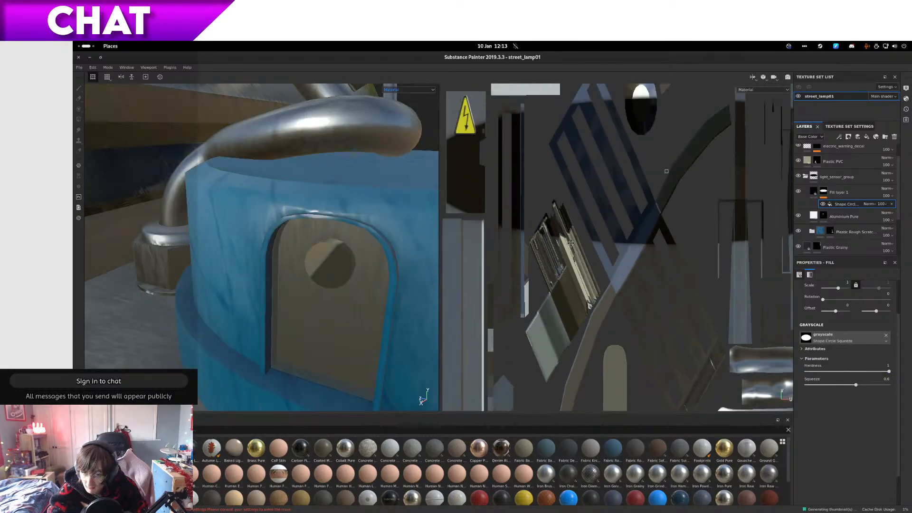
Step: Set the mask fill's UV wrap to None and narrow the circle to a UV scale of about 3.7 by 1
{"action": "scroll", "coordinate": [571, 243], "scroll_direction": "down", "scroll_amount": 4}
{"action": "scroll", "coordinate": [907, 315], "scroll_direction": "up", "scroll_amount": 3}
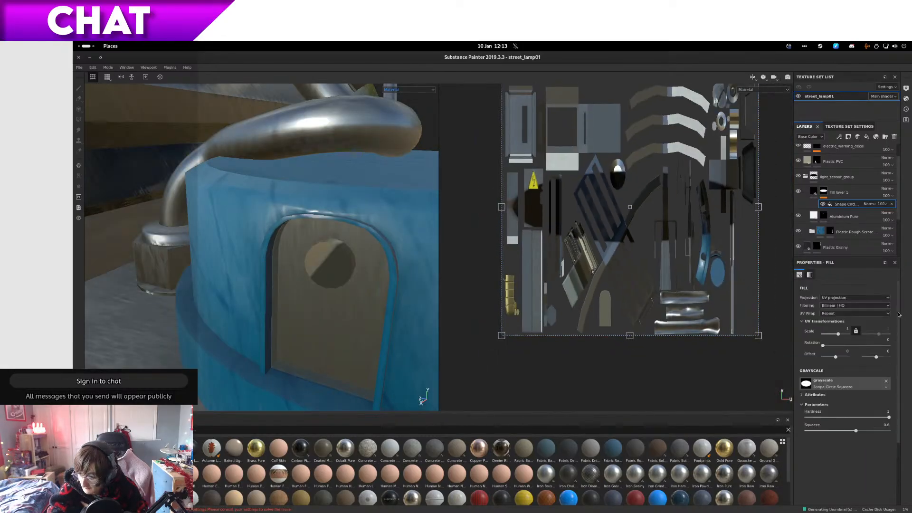
{"action": "left_click", "coordinate": [851, 314]}
{"action": "left_click", "coordinate": [850, 320]}
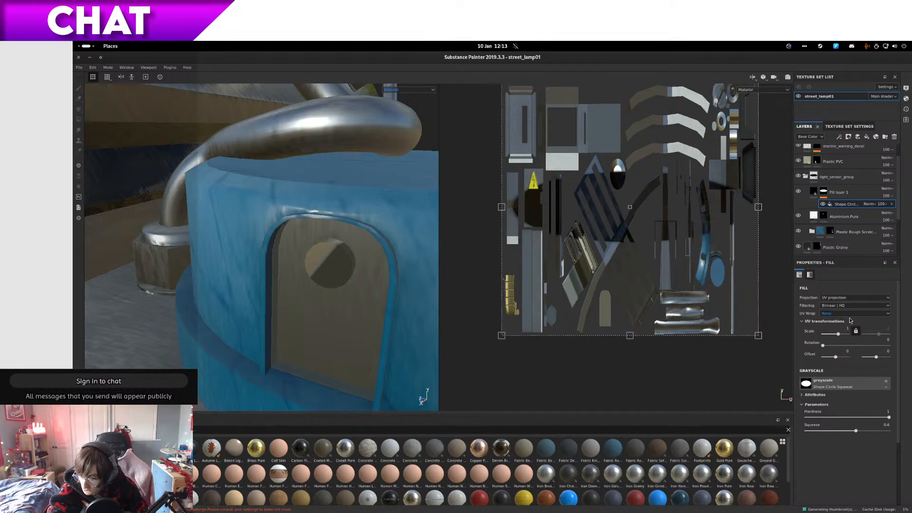
{"action": "left_click_drag", "start_coordinate": [619, 191], "coordinate": [625, 194]}
{"action": "left_click_drag", "start_coordinate": [504, 207], "coordinate": [625, 214]}
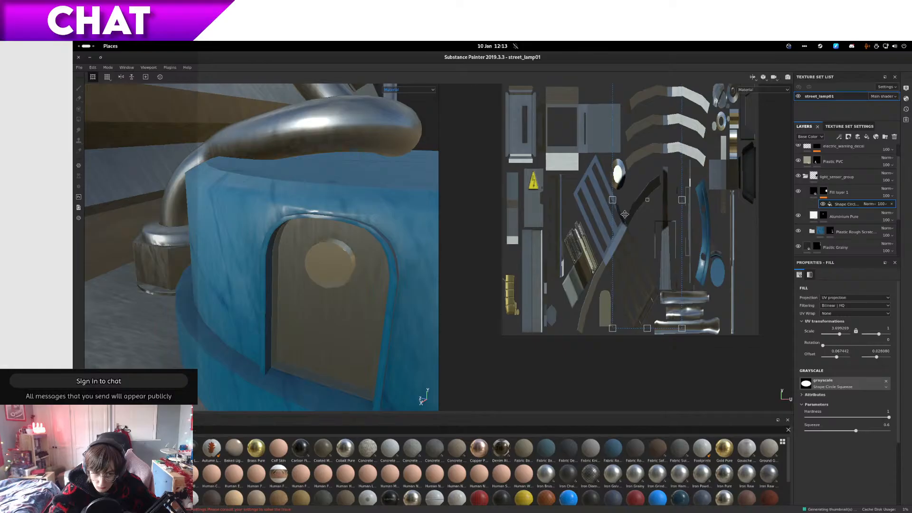
Step: Shrink the circle to a UV scale of about 9.54 by 2.58 and move it over the oval disc's UV island
{"action": "left_click_drag", "start_coordinate": [425, 267], "coordinate": [425, 216], "text": "alt"}
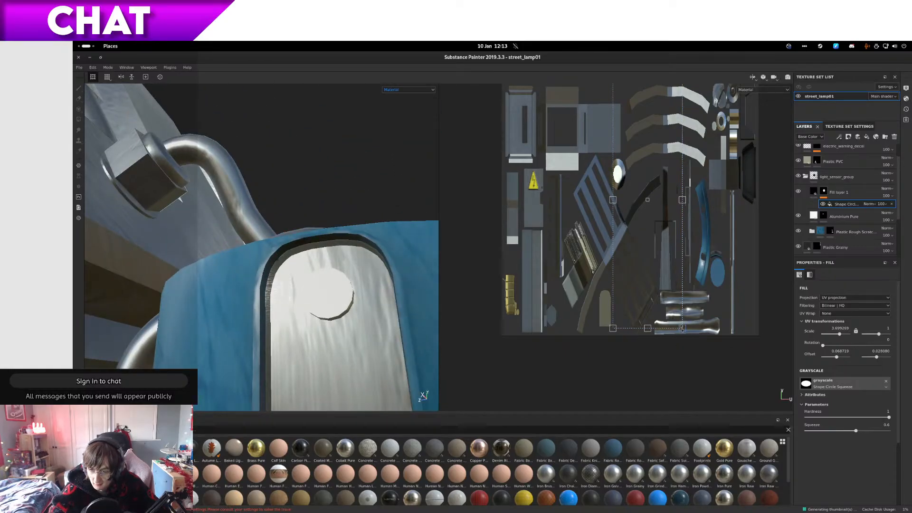
{"action": "left_click_drag", "start_coordinate": [683, 328], "coordinate": [632, 171], "text": "shift"}
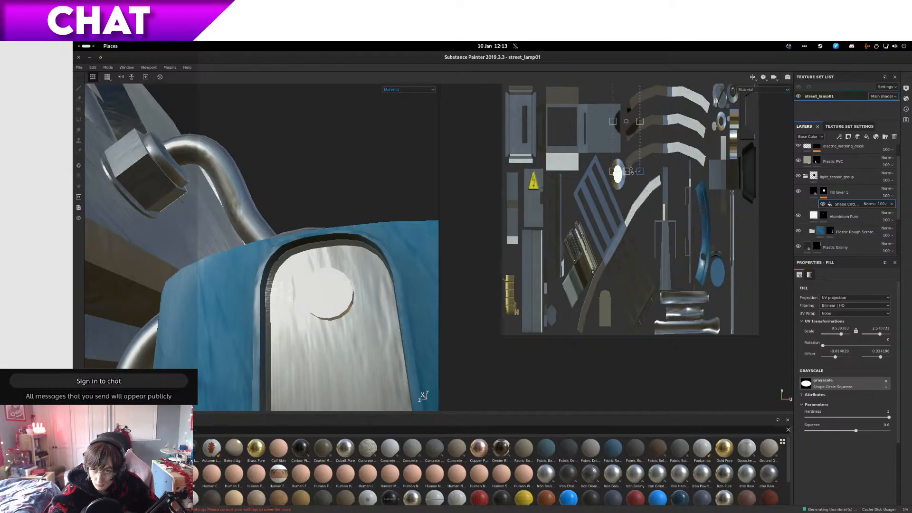
{"action": "left_click_drag", "start_coordinate": [622, 123], "coordinate": [613, 171]}
{"action": "right_click_drag", "start_coordinate": [613, 171], "coordinate": [629, 191], "text": "alt"}
{"action": "left_click_drag", "start_coordinate": [629, 190], "coordinate": [629, 203]}
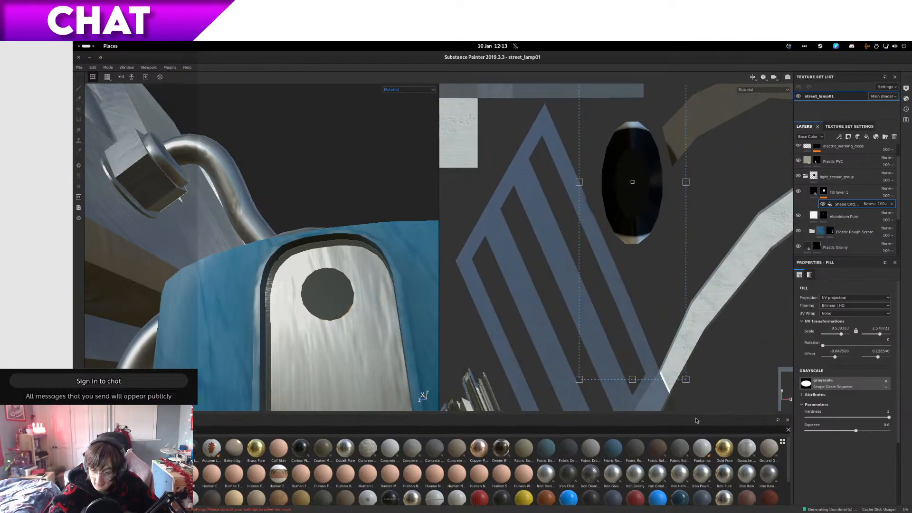
Step: Fit the circle inside the disc's white face, with UV scale about 31.3 by 4.44 and offset about -0.048, 0.128
{"action": "left_click_drag", "start_coordinate": [686, 379], "coordinate": [550, 248], "text": "shift"}
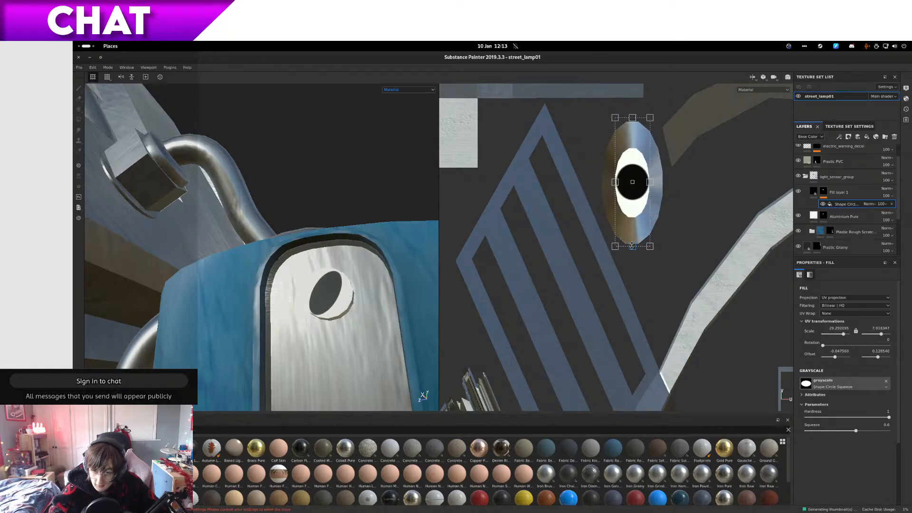
{"action": "left_click_drag", "start_coordinate": [633, 247], "coordinate": [631, 296]}
{"action": "left_click_drag", "start_coordinate": [635, 198], "coordinate": [634, 200]}
{"action": "scroll", "coordinate": [628, 170], "scroll_direction": "up", "scroll_amount": 3}
{"action": "scroll", "coordinate": [629, 168], "scroll_direction": "up", "scroll_amount": 3}
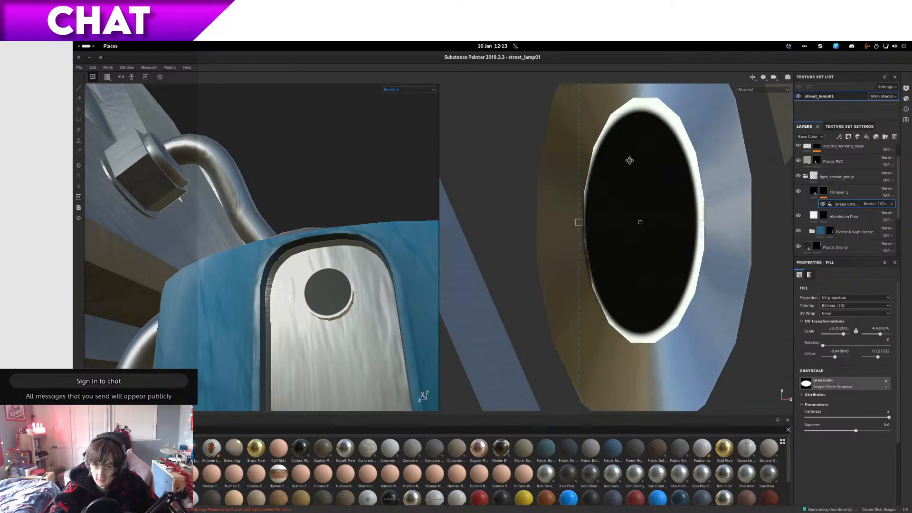
{"action": "left_click_drag", "start_coordinate": [630, 160], "coordinate": [632, 160]}
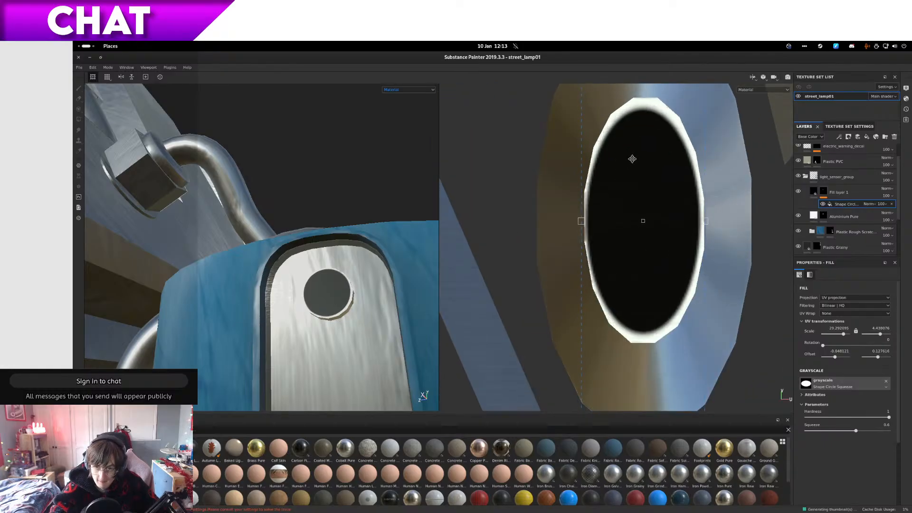
{"action": "left_click_drag", "start_coordinate": [582, 222], "coordinate": [611, 228]}
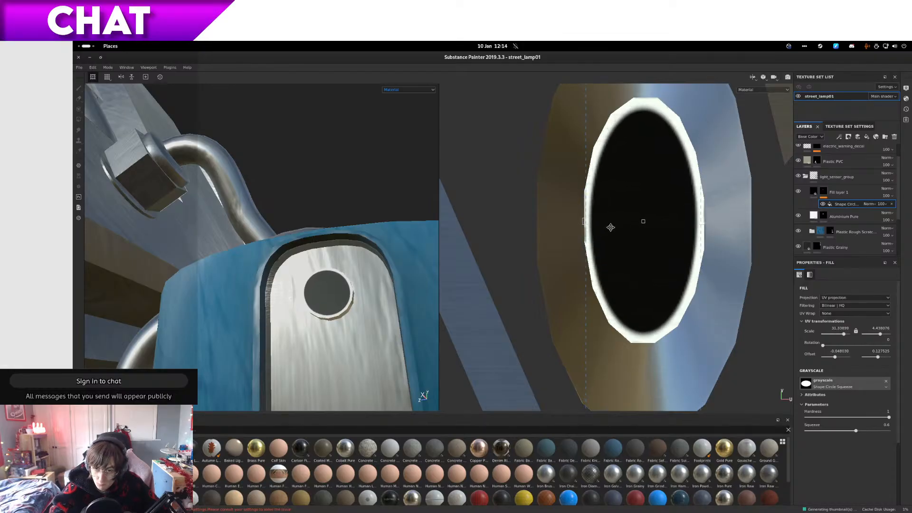
Step: Check the sensor disc in the Base Color channel view, then return to the Material view and examine the arched panel
{"action": "left_click", "coordinate": [415, 90]}
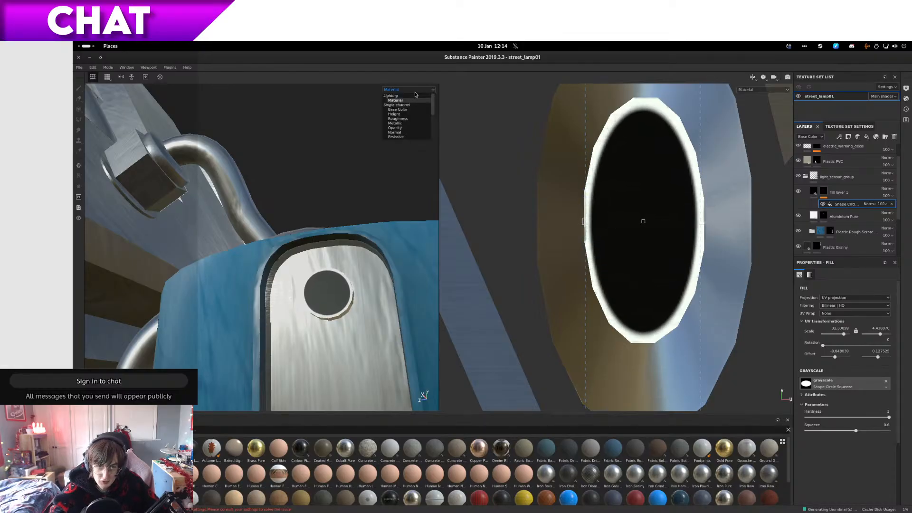
{"action": "left_click", "coordinate": [398, 109]}
{"action": "left_click_drag", "start_coordinate": [381, 186], "coordinate": [378, 272], "text": "alt"}
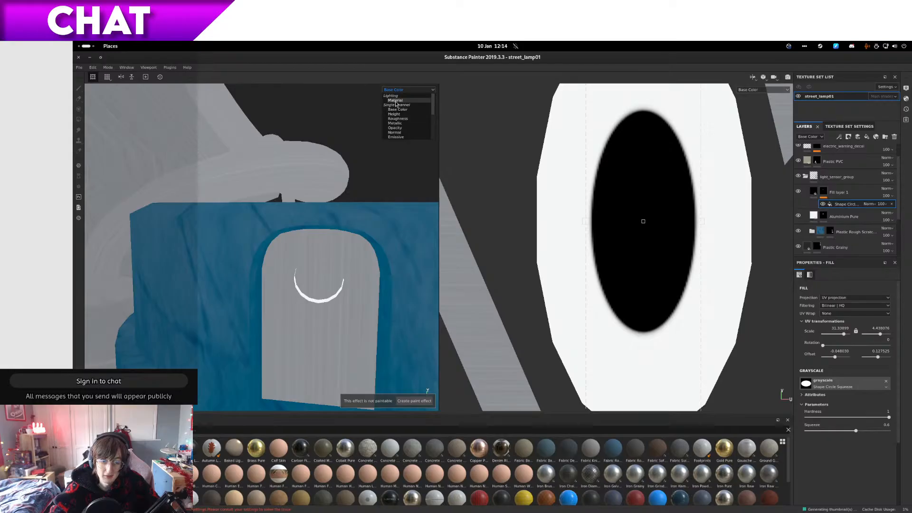
{"action": "left_click", "coordinate": [396, 104]}
{"action": "left_click_drag", "start_coordinate": [304, 223], "coordinate": [379, 244], "text": "alt"}
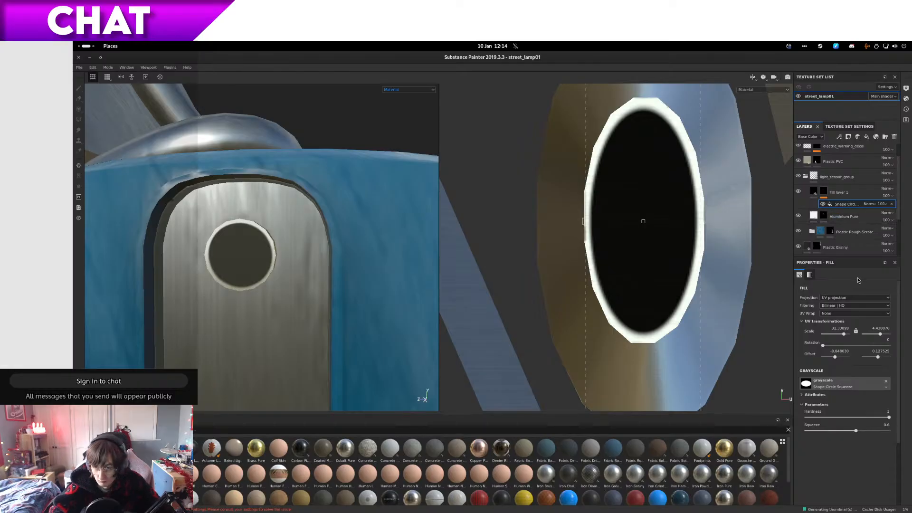
Step: Examine the black disc from several angles, then select the blue plastic folder's mask and inspect the polygons on the model and UV layout
{"action": "left_click", "coordinate": [815, 192]}
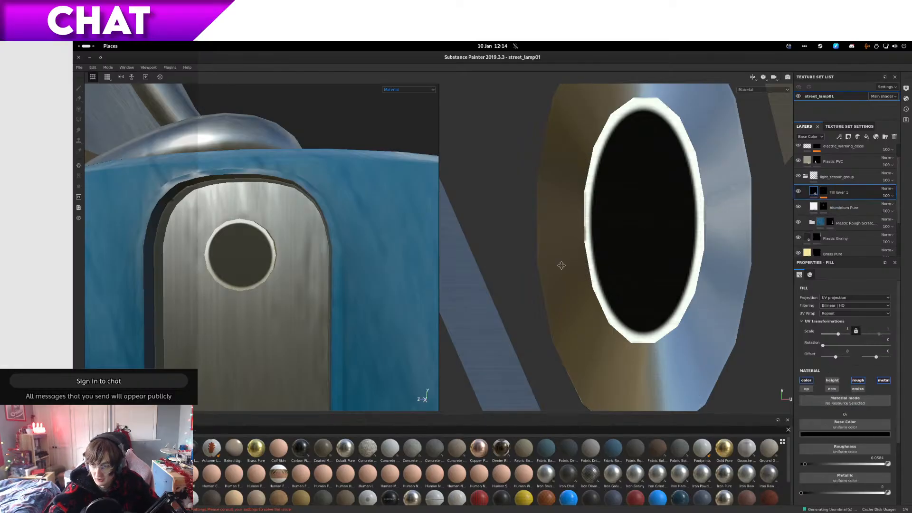
{"action": "left_click_drag", "start_coordinate": [402, 309], "coordinate": [907, 363], "text": "alt"}
{"action": "mouse_move", "coordinate": [414, 382]}
{"action": "left_mouse_down", "text": "alt"}
{"action": "mouse_move", "coordinate": [352, 211]}
{"action": "mouse_move", "coordinate": [366, 218]}
{"action": "mouse_move", "coordinate": [360, 239]}
{"action": "mouse_move", "coordinate": [368, 246]}
{"action": "mouse_move", "coordinate": [354, 248]}
{"action": "mouse_move", "coordinate": [361, 241]}
{"action": "mouse_move", "coordinate": [432, 260]}
{"action": "mouse_move", "coordinate": [187, 242]}
{"action": "mouse_move", "coordinate": [234, 248]}
{"action": "mouse_move", "coordinate": [267, 278]}
{"action": "left_mouse_up", "text": "alt"}
{"action": "left_click", "coordinate": [831, 222]}
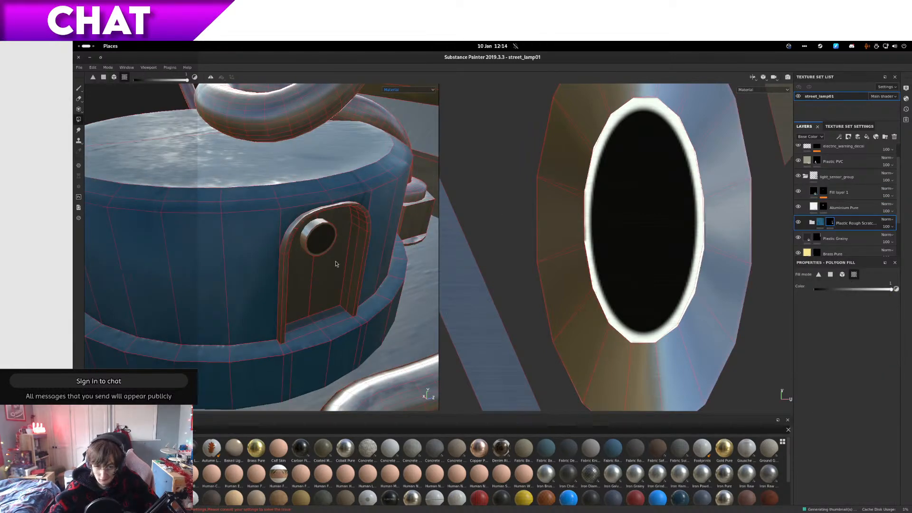
{"action": "left_click_drag", "start_coordinate": [288, 254], "coordinate": [182, 242], "text": "alt"}
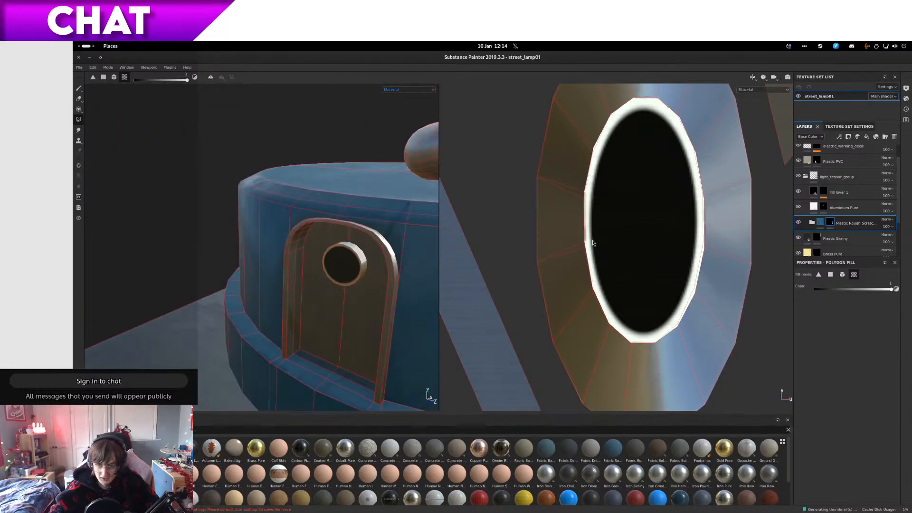
{"action": "scroll", "coordinate": [571, 245], "scroll_direction": "up", "scroll_amount": 3}
{"action": "scroll", "coordinate": [578, 248], "scroll_direction": "down", "scroll_amount": 6}
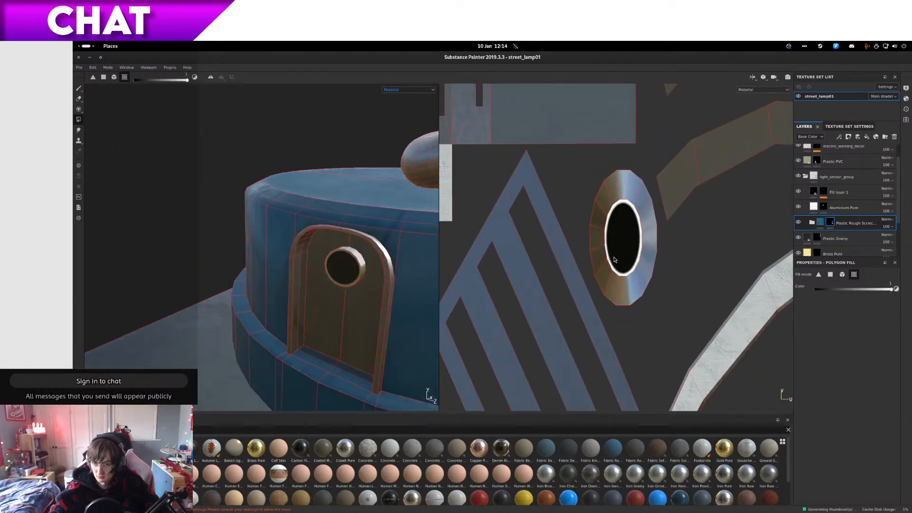
{"action": "scroll", "coordinate": [618, 256], "scroll_direction": "down", "scroll_amount": 5}
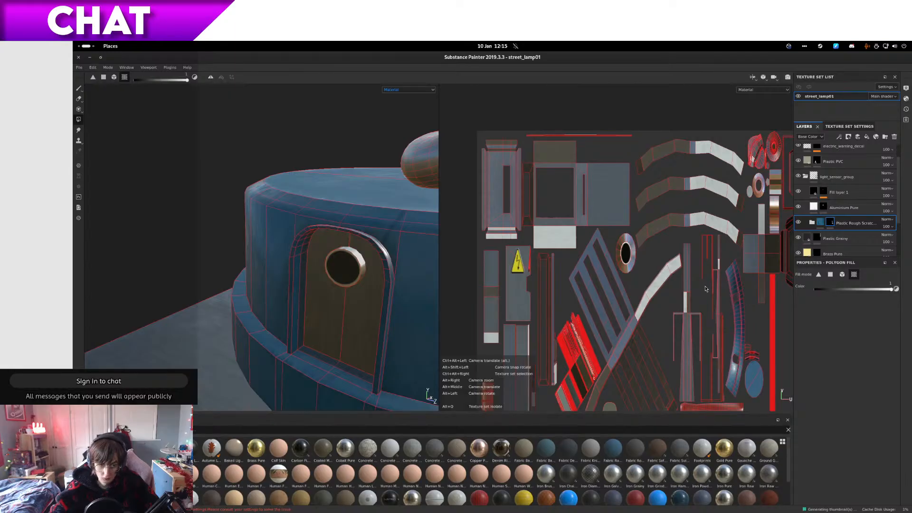
{"action": "middle_click_drag", "start_coordinate": [706, 289], "coordinate": [641, 249]}
{"action": "scroll", "coordinate": [640, 248], "scroll_direction": "down", "scroll_amount": 2}
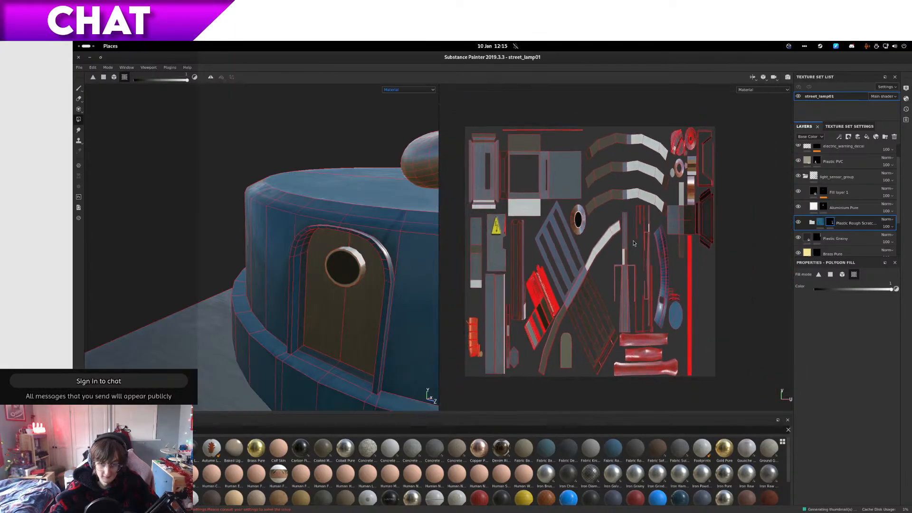
Step: Examine the blue plastic part's UV islands, then inspect the sensor housing and the pipe's hex nut on the model from several angles
{"action": "scroll", "coordinate": [633, 246], "scroll_direction": "up", "scroll_amount": 3}
{"action": "scroll", "coordinate": [677, 237], "scroll_direction": "up", "scroll_amount": 8}
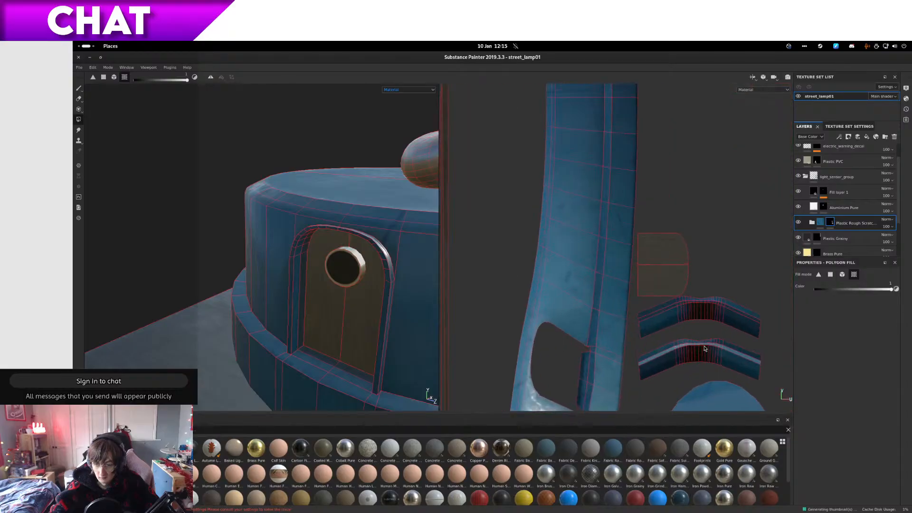
{"action": "scroll", "coordinate": [694, 319], "scroll_direction": "down", "scroll_amount": 6}
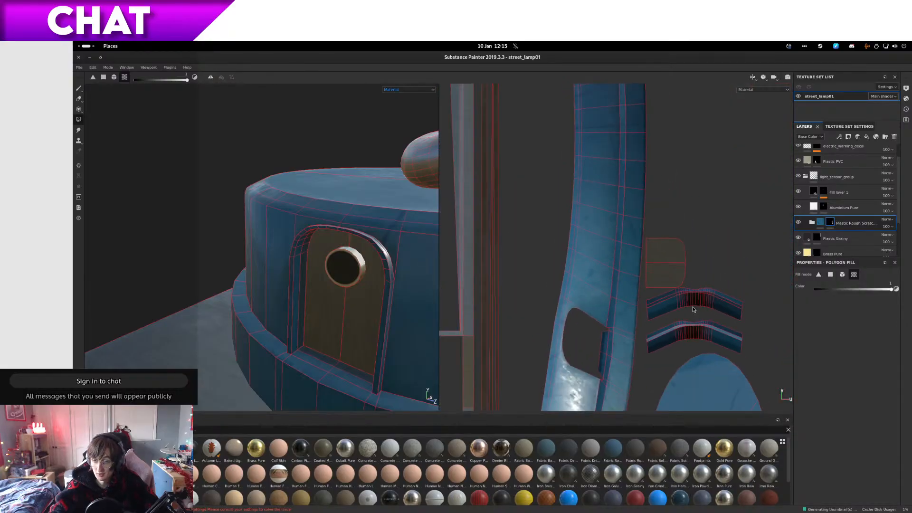
{"action": "left_click", "coordinate": [819, 220]}
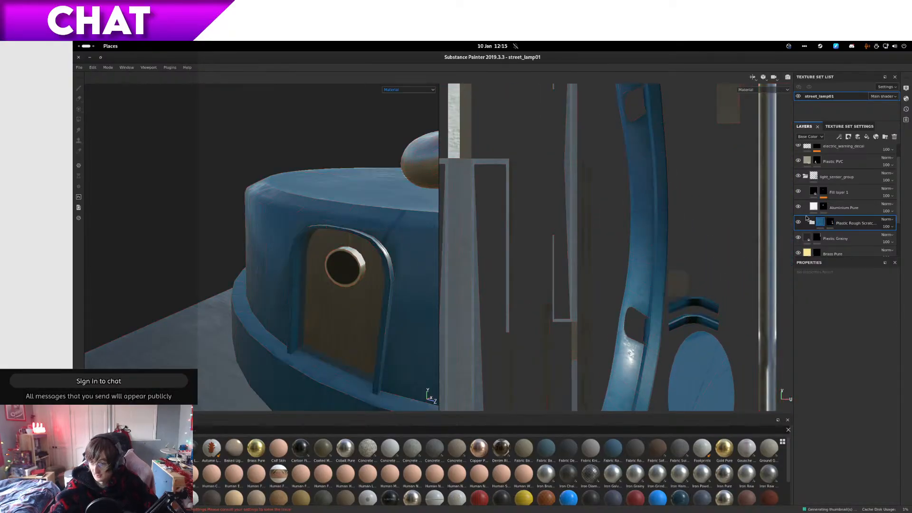
{"action": "scroll", "coordinate": [338, 289], "scroll_direction": "up", "scroll_amount": 1}
{"action": "left_click_drag", "start_coordinate": [338, 289], "coordinate": [435, 290], "text": "alt"}
{"action": "scroll", "coordinate": [266, 299], "scroll_direction": "down", "scroll_amount": 5}
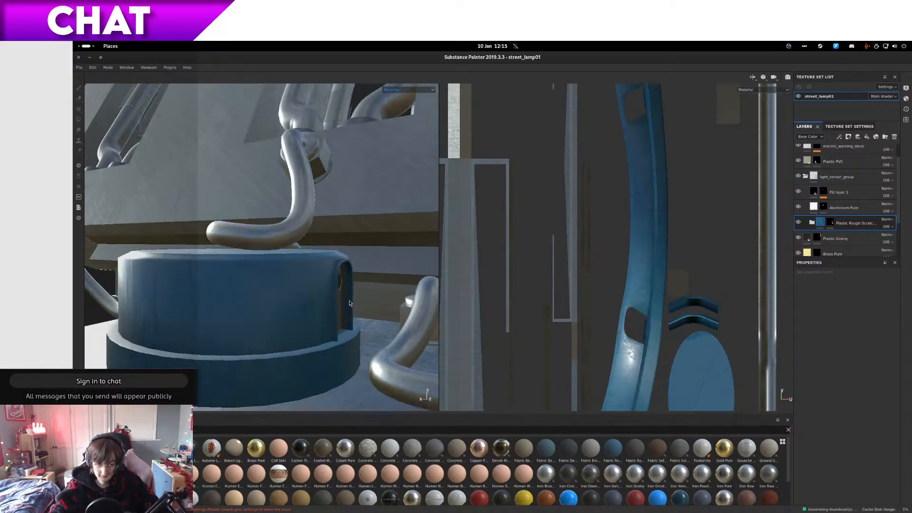
{"action": "left_click_drag", "start_coordinate": [228, 304], "coordinate": [257, 296], "text": "alt"}
{"action": "scroll", "coordinate": [307, 353], "scroll_direction": "down", "scroll_amount": 5}
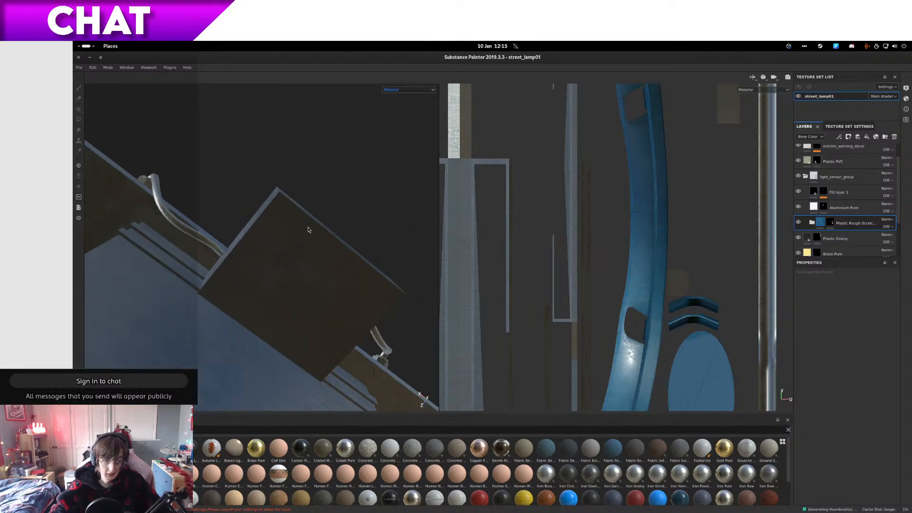
{"action": "left_click_drag", "start_coordinate": [340, 273], "coordinate": [256, 229], "text": "alt"}
{"action": "scroll", "coordinate": [305, 252], "scroll_direction": "down", "scroll_amount": 4}
{"action": "scroll", "coordinate": [304, 252], "scroll_direction": "up", "scroll_amount": 7}
{"action": "scroll", "coordinate": [261, 233], "scroll_direction": "up", "scroll_amount": 4}
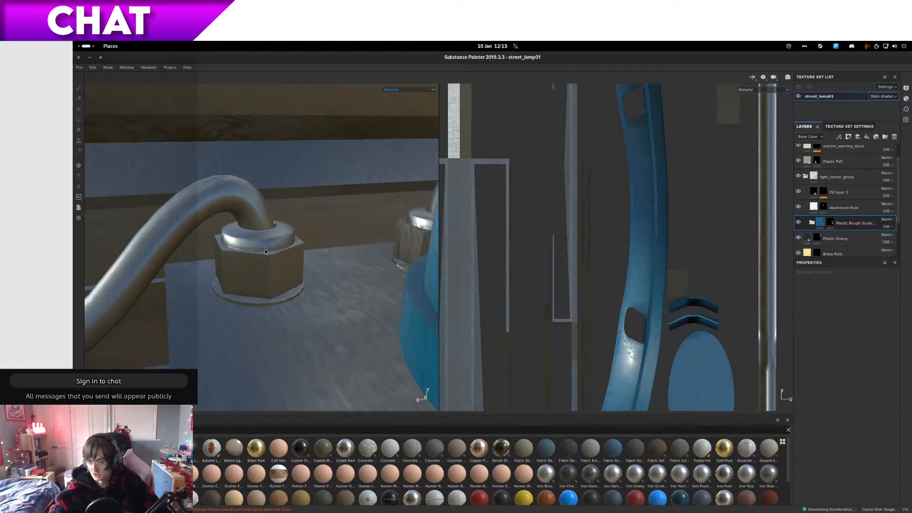
Step: Check which parts light_sensor_group covers, collapse it, and add a new folder between Plastic PVC and light_sensor_group
{"action": "left_click", "coordinate": [801, 177]}
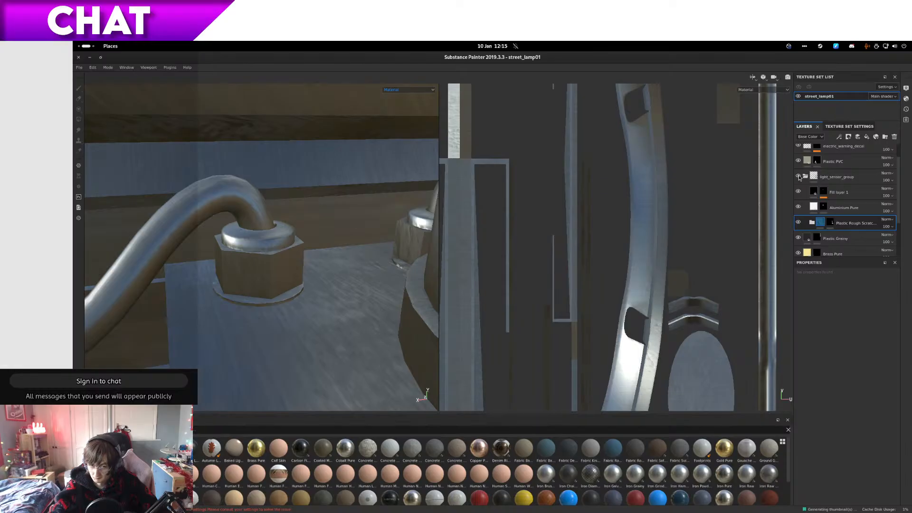
{"action": "left_click", "coordinate": [799, 177]}
{"action": "left_click", "coordinate": [806, 177]}
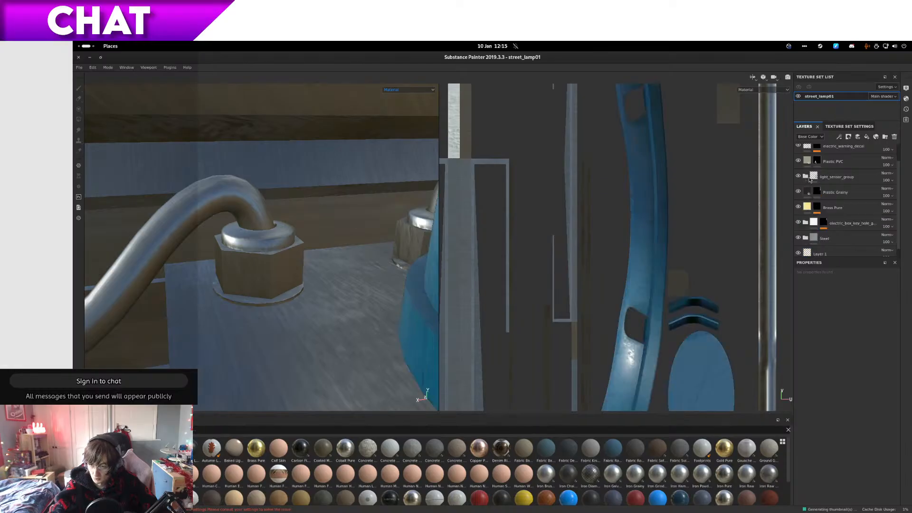
{"action": "left_click", "coordinate": [832, 167]}
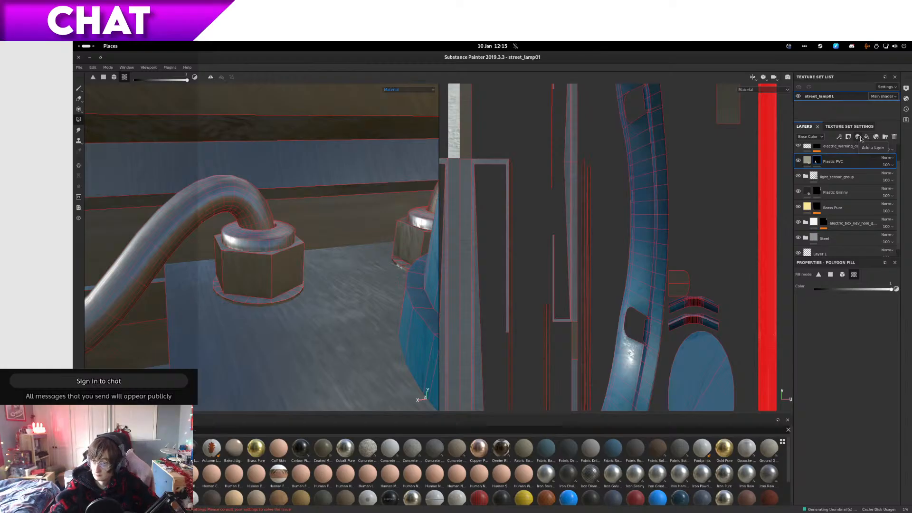
{"action": "left_click", "coordinate": [885, 138]}
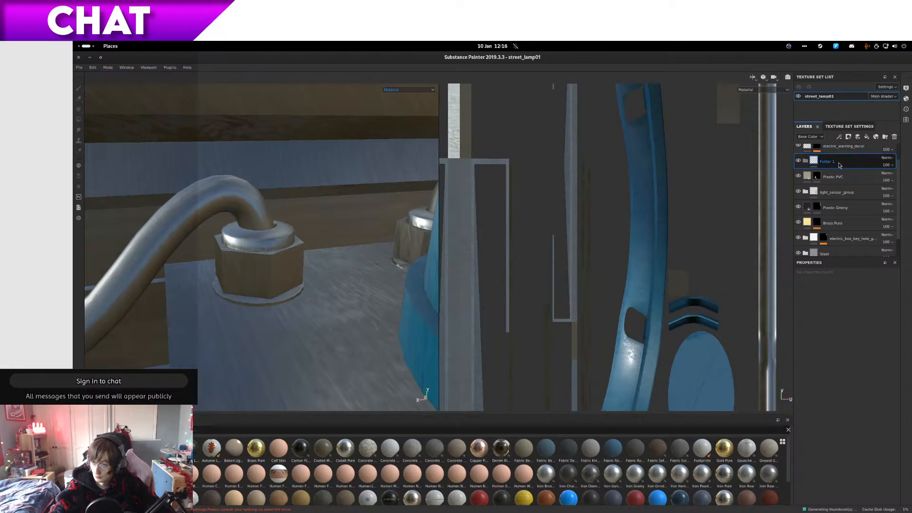
{"action": "left_click_drag", "start_coordinate": [840, 165], "coordinate": [842, 188]}
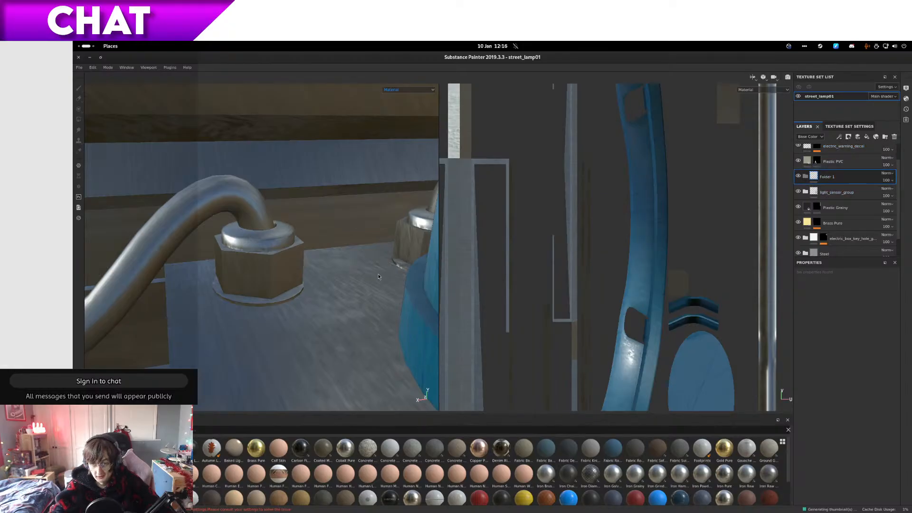
Step: Browse the plastic smart materials and add Plastic Thick Cracked inside the new folder
{"action": "left_click_drag", "start_coordinate": [379, 276], "coordinate": [282, 283], "text": "alt"}
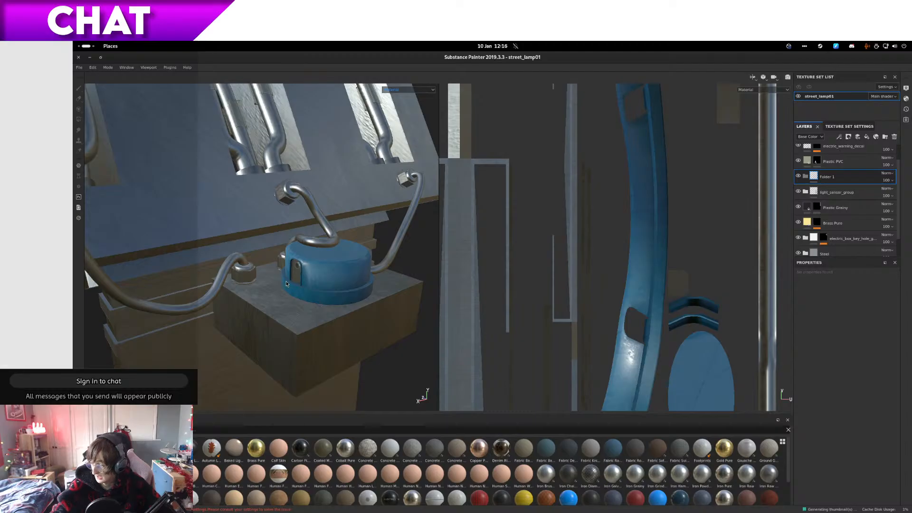
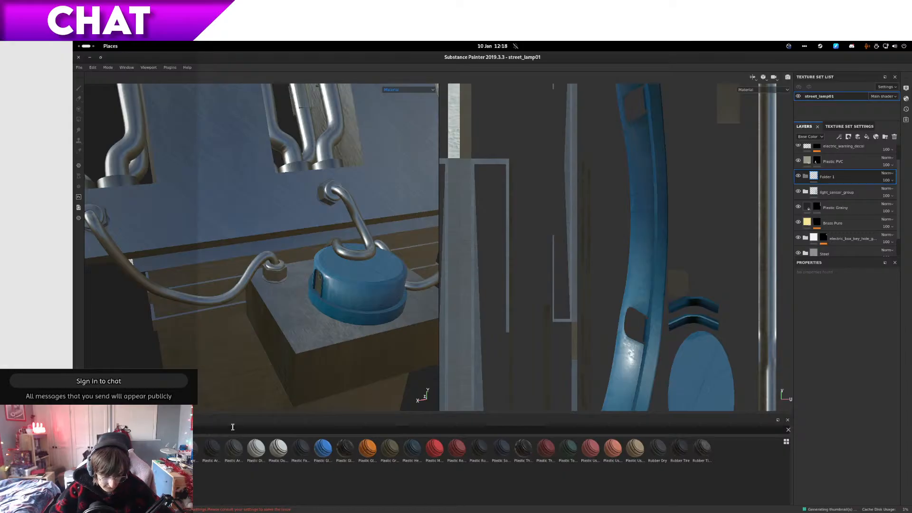
{"action": "mouse_move", "coordinate": [251, 443]}
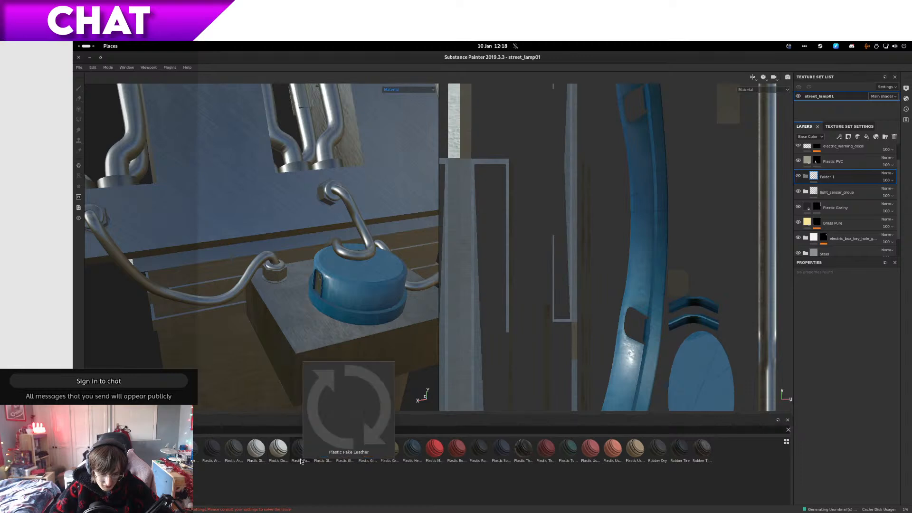
{"action": "mouse_move", "coordinate": [329, 454]}
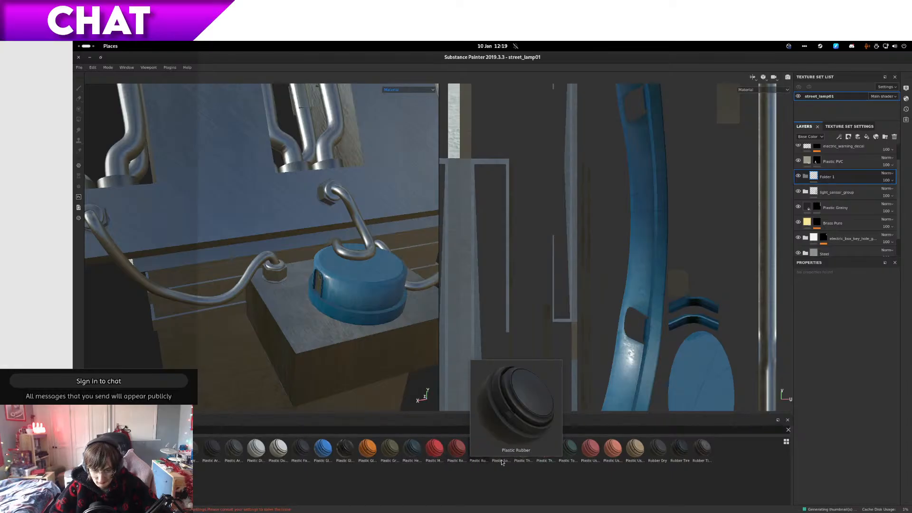
{"action": "mouse_move", "coordinate": [508, 463]}
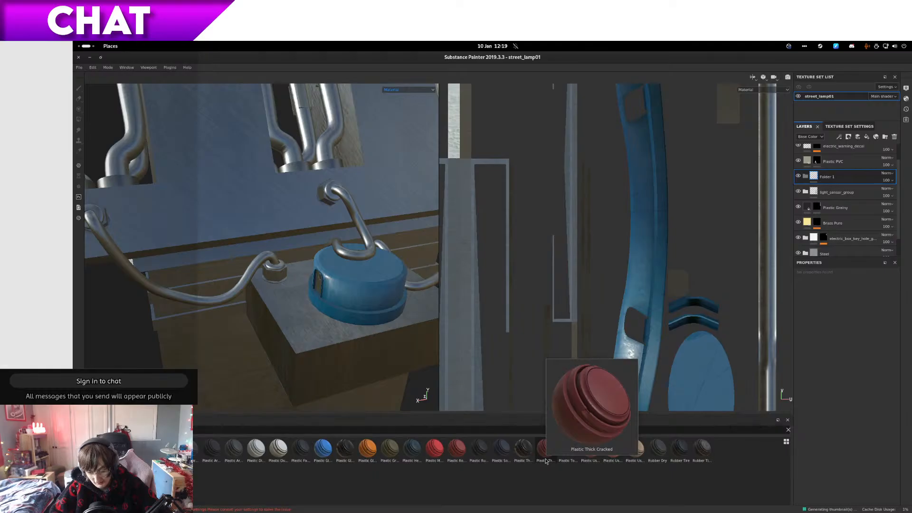
{"action": "left_click_drag", "start_coordinate": [546, 462], "coordinate": [825, 179]}
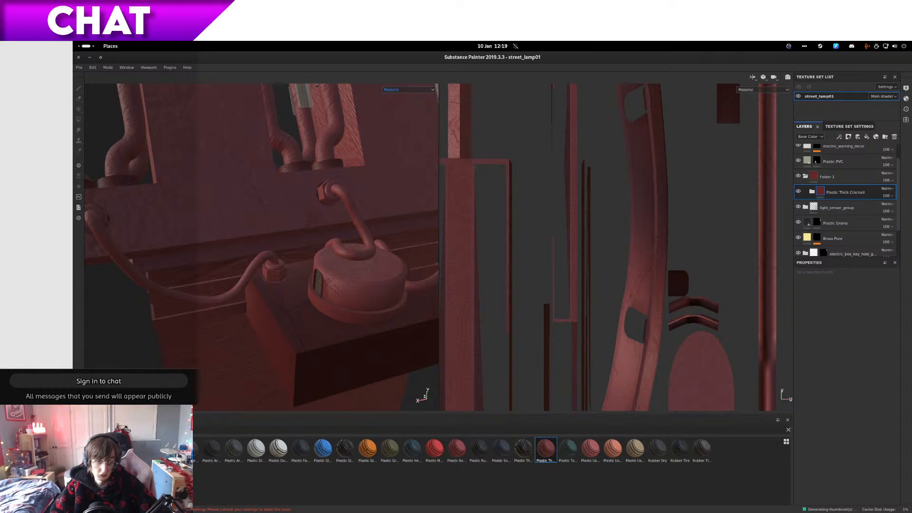
Step: Add a black mask to Plastic Thick Cracked and reveal the material only on the pipes' hex nuts using mesh fill
{"action": "left_click_drag", "start_coordinate": [265, 254], "coordinate": [301, 267], "text": "alt"}
{"action": "right_click", "coordinate": [841, 188]}
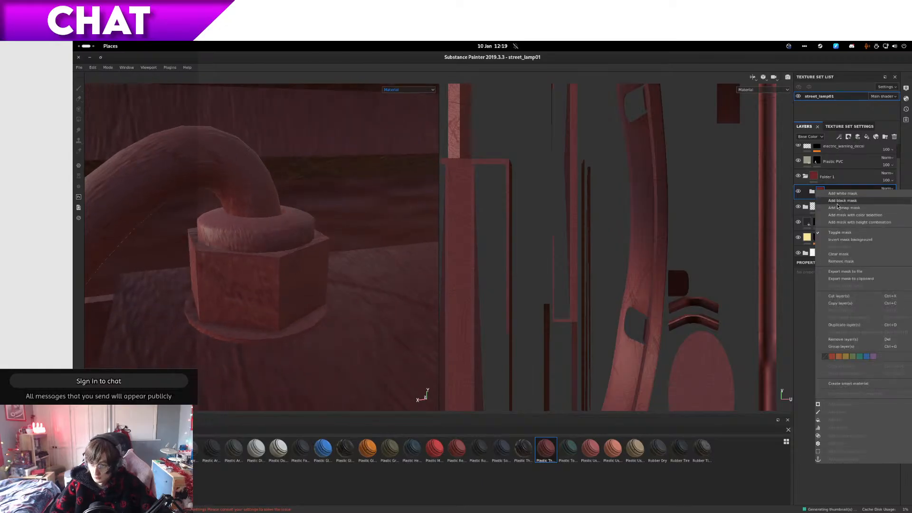
{"action": "left_click", "coordinate": [848, 207]}
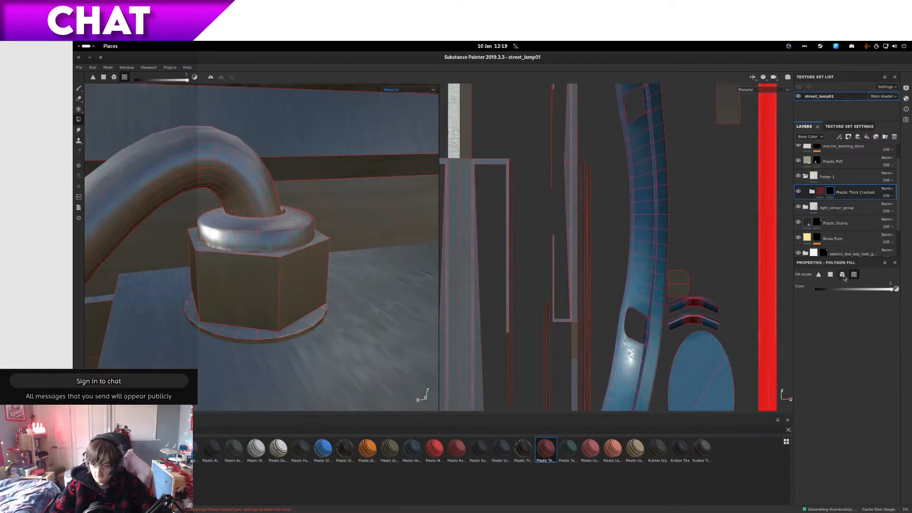
{"action": "left_click", "coordinate": [842, 274]}
{"action": "left_click", "coordinate": [247, 273]}
{"action": "left_click_drag", "start_coordinate": [246, 273], "coordinate": [267, 270], "text": "alt"}
{"action": "left_click_drag", "start_coordinate": [330, 236], "coordinate": [201, 273], "text": "alt"}
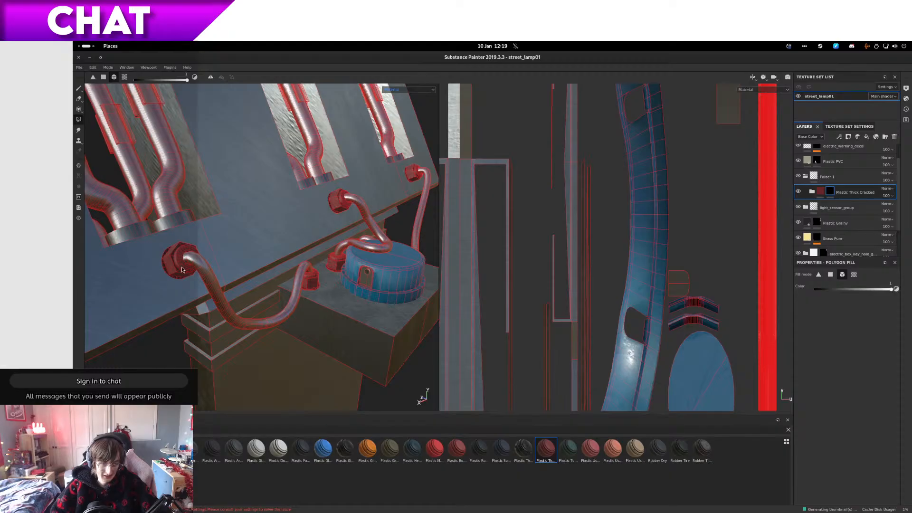
Step: Examine the red nuts' UV islands and compare the model with the Plastic Thick Cracked folder hidden and shown
{"action": "scroll", "coordinate": [536, 253], "scroll_direction": "up", "scroll_amount": 3}
{"action": "scroll", "coordinate": [553, 246], "scroll_direction": "down", "scroll_amount": 4}
{"action": "scroll", "coordinate": [553, 246], "scroll_direction": "down", "scroll_amount": 5}
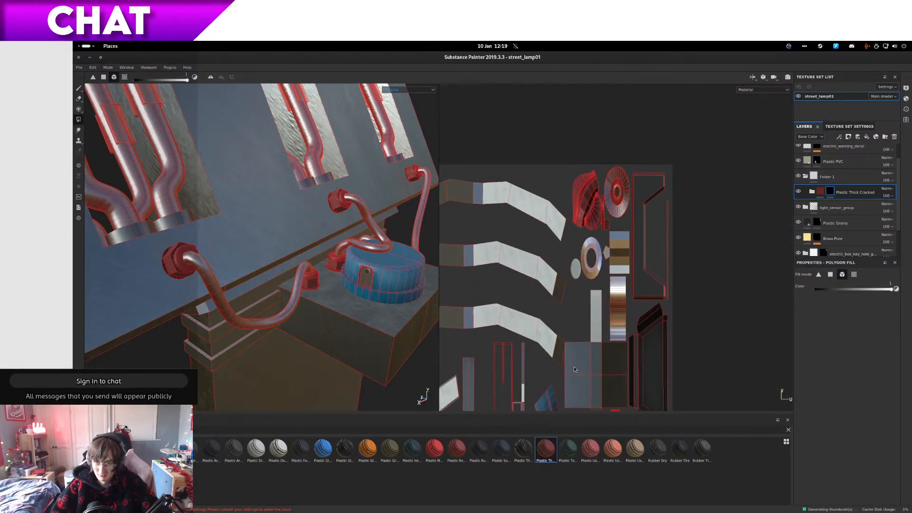
{"action": "scroll", "coordinate": [574, 201], "scroll_direction": "up", "scroll_amount": 6}
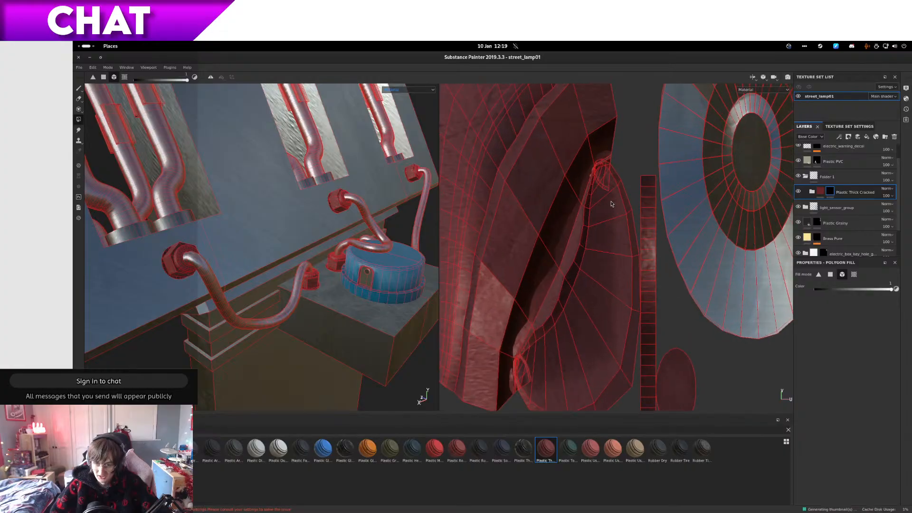
{"action": "scroll", "coordinate": [609, 206], "scroll_direction": "down", "scroll_amount": 1}
{"action": "left_click", "coordinate": [822, 192]}
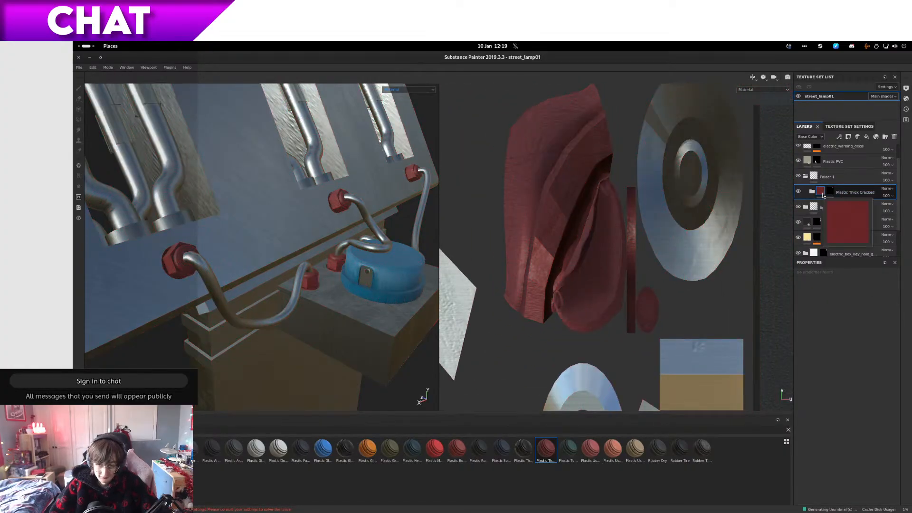
{"action": "left_click", "coordinate": [798, 192]}
{"action": "left_click", "coordinate": [798, 192]}
Step: Expand Plastic Thick Cracked and set the UV scale of the Large Scratches mask's grunge fill to about 1.74 by 1.43
{"action": "left_click", "coordinate": [813, 192]}
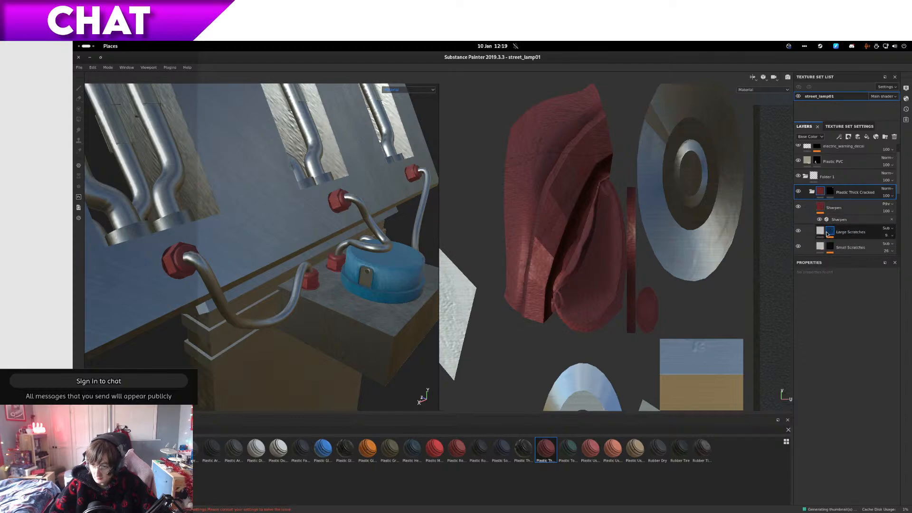
{"action": "left_click", "coordinate": [829, 232]}
{"action": "scroll", "coordinate": [846, 240], "scroll_direction": "down", "scroll_amount": 2}
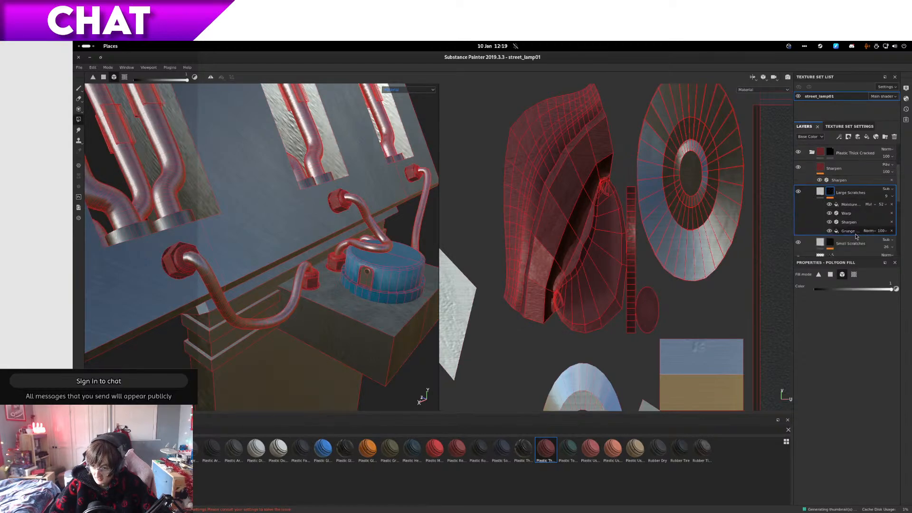
{"action": "left_click", "coordinate": [853, 233]}
{"action": "scroll", "coordinate": [638, 245], "scroll_direction": "down", "scroll_amount": 5}
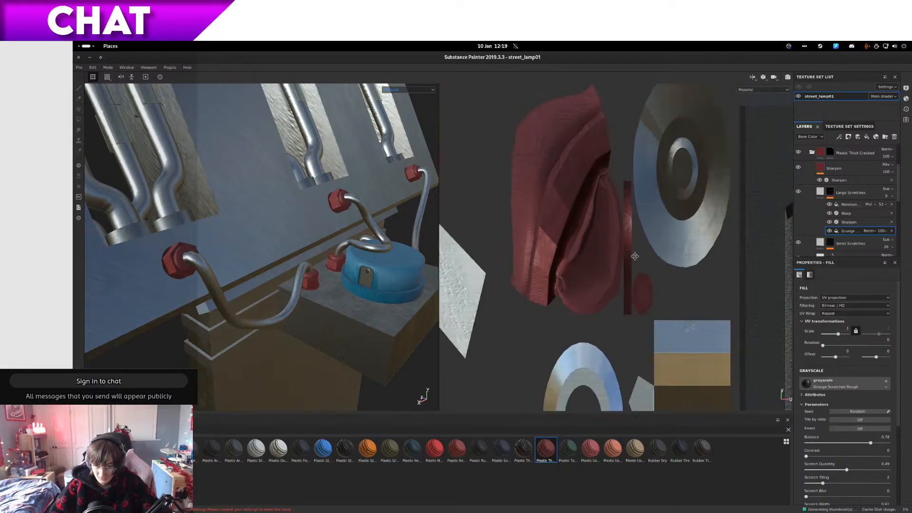
{"action": "scroll", "coordinate": [638, 245], "scroll_direction": "down", "scroll_amount": 3}
{"action": "scroll", "coordinate": [638, 245], "scroll_direction": "up", "scroll_amount": 2}
{"action": "scroll", "coordinate": [319, 284], "scroll_direction": "up", "scroll_amount": 5}
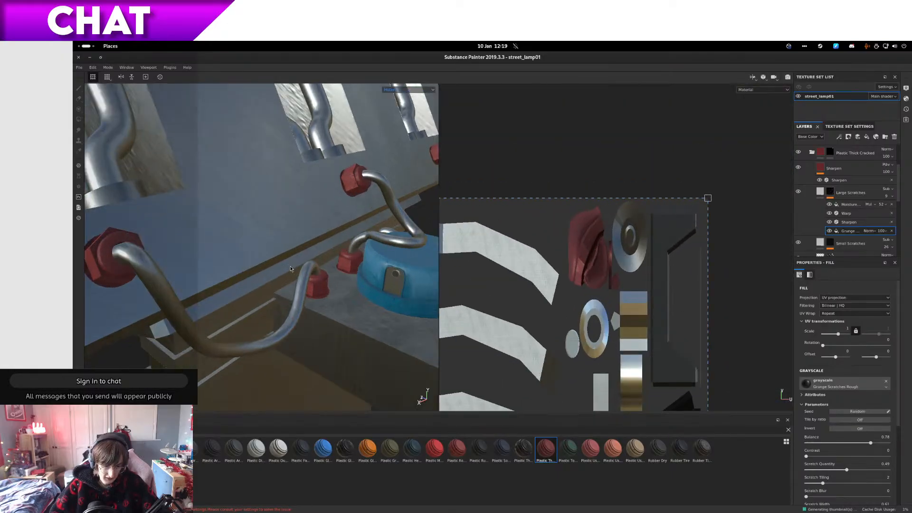
{"action": "scroll", "coordinate": [318, 285], "scroll_direction": "up", "scroll_amount": 3}
{"action": "left_click_drag", "start_coordinate": [708, 198], "coordinate": [541, 316]}
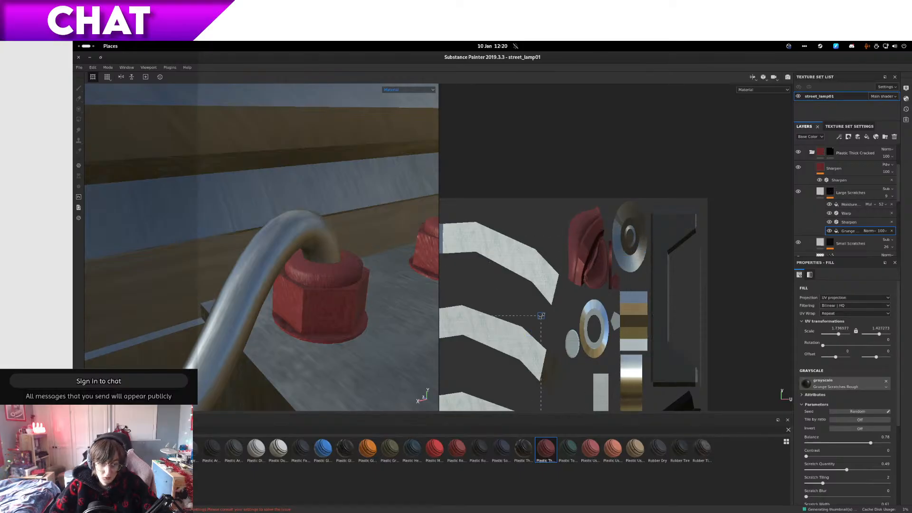
Step: In the Grunge layer's Metal Edge Wear generator, set Wear Level to 0.57 and Triplanar Blending Contrast to 0.41
{"action": "scroll", "coordinate": [827, 205], "scroll_direction": "down", "scroll_amount": 3}
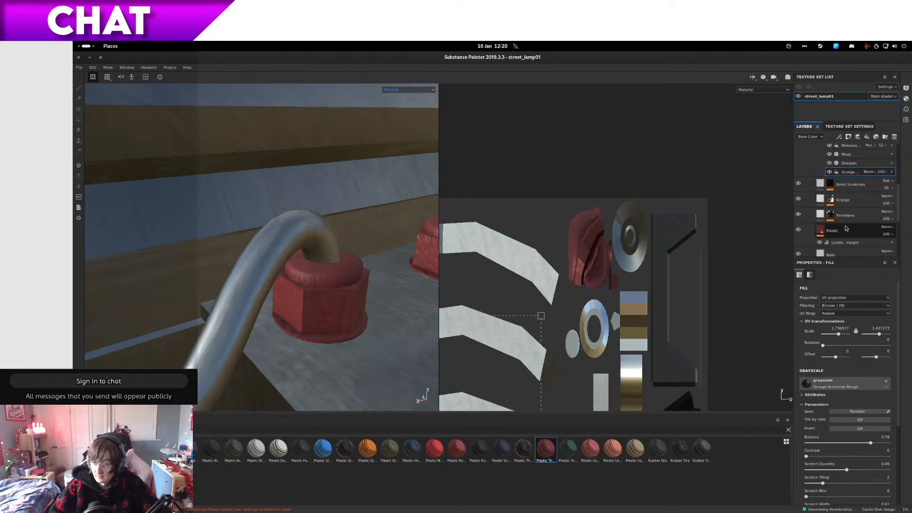
{"action": "left_click", "coordinate": [831, 200]}
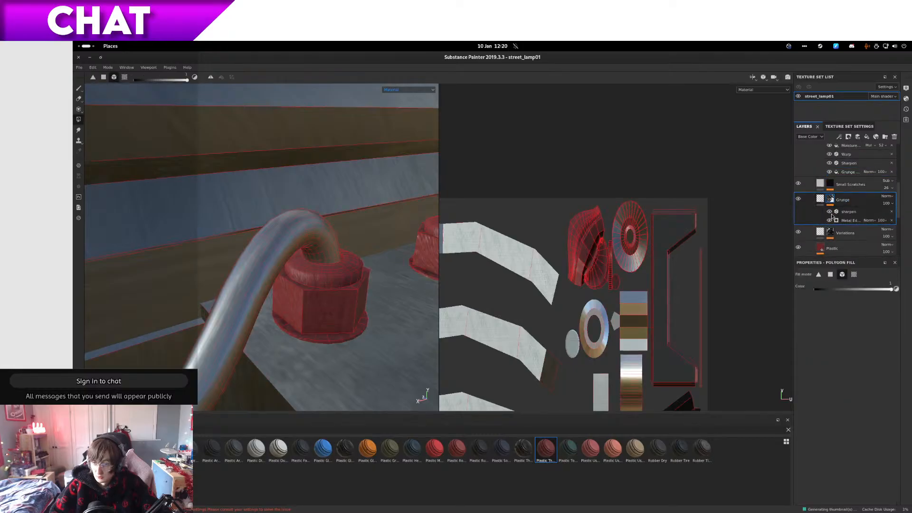
{"action": "left_click", "coordinate": [845, 221]}
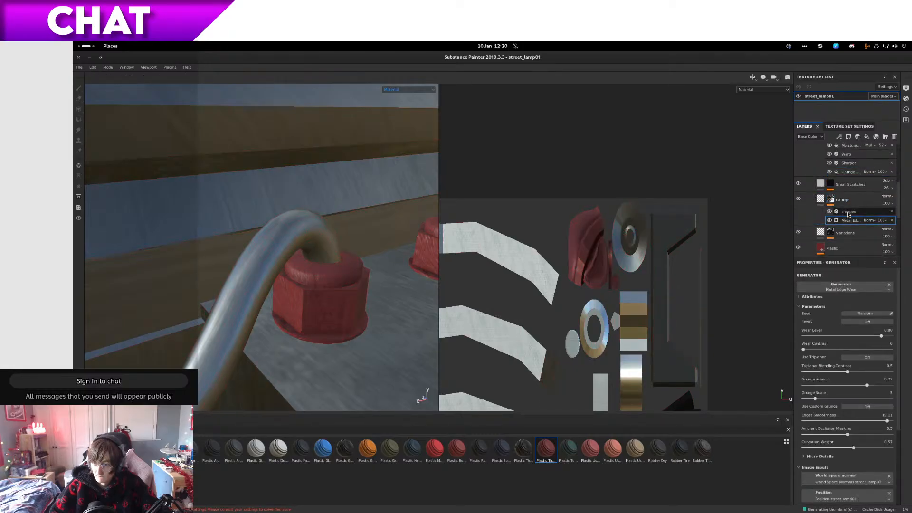
{"action": "left_click", "coordinate": [850, 203]}
{"action": "left_click", "coordinate": [850, 220]}
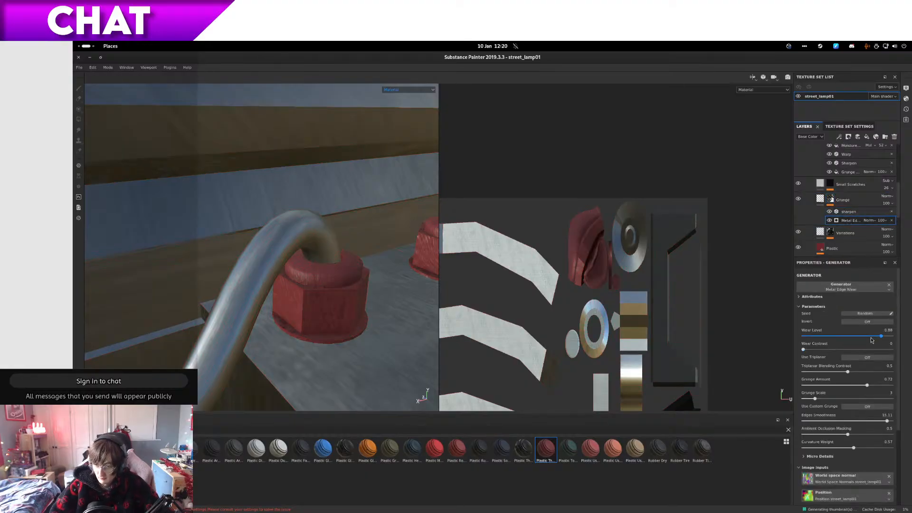
{"action": "left_click_drag", "start_coordinate": [873, 337], "coordinate": [834, 371]}
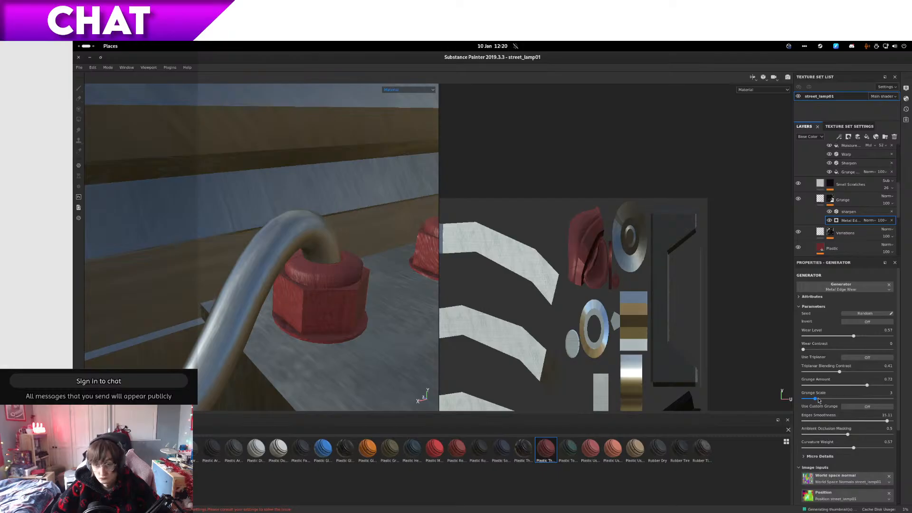
Step: Inspect the Small Scratches layer's mask and its grunge and sharpen effects
{"action": "left_click", "coordinate": [831, 185]}
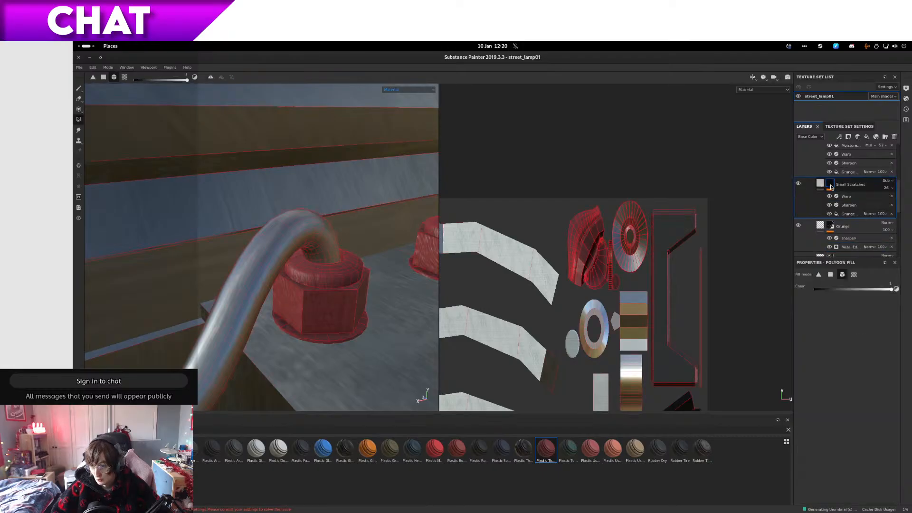
{"action": "left_click", "coordinate": [848, 212]}
{"action": "left_click", "coordinate": [848, 206]}
{"action": "left_click", "coordinate": [849, 185]}
{"action": "scroll", "coordinate": [848, 215], "scroll_direction": "down", "scroll_amount": 1}
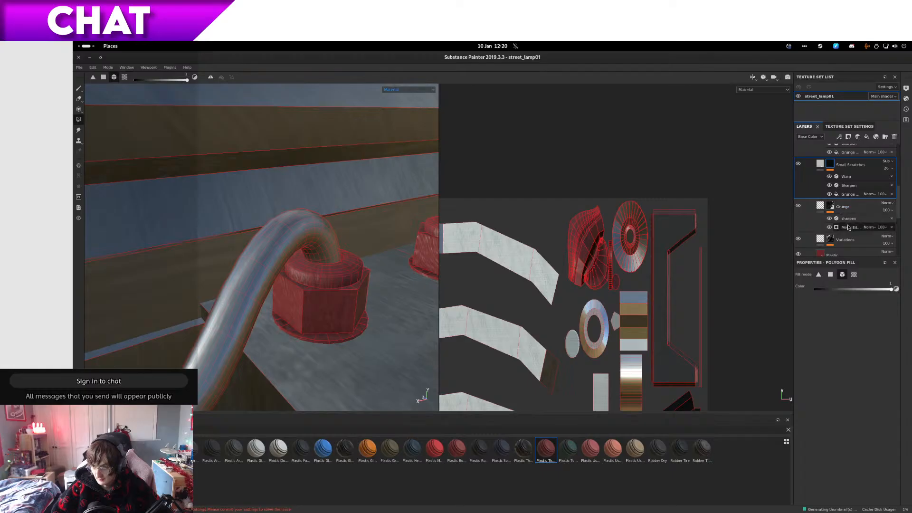
Step: Inspect the Variations layer's mask and its grunge fill, and look over the texture's UV layout
{"action": "left_click", "coordinate": [847, 227]}
{"action": "left_click", "coordinate": [831, 240]}
{"action": "scroll", "coordinate": [835, 243], "scroll_direction": "down", "scroll_amount": 1}
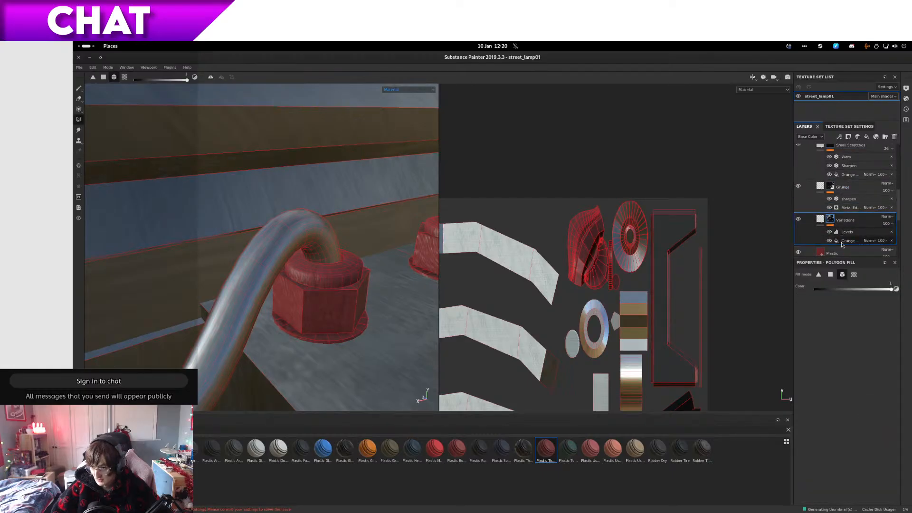
{"action": "left_click", "coordinate": [849, 241]}
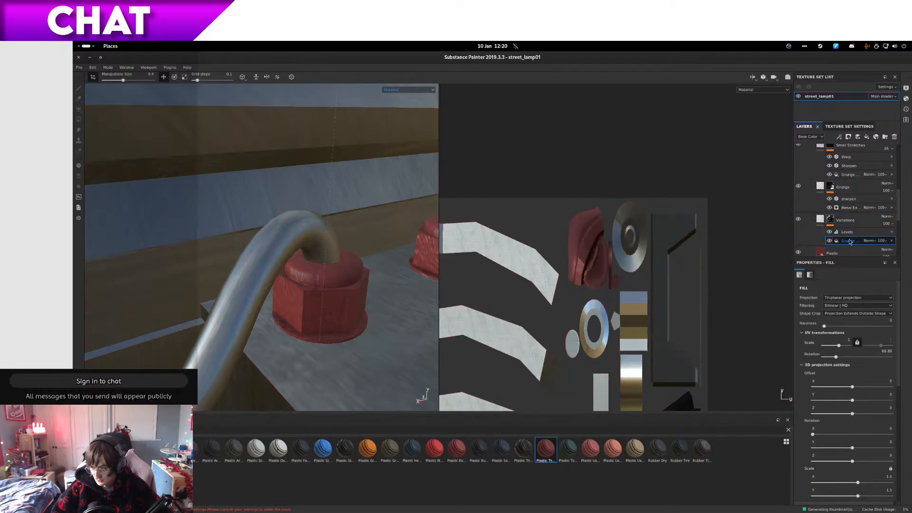
{"action": "scroll", "coordinate": [707, 251], "scroll_direction": "down", "scroll_amount": 3}
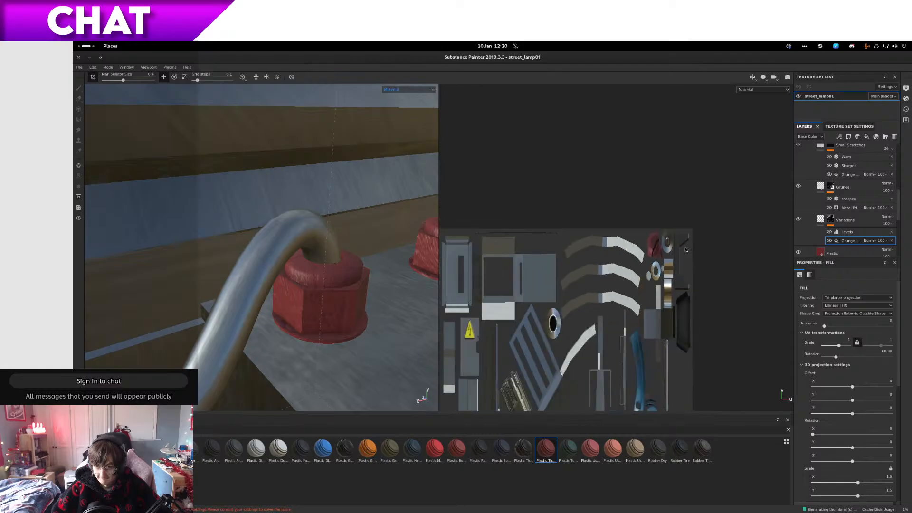
{"action": "scroll", "coordinate": [746, 285], "scroll_direction": "down", "scroll_amount": 2}
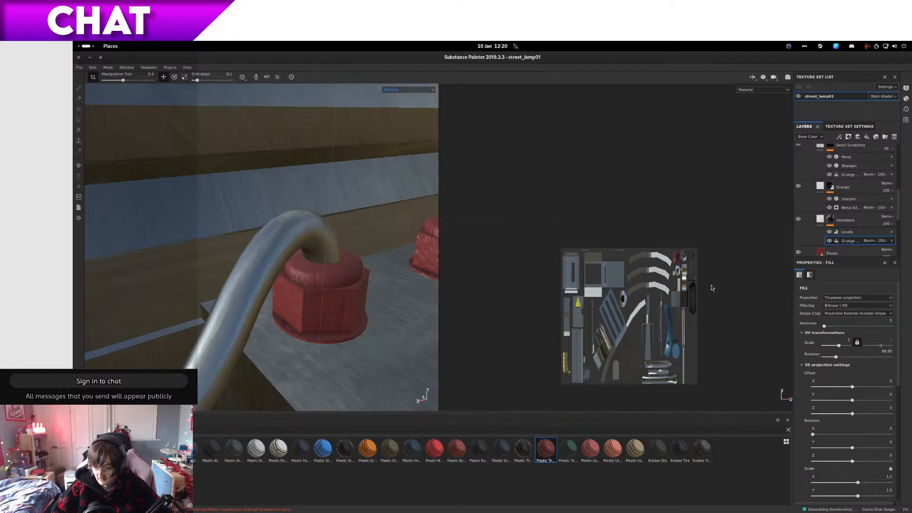
{"action": "scroll", "coordinate": [654, 292], "scroll_direction": "up", "scroll_amount": 2}
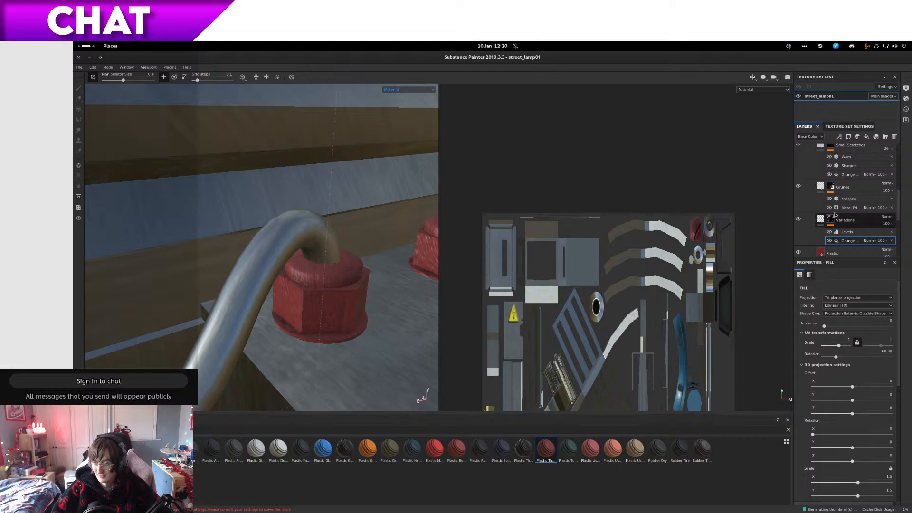
Step: In the Grunge layer's Metal Edge Wear generator, set Wear Contrast to about 0.09, Grunge Amount to 0.58 and Grunge Scale to 5
{"action": "left_click", "coordinate": [850, 208]}
{"action": "left_click_drag", "start_coordinate": [804, 349], "coordinate": [838, 353]}
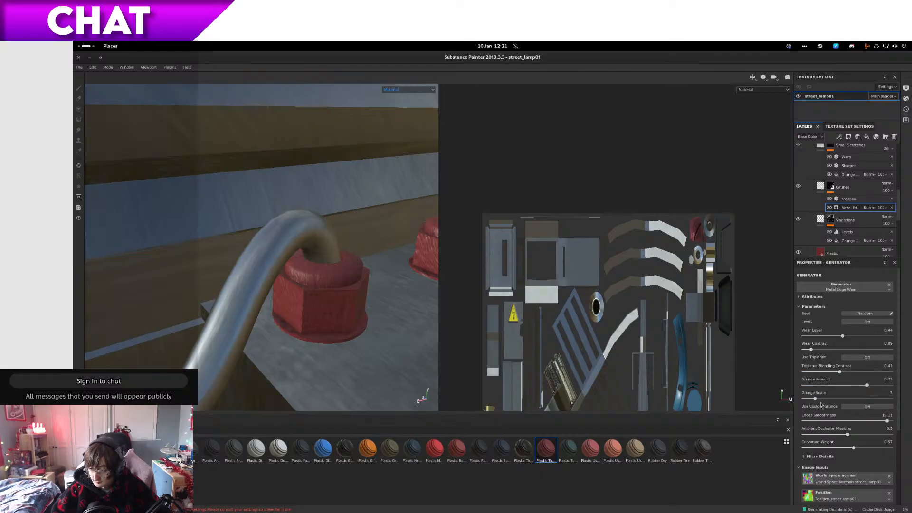
{"action": "mouse_move", "coordinate": [818, 402]}
{"action": "left_mouse_down"}
{"action": "mouse_move", "coordinate": [839, 406]}
{"action": "mouse_move", "coordinate": [831, 407]}
{"action": "left_mouse_up"}
{"action": "left_click_drag", "start_coordinate": [285, 311], "coordinate": [299, 261], "text": "alt"}
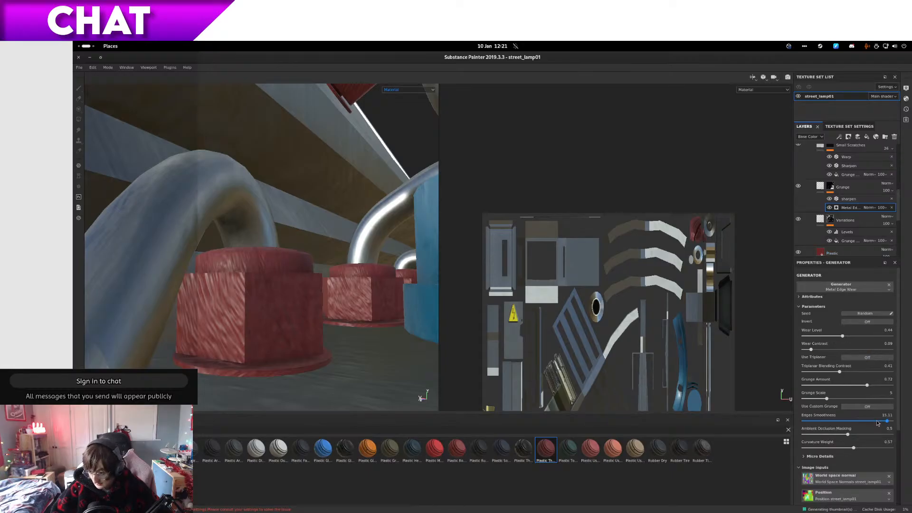
{"action": "left_click_drag", "start_coordinate": [867, 385], "coordinate": [854, 400]}
{"action": "left_click_drag", "start_coordinate": [380, 280], "coordinate": [363, 332], "text": "alt"}
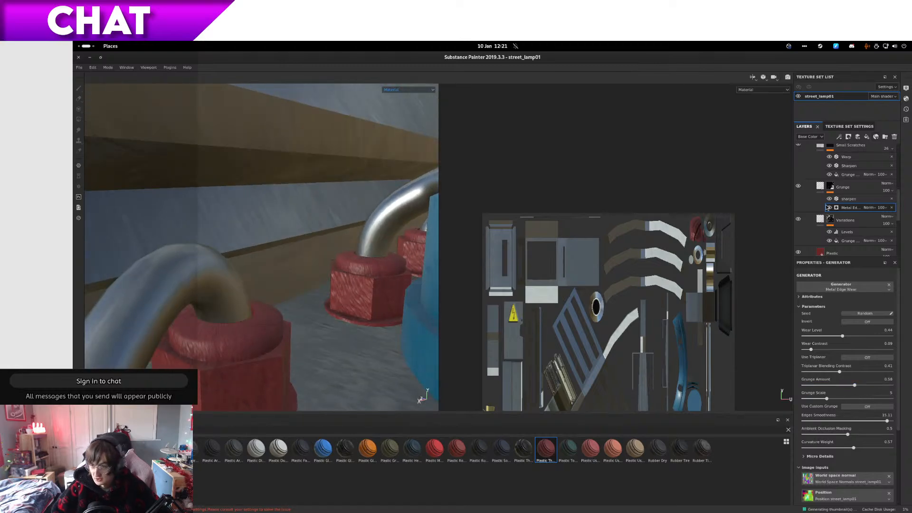
Step: Change the Plastic layer's base color from red to a neutral light grey with a value of 0.424
{"action": "scroll", "coordinate": [827, 209], "scroll_direction": "down", "scroll_amount": 2}
{"action": "left_click", "coordinate": [821, 217]}
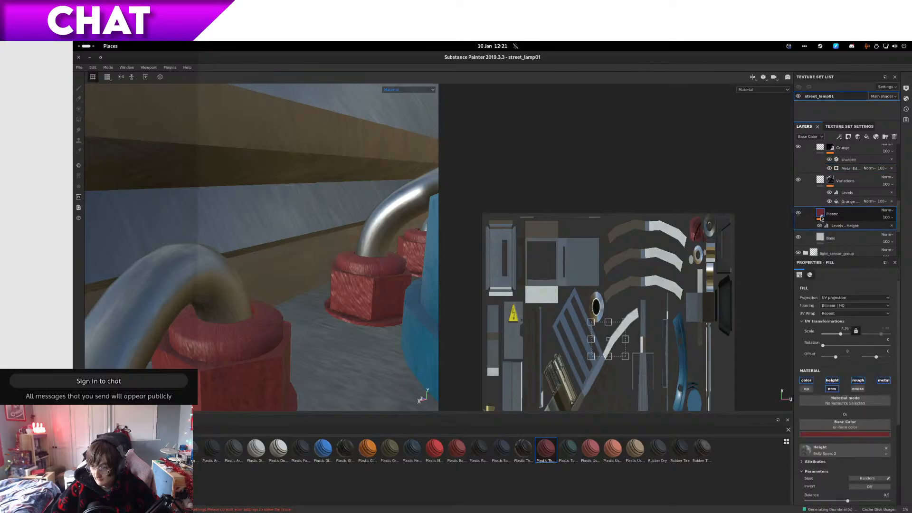
{"action": "left_click", "coordinate": [843, 434]}
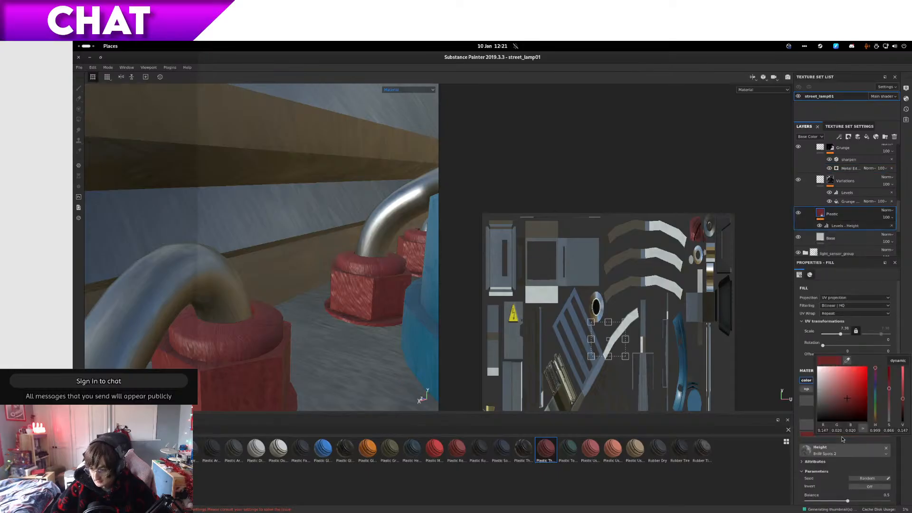
{"action": "left_click_drag", "start_coordinate": [828, 386], "coordinate": [804, 384]}
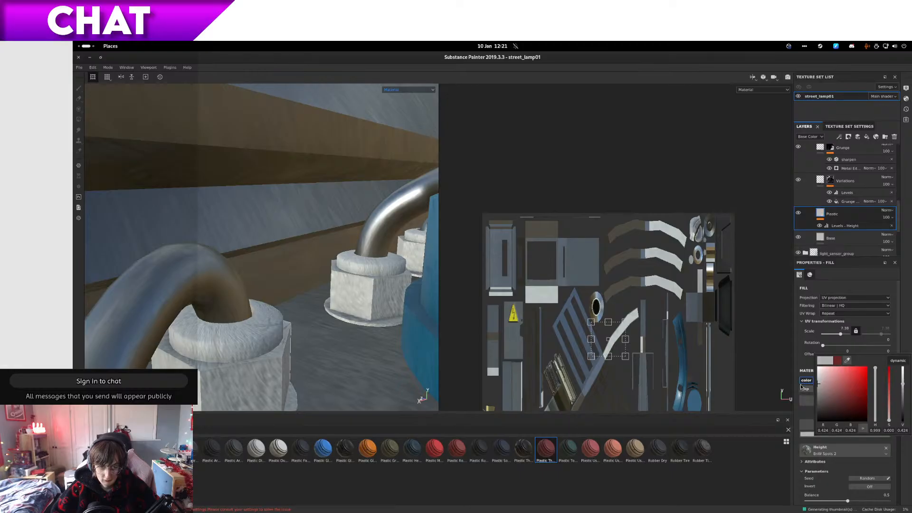
{"action": "left_click", "coordinate": [802, 385]}
Step: Show only the 3D view and examine a hex nut on the panel's pipe up close
{"action": "left_click_drag", "start_coordinate": [147, 296], "coordinate": [249, 308], "text": "alt"}
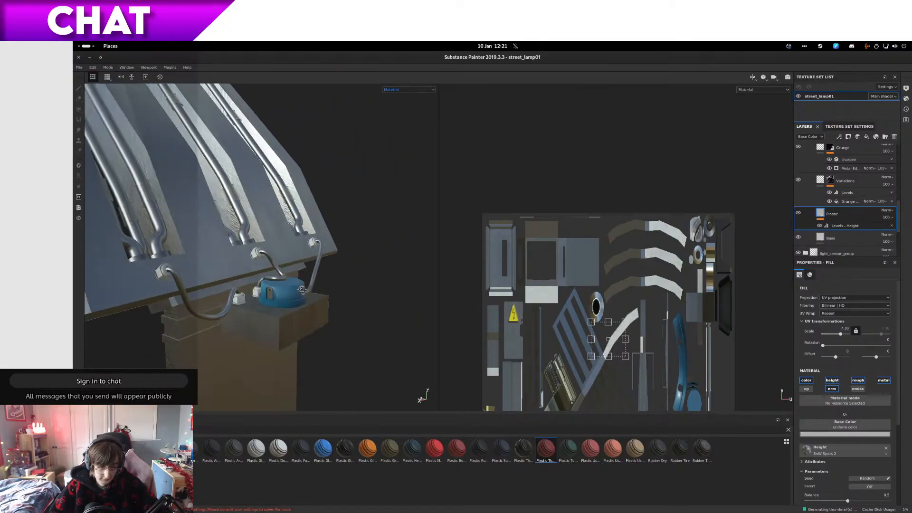
{"action": "left_click_drag", "start_coordinate": [166, 295], "coordinate": [194, 298], "text": "alt"}
{"action": "key", "text": "F4"}
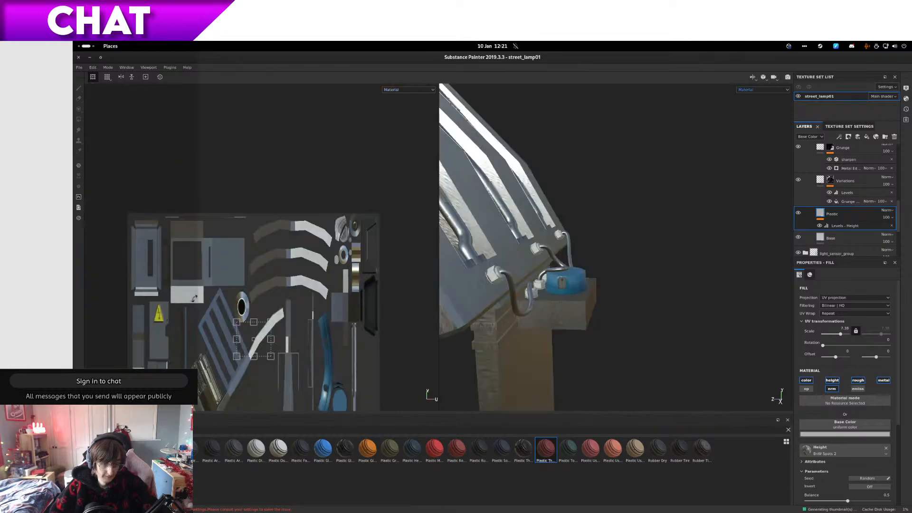
{"action": "key", "text": "F3"}
{"action": "key", "text": "F2"}
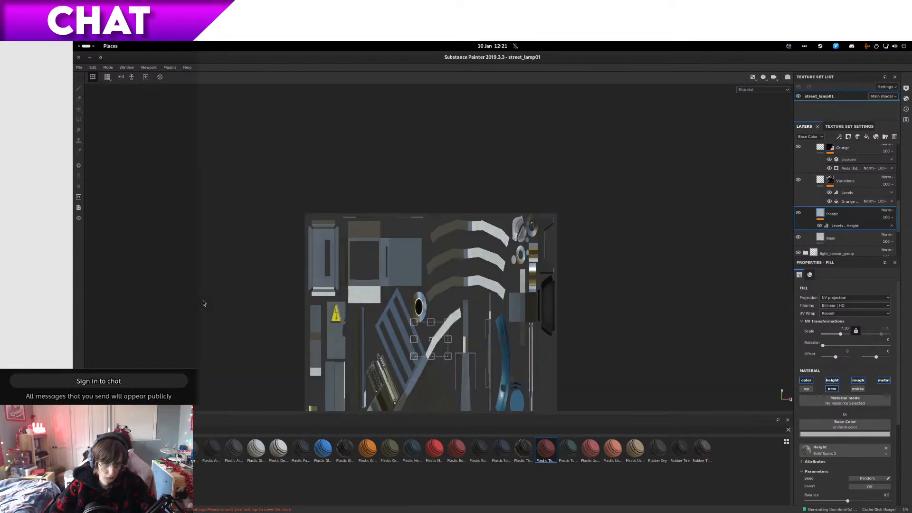
{"action": "left_click_drag", "start_coordinate": [290, 303], "coordinate": [447, 278], "text": "alt"}
{"action": "scroll", "coordinate": [321, 295], "scroll_direction": "up", "scroll_amount": 4}
{"action": "scroll", "coordinate": [438, 276], "scroll_direction": "up", "scroll_amount": 4}
{"action": "middle_click_drag", "start_coordinate": [446, 278], "coordinate": [469, 293], "text": "alt"}
{"action": "left_click_drag", "start_coordinate": [470, 293], "coordinate": [527, 275], "text": "alt"}
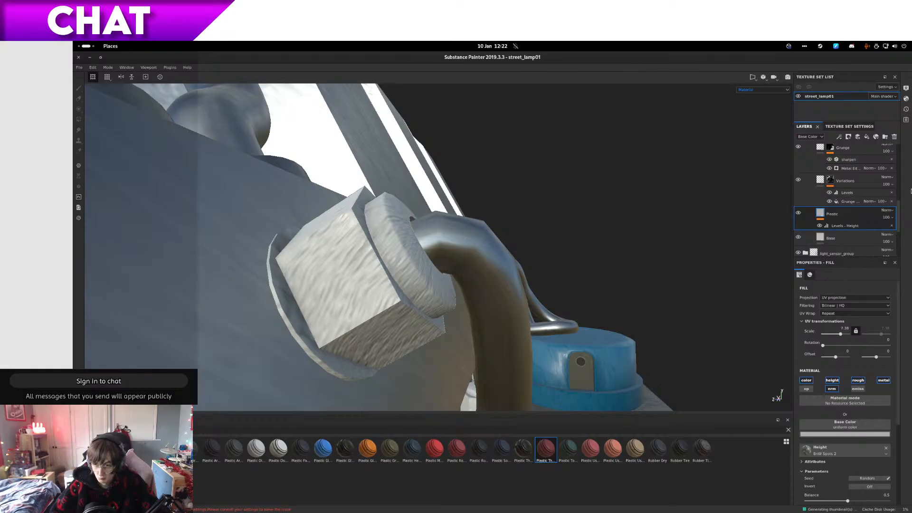
Step: Lower the Variations layer's opacity to 83 and the Grunge layer's opacity to 51
{"action": "left_click", "coordinate": [887, 185]}
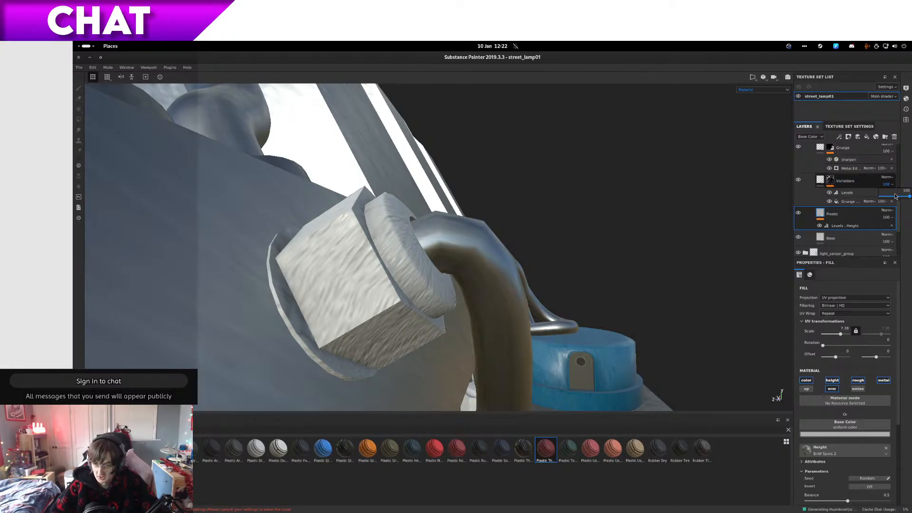
{"action": "left_click_drag", "start_coordinate": [895, 196], "coordinate": [890, 197]}
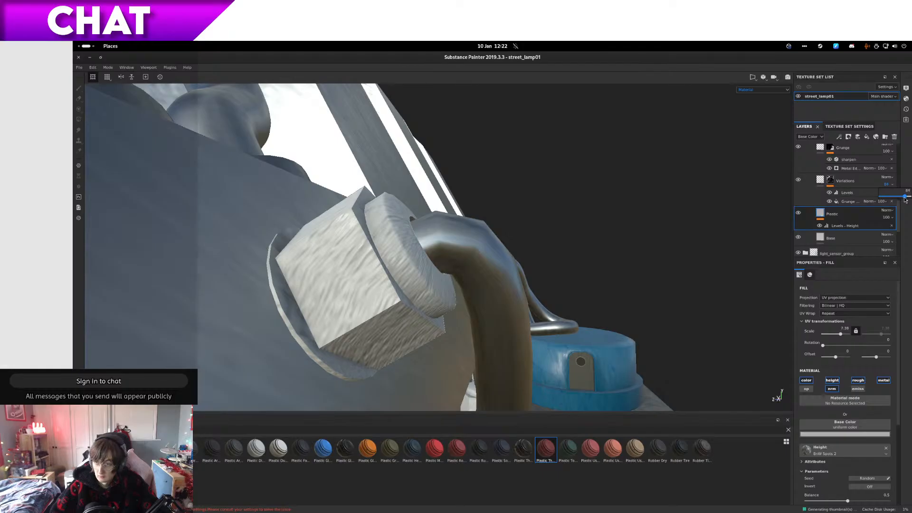
{"action": "left_click_drag", "start_coordinate": [906, 200], "coordinate": [905, 200]}
{"action": "left_click", "coordinate": [891, 152]}
{"action": "left_click_drag", "start_coordinate": [904, 165], "coordinate": [901, 165]}
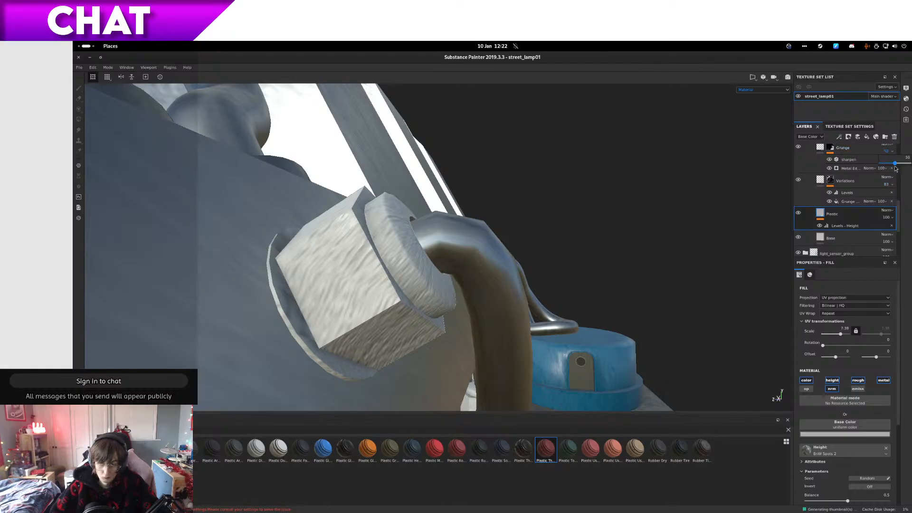
Step: Compare the nut with the Plastic layer hidden and shown, and set the Balance of its BnW Spots 2 height to 0.43
{"action": "left_click", "coordinate": [887, 217]}
{"action": "mouse_move", "coordinate": [907, 230]}
{"action": "left_mouse_down"}
{"action": "mouse_move", "coordinate": [886, 232]}
{"action": "mouse_move", "coordinate": [907, 231]}
{"action": "left_mouse_up"}
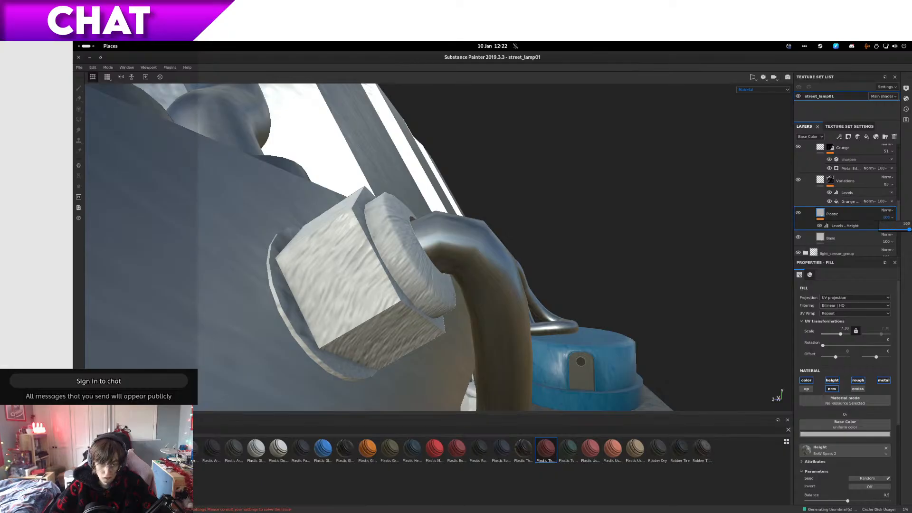
{"action": "left_click", "coordinate": [799, 215]}
{"action": "left_click", "coordinate": [798, 214]}
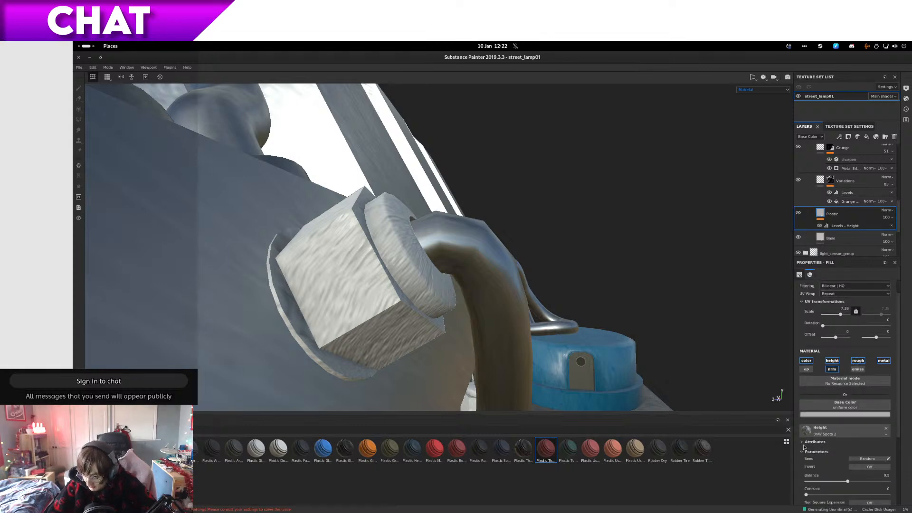
{"action": "scroll", "coordinate": [806, 449], "scroll_direction": "down", "scroll_amount": 2}
{"action": "scroll", "coordinate": [808, 447], "scroll_direction": "down", "scroll_amount": 2}
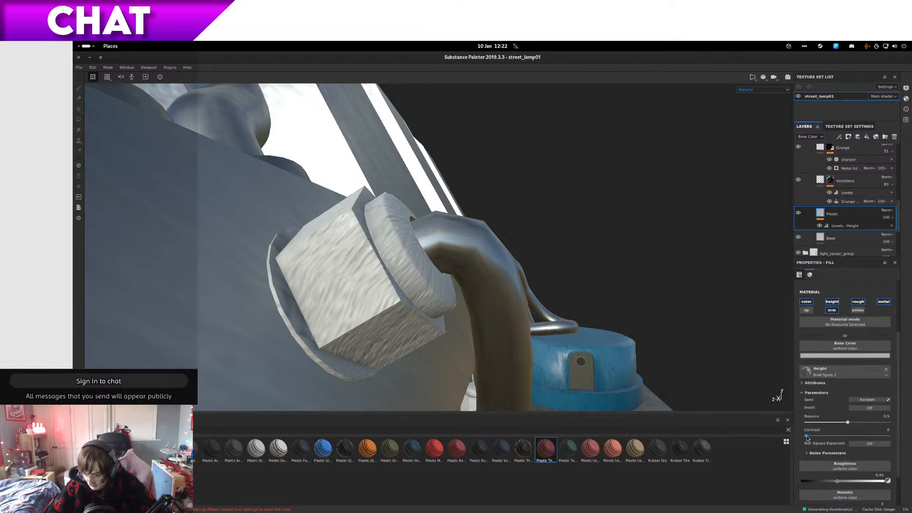
{"action": "left_click_drag", "start_coordinate": [848, 425], "coordinate": [783, 434]}
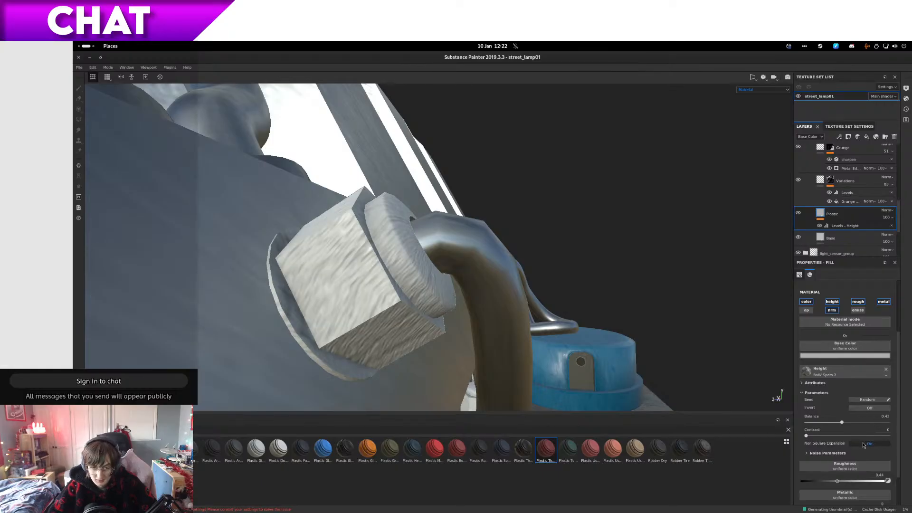
{"action": "left_click_drag", "start_coordinate": [489, 304], "coordinate": [469, 264], "text": "alt"}
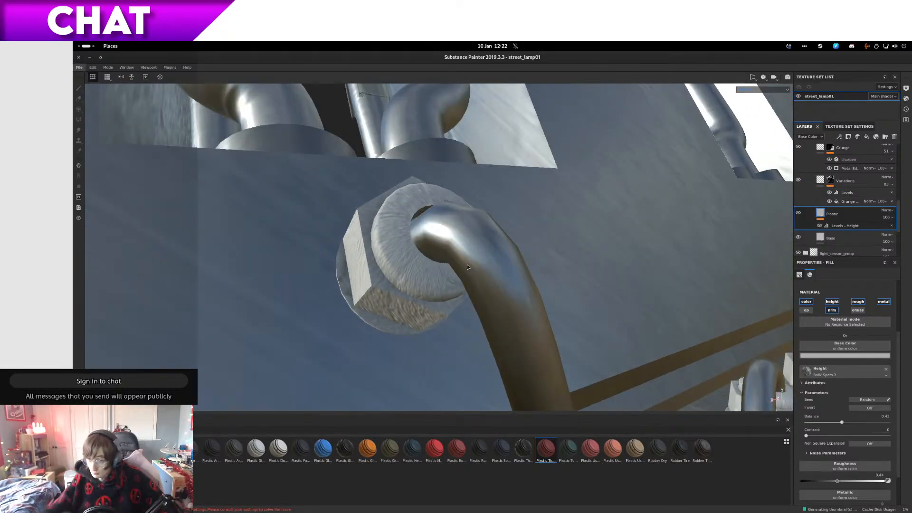
Step: Add a paint effect to the black_void layer's mask and polygon-fill the round opening inside the nut in quad mode
{"action": "scroll", "coordinate": [851, 164], "scroll_direction": "up", "scroll_amount": 5}
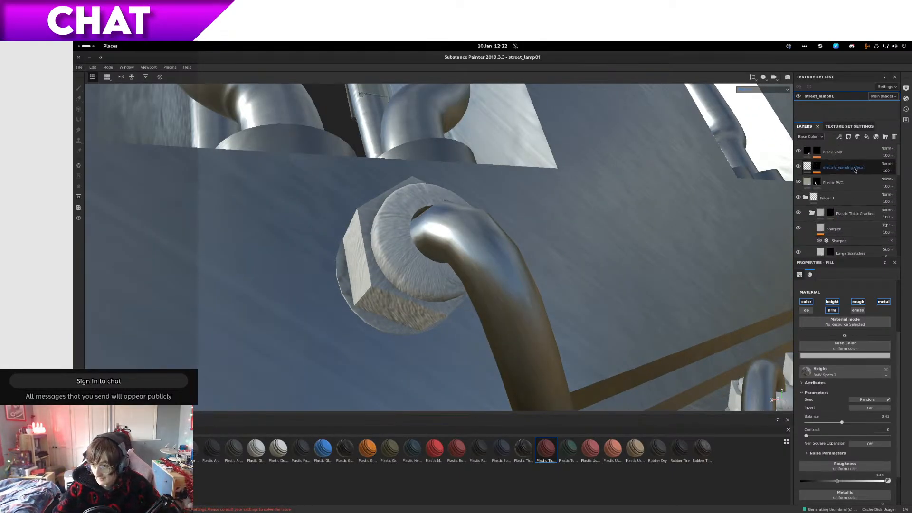
{"action": "left_click", "coordinate": [826, 157]}
{"action": "right_click", "coordinate": [834, 157]}
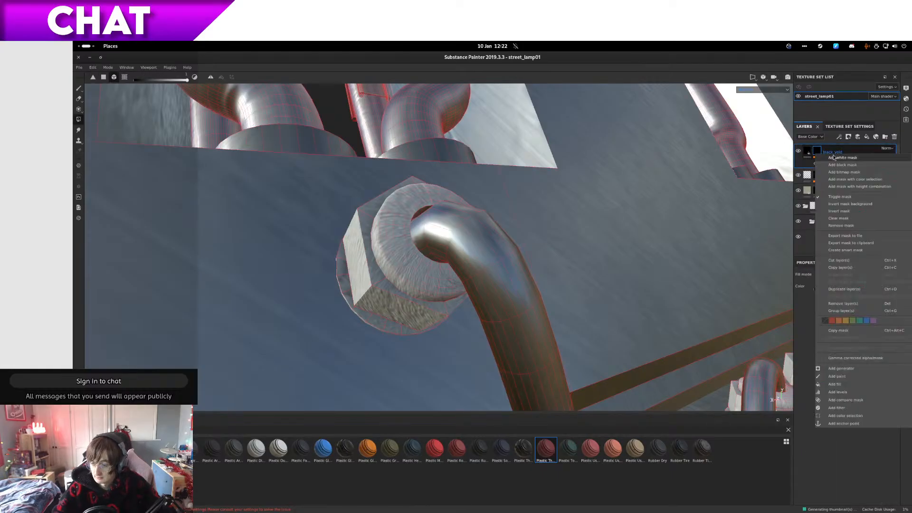
{"action": "left_click", "coordinate": [860, 375]}
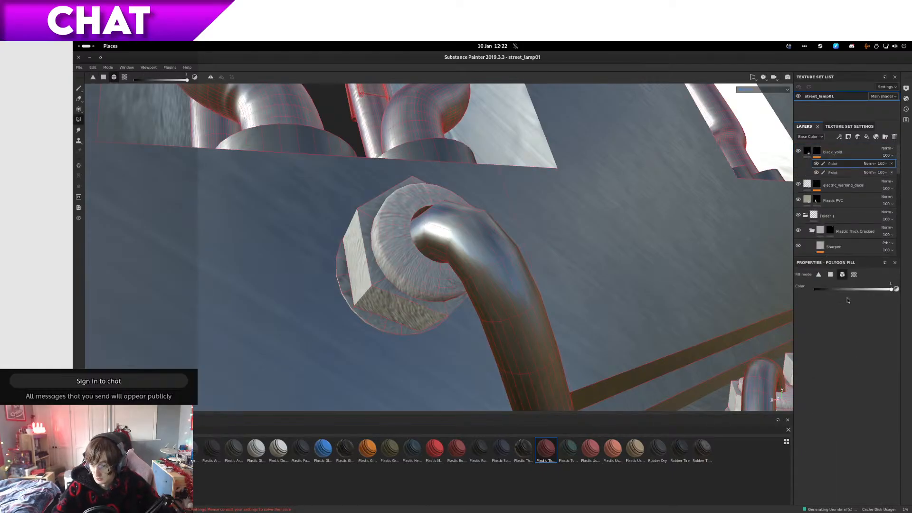
{"action": "left_click", "coordinate": [831, 275]}
{"action": "left_click_drag", "start_coordinate": [741, 266], "coordinate": [326, 312], "text": "alt"}
{"action": "left_click_drag", "start_coordinate": [378, 262], "coordinate": [308, 380], "text": "alt"}
{"action": "left_click", "coordinate": [348, 339]}
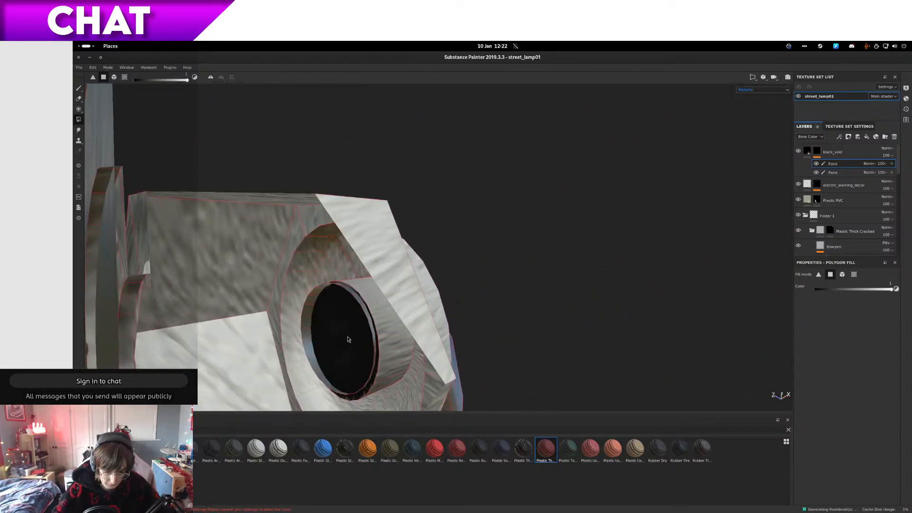
{"action": "left_click_drag", "start_coordinate": [354, 337], "coordinate": [190, 393], "text": "alt"}
Step: Add a fill to the black_void mask using the Gradient Linear 1 resource and set its UV Wrap to None
{"action": "right_click", "coordinate": [817, 148]}
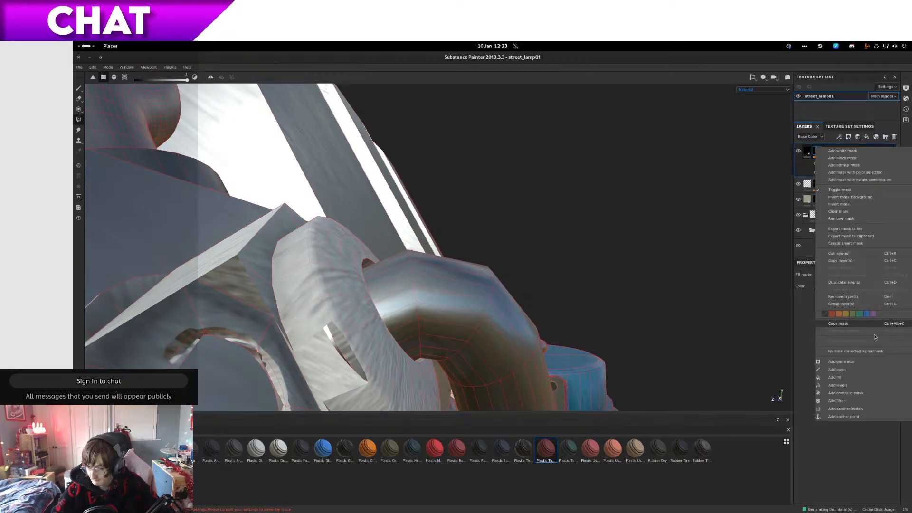
{"action": "left_click", "coordinate": [853, 379]}
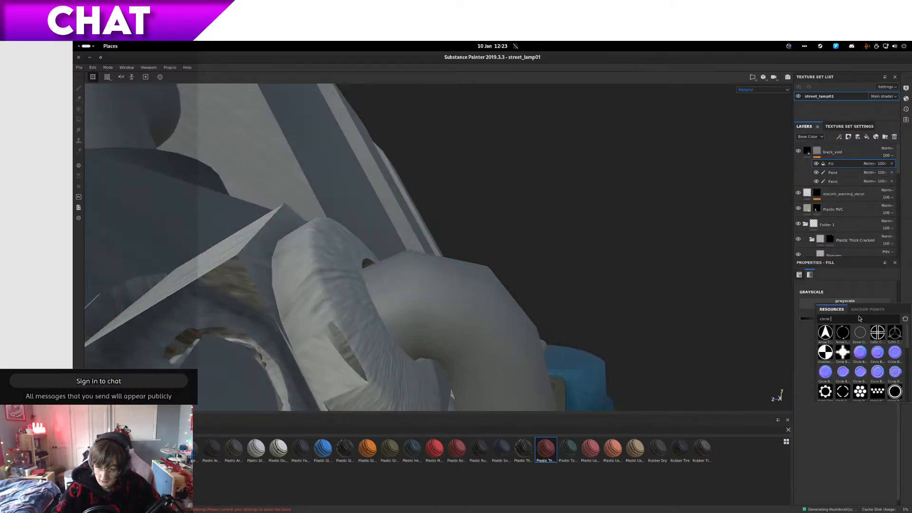
{"action": "key", "text": "ctrl+a"}
{"action": "type", "text": "grad"}
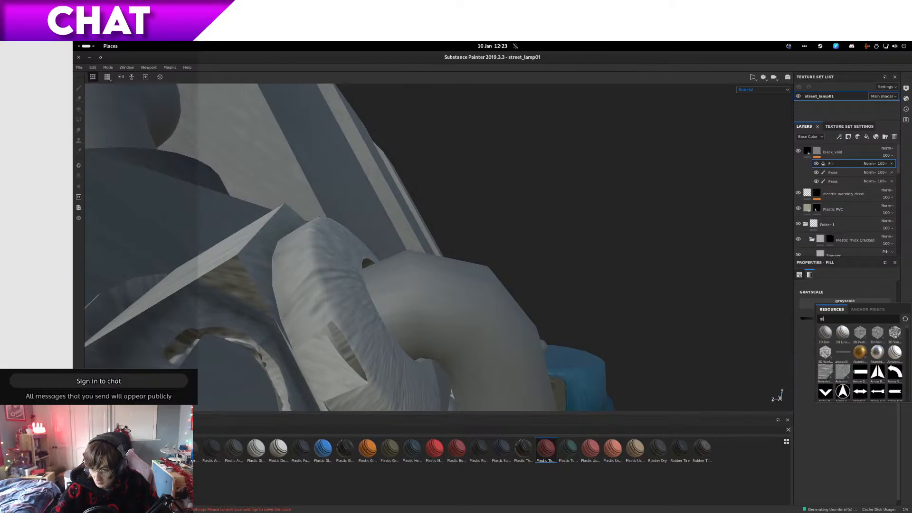
{"action": "type", "text": "ient"}
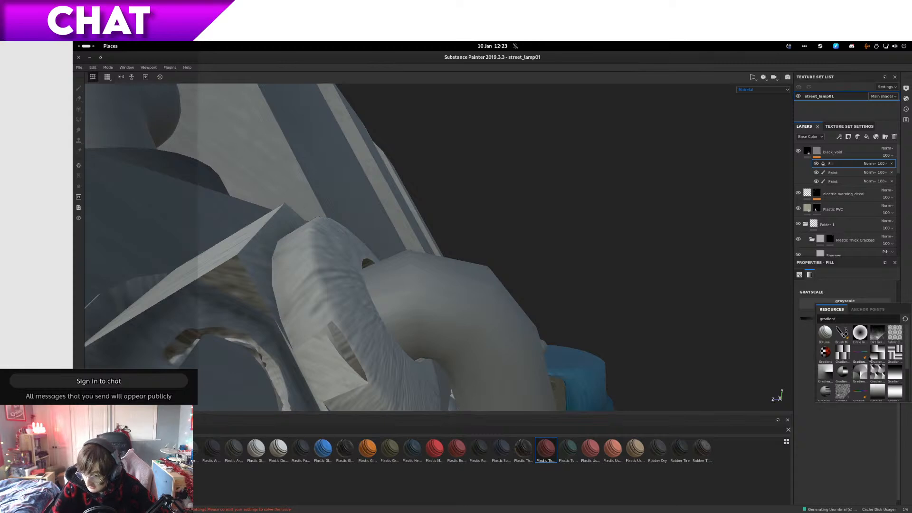
{"action": "mouse_move", "coordinate": [869, 360]}
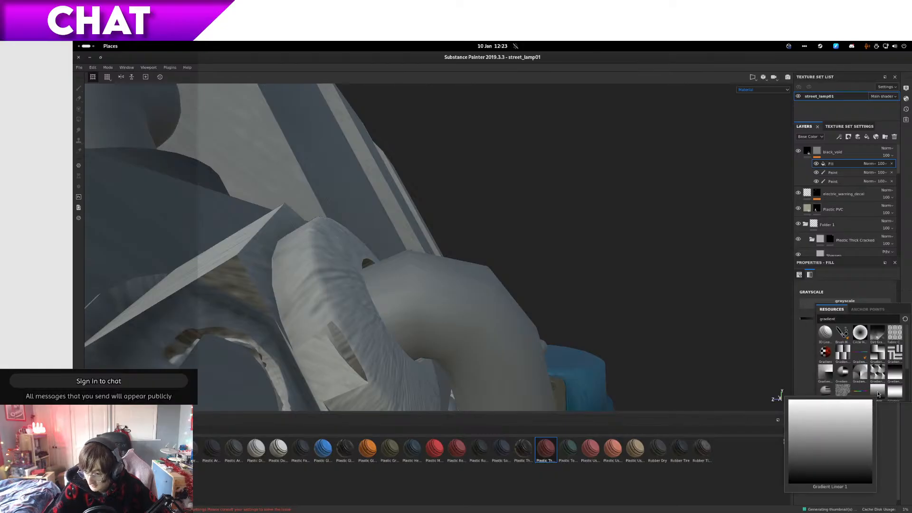
{"action": "left_click", "coordinate": [879, 395]}
{"action": "left_click_drag", "start_coordinate": [585, 387], "coordinate": [662, 309], "text": "alt"}
{"action": "scroll", "coordinate": [902, 320], "scroll_direction": "up", "scroll_amount": 3}
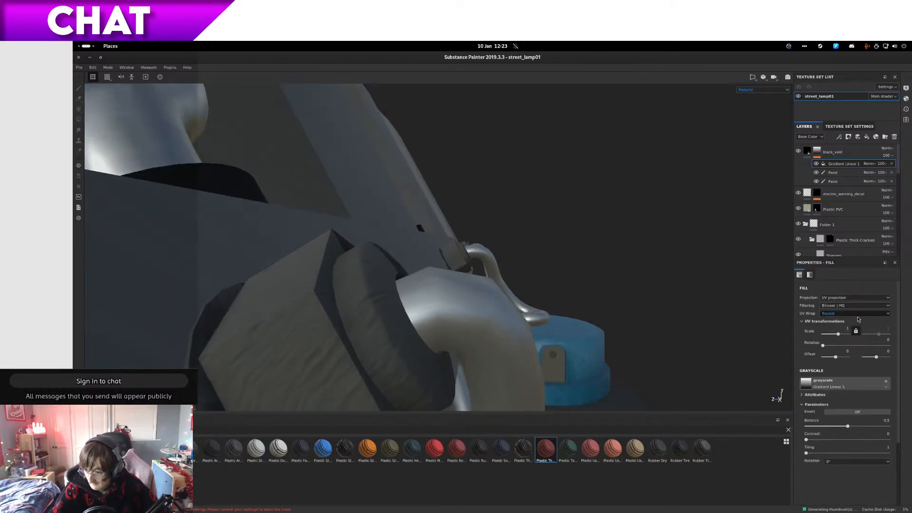
{"action": "left_click", "coordinate": [857, 314]}
{"action": "left_click", "coordinate": [854, 319]}
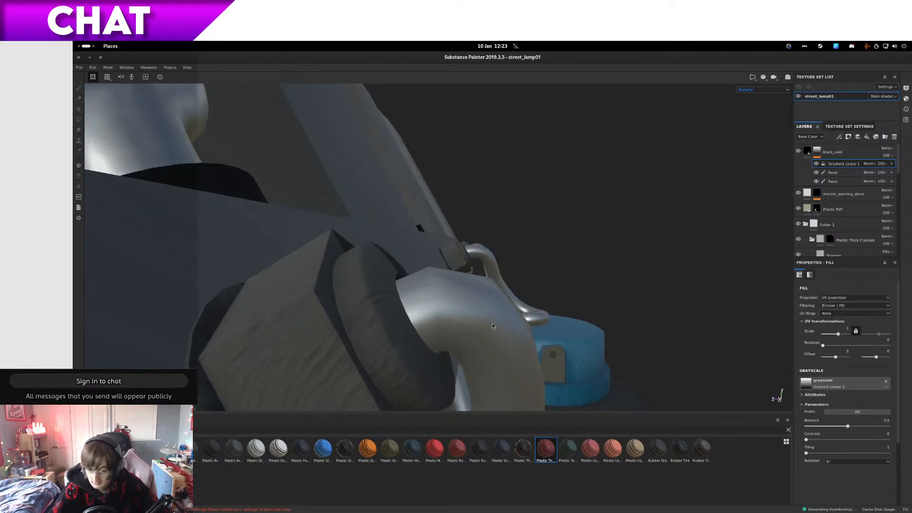
Step: Show the UV layout beside the 3D model and shrink the Gradient Linear 1 projection to a scale of about 1.87 by 21.4
{"action": "key", "text": "F1"}
{"action": "right_click_drag", "start_coordinate": [323, 321], "coordinate": [284, 369], "text": "alt"}
{"action": "middle_click_drag", "start_coordinate": [284, 369], "coordinate": [295, 258], "text": "alt"}
{"action": "left_click_drag", "start_coordinate": [270, 342], "coordinate": [266, 130]}
{"action": "right_click_drag", "start_coordinate": [294, 138], "coordinate": [354, 119], "text": "alt"}
{"action": "middle_click_drag", "start_coordinate": [353, 119], "coordinate": [293, 202], "text": "alt"}
{"action": "scroll", "coordinate": [400, 174], "scroll_direction": "up", "scroll_amount": 3}
{"action": "scroll", "coordinate": [295, 223], "scroll_direction": "up", "scroll_amount": 6}
{"action": "scroll", "coordinate": [284, 222], "scroll_direction": "down", "scroll_amount": 5}
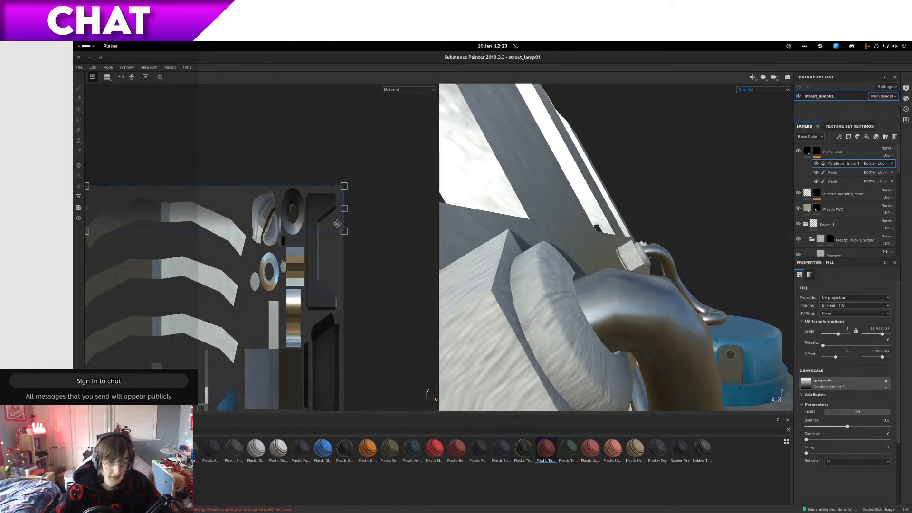
{"action": "left_click_drag", "start_coordinate": [342, 230], "coordinate": [98, 197]}
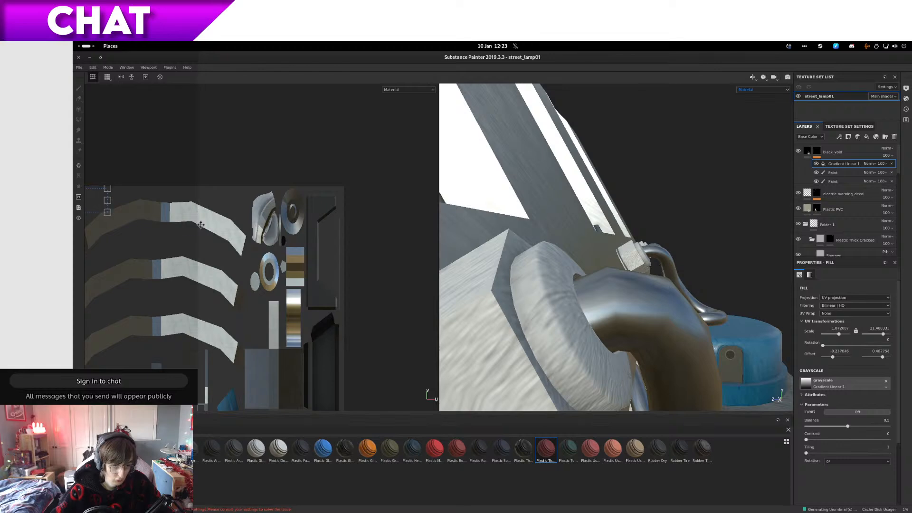
Step: Rotate the gradient to 270 degrees and move it over the narrow strip UV island beside the nut's shell
{"action": "scroll", "coordinate": [300, 228], "scroll_direction": "down", "scroll_amount": 2}
{"action": "scroll", "coordinate": [300, 229], "scroll_direction": "up", "scroll_amount": 4}
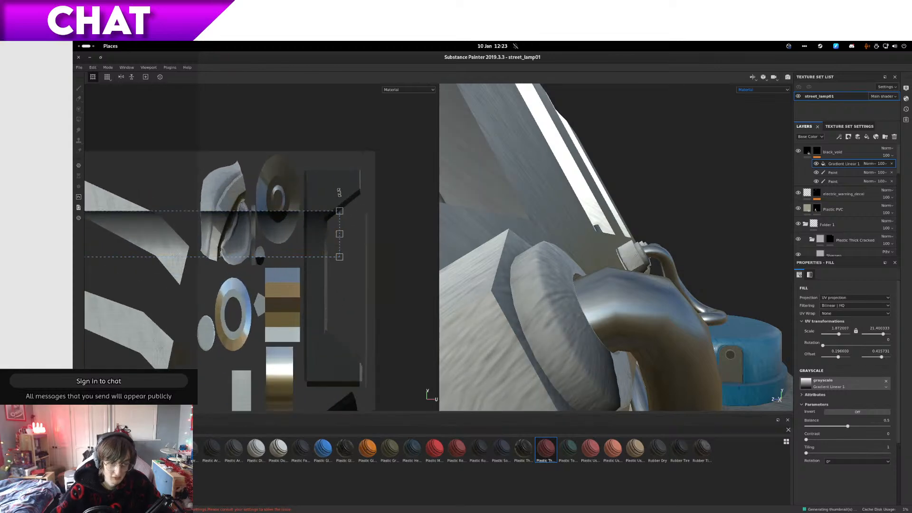
{"action": "left_click_drag", "start_coordinate": [369, 251], "coordinate": [95, 123]}
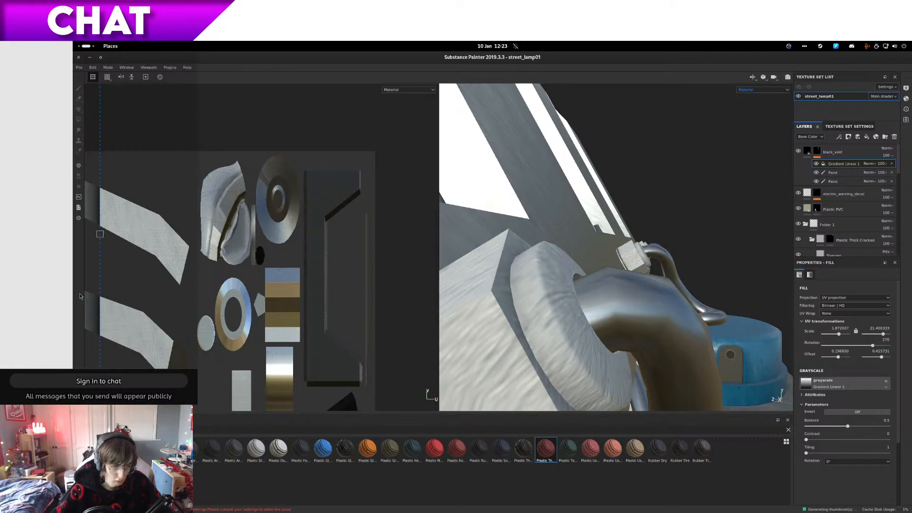
{"action": "left_click_drag", "start_coordinate": [96, 294], "coordinate": [249, 296]}
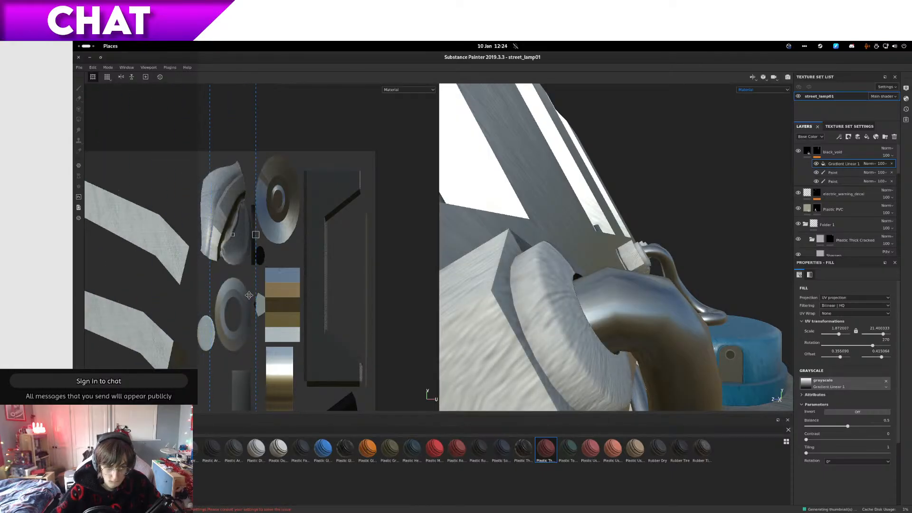
{"action": "scroll", "coordinate": [209, 234], "scroll_direction": "up", "scroll_amount": 1}
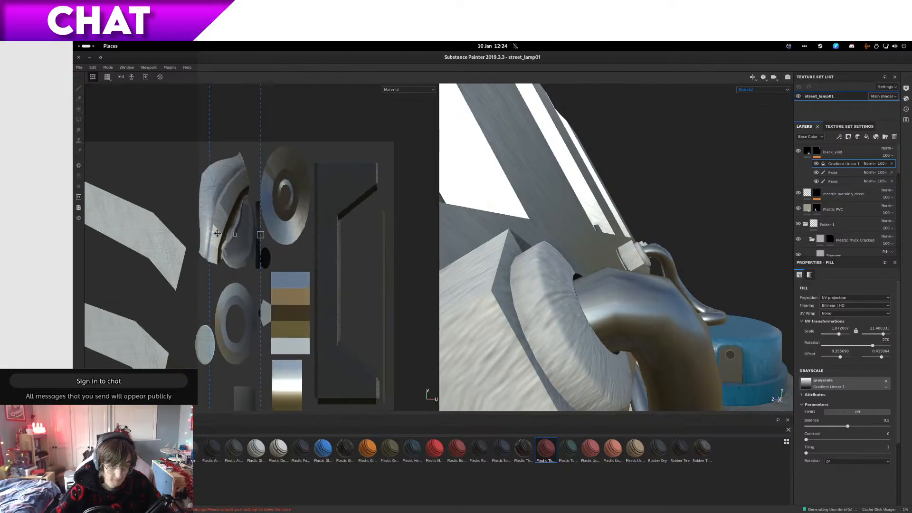
Step: Narrow the gradient to a scale of 128 across and shorten its length to about 3.12 along the strip island
{"action": "left_click_drag", "start_coordinate": [209, 234], "coordinate": [256, 240]}
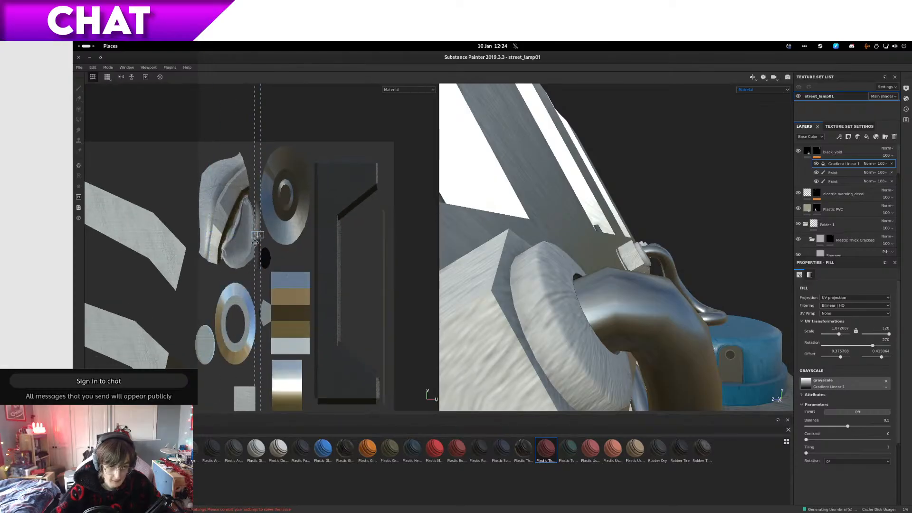
{"action": "scroll", "coordinate": [256, 237], "scroll_direction": "down", "scroll_amount": 5}
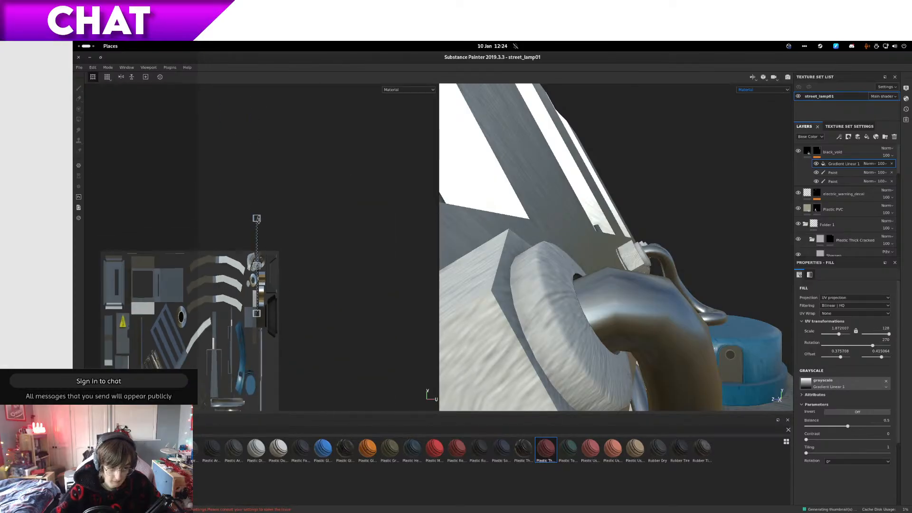
{"action": "scroll", "coordinate": [257, 218], "scroll_direction": "up", "scroll_amount": 3}
{"action": "left_click_drag", "start_coordinate": [257, 218], "coordinate": [271, 297]}
{"action": "scroll", "coordinate": [278, 312], "scroll_direction": "down", "scroll_amount": 2}
{"action": "middle_click_drag", "start_coordinate": [314, 338], "coordinate": [316, 328], "text": "alt"}
{"action": "mouse_move", "coordinate": [267, 339]}
{"action": "left_mouse_down"}
{"action": "mouse_move", "coordinate": [269, 319]}
{"action": "mouse_move", "coordinate": [305, 335]}
{"action": "mouse_move", "coordinate": [270, 332]}
{"action": "left_mouse_up"}
{"action": "scroll", "coordinate": [270, 347], "scroll_direction": "down", "scroll_amount": 1}
{"action": "key", "text": "ctrl+z"}
{"action": "scroll", "coordinate": [273, 351], "scroll_direction": "up", "scroll_amount": 10}
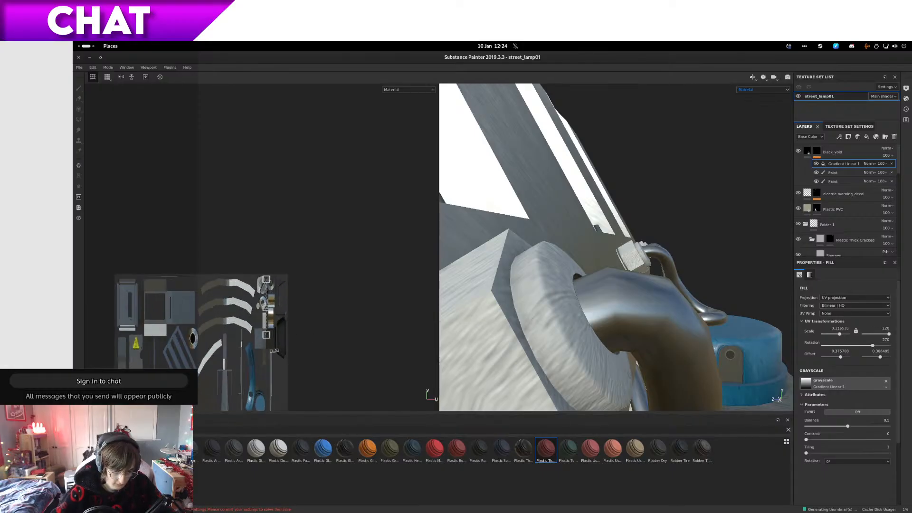
Step: Shorten the gradient further to a length scale of about 11.52, ending near the lower end of the strip island
{"action": "left_click_drag", "start_coordinate": [236, 335], "coordinate": [268, 194]}
{"action": "key", "text": "ctrl+z"}
{"action": "middle_click_drag", "start_coordinate": [275, 180], "coordinate": [310, 313], "text": "alt"}
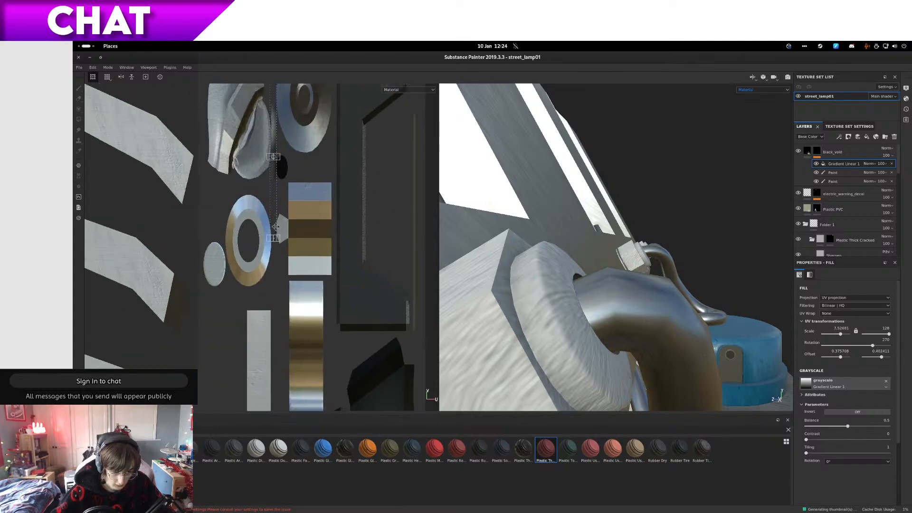
{"action": "scroll", "coordinate": [278, 241], "scroll_direction": "up", "scroll_amount": 3}
{"action": "left_click_drag", "start_coordinate": [276, 284], "coordinate": [275, 181]}
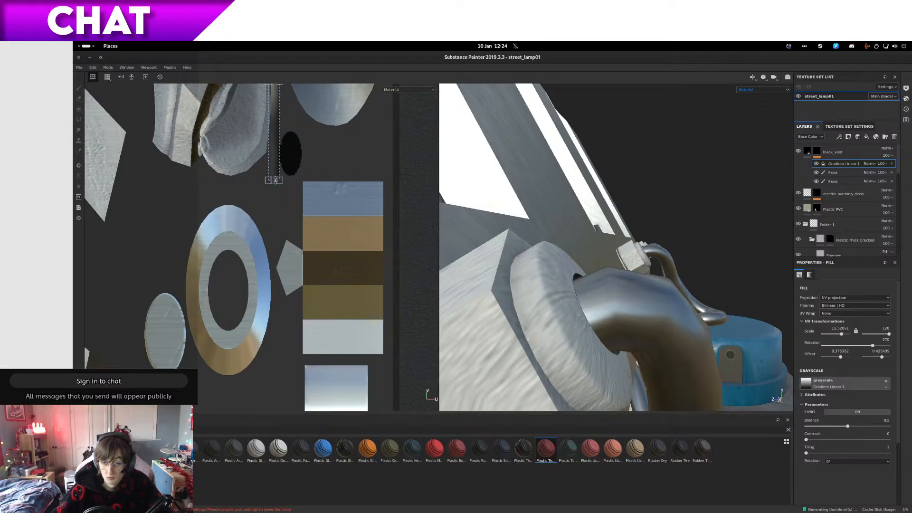
Step: Set the gradient fill's rotation to 90 degrees
{"action": "left_click_drag", "start_coordinate": [552, 242], "coordinate": [552, 255], "text": "alt"}
{"action": "left_click_drag", "start_coordinate": [520, 287], "coordinate": [568, 327], "text": "alt"}
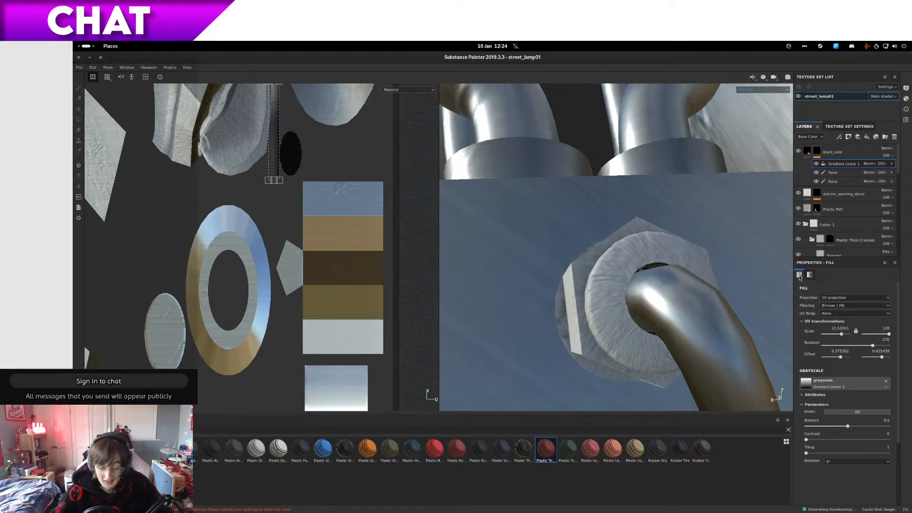
{"action": "left_click", "coordinate": [887, 339]}
{"action": "type", "text": "90"}
{"action": "key", "text": "Return"}
{"action": "left_click_drag", "start_coordinate": [356, 149], "coordinate": [358, 144], "text": "alt"}
{"action": "key", "text": "f"}
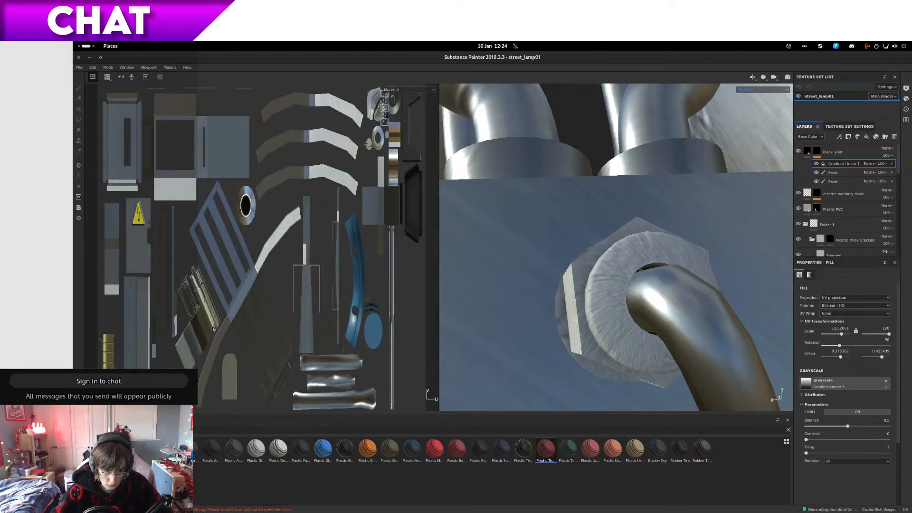
Step: Tilt the gradient to about 89.35 degrees and fit its sides to the strip island's edges
{"action": "scroll", "coordinate": [369, 143], "scroll_direction": "up", "scroll_amount": 6}
{"action": "middle_click_drag", "start_coordinate": [378, 134], "coordinate": [236, 276], "text": "alt"}
{"action": "middle_click_drag", "start_coordinate": [301, 100], "coordinate": [292, 257], "text": "alt"}
{"action": "scroll", "coordinate": [286, 248], "scroll_direction": "up", "scroll_amount": 3}
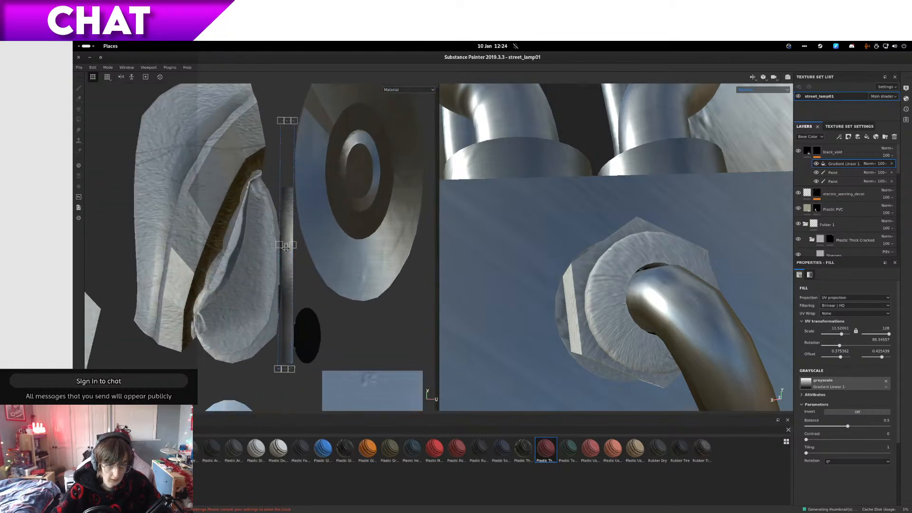
{"action": "scroll", "coordinate": [286, 248], "scroll_direction": "up", "scroll_amount": 3}
{"action": "left_click_drag", "start_coordinate": [273, 242], "coordinate": [280, 242]}
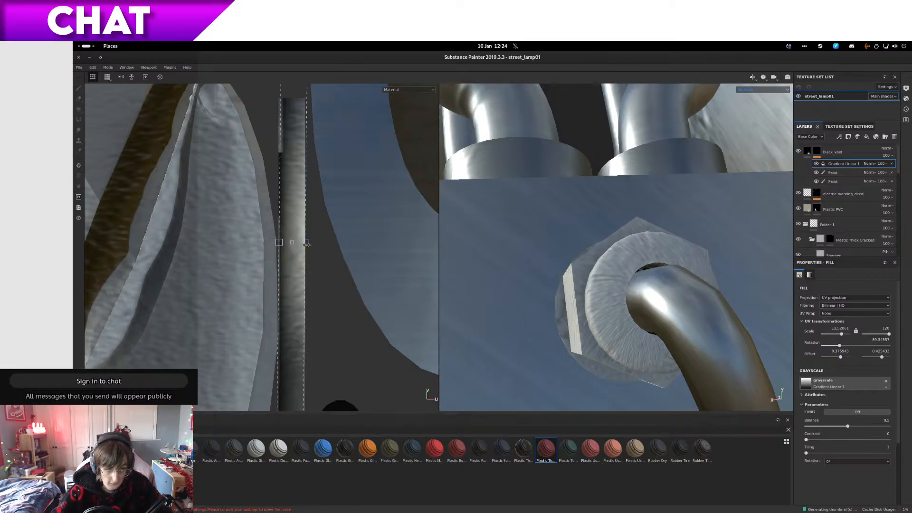
{"action": "mouse_move", "coordinate": [299, 246]}
{"action": "left_mouse_down"}
{"action": "mouse_move", "coordinate": [309, 249]}
{"action": "mouse_move", "coordinate": [301, 249]}
{"action": "left_mouse_up"}
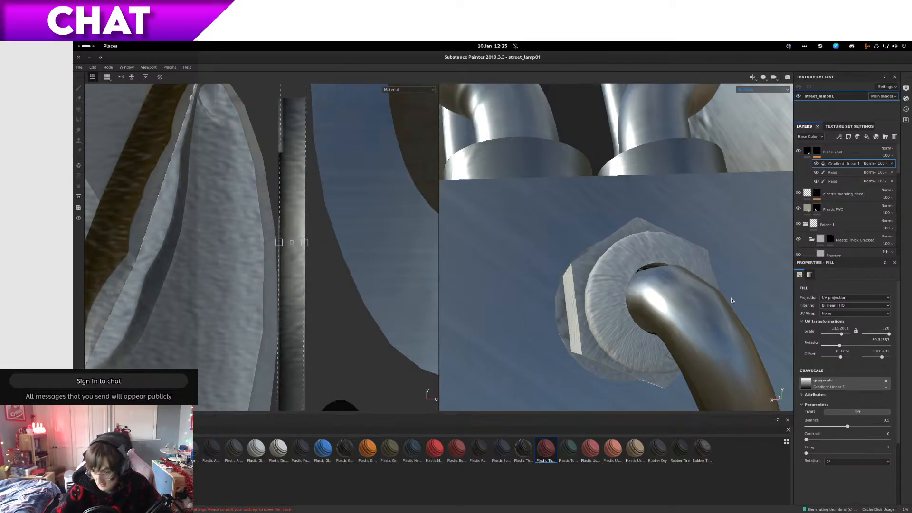
Step: Set the gradient's Balance to 0.59 and widen its projection past the outer edge of the strip island
{"action": "left_click_drag", "start_coordinate": [848, 426], "coordinate": [806, 442]}
{"action": "left_click_drag", "start_coordinate": [660, 268], "coordinate": [334, 258], "text": "alt"}
{"action": "scroll", "coordinate": [336, 261], "scroll_direction": "down", "scroll_amount": 4}
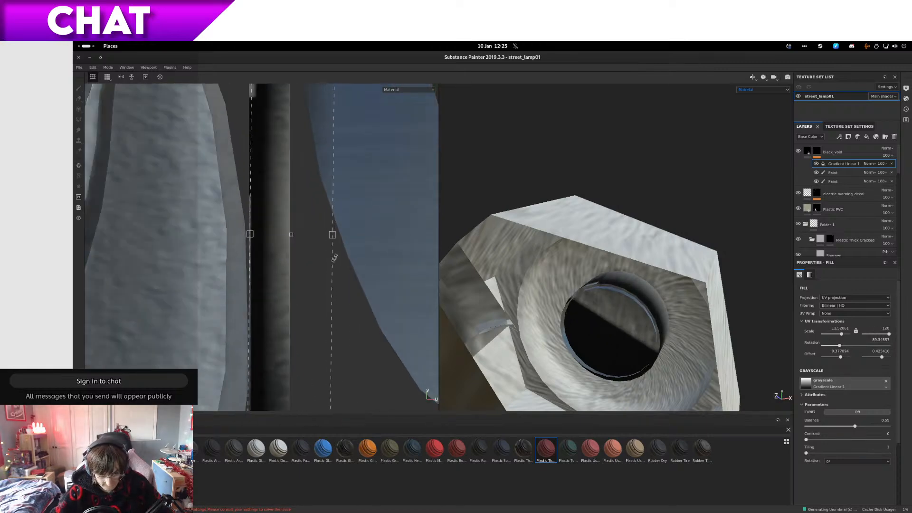
Step: Try the Multiply, Difference and Overlay blending modes on the gradient fill, and restore Normal
{"action": "left_click", "coordinate": [870, 164]}
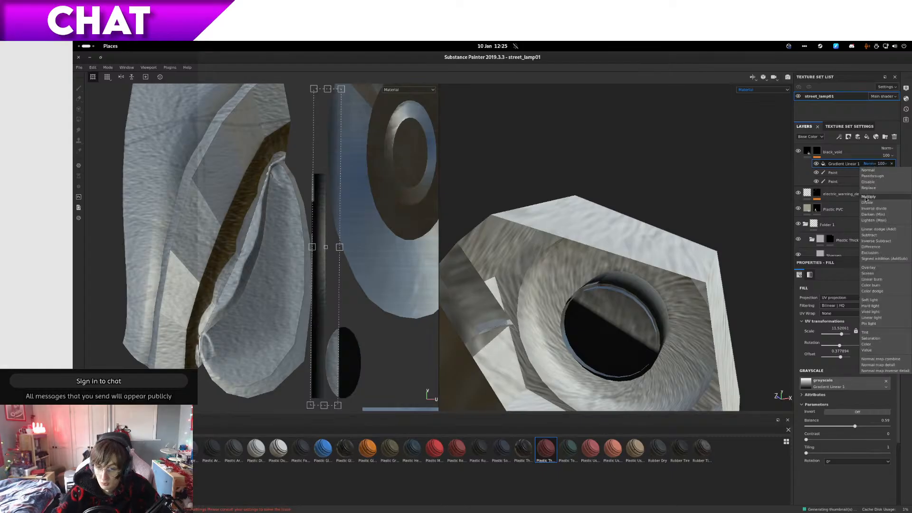
{"action": "left_click", "coordinate": [866, 197]}
{"action": "left_click", "coordinate": [877, 172]}
{"action": "key", "text": "Escape"}
{"action": "left_click", "coordinate": [872, 164]}
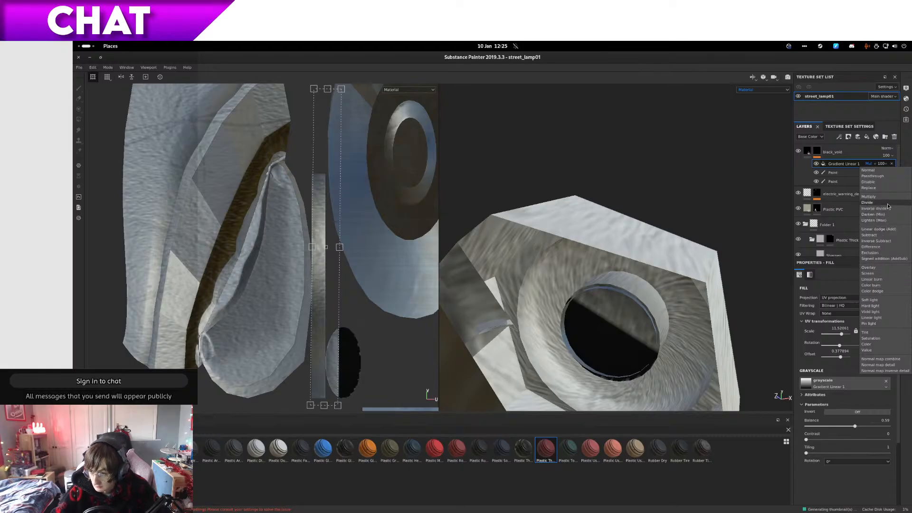
{"action": "left_click", "coordinate": [893, 247]}
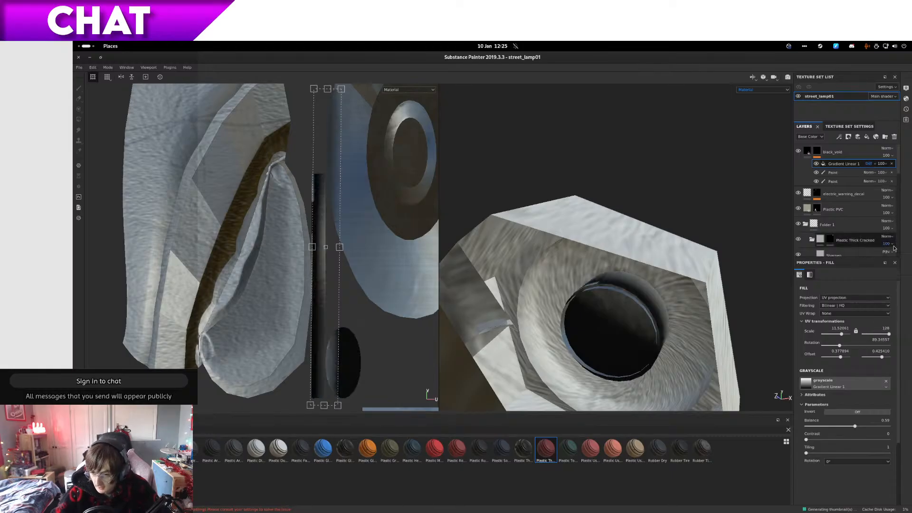
{"action": "left_click", "coordinate": [870, 164]}
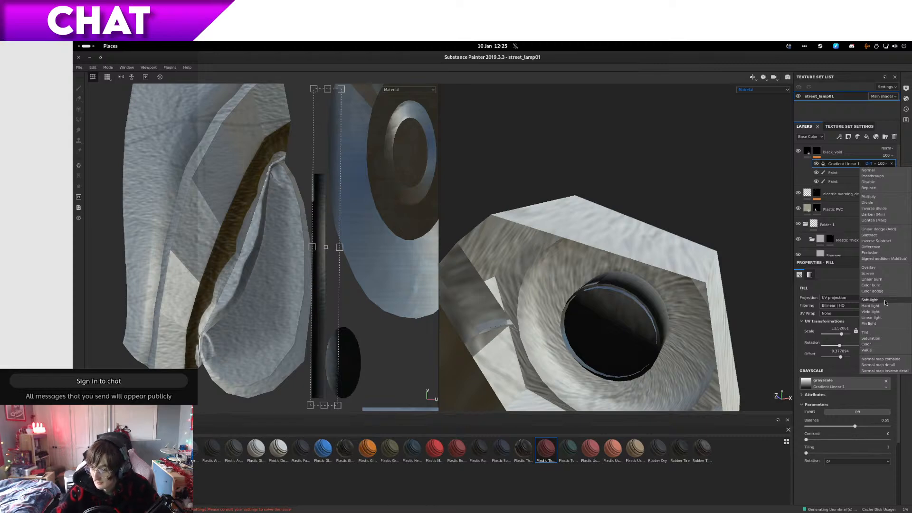
{"action": "left_click", "coordinate": [885, 268]}
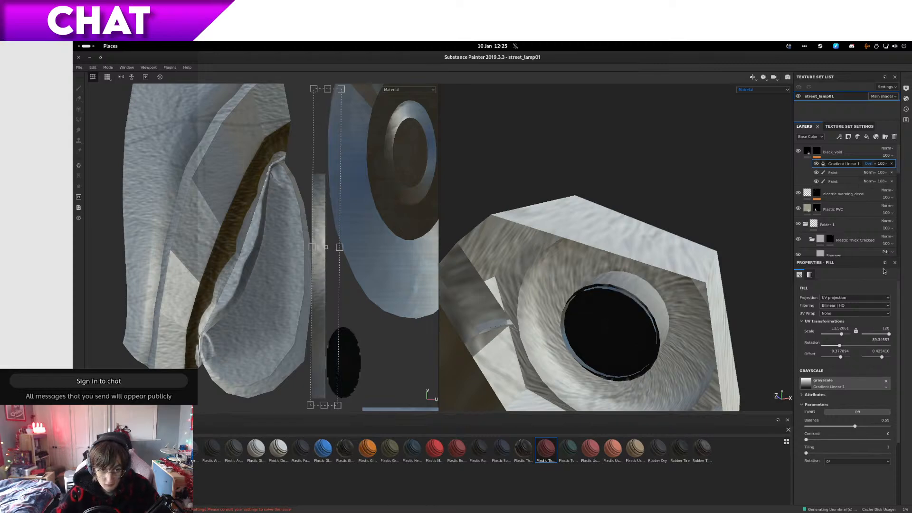
{"action": "left_click", "coordinate": [869, 164]}
{"action": "left_click", "coordinate": [868, 171]}
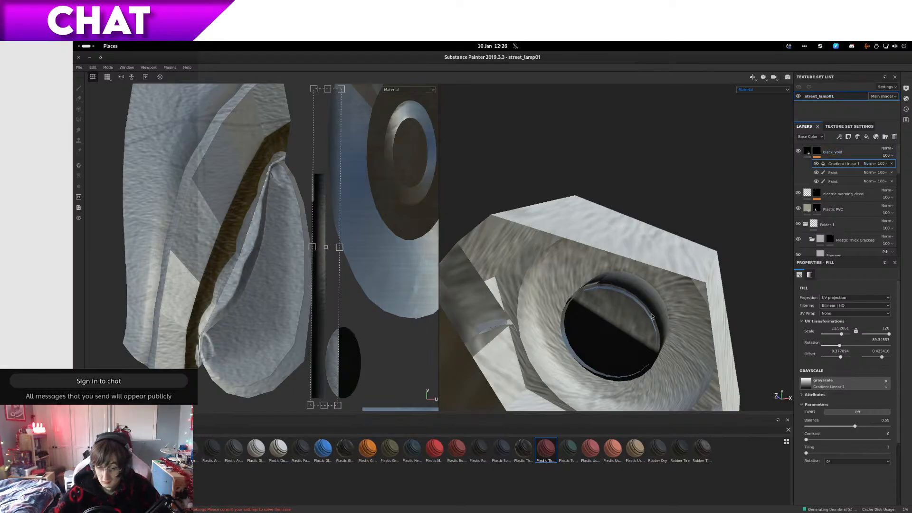
Step: Narrow the gradient to about half the strip island's width, clear of the round opening's island, and inspect the nut's inner rim
{"action": "left_click_drag", "start_coordinate": [617, 332], "coordinate": [724, 264], "text": "alt"}
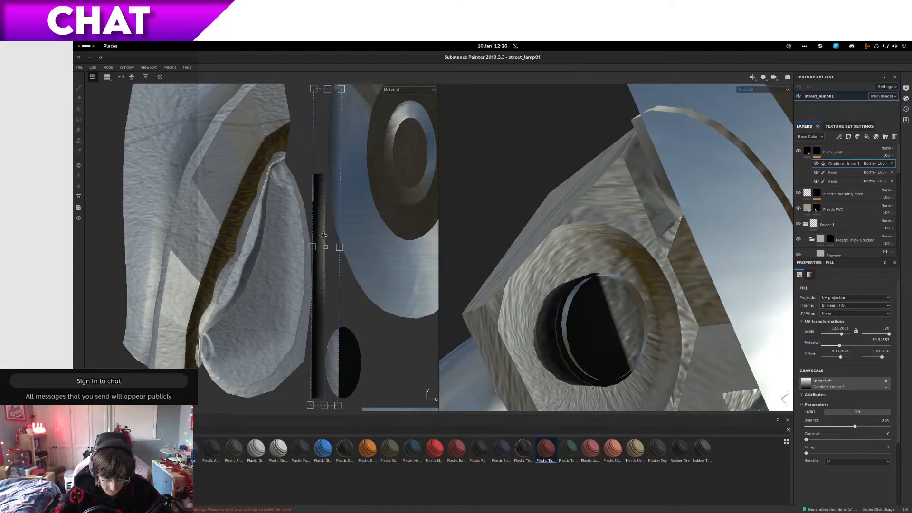
{"action": "left_click_drag", "start_coordinate": [324, 236], "coordinate": [323, 235]}
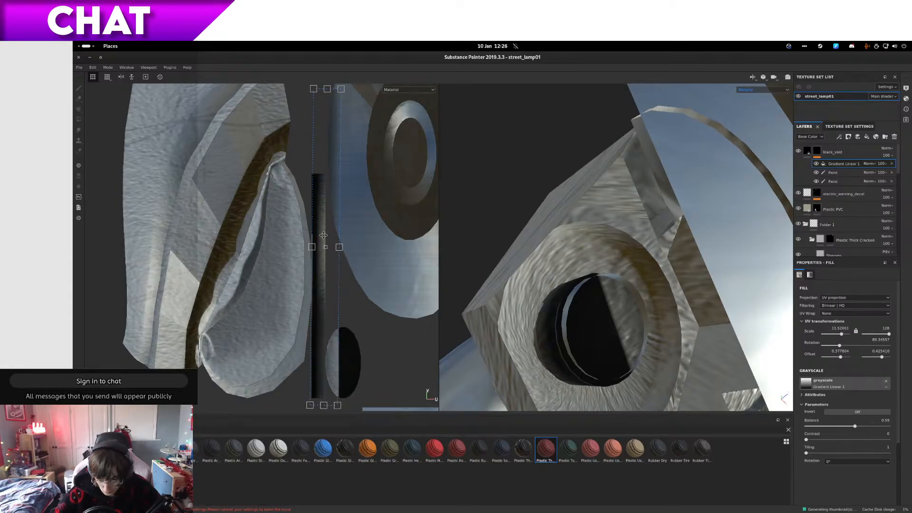
{"action": "left_click_drag", "start_coordinate": [514, 238], "coordinate": [621, 264], "text": "alt"}
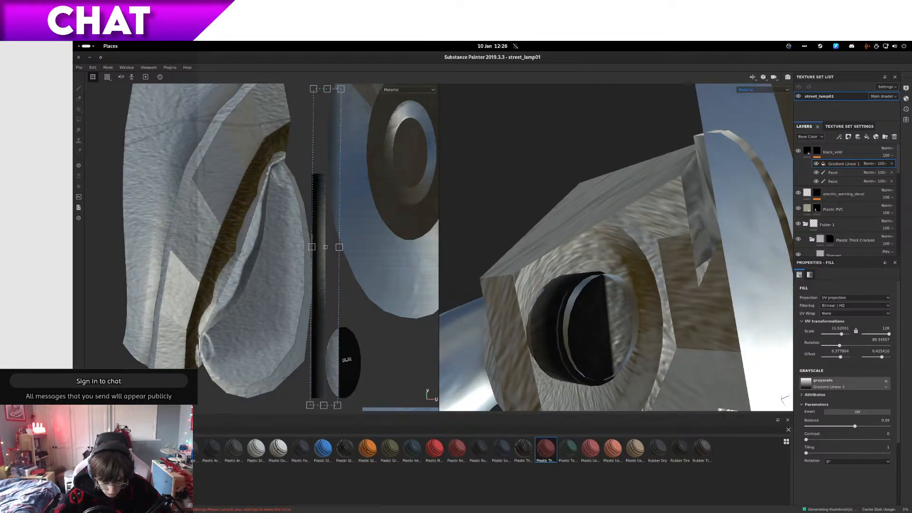
{"action": "left_click_drag", "start_coordinate": [577, 266], "coordinate": [620, 271], "text": "alt"}
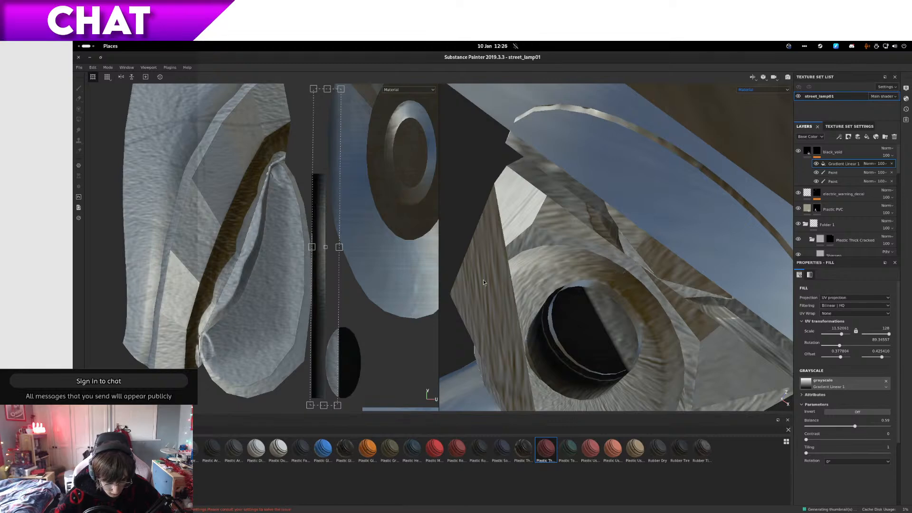
{"action": "mouse_move", "coordinate": [396, 274]}
{"action": "left_mouse_down"}
{"action": "mouse_move", "coordinate": [377, 236]}
{"action": "mouse_move", "coordinate": [340, 223]}
{"action": "mouse_move", "coordinate": [356, 230]}
{"action": "mouse_move", "coordinate": [372, 273]}
{"action": "left_mouse_up"}
{"action": "left_click_drag", "start_coordinate": [339, 247], "coordinate": [317, 253]}
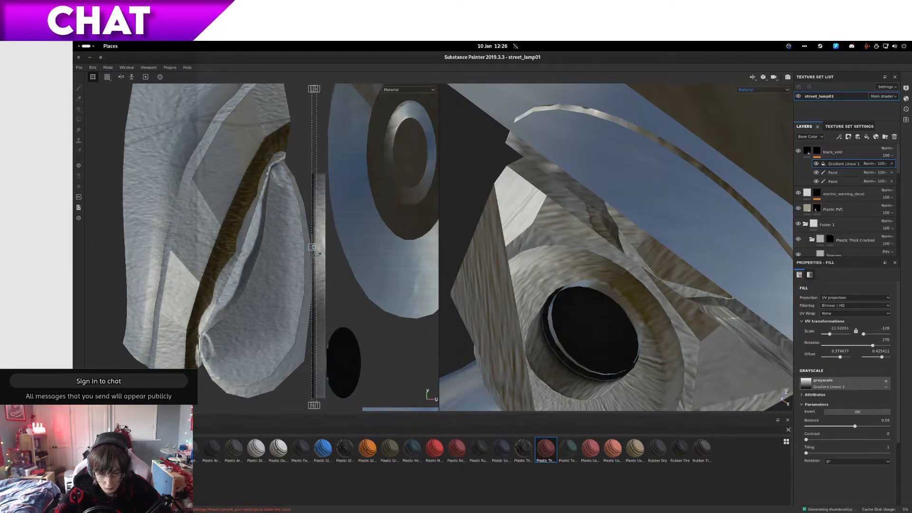
{"action": "scroll", "coordinate": [332, 245], "scroll_direction": "up", "scroll_amount": 4}
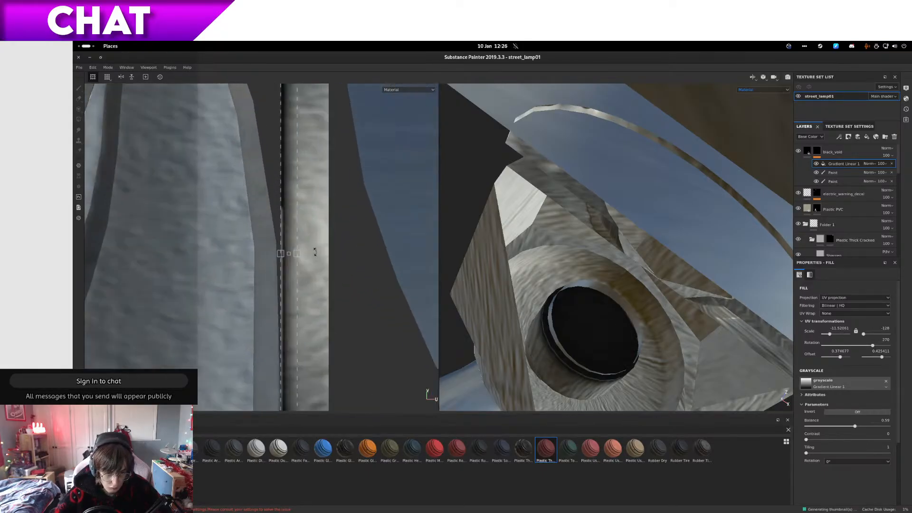
{"action": "left_click_drag", "start_coordinate": [294, 254], "coordinate": [312, 254]}
{"action": "left_click_drag", "start_coordinate": [594, 294], "coordinate": [727, 137], "text": "alt"}
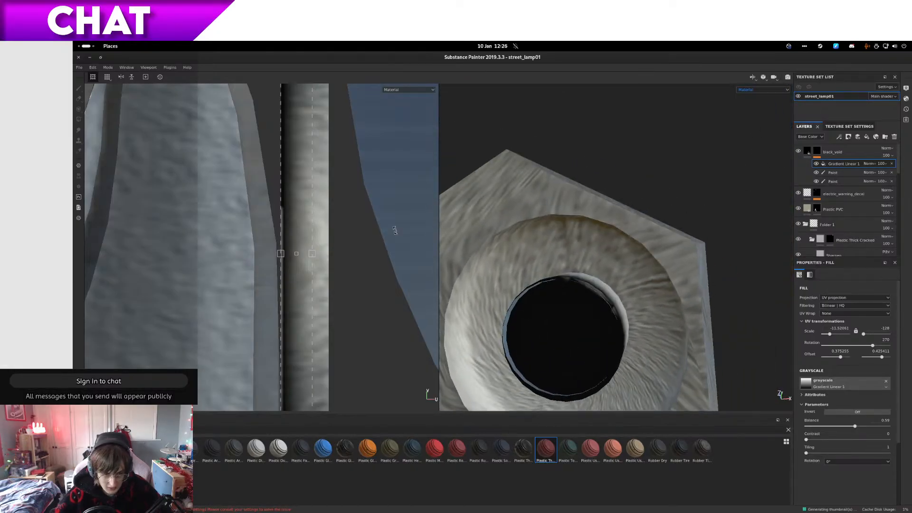
{"action": "scroll", "coordinate": [397, 233], "scroll_direction": "down", "scroll_amount": 2}
{"action": "scroll", "coordinate": [397, 233], "scroll_direction": "down", "scroll_amount": 2}
{"action": "left_click_drag", "start_coordinate": [655, 266], "coordinate": [678, 276], "text": "alt"}
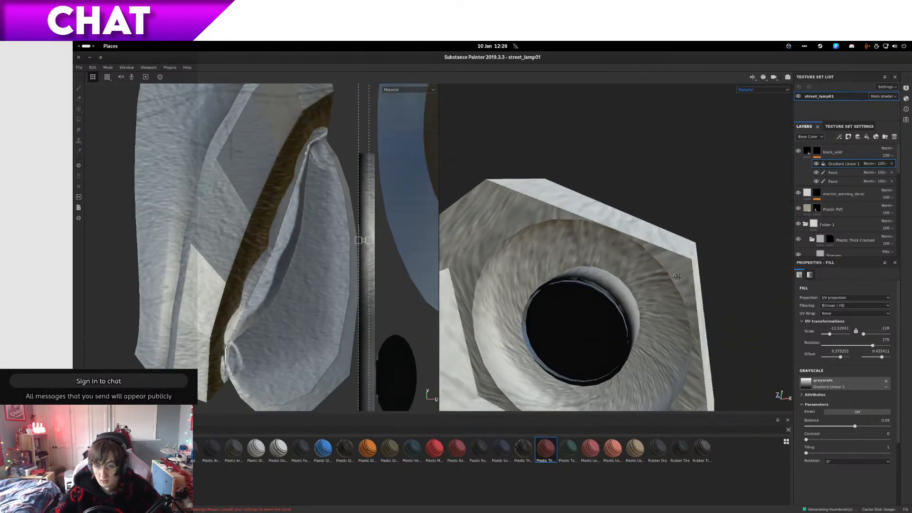
Step: Add a paint layer above black_void and reduce the brush size to 0.1
{"action": "left_click", "coordinate": [858, 137]}
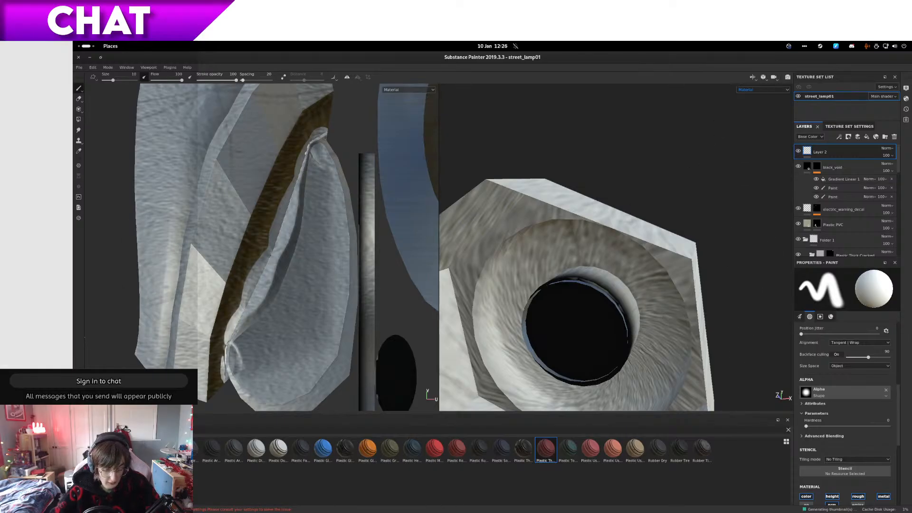
{"action": "key", "text": "p"}
{"action": "key", "text": "bracketleft"}
{"action": "key", "text": "bracketleft"}
{"action": "key", "text": "bracketleft"}
{"action": "key", "text": "bracketleft"}
{"action": "key", "text": "bracketleft"}
{"action": "key", "text": "bracketleft"}
{"action": "key", "text": "bracketleft"}
{"action": "key", "text": "bracketleft"}
{"action": "key", "text": "bracketleft"}
{"action": "key", "text": "bracketleft"}
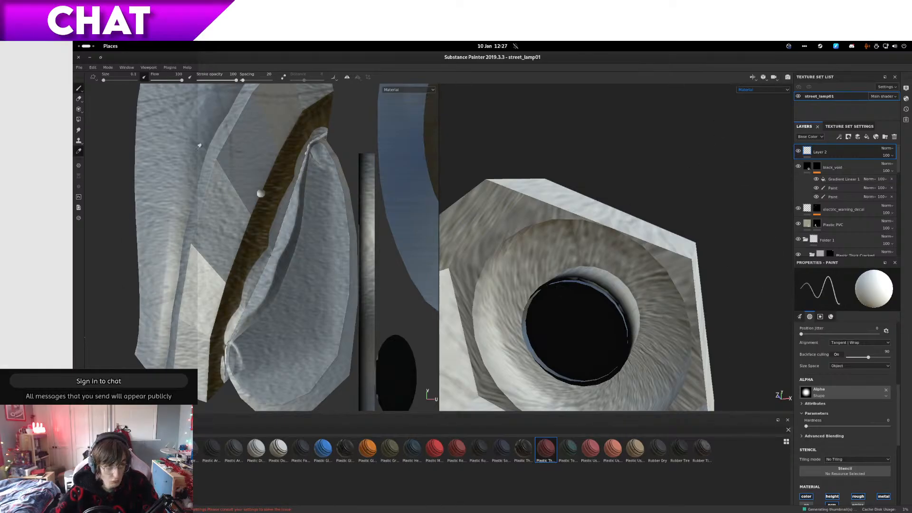
{"action": "mouse_move", "coordinate": [80, 90]}
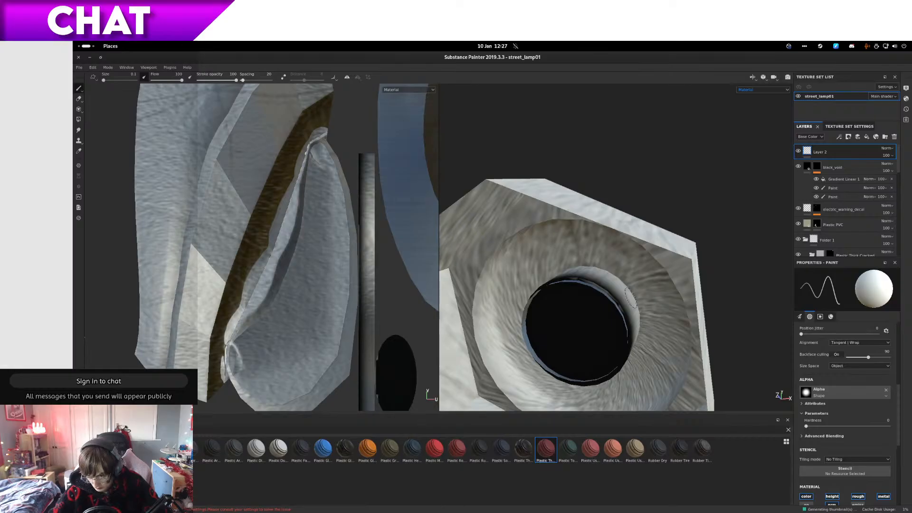
Step: Set the brush's base color to pure red and keep the new paint layer as the painting target
{"action": "scroll", "coordinate": [879, 441], "scroll_direction": "down", "scroll_amount": 3}
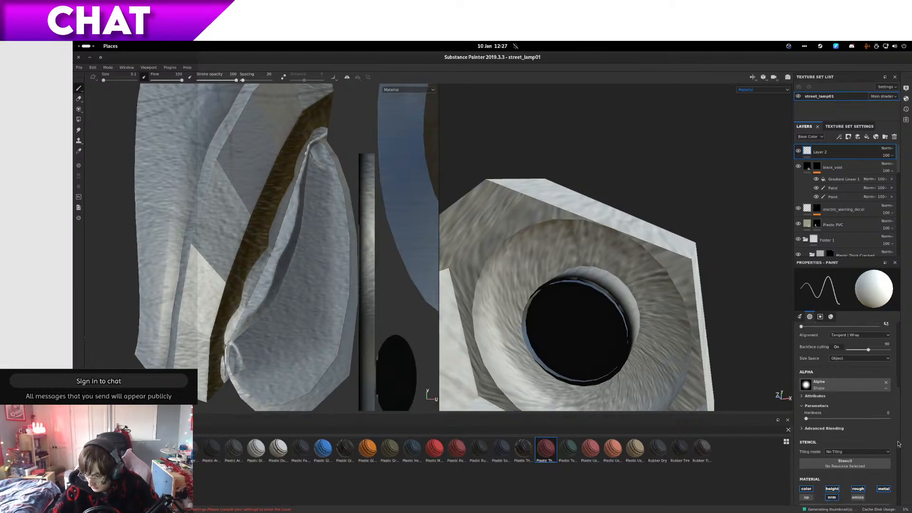
{"action": "left_click", "coordinate": [858, 446]}
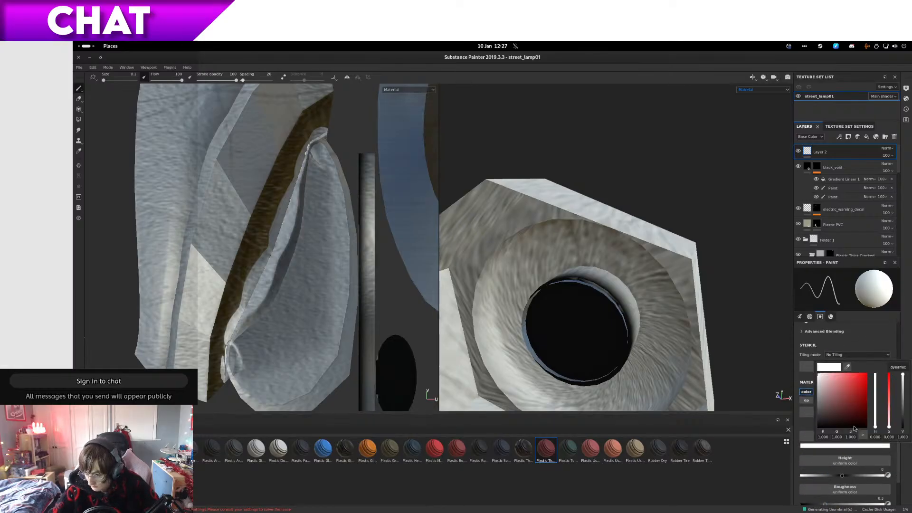
{"action": "left_click", "coordinate": [867, 375]}
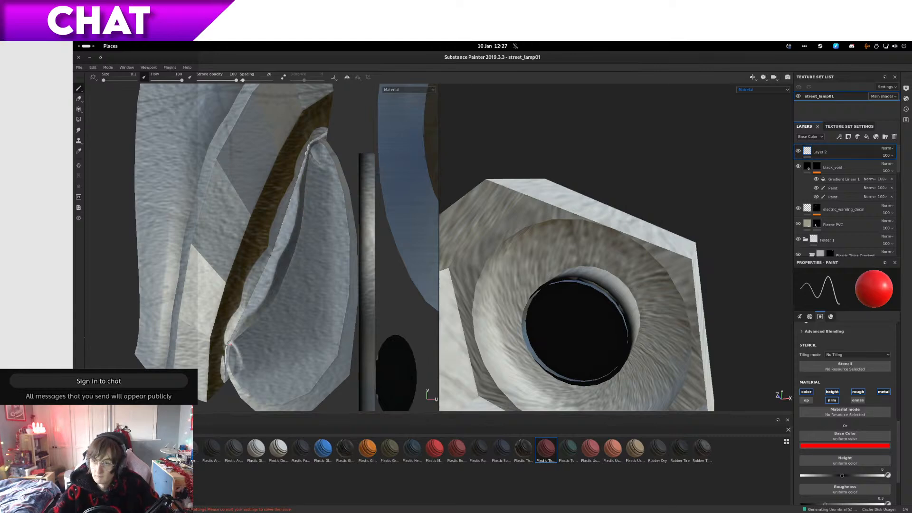
{"action": "left_click", "coordinate": [808, 166]}
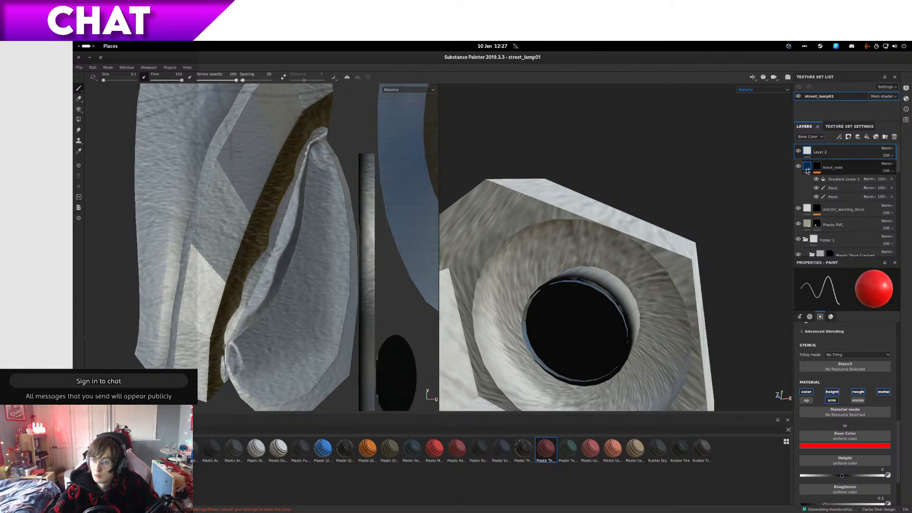
{"action": "left_click", "coordinate": [808, 151]}
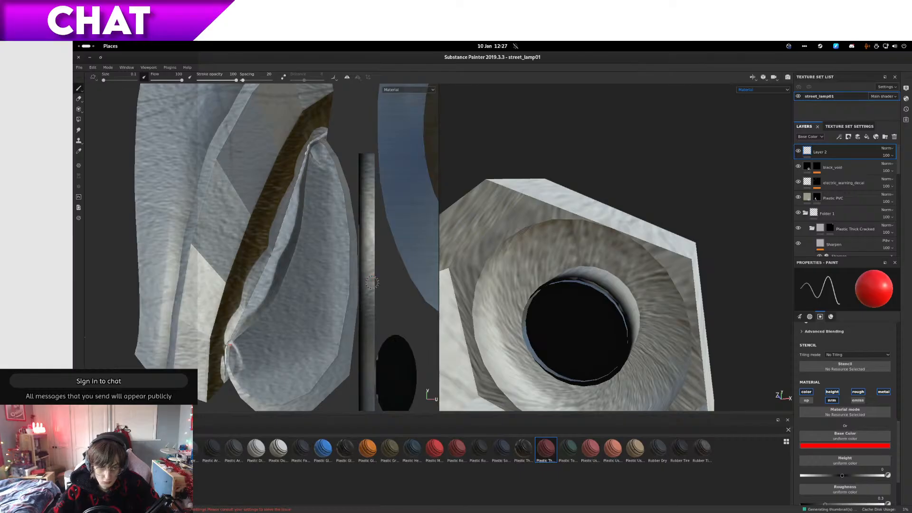
Step: Dab two red test marks on the nut opening's strip island in the UV view, check the nut, and undo both
{"action": "scroll", "coordinate": [357, 207], "scroll_direction": "up", "scroll_amount": 5}
{"action": "left_click_drag", "start_coordinate": [358, 207], "coordinate": [367, 208]}
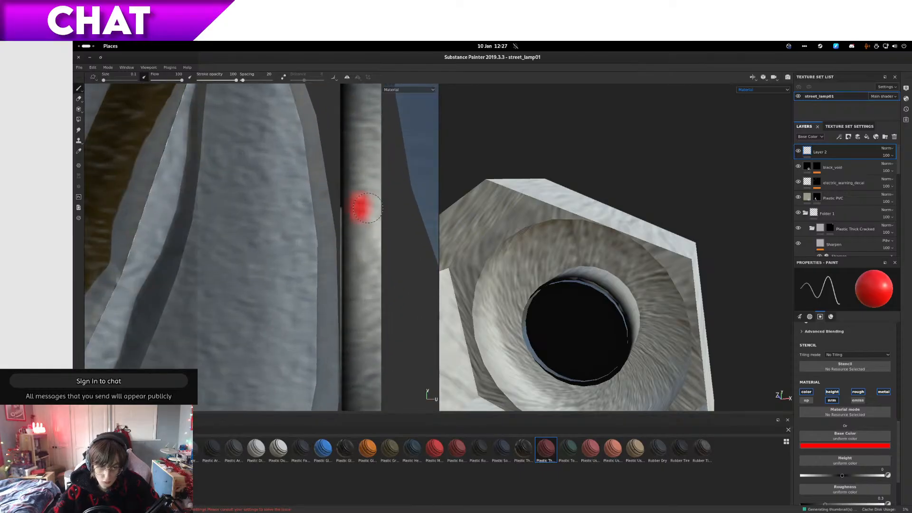
{"action": "left_click", "coordinate": [362, 285]}
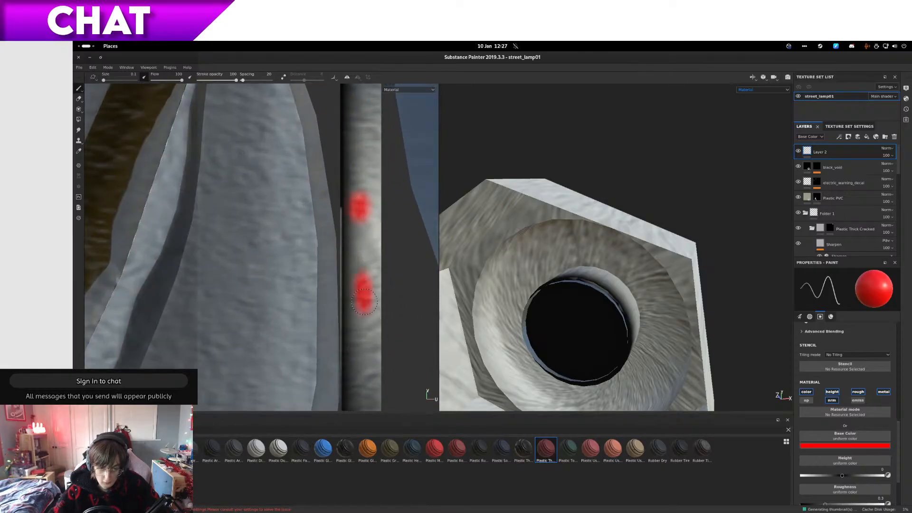
{"action": "mouse_move", "coordinate": [550, 305]}
{"action": "left_mouse_down", "text": "alt"}
{"action": "mouse_move", "coordinate": [697, 270]}
{"action": "mouse_move", "coordinate": [713, 308]}
{"action": "left_mouse_up", "text": "alt"}
{"action": "key", "text": "ctrl+z"}
{"action": "key", "text": "ctrl+z"}
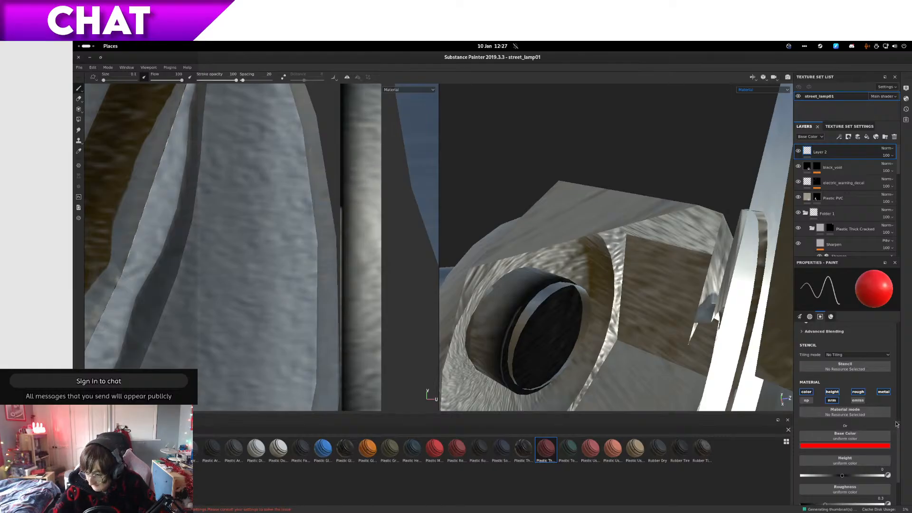
Step: Try red strokes on the upper strip island, undoing the first two and repainting a longer wavy one to trace it on the nut
{"action": "scroll", "coordinate": [896, 424], "scroll_direction": "up", "scroll_amount": 10}
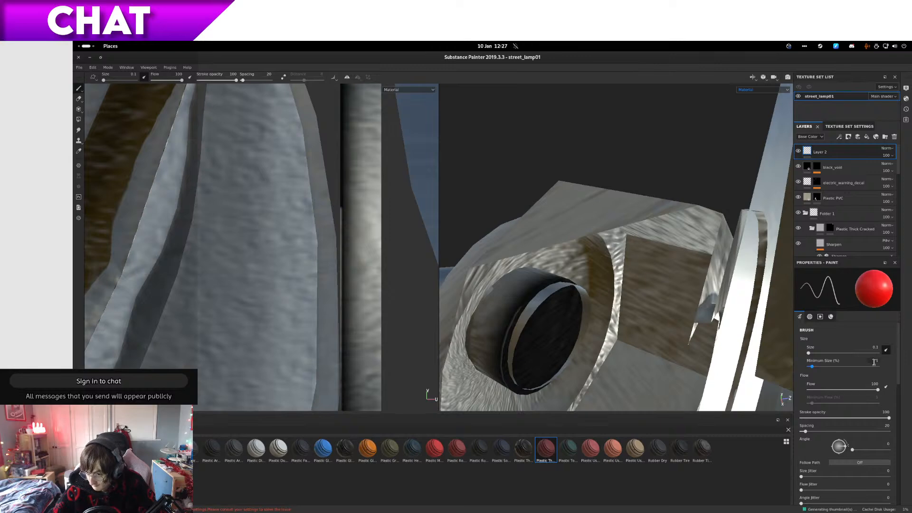
{"action": "left_click_drag", "start_coordinate": [361, 143], "coordinate": [368, 185]}
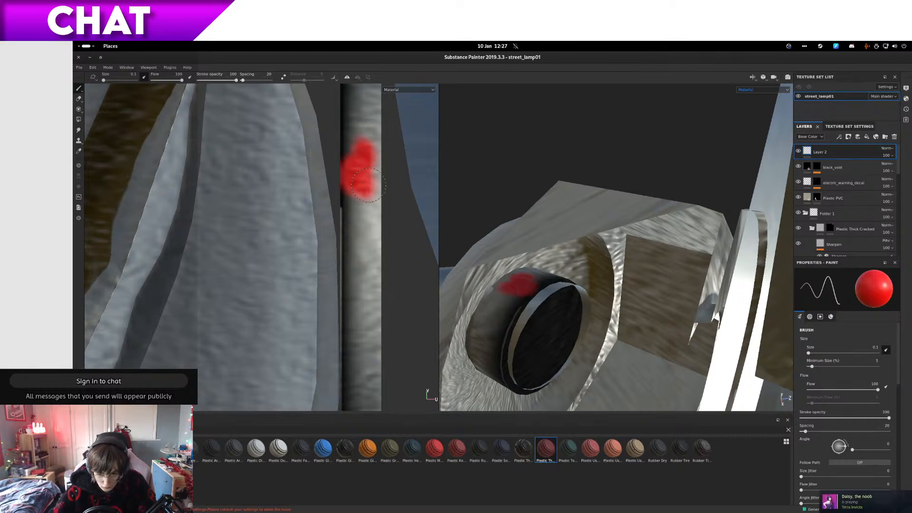
{"action": "key", "text": "ctrl+z"}
{"action": "left_click_drag", "start_coordinate": [359, 145], "coordinate": [368, 207]}
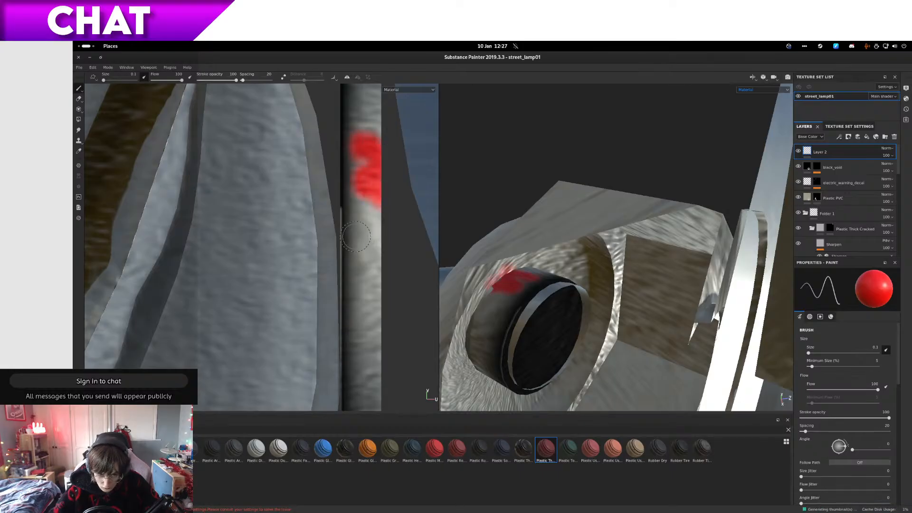
{"action": "key", "text": "ctrl+z"}
{"action": "mouse_move", "coordinate": [363, 254]}
{"action": "left_mouse_down"}
{"action": "mouse_move", "coordinate": [370, 156]}
{"action": "mouse_move", "coordinate": [356, 148]}
{"action": "left_mouse_up"}
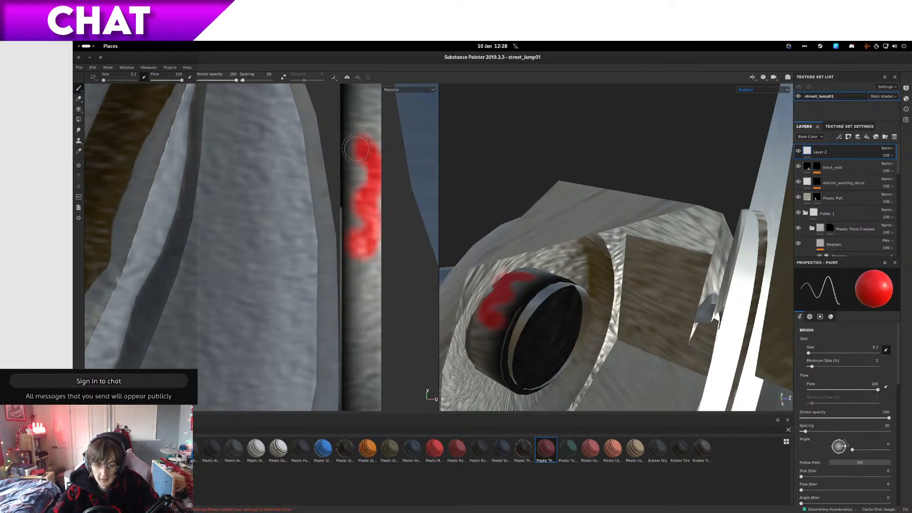
{"action": "mouse_move", "coordinate": [513, 294]}
{"action": "left_mouse_down", "text": "alt"}
{"action": "mouse_move", "coordinate": [525, 304]}
{"action": "mouse_move", "coordinate": [480, 302]}
{"action": "mouse_move", "coordinate": [475, 267]}
{"action": "mouse_move", "coordinate": [522, 361]}
{"action": "mouse_move", "coordinate": [408, 302]}
{"action": "left_mouse_up", "text": "alt"}
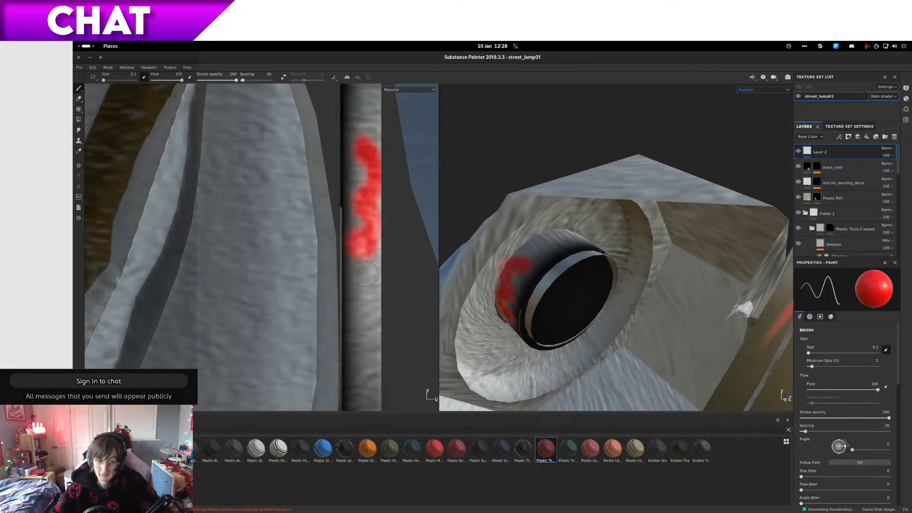
Step: Extend the red test marking down the strip island, undo it, and paint a wavy stroke along the island's inner side instead
{"action": "left_click_drag", "start_coordinate": [367, 278], "coordinate": [356, 407]}
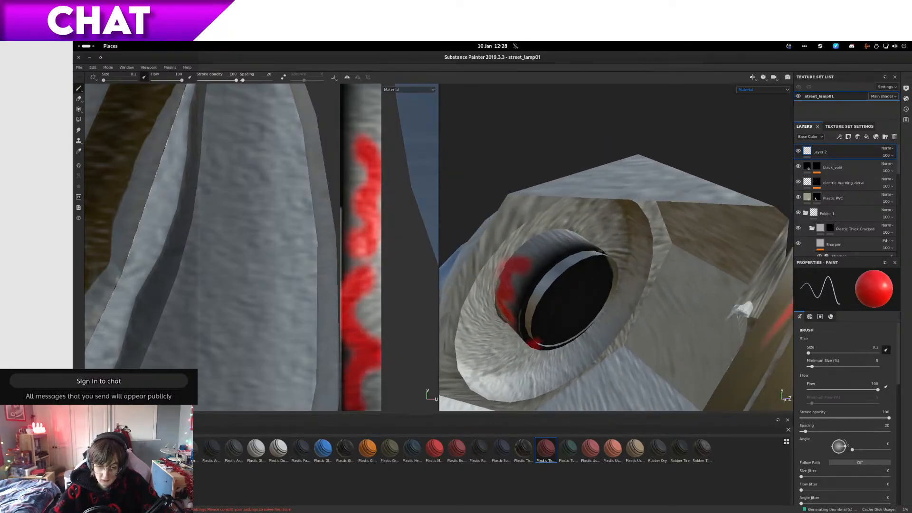
{"action": "left_click_drag", "start_coordinate": [521, 363], "coordinate": [545, 309], "text": "alt"}
{"action": "key", "text": "ctrl+z"}
{"action": "key", "text": "ctrl+z"}
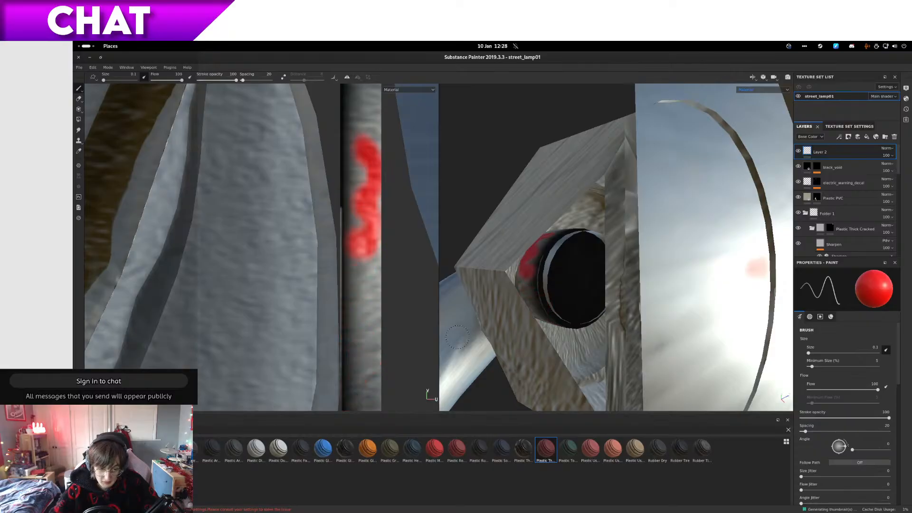
{"action": "left_click_drag", "start_coordinate": [360, 192], "coordinate": [356, 330]}
{"action": "mouse_move", "coordinate": [587, 236]}
{"action": "left_mouse_down", "text": "alt"}
{"action": "mouse_move", "coordinate": [577, 260]}
{"action": "mouse_move", "coordinate": [597, 300]}
{"action": "mouse_move", "coordinate": [507, 291]}
{"action": "mouse_move", "coordinate": [514, 358]}
{"action": "left_mouse_up", "text": "alt"}
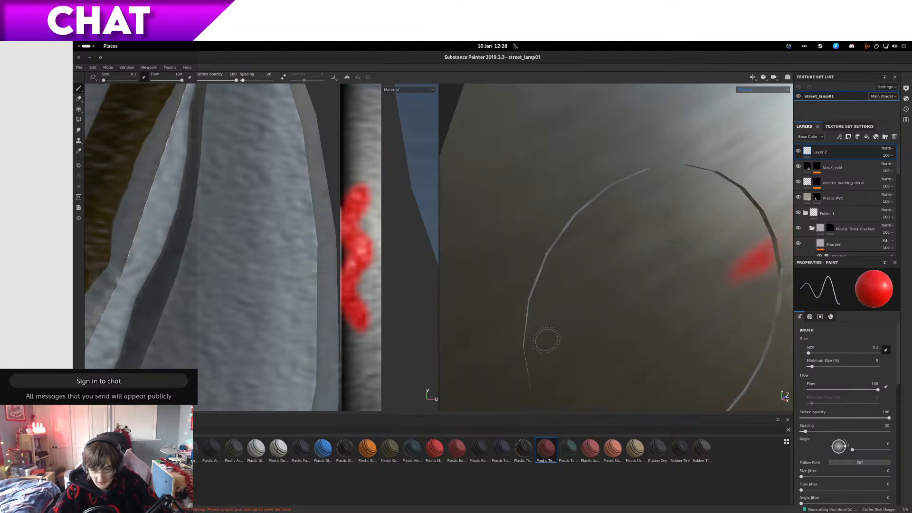
{"action": "left_click_drag", "start_coordinate": [633, 289], "coordinate": [597, 239], "text": "alt"}
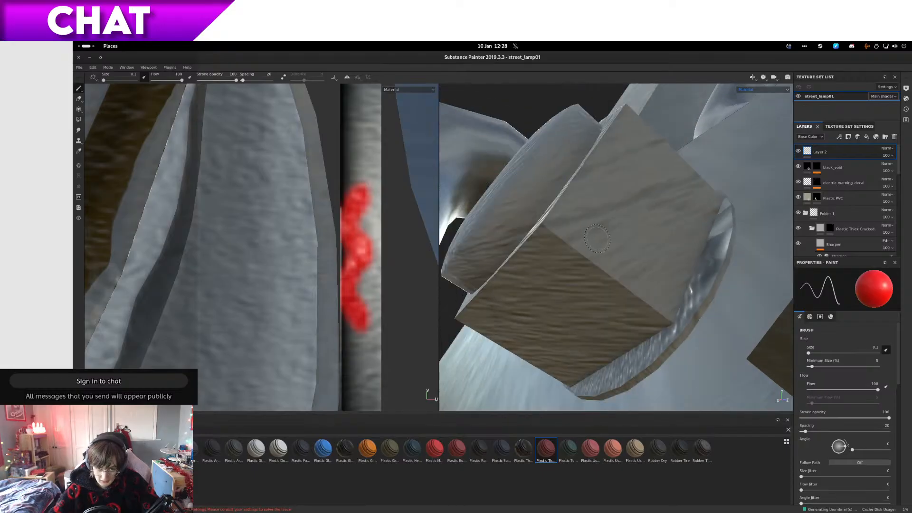
Step: Delete the red test paint layer and restore the black_void layer removed along with it
{"action": "right_click", "coordinate": [866, 153]}
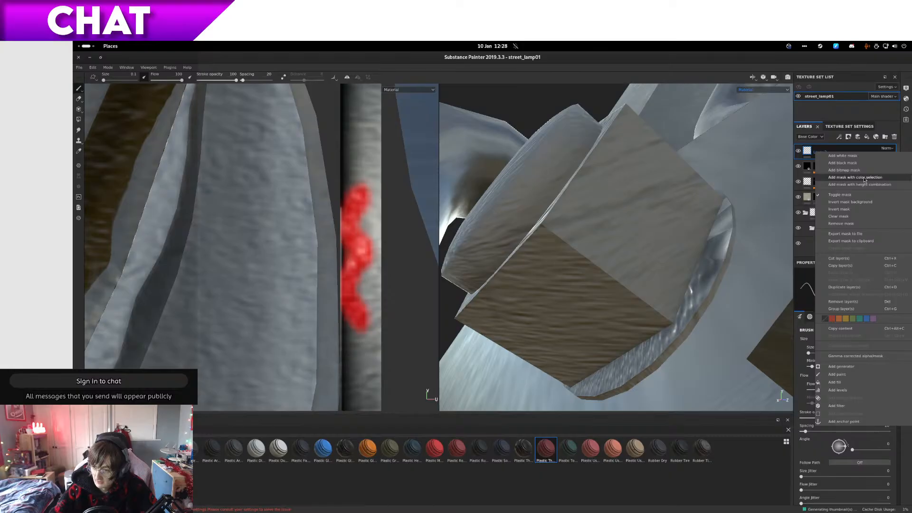
{"action": "left_click", "coordinate": [810, 156]}
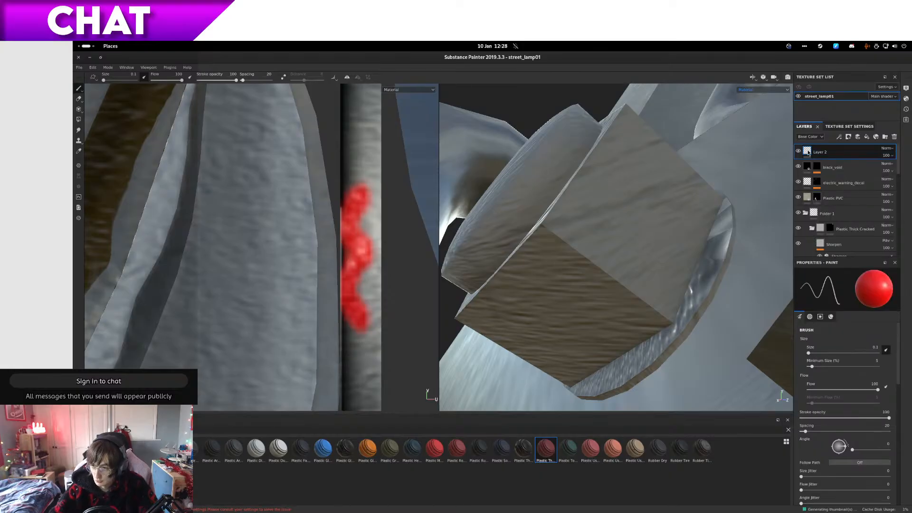
{"action": "key", "text": "Delete"}
{"action": "key", "text": "Delete"}
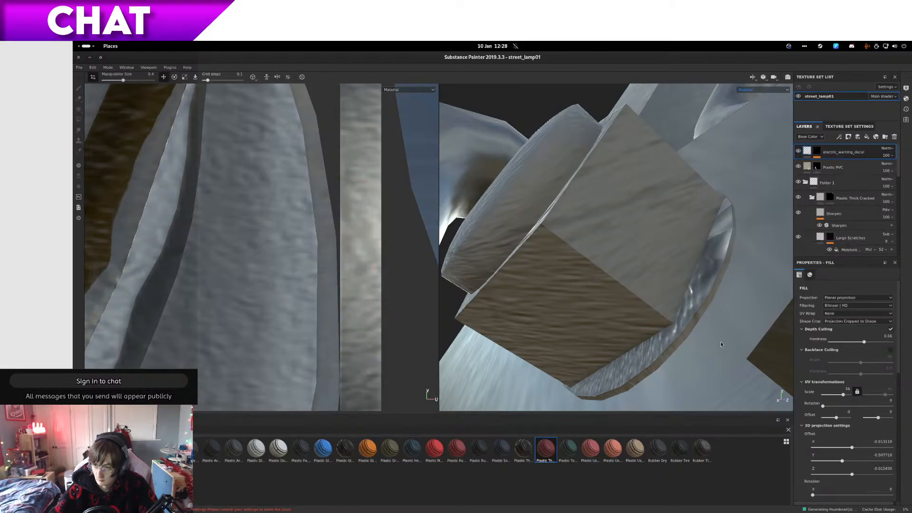
{"action": "key", "text": "ctrl+z"}
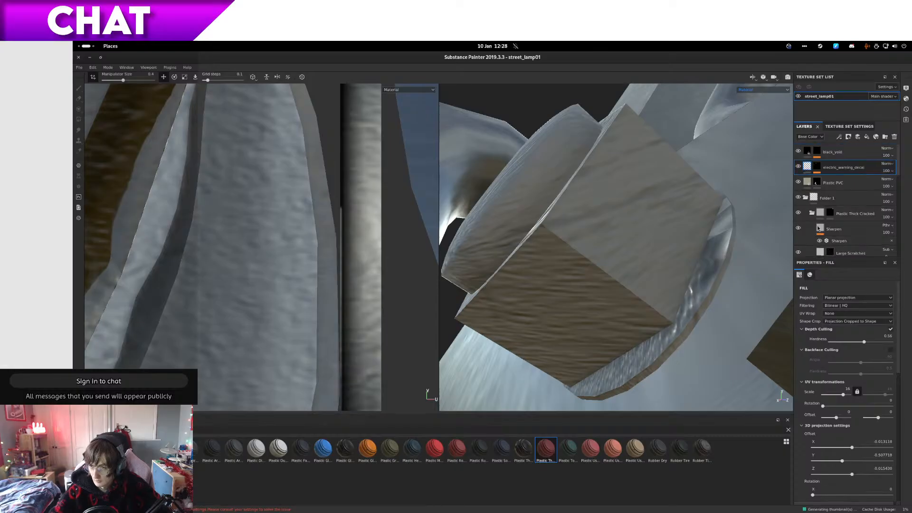
Step: Select the black_void mask's linear gradient and compare the nut's inner opening with the gradient hidden and shown
{"action": "left_click", "coordinate": [816, 150]}
{"action": "left_click_drag", "start_coordinate": [711, 300], "coordinate": [771, 263], "text": "alt"}
{"action": "left_click_drag", "start_coordinate": [796, 269], "coordinate": [745, 250], "text": "alt"}
{"action": "left_click_drag", "start_coordinate": [637, 236], "coordinate": [608, 261], "text": "alt"}
{"action": "scroll", "coordinate": [335, 283], "scroll_direction": "down", "scroll_amount": 3}
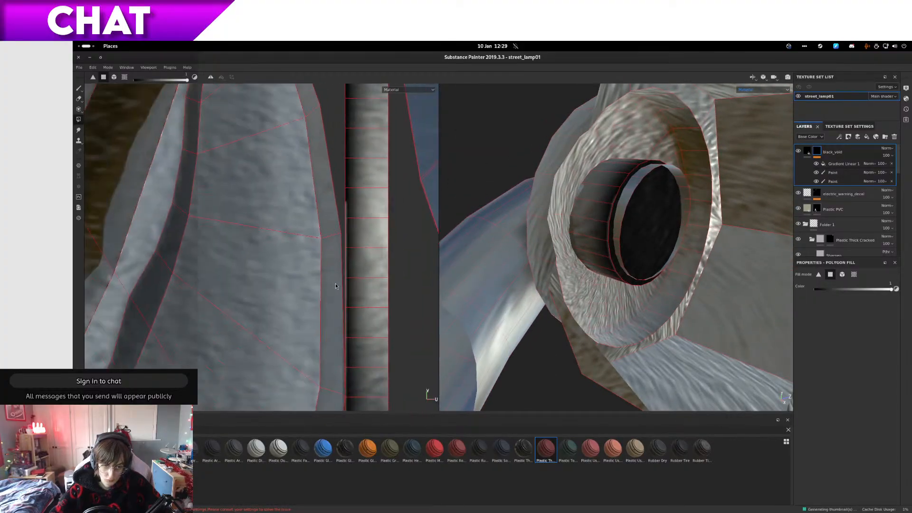
{"action": "left_click", "coordinate": [810, 152]}
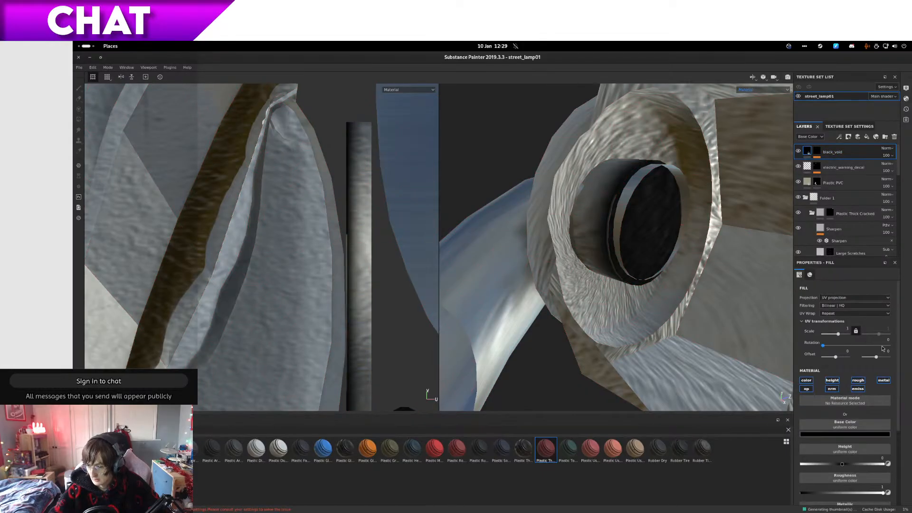
{"action": "left_click", "coordinate": [817, 152]}
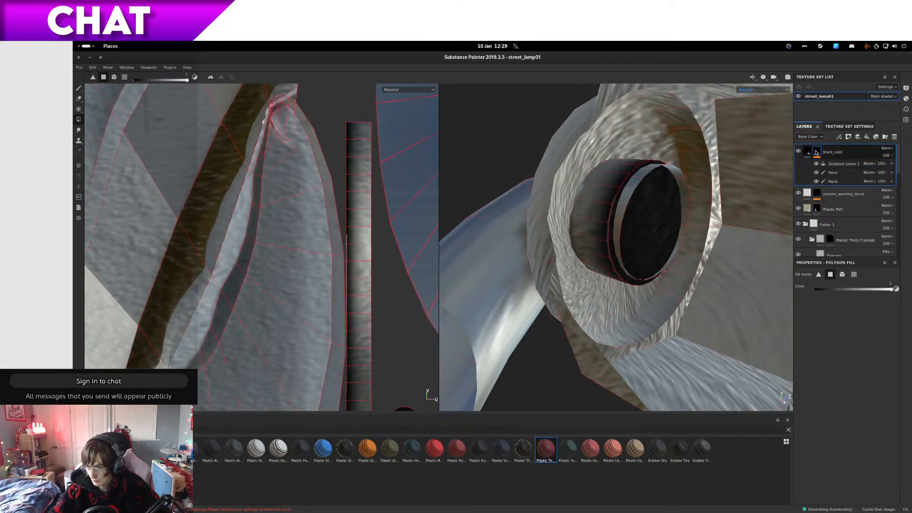
{"action": "left_click", "coordinate": [844, 164]}
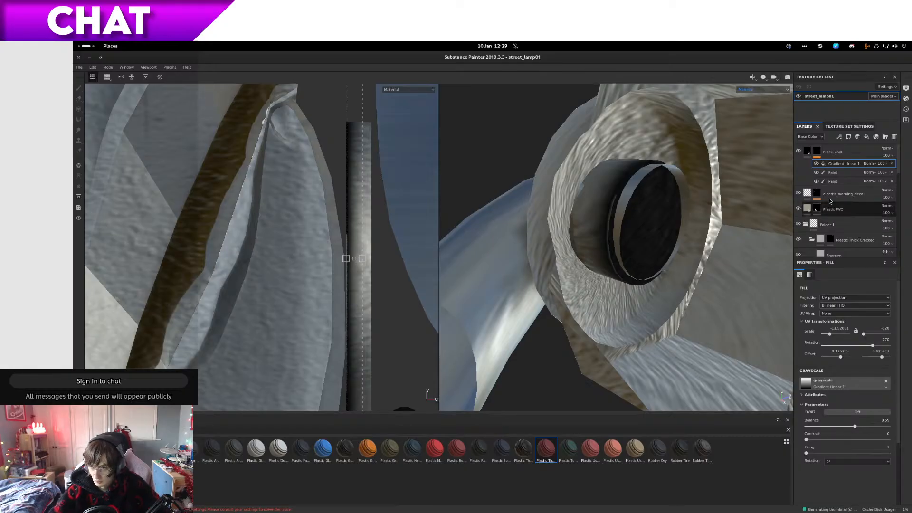
{"action": "left_click", "coordinate": [817, 164]}
{"action": "left_click", "coordinate": [817, 164]}
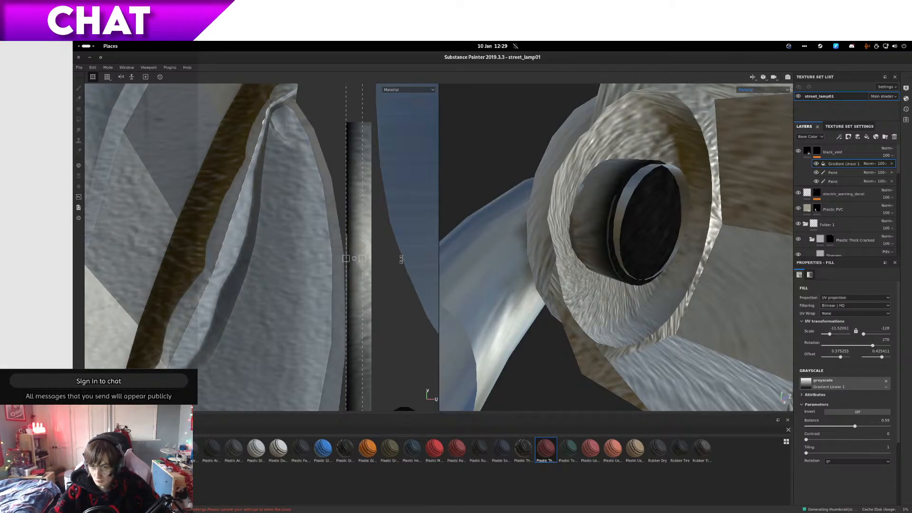
Step: Widen the gradient's projection almost to the strip island's outer edge and check the nuts on the lamp
{"action": "left_click_drag", "start_coordinate": [402, 259], "coordinate": [403, 259]}
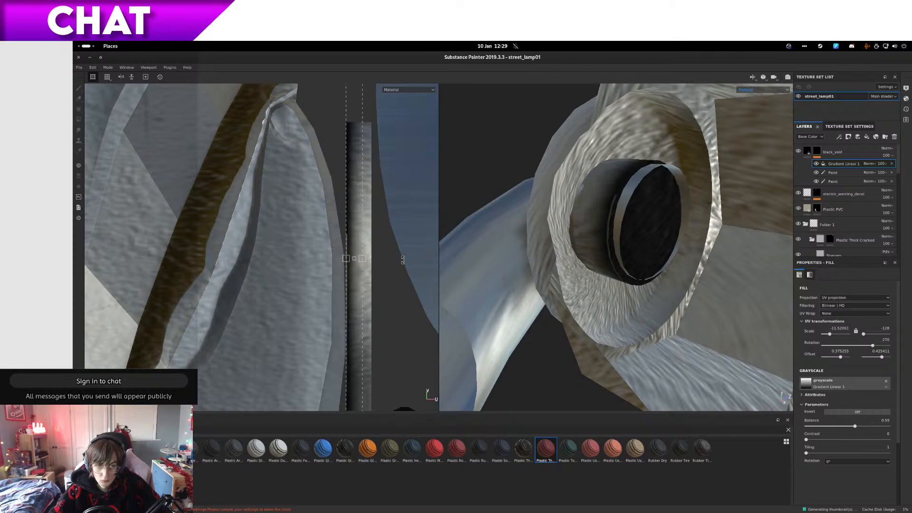
{"action": "middle_click_drag", "start_coordinate": [398, 279], "coordinate": [380, 333]}
{"action": "scroll", "coordinate": [380, 333], "scroll_direction": "up", "scroll_amount": 3}
{"action": "scroll", "coordinate": [397, 181], "scroll_direction": "down", "scroll_amount": 2}
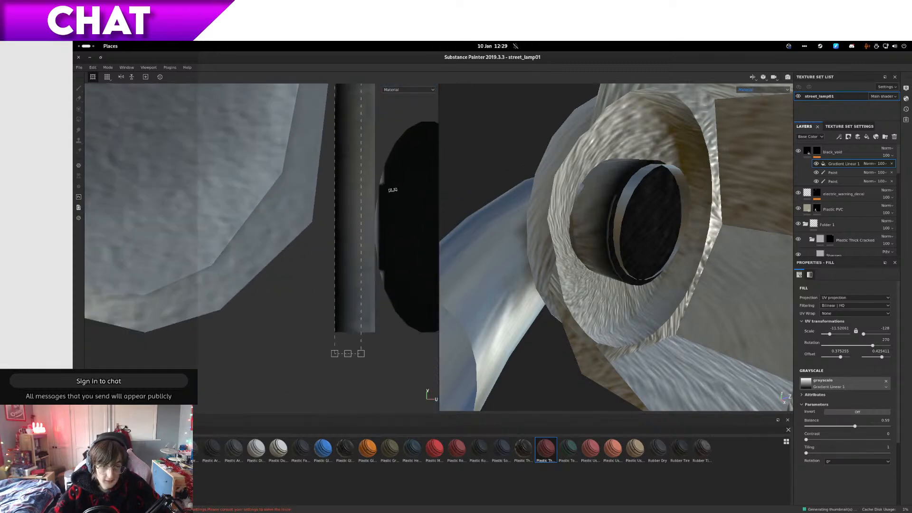
{"action": "middle_click_drag", "start_coordinate": [392, 184], "coordinate": [353, 303]}
{"action": "scroll", "coordinate": [357, 200], "scroll_direction": "down", "scroll_amount": 2}
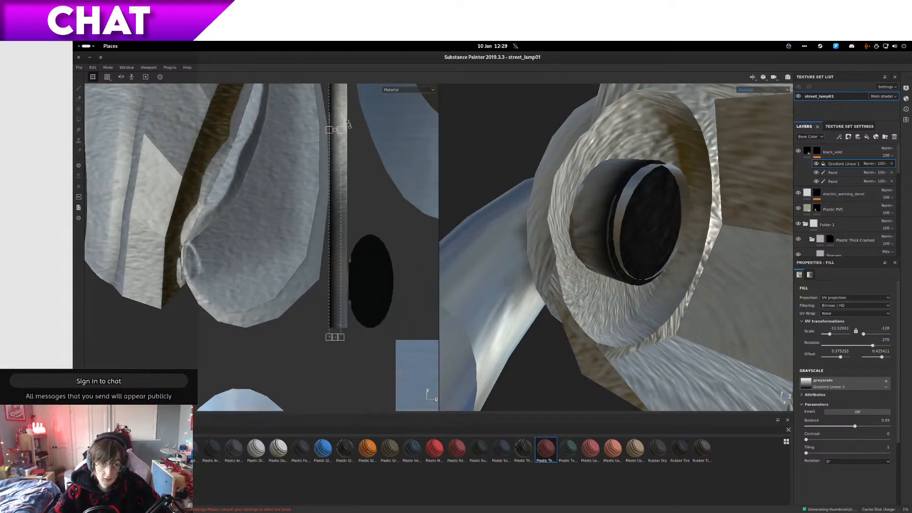
{"action": "mouse_move", "coordinate": [343, 129]}
{"action": "left_mouse_down"}
{"action": "mouse_move", "coordinate": [375, 131]}
{"action": "mouse_move", "coordinate": [380, 142]}
{"action": "mouse_move", "coordinate": [350, 155]}
{"action": "left_mouse_up"}
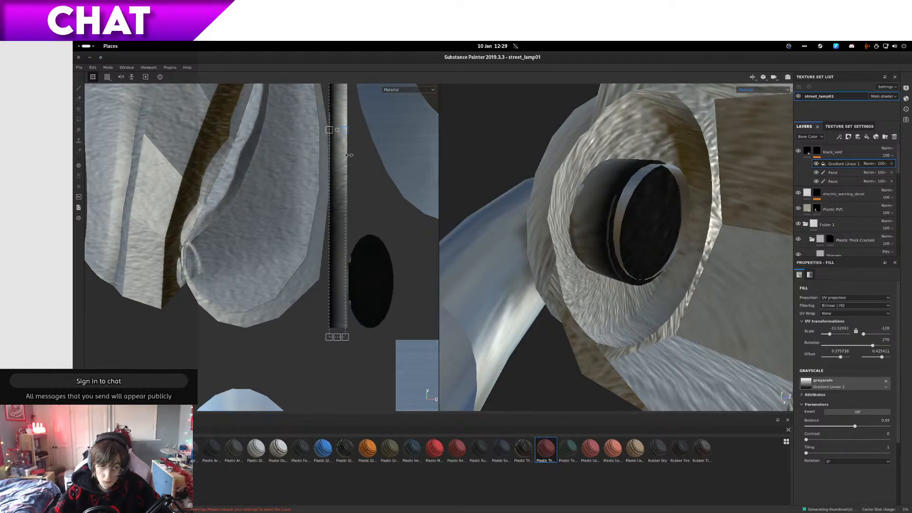
{"action": "middle_click_drag", "start_coordinate": [361, 154], "coordinate": [357, 233]}
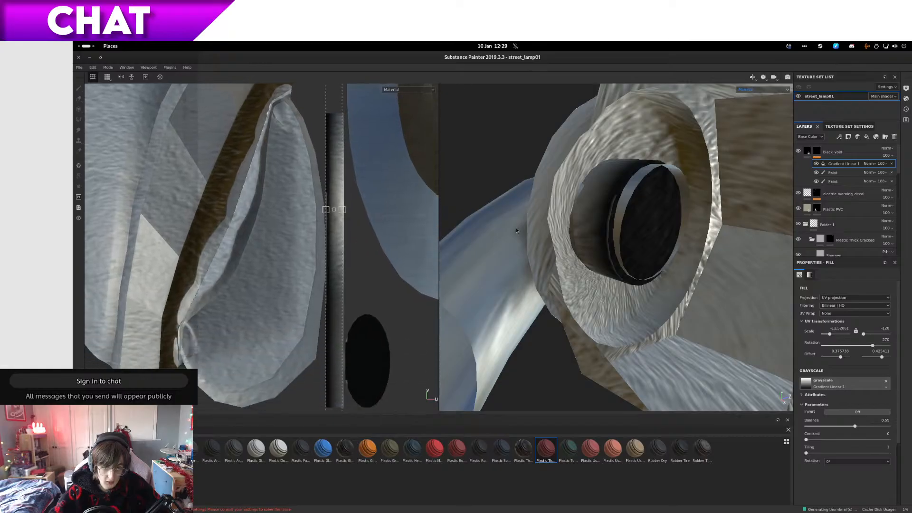
{"action": "scroll", "coordinate": [498, 237], "scroll_direction": "up", "scroll_amount": 3}
{"action": "left_click_drag", "start_coordinate": [499, 237], "coordinate": [600, 325], "text": "alt"}
{"action": "right_click_drag", "start_coordinate": [355, 335], "coordinate": [383, 318], "text": "alt"}
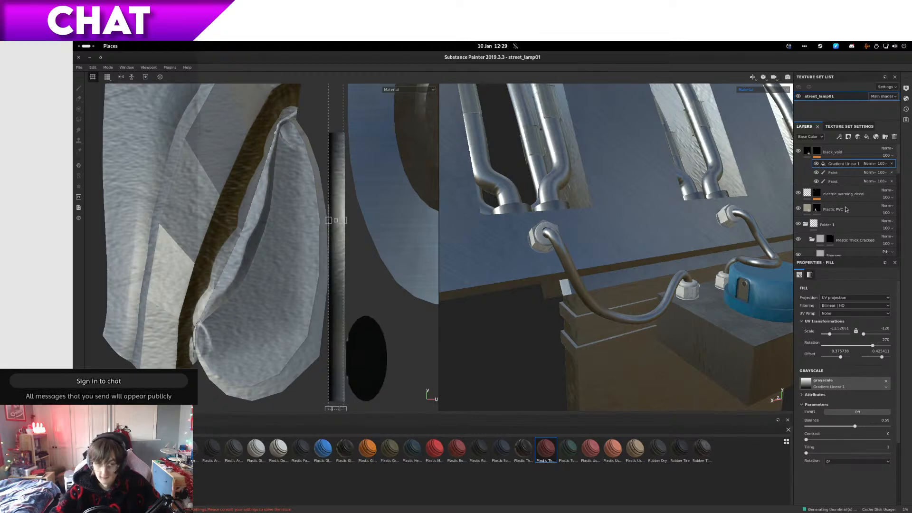
Step: Select the black_void layer and examine the cables, hex nuts and light sensor close up in the full 3D view
{"action": "left_click", "coordinate": [836, 153]}
{"action": "mouse_move", "coordinate": [237, 301]}
{"action": "left_mouse_down", "text": "alt"}
{"action": "mouse_move", "coordinate": [258, 309]}
{"action": "mouse_move", "coordinate": [244, 296]}
{"action": "left_mouse_up", "text": "alt"}
{"action": "key", "text": "f"}
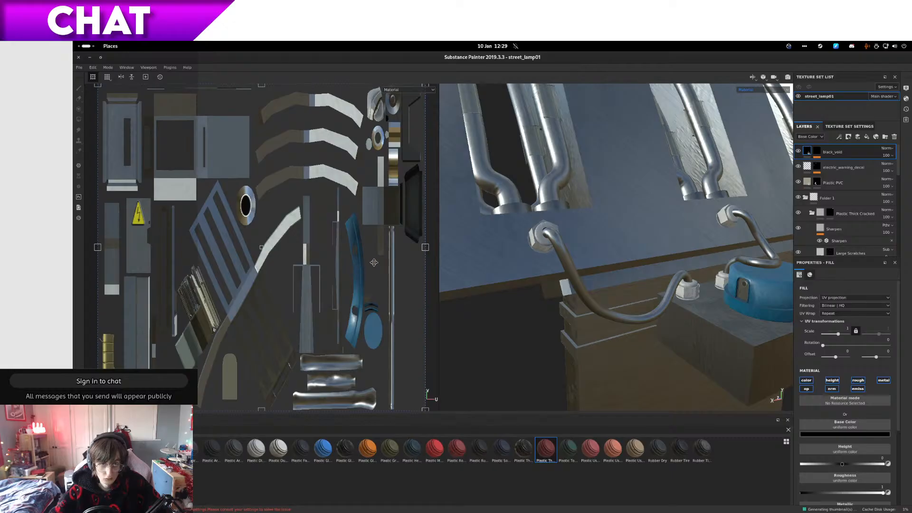
{"action": "key", "text": "F3"}
{"action": "key", "text": "F2"}
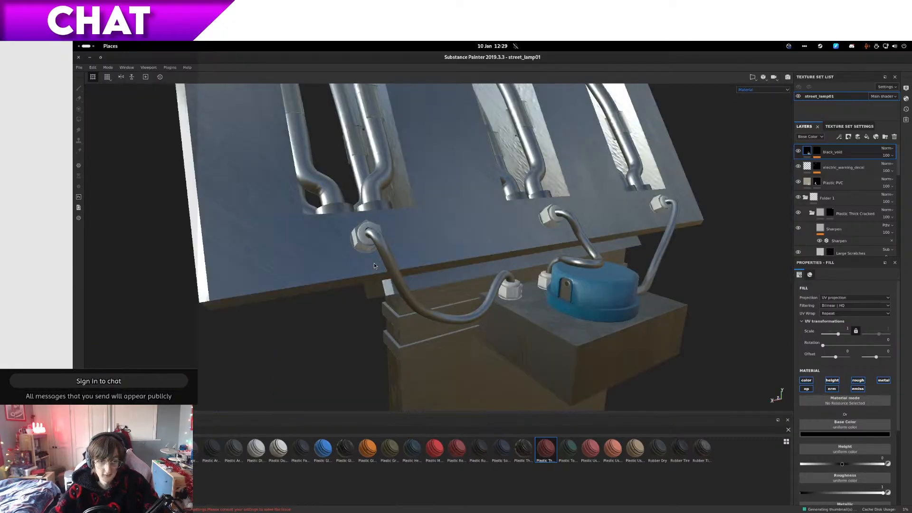
{"action": "left_click_drag", "start_coordinate": [608, 326], "coordinate": [360, 318], "text": "alt"}
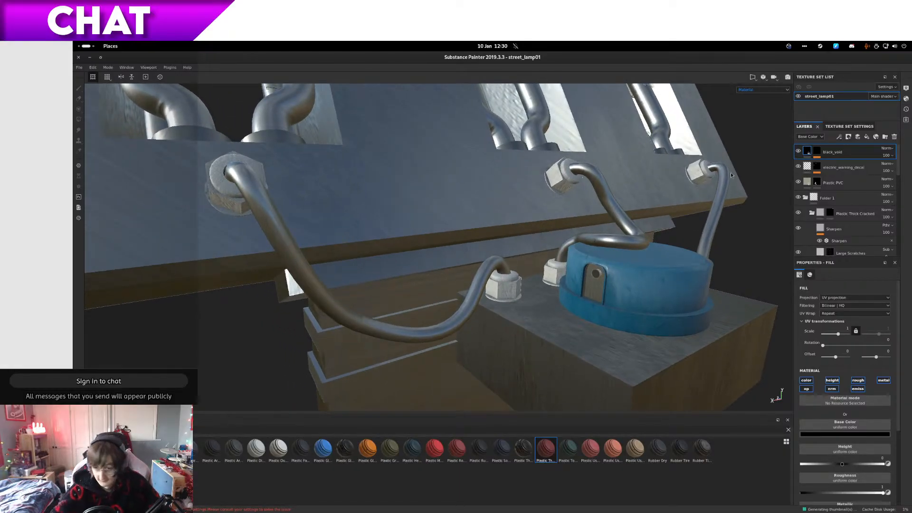
{"action": "scroll", "coordinate": [830, 184], "scroll_direction": "down", "scroll_amount": 1}
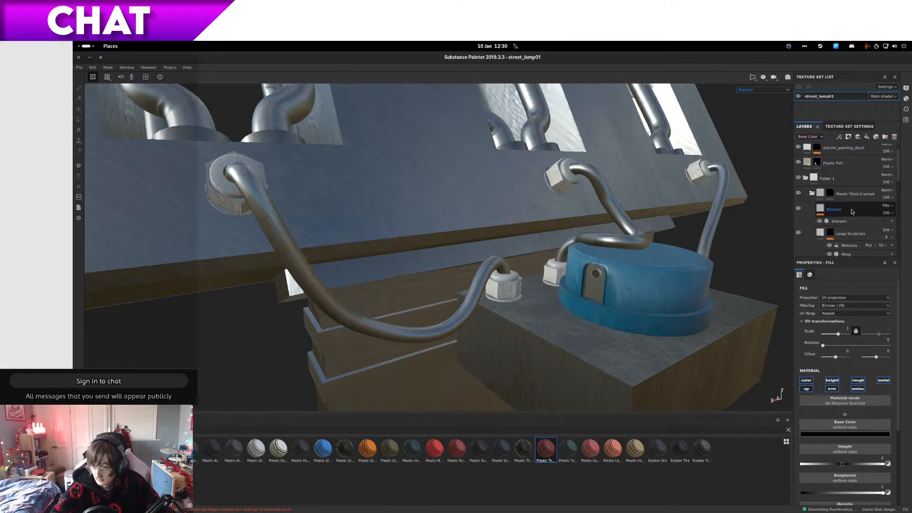
Step: Collapse the Plastic Thick Cracked group and add a fill layer inside its own new subfolder at the top of Folder 1
{"action": "left_click", "coordinate": [828, 180]}
{"action": "left_click", "coordinate": [812, 193]}
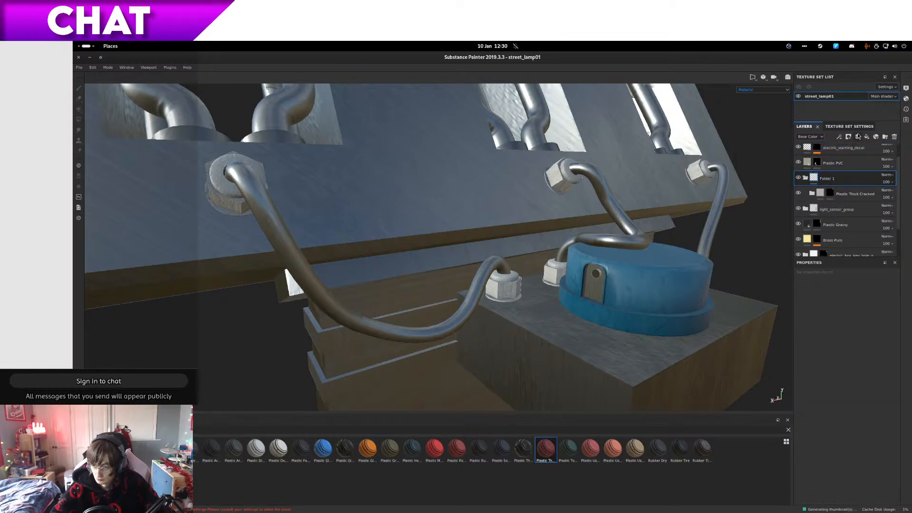
{"action": "left_click", "coordinate": [858, 136]}
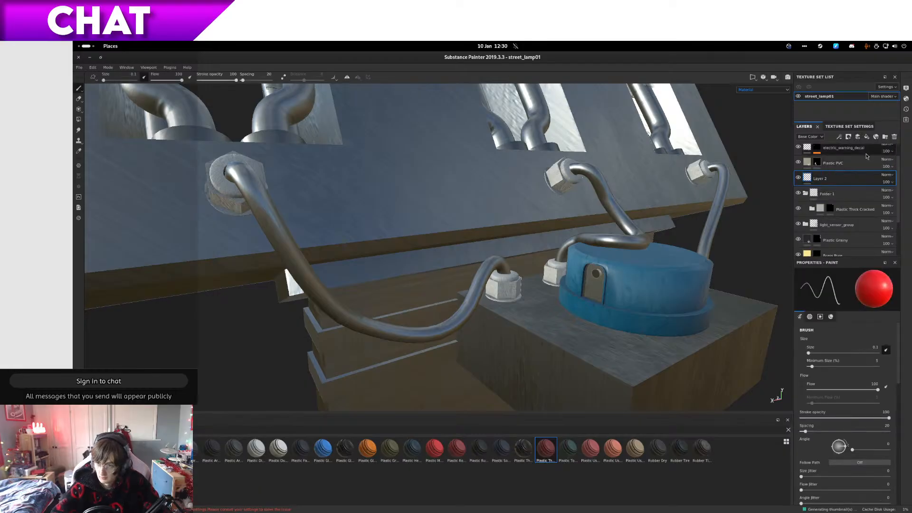
{"action": "left_click", "coordinate": [849, 136]}
{"action": "mouse_move", "coordinate": [845, 176]}
{"action": "left_mouse_down"}
{"action": "mouse_move", "coordinate": [843, 205]}
{"action": "mouse_move", "coordinate": [850, 190]}
{"action": "left_mouse_up"}
{"action": "key", "text": "ctrl+g"}
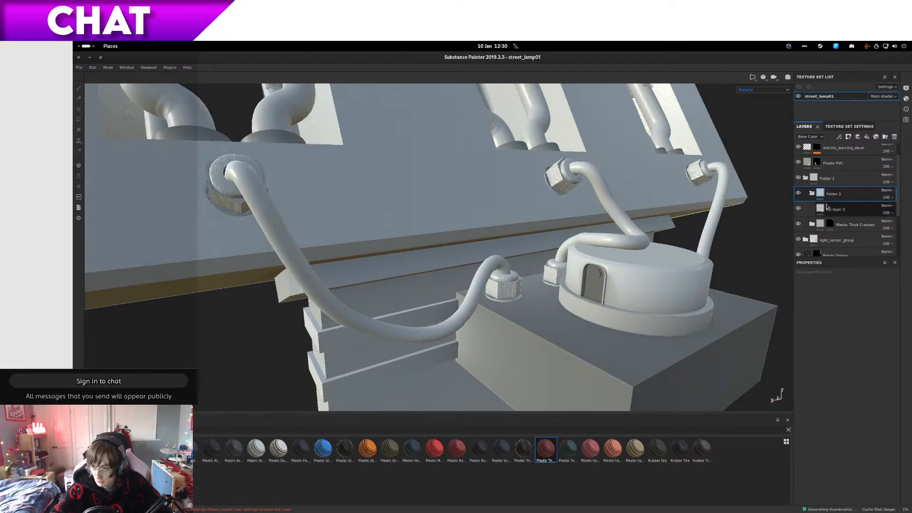
Step: Disable the new fill layer's emissive channel, set its metallic to 1 and raise its roughness to about 0.79
{"action": "left_click", "coordinate": [839, 209]}
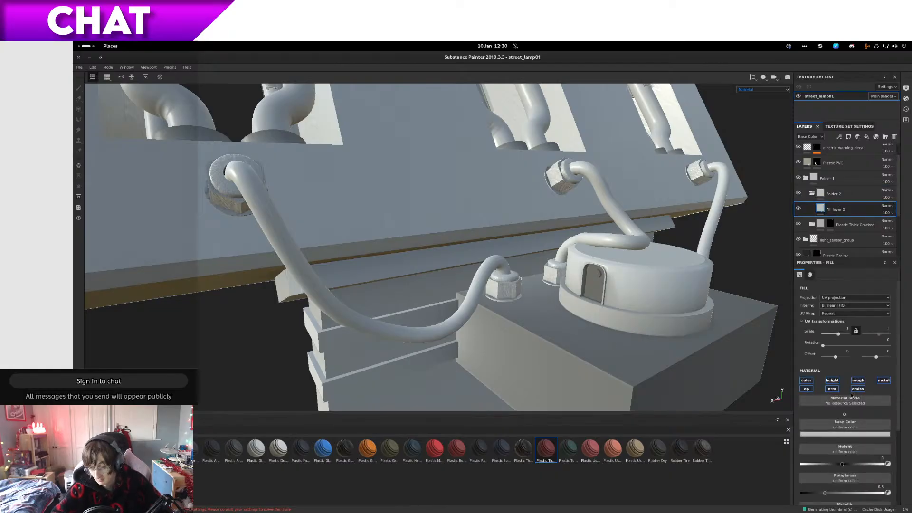
{"action": "left_click", "coordinate": [837, 389]}
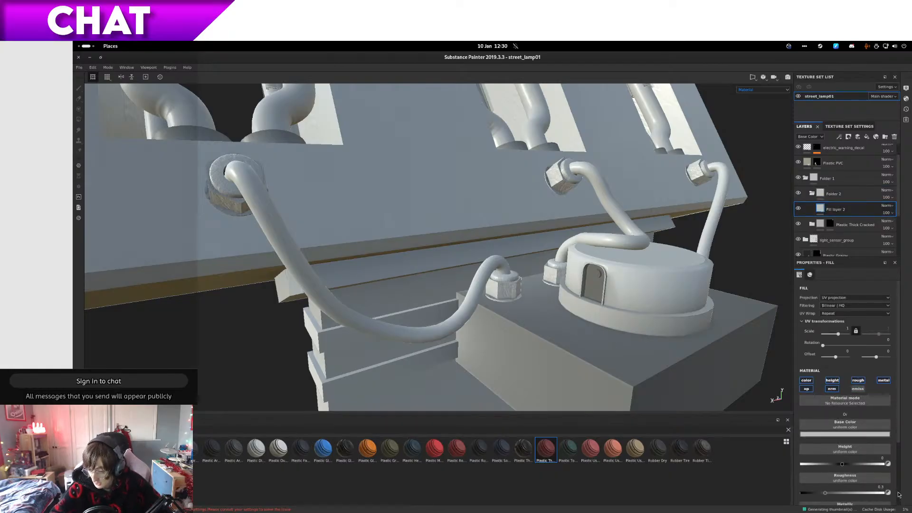
{"action": "scroll", "coordinate": [901, 492], "scroll_direction": "down", "scroll_amount": 3}
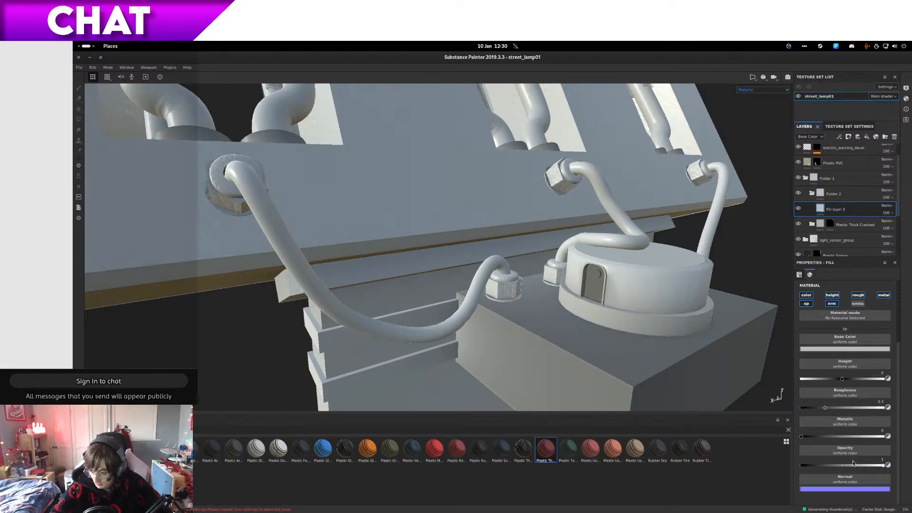
{"action": "left_click_drag", "start_coordinate": [856, 436], "coordinate": [892, 437]}
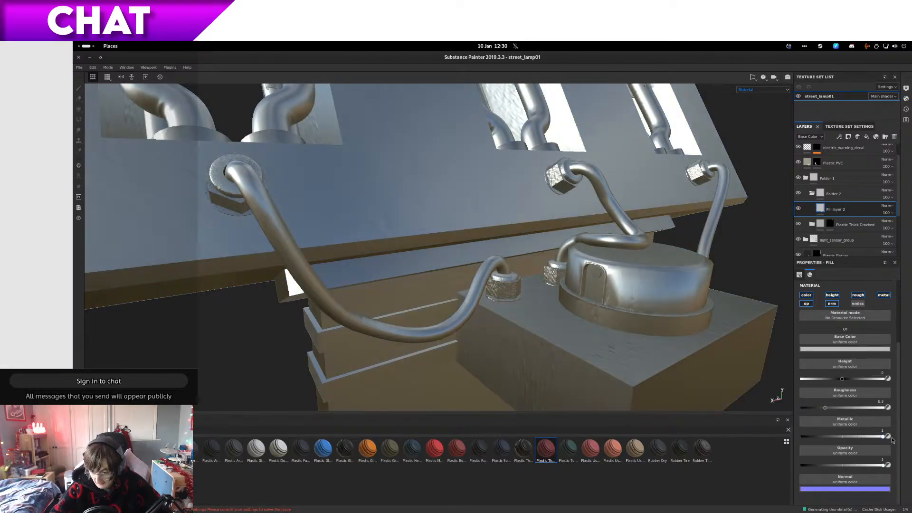
{"action": "left_click_drag", "start_coordinate": [851, 411], "coordinate": [869, 410]}
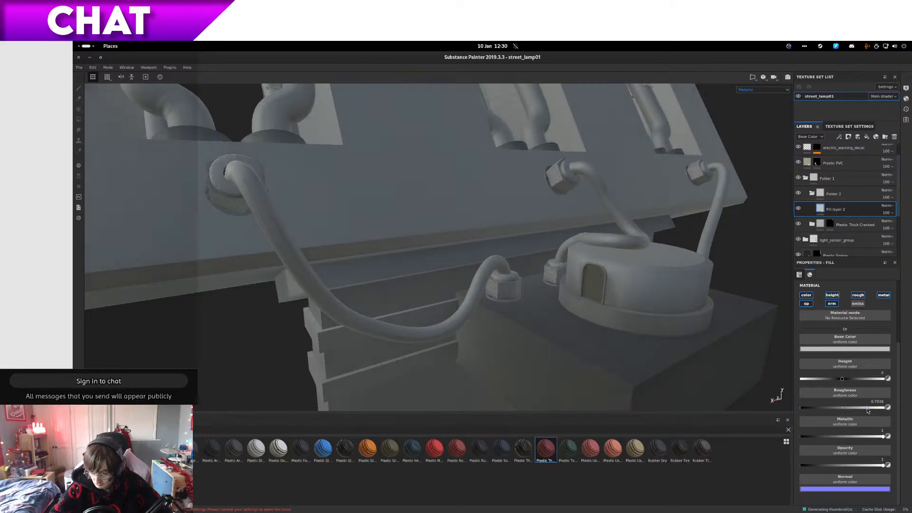
Step: Set the fill layer's base color to a very dark purple with hue 0.719, saturation 0.763 and value 0.034
{"action": "left_click", "coordinate": [878, 343]}
{"action": "left_click", "coordinate": [875, 349]}
{"action": "left_click", "coordinate": [873, 349]}
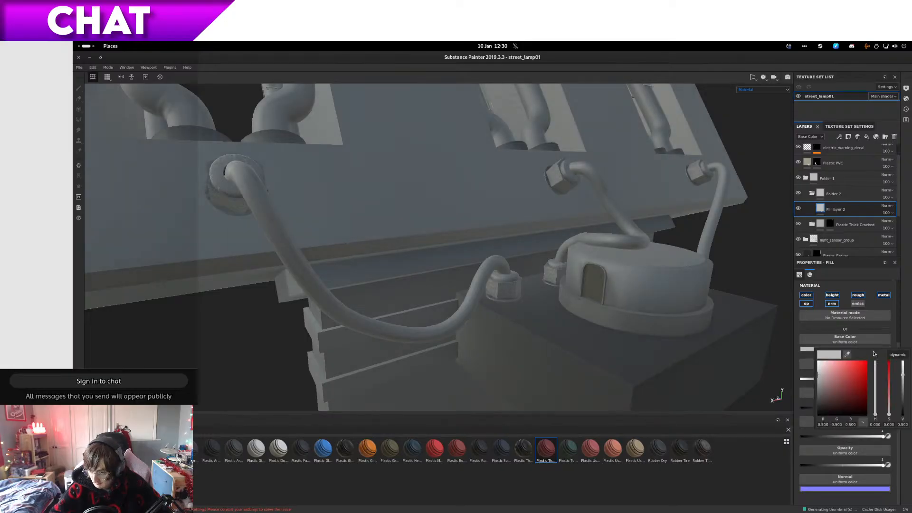
{"action": "left_click", "coordinate": [898, 355]}
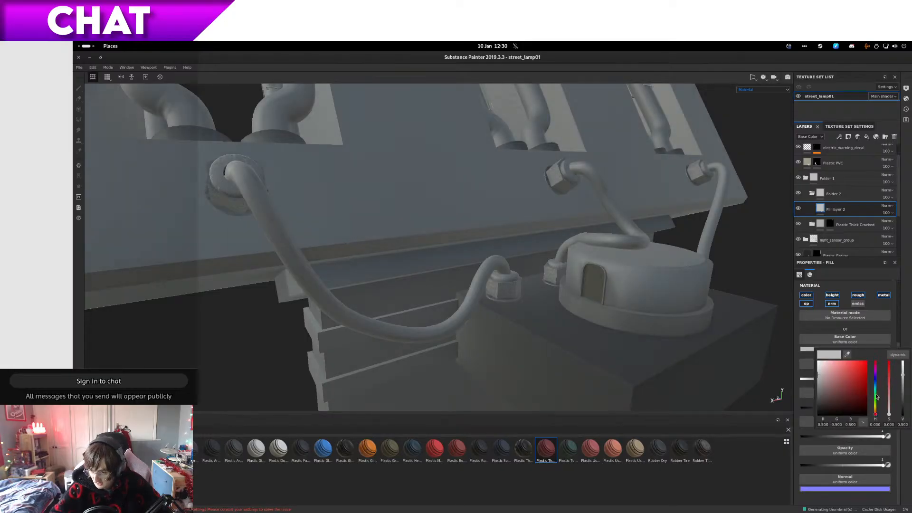
{"action": "left_click", "coordinate": [876, 385]}
{"action": "left_click_drag", "start_coordinate": [881, 388], "coordinate": [883, 387]}
{"action": "left_click", "coordinate": [865, 401]}
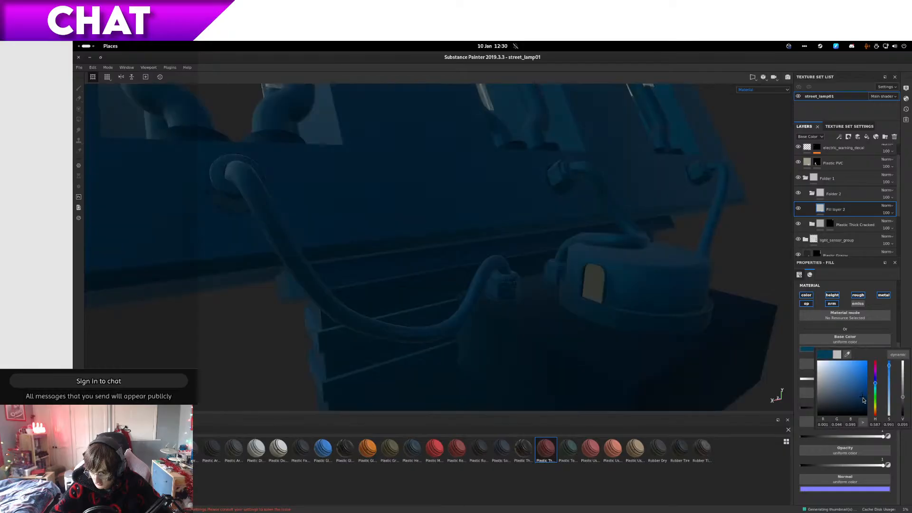
{"action": "left_click_drag", "start_coordinate": [877, 389], "coordinate": [879, 379]}
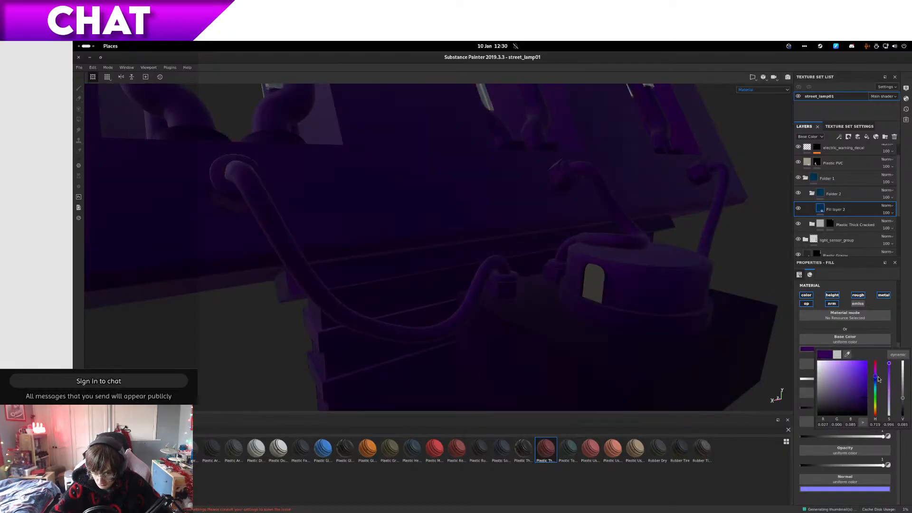
{"action": "mouse_move", "coordinate": [890, 382]}
{"action": "left_mouse_down"}
{"action": "mouse_move", "coordinate": [885, 398]}
{"action": "mouse_move", "coordinate": [904, 409]}
{"action": "left_mouse_up"}
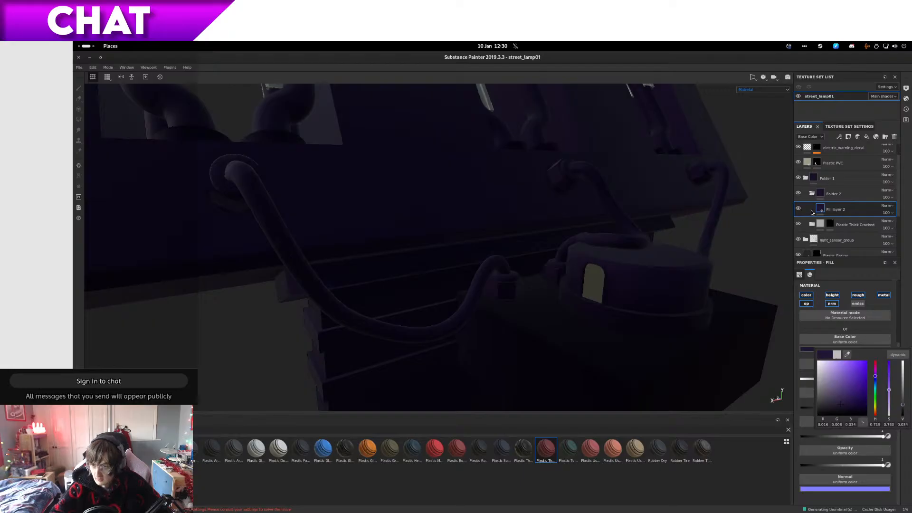
{"action": "left_click", "coordinate": [832, 205]}
{"action": "mouse_move", "coordinate": [280, 350]}
{"action": "left_mouse_down", "text": "alt"}
{"action": "mouse_move", "coordinate": [348, 336]}
{"action": "mouse_move", "coordinate": [430, 339]}
{"action": "mouse_move", "coordinate": [295, 351]}
{"action": "left_mouse_up", "text": "alt"}
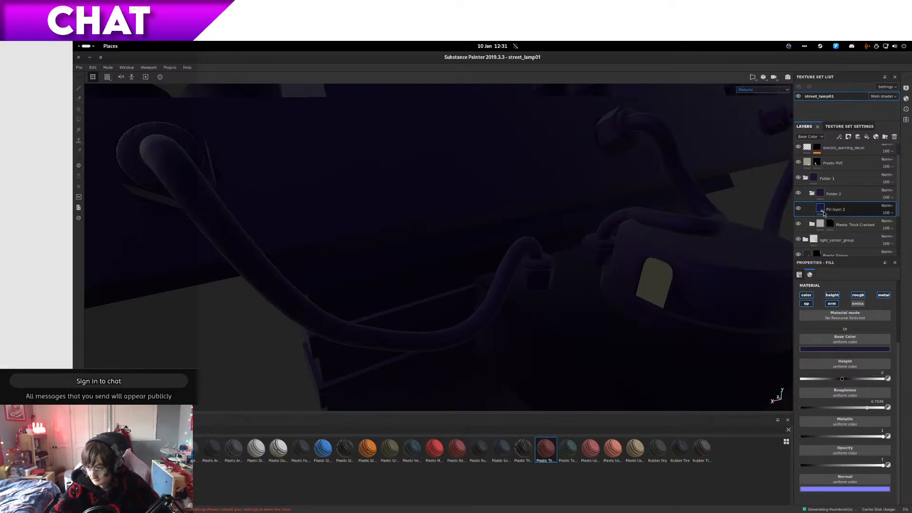
Step: Add a black mask with a paint effect to the folder holding the dark purple fill
{"action": "right_click", "coordinate": [840, 194]}
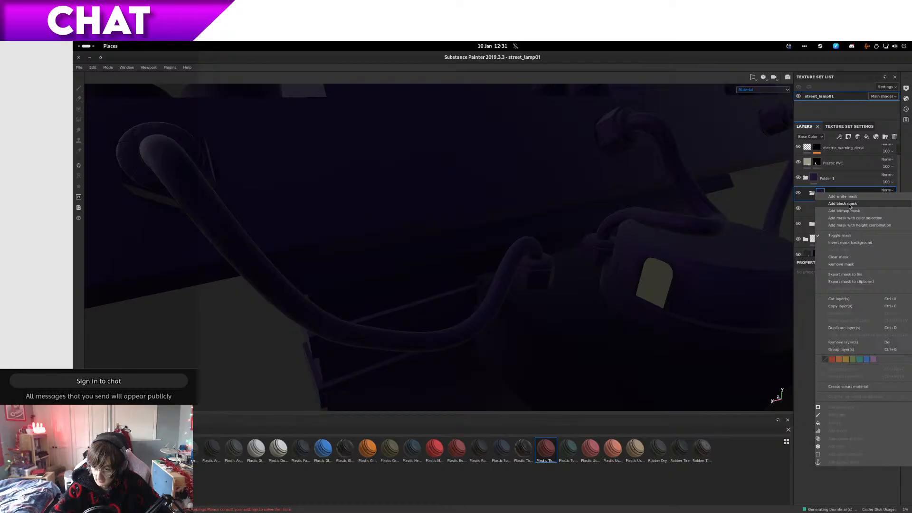
{"action": "left_click", "coordinate": [851, 204]}
{"action": "right_click", "coordinate": [845, 194]}
{"action": "left_click", "coordinate": [838, 413]}
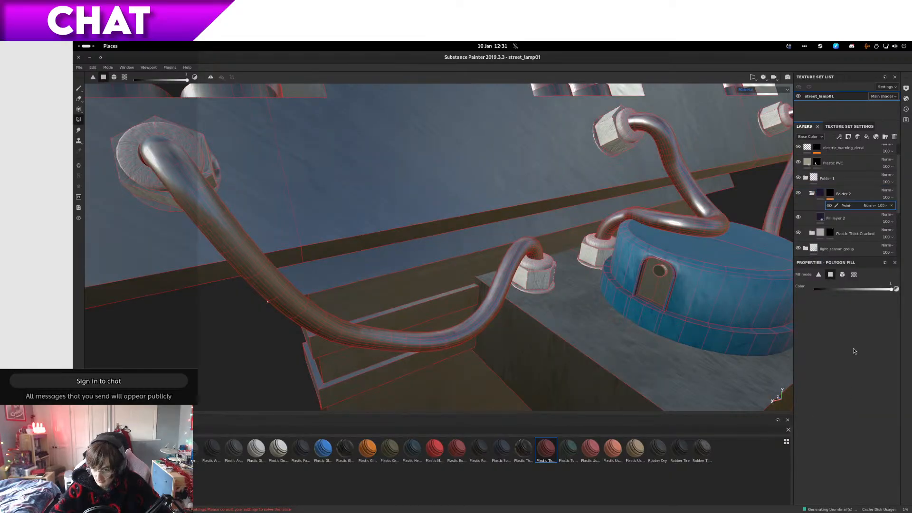
Step: Reveal the purple fill on the three cables by filling their whole meshes in the folder mask, undoing any spill onto other parts
{"action": "left_click", "coordinate": [843, 275]}
{"action": "left_click", "coordinate": [458, 336]}
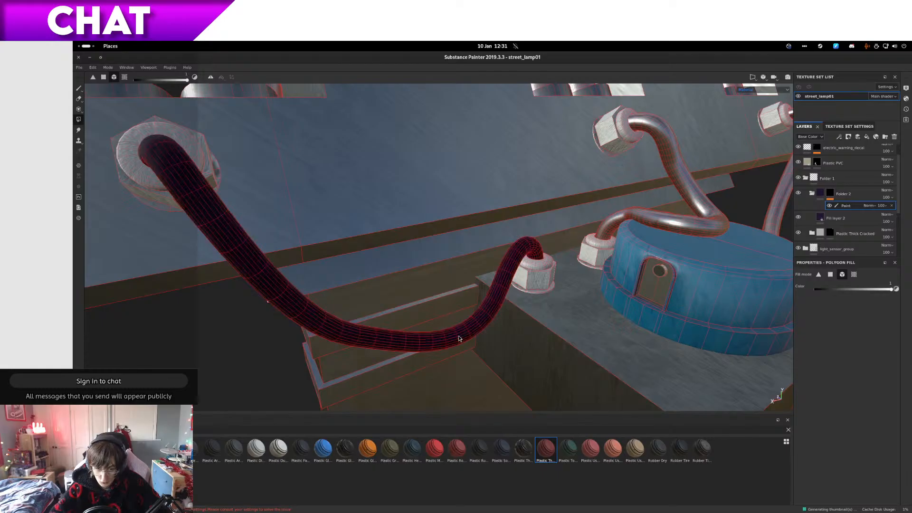
{"action": "left_click", "coordinate": [681, 189]}
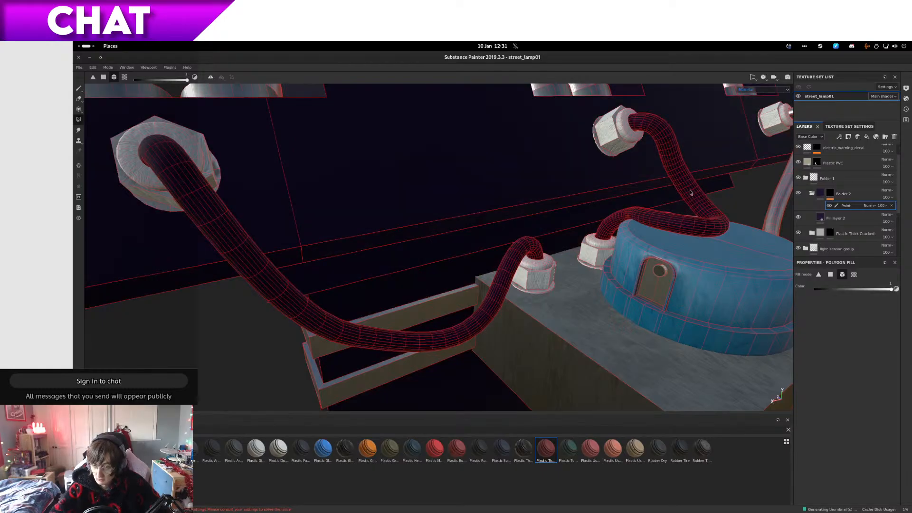
{"action": "key", "text": "ctrl+z"}
{"action": "left_click", "coordinate": [708, 202]}
{"action": "left_click", "coordinate": [780, 210]}
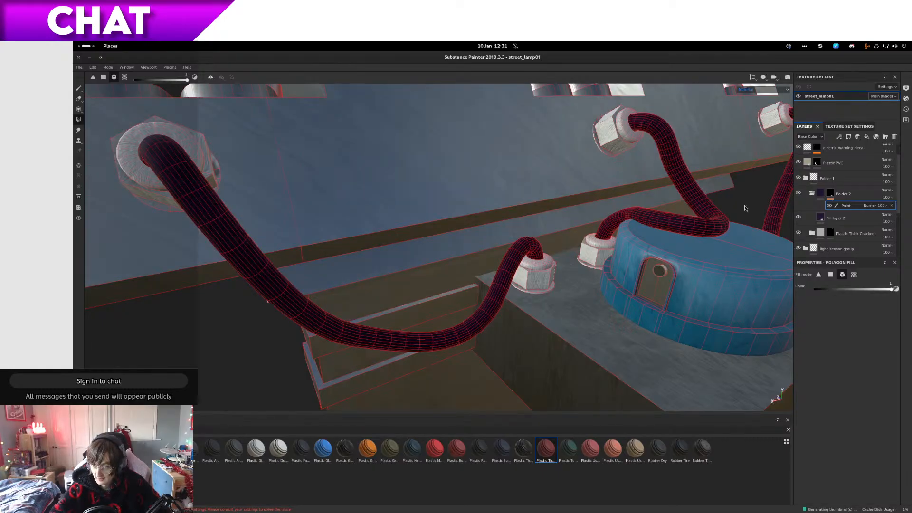
Step: Add a second fill layer above the purple one in the cable folder and set its base color to near-black grey, value 0.016
{"action": "left_click", "coordinate": [837, 218]}
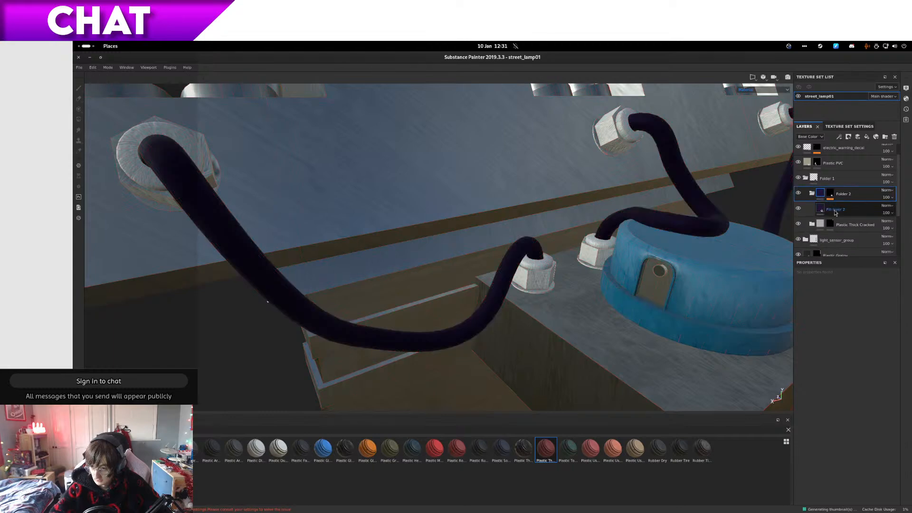
{"action": "left_click", "coordinate": [863, 137]}
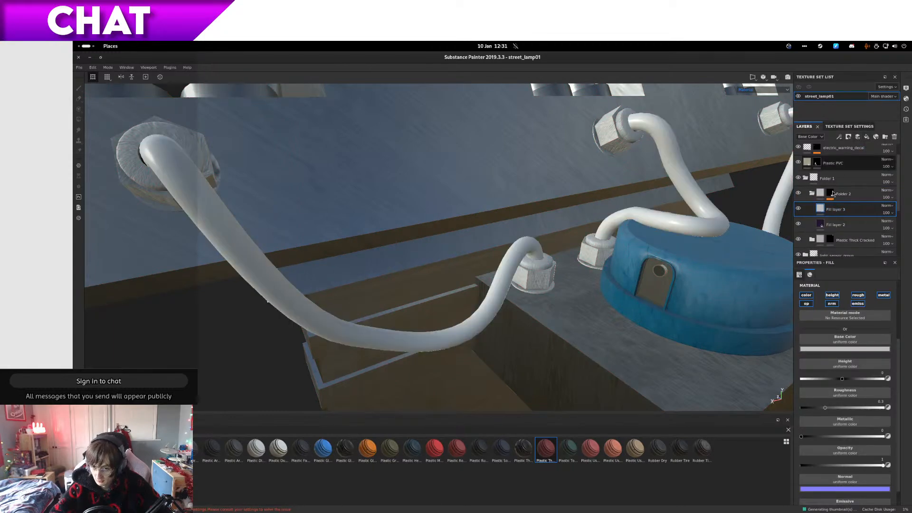
{"action": "scroll", "coordinate": [899, 368], "scroll_direction": "up", "scroll_amount": 2}
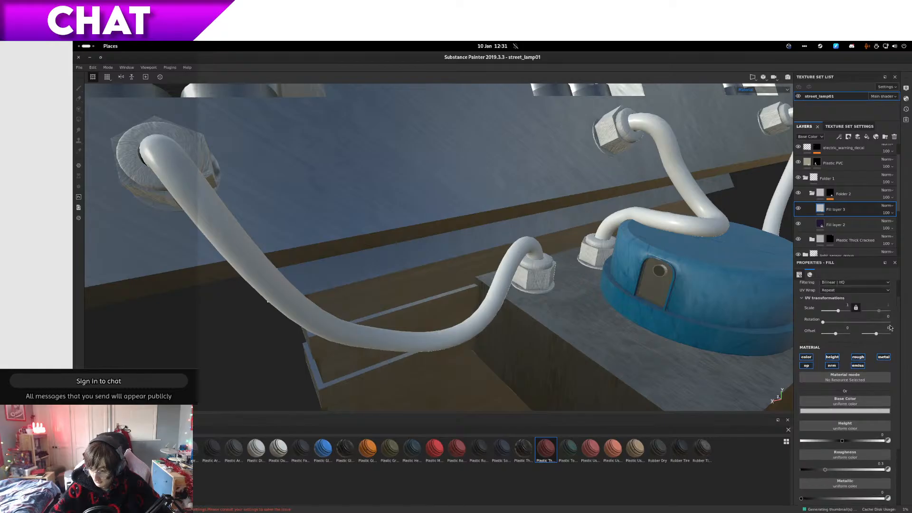
{"action": "scroll", "coordinate": [895, 350], "scroll_direction": "down", "scroll_amount": 2}
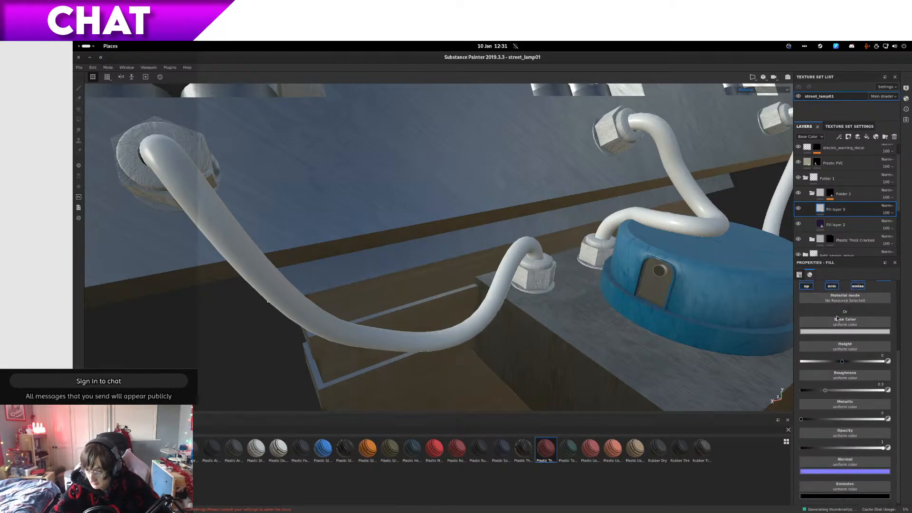
{"action": "scroll", "coordinate": [845, 354], "scroll_direction": "up", "scroll_amount": 2}
{"action": "left_click", "coordinate": [808, 317]}
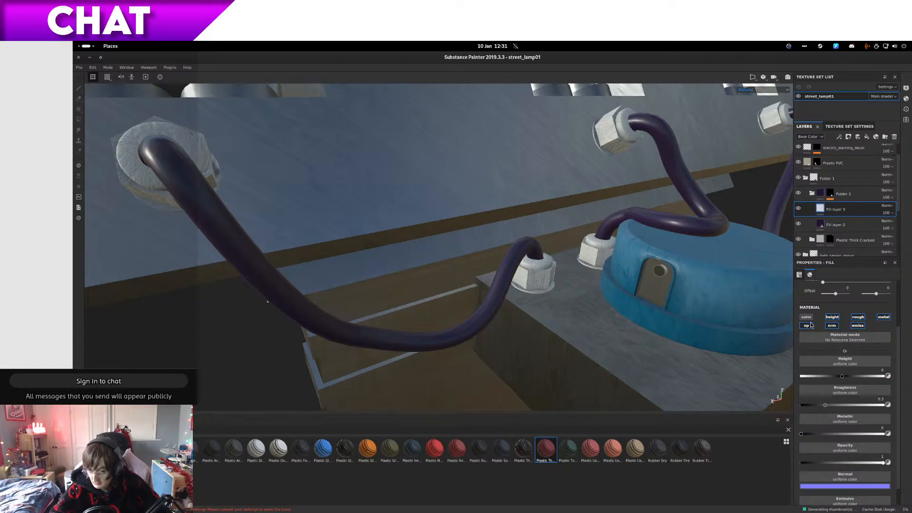
{"action": "left_click", "coordinate": [807, 317]}
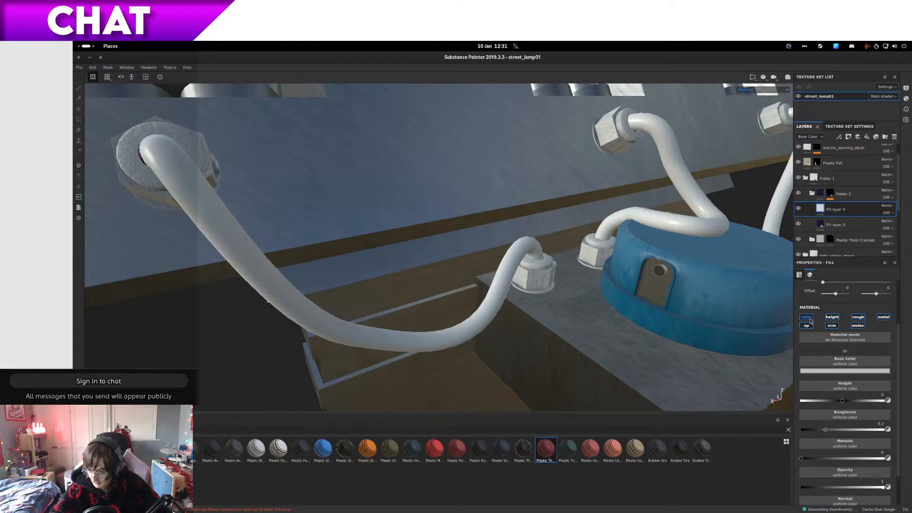
{"action": "left_click", "coordinate": [842, 371]}
{"action": "left_click_drag", "start_coordinate": [903, 411], "coordinate": [904, 436]}
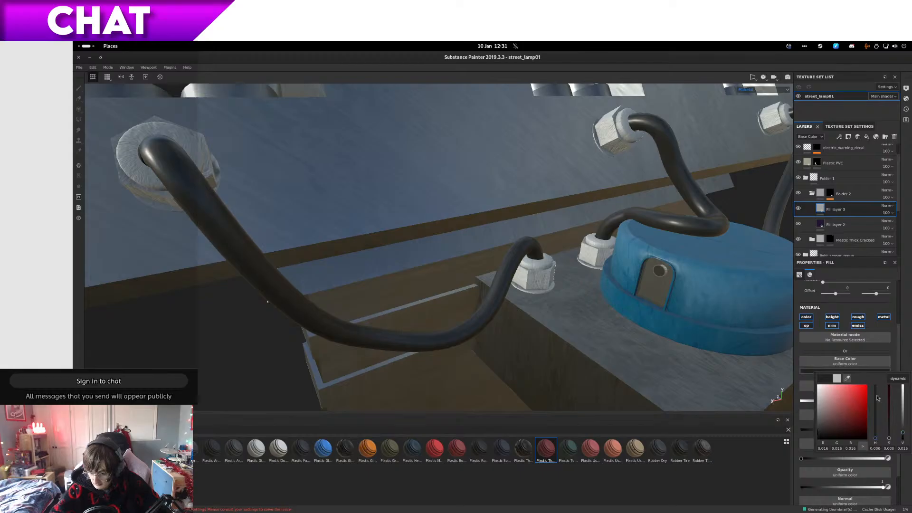
Step: Lower the near-black fill's height to about -0.2 and keep only its color and height channels enabled
{"action": "left_click_drag", "start_coordinate": [845, 403], "coordinate": [839, 405]}
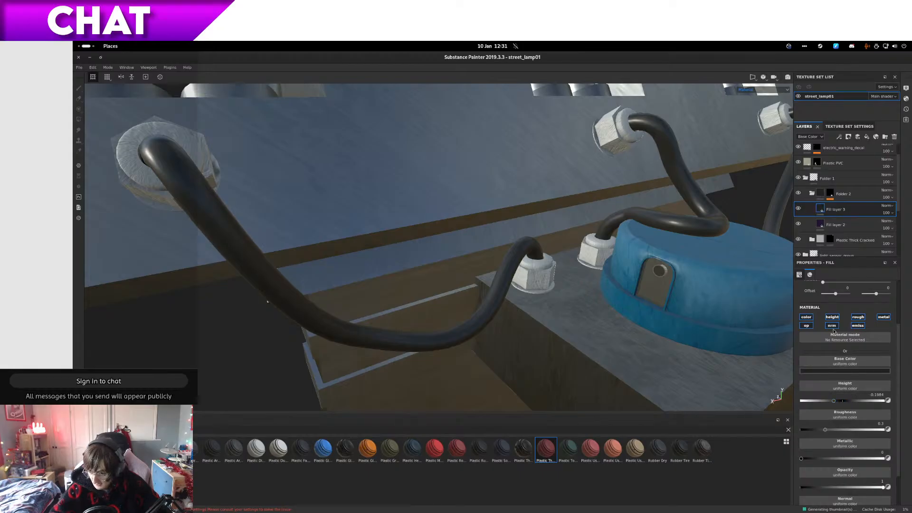
{"action": "left_click", "coordinate": [858, 317]}
{"action": "left_click", "coordinate": [885, 318]}
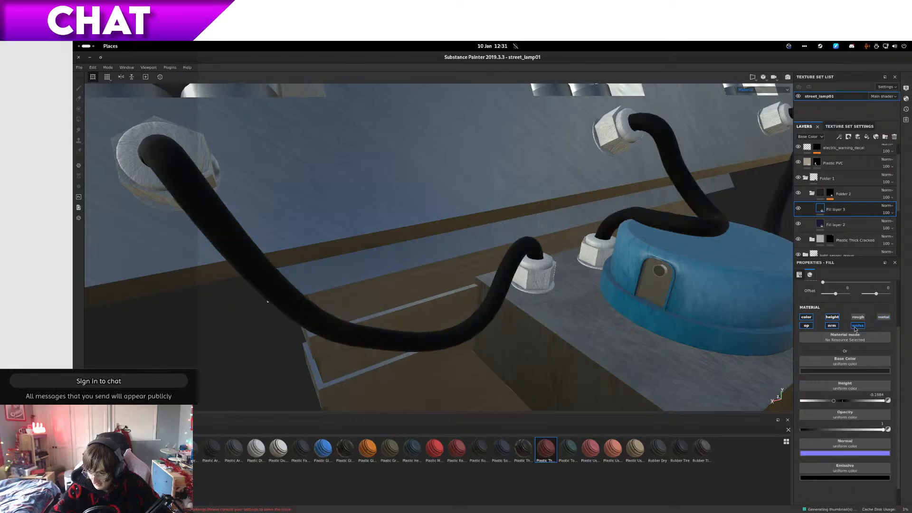
{"action": "left_click", "coordinate": [830, 326]}
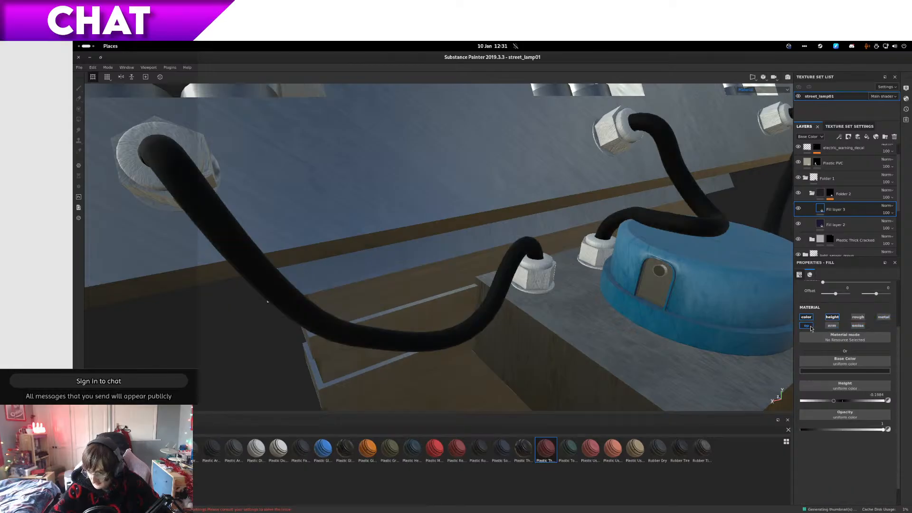
{"action": "left_click", "coordinate": [811, 326]}
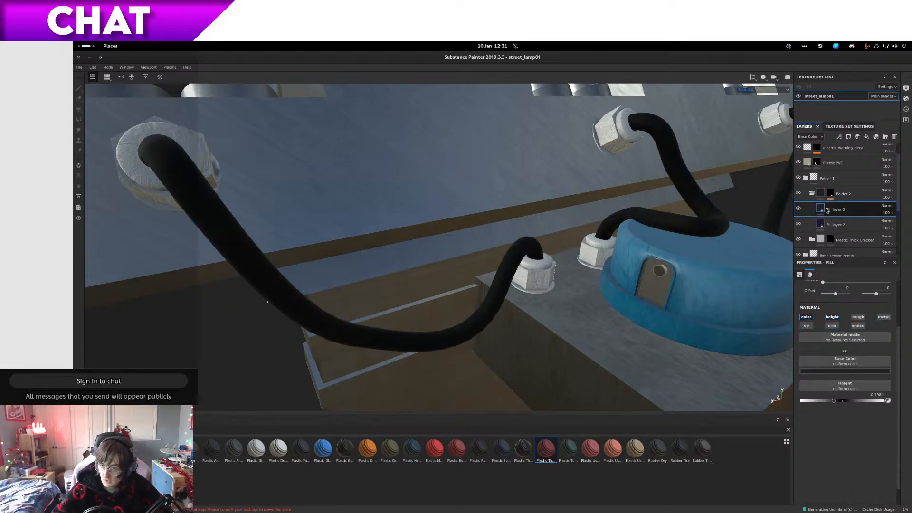
Step: Add a mask with a fill effect to the near-black fill layer and use the Gradient Linear 2 texture as its grayscale
{"action": "right_click", "coordinate": [815, 208]}
{"action": "left_click", "coordinate": [841, 220]}
{"action": "right_click", "coordinate": [816, 206]}
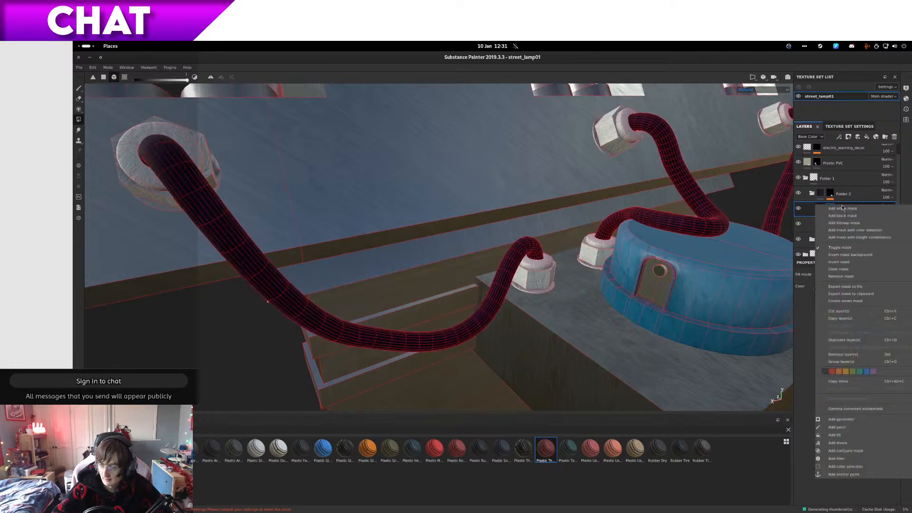
{"action": "left_click", "coordinate": [874, 439]}
{"action": "left_click", "coordinate": [855, 319]}
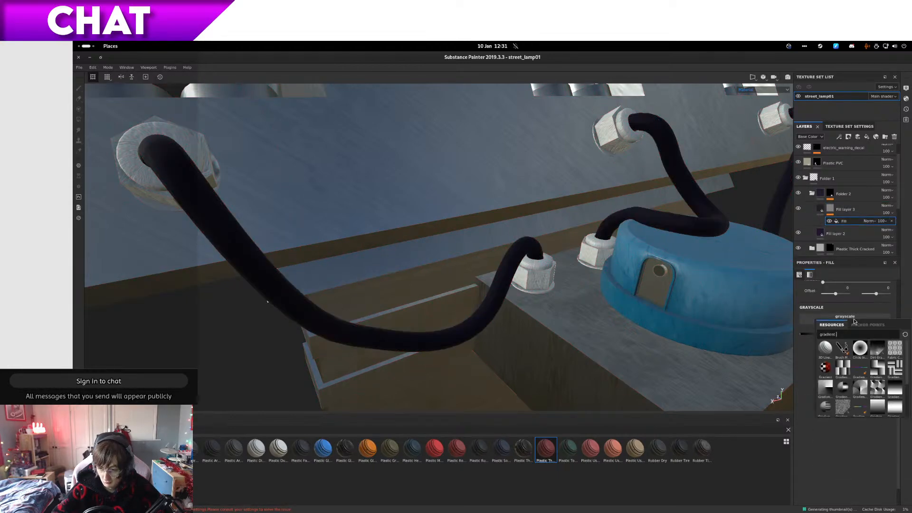
{"action": "type", "text": "grad"}
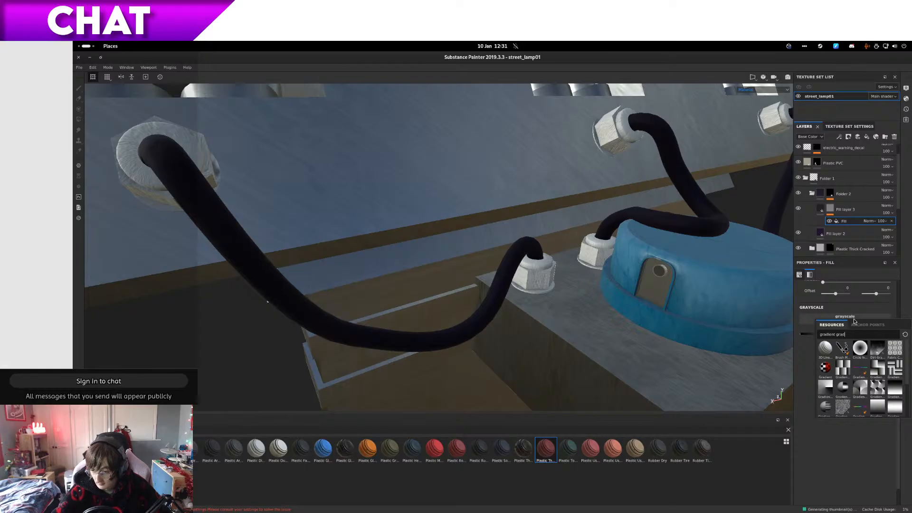
{"action": "left_click", "coordinate": [896, 405]}
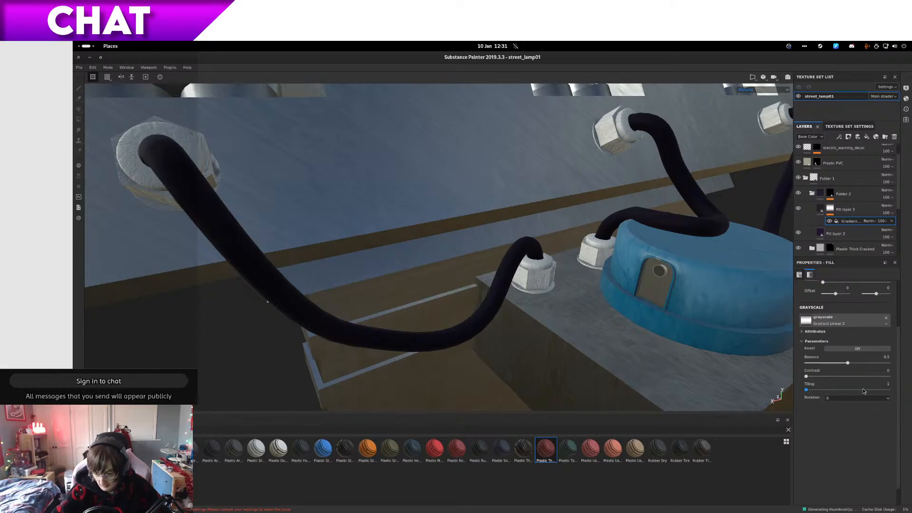
Step: Set the UV rotation of the gradient in the near-black fill's mask to 90 degrees
{"action": "scroll", "coordinate": [899, 328], "scroll_direction": "up", "scroll_amount": 3}
{"action": "left_click", "coordinate": [881, 340]}
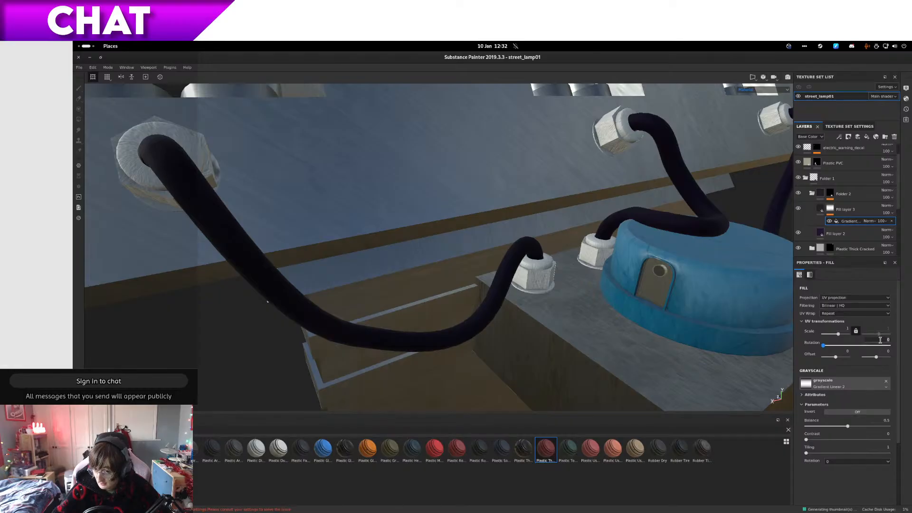
{"action": "key", "text": "Return"}
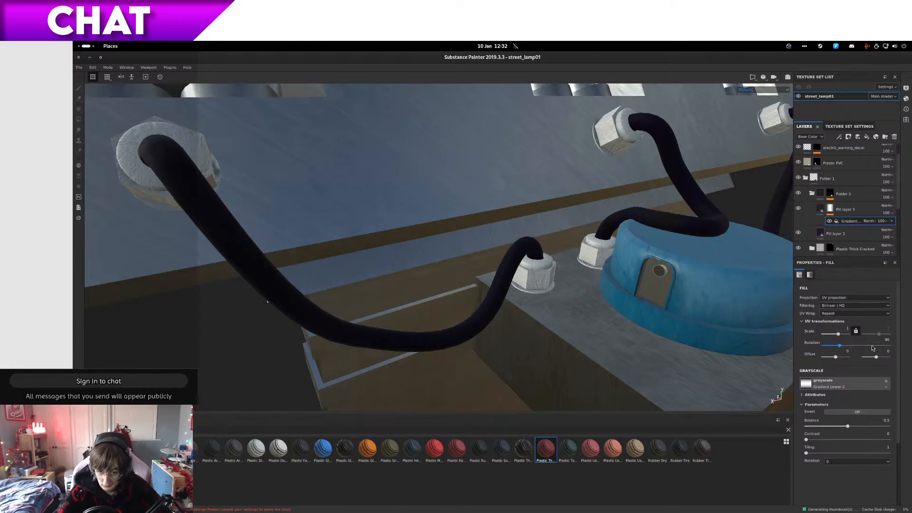
{"action": "scroll", "coordinate": [546, 329], "scroll_direction": "down", "scroll_amount": 2}
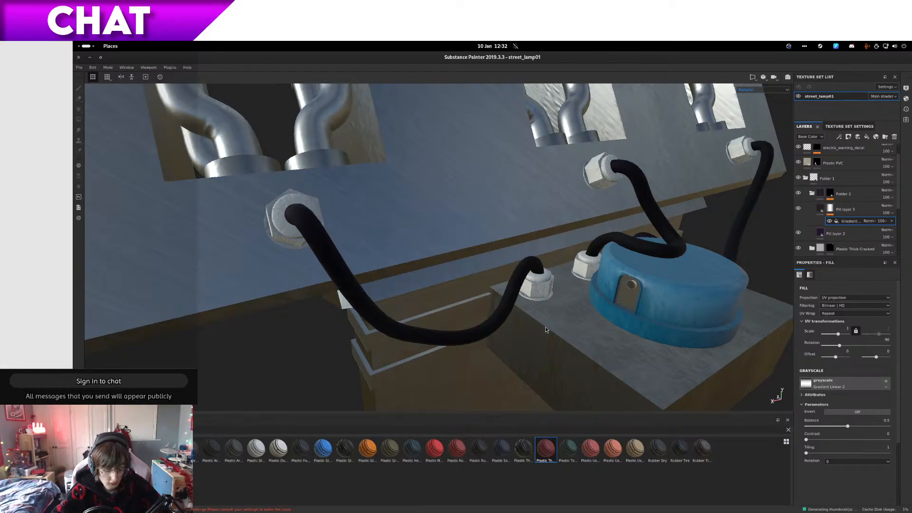
Step: Shrink the gradient's projection box in the 2D view and move it onto the cable islands so it repeats as narrow crosswise stripes
{"action": "key", "text": "F3"}
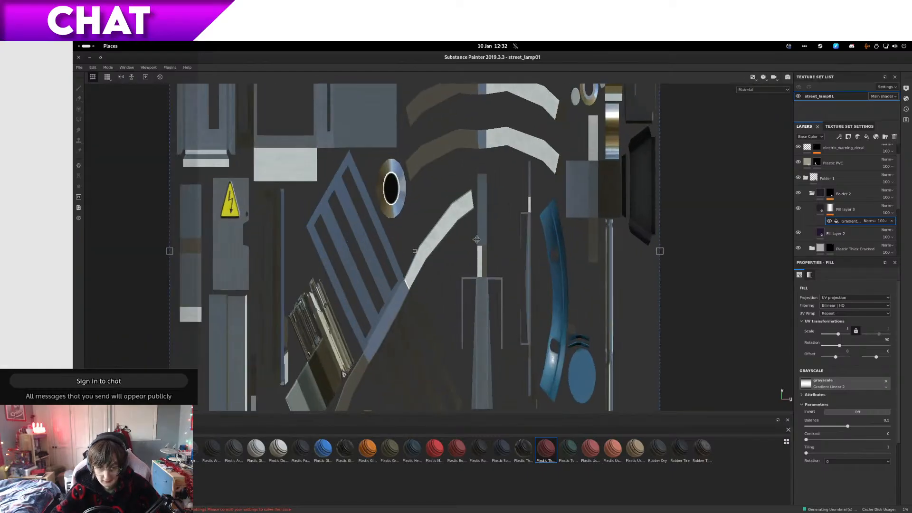
{"action": "left_click_drag", "start_coordinate": [348, 242], "coordinate": [535, 302]}
{"action": "scroll", "coordinate": [535, 302], "scroll_direction": "up", "scroll_amount": 5}
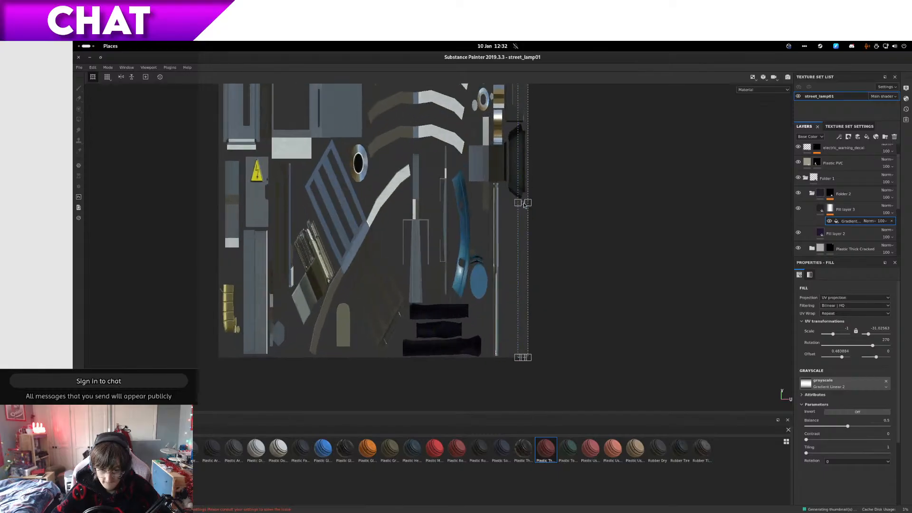
{"action": "scroll", "coordinate": [528, 196], "scroll_direction": "down", "scroll_amount": 5}
{"action": "left_click_drag", "start_coordinate": [525, 124], "coordinate": [378, 294]}
{"action": "scroll", "coordinate": [525, 251], "scroll_direction": "up", "scroll_amount": 6}
{"action": "scroll", "coordinate": [385, 259], "scroll_direction": "up", "scroll_amount": 5}
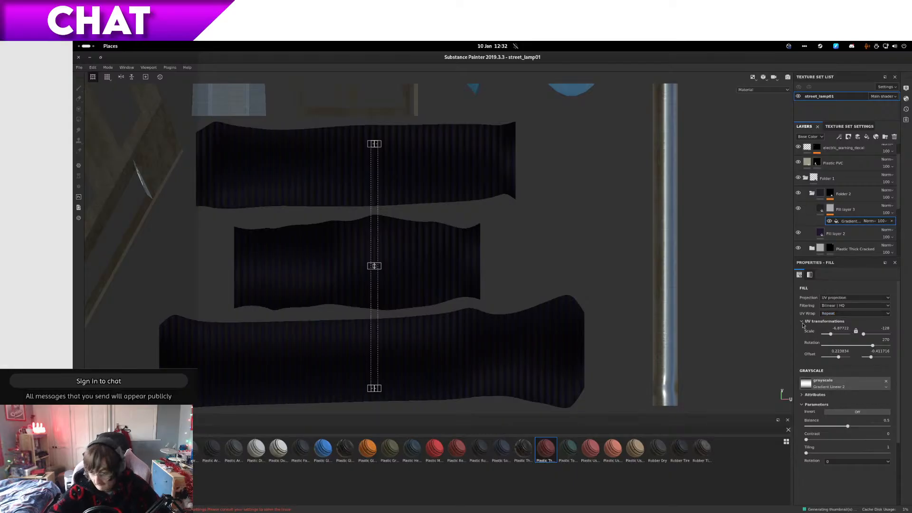
Step: Raise the mask gradient's contrast to 0.55 and show the 2D and 3D views side by side
{"action": "left_click_drag", "start_coordinate": [806, 440], "coordinate": [822, 440]}
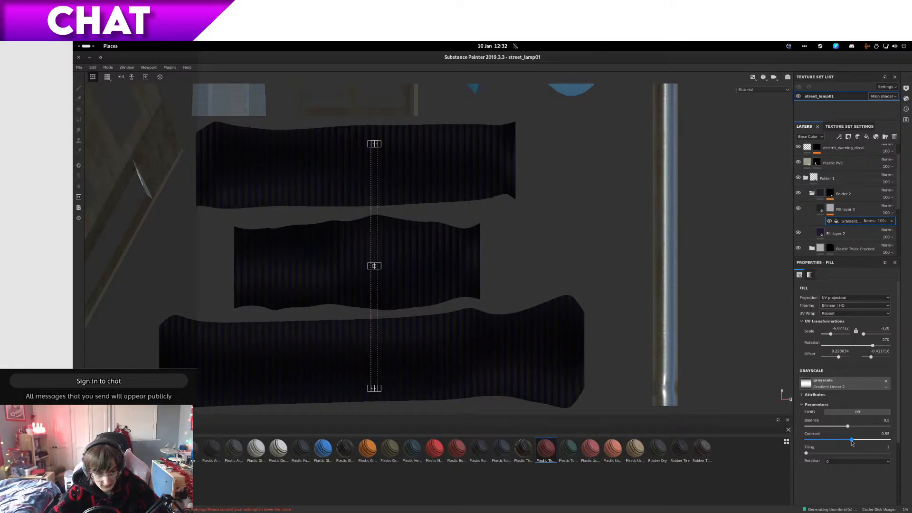
{"action": "key", "text": "F1"}
{"action": "left_click_drag", "start_coordinate": [478, 340], "coordinate": [453, 271], "text": "alt"}
{"action": "scroll", "coordinate": [195, 265], "scroll_direction": "up", "scroll_amount": 5}
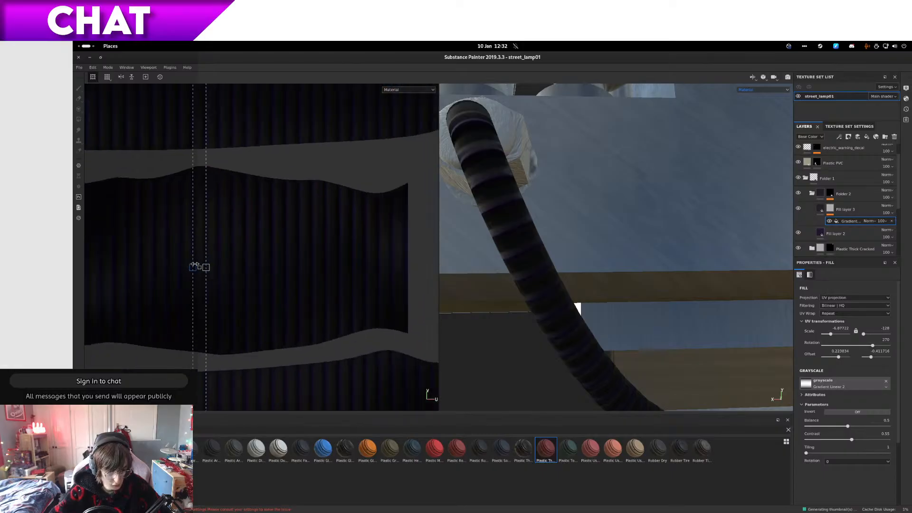
Step: Try inverting the gradient, restore it, and shrink its projection box further to make the cable stripes finer
{"action": "left_click", "coordinate": [862, 412]}
{"action": "left_click", "coordinate": [862, 412]}
{"action": "left_click_drag", "start_coordinate": [211, 270], "coordinate": [201, 299]}
{"action": "left_click_drag", "start_coordinate": [570, 285], "coordinate": [599, 262], "text": "alt"}
Step: Brighten the purple fill layer's base color to a value of about 0.22
{"action": "left_click", "coordinate": [850, 234]}
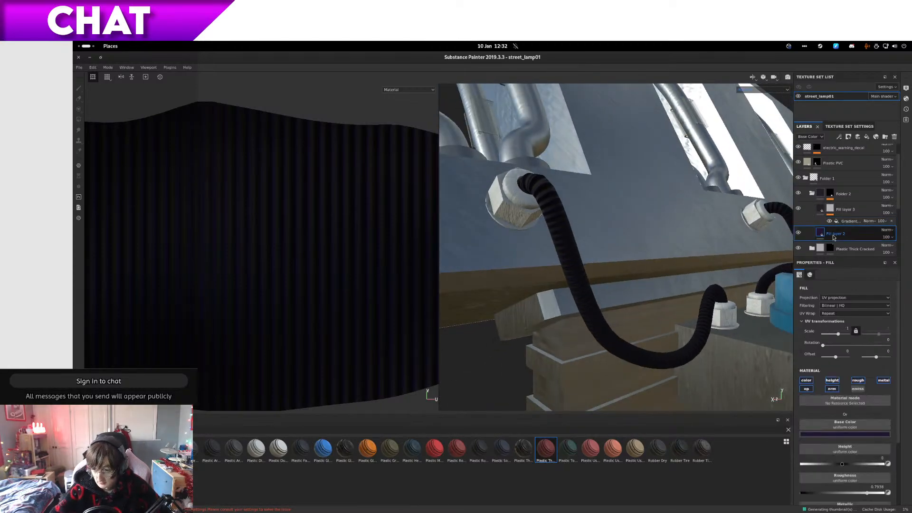
{"action": "left_click", "coordinate": [863, 433]}
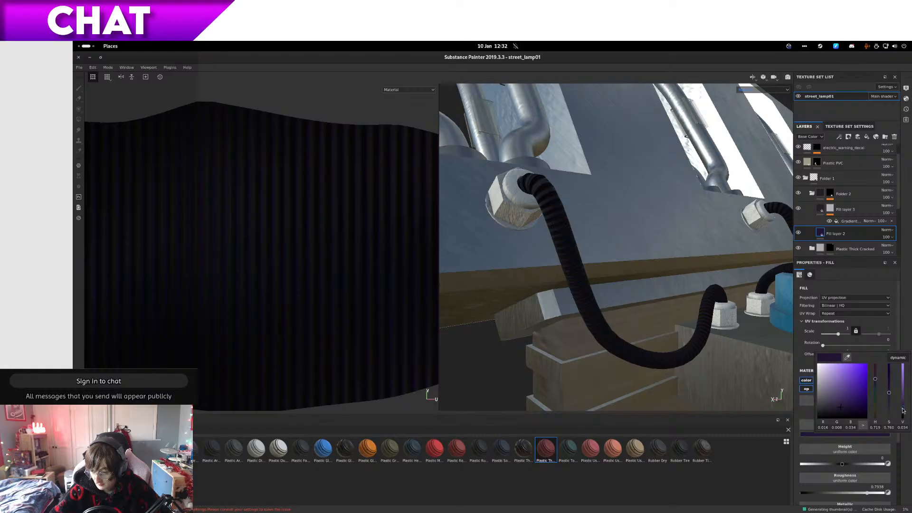
{"action": "mouse_move", "coordinate": [905, 408]}
{"action": "left_mouse_down"}
{"action": "mouse_move", "coordinate": [907, 383]}
{"action": "mouse_move", "coordinate": [905, 393]}
{"action": "left_mouse_up"}
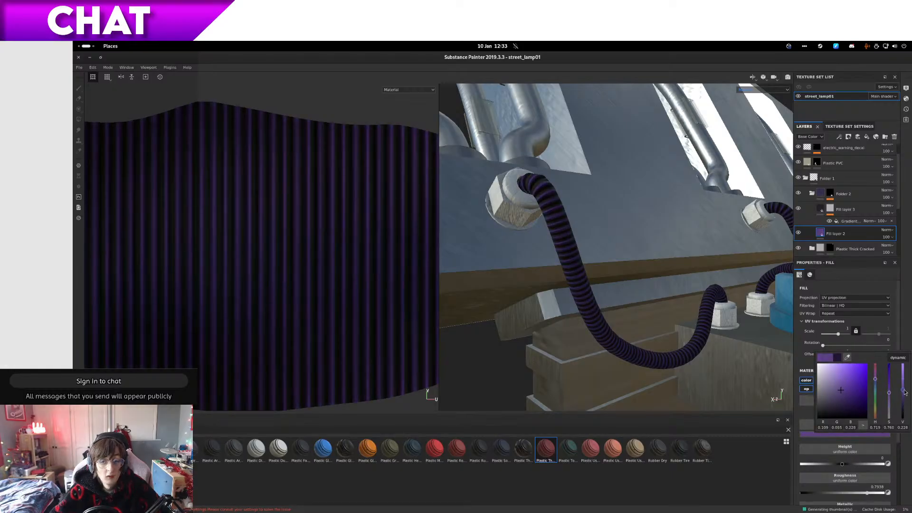
{"action": "left_click", "coordinate": [554, 271]}
{"action": "left_click_drag", "start_coordinate": [584, 276], "coordinate": [613, 209], "text": "alt"}
Step: Enable the normal channel on the near-black fill layer's material
{"action": "left_click", "coordinate": [831, 208]}
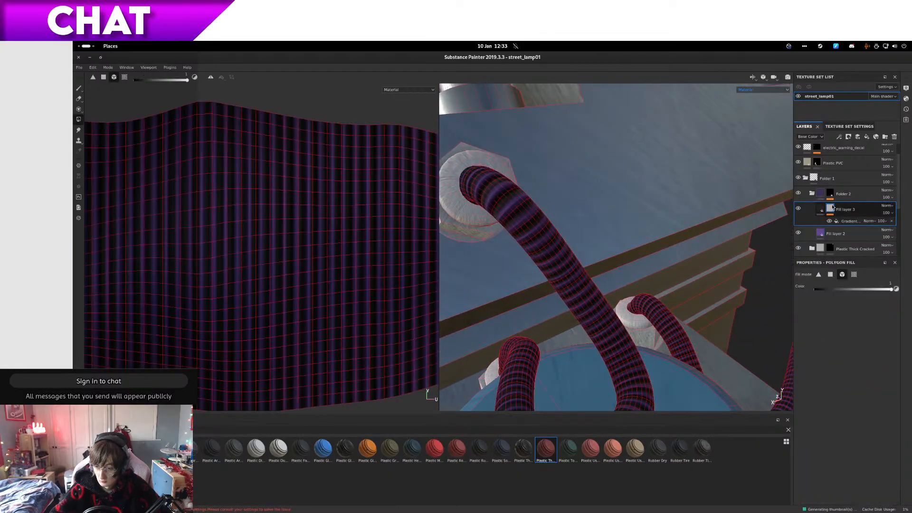
{"action": "left_click", "coordinate": [830, 194]}
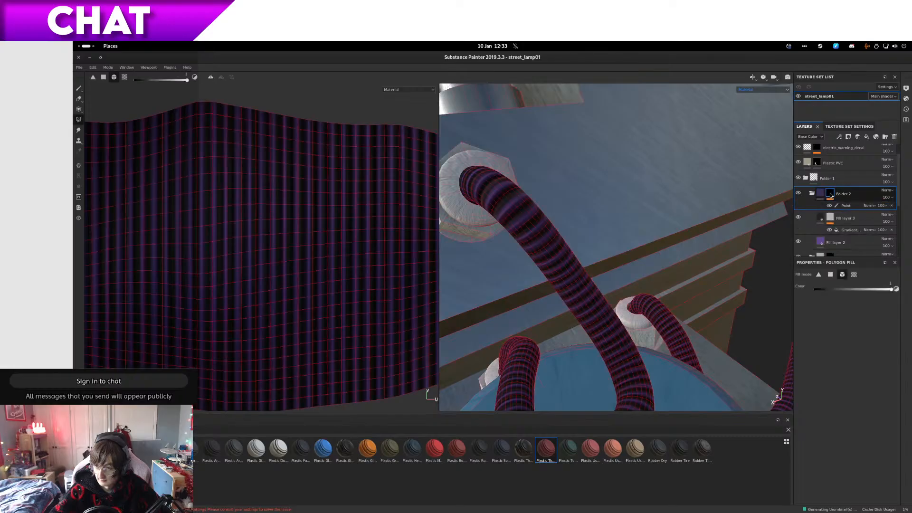
{"action": "left_click", "coordinate": [822, 195]}
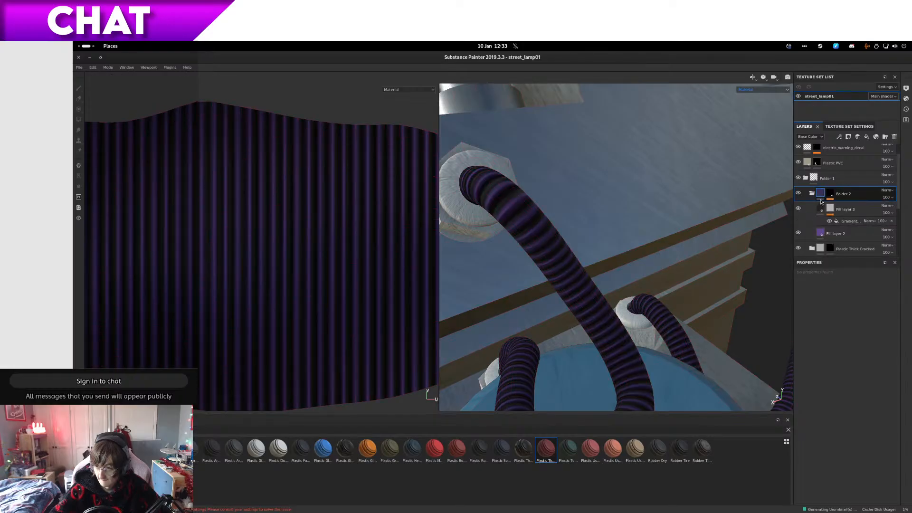
{"action": "left_click", "coordinate": [821, 209]}
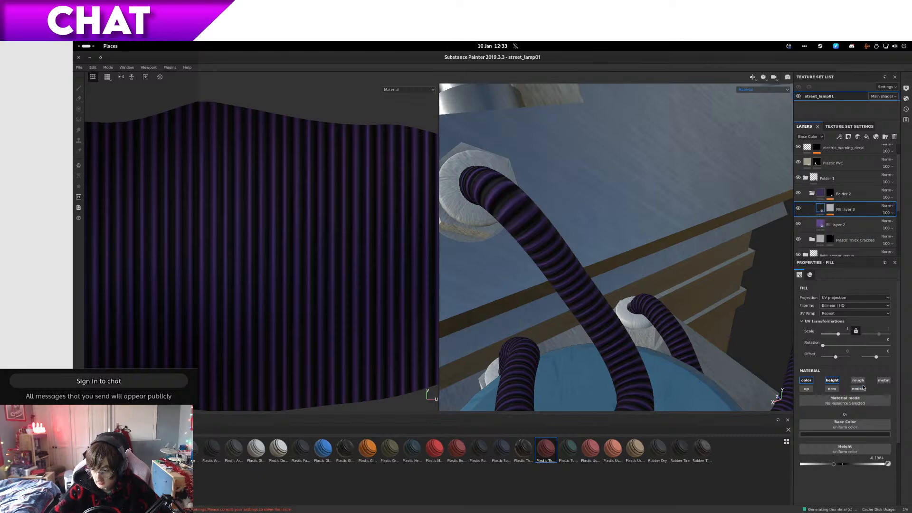
{"action": "left_click", "coordinate": [832, 390]}
{"action": "mouse_move", "coordinate": [615, 369]}
{"action": "left_mouse_down", "text": "alt"}
{"action": "mouse_move", "coordinate": [610, 252]}
{"action": "mouse_move", "coordinate": [632, 306]}
{"action": "mouse_move", "coordinate": [699, 271]}
{"action": "mouse_move", "coordinate": [597, 290]}
{"action": "mouse_move", "coordinate": [564, 309]}
{"action": "mouse_move", "coordinate": [642, 297]}
{"action": "mouse_move", "coordinate": [640, 305]}
{"action": "left_mouse_up", "text": "alt"}
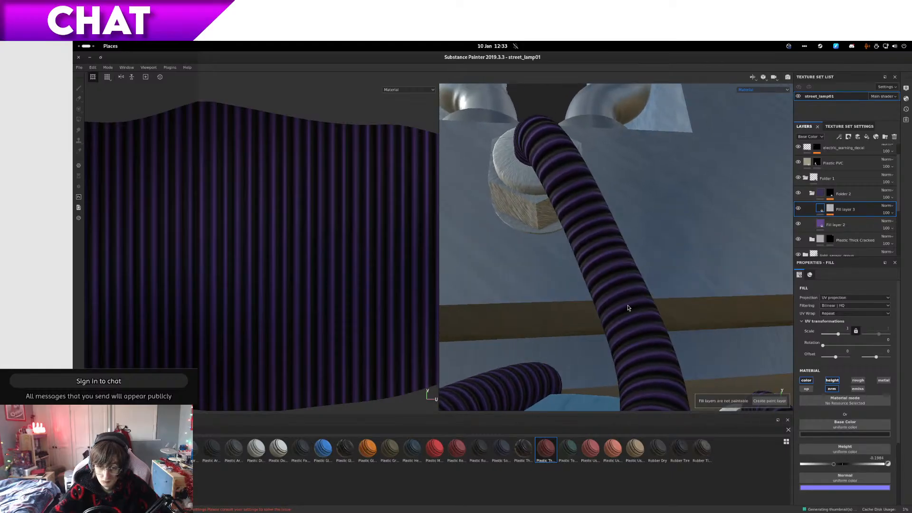
{"action": "key", "text": "shift"}
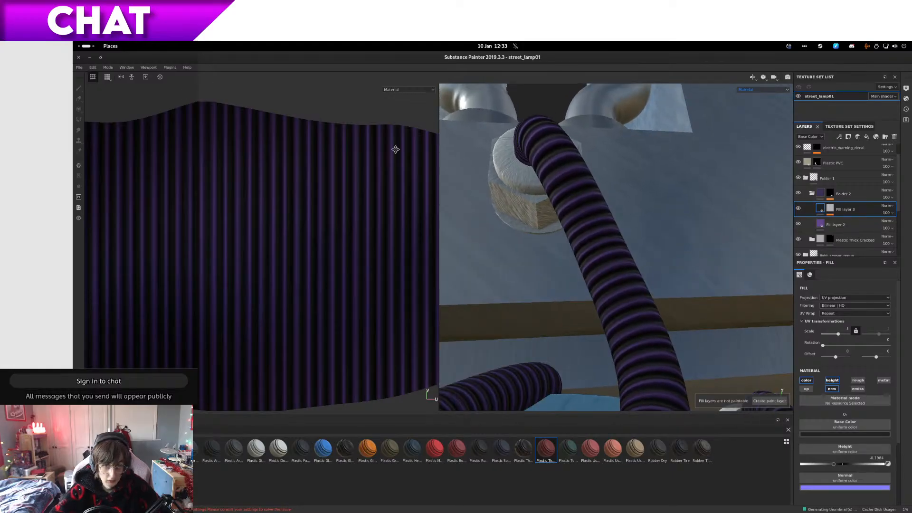
{"action": "left_click", "coordinate": [142, 69]}
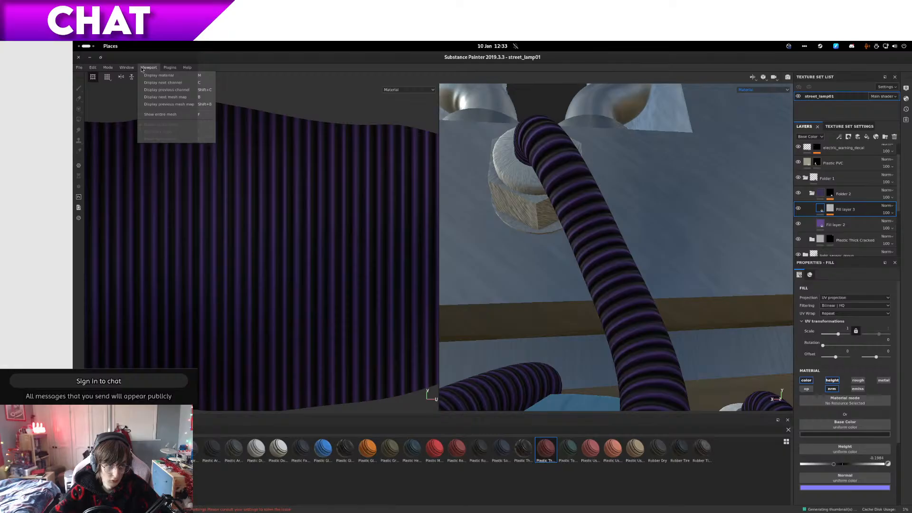
{"action": "left_click", "coordinate": [127, 69]}
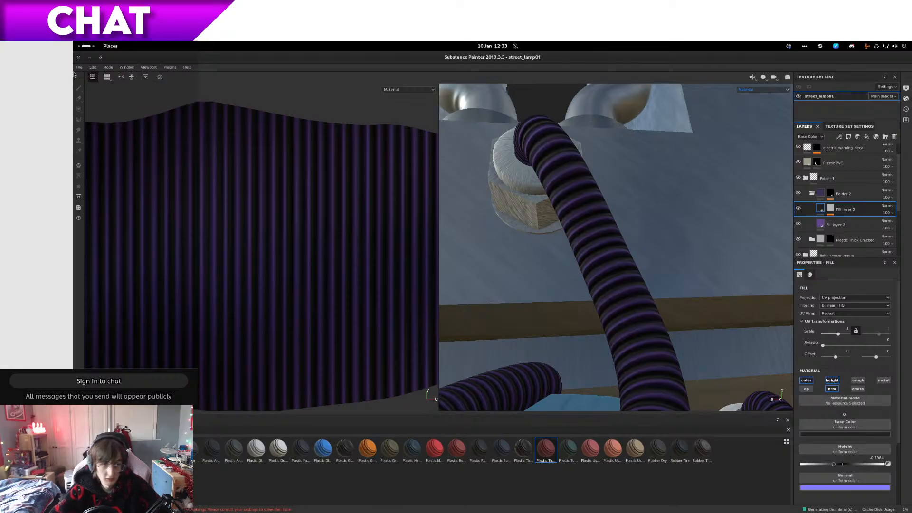
{"action": "left_click", "coordinate": [109, 69]}
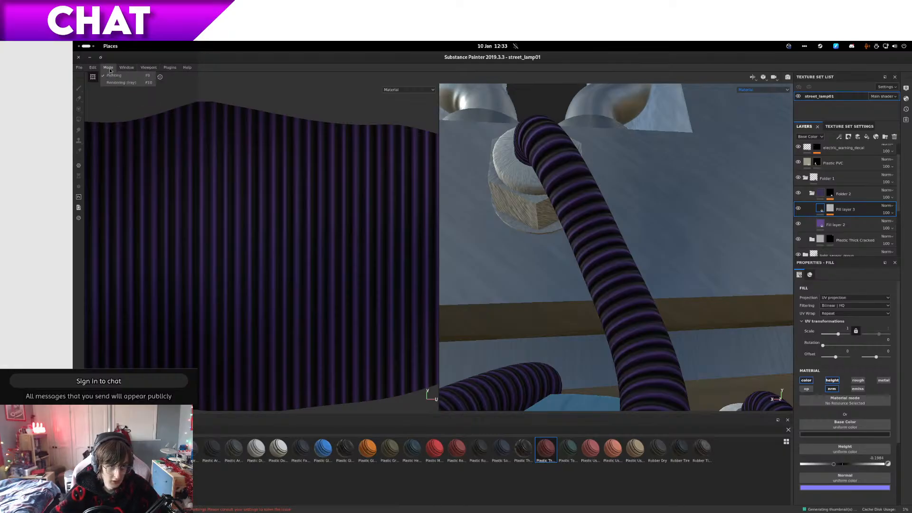
{"action": "mouse_move", "coordinate": [143, 68]}
{"action": "key", "text": "Escape"}
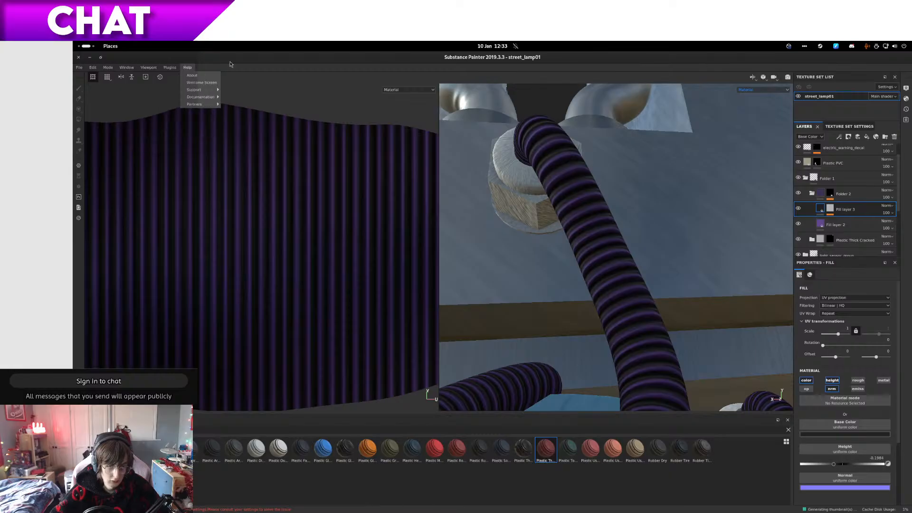
Step: Show only the 3D view and lighten the purple fill's base color to a pale lavender with a value of about 0.62
{"action": "key", "text": "F2"}
{"action": "left_click_drag", "start_coordinate": [458, 287], "coordinate": [414, 290], "text": "alt"}
{"action": "scroll", "coordinate": [410, 295], "scroll_direction": "down", "scroll_amount": 2}
{"action": "scroll", "coordinate": [427, 297], "scroll_direction": "up", "scroll_amount": 5}
{"action": "left_click", "coordinate": [825, 225]}
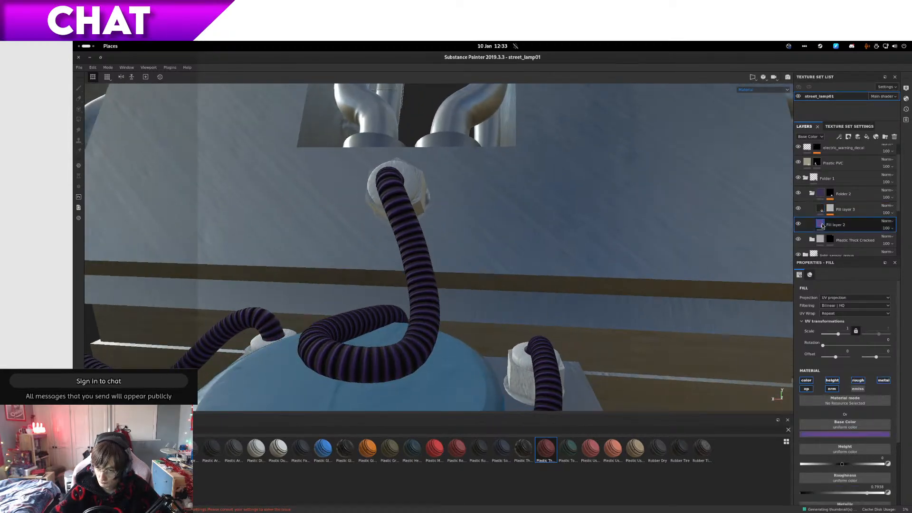
{"action": "left_click", "coordinate": [835, 438]}
{"action": "mouse_move", "coordinate": [835, 383]}
{"action": "left_mouse_down"}
{"action": "mouse_move", "coordinate": [824, 375]}
{"action": "mouse_move", "coordinate": [830, 378]}
{"action": "left_mouse_up"}
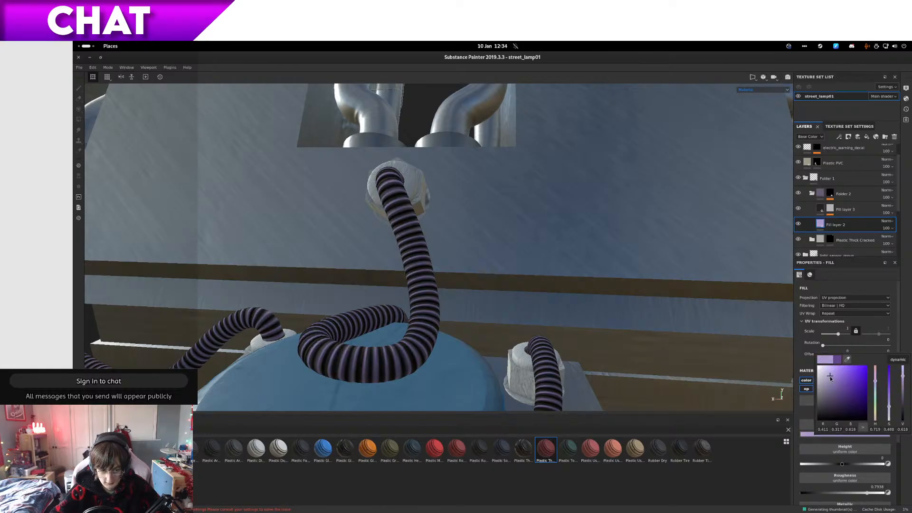
{"action": "left_click_drag", "start_coordinate": [460, 295], "coordinate": [437, 296], "text": "alt"}
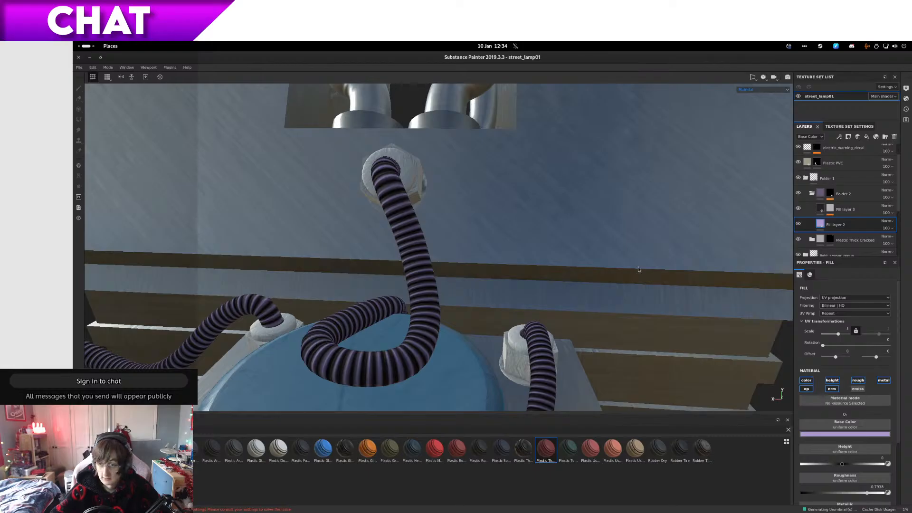
Step: Rotate the environment lighting so that the wall and bolts around the cables are brightly lit
{"action": "left_click", "coordinate": [147, 67]}
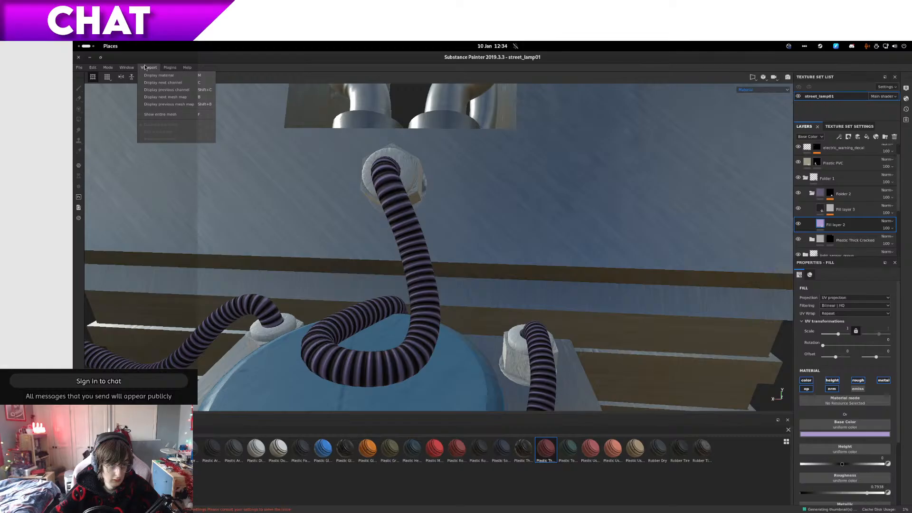
{"action": "left_click", "coordinate": [161, 68]}
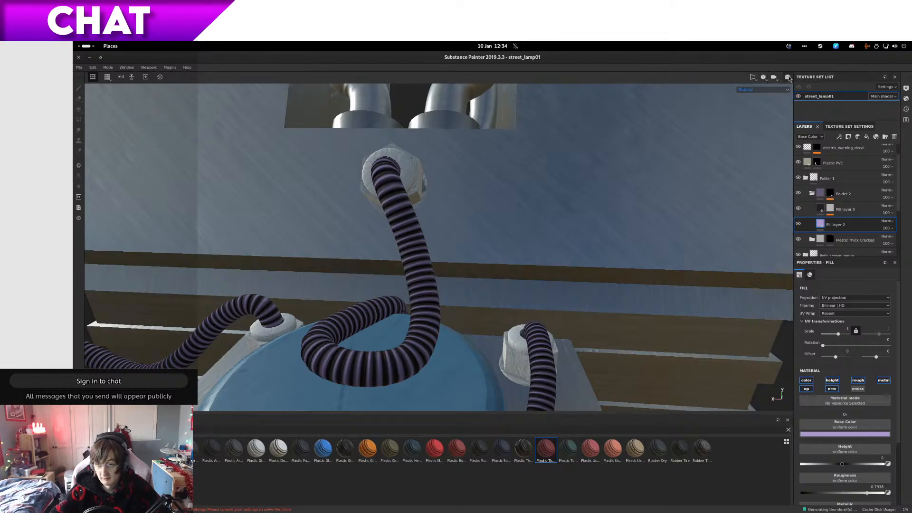
{"action": "scroll", "coordinate": [245, 183], "scroll_direction": "down", "scroll_amount": 2}
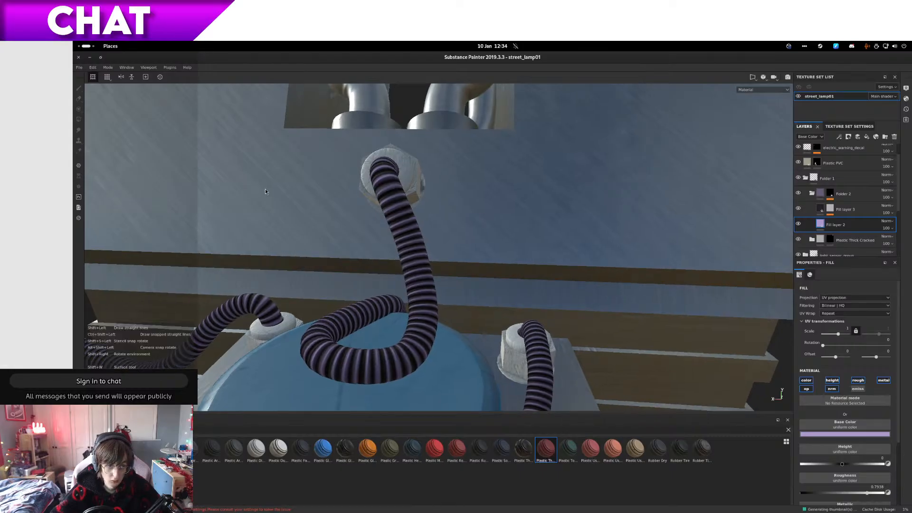
{"action": "left_click", "coordinate": [264, 192], "text": "shift"}
{"action": "right_click_drag", "start_coordinate": [270, 197], "coordinate": [339, 225], "text": "shift"}
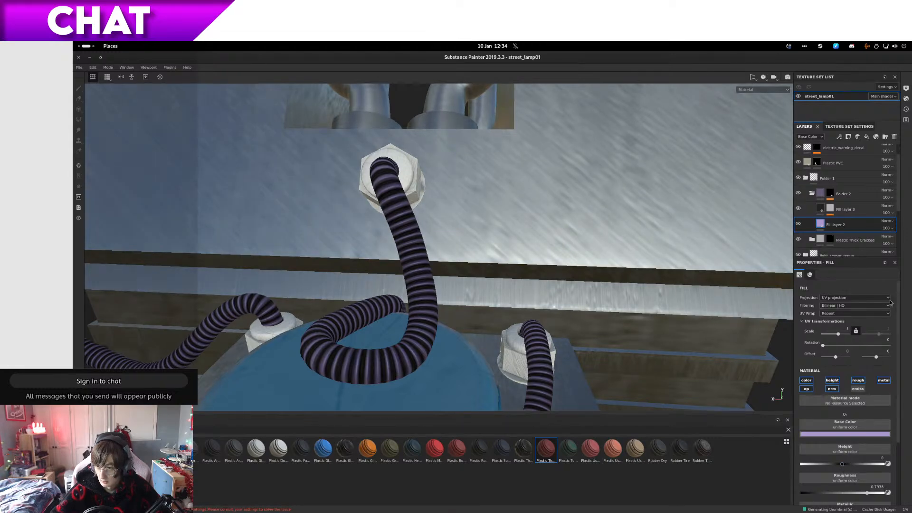
Step: Lower the near-black fill layer's height to about -0.26
{"action": "left_click", "coordinate": [822, 195]}
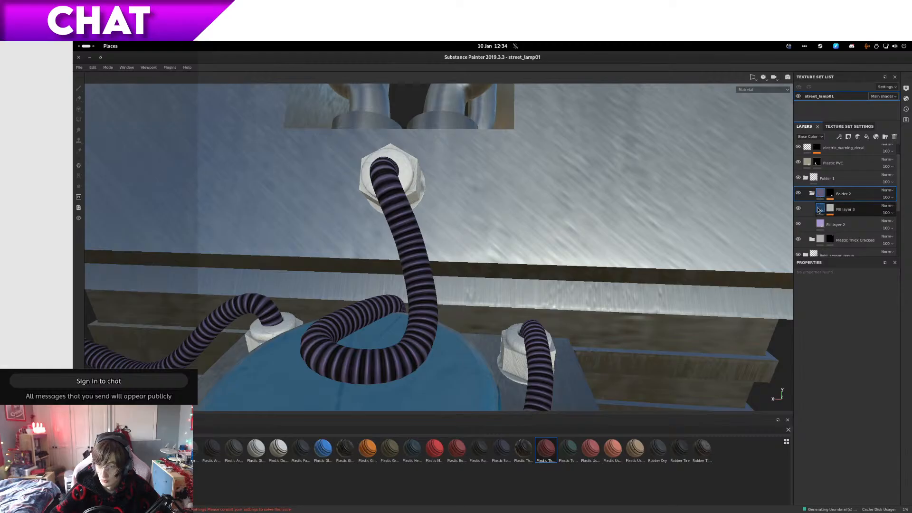
{"action": "left_click", "coordinate": [821, 209]}
{"action": "mouse_move", "coordinate": [831, 464]}
{"action": "left_mouse_down"}
{"action": "mouse_move", "coordinate": [854, 464]}
{"action": "mouse_move", "coordinate": [831, 472]}
{"action": "left_mouse_up"}
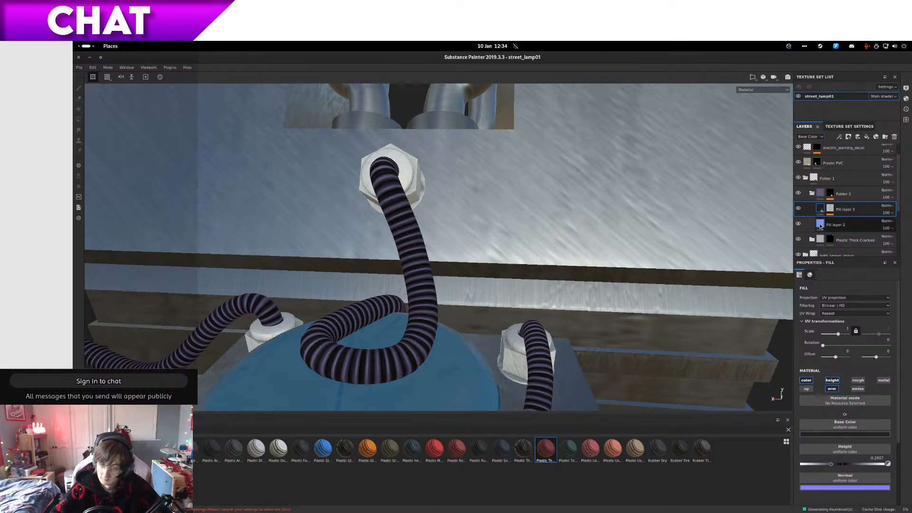
{"action": "mouse_move", "coordinate": [821, 226]}
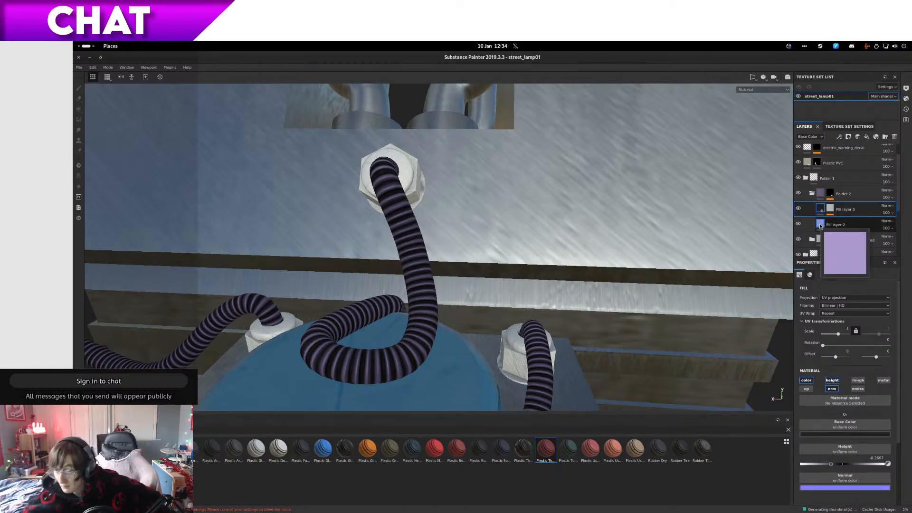
Step: Set the balance to 0.3 and contrast to 0.2 for the gradient in the near-black fill layer's mask
{"action": "left_click", "coordinate": [828, 211]}
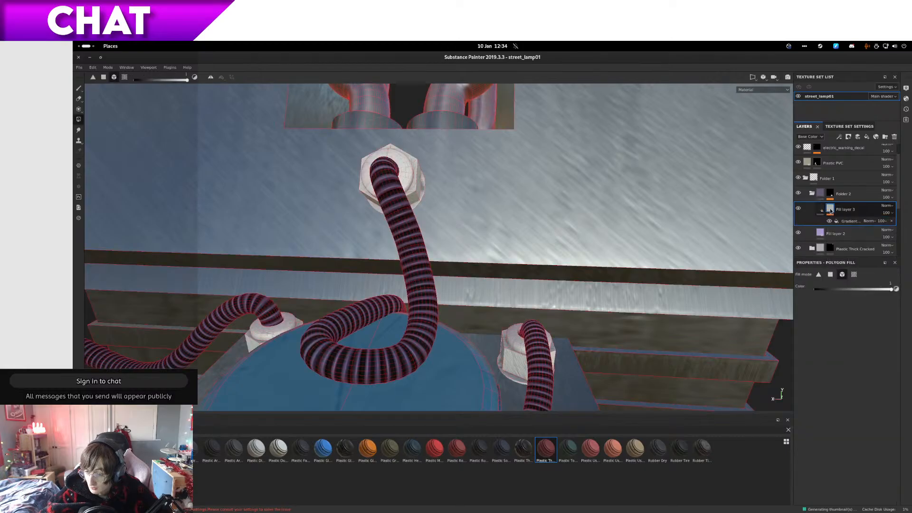
{"action": "left_click", "coordinate": [848, 221]}
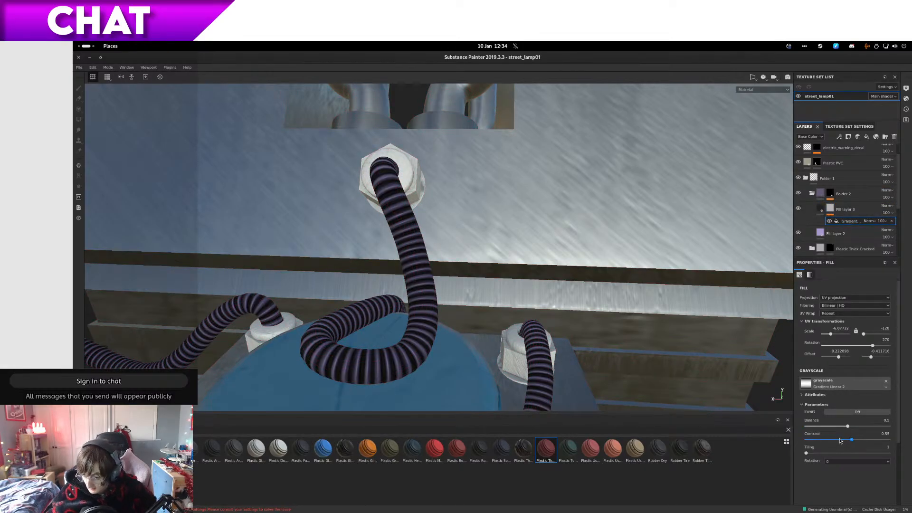
{"action": "mouse_move", "coordinate": [847, 426]}
{"action": "left_mouse_down"}
{"action": "mouse_move", "coordinate": [810, 427]}
{"action": "mouse_move", "coordinate": [839, 442]}
{"action": "left_mouse_up"}
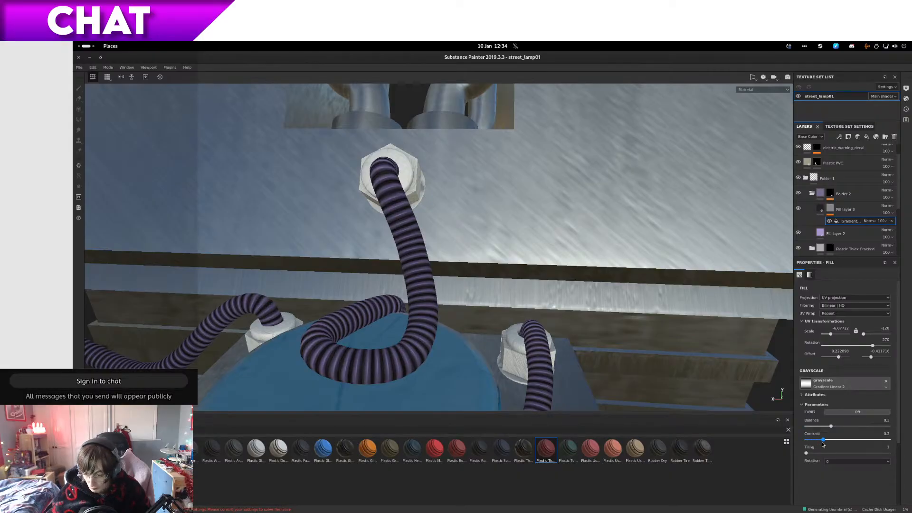
{"action": "mouse_move", "coordinate": [807, 453]}
{"action": "left_mouse_down"}
{"action": "mouse_move", "coordinate": [817, 456]}
{"action": "mouse_move", "coordinate": [802, 457]}
{"action": "left_mouse_up"}
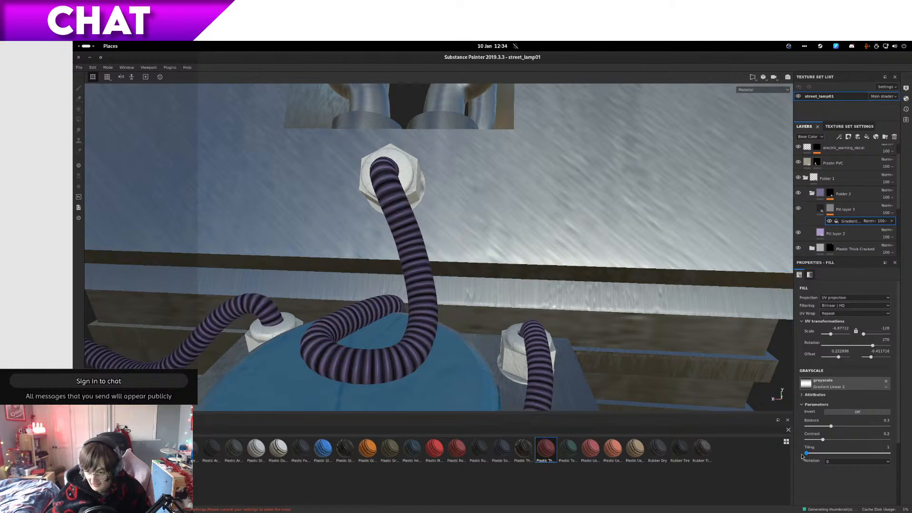
Step: Beside the UV view, set the stripe gradient's tiling to 16 and resize its projection over the cable islands to a scale of about -21.14
{"action": "key", "text": "F1"}
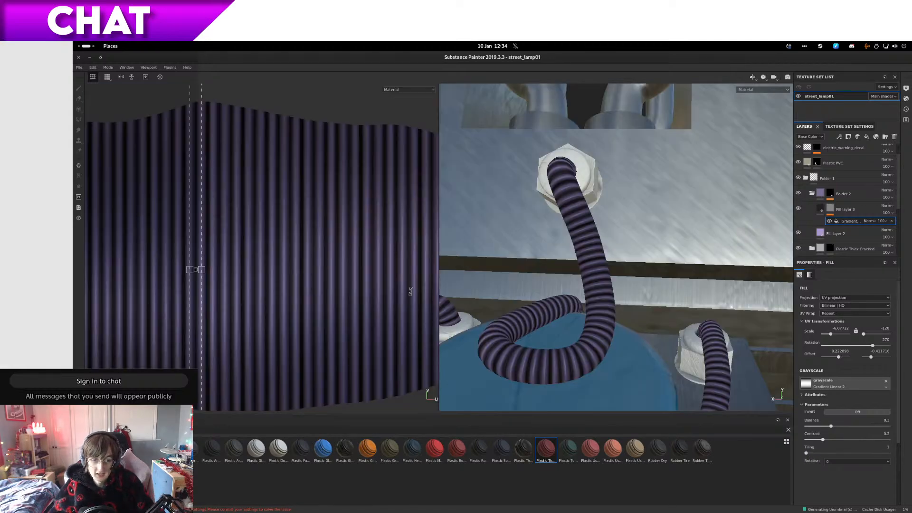
{"action": "scroll", "coordinate": [227, 277], "scroll_direction": "down", "scroll_amount": 8}
{"action": "left_click_drag", "start_coordinate": [227, 277], "coordinate": [473, 304]}
{"action": "left_click_drag", "start_coordinate": [223, 272], "coordinate": [97, 274]}
{"action": "left_click_drag", "start_coordinate": [813, 454], "coordinate": [900, 447]}
{"action": "left_click_drag", "start_coordinate": [340, 276], "coordinate": [148, 298]}
{"action": "scroll", "coordinate": [568, 332], "scroll_direction": "down", "scroll_amount": 1}
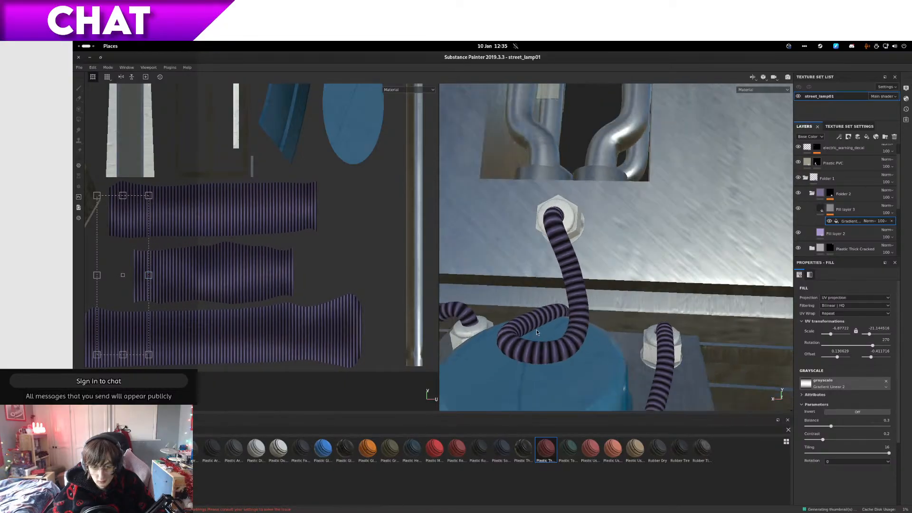
Step: Set the stripe gradient's balance to 0.29 and its contrast to 0.65
{"action": "scroll", "coordinate": [569, 333], "scroll_direction": "up", "scroll_amount": 3}
{"action": "left_click_drag", "start_coordinate": [569, 332], "coordinate": [620, 325], "text": "alt"}
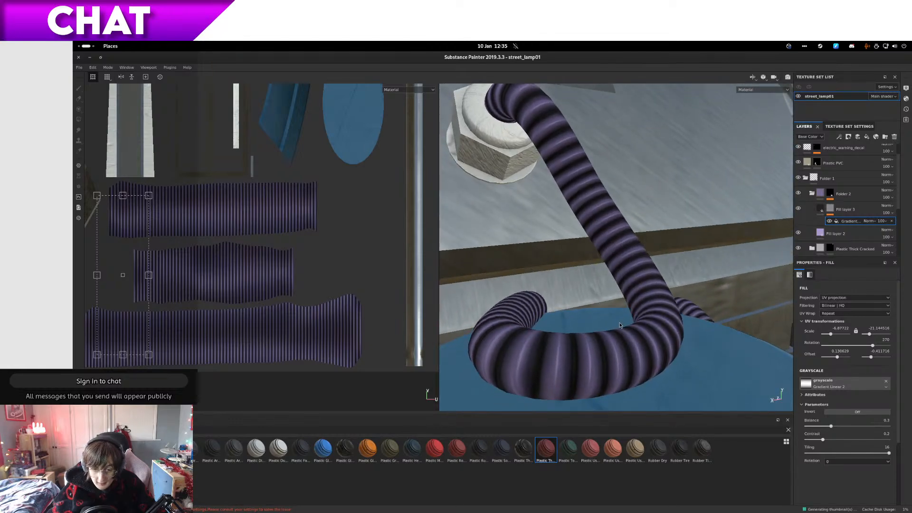
{"action": "left_click_drag", "start_coordinate": [837, 428], "coordinate": [860, 444]}
{"action": "left_click_drag", "start_coordinate": [584, 203], "coordinate": [577, 224], "text": "alt"}
Step: Examine the cables in the Height and Normal channel displays
{"action": "left_click", "coordinate": [762, 90]}
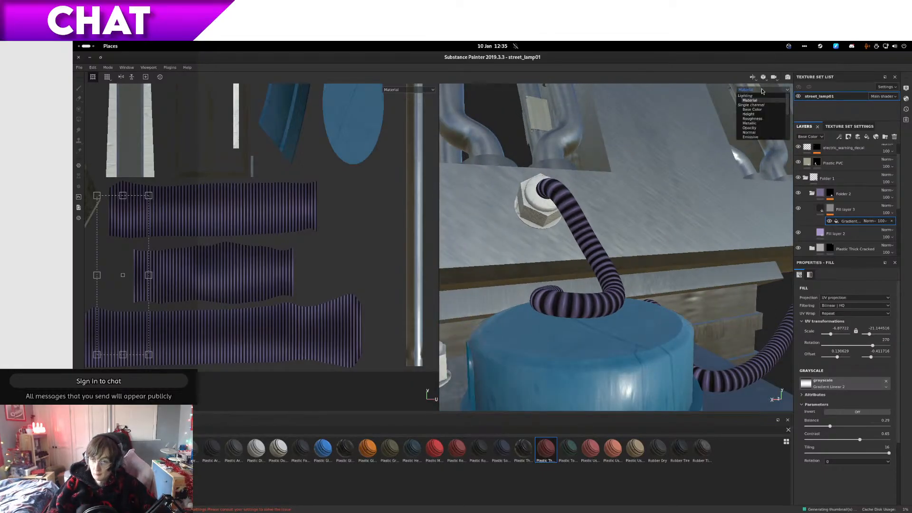
{"action": "left_click", "coordinate": [771, 114]}
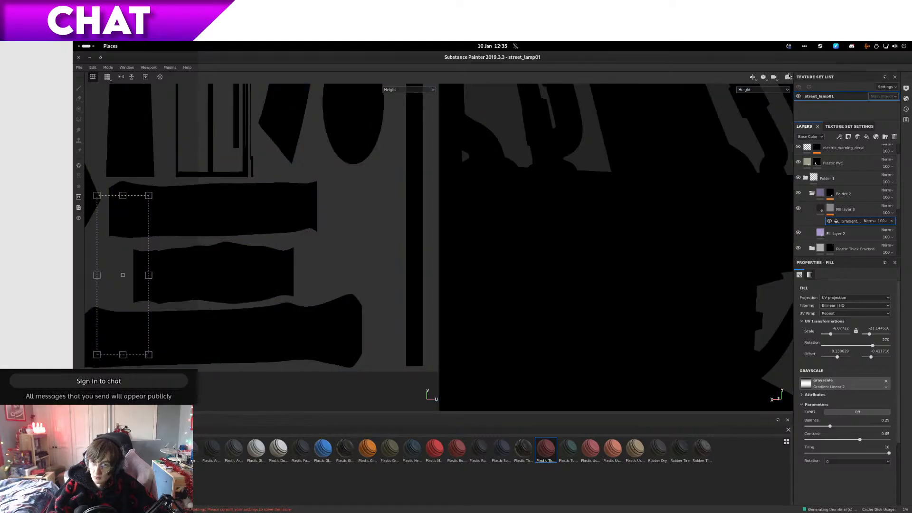
{"action": "left_click", "coordinate": [763, 90]}
{"action": "left_click", "coordinate": [770, 134]}
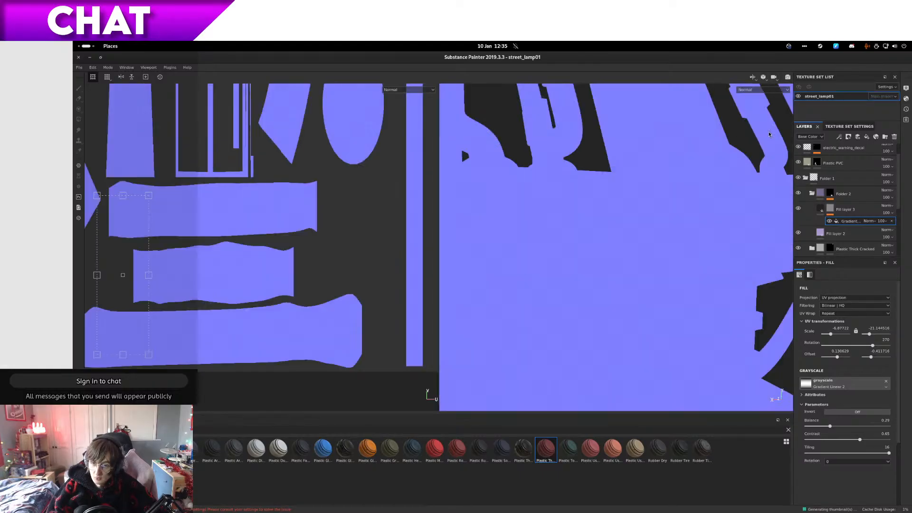
{"action": "left_click", "coordinate": [760, 90]}
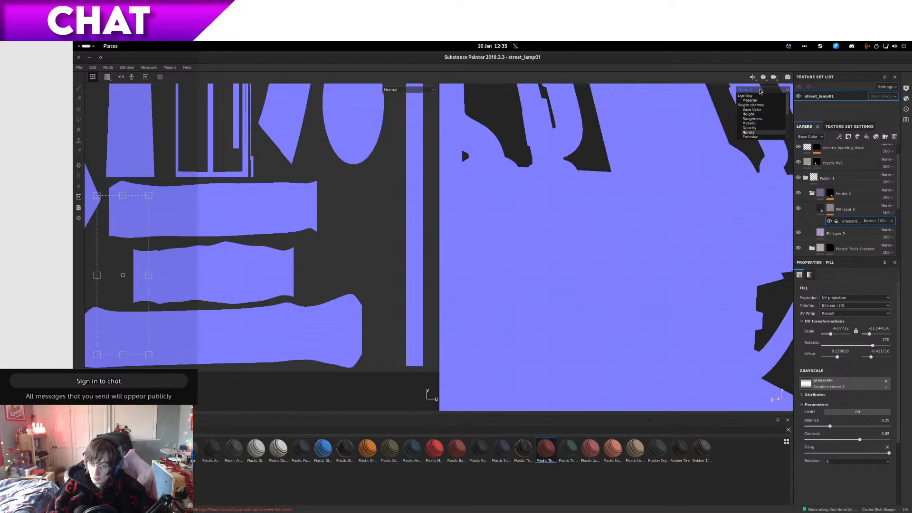
Step: Display the Normal+Height+Mesh channel and reduce the near-black fill layer's recess to a height of about -0.16
{"action": "left_click", "coordinate": [821, 210]}
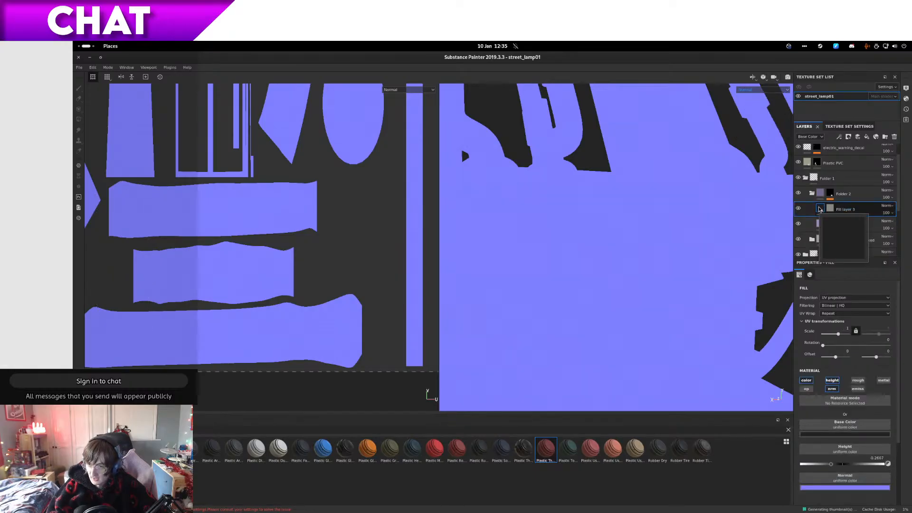
{"action": "left_click", "coordinate": [773, 91]}
{"action": "scroll", "coordinate": [771, 119], "scroll_direction": "down", "scroll_amount": 1}
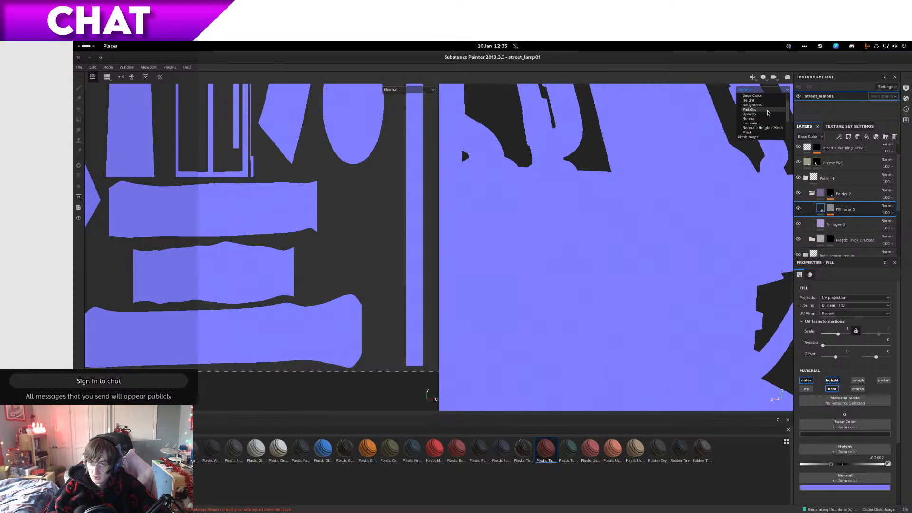
{"action": "left_click", "coordinate": [763, 129]}
{"action": "scroll", "coordinate": [605, 290], "scroll_direction": "up", "scroll_amount": 5}
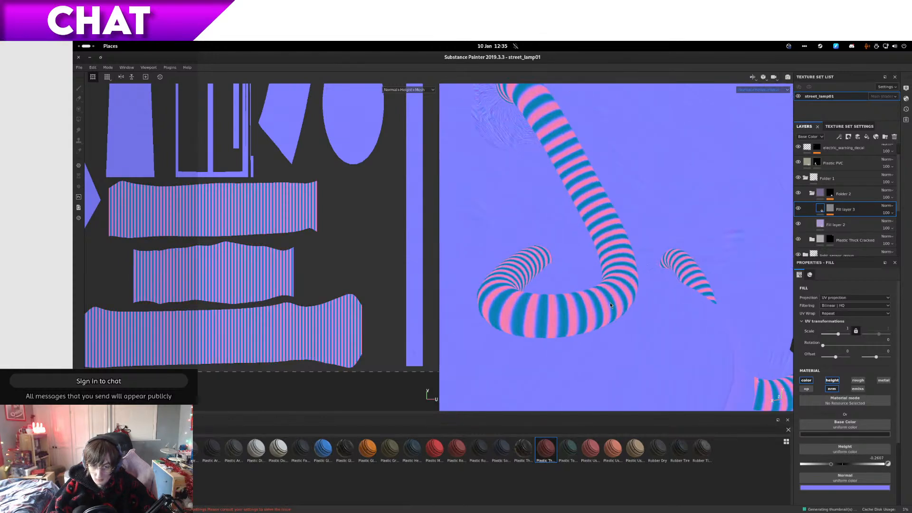
{"action": "mouse_move", "coordinate": [638, 287]}
{"action": "left_mouse_down", "text": "alt"}
{"action": "mouse_move", "coordinate": [670, 248]}
{"action": "mouse_move", "coordinate": [639, 296]}
{"action": "left_mouse_up", "text": "alt"}
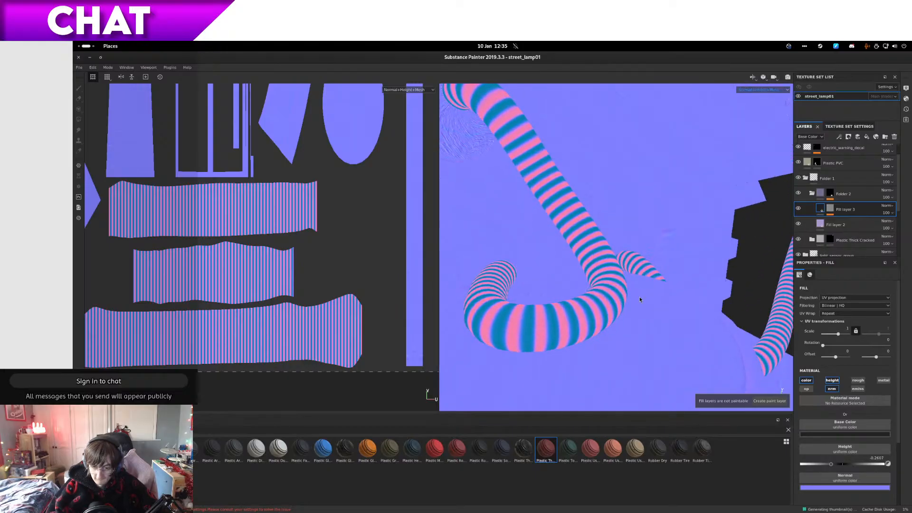
{"action": "mouse_move", "coordinate": [831, 464]}
{"action": "left_mouse_down"}
{"action": "mouse_move", "coordinate": [845, 464]}
{"action": "mouse_move", "coordinate": [839, 469]}
{"action": "left_mouse_up"}
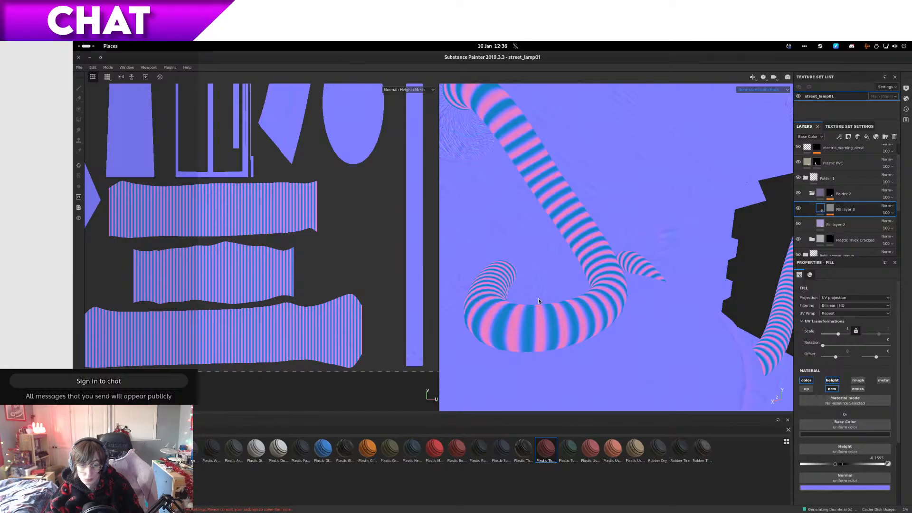
Step: Set the mask gradient's balance to 0.61 and its contrast to 0.56
{"action": "left_click", "coordinate": [831, 207]}
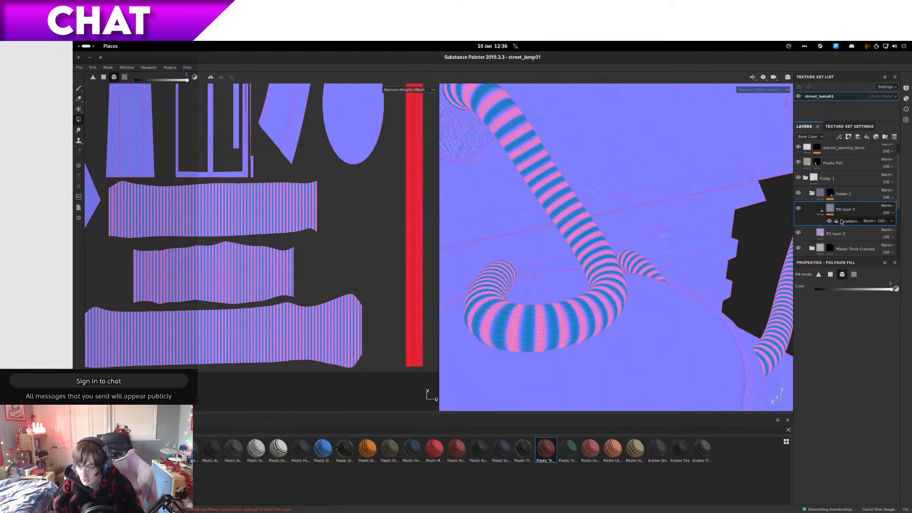
{"action": "left_click", "coordinate": [848, 222]}
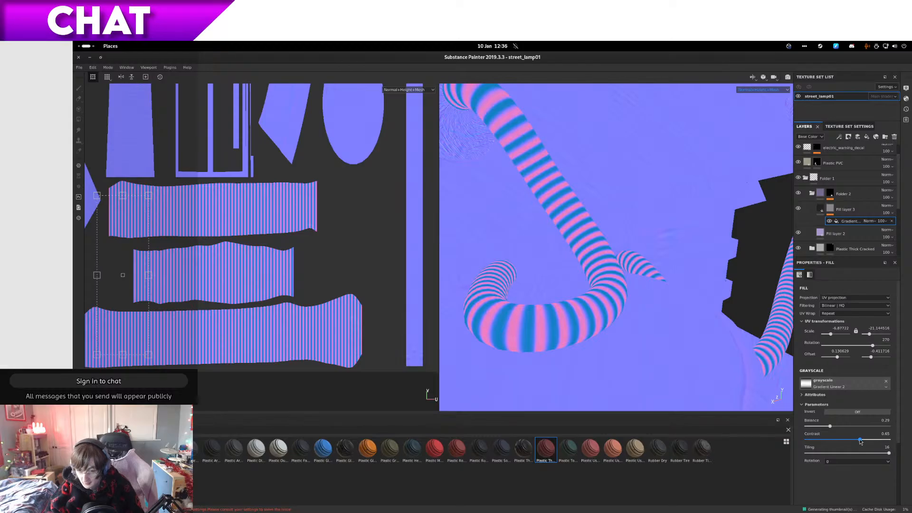
{"action": "left_click_drag", "start_coordinate": [853, 445], "coordinate": [851, 427]}
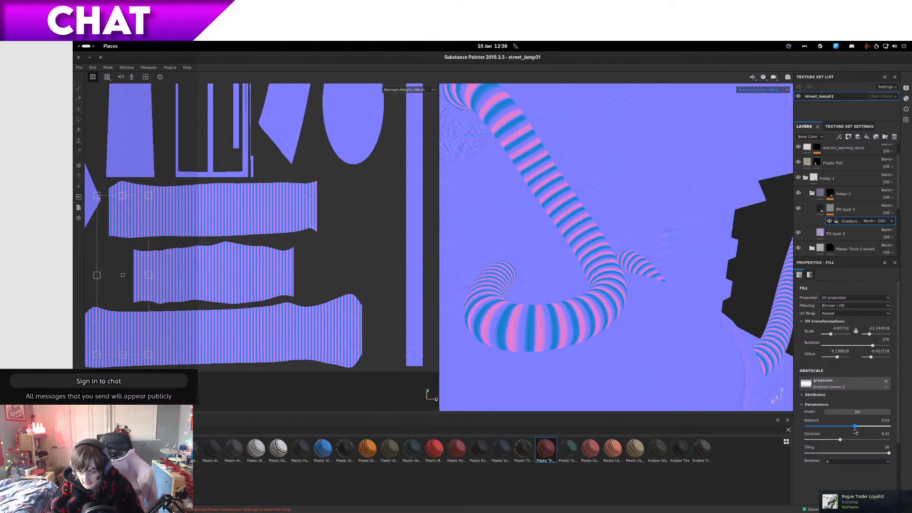
{"action": "left_click_drag", "start_coordinate": [859, 431], "coordinate": [857, 431]}
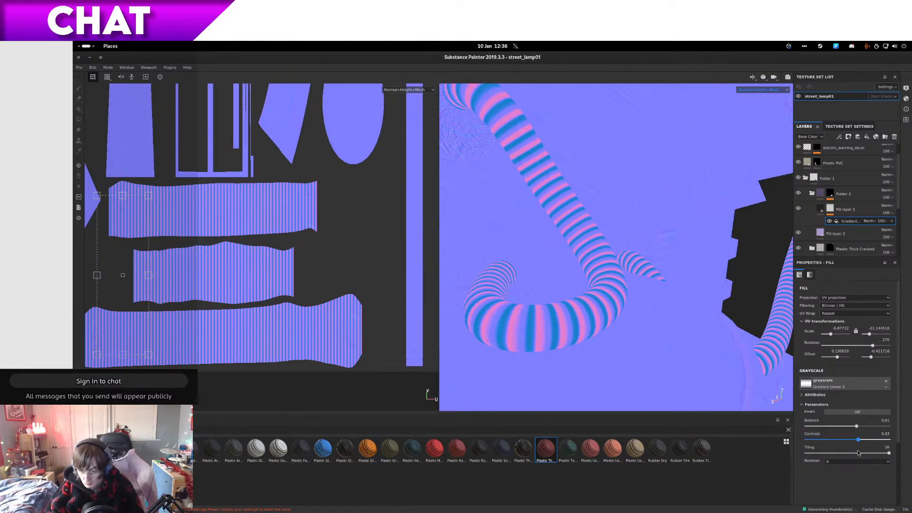
Step: In the Base Color display, set the gradient's balance to 0.51 and narrow its projection to a scale of about -24.64
{"action": "left_click", "coordinate": [783, 90]}
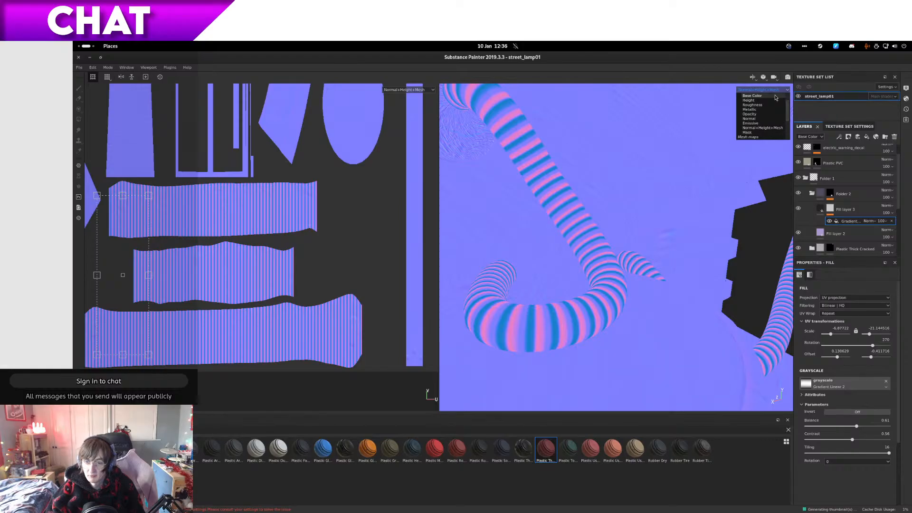
{"action": "left_click", "coordinate": [759, 97]}
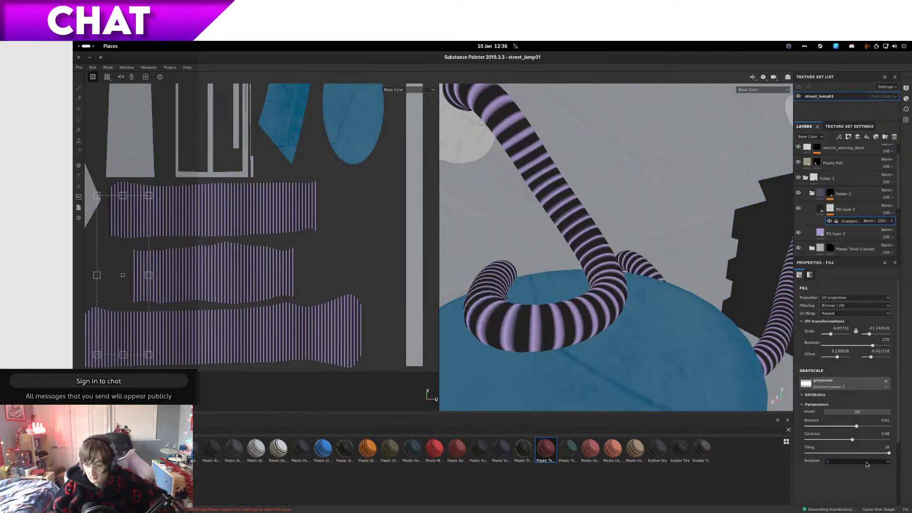
{"action": "left_click_drag", "start_coordinate": [857, 426], "coordinate": [848, 427]}
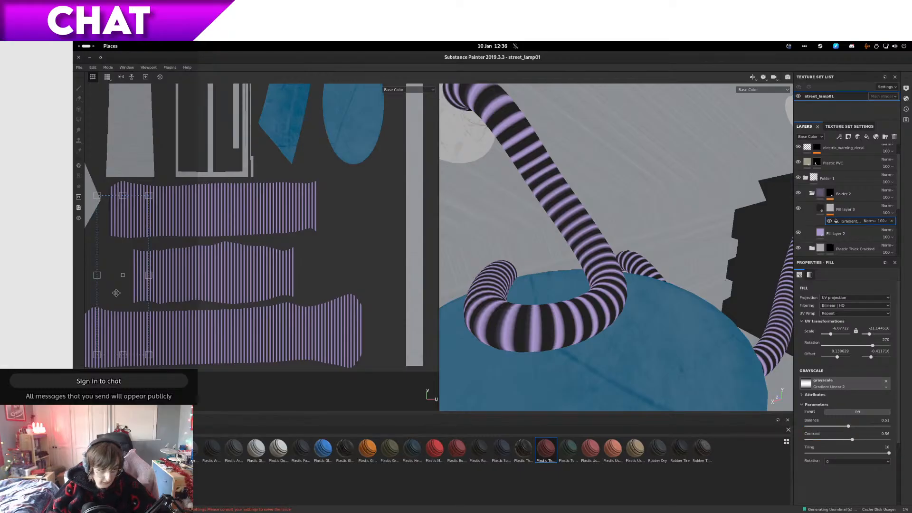
{"action": "mouse_move", "coordinate": [148, 277]}
{"action": "left_mouse_down"}
{"action": "mouse_move", "coordinate": [116, 285]}
{"action": "mouse_move", "coordinate": [140, 285]}
{"action": "left_mouse_up"}
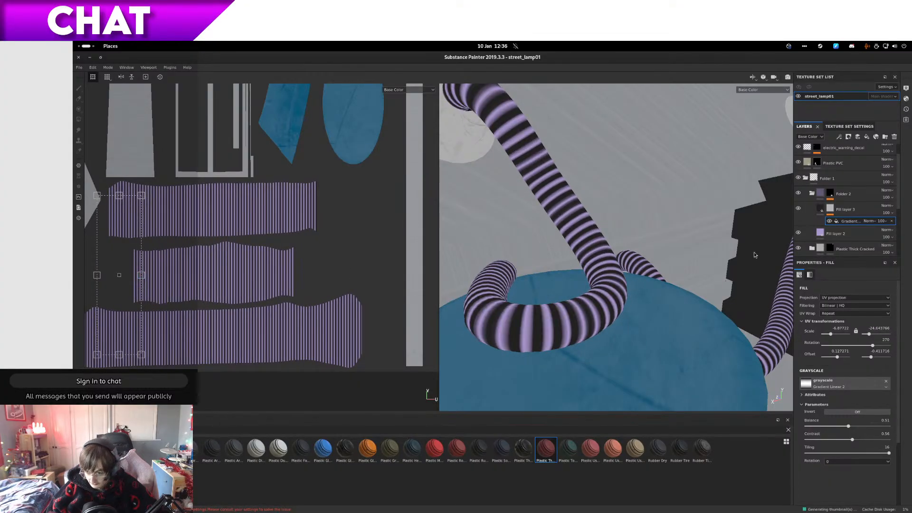
Step: Return to the Material display and lighten the near-black fill's base color to a dark gray with a value of about 0.089
{"action": "left_click", "coordinate": [821, 209]}
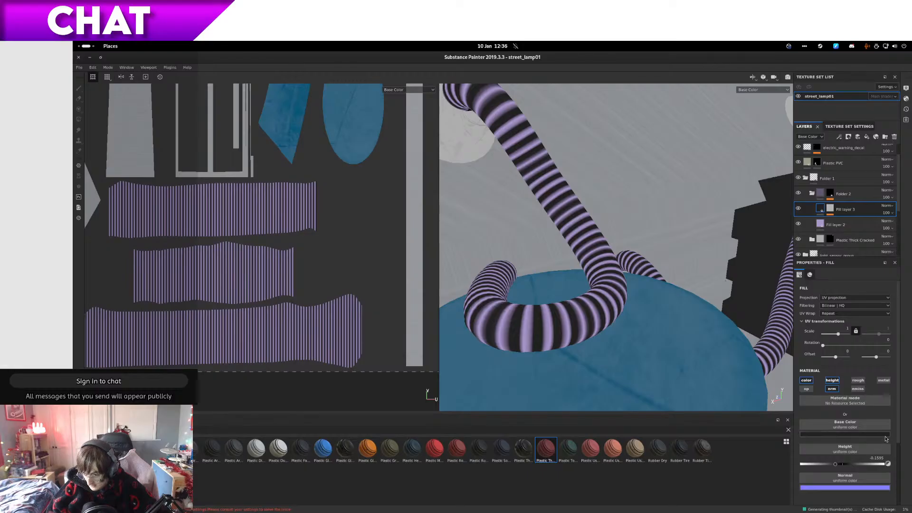
{"action": "left_click", "coordinate": [884, 436]}
{"action": "mouse_move", "coordinate": [904, 412]}
{"action": "left_mouse_down"}
{"action": "mouse_move", "coordinate": [903, 365]}
{"action": "mouse_move", "coordinate": [902, 400]}
{"action": "left_mouse_up"}
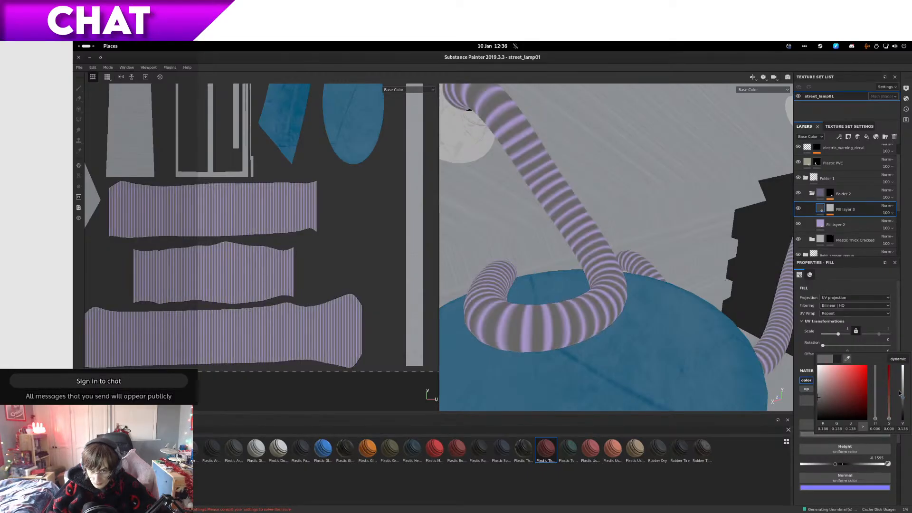
{"action": "left_click", "coordinate": [769, 92]}
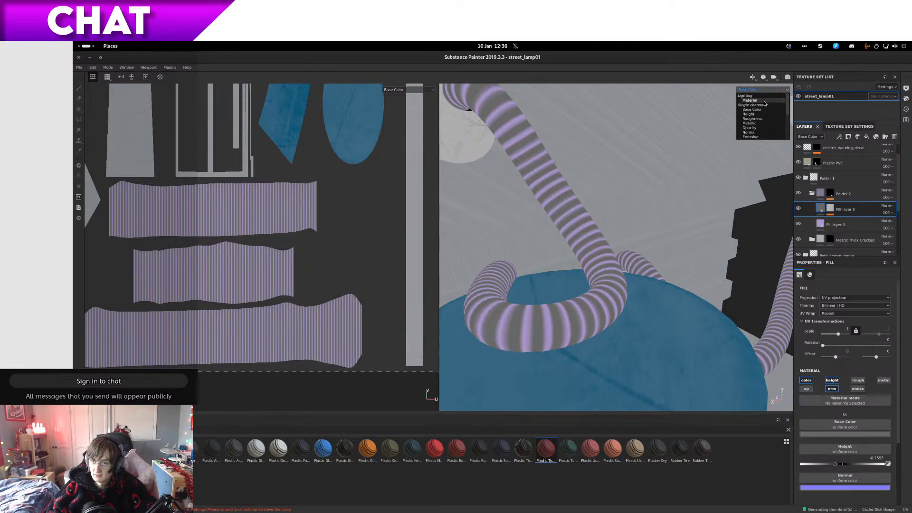
{"action": "left_click", "coordinate": [764, 100]}
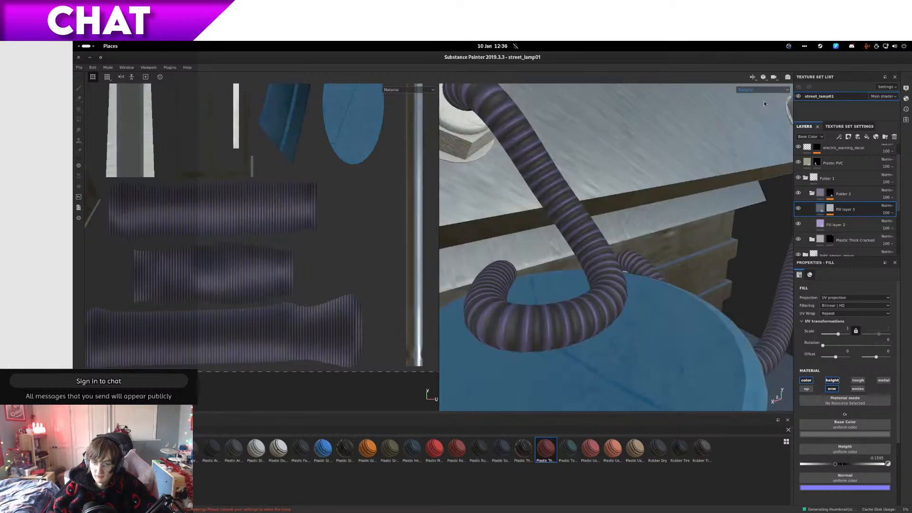
{"action": "left_click", "coordinate": [877, 434]}
{"action": "mouse_move", "coordinate": [903, 396]}
{"action": "left_mouse_down"}
{"action": "mouse_move", "coordinate": [903, 414]}
{"action": "mouse_move", "coordinate": [908, 400]}
{"action": "left_mouse_up"}
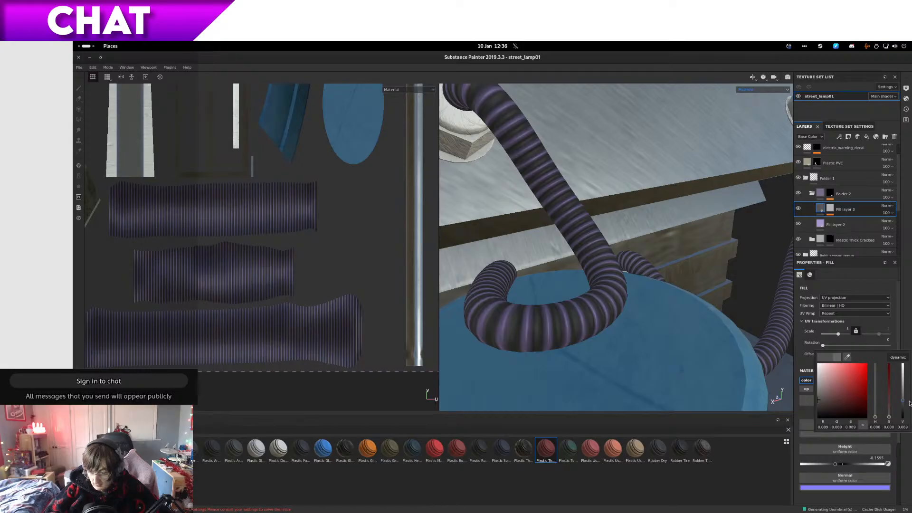
{"action": "left_click", "coordinate": [575, 343]}
Step: Show only the 3D view, with the bolts and striped cables in sight
{"action": "scroll", "coordinate": [593, 310], "scroll_direction": "down", "scroll_amount": 4}
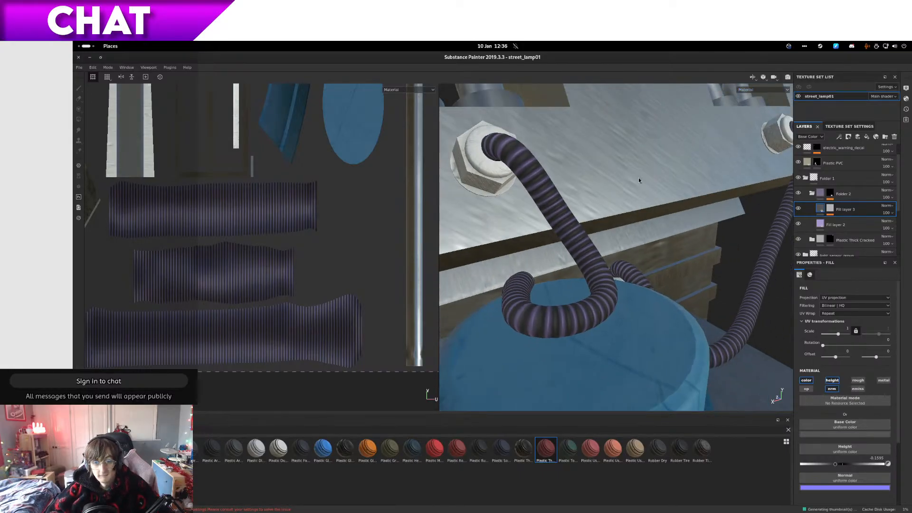
{"action": "left_click_drag", "start_coordinate": [638, 181], "coordinate": [655, 224], "text": "alt"}
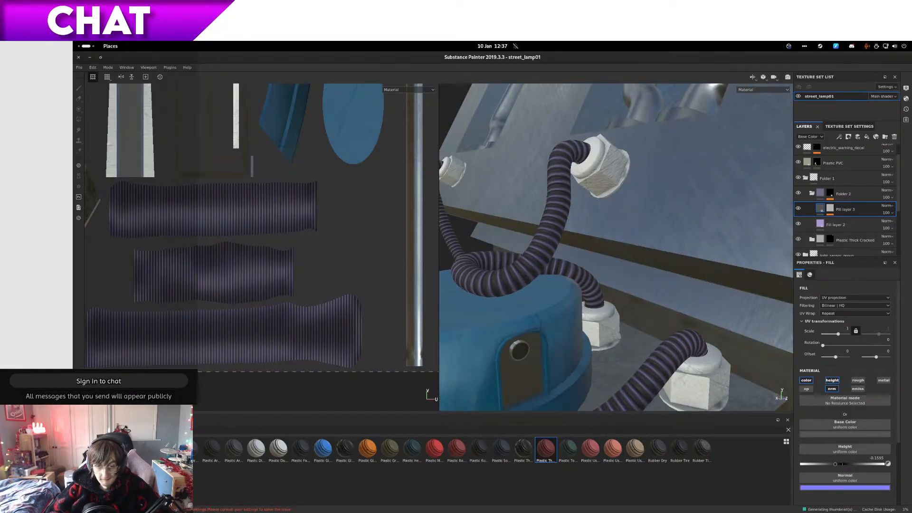
{"action": "key", "text": "F3"}
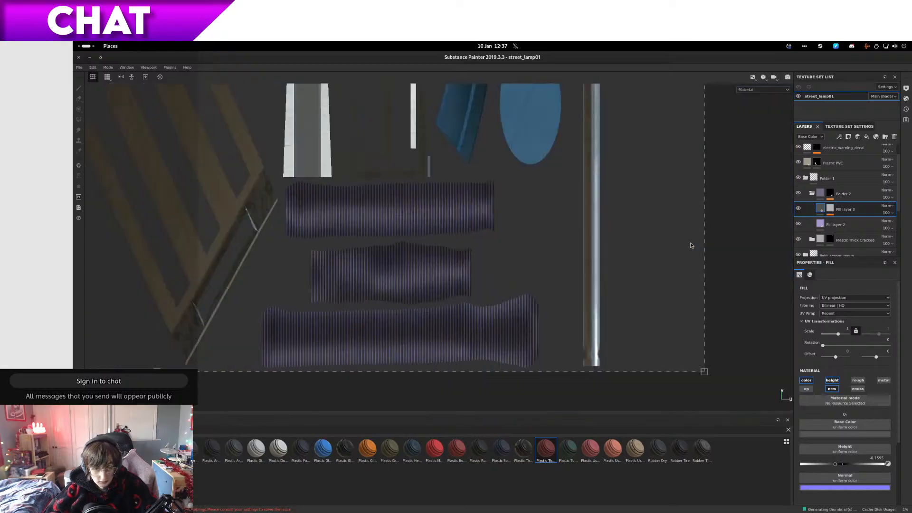
{"action": "key", "text": "F2"}
{"action": "left_click_drag", "start_coordinate": [511, 303], "coordinate": [632, 326], "text": "alt"}
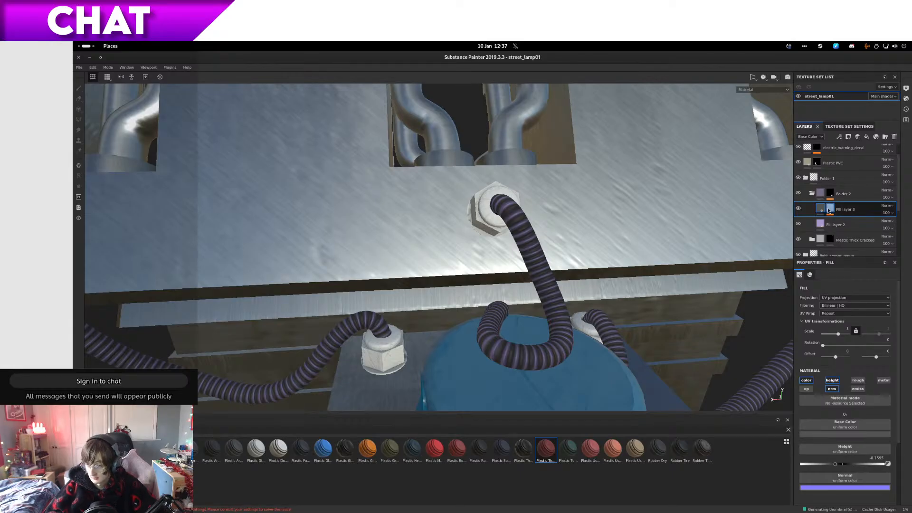
Step: Set the mask gradient's balance to 0.48 and its second UV scale to about -36 for finer cable stripes
{"action": "left_click", "coordinate": [831, 210]}
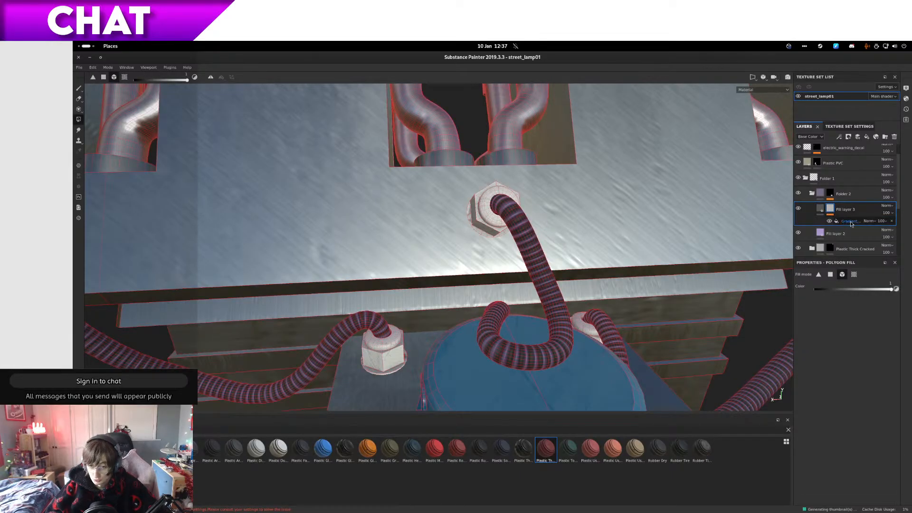
{"action": "left_click", "coordinate": [850, 222]}
{"action": "scroll", "coordinate": [632, 347], "scroll_direction": "up", "scroll_amount": 2}
{"action": "scroll", "coordinate": [632, 348], "scroll_direction": "up", "scroll_amount": 3}
{"action": "left_click_drag", "start_coordinate": [633, 347], "coordinate": [793, 374], "text": "alt"}
{"action": "left_click_drag", "start_coordinate": [852, 429], "coordinate": [845, 432]}
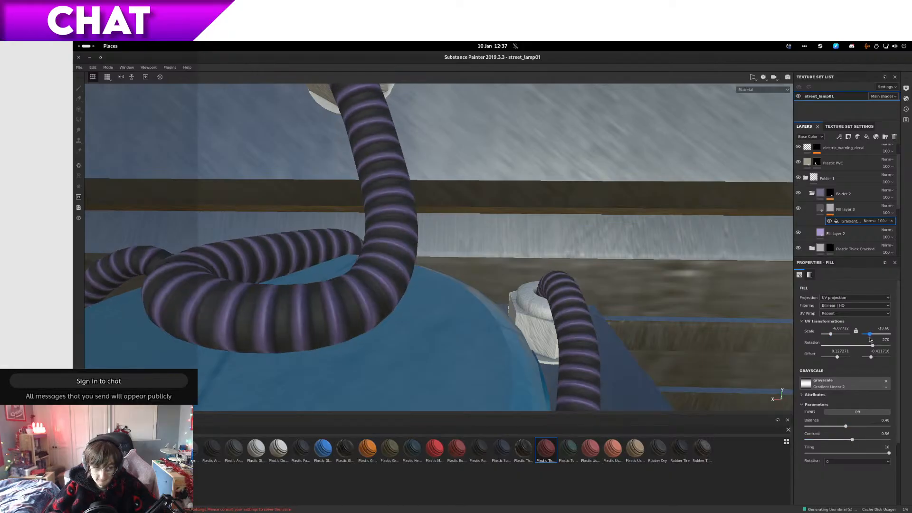
{"action": "left_click_drag", "start_coordinate": [871, 338], "coordinate": [868, 344]}
Step: Examine the finely ribbed cables up close and from a distance around the lamp head and blue cap
{"action": "scroll", "coordinate": [463, 336], "scroll_direction": "down", "scroll_amount": 6}
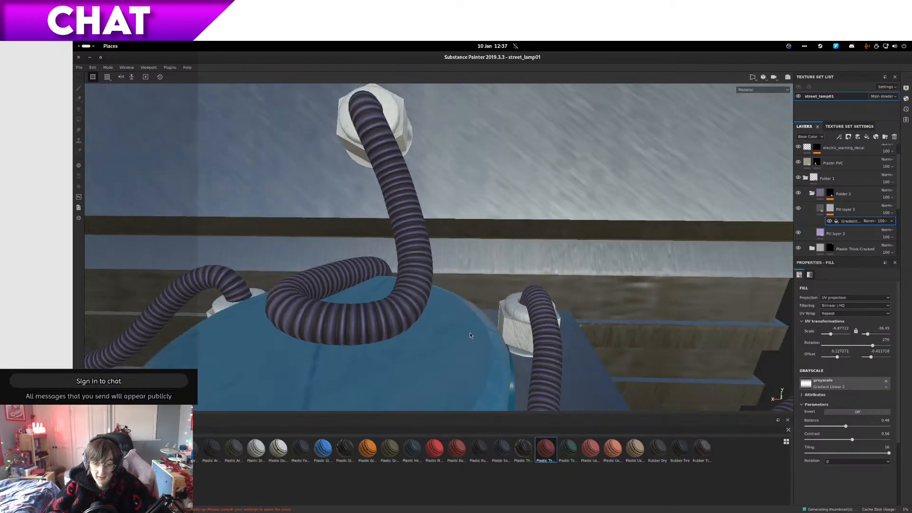
{"action": "left_click_drag", "start_coordinate": [464, 334], "coordinate": [532, 264], "text": "alt"}
{"action": "scroll", "coordinate": [533, 264], "scroll_direction": "down", "scroll_amount": 4}
{"action": "scroll", "coordinate": [532, 262], "scroll_direction": "up", "scroll_amount": 10}
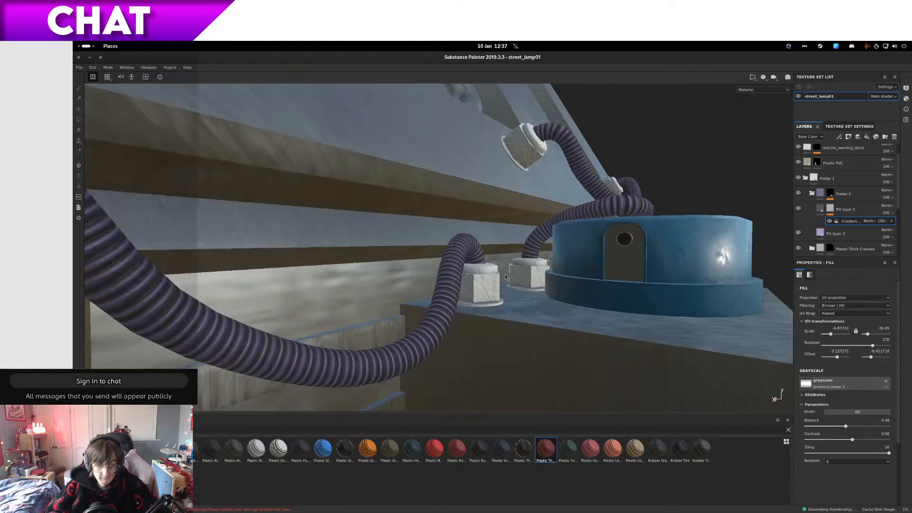
{"action": "left_click_drag", "start_coordinate": [557, 274], "coordinate": [377, 297], "text": "alt"}
{"action": "scroll", "coordinate": [569, 280], "scroll_direction": "down", "scroll_amount": 4}
{"action": "middle_click_drag", "start_coordinate": [661, 249], "coordinate": [556, 278], "text": "alt"}
{"action": "scroll", "coordinate": [609, 276], "scroll_direction": "up", "scroll_amount": 2}
{"action": "left_click_drag", "start_coordinate": [556, 278], "coordinate": [601, 293], "text": "alt"}
{"action": "scroll", "coordinate": [612, 280], "scroll_direction": "down", "scroll_amount": 4}
{"action": "scroll", "coordinate": [558, 281], "scroll_direction": "down", "scroll_amount": 2}
{"action": "scroll", "coordinate": [558, 282], "scroll_direction": "up", "scroll_amount": 5}
{"action": "scroll", "coordinate": [606, 296], "scroll_direction": "up", "scroll_amount": 3}
{"action": "scroll", "coordinate": [605, 297], "scroll_direction": "down", "scroll_amount": 2}
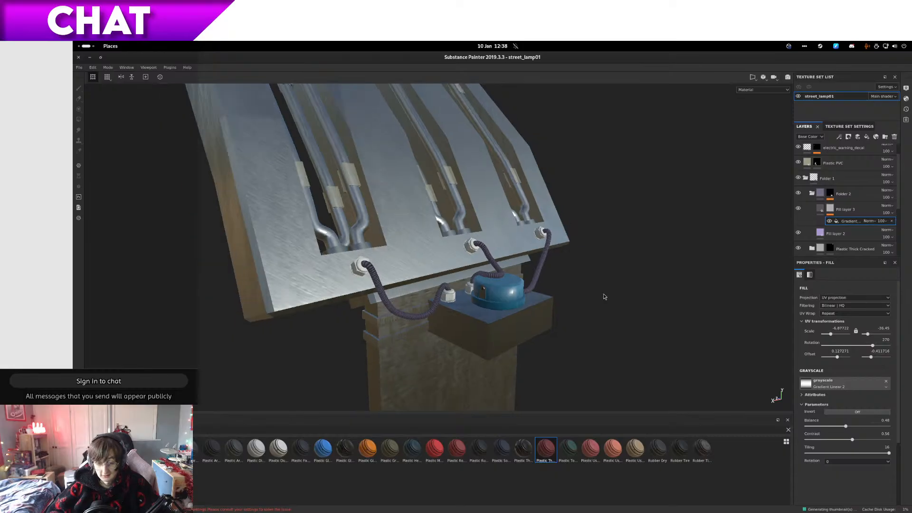